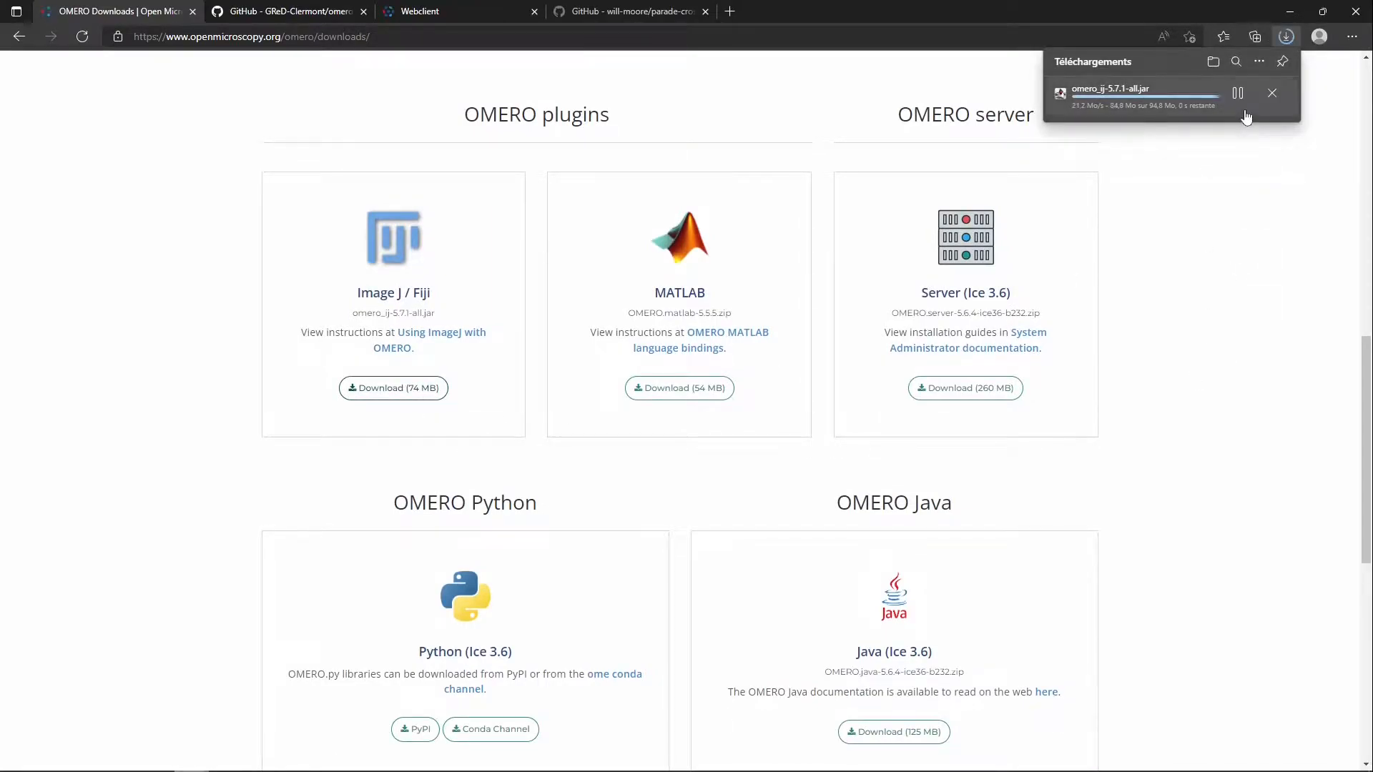
# Move the downloaded omero_ij-5.7.1-all JAR file from the Téléchargements folder into Fiji's plugins folder
pyautogui.click(1239, 93)
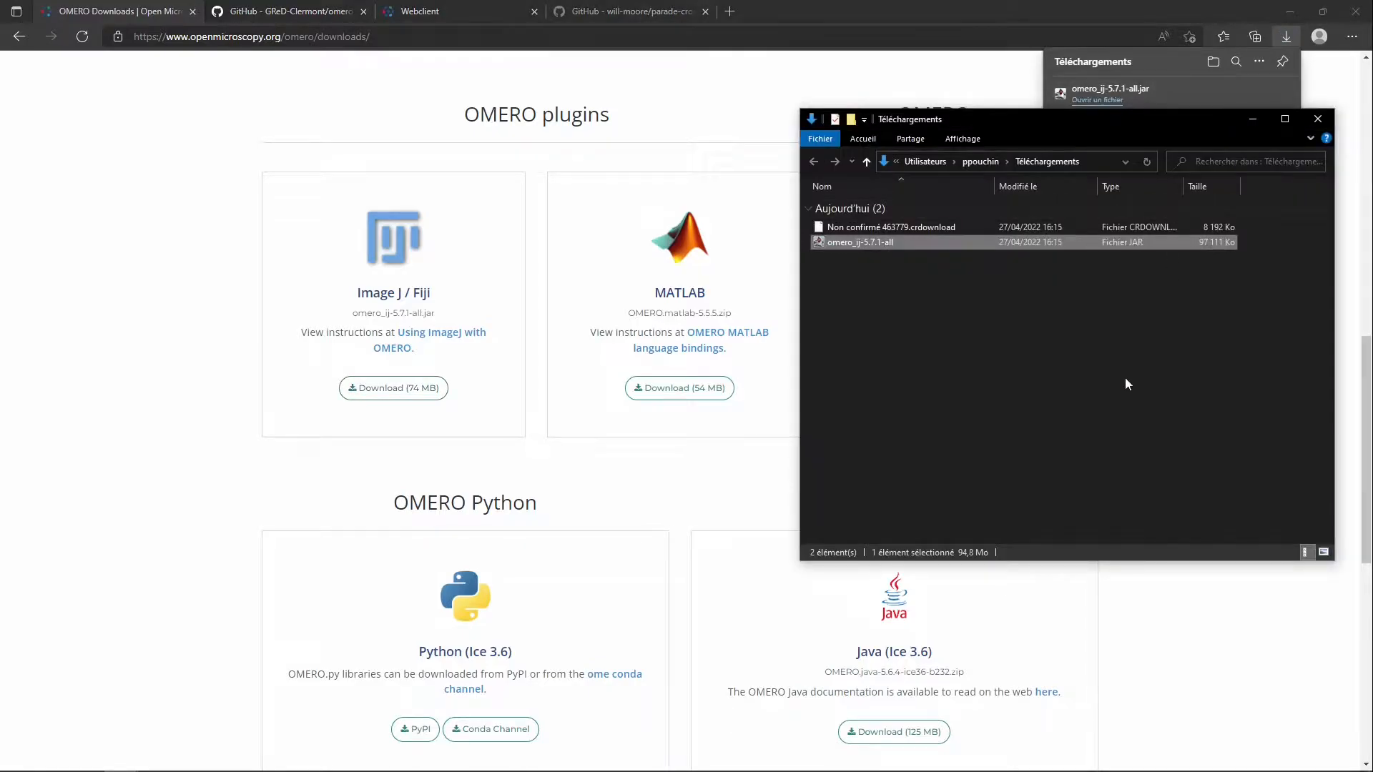
pyautogui.hotkey('alt', 'Tab')
pyautogui.click(891, 426)
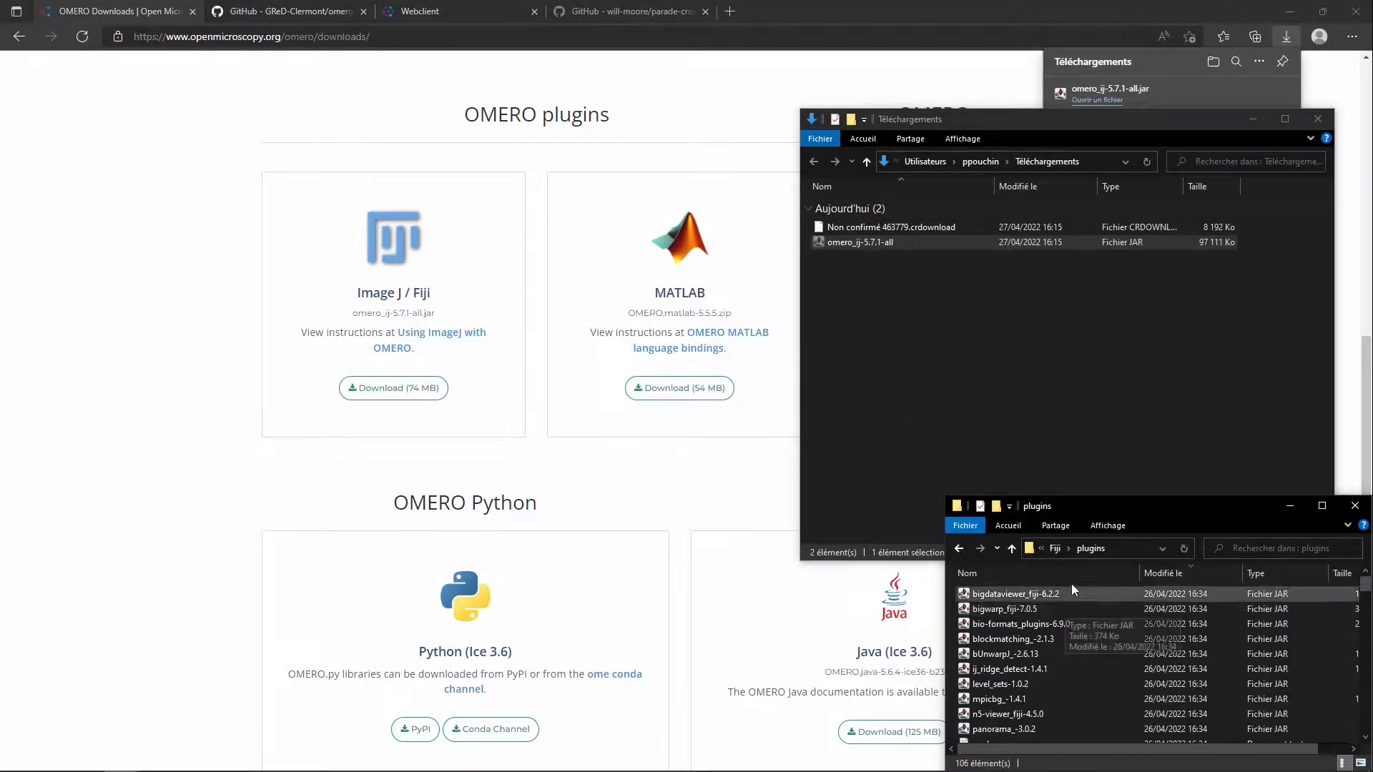
pyautogui.click(1054, 548)
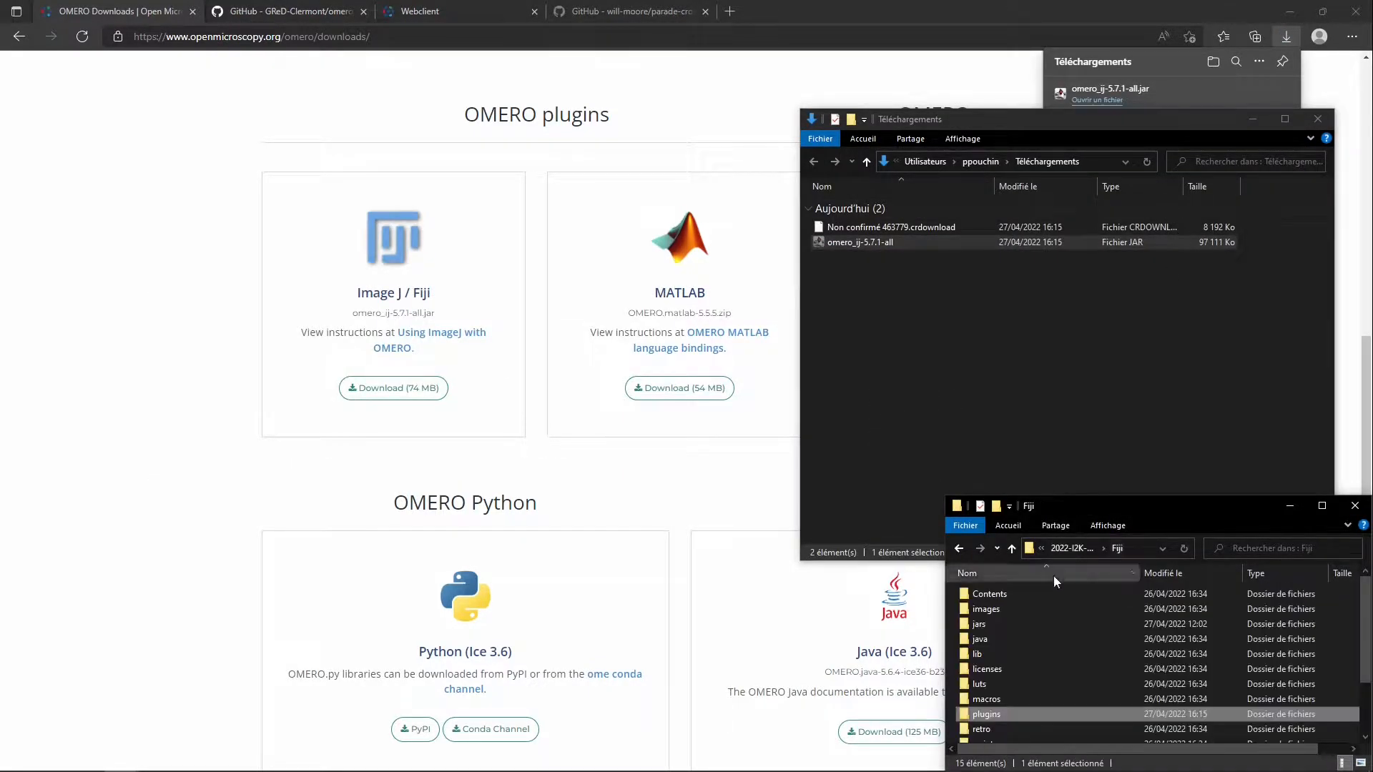
pyautogui.doubleClick(1081, 713)
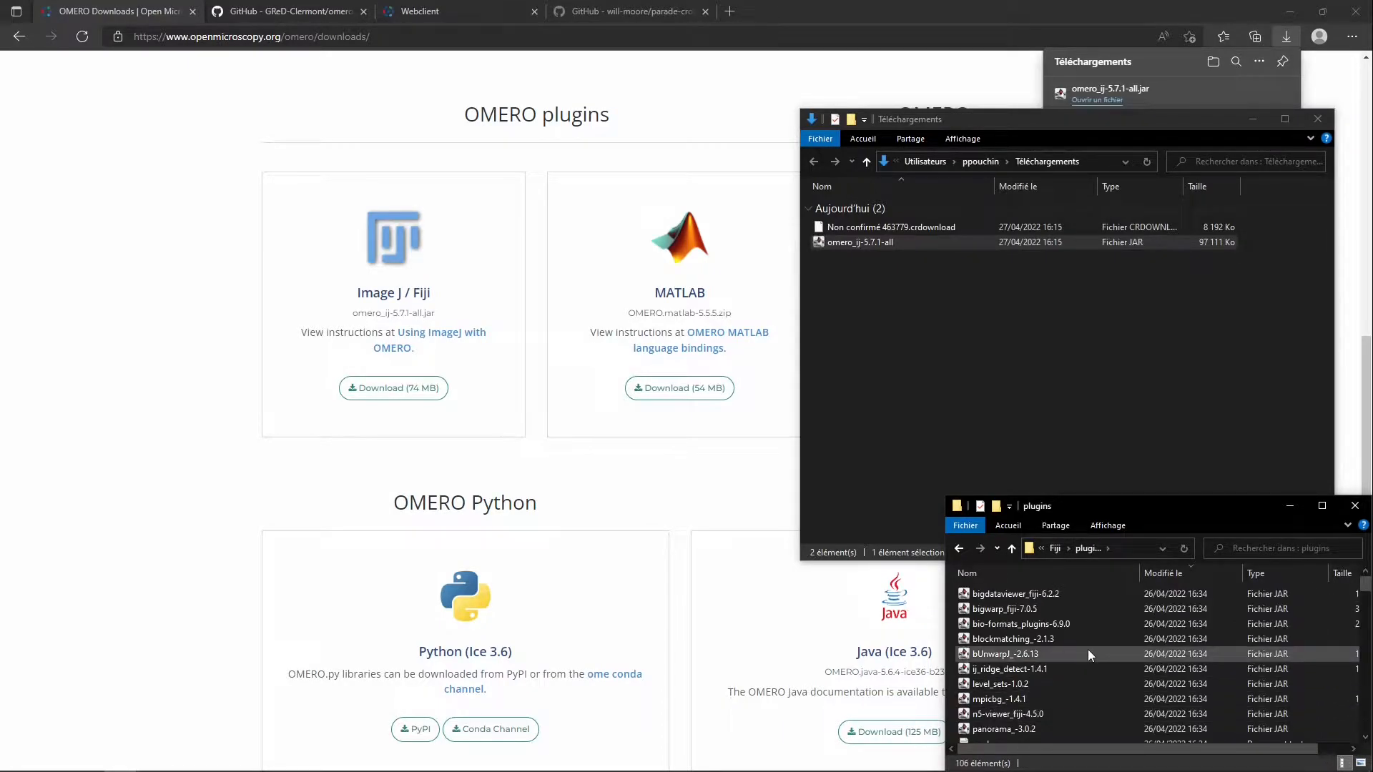
pyautogui.hotkey('ctrl', 'v')
# Return to the omero_macro-extensions 1.3.0 release page, follow its library link and download simple-omero-client-5.9.0.jar
pyautogui.click(357, 192)
pyautogui.hotkey('alt', 'Left')
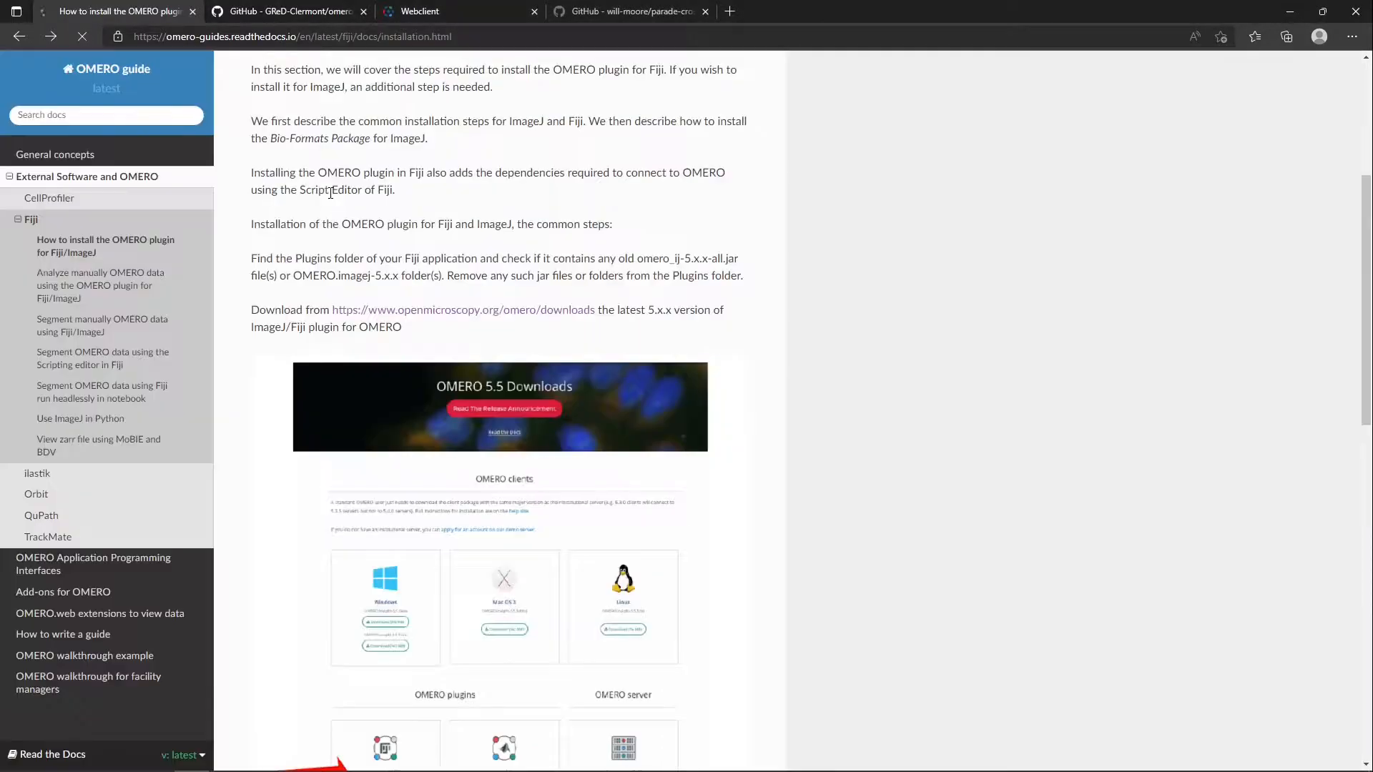
pyautogui.hotkey('alt', 'Left')
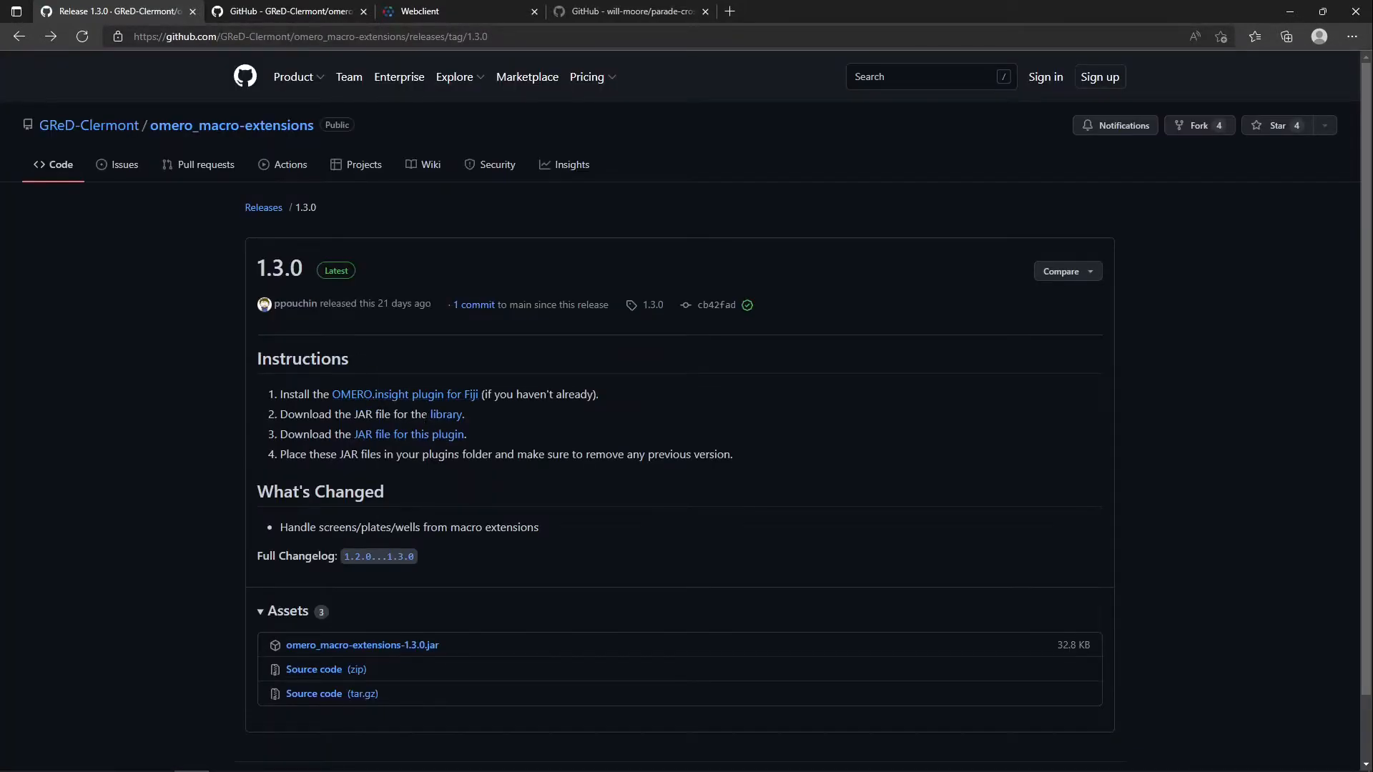
pyautogui.click(445, 416)
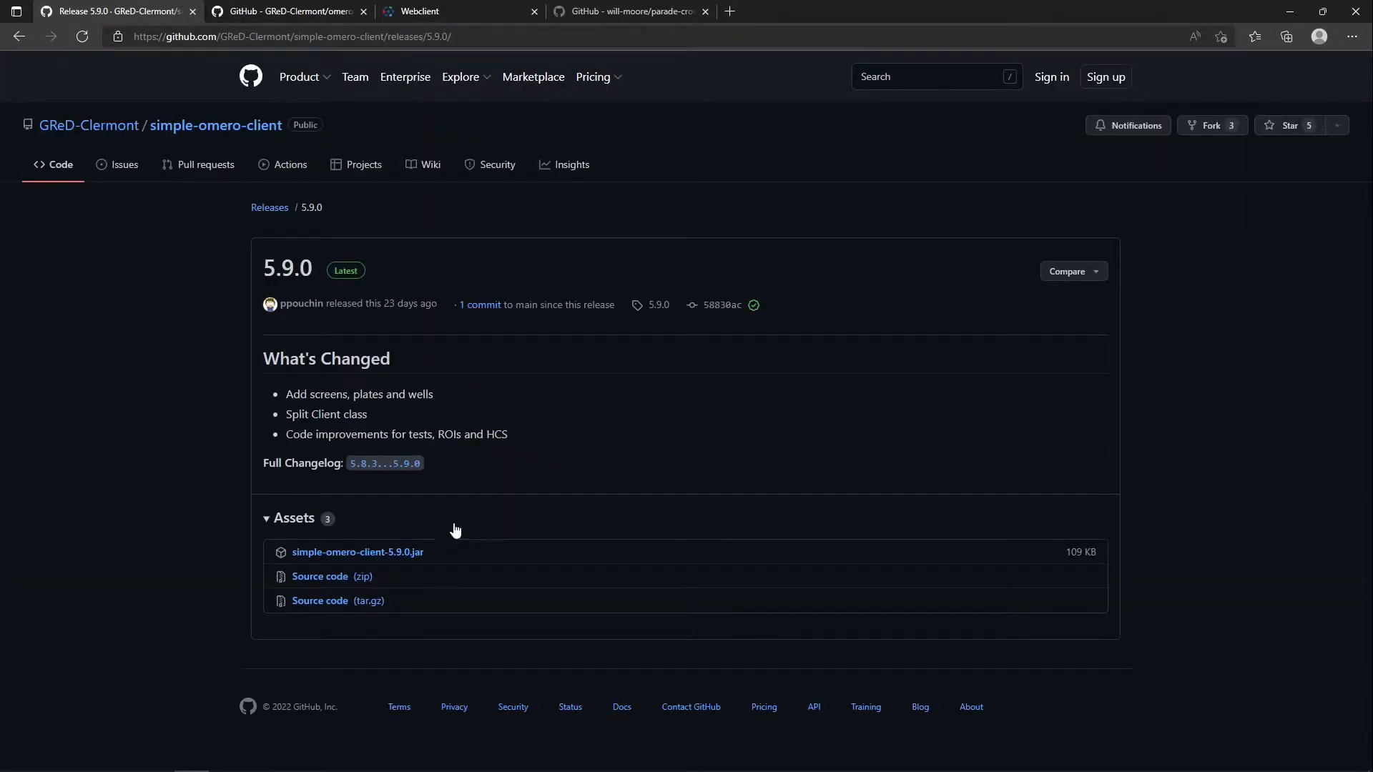
pyautogui.click(414, 555)
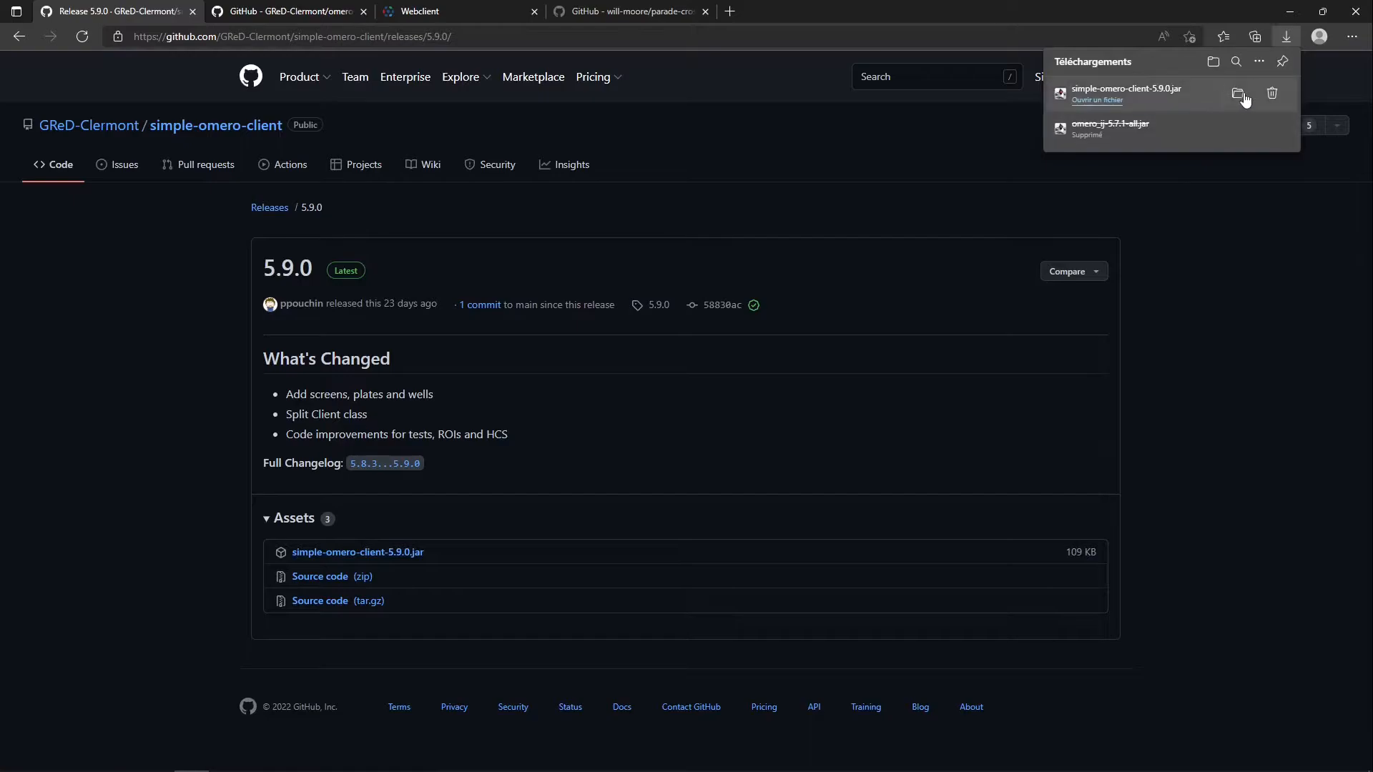
# Move the downloaded simple-omero-client-5.9.0 JAR file into Fiji's plugins folder
pyautogui.click(1245, 94)
pyautogui.hotkey('alt', 'Tab')
pyautogui.hotkey('alt', 'Tab')
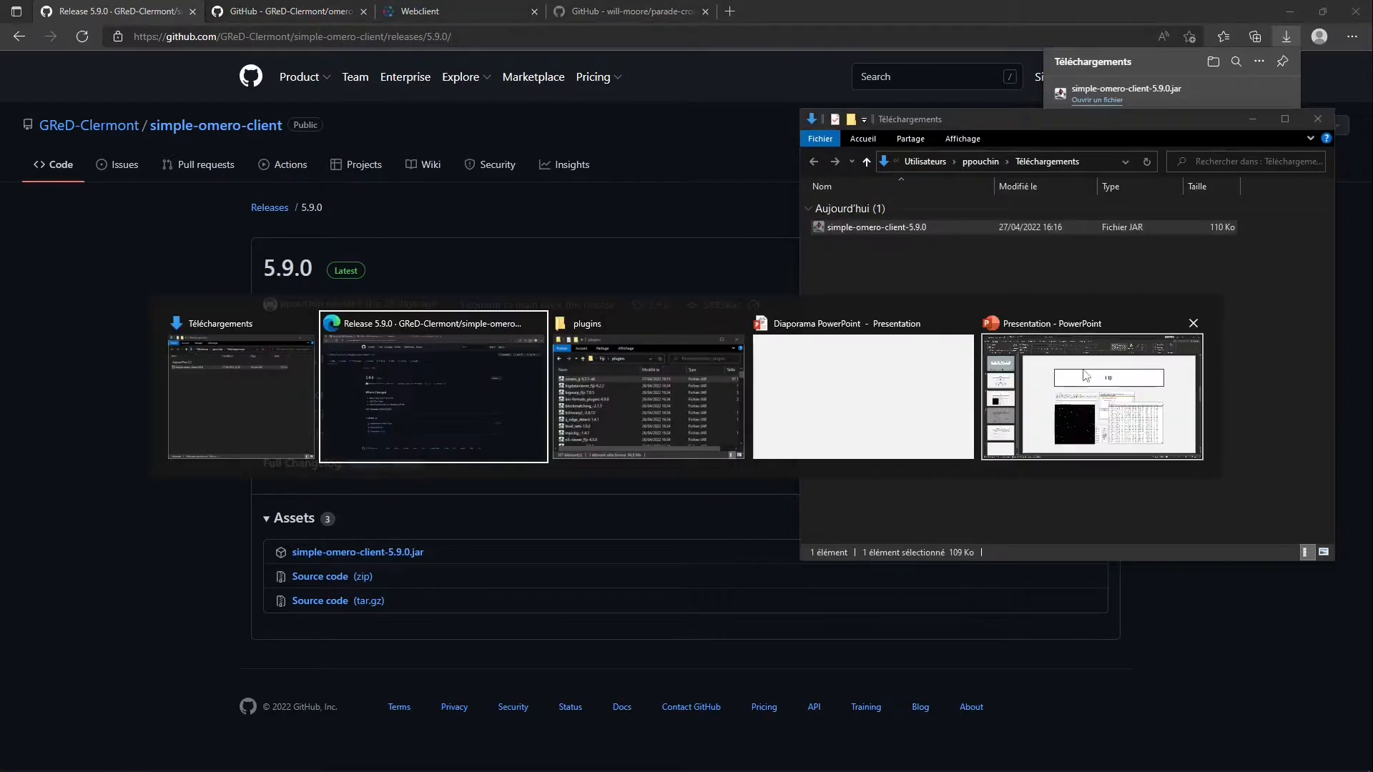
pyautogui.hotkey('ctrl', 'v')
# Go back to the omero_macro-extensions 1.3.0 release page and download the plugin's JAR file
pyautogui.click(118, 290)
pyautogui.click(19, 37)
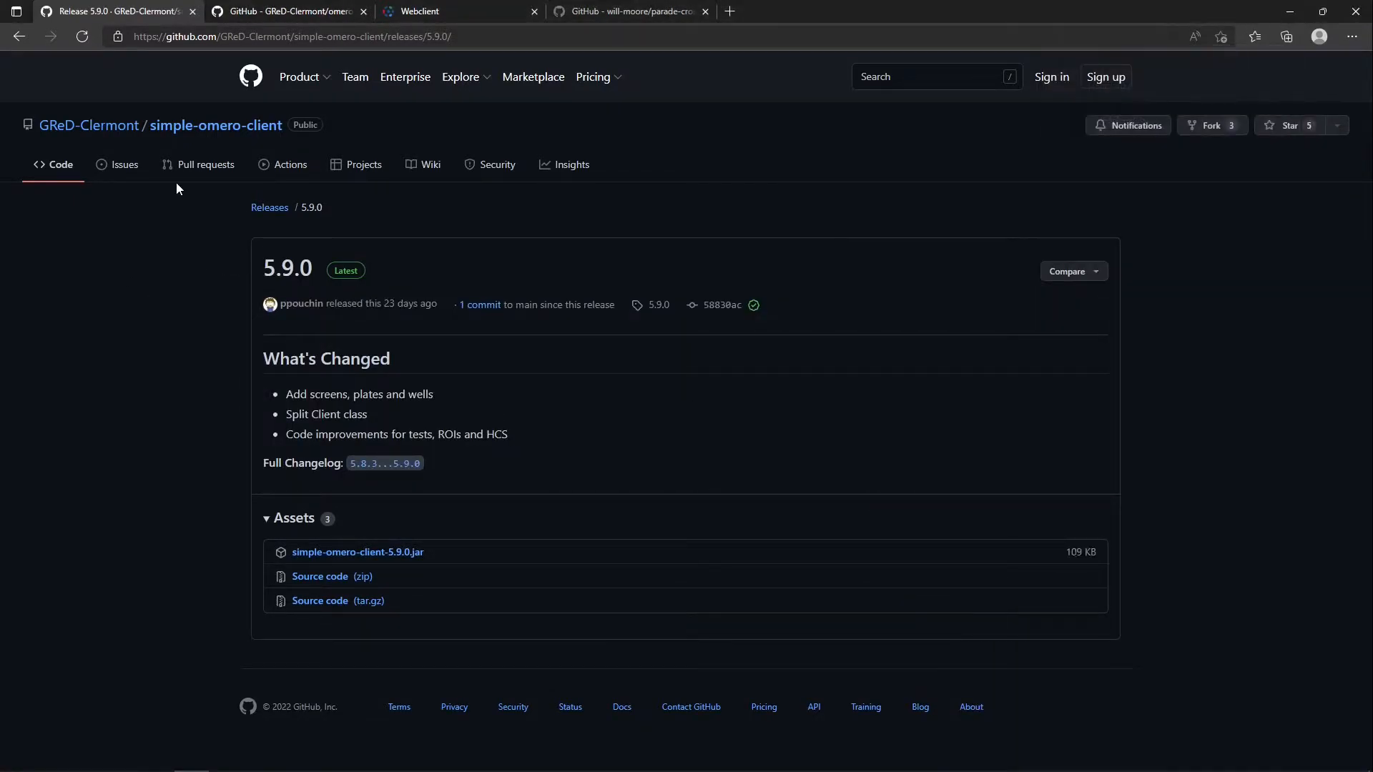
pyautogui.click(361, 435)
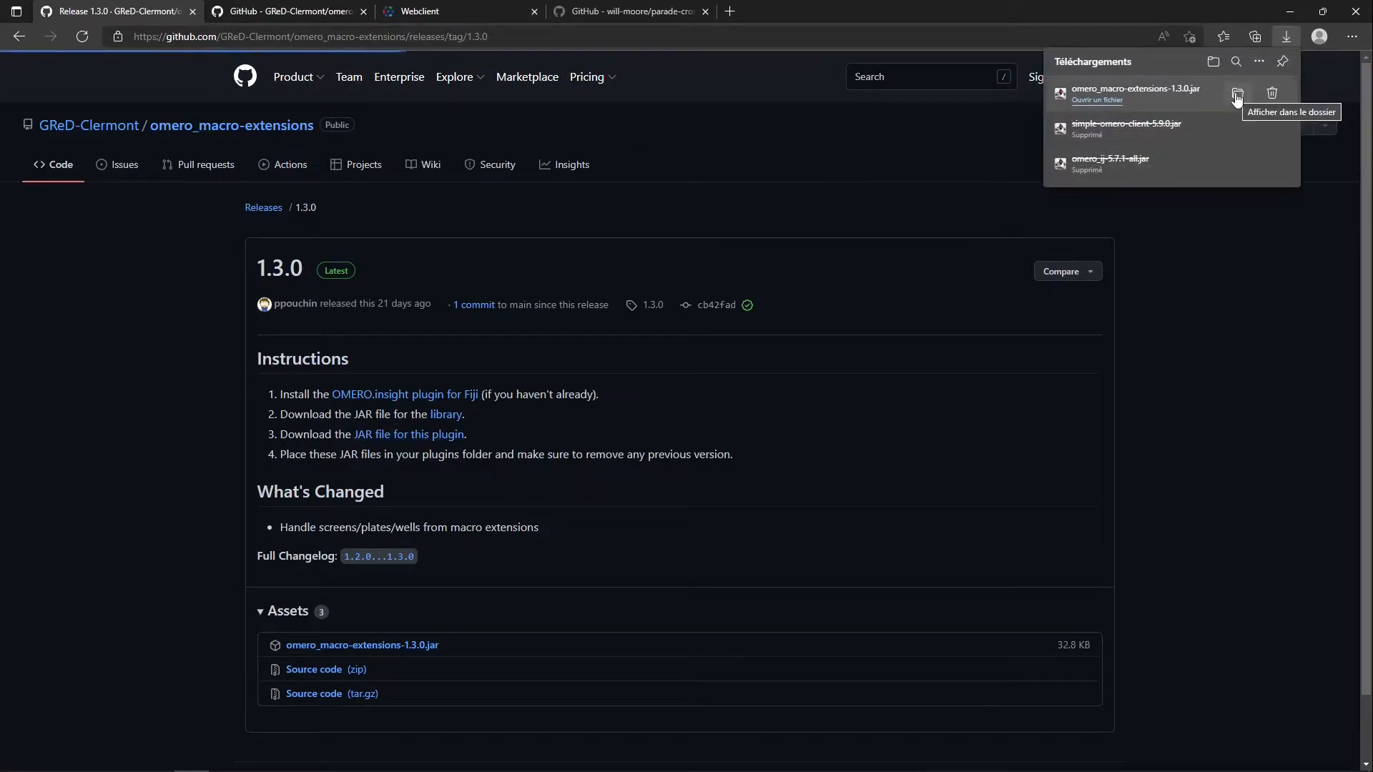
# Move the downloaded omero_macro-extensions-1.3.0 JAR file into Fiji's plugins folder
pyautogui.click(1237, 93)
pyautogui.hotkey('alt', 'Tab')
pyautogui.hotkey('alt', 'Tab')
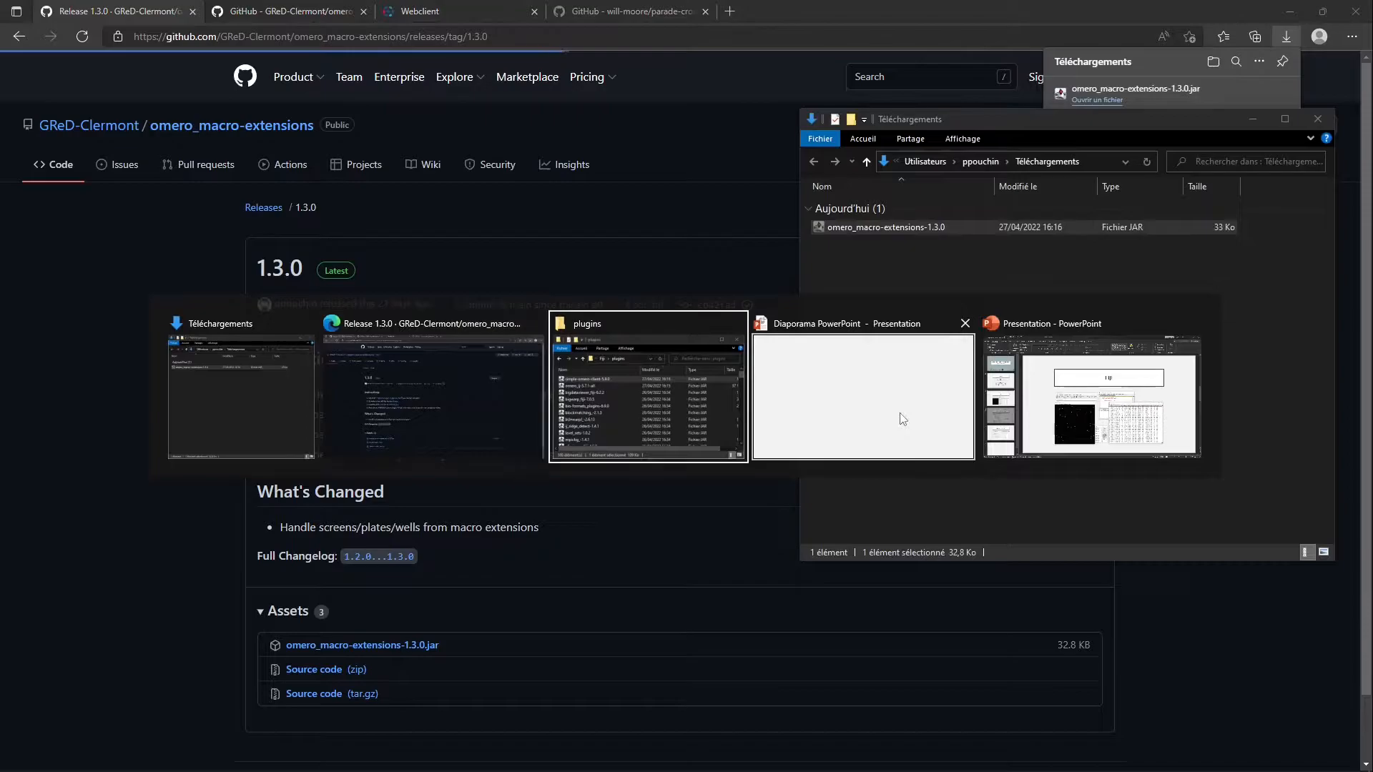
pyautogui.hotkey('ctrl', 'v')
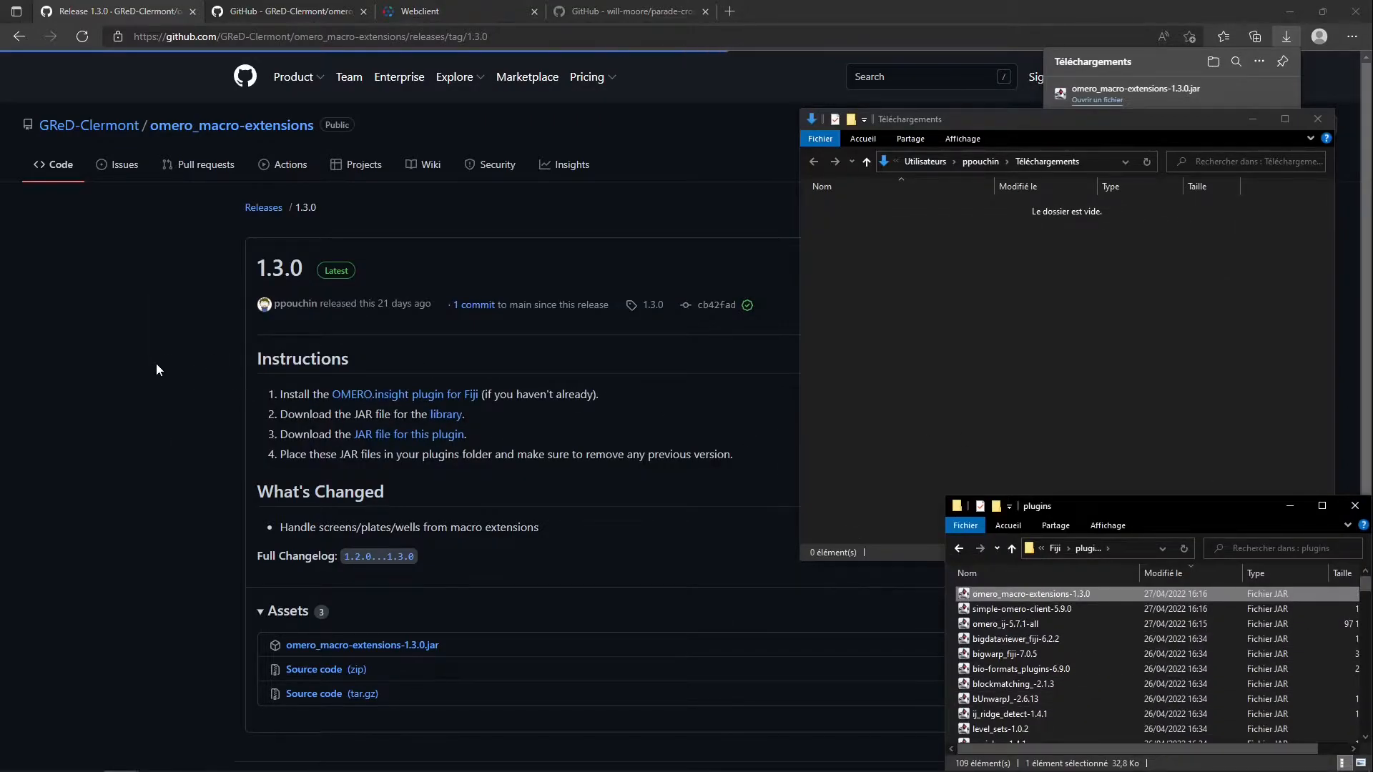
# Open the omero_batch-plugin repository's latest release, 1.0.2, and download the plugin's JAR file
pyautogui.click(290, 11)
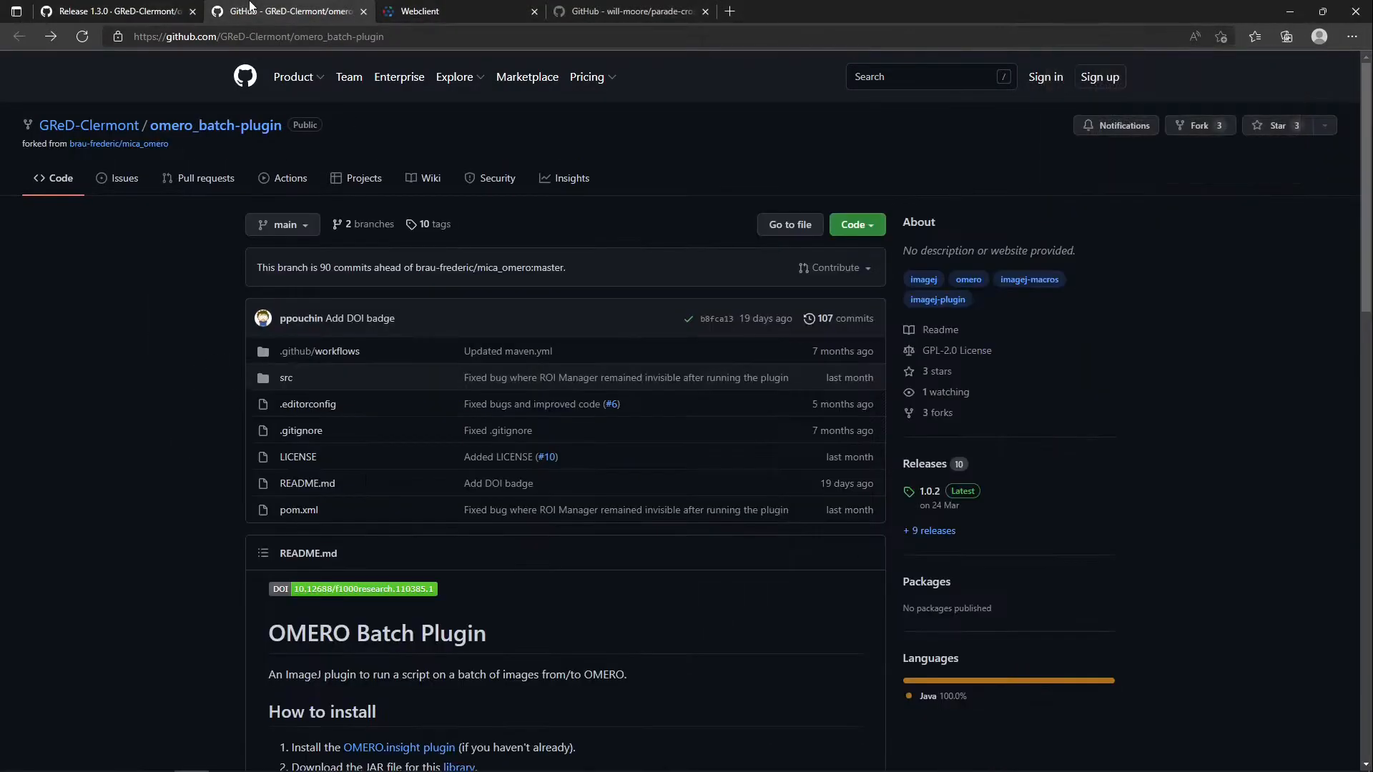
pyautogui.click(932, 494)
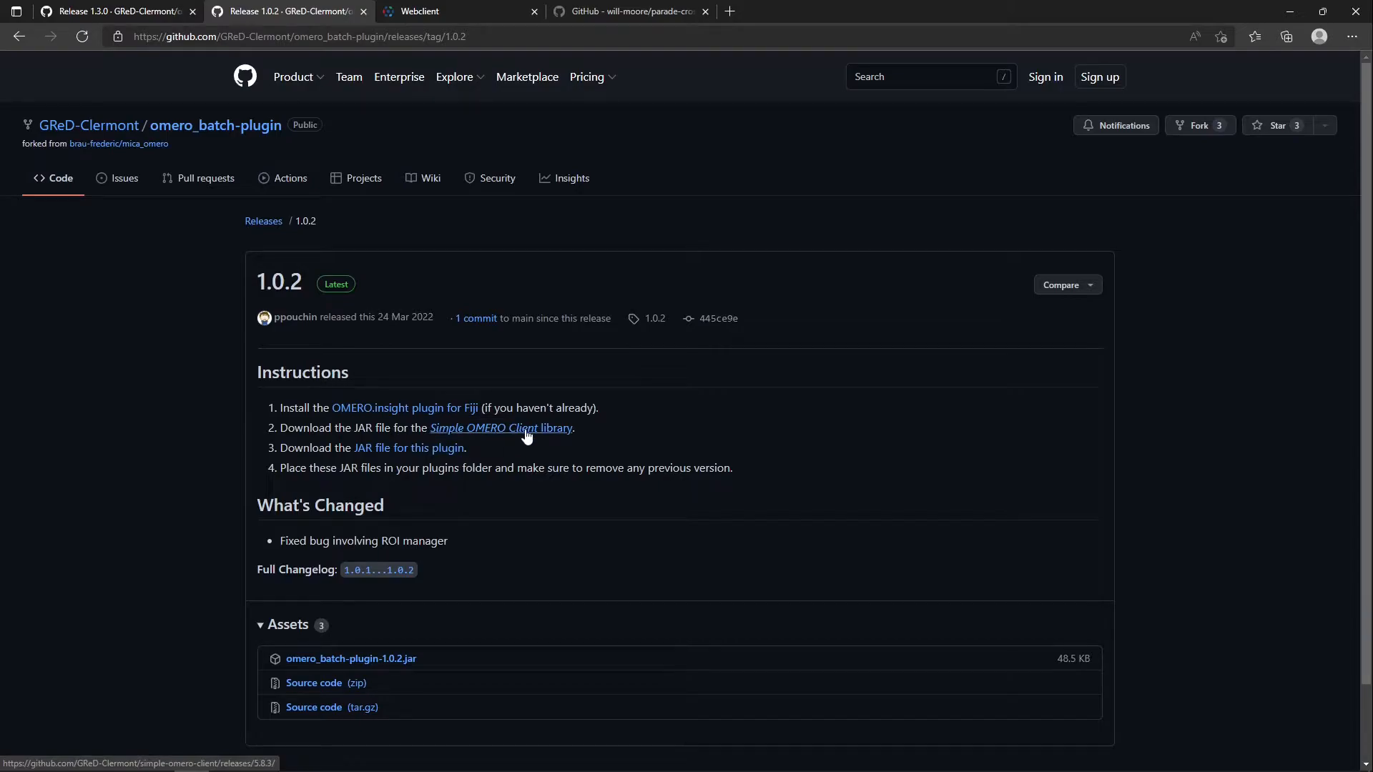
pyautogui.click(401, 458)
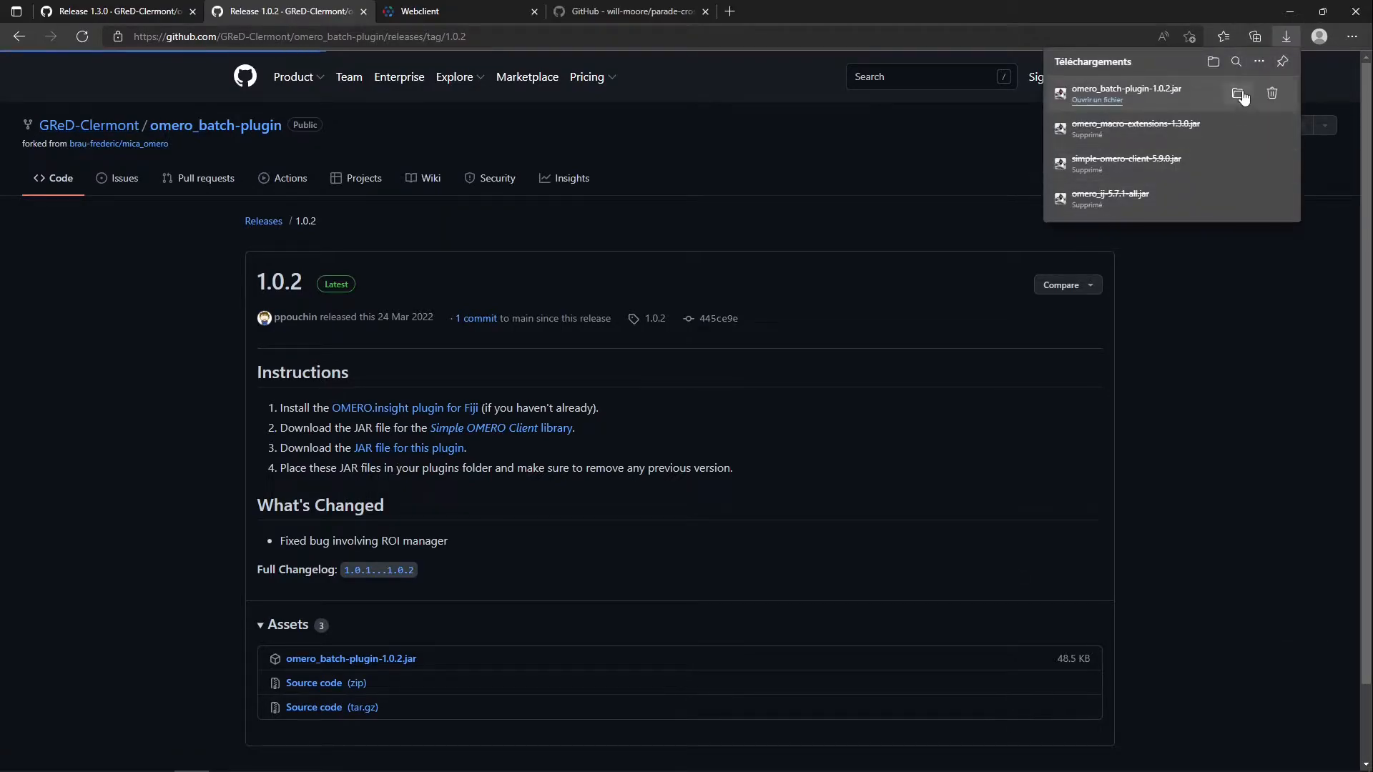
# Move the downloaded omero_batch-plugin-1.0.2 JAR file into Fiji's plugins folder
pyautogui.click(1238, 94)
pyautogui.hotkey('alt', 'Tab')
pyautogui.hotkey('alt', 'Tab')
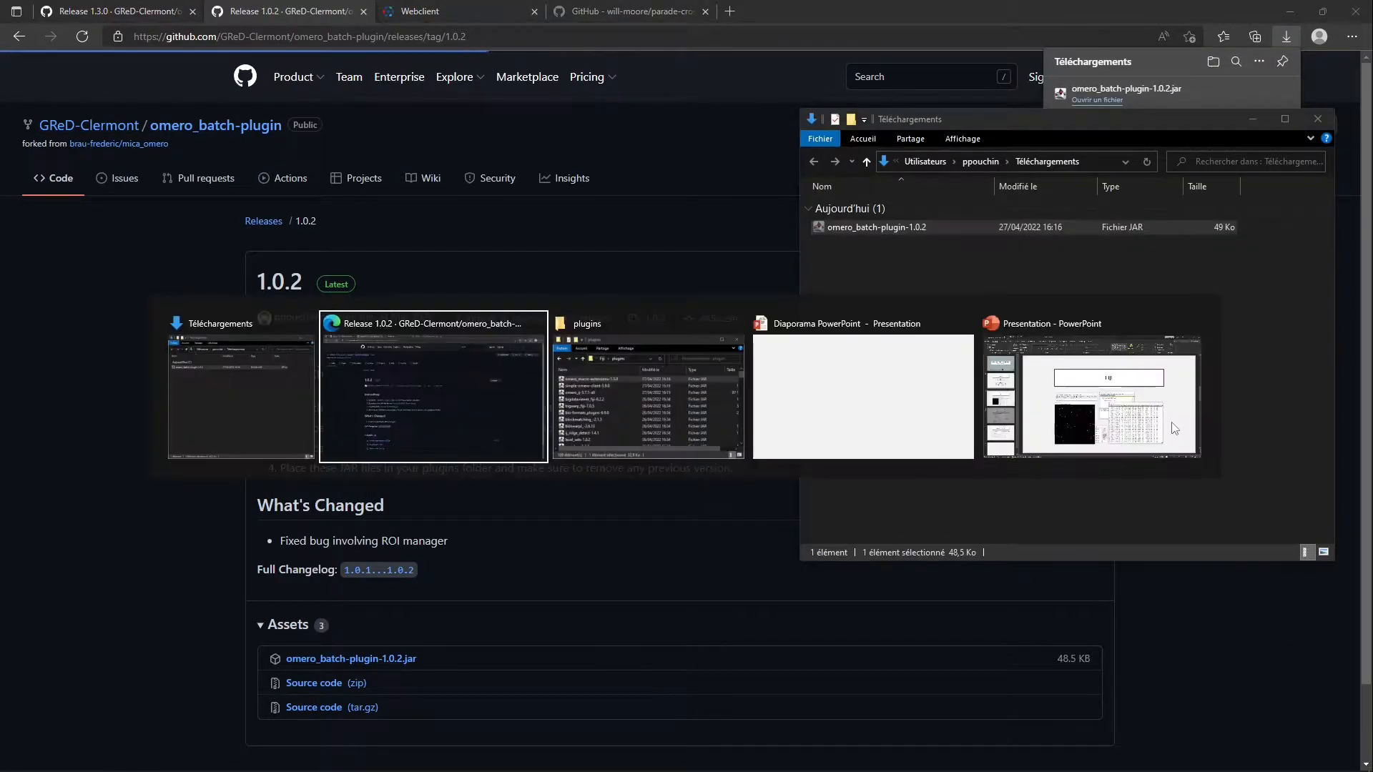
pyautogui.hotkey('ctrl', 'v')
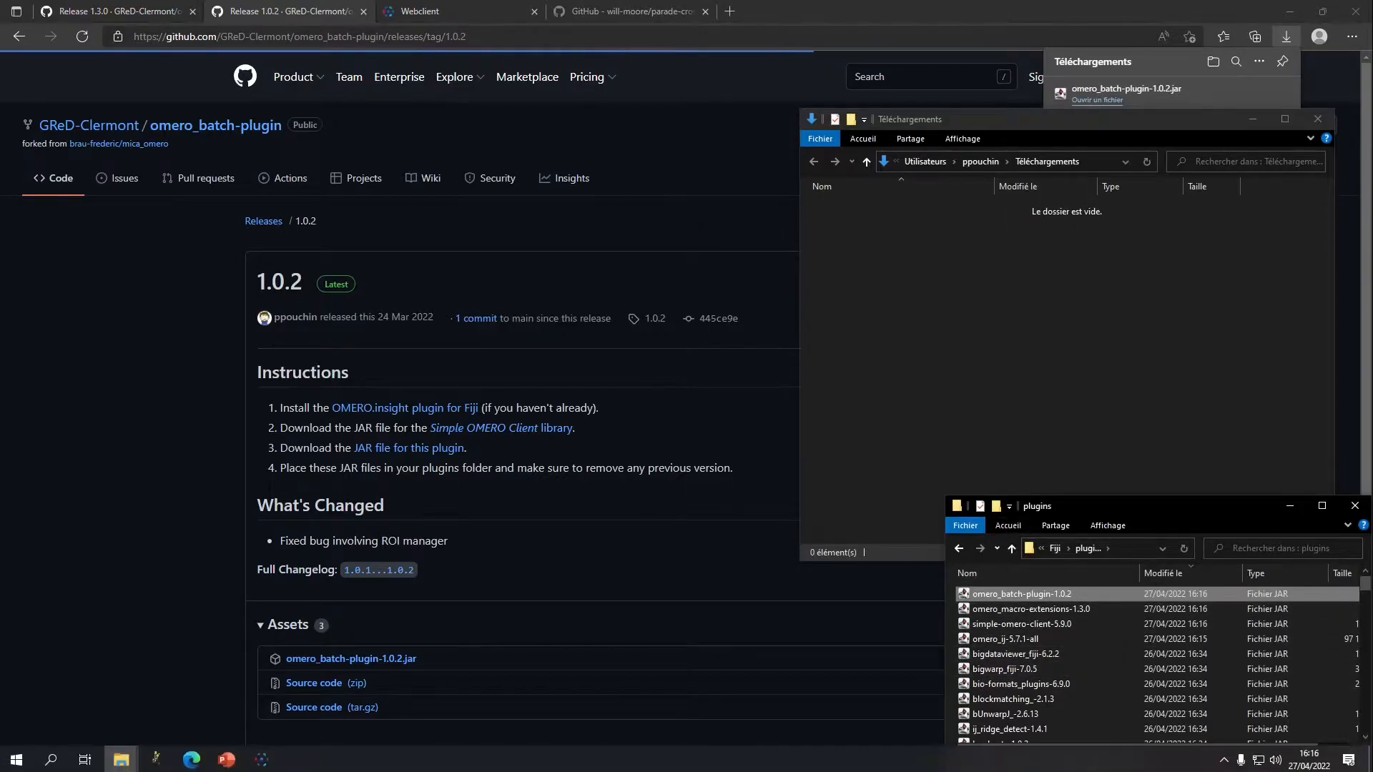
# Launch Fiji and show its main window over the blank PowerPoint slideshow
pyautogui.click(158, 758)
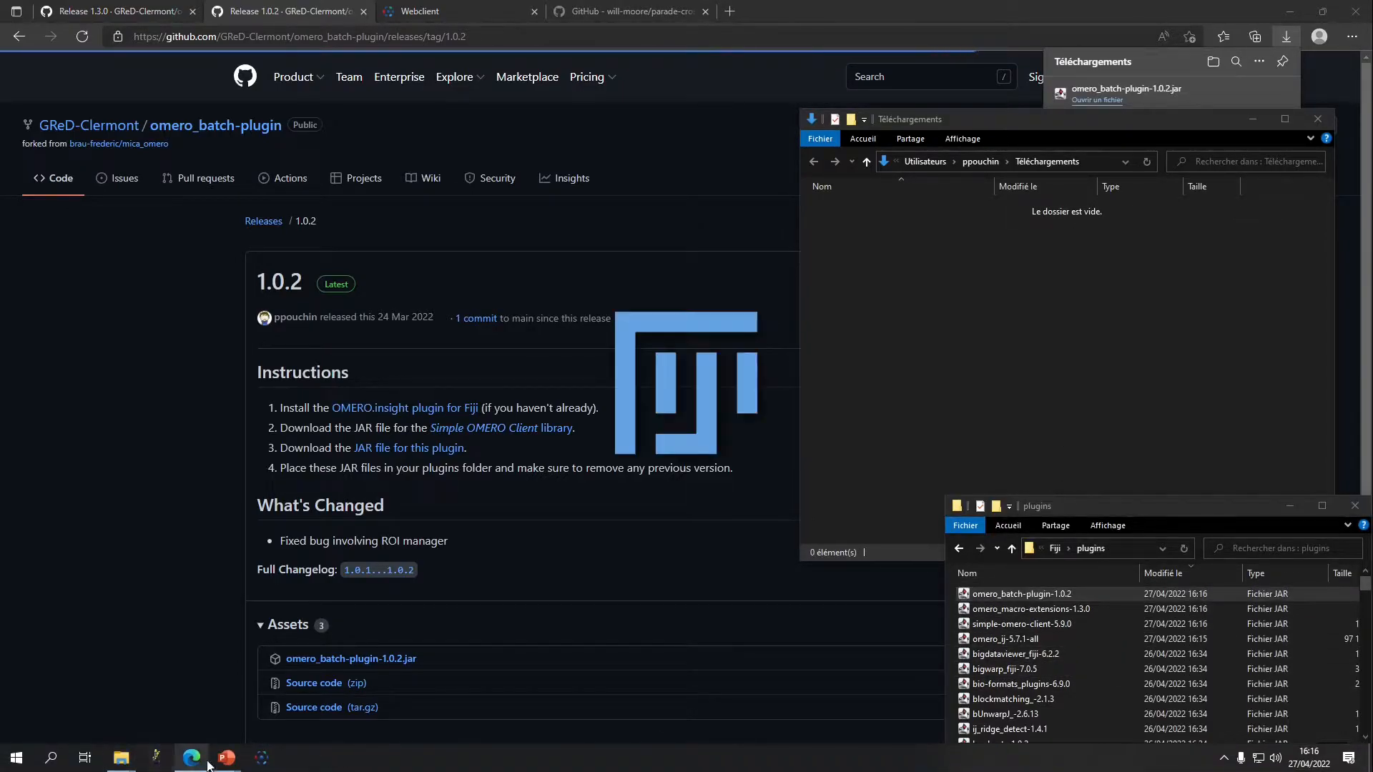
pyautogui.moveTo(226, 757)
pyautogui.click(300, 686)
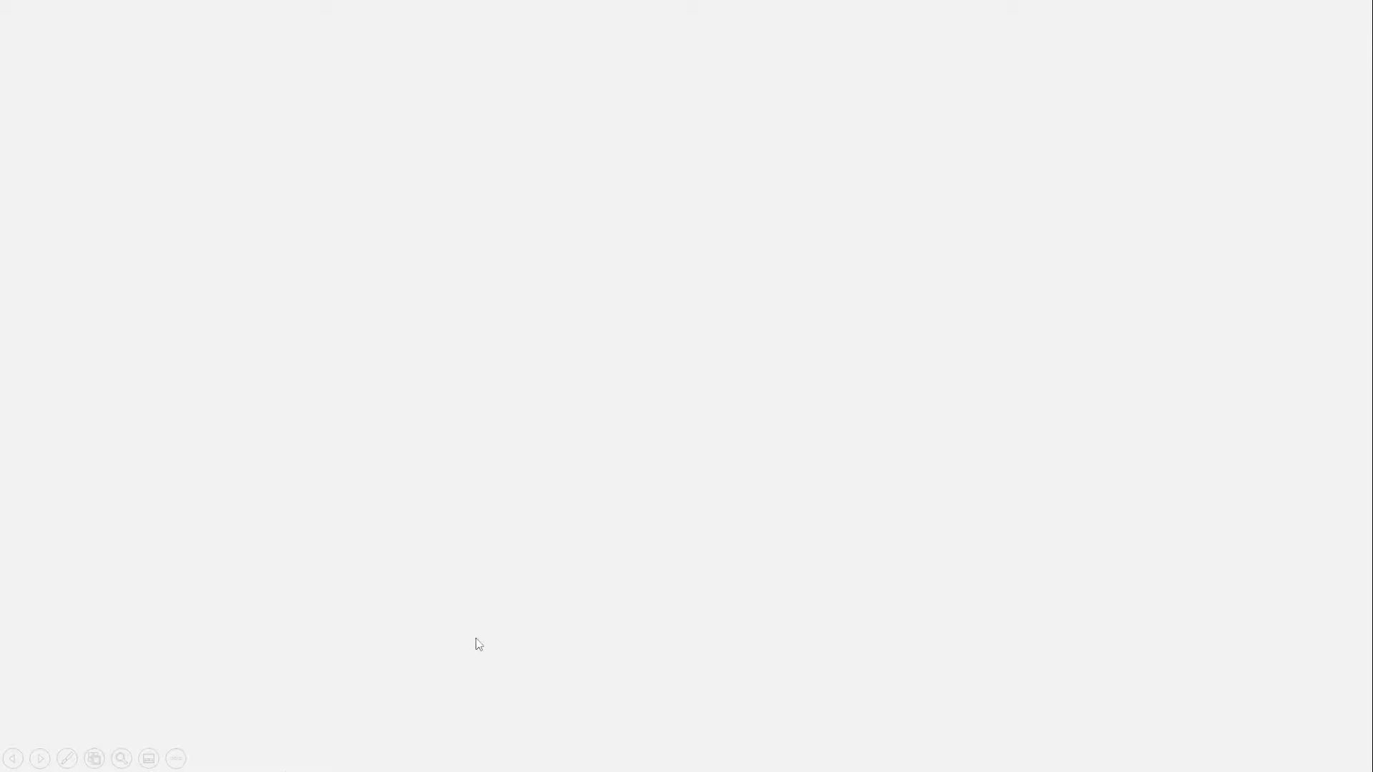
pyautogui.hotkey('alt', 'Tab')
pyautogui.hotkey('alt', 'Tab')
pyautogui.hotkey('alt', 'Tab')
pyautogui.hotkey('alt', 'Tab')
pyautogui.hotkey('alt', 'Tab')
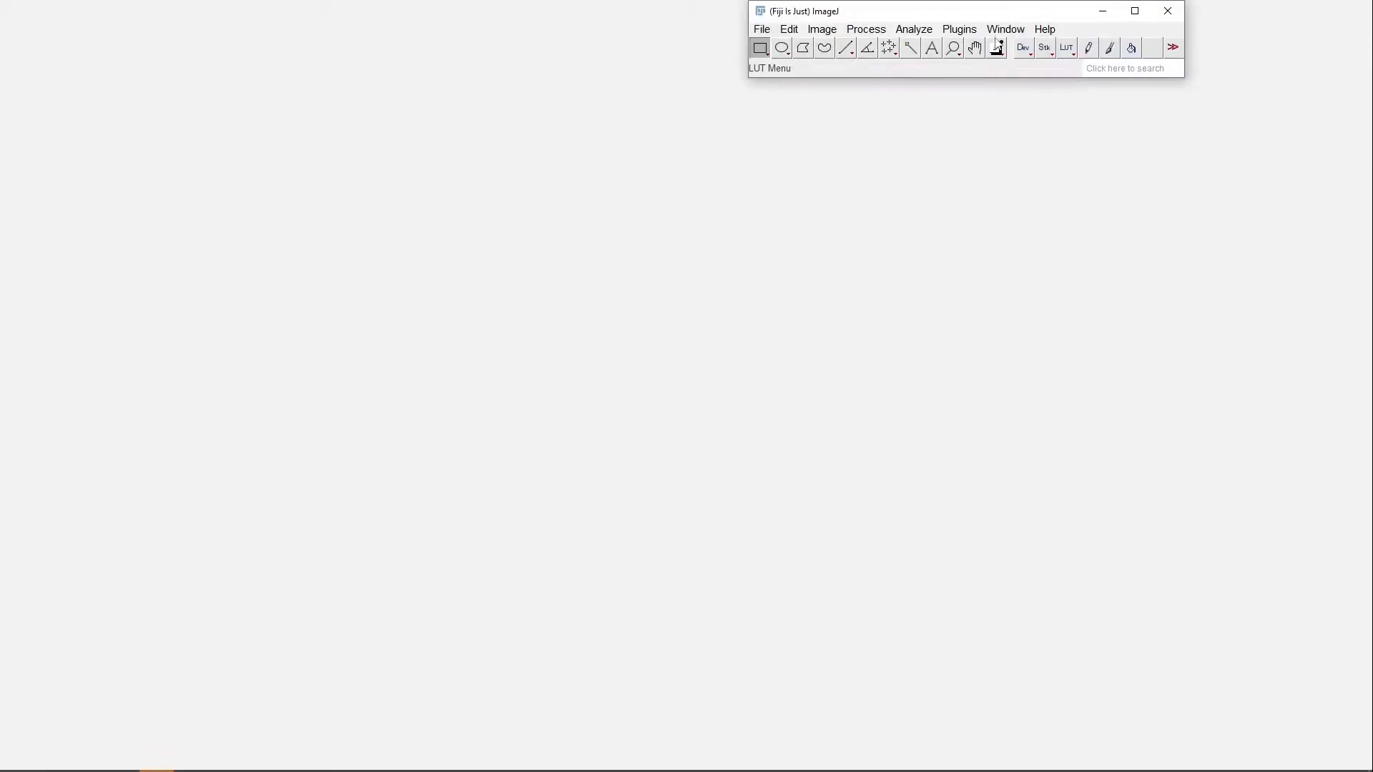
# Examine the OMERO commands available among Fiji's plugins
pyautogui.click(1006, 29)
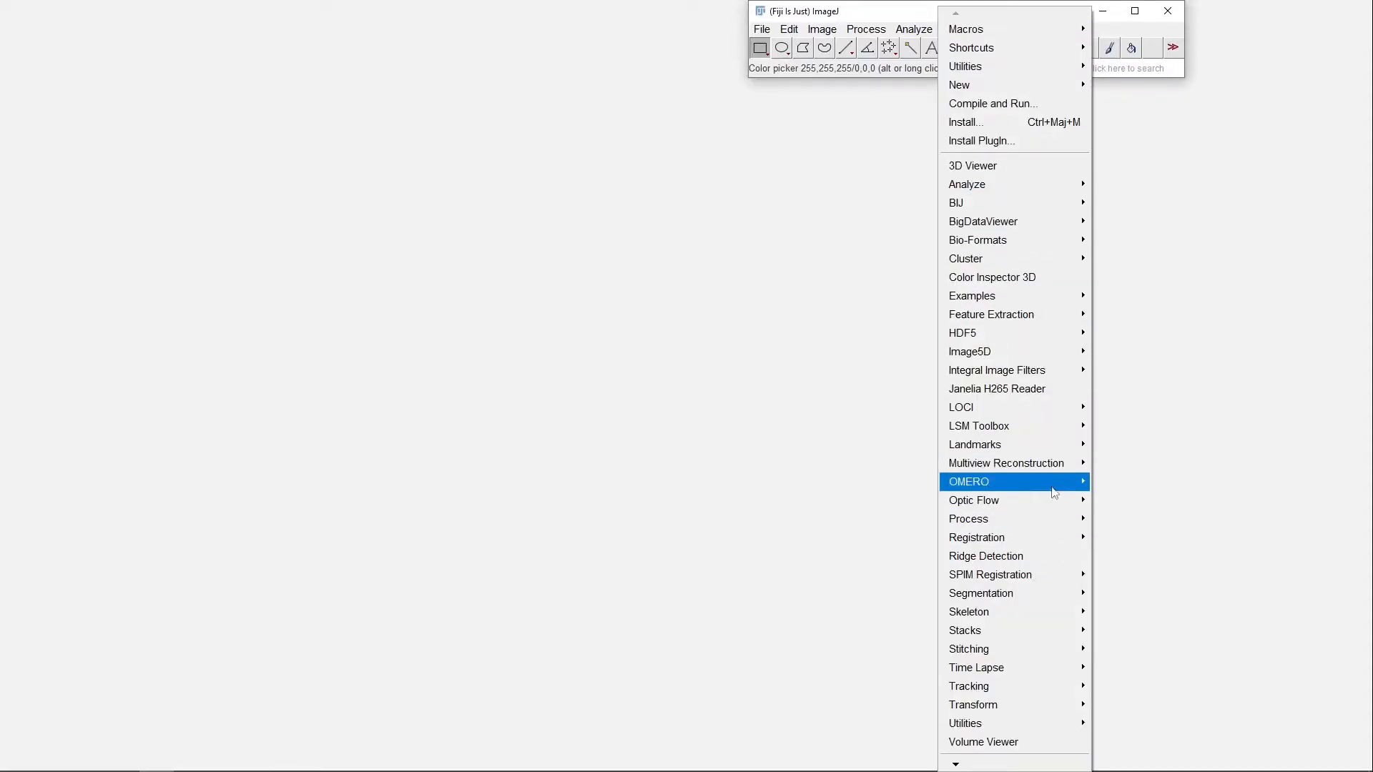
pyautogui.moveTo(1055, 492)
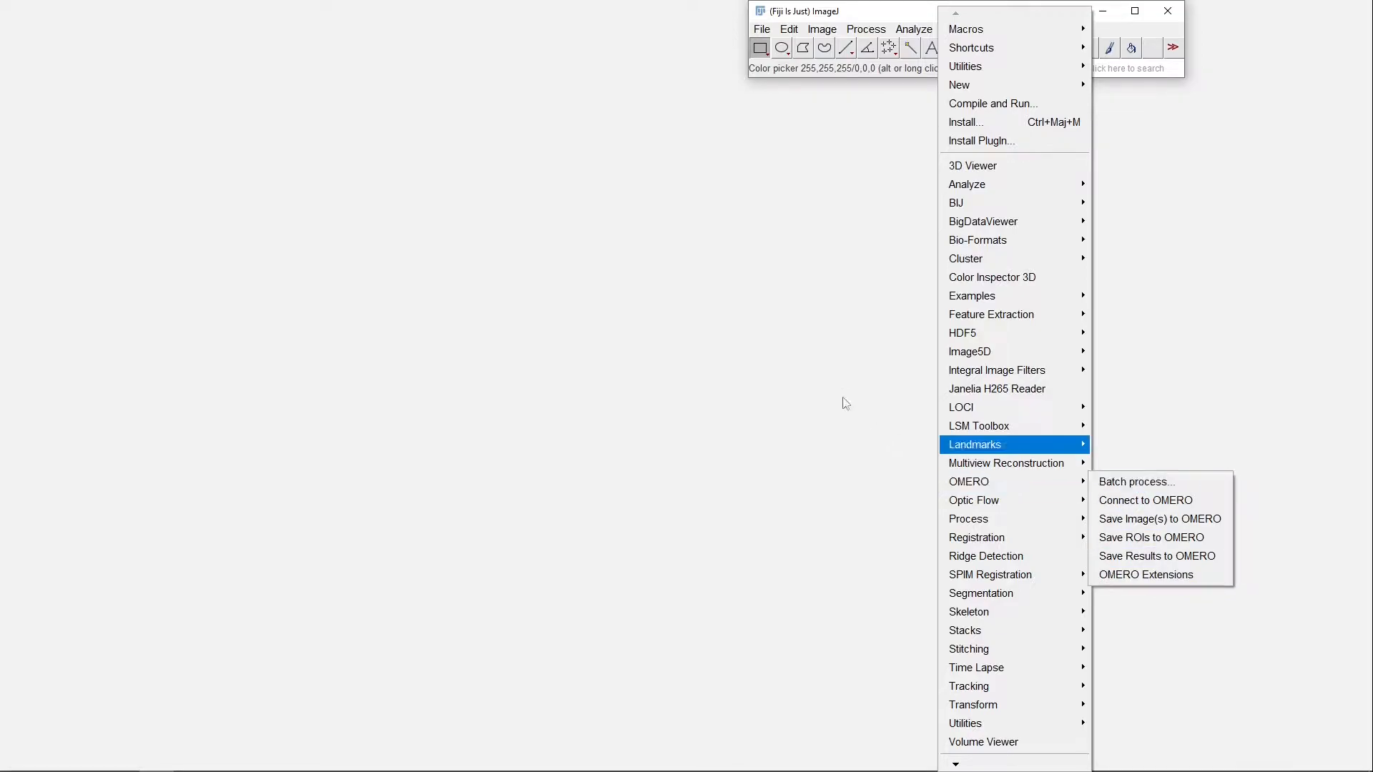
pyautogui.click(849, 14)
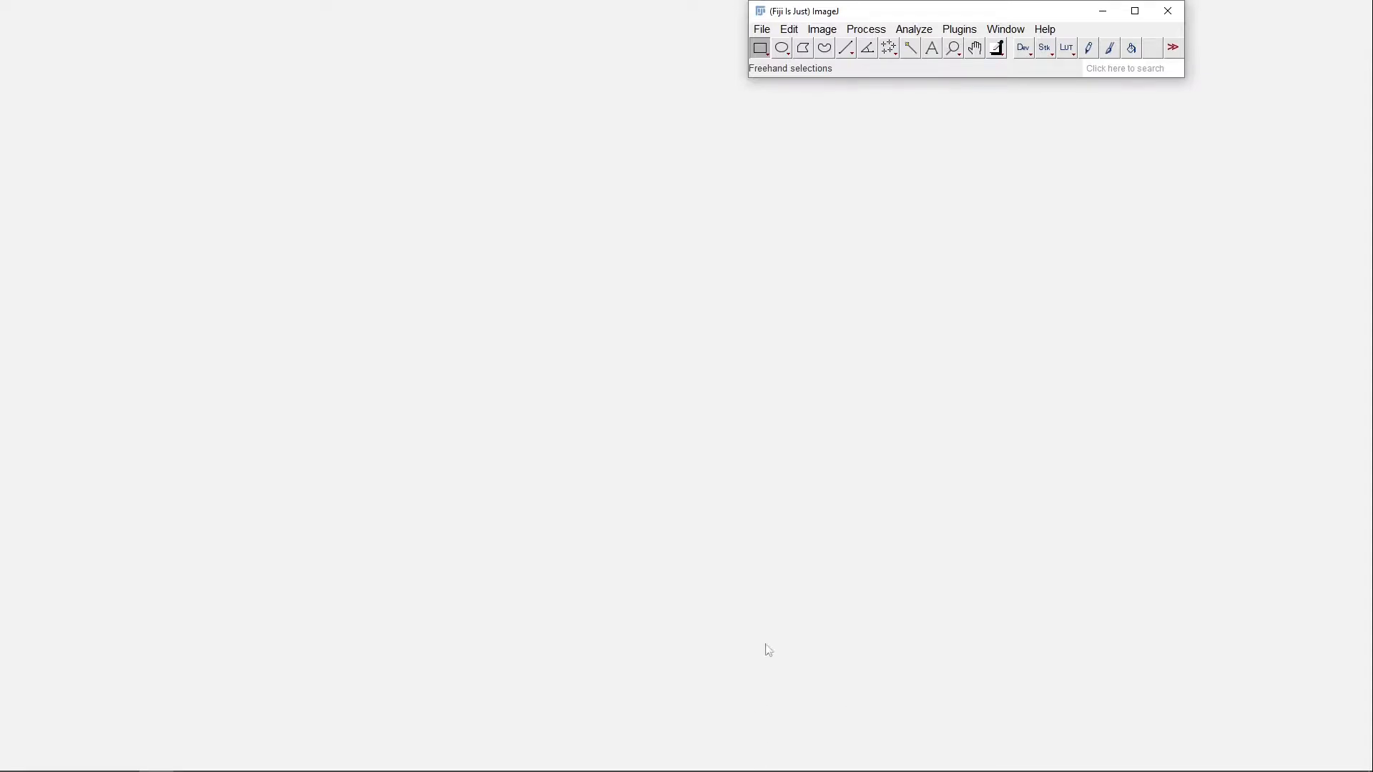
# Launch OMERO.insight and log in to the localhost server as "user" with the account password
pyautogui.hotkey('alt', 'Tab')
pyautogui.press('Tab')
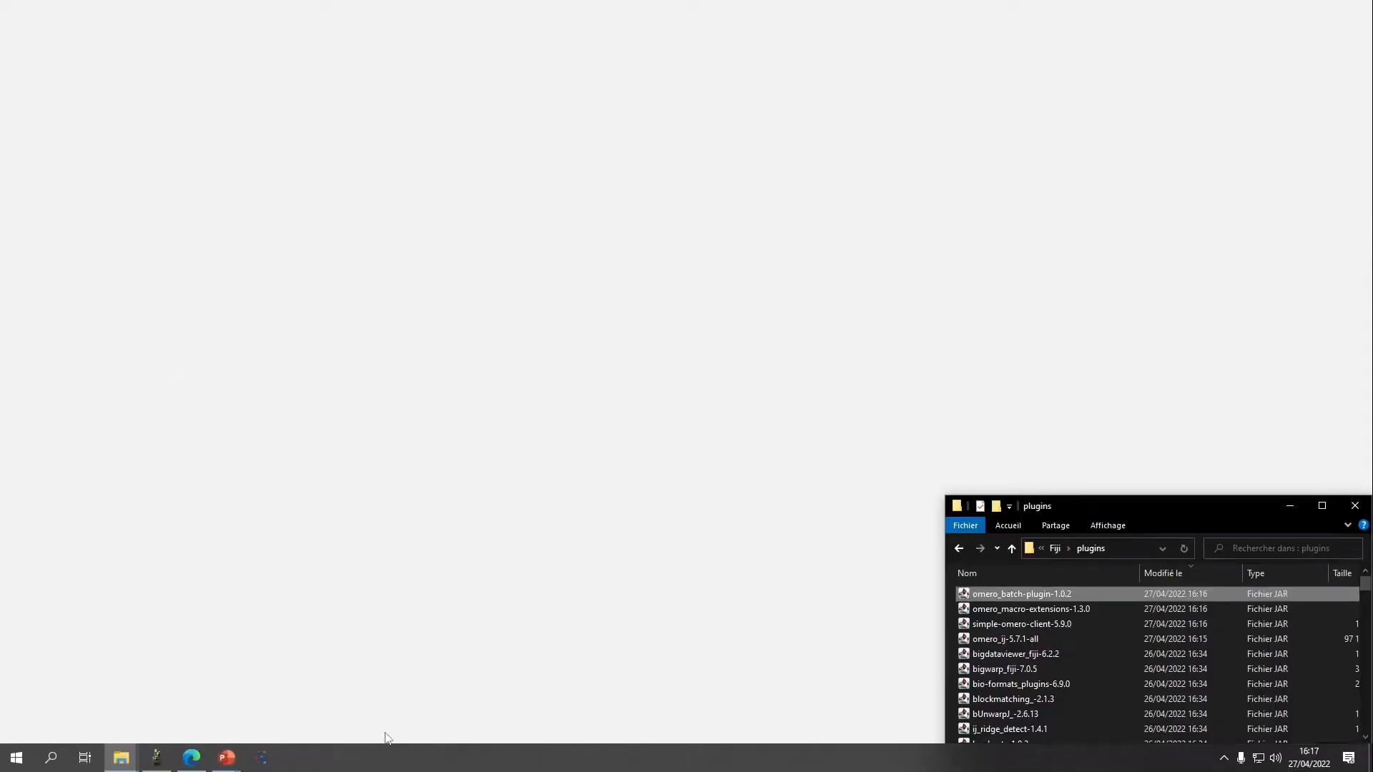
pyautogui.click(263, 759)
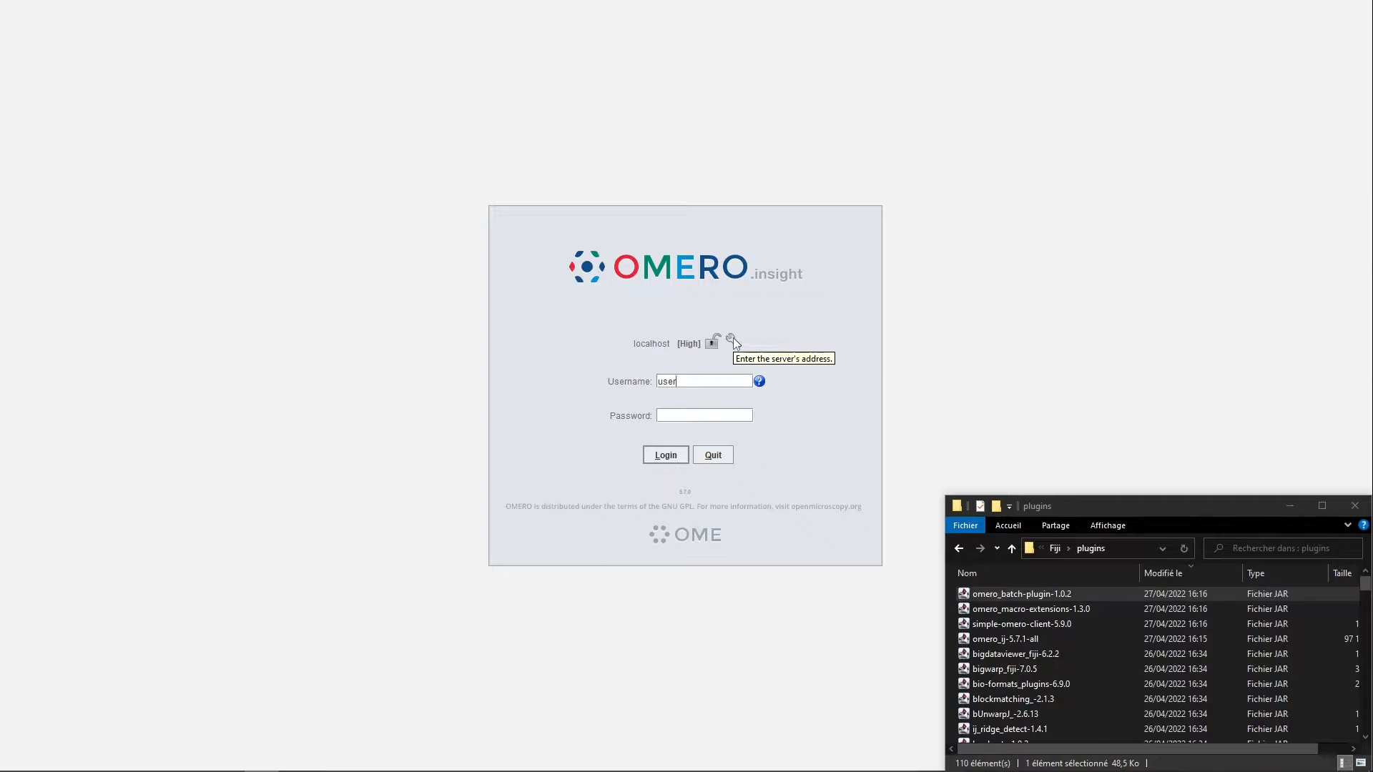
pyautogui.click(713, 417)
pyautogui.press('Return')
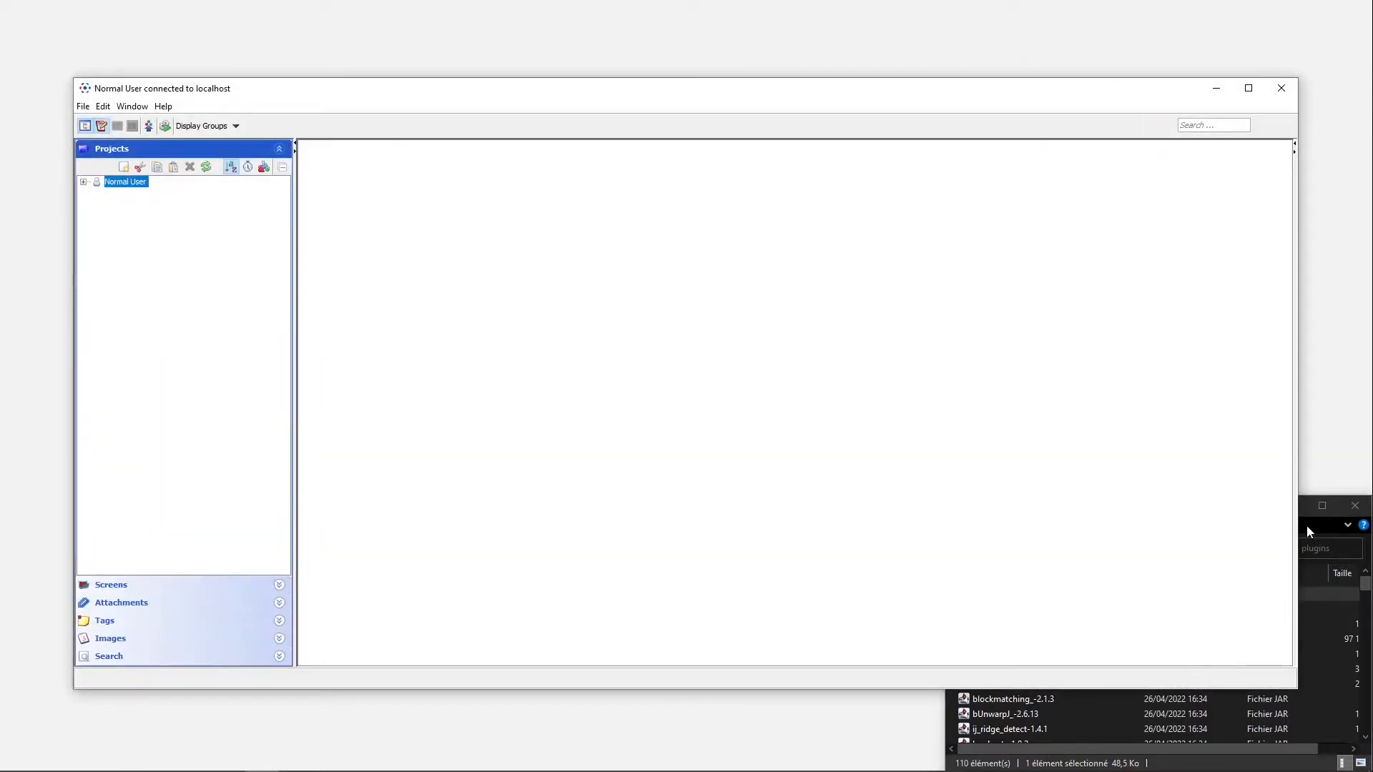
# Navigate the file explorer up from Fiji's plugins folder to the 2022-I2K-Workshop folder
pyautogui.click(1311, 516)
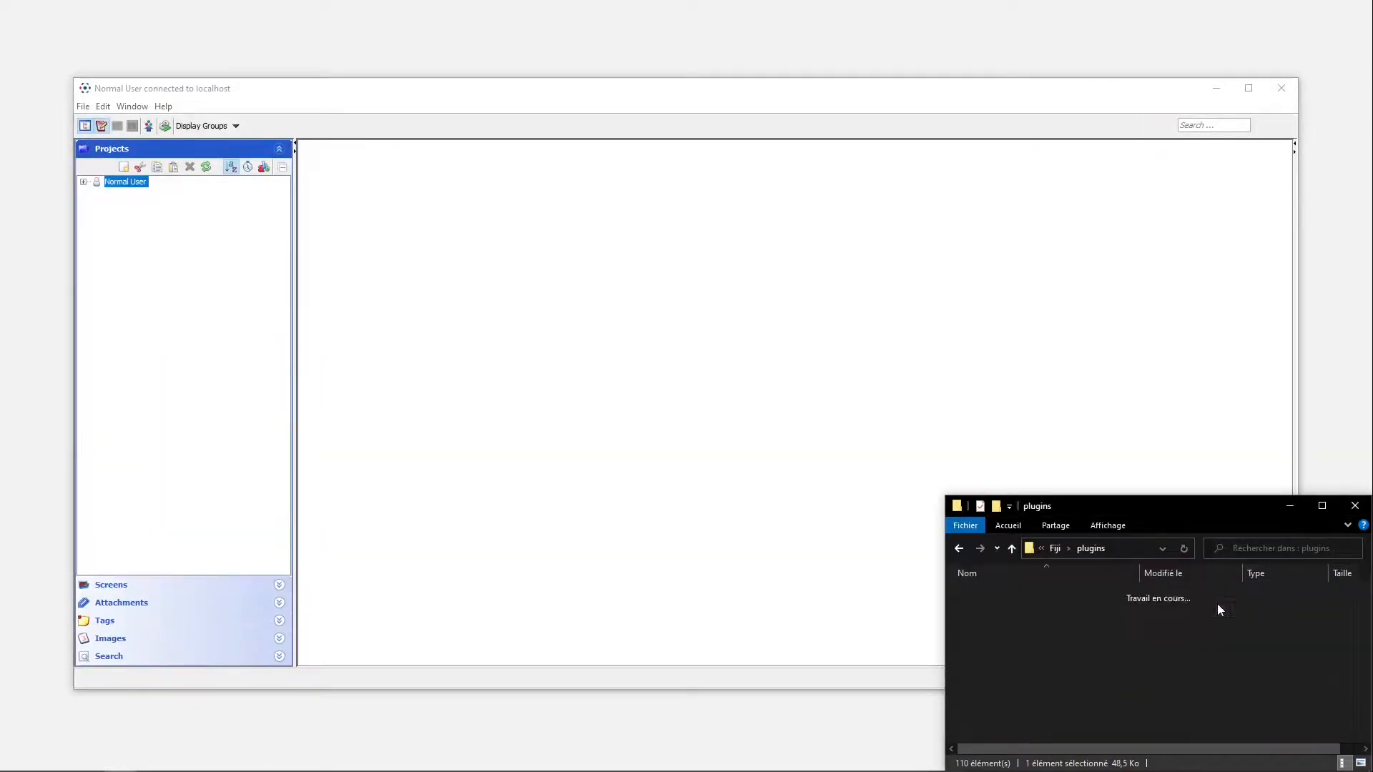
pyautogui.hotkey('alt', 'Left')
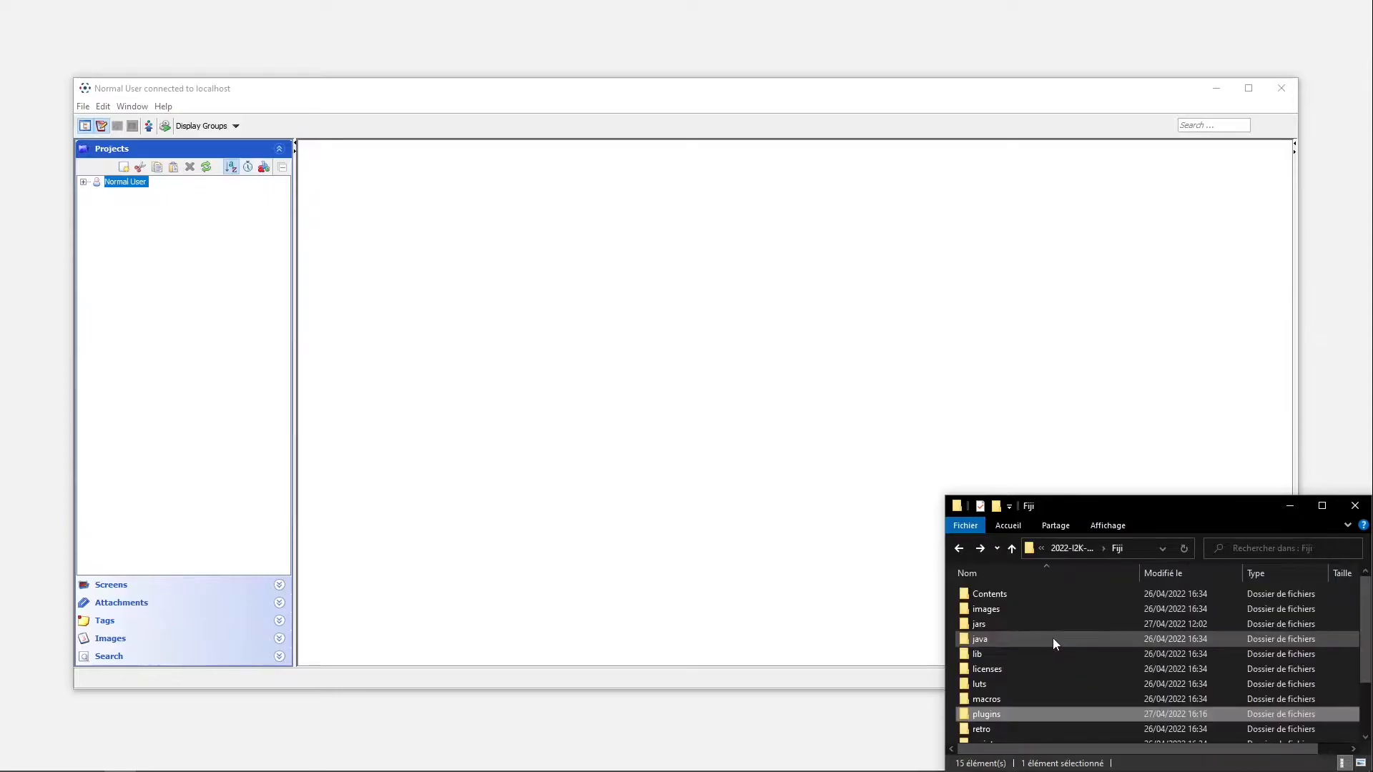
pyautogui.click(1061, 552)
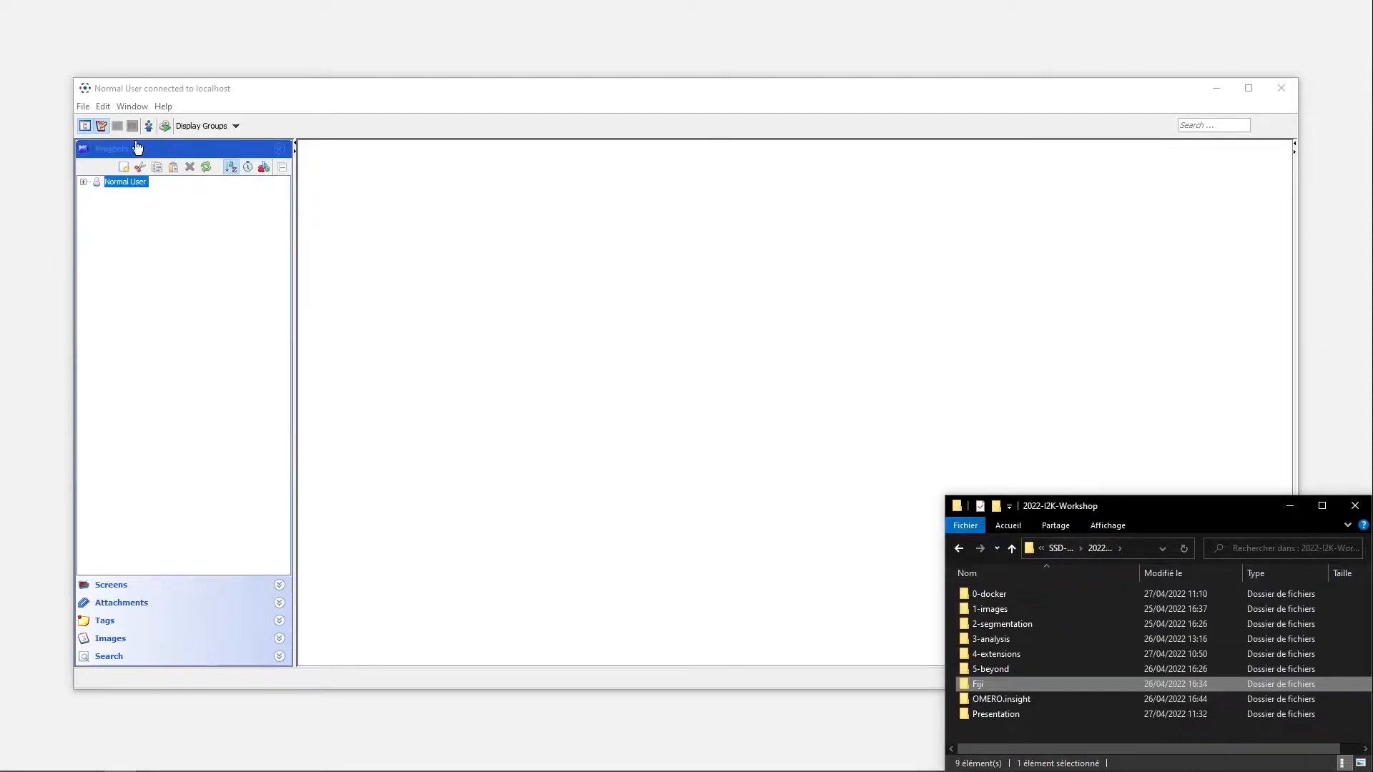
# Open the OMERO.insight data importer and select the 2D and 3D folders inside 1-images for import
pyautogui.click(468, 284)
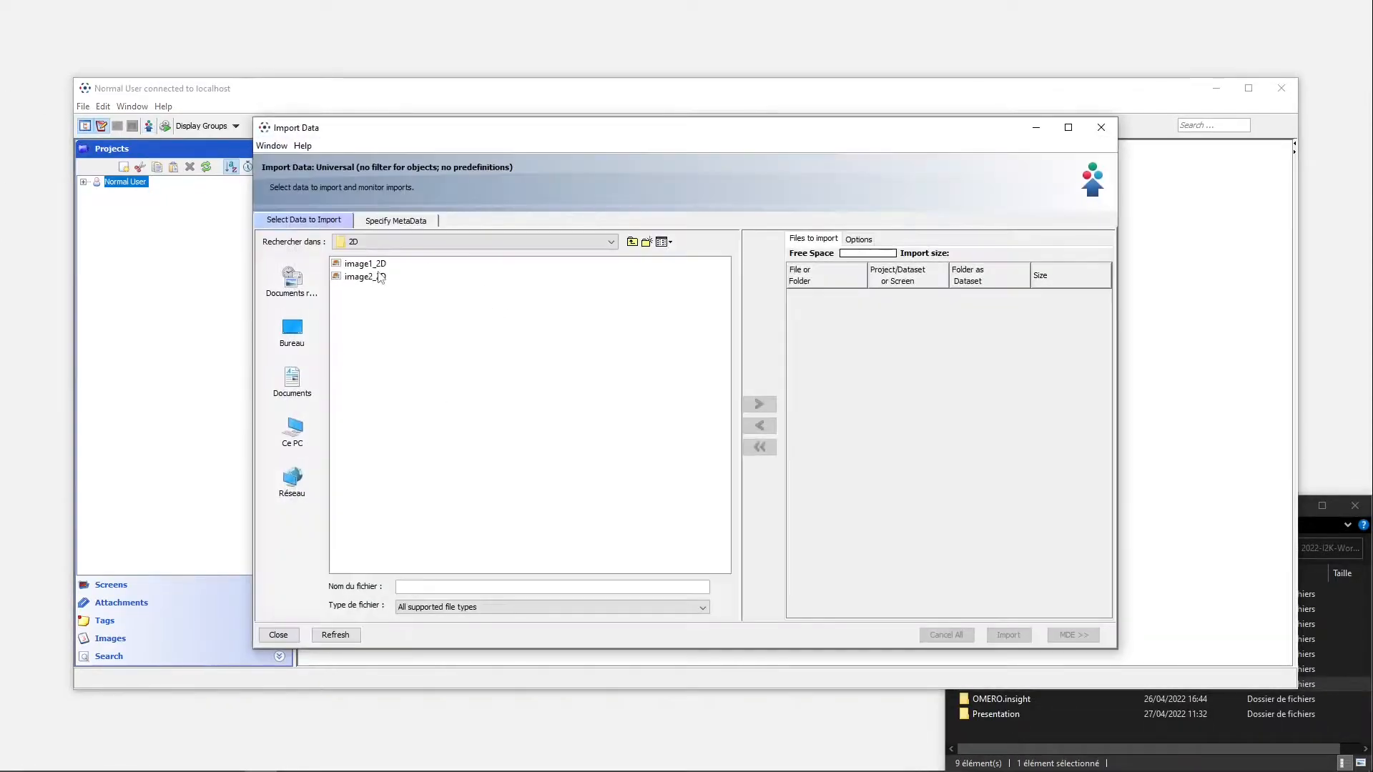
pyautogui.click(632, 242)
pyautogui.click(350, 264)
pyautogui.keyDown('shift'); pyautogui.click(350, 276); pyautogui.keyUp('shift')
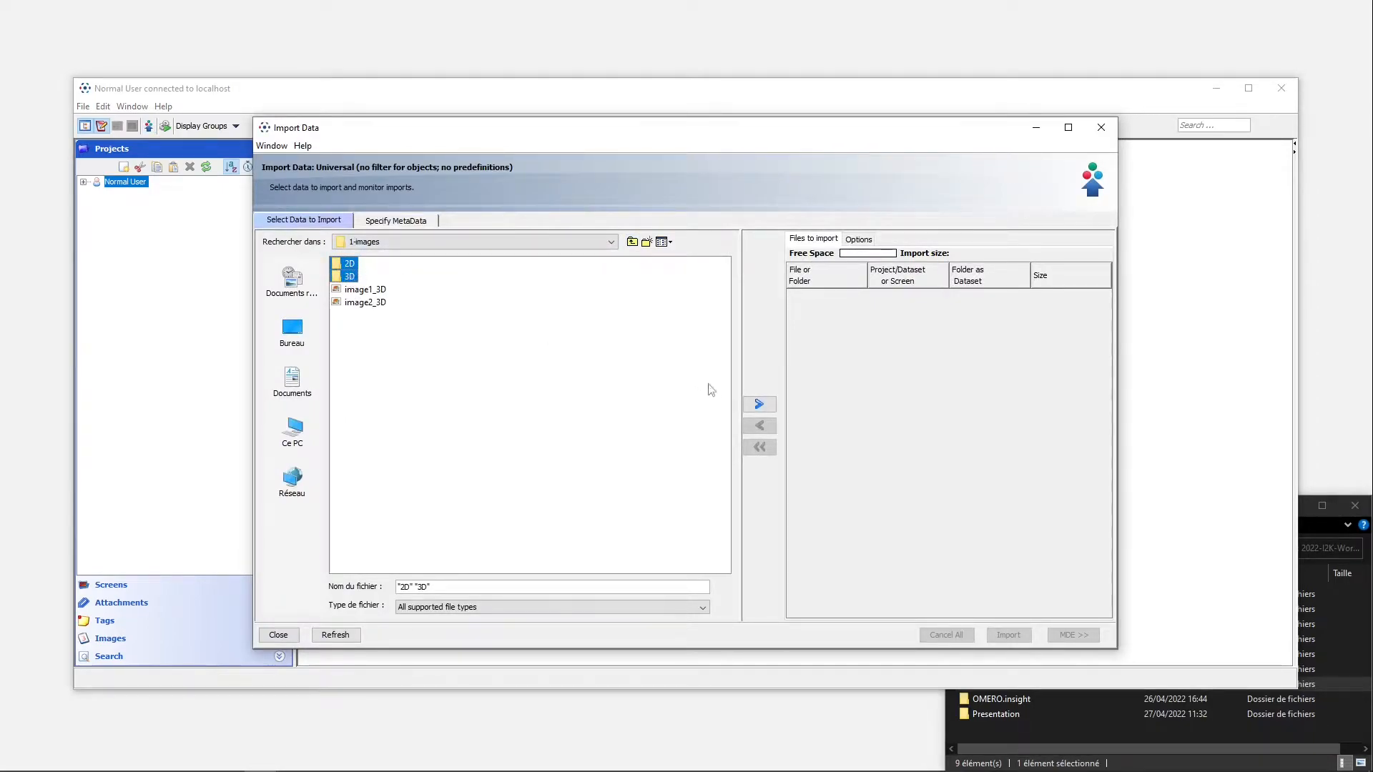
pyautogui.click(758, 404)
# Create a new project named "Process" as the import location and queue both folders with new datasets from the folders
pyautogui.click(616, 389)
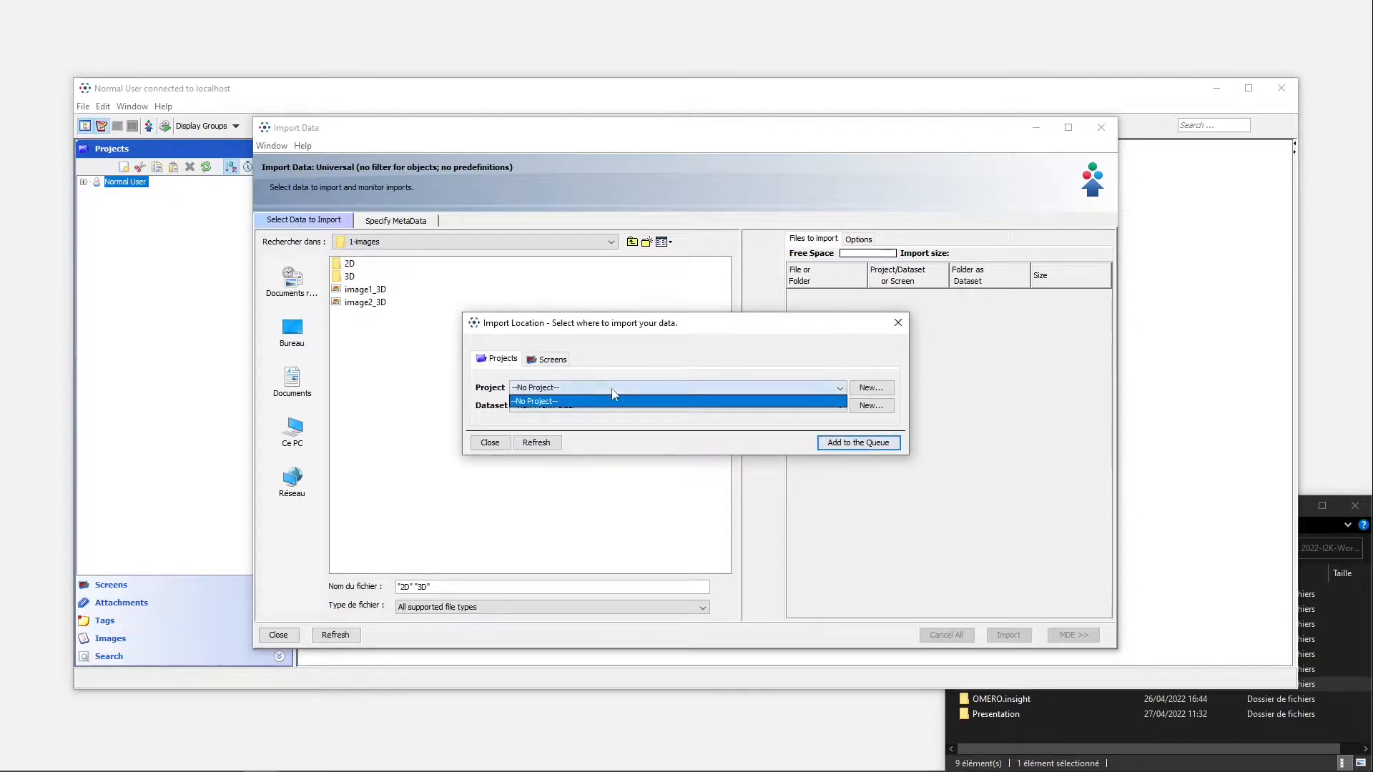
pyautogui.click(871, 388)
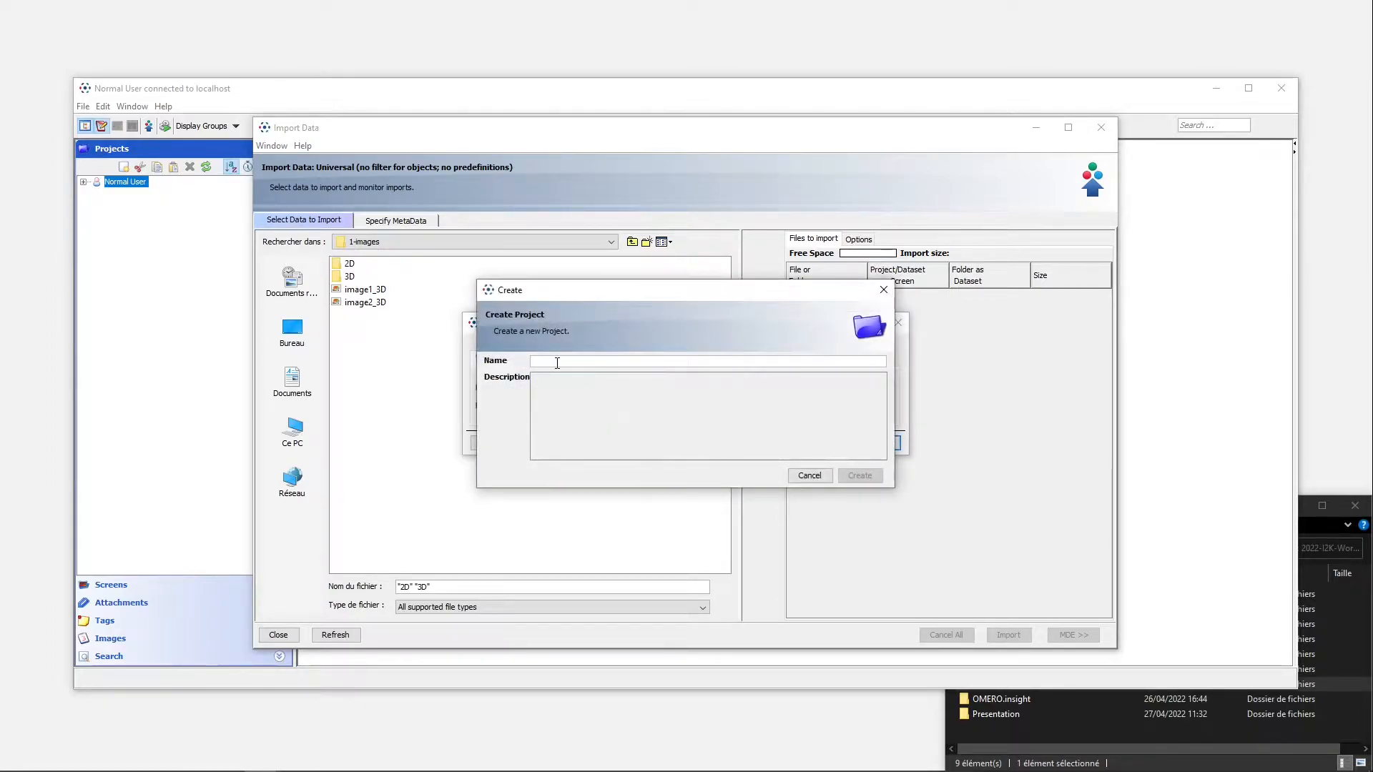
pyautogui.write('Process')
pyautogui.press('Return')
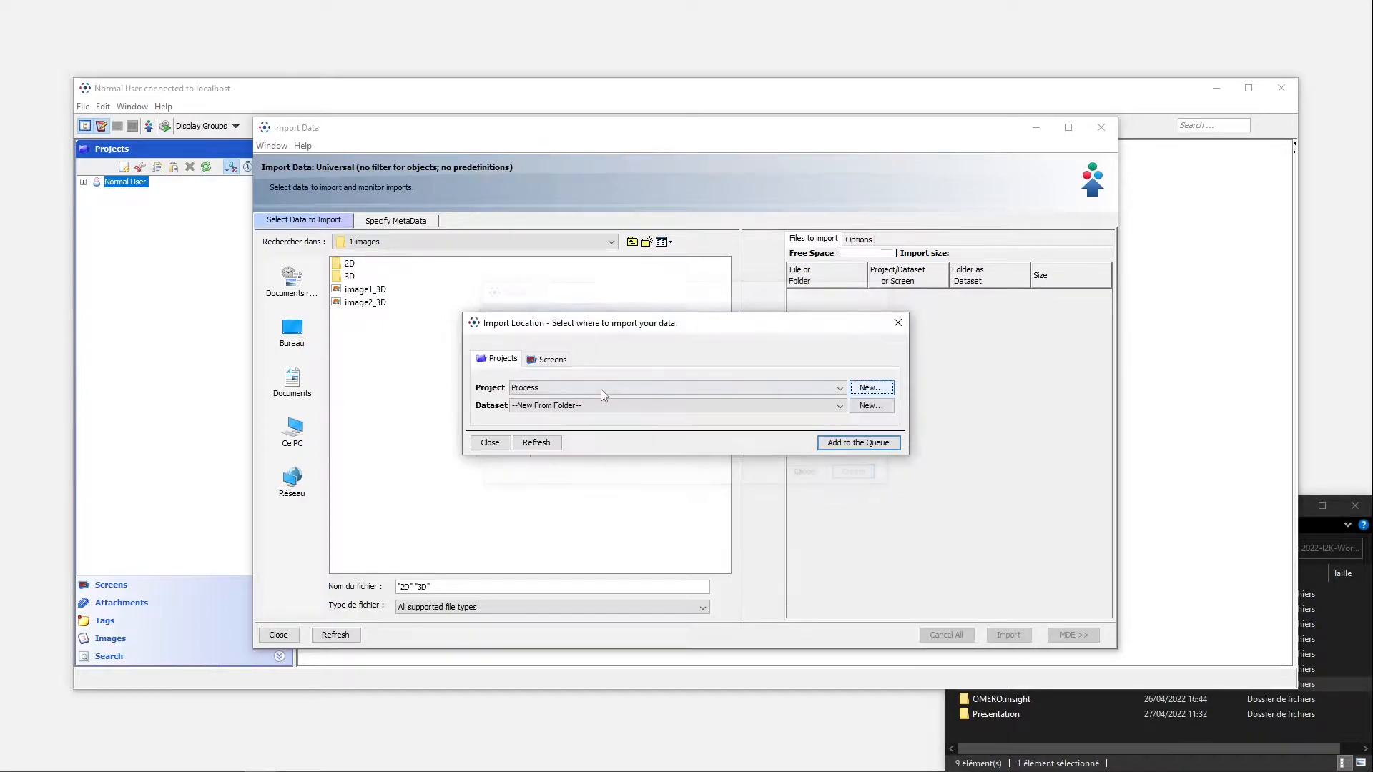
pyautogui.click(858, 443)
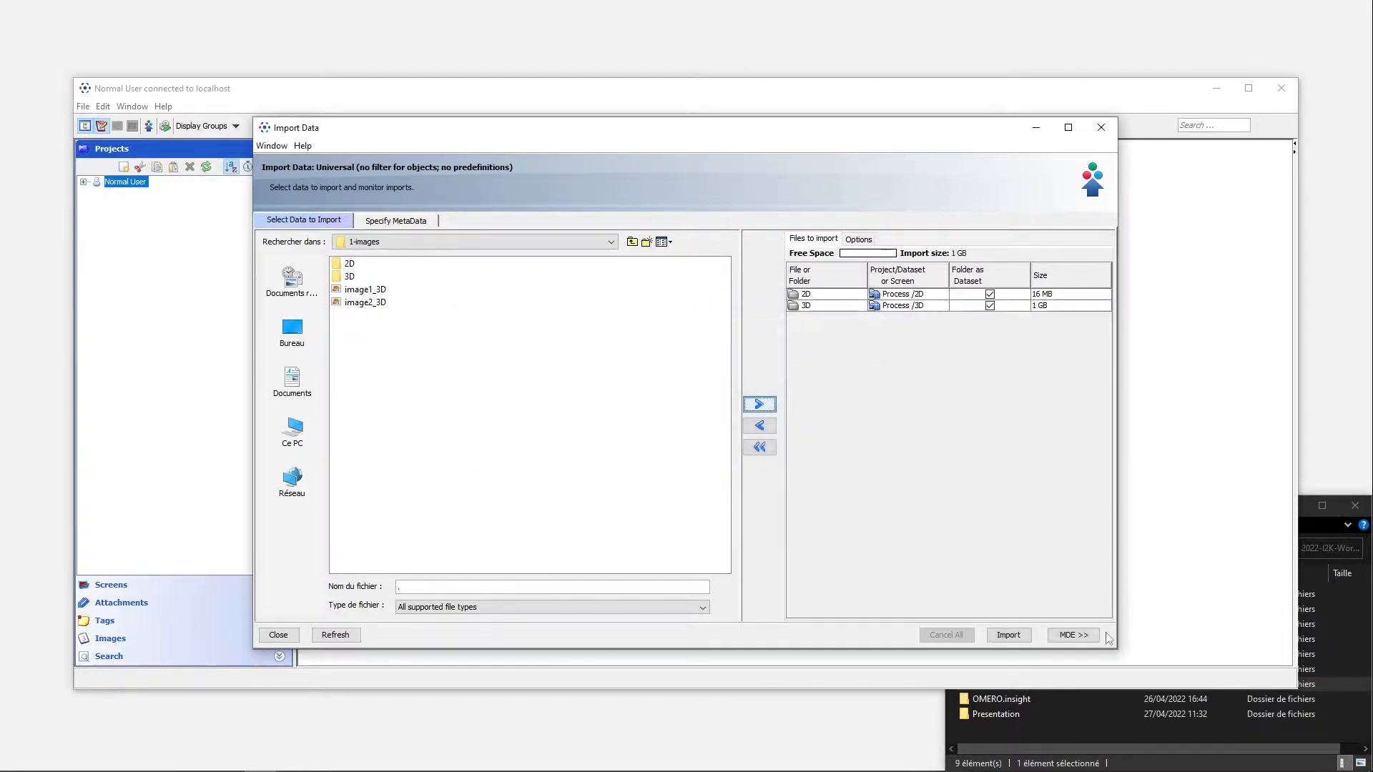
# Start importing the queued 2D and 3D folders and close the importer while the upload continues
pyautogui.click(1008, 635)
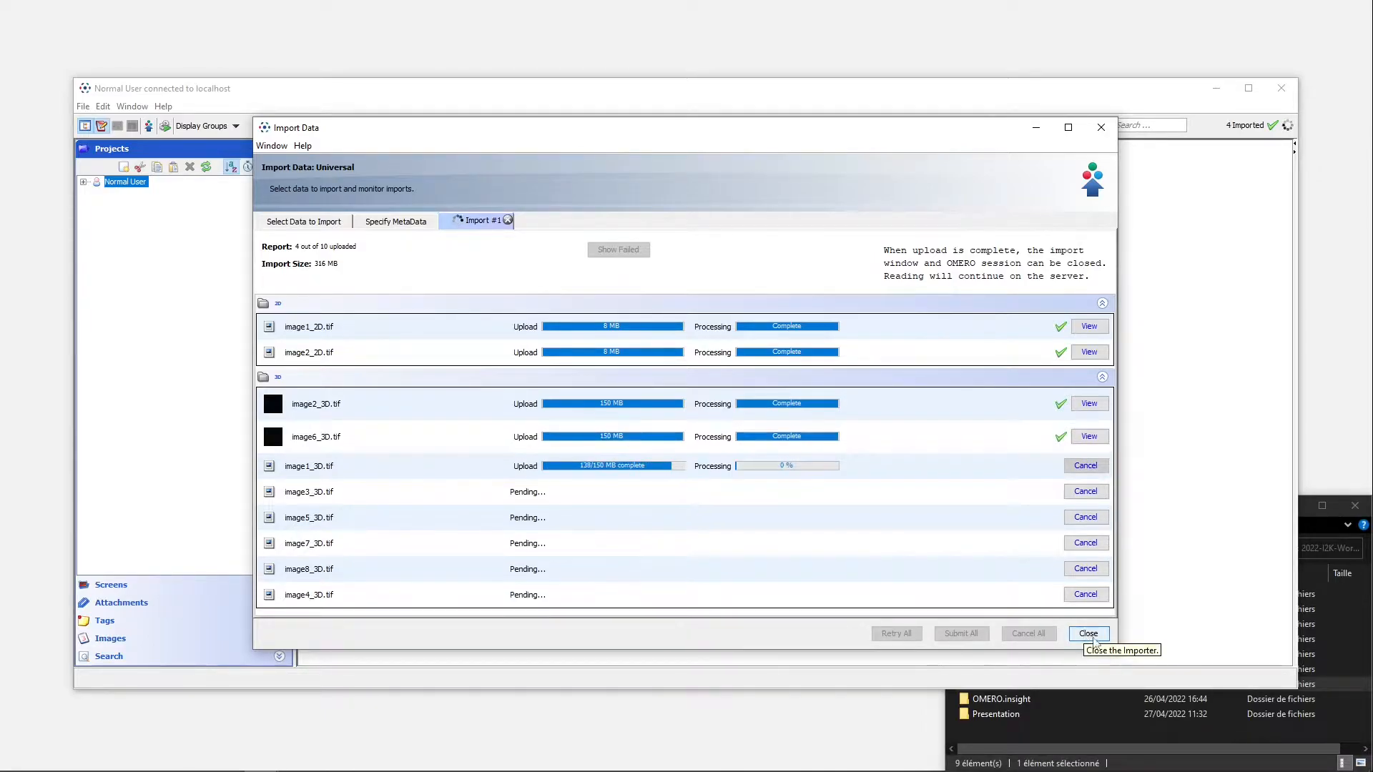
pyautogui.click(1087, 634)
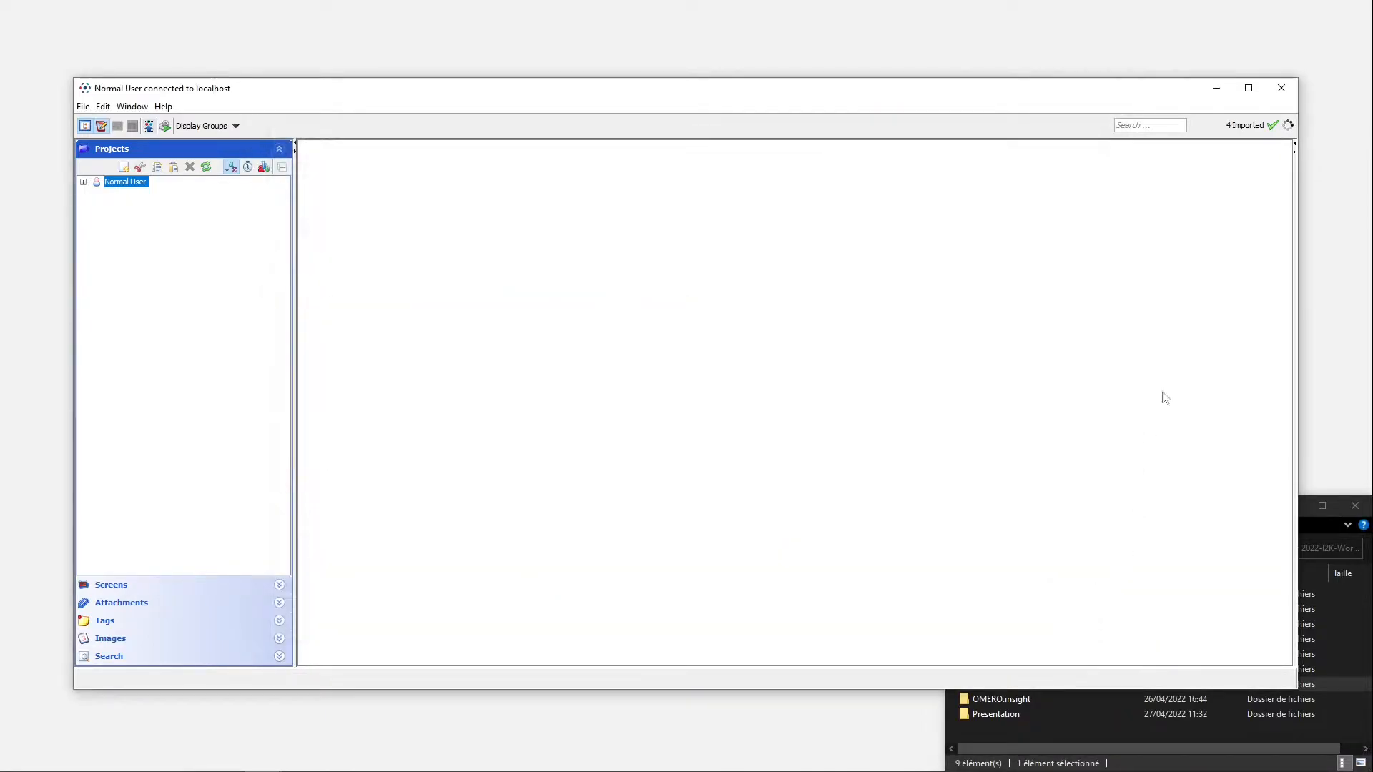
# Switch to Fiji, launch the OMERO batch process plugin and move its window clear of the main Fiji window
pyautogui.click(615, 718)
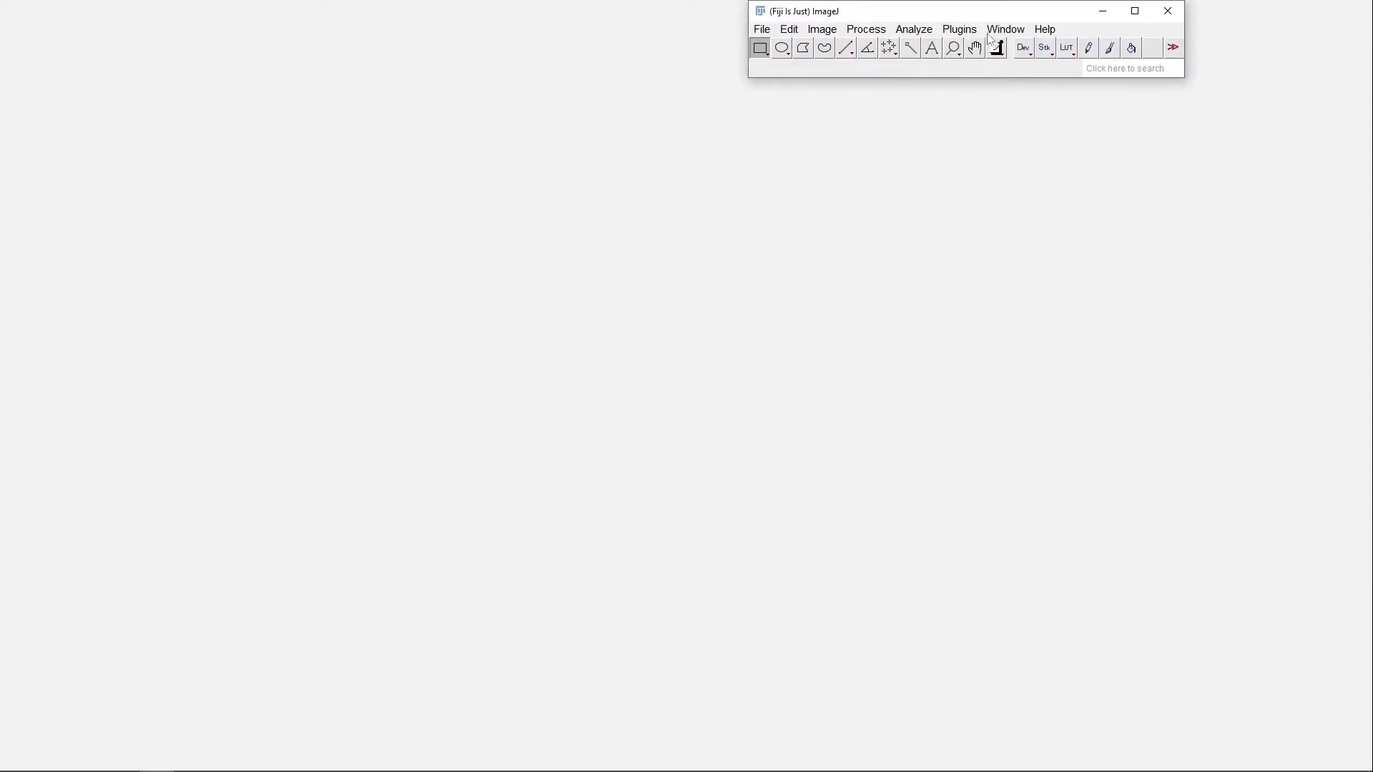
pyautogui.click(958, 28)
pyautogui.moveTo(1094, 482)
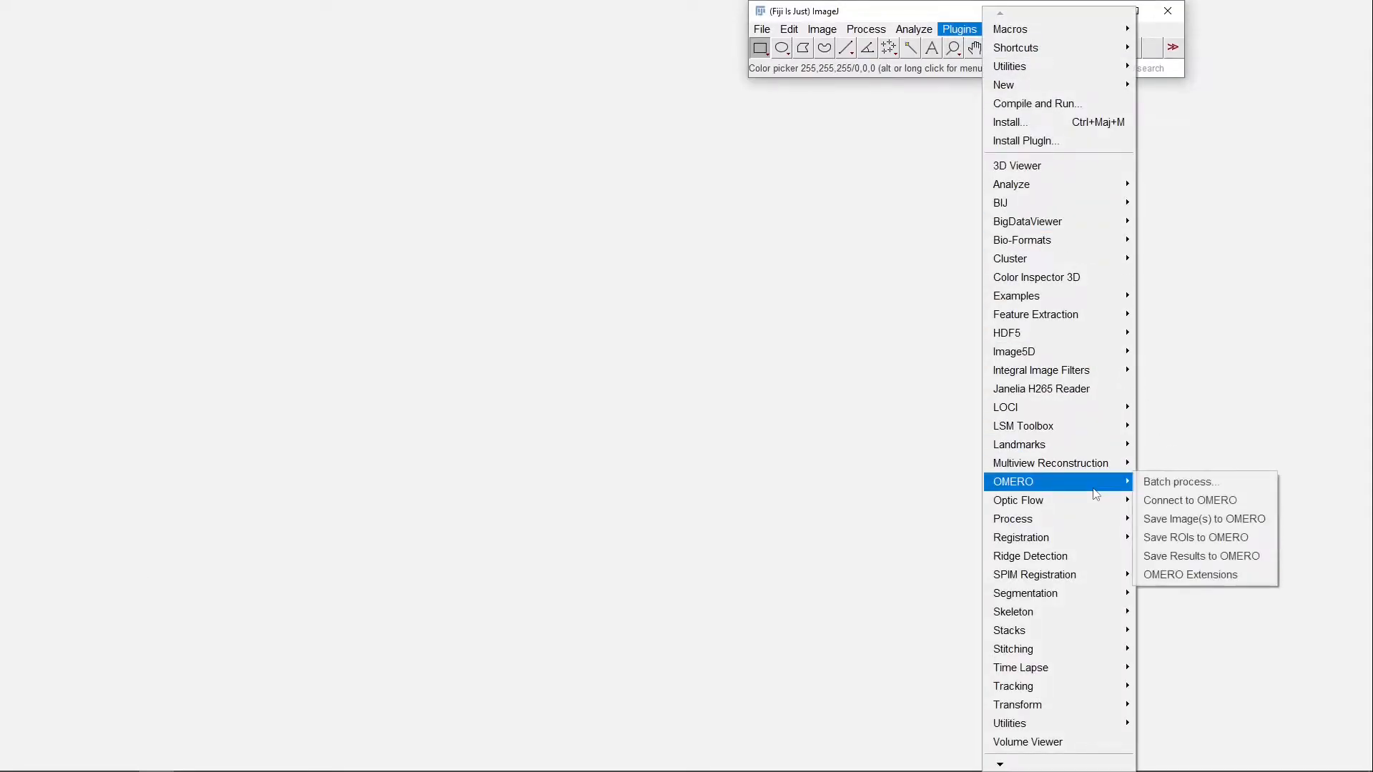
pyautogui.click(1179, 484)
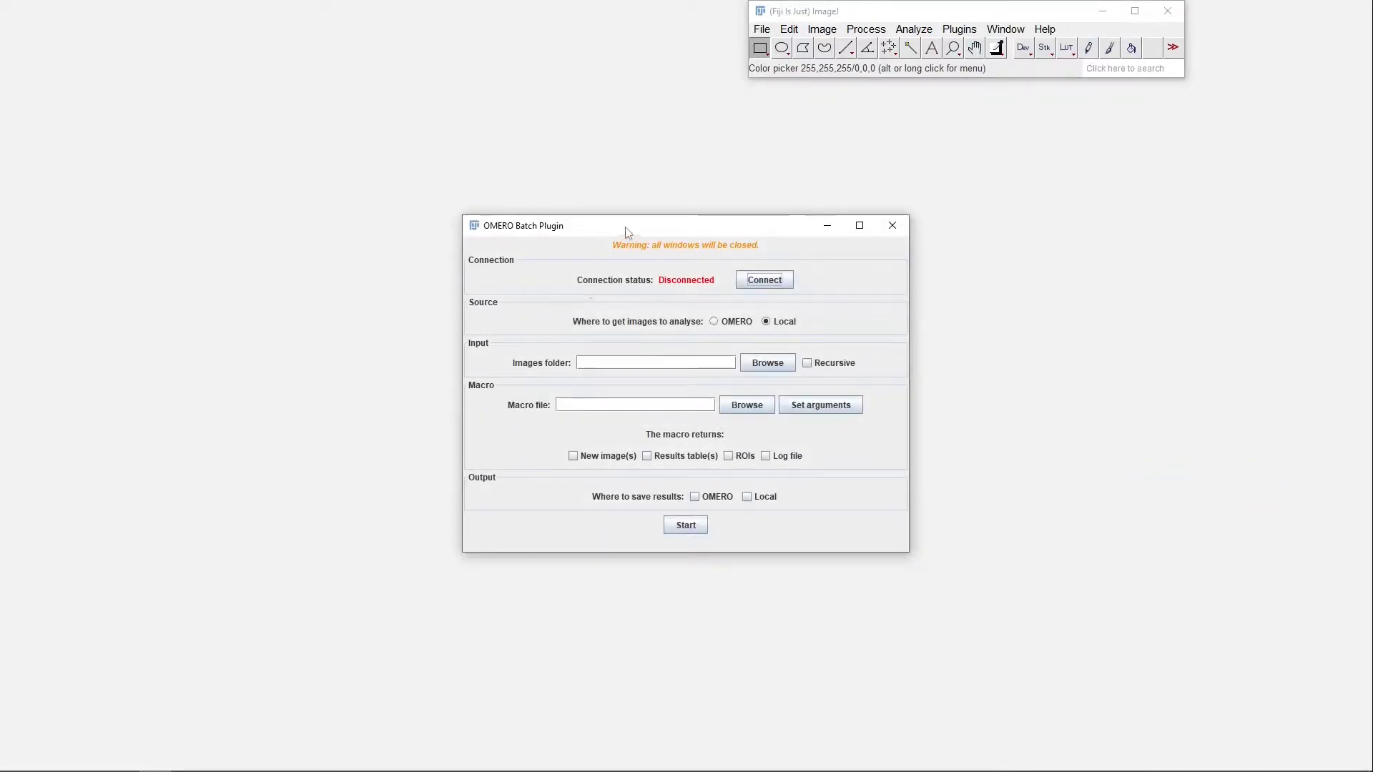
pyautogui.moveTo(628, 230); pyautogui.dragTo(444, 206)
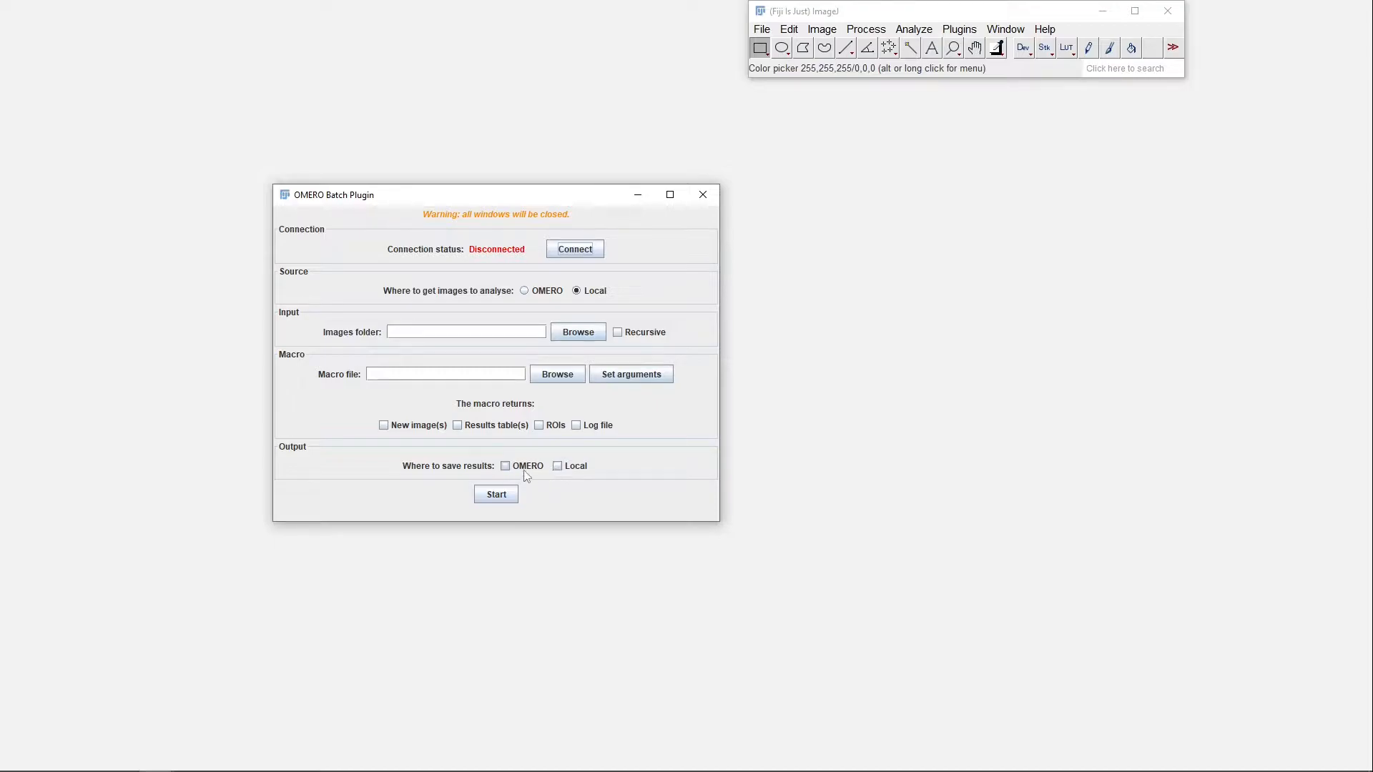
# Connect the batch plugin to the OMERO server at 127.0.0.1, port 4064, as "user" with the account password
pyautogui.click(583, 256)
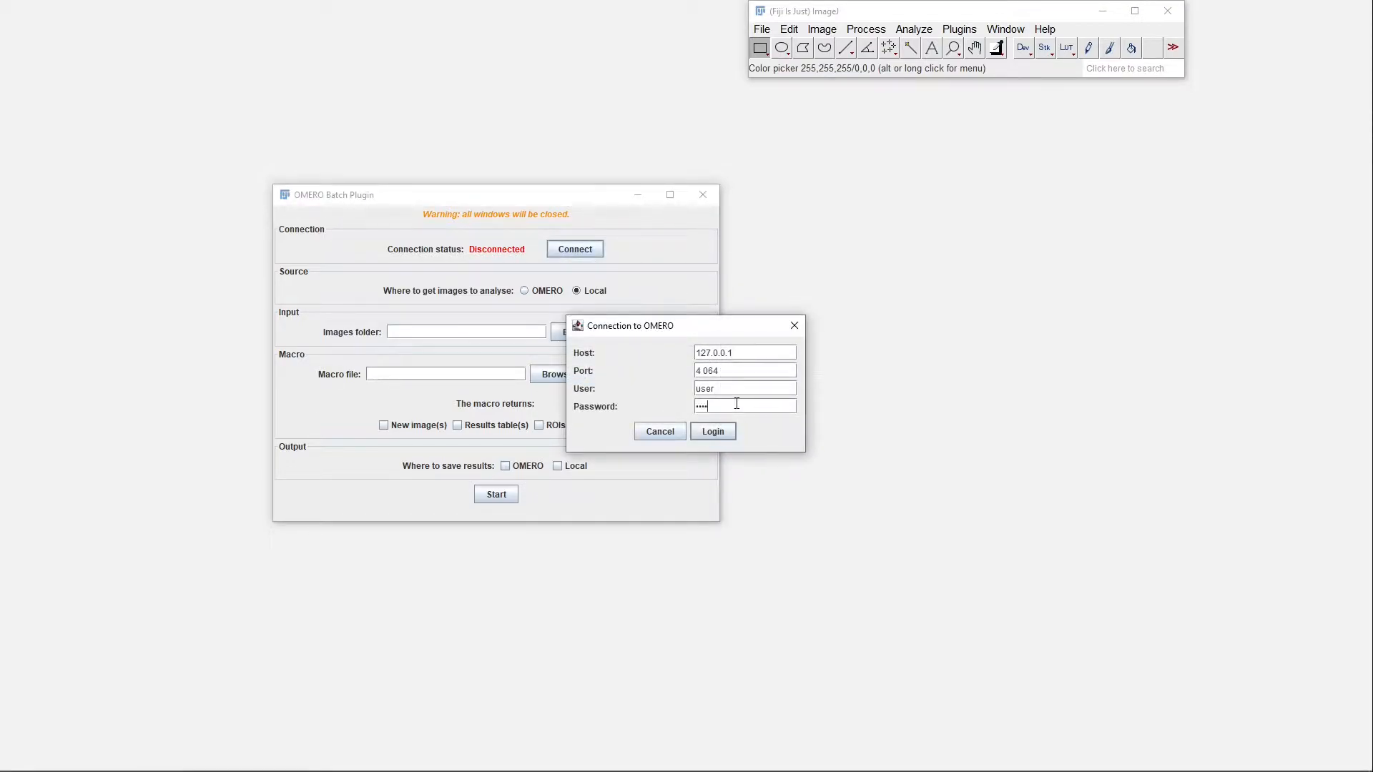
pyautogui.press('Return')
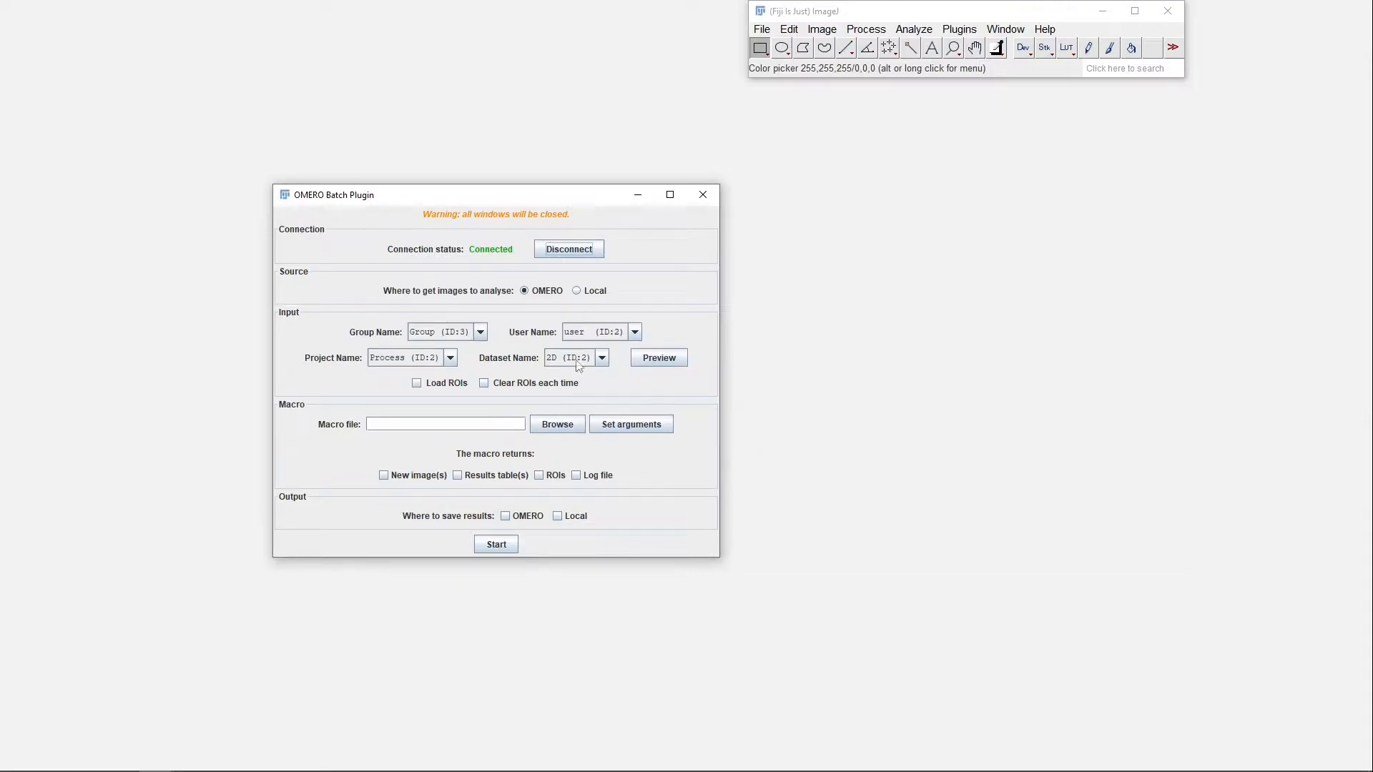
# Check the available groups and the projects of user2 as batch input, and set the user back to "user"
pyautogui.click(436, 333)
pyautogui.click(455, 334)
pyautogui.click(450, 348)
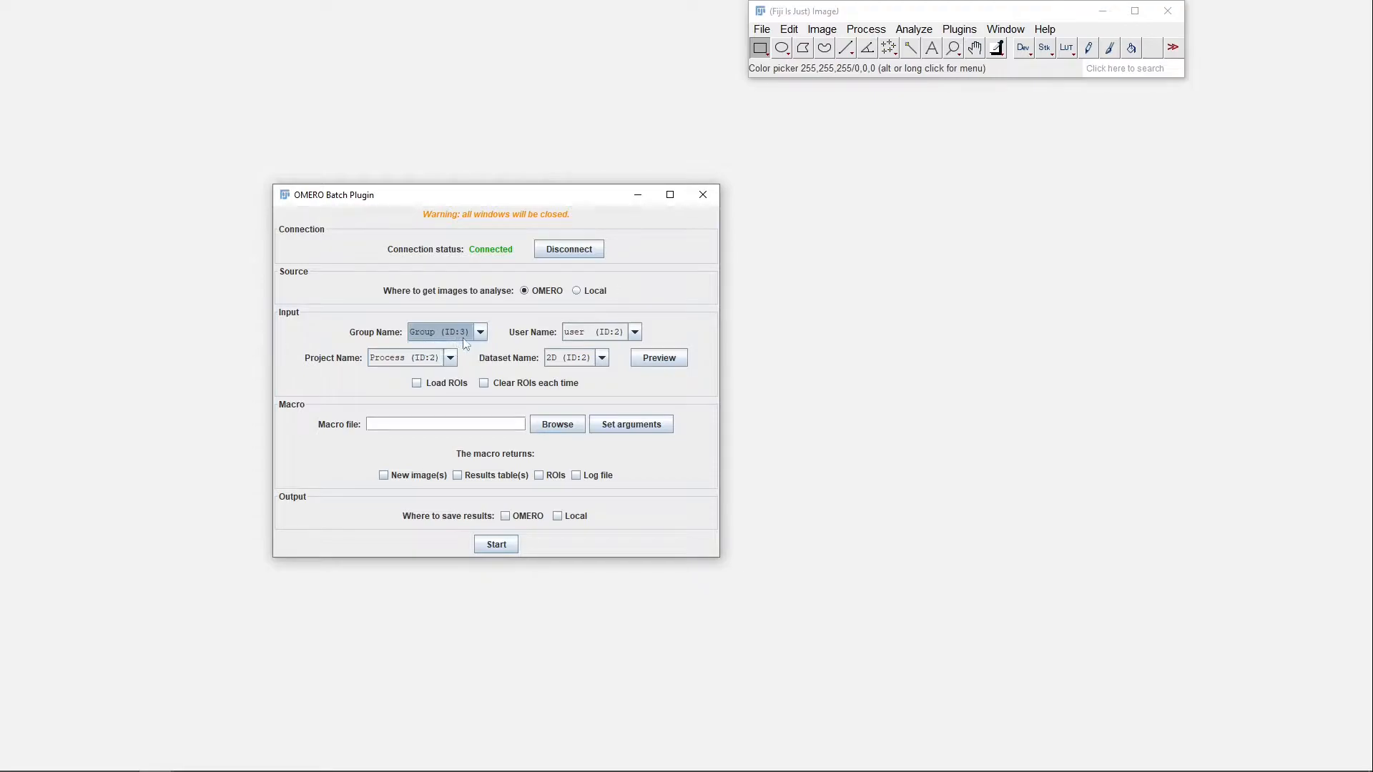
pyautogui.click(590, 340)
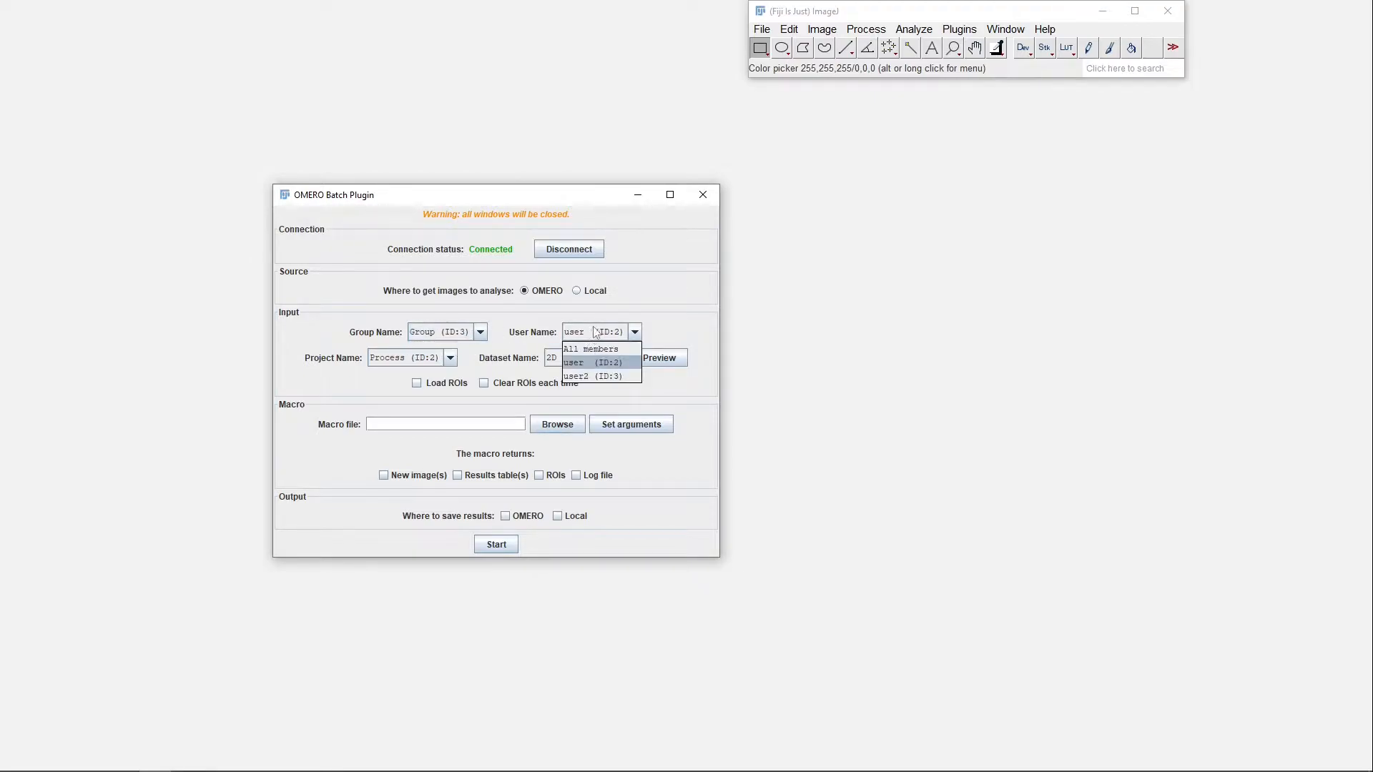
pyautogui.click(591, 378)
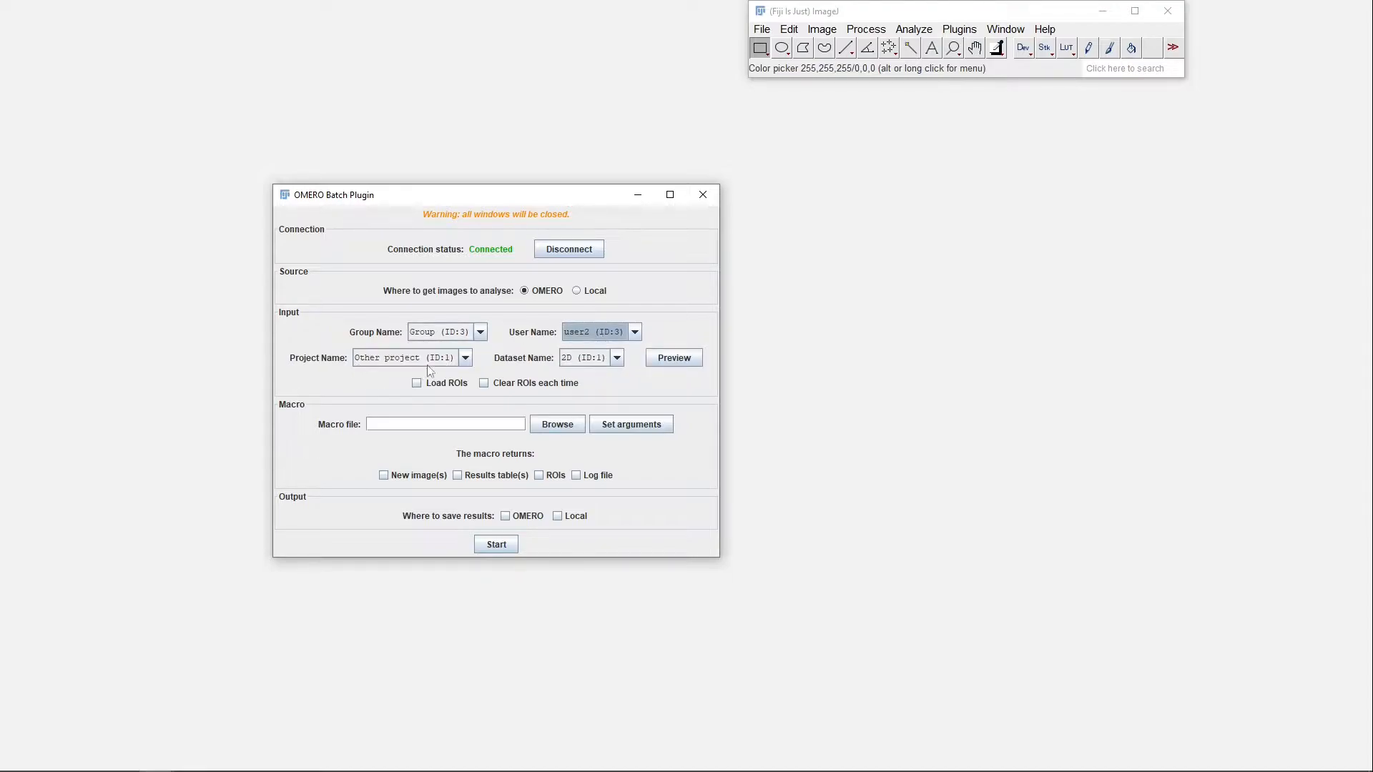
pyautogui.click(411, 357)
pyautogui.click(411, 371)
pyautogui.click(577, 333)
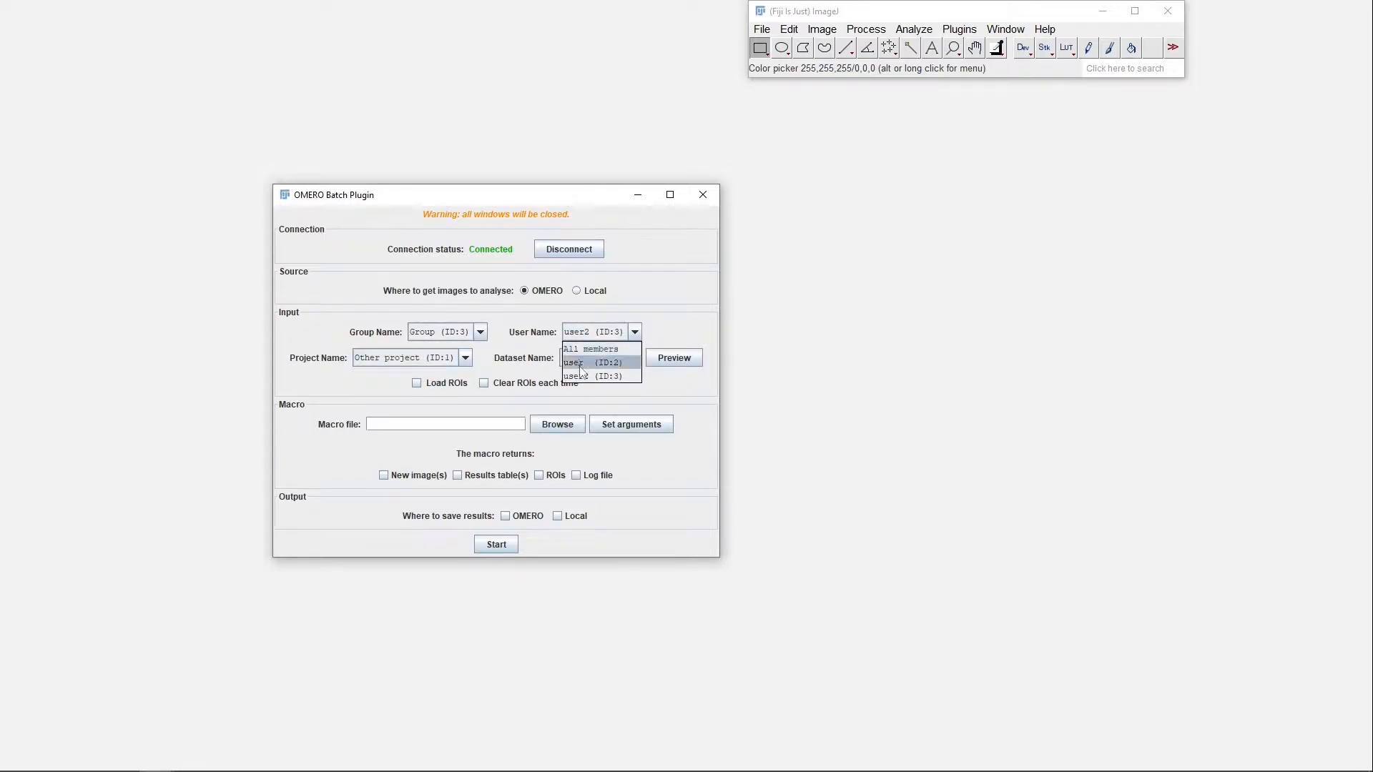
pyautogui.click(581, 363)
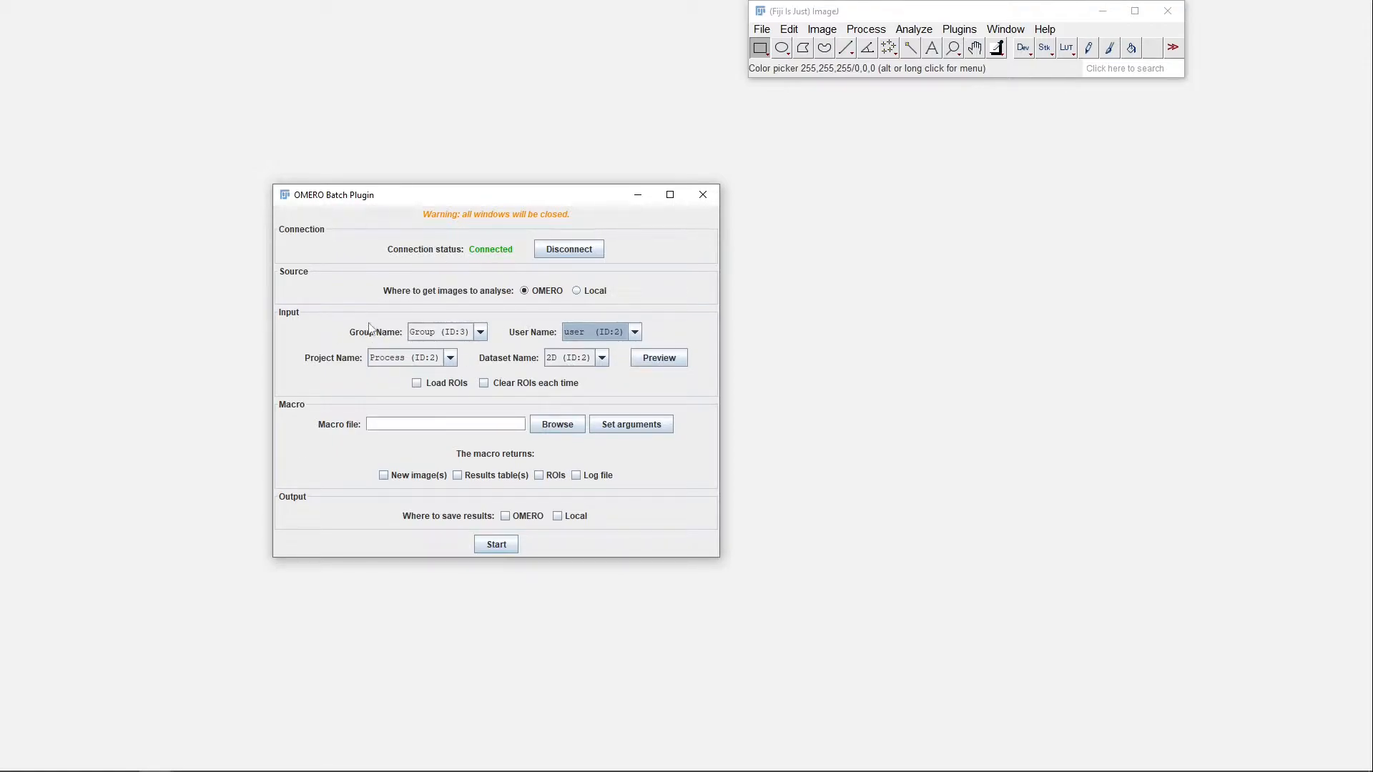
# Select the Process project and its 2D dataset as the batch input
pyautogui.click(397, 359)
pyautogui.click(575, 359)
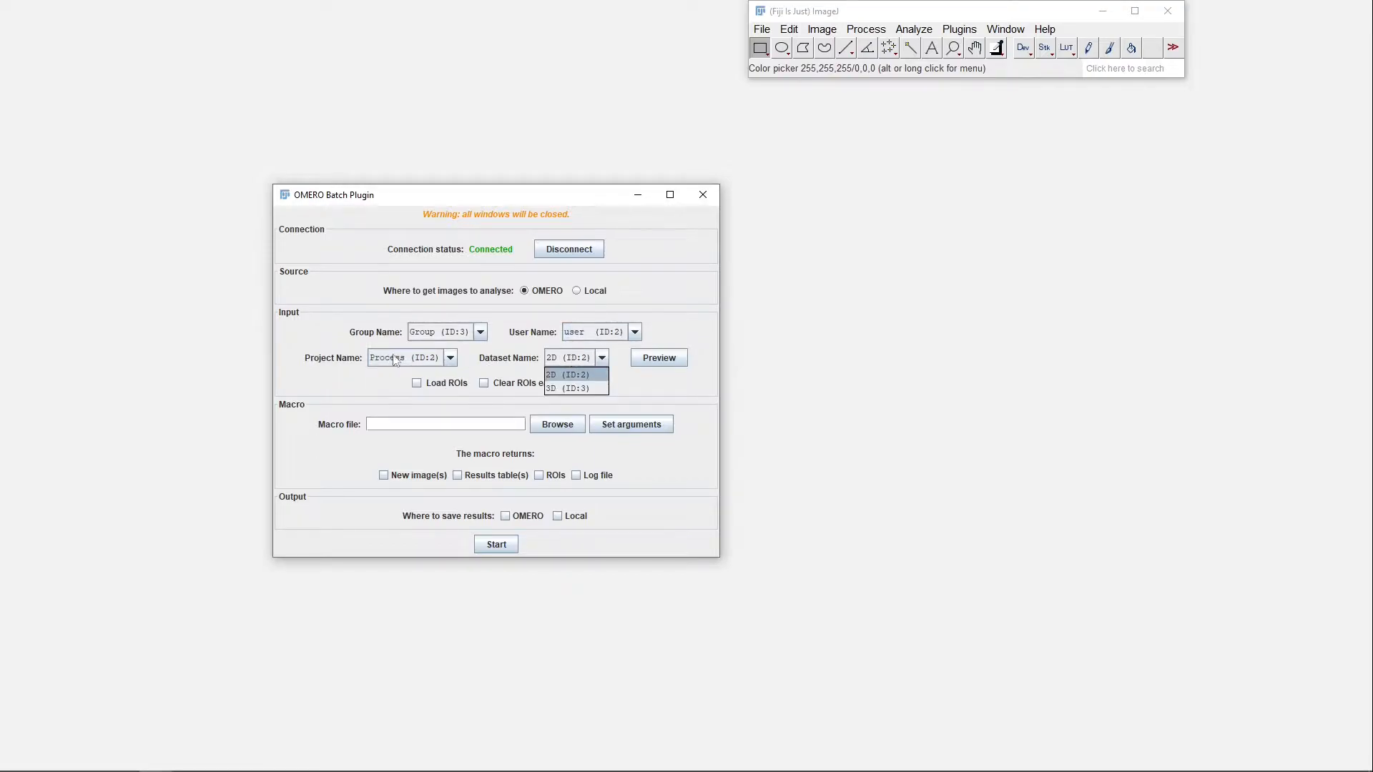
pyautogui.click(392, 359)
pyautogui.click(565, 359)
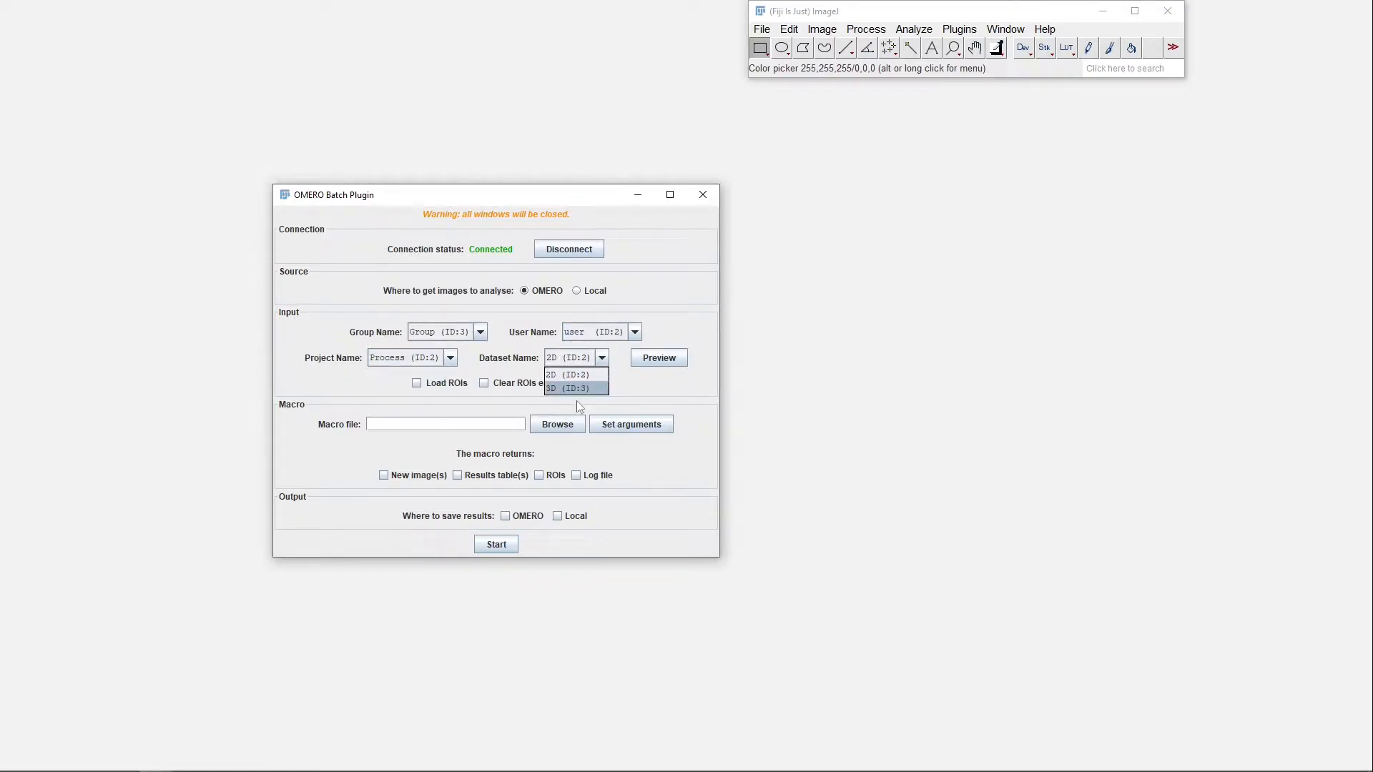
pyautogui.click(571, 363)
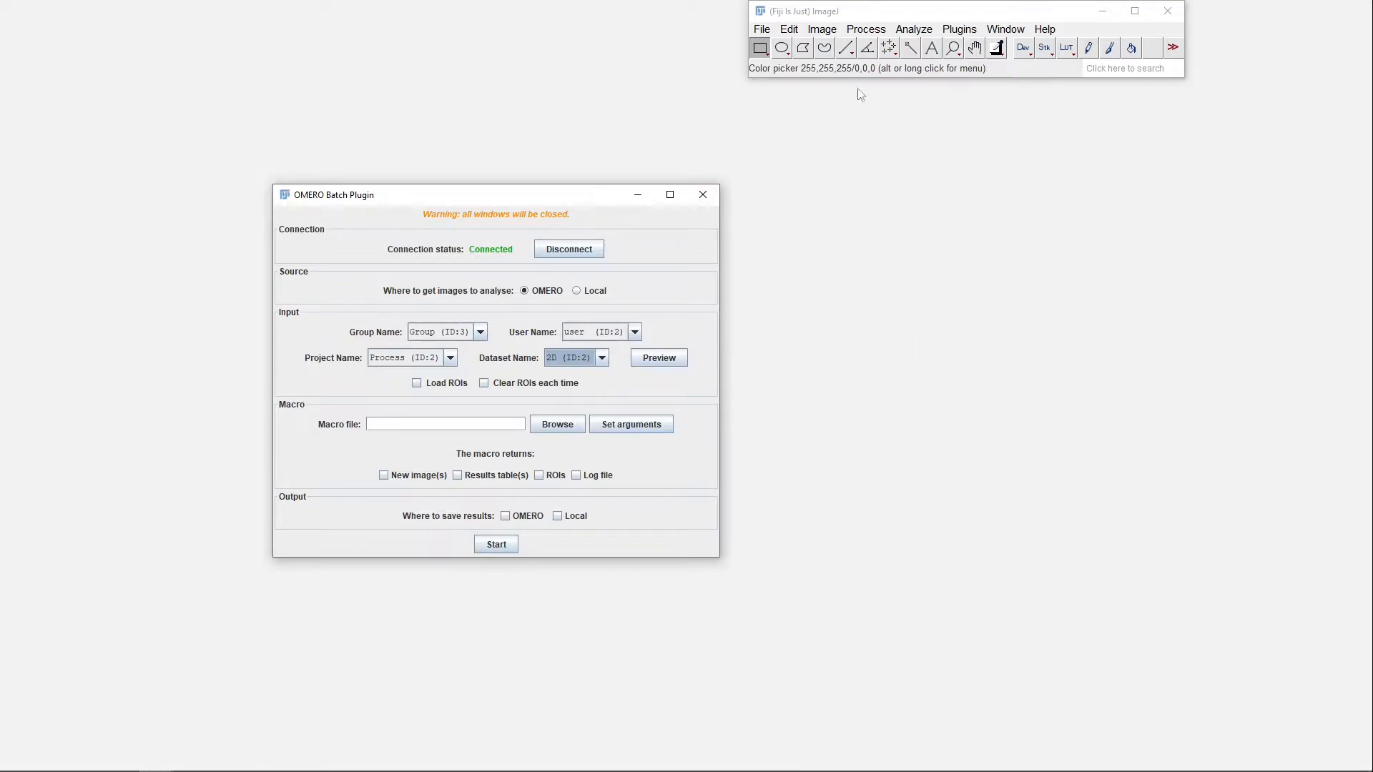
# Open the recently used image image1_2D.tif in Fiji
pyautogui.click(762, 29)
pyautogui.moveTo(827, 121)
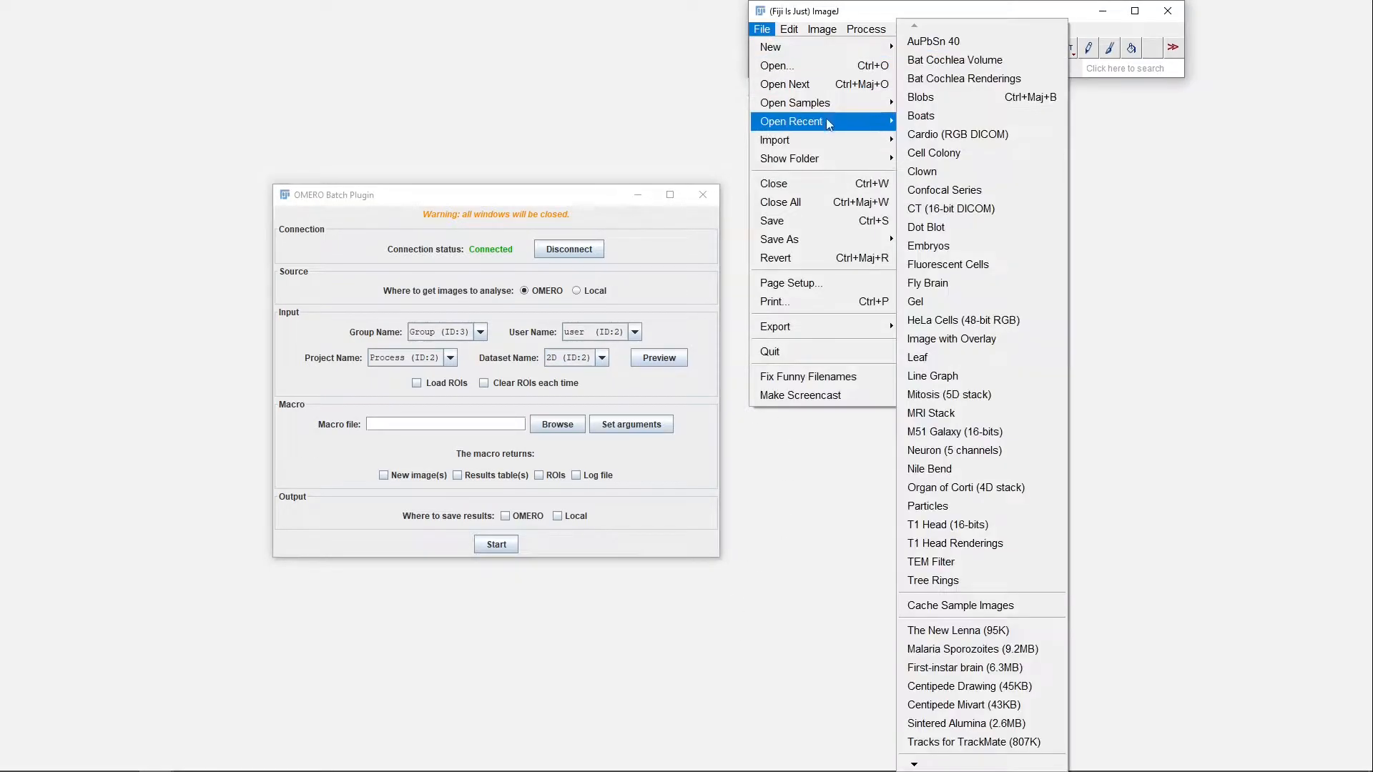
pyautogui.click(951, 141)
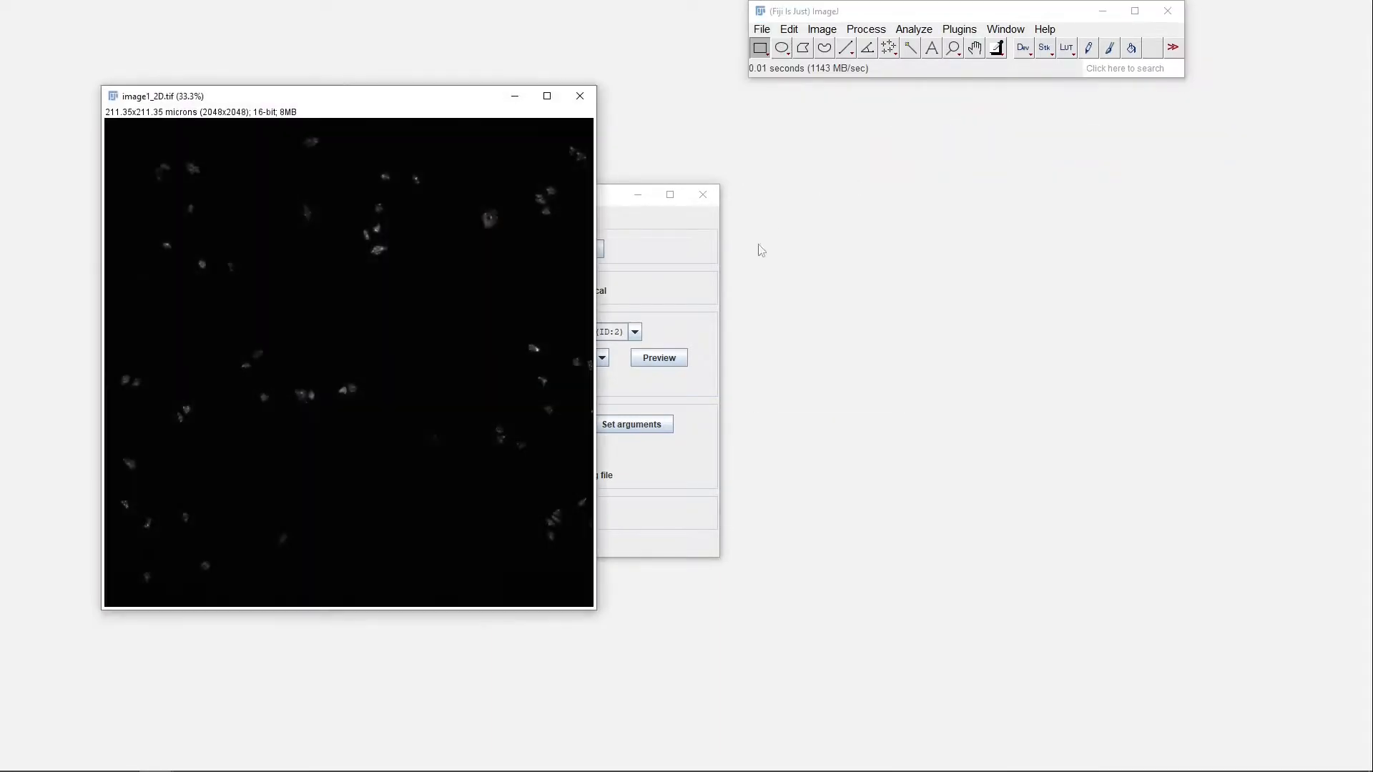
# Open the recently used macro 2D-segmentation-labels.ijm and arrange its editor beside the image
pyautogui.click(762, 29)
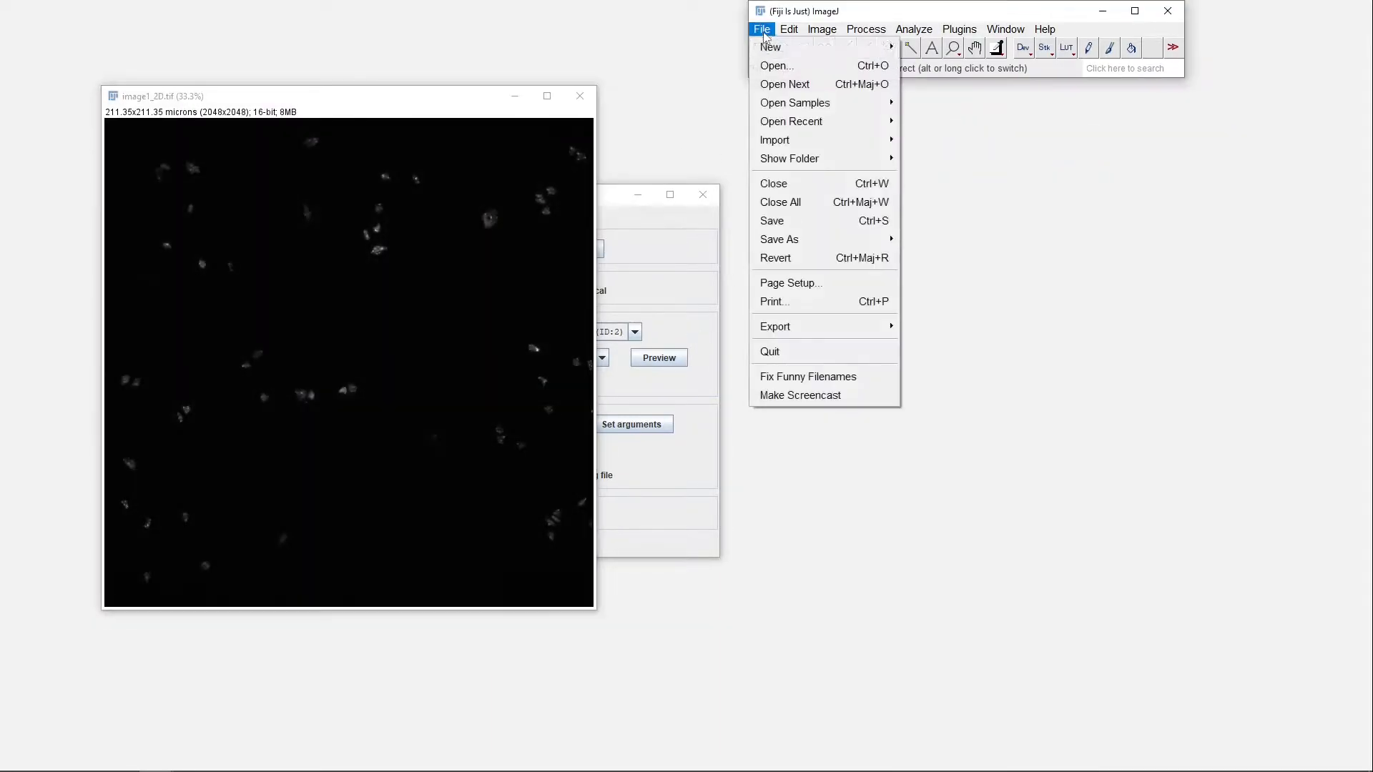
pyautogui.moveTo(823, 120)
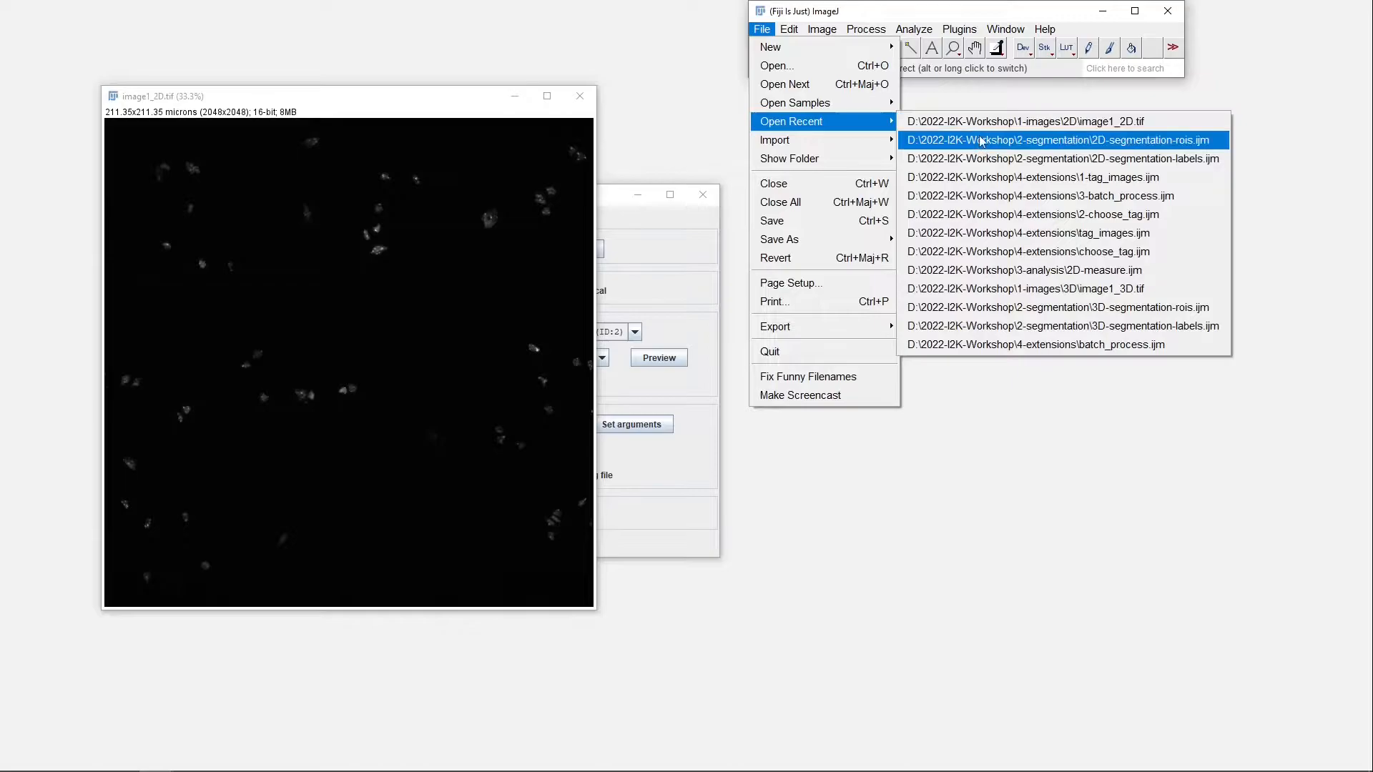
pyautogui.click(979, 158)
pyautogui.moveTo(668, 128); pyautogui.dragTo(959, 143)
pyautogui.moveTo(270, 100); pyautogui.dragTo(259, 161)
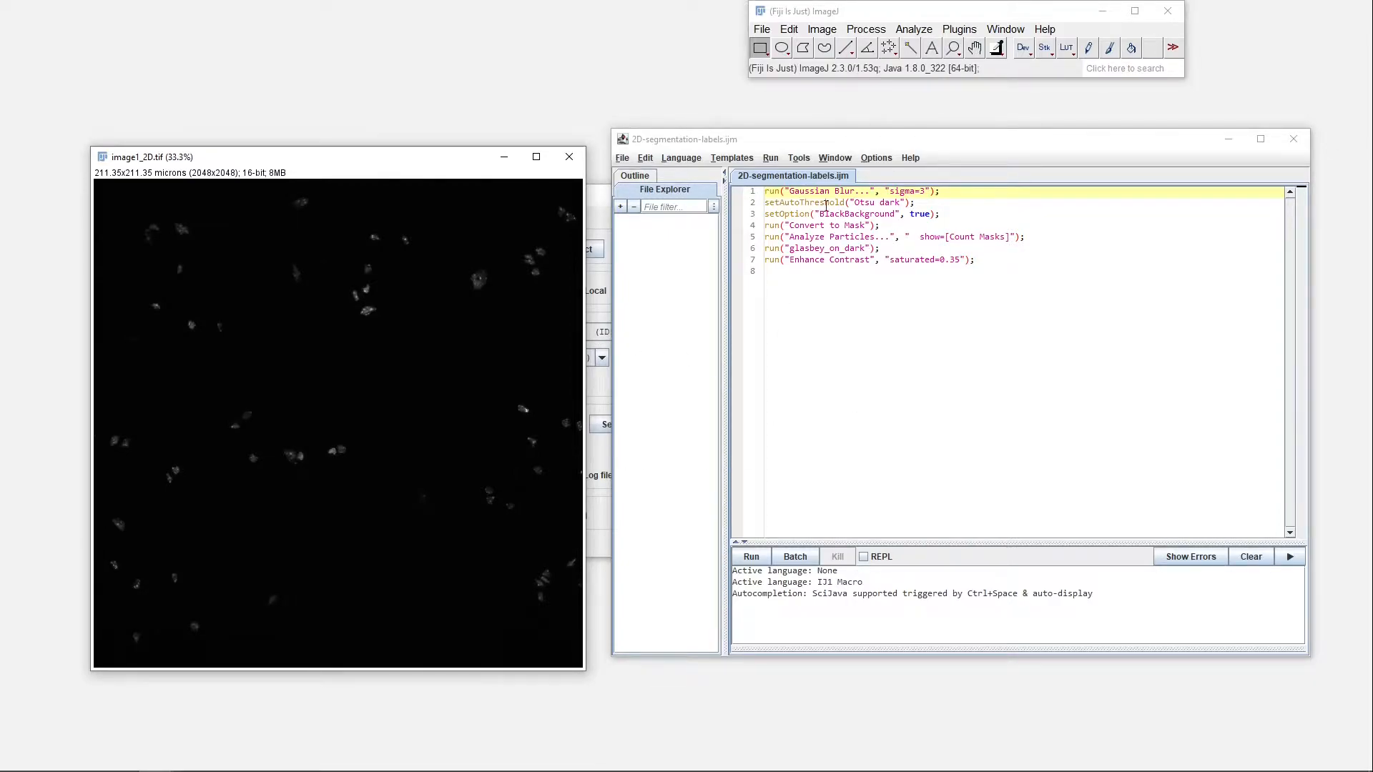
# Review the macro's Gaussian Blur, mask conversion and Count Masks commands, and run it on image1_2D.tif
pyautogui.moveTo(767, 193); pyautogui.dragTo(940, 192)
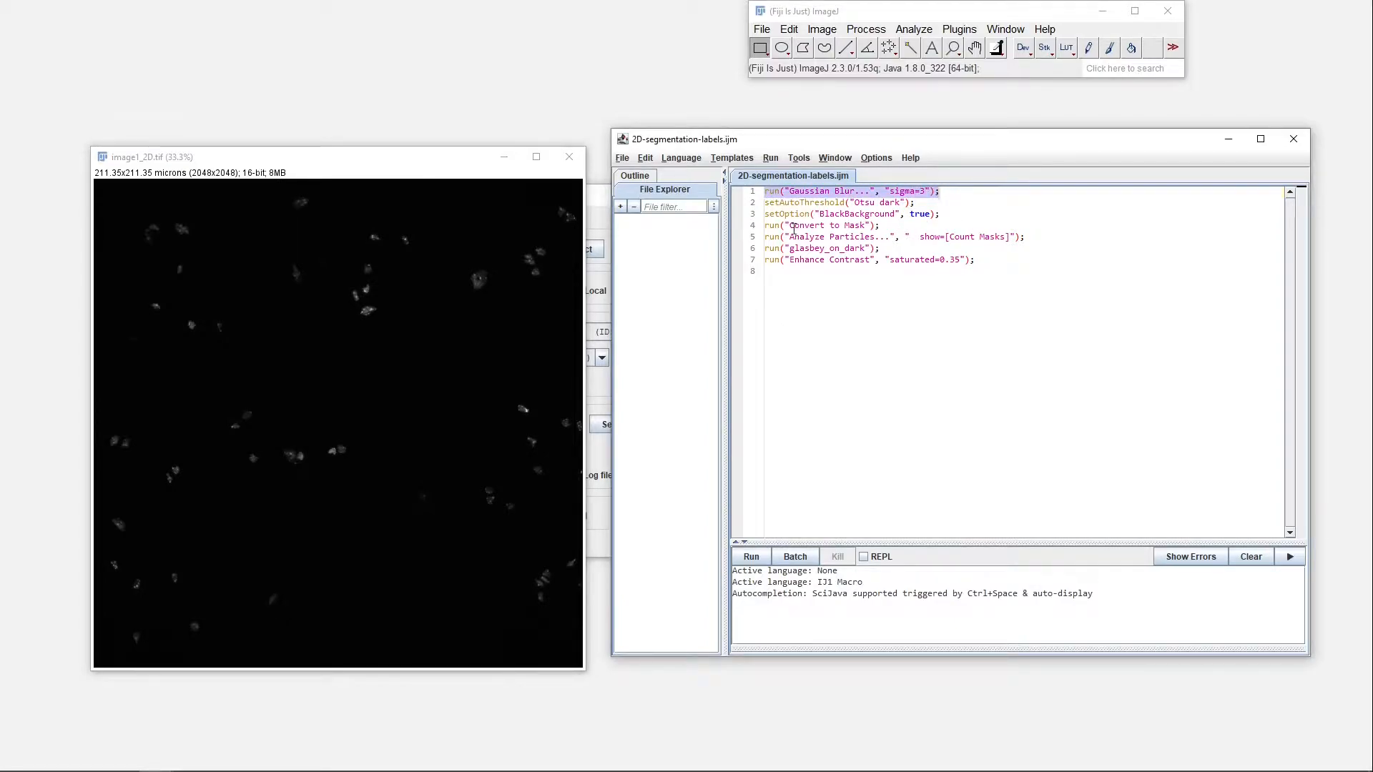
pyautogui.moveTo(766, 228)
pyautogui.mouseDown()
pyautogui.moveTo(1009, 228)
pyautogui.moveTo(765, 248)
pyautogui.mouseUp()
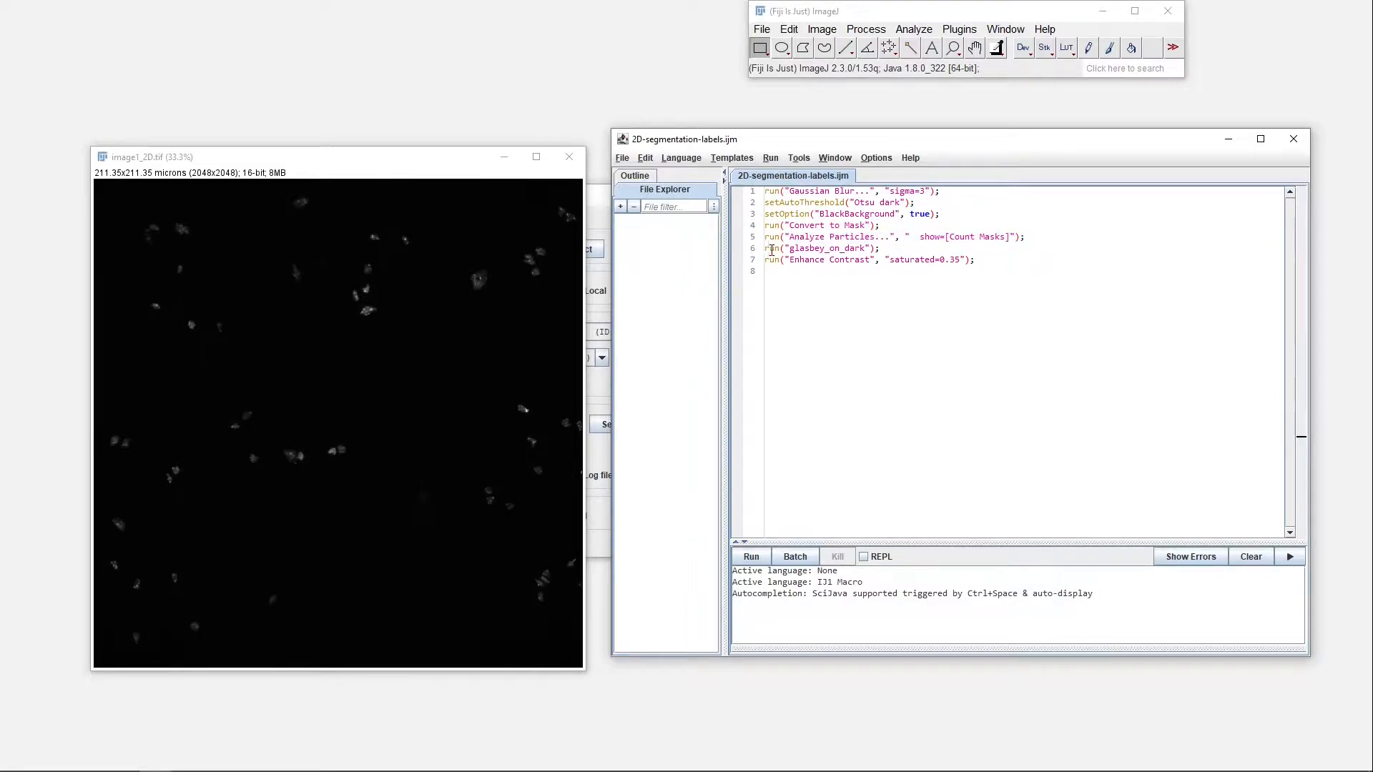
pyautogui.moveTo(945, 237); pyautogui.dragTo(1005, 239)
pyautogui.click(751, 556)
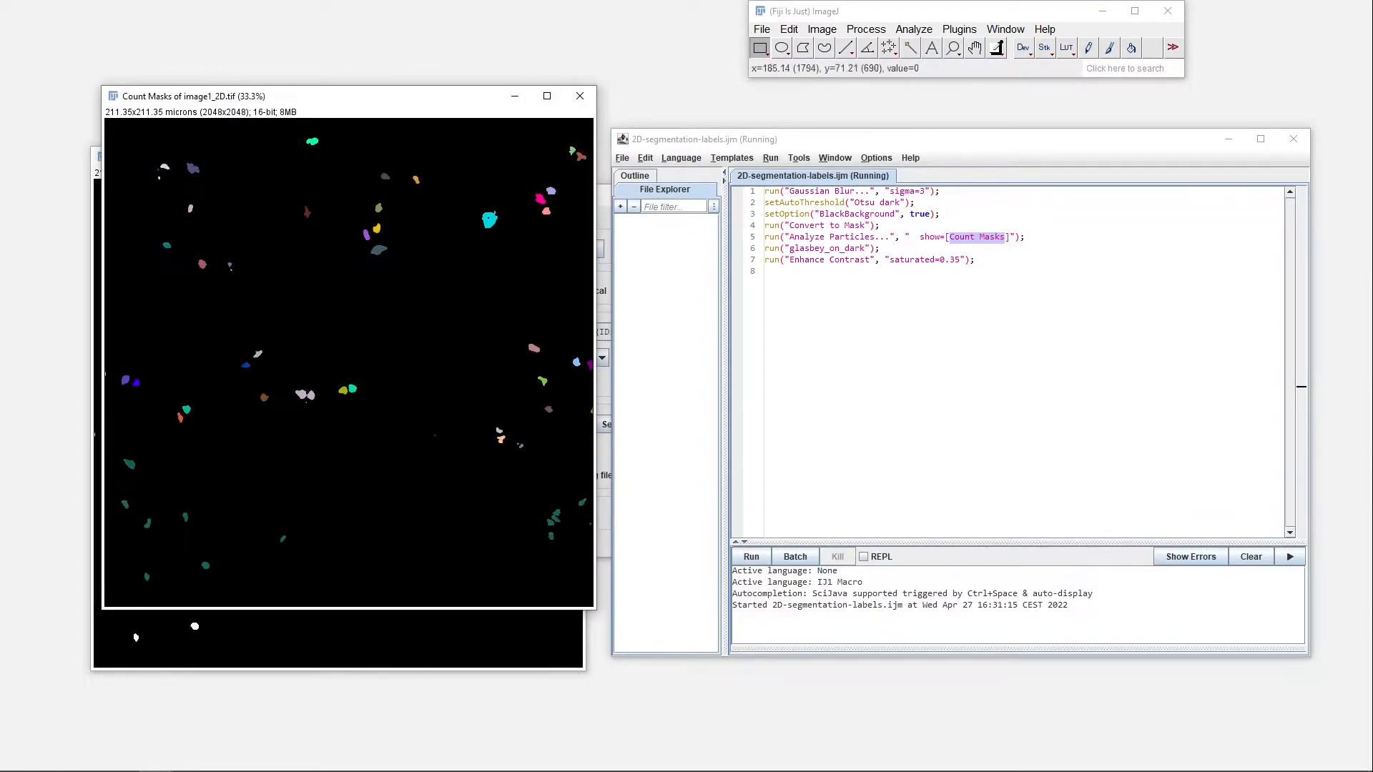
# Close the Count Masks result, the macro editor and the processed image1_2D.tif
pyautogui.click(576, 101)
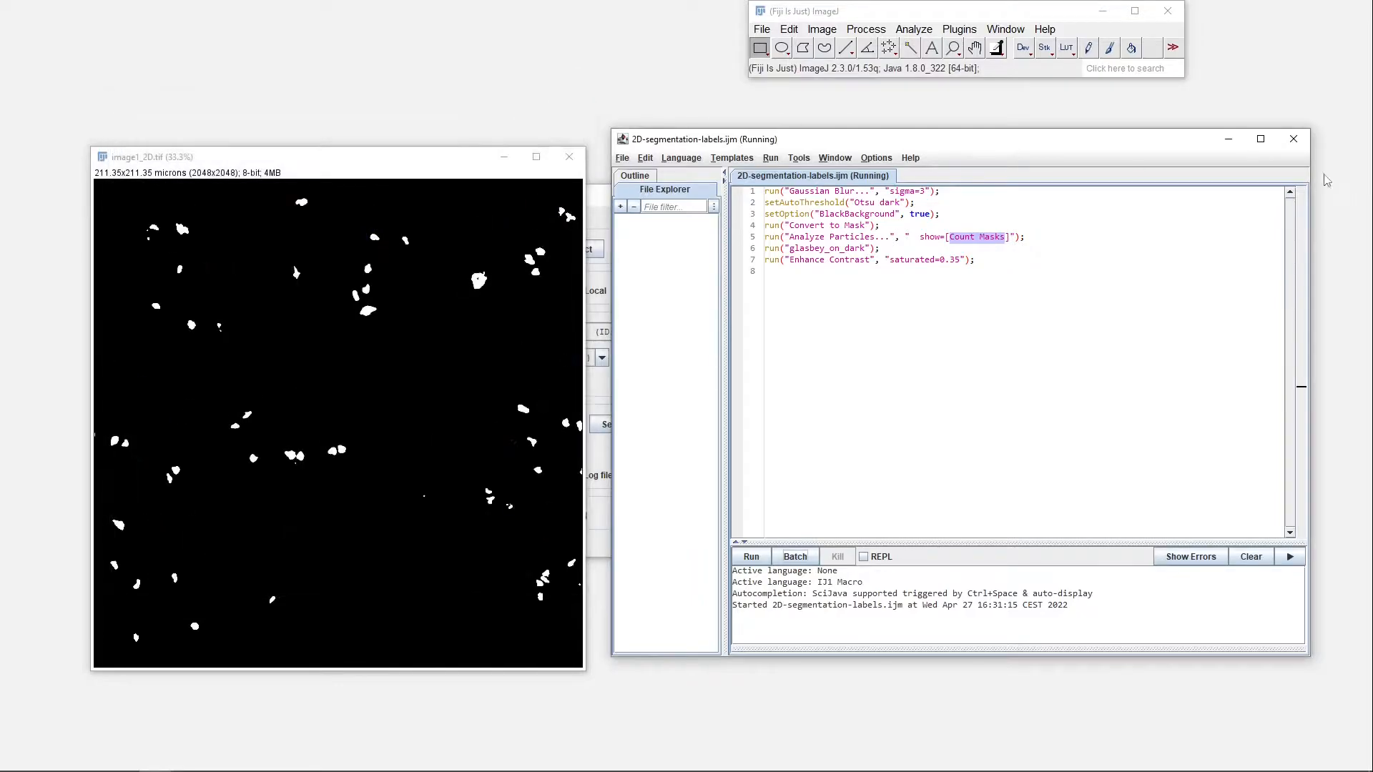
pyautogui.click(1293, 138)
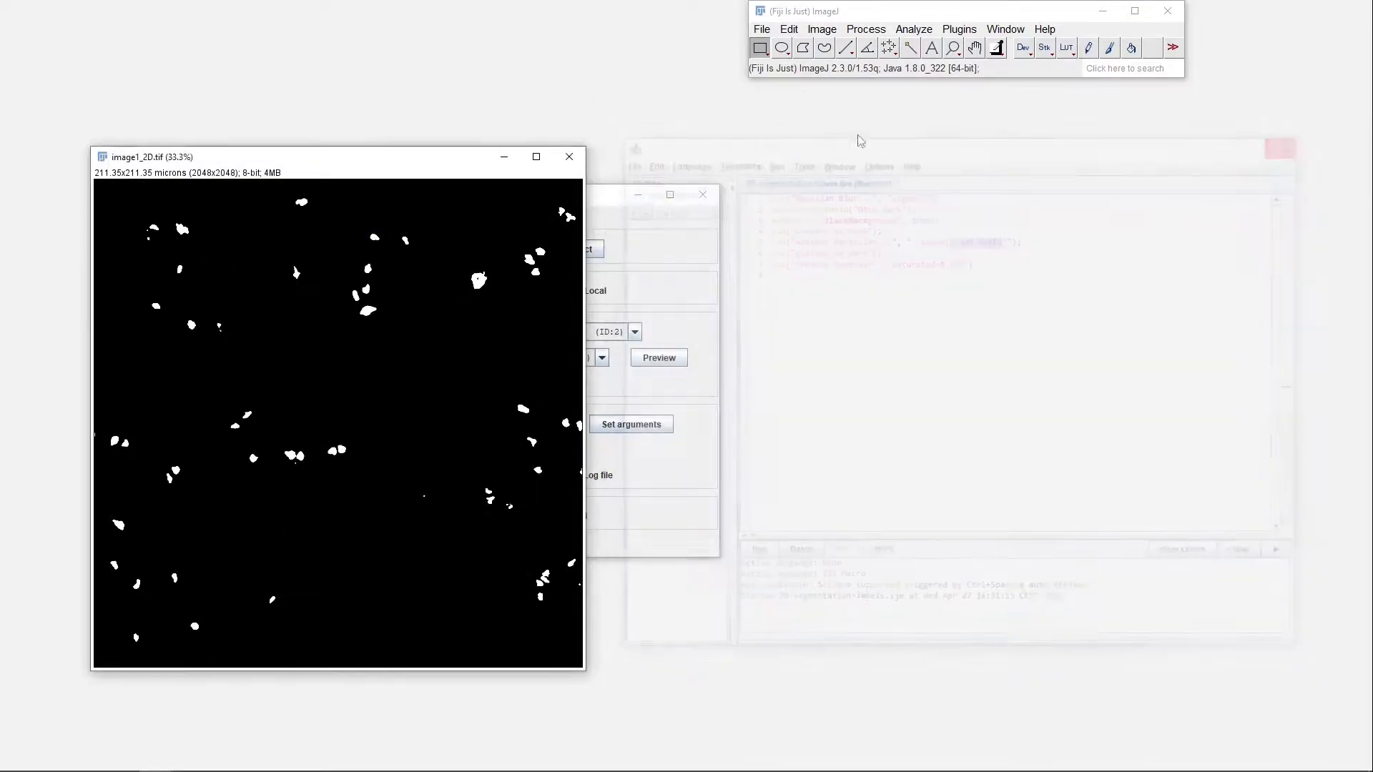
pyautogui.click(569, 156)
# Set 2D-segmentation-labels.ijm as the batch macro for the 2D dataset and specify that it returns new images
pyautogui.click(680, 243)
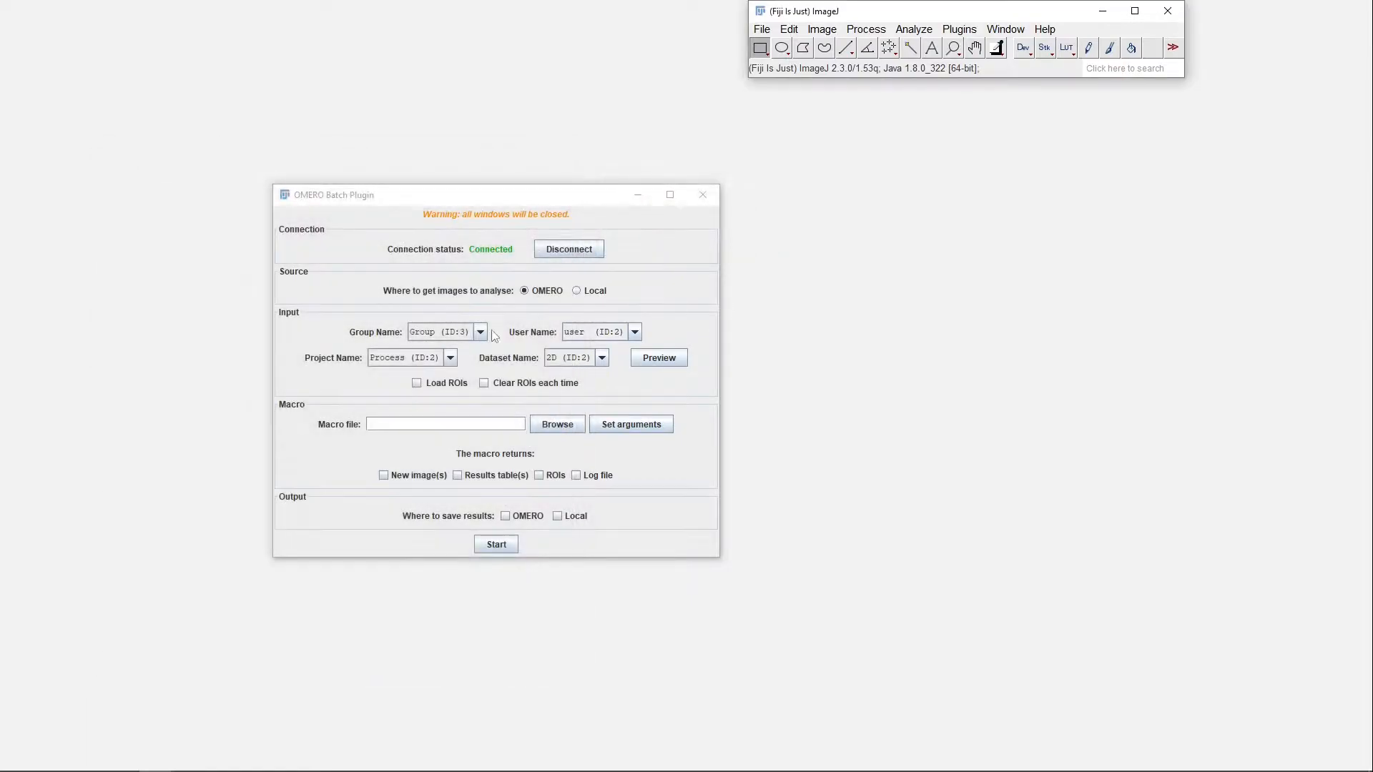
pyautogui.click(555, 424)
pyautogui.doubleClick(592, 323)
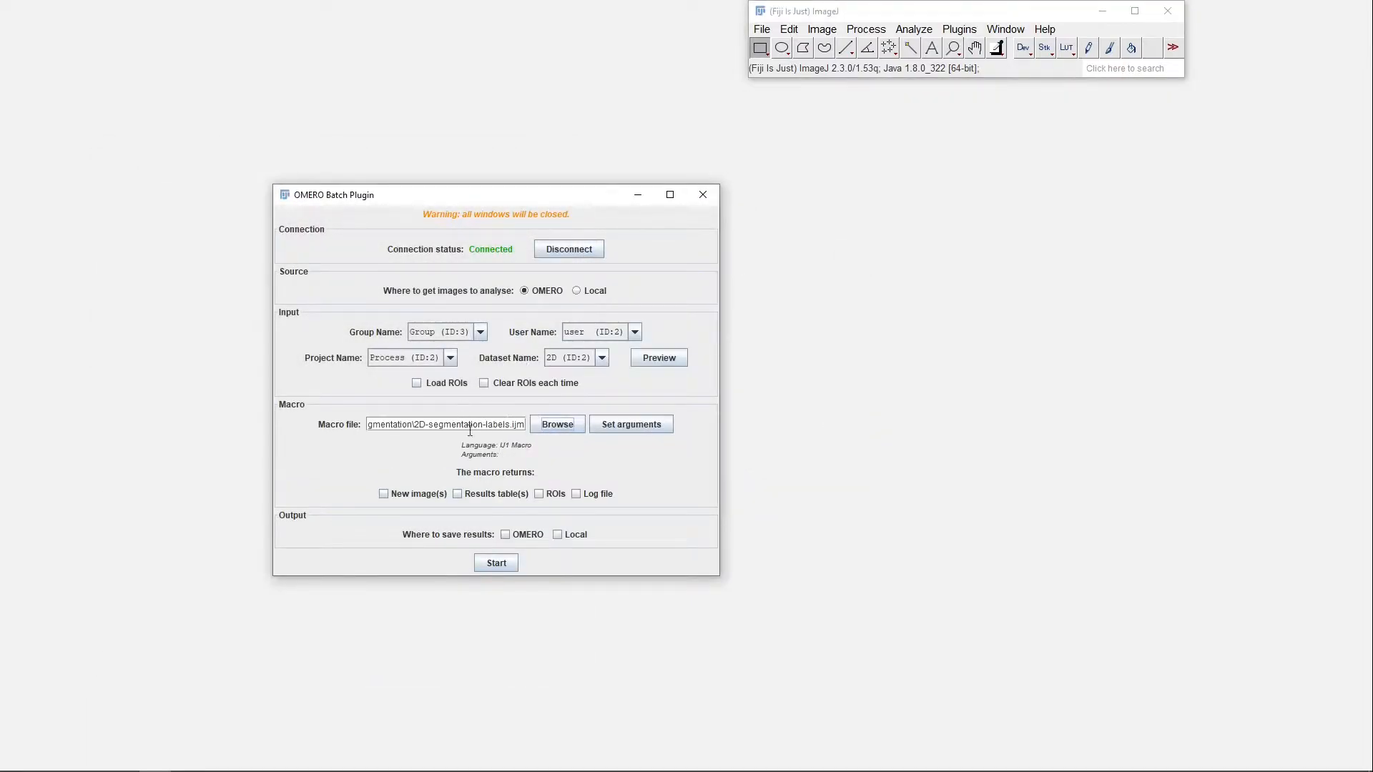
pyautogui.click(585, 358)
pyautogui.click(563, 382)
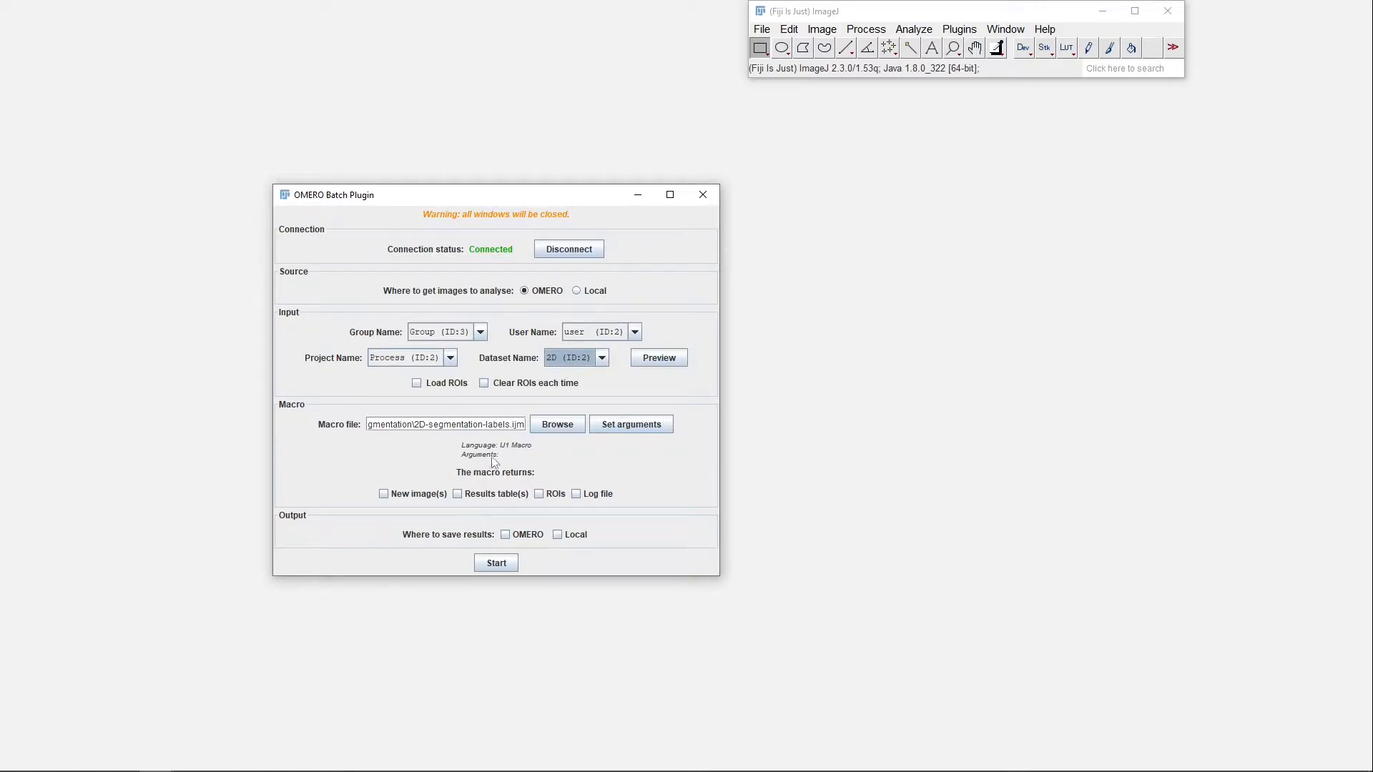
pyautogui.click(417, 500)
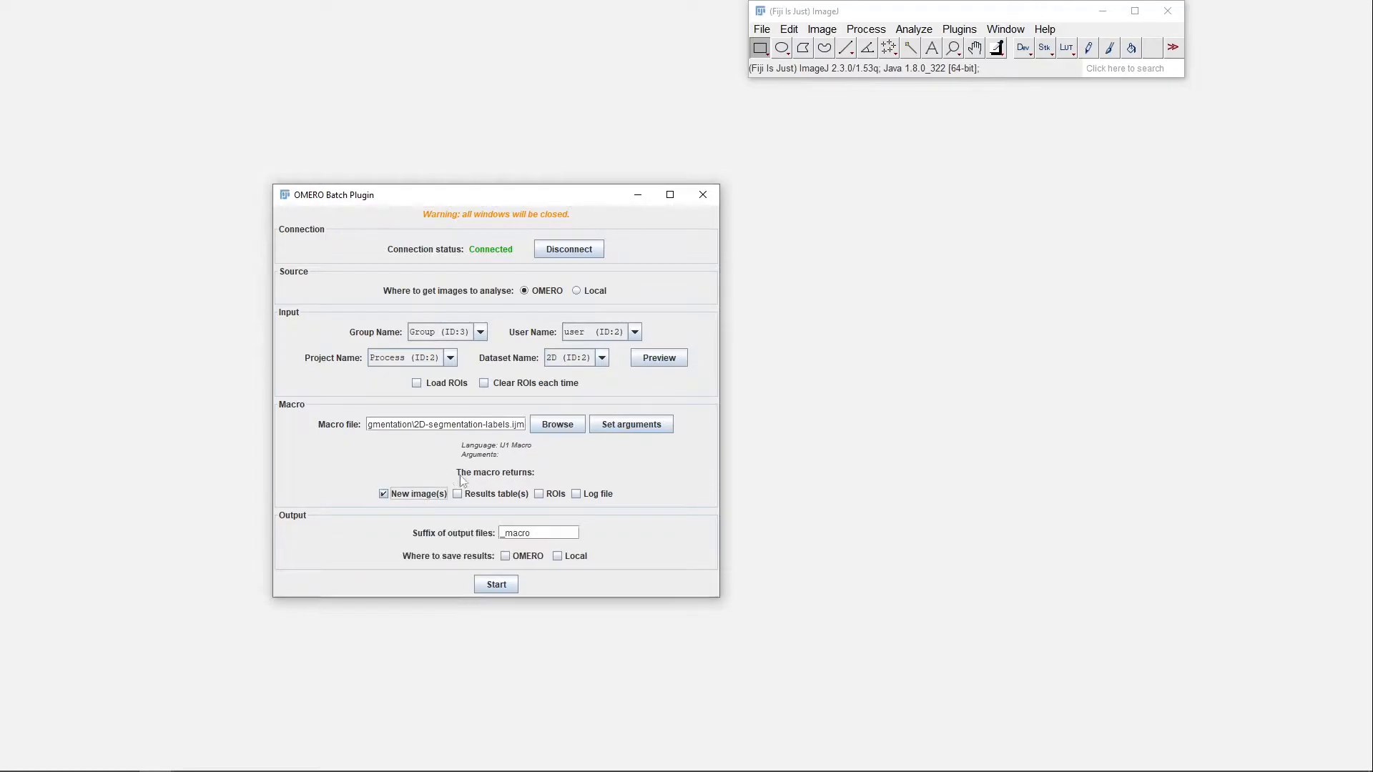
# Move the batch plugin window up and leave the suffix of the output files empty
pyautogui.moveTo(475, 193); pyautogui.dragTo(519, 75)
pyautogui.doubleClick(581, 414)
pyautogui.press('BackSpace')
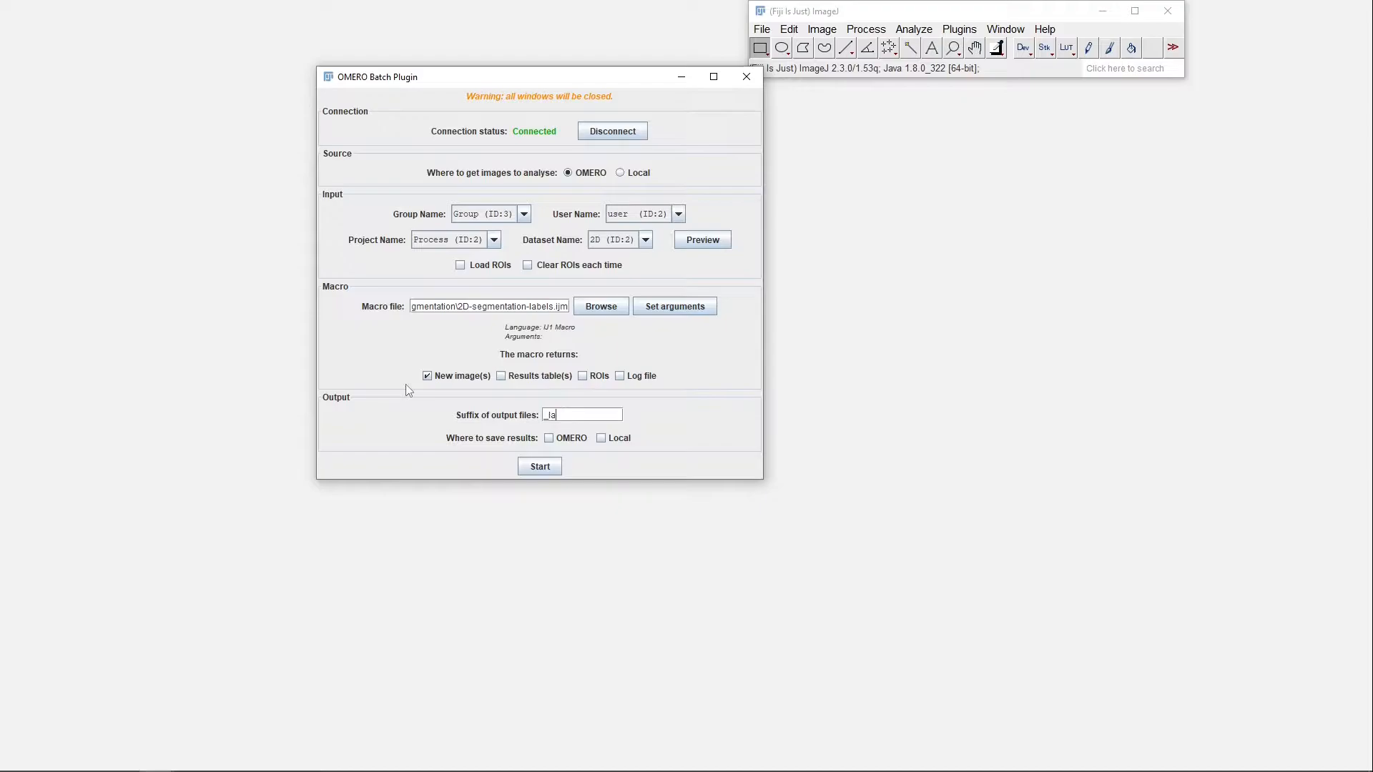
pyautogui.hotkey('ctrl', 'a')
pyautogui.press('BackSpace')
# Save the results to OMERO in a new dataset named "2D_labels" within the Process project
pyautogui.click(562, 437)
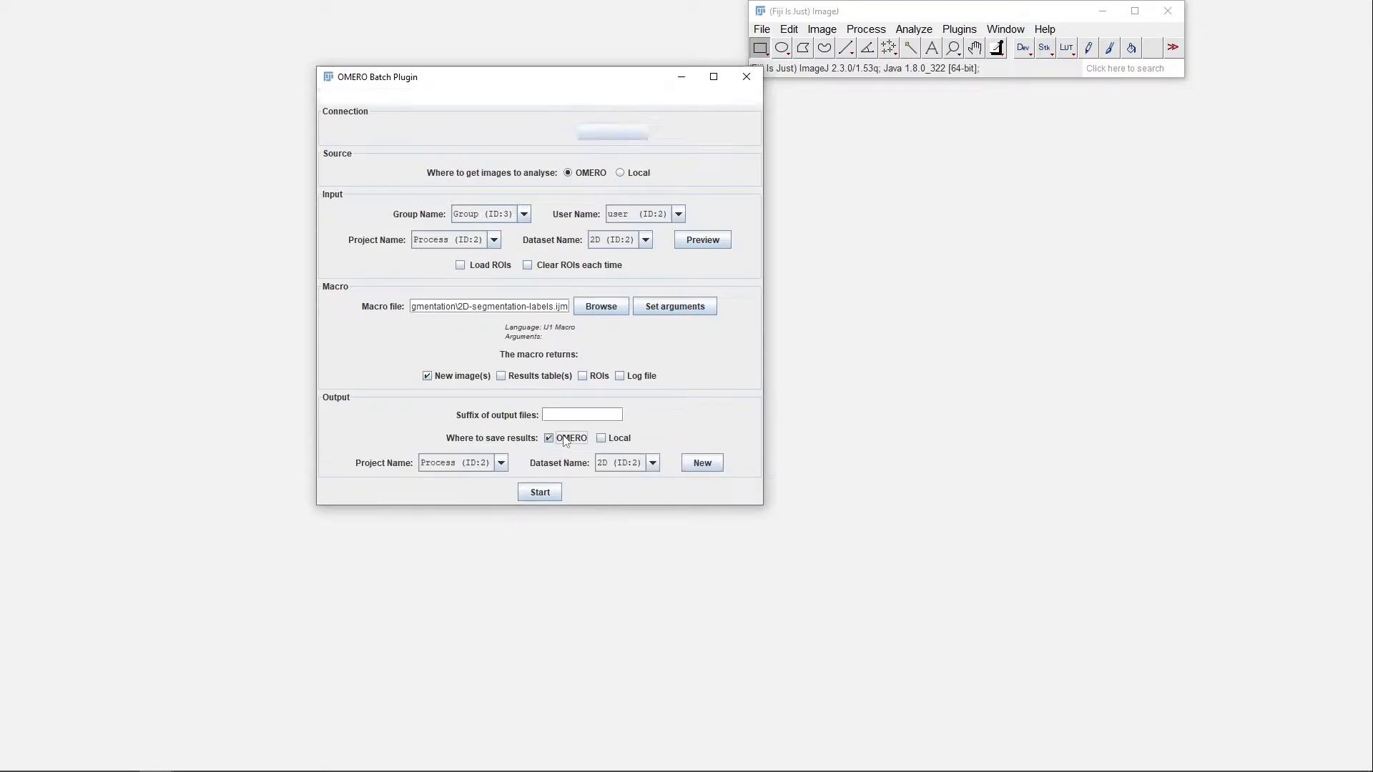
pyautogui.click(635, 463)
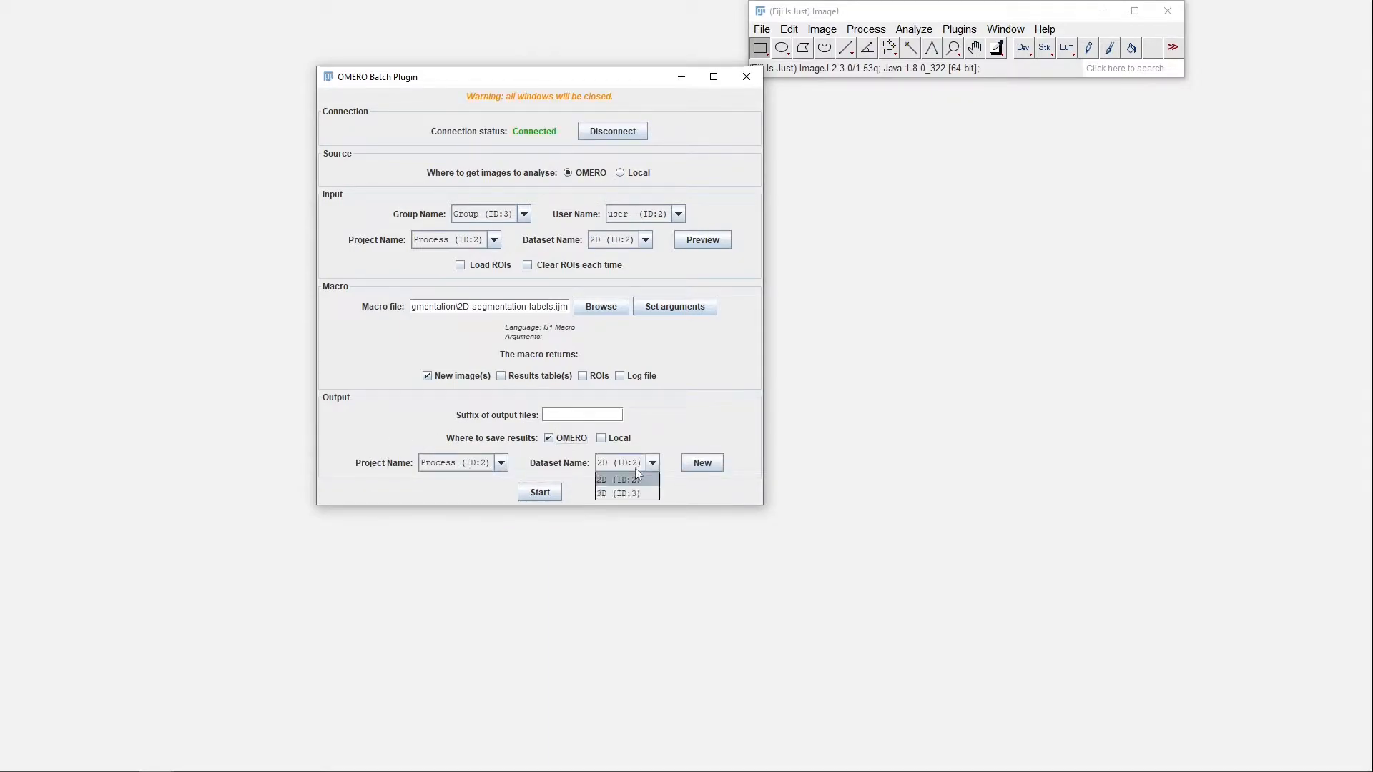
pyautogui.click(702, 463)
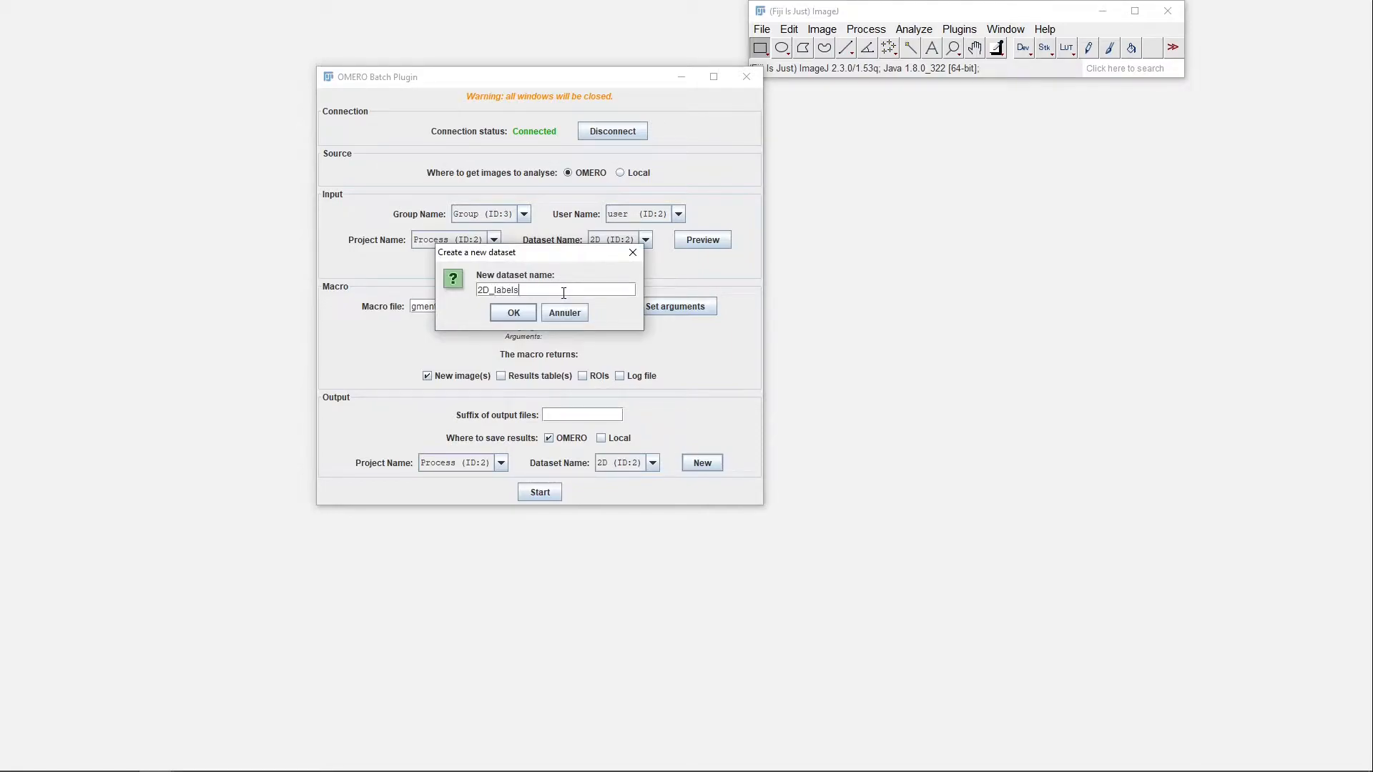
pyautogui.press('Return')
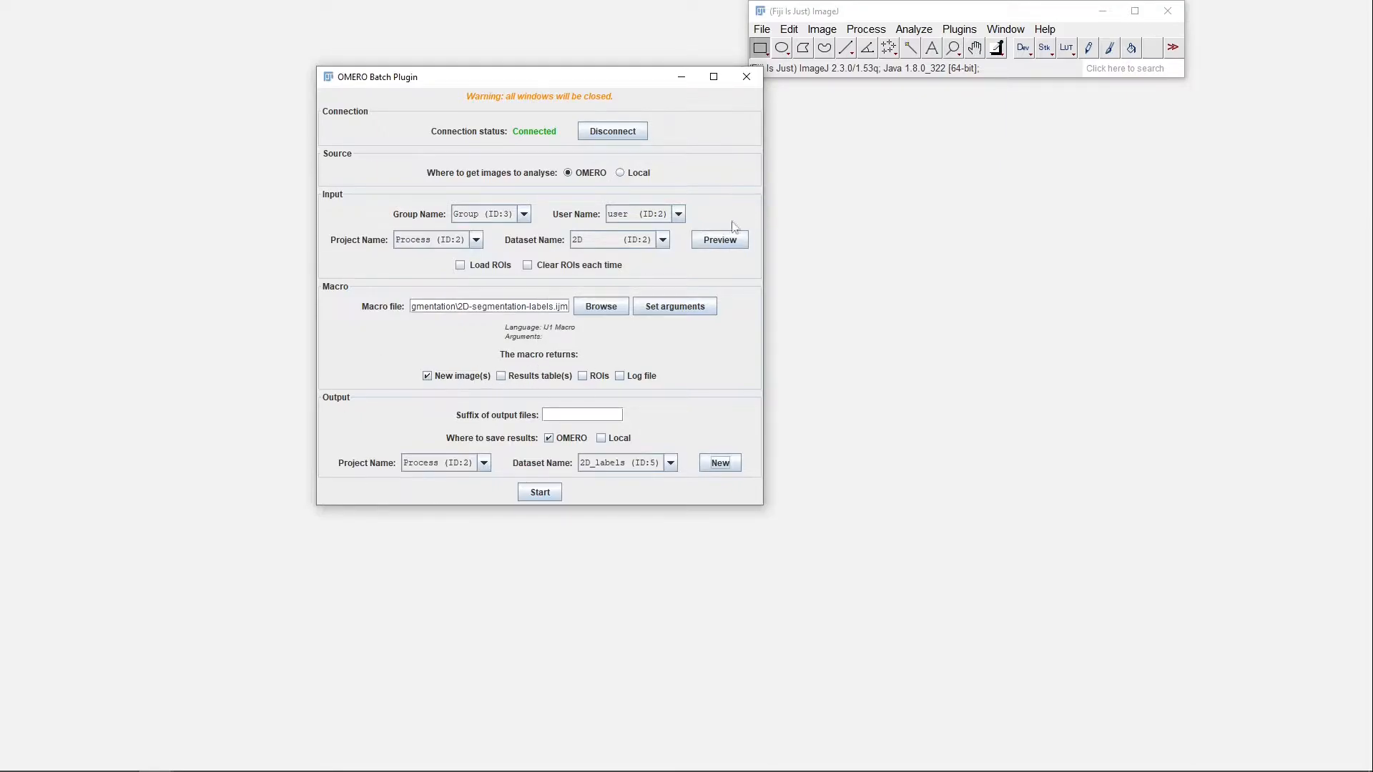
# Preview the images of the 2D input dataset, run the batch process on them and dismiss the completion notice
pyautogui.click(723, 242)
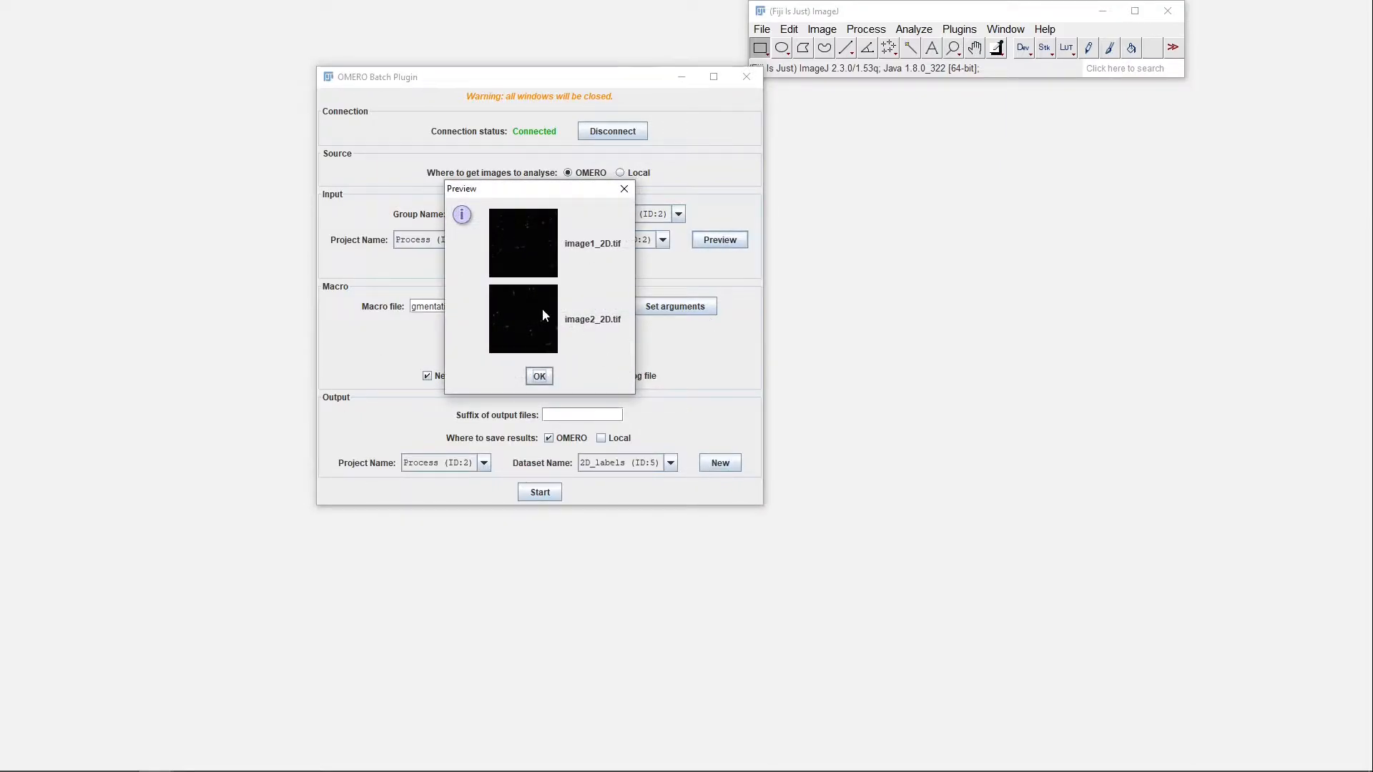
pyautogui.click(618, 194)
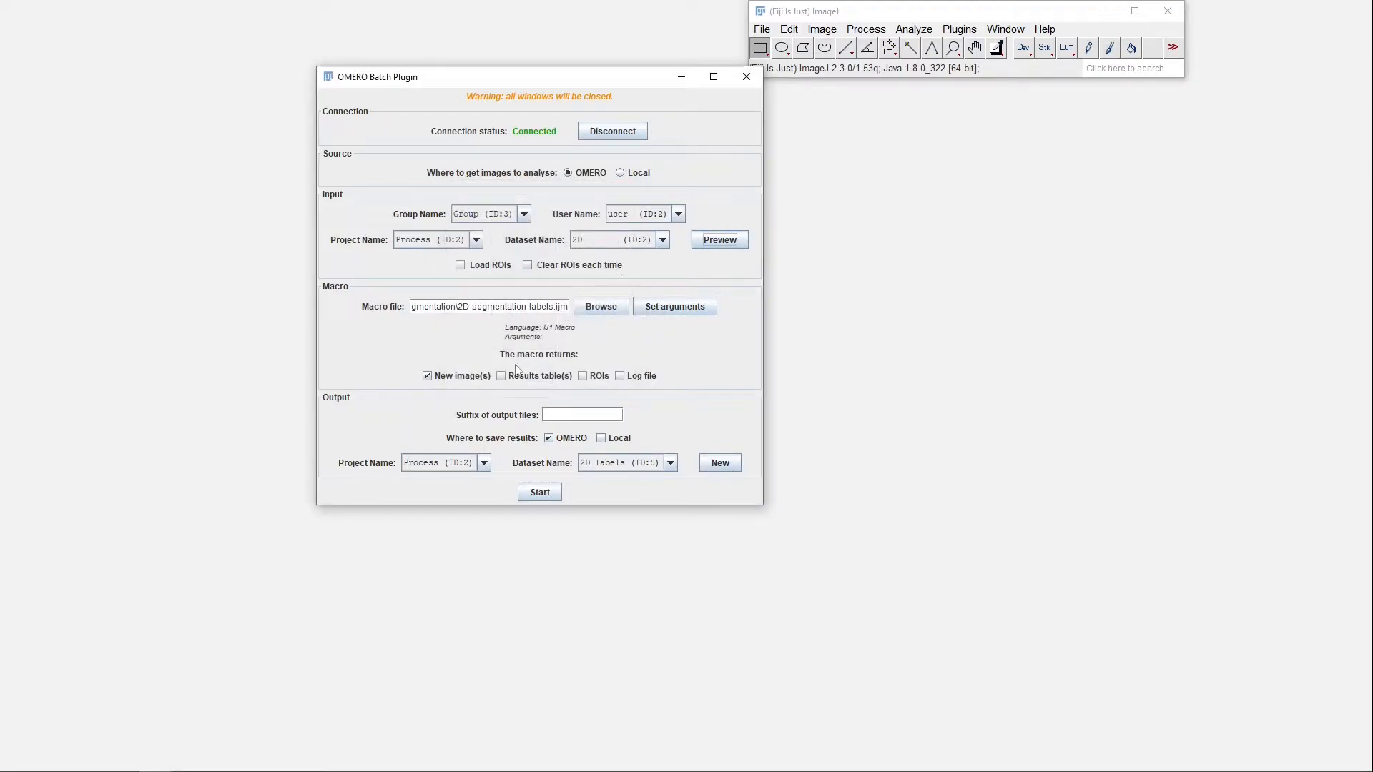
pyautogui.click(540, 495)
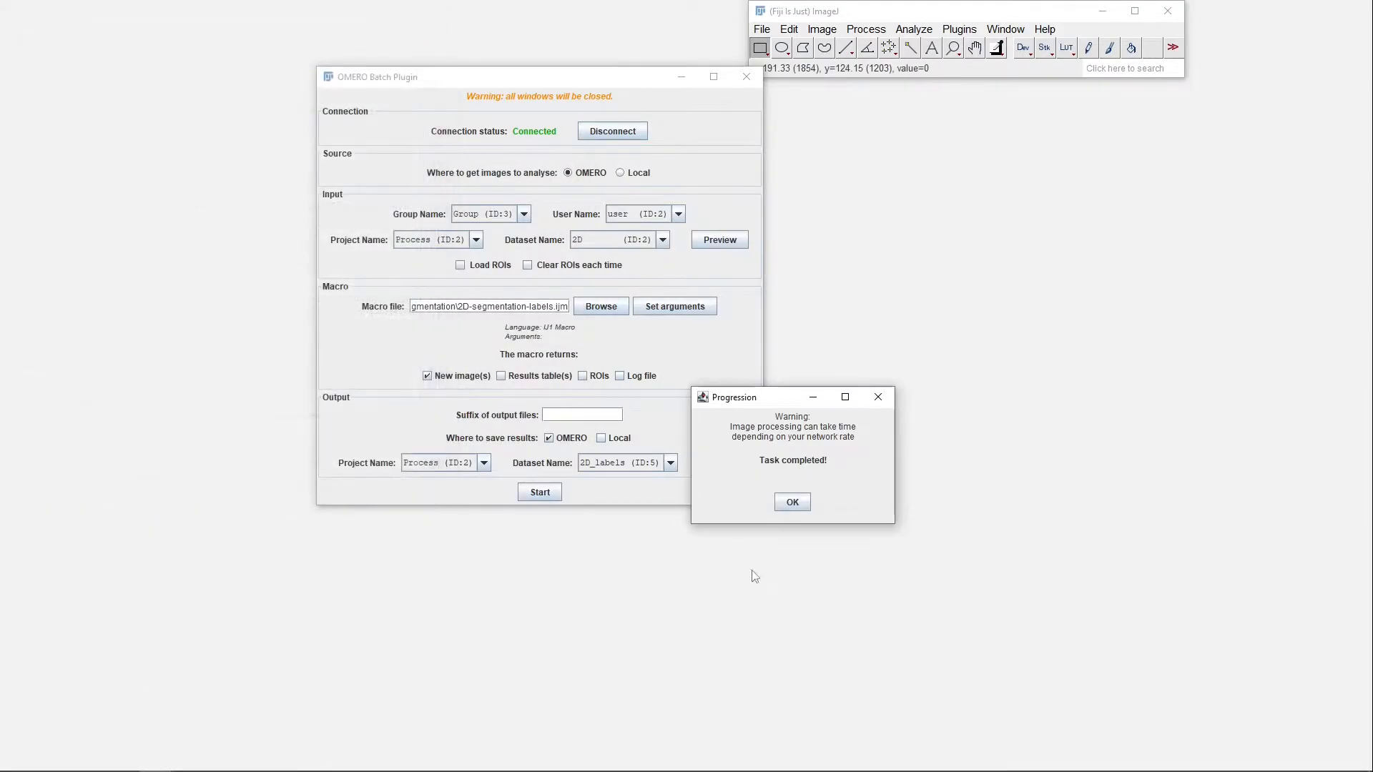
pyautogui.click(792, 502)
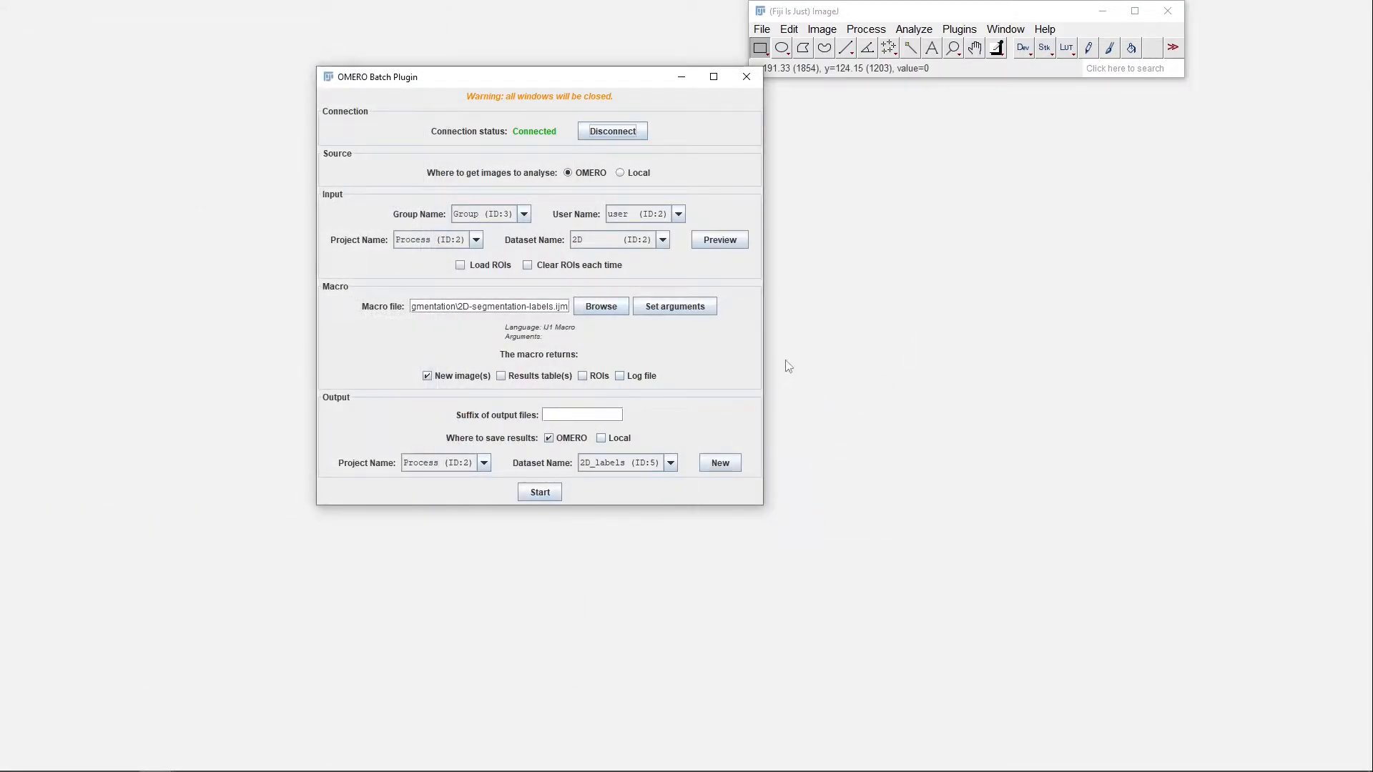
# Switch to the OMERO web client in Edge, refresh the data tree and select the 2D_labels dataset
pyautogui.hotkey('alt', 'Tab')
pyautogui.hotkey('alt', 'Tab')
pyautogui.hotkey('alt', 'Tab')
pyautogui.hotkey('alt', 'Tab')
pyautogui.hotkey('alt', 'Tab')
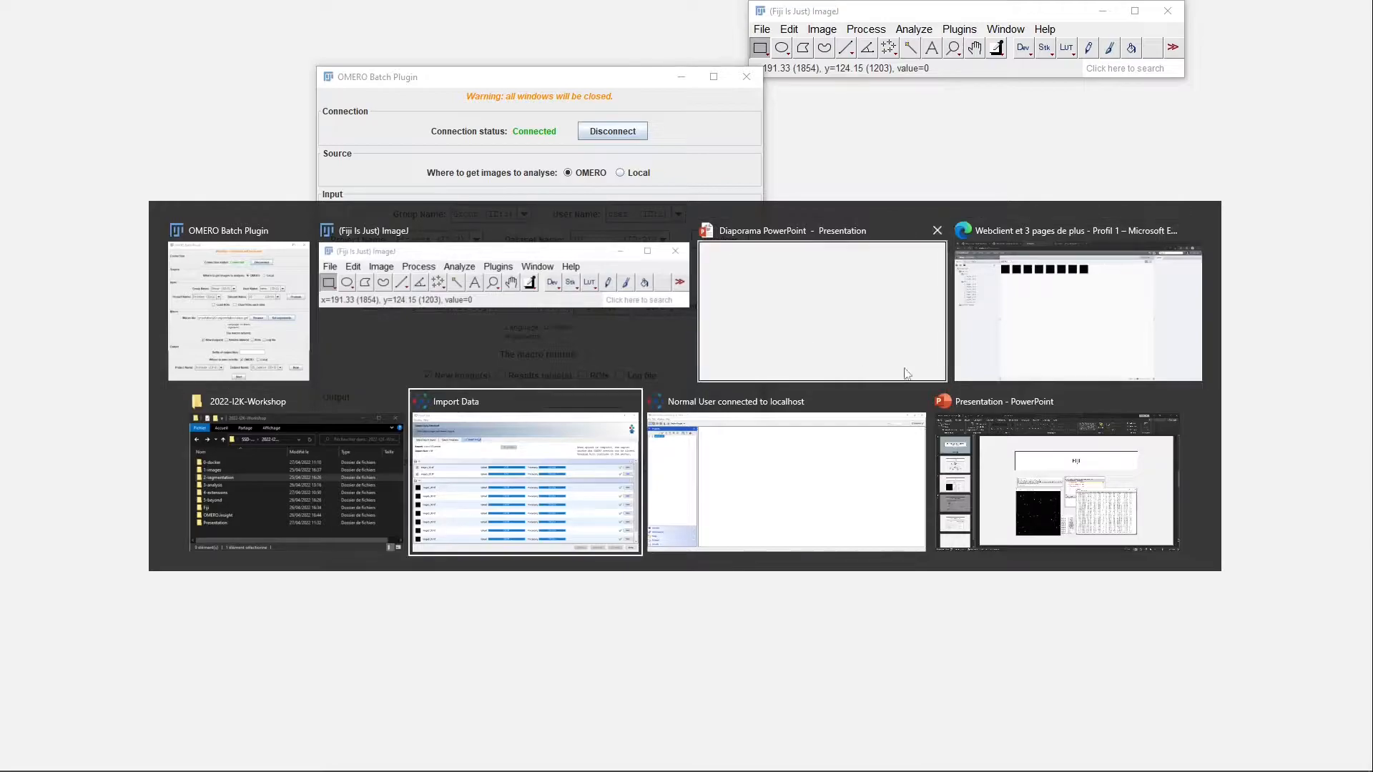
pyautogui.click(1081, 269)
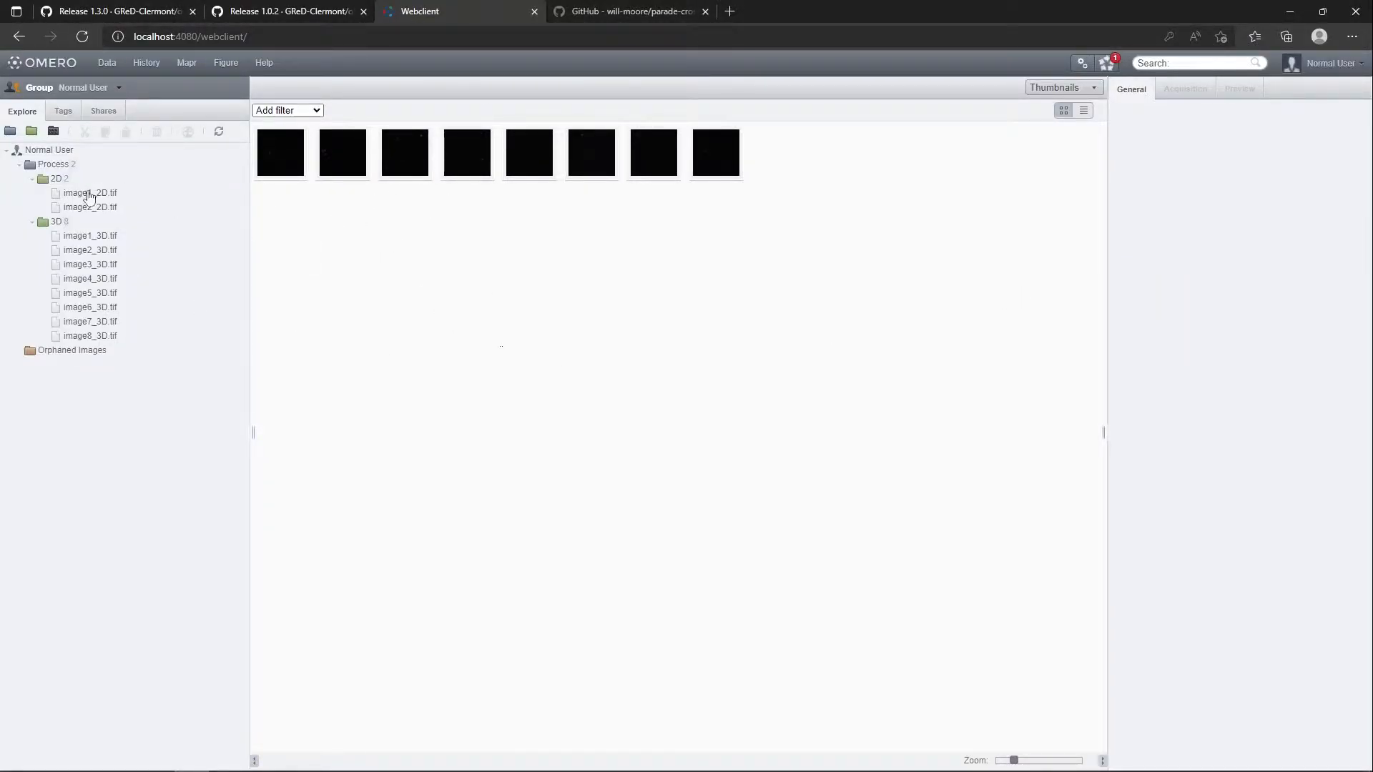
pyautogui.click(219, 132)
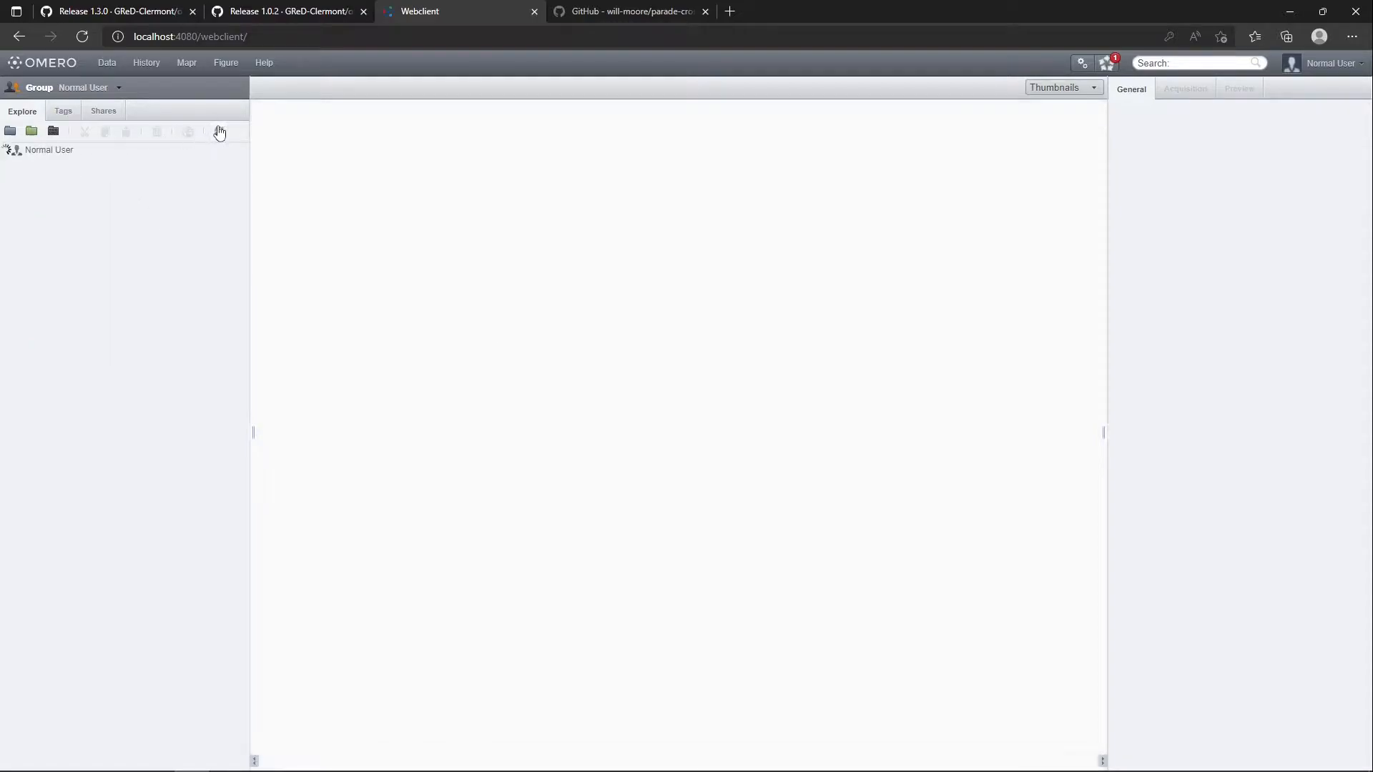
pyautogui.click(69, 223)
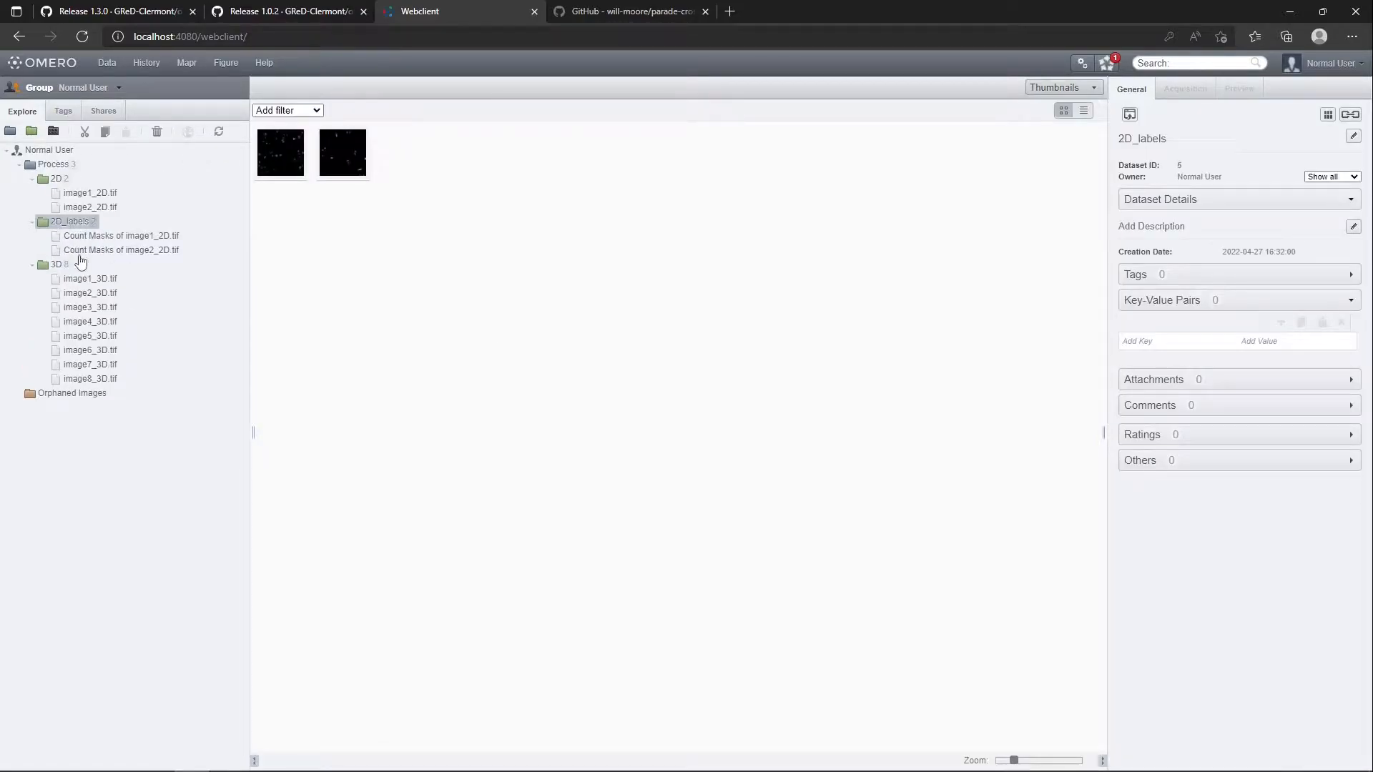
# Open Count Masks of image1_2D.tif in the full viewer and view Count Masks of image2_2D.tif as well
pyautogui.click(109, 238)
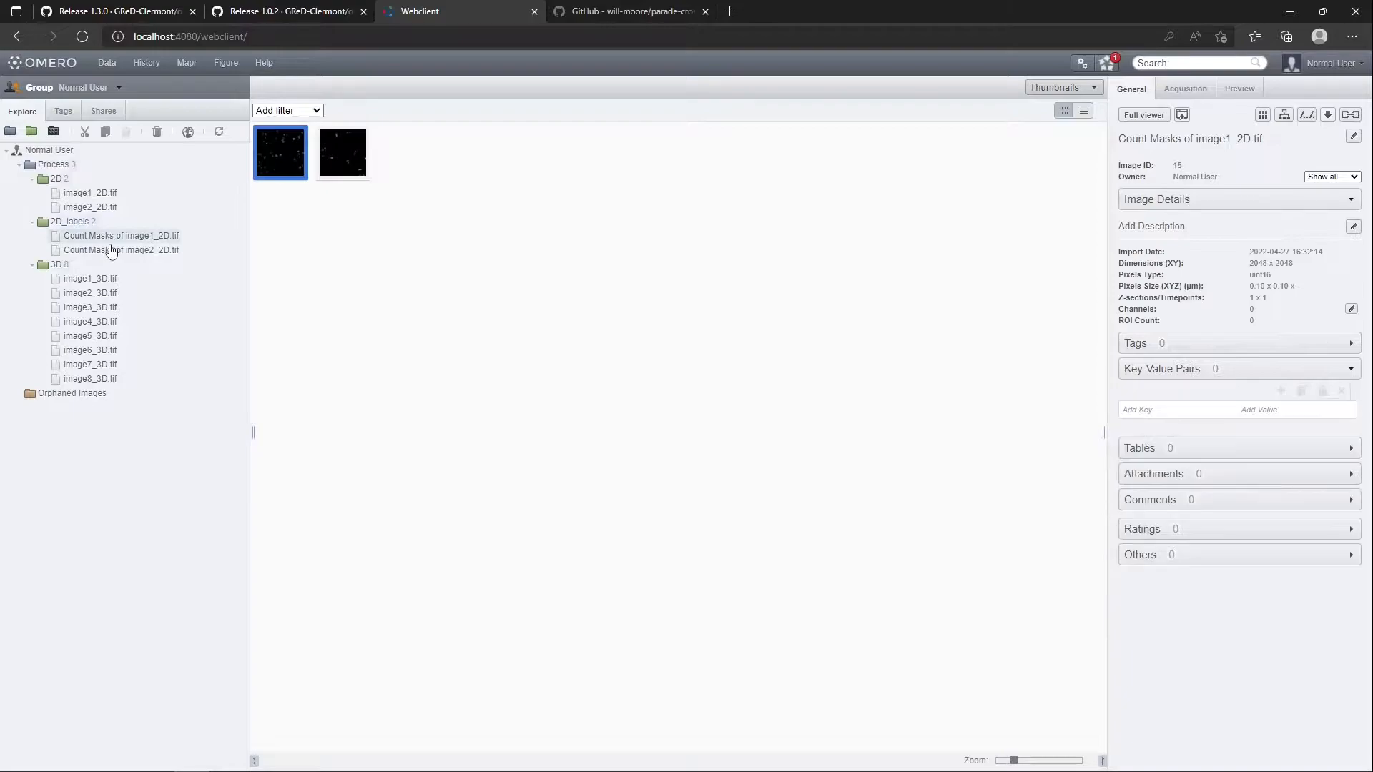
pyautogui.doubleClick(290, 172)
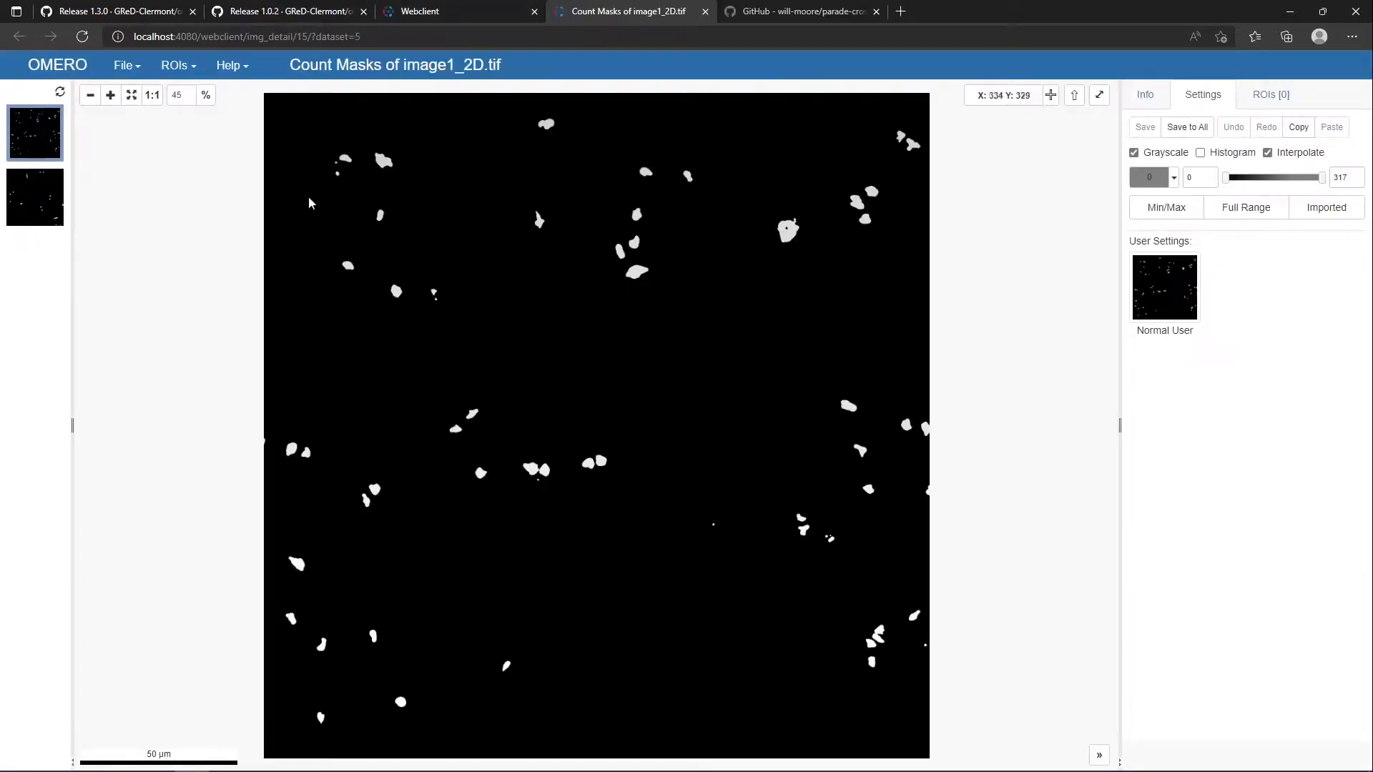
pyautogui.click(45, 200)
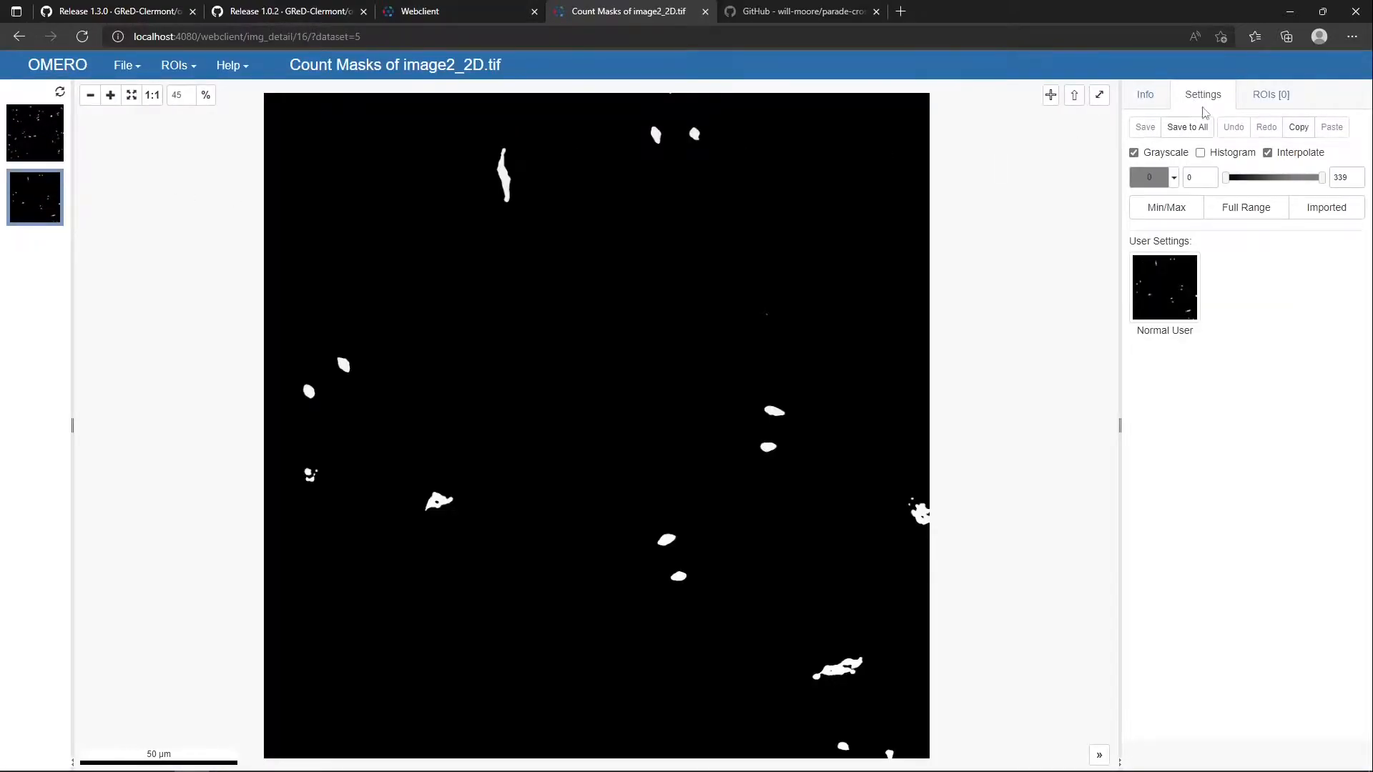
# Display Count Masks of image2_2D.tif with the glasbey and glasbey inverted lookup tables, and close the viewer without saving the settings
pyautogui.click(1173, 177)
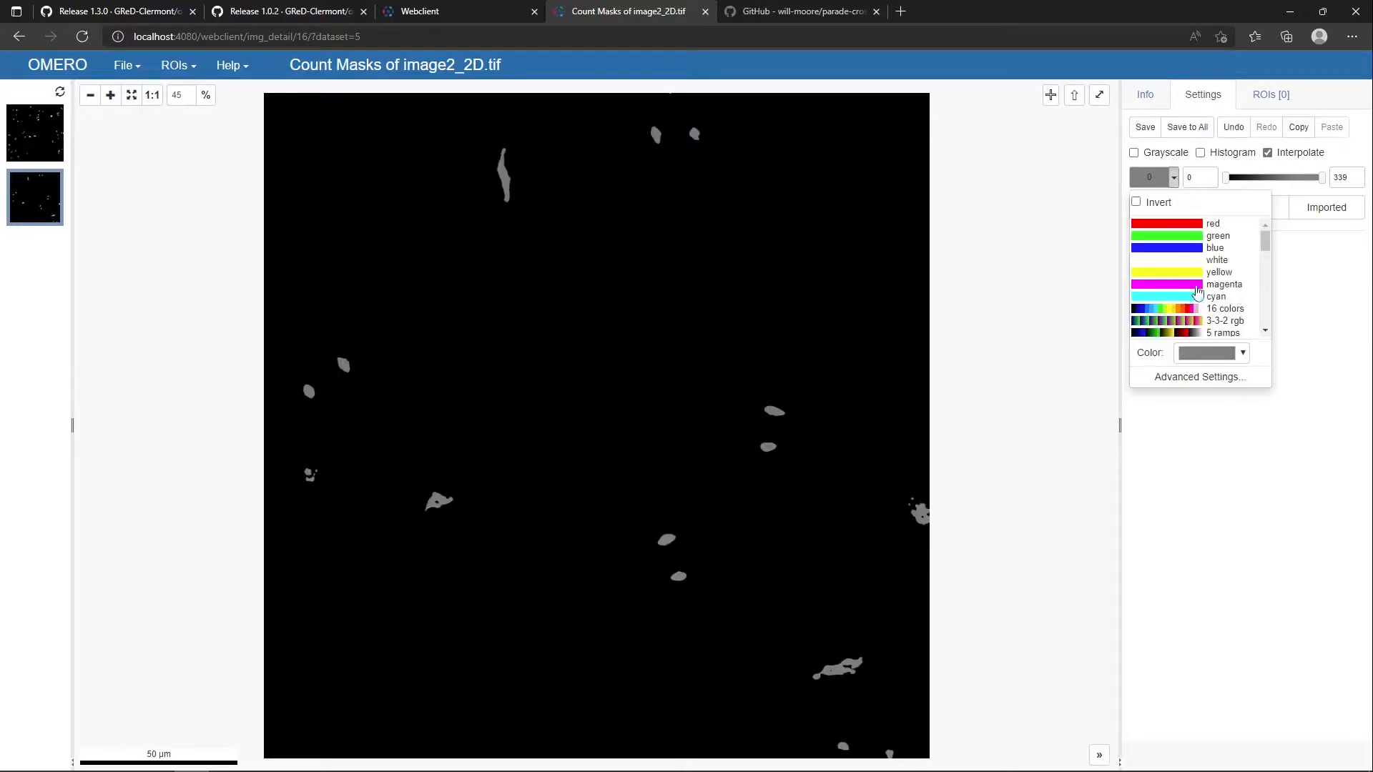
pyautogui.scroll(-1, 1206, 322)
pyautogui.scroll(-5, 1207, 323)
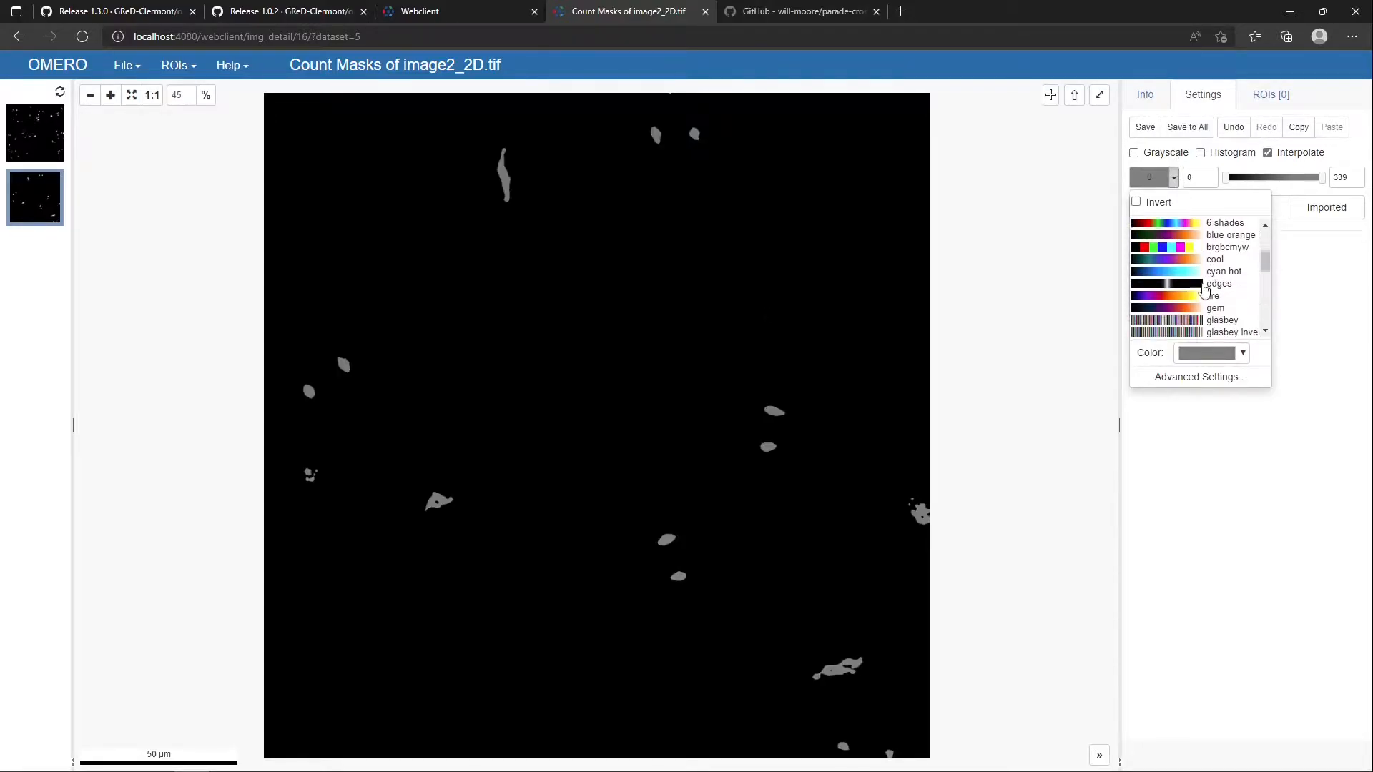
pyautogui.click(1199, 296)
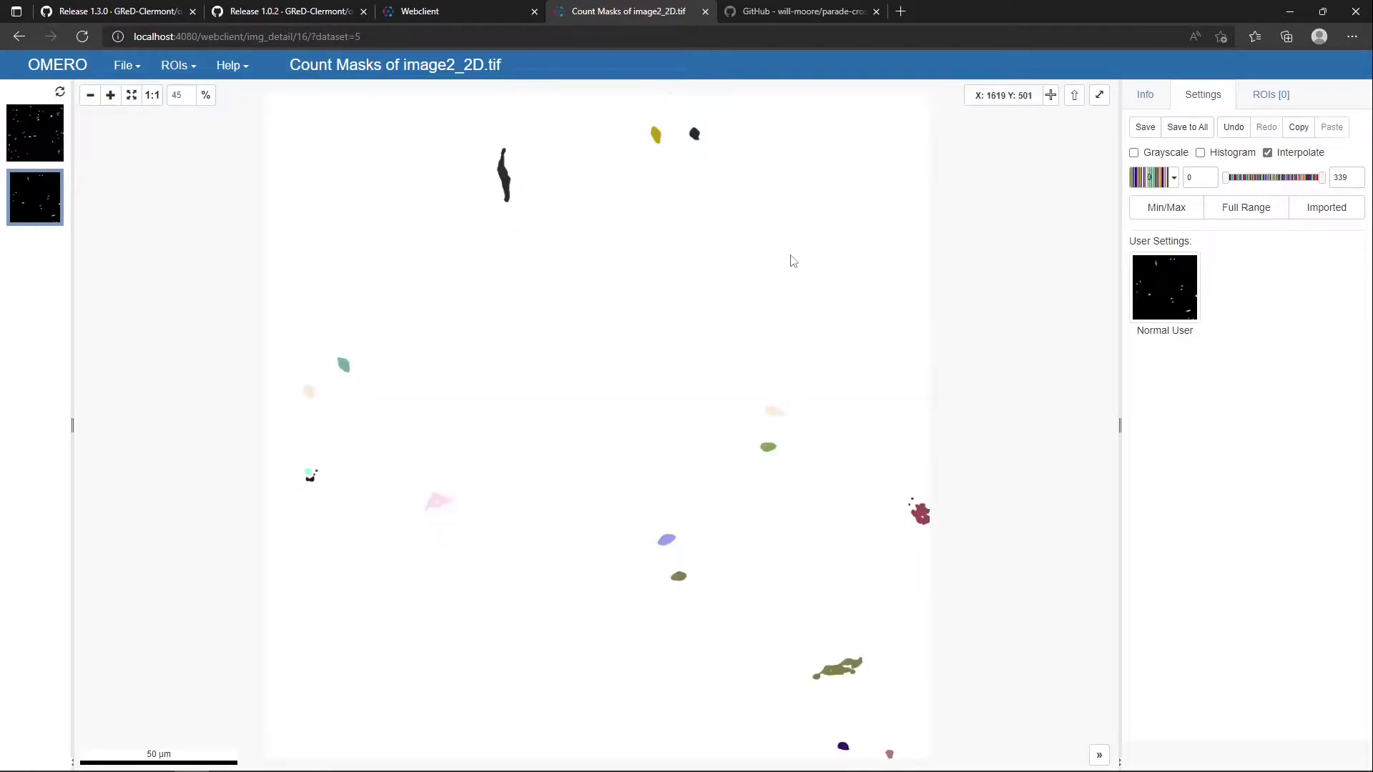
pyautogui.click(1173, 177)
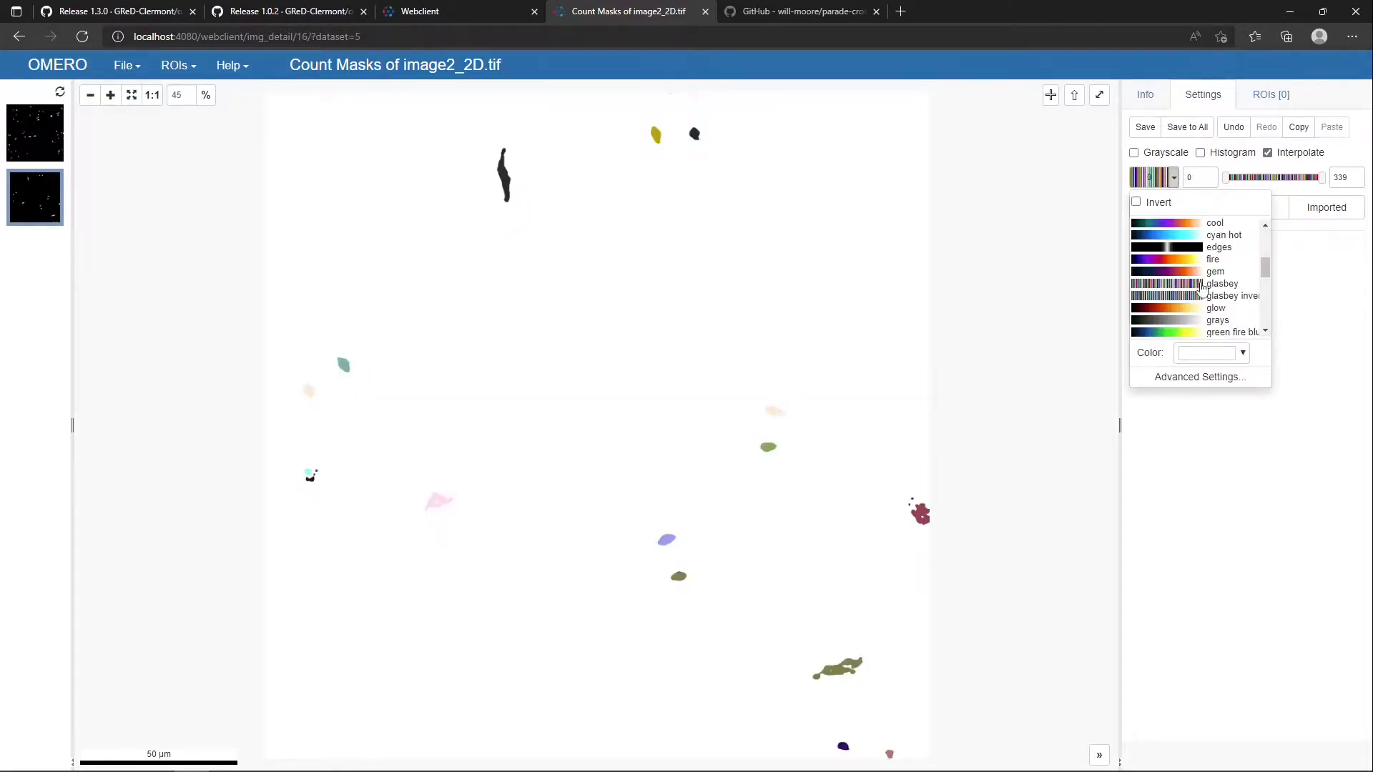
pyautogui.click(1215, 303)
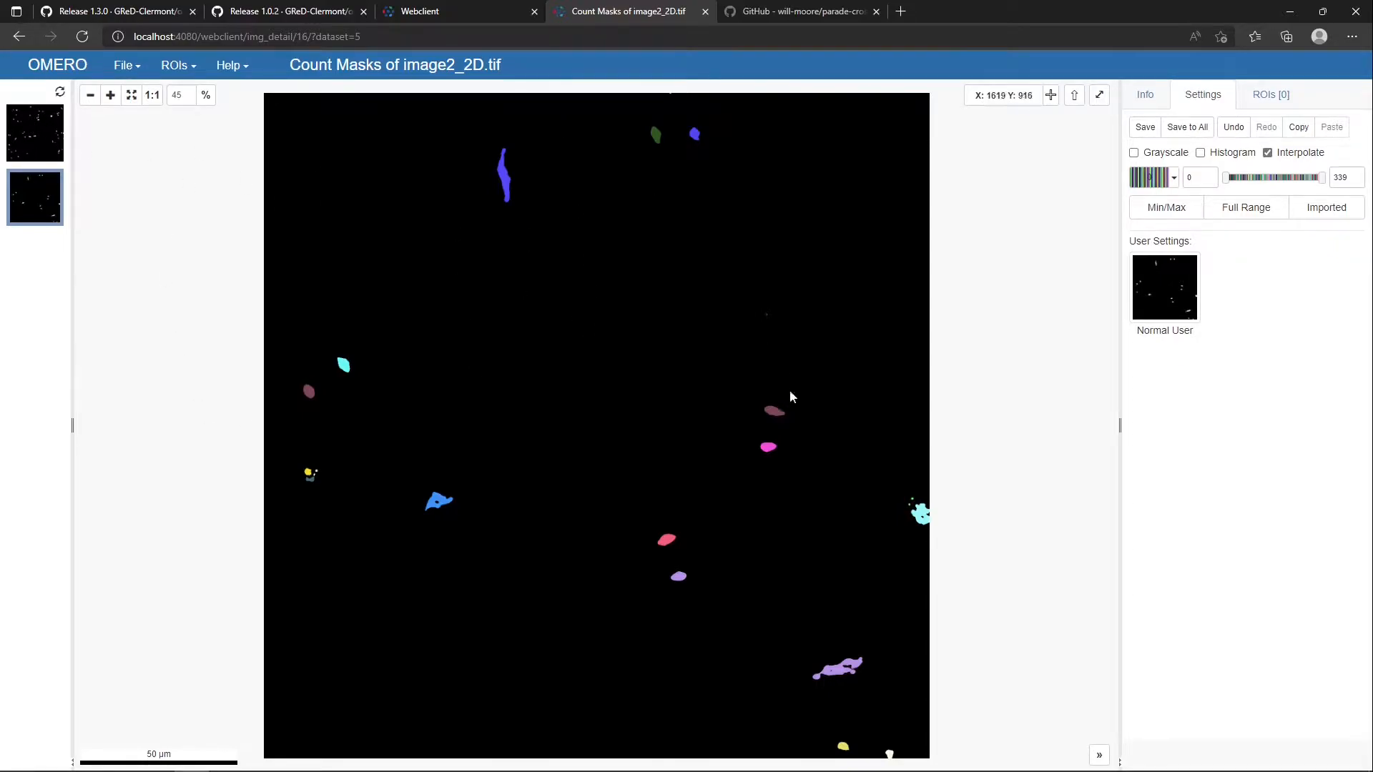
pyautogui.click(703, 12)
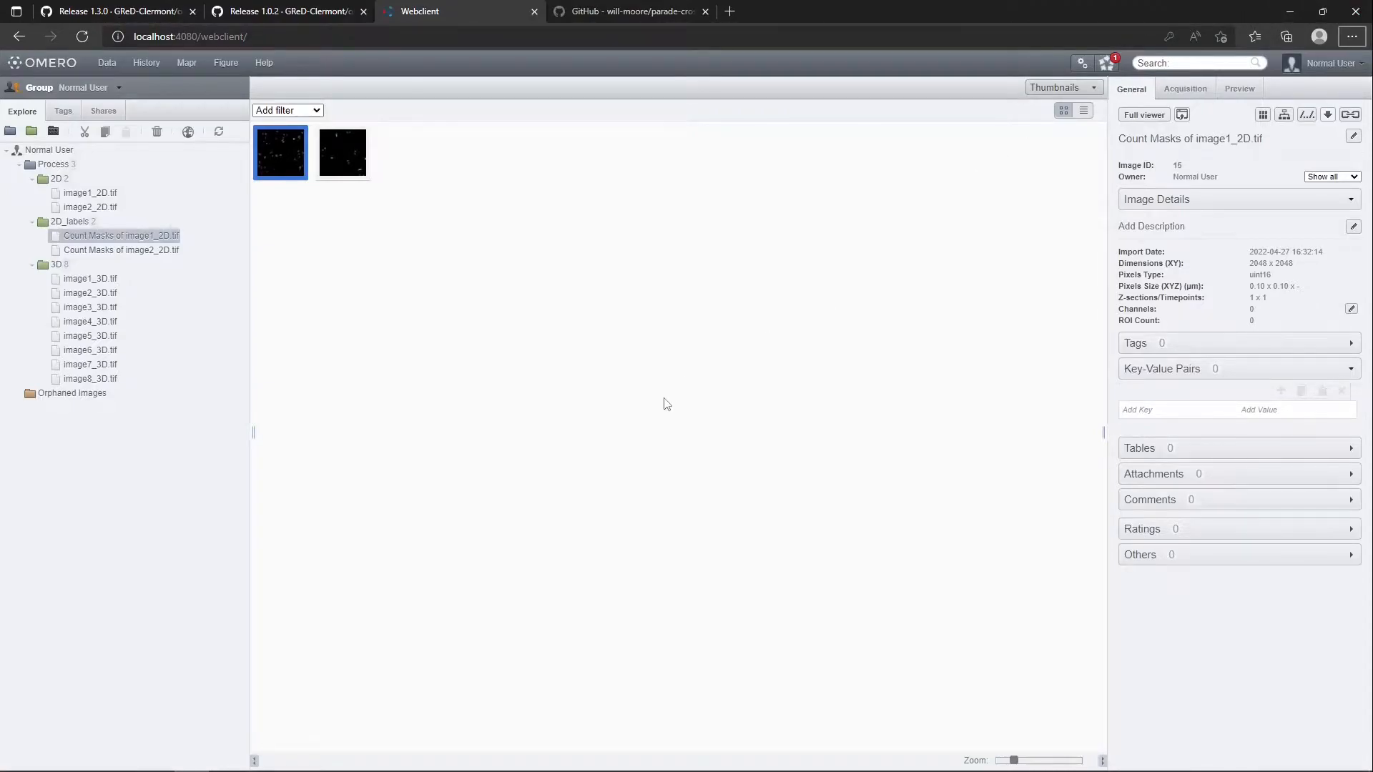
# Switch back to the OMERO Batch Plugin and move its window further away from the ImageJ main window
pyautogui.press('Tab')
pyautogui.hotkey('alt', 'Tab')
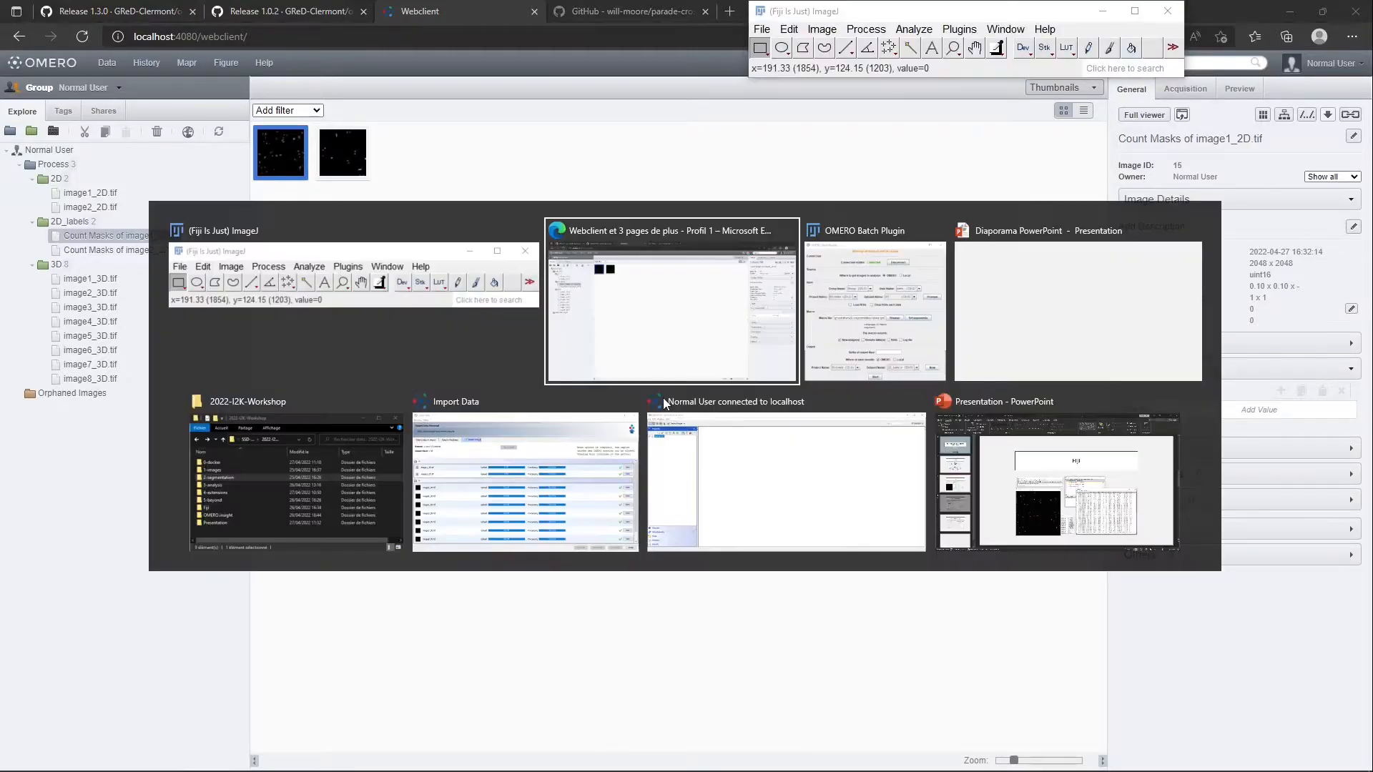
pyautogui.click(851, 310)
pyautogui.moveTo(593, 81); pyautogui.dragTo(487, 136)
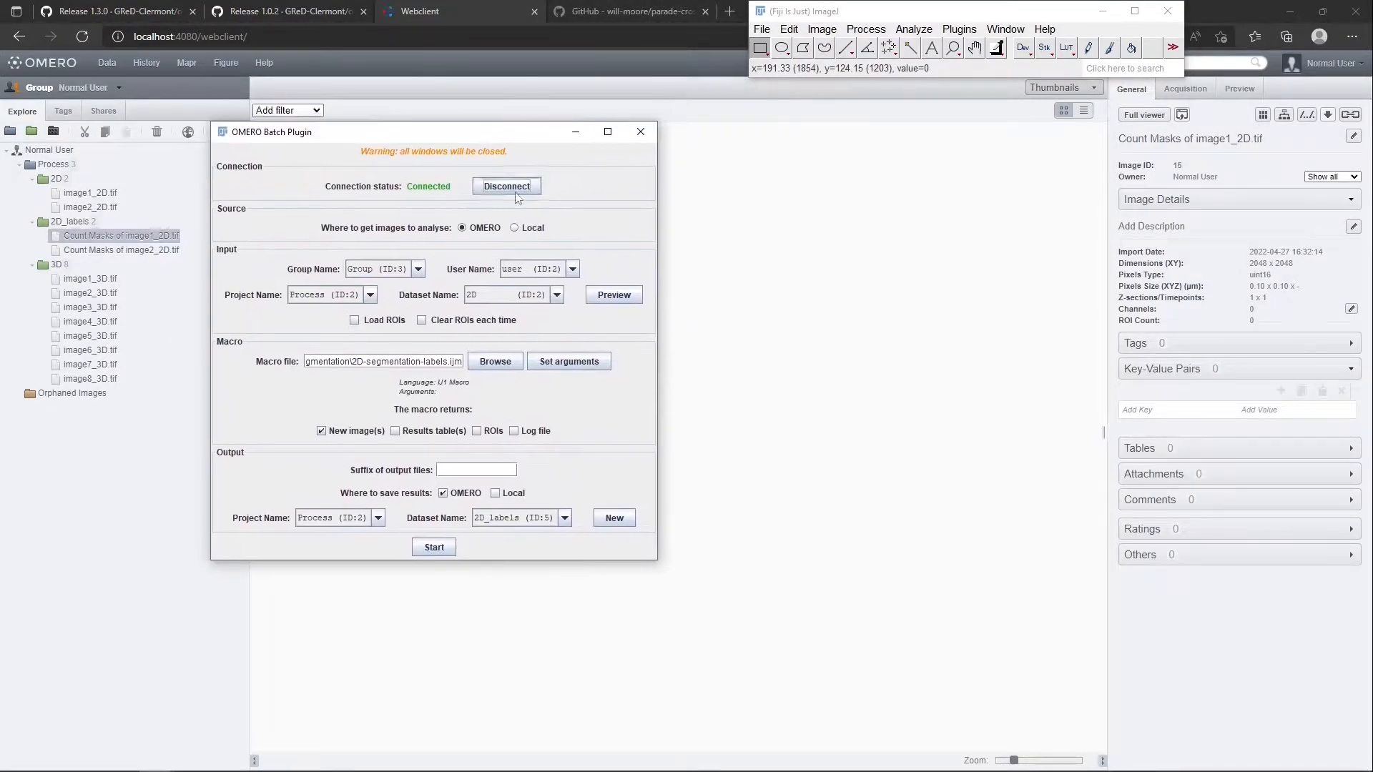
# Reopen the recent image image1_2D.tif and the macro 2D-segmentation-rois.ijm in Fiji
pyautogui.click(762, 28)
pyautogui.moveTo(799, 123)
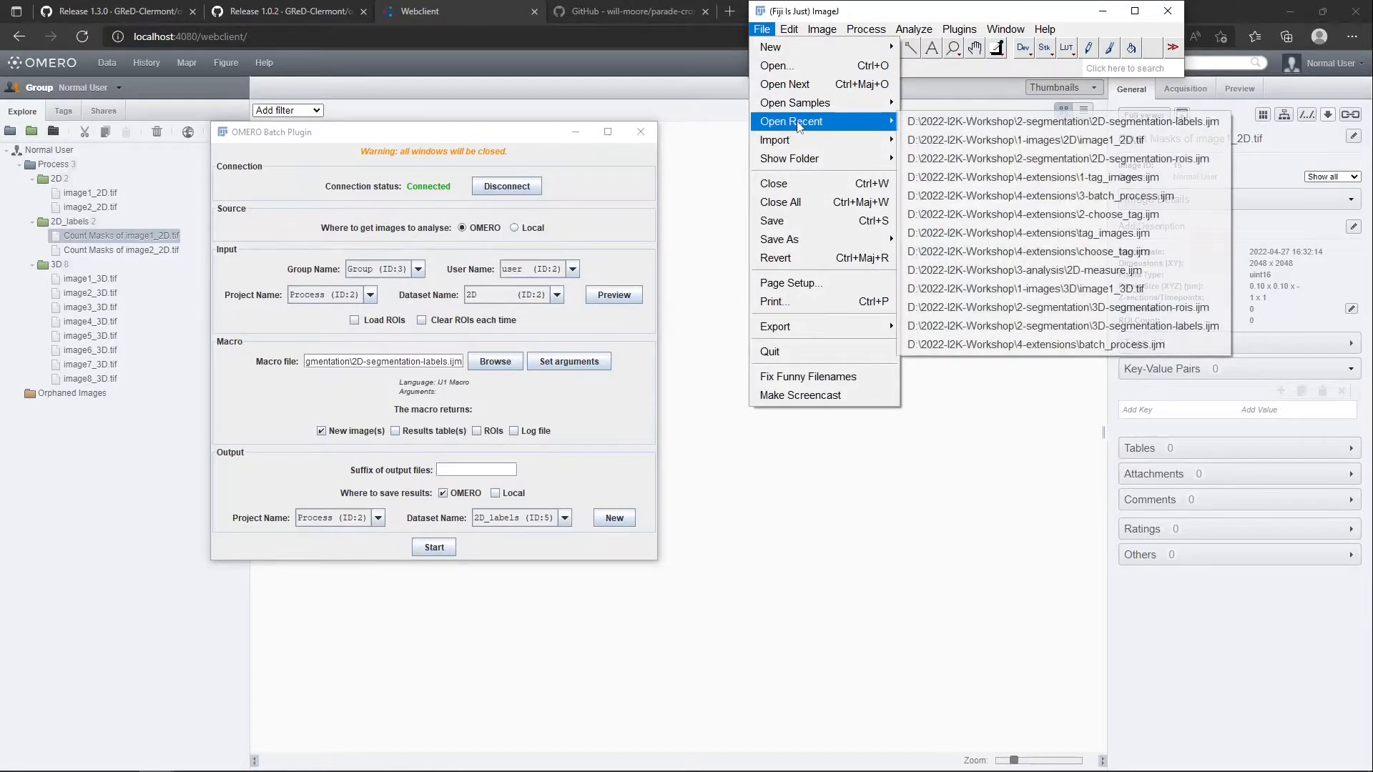
pyautogui.click(973, 141)
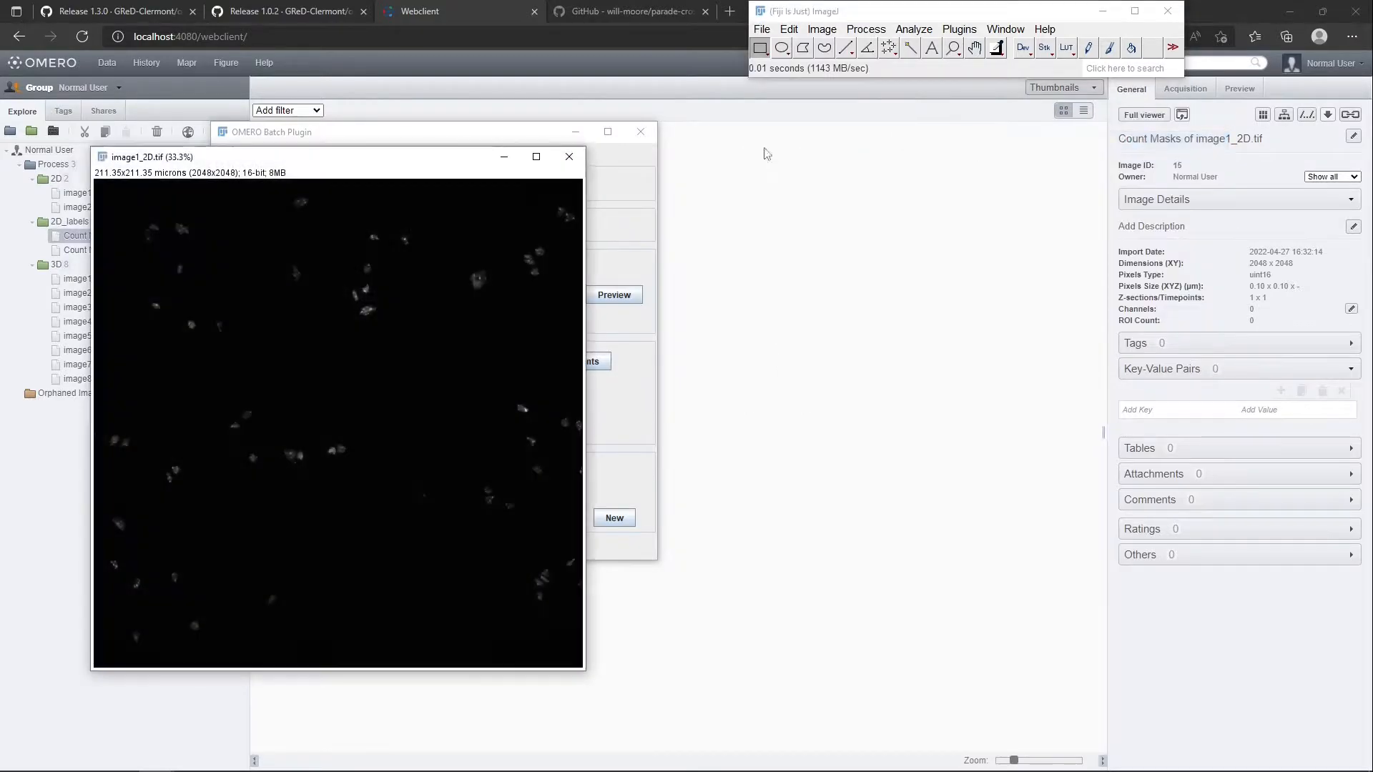
pyautogui.click(764, 30)
pyautogui.moveTo(822, 122)
pyautogui.click(1002, 158)
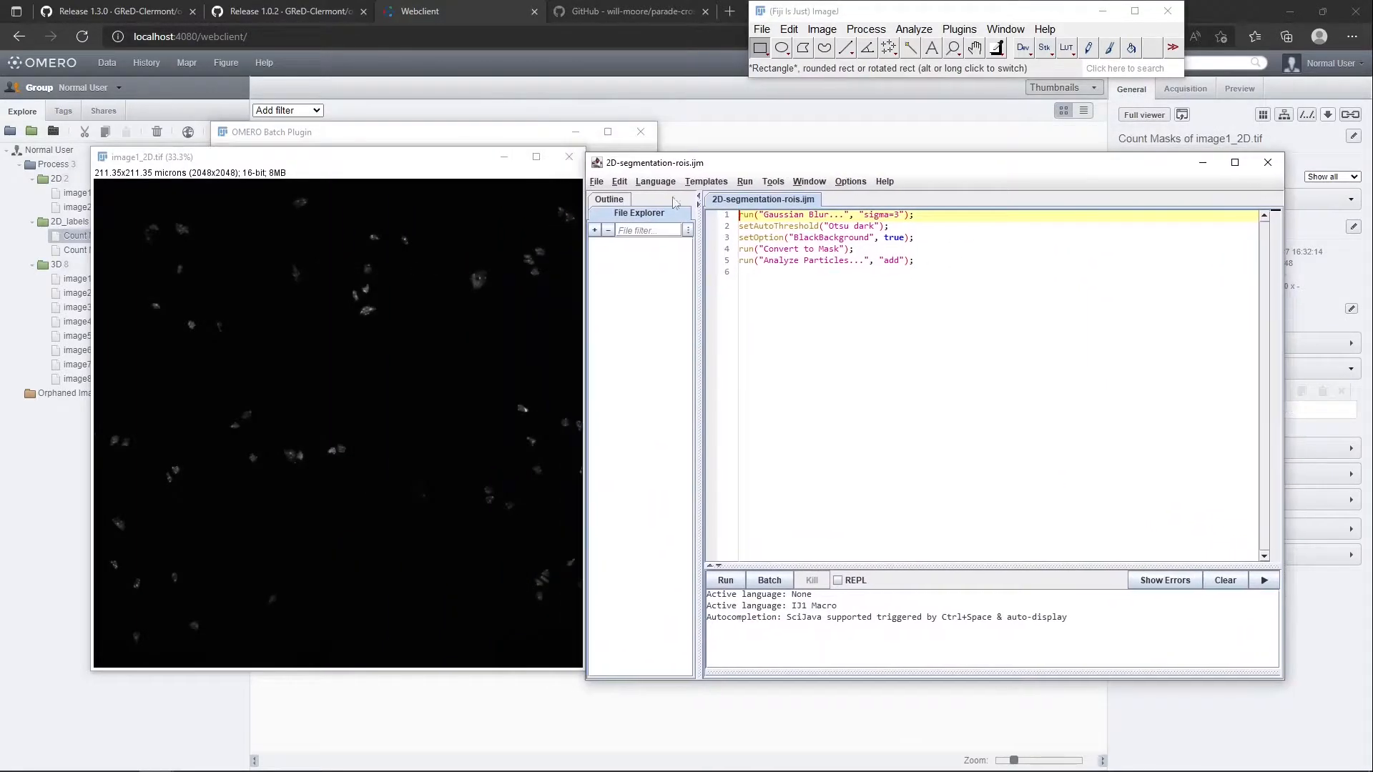
# Highlight the "add" option of Analyze Particles, move the macro editor clear of the image and run 2D-segmentation-rois.ijm on image1_2D.tif
pyautogui.moveTo(946, 264)
pyautogui.mouseDown()
pyautogui.moveTo(929, 222)
pyautogui.moveTo(954, 274)
pyautogui.mouseUp()
pyautogui.doubleClick(892, 260)
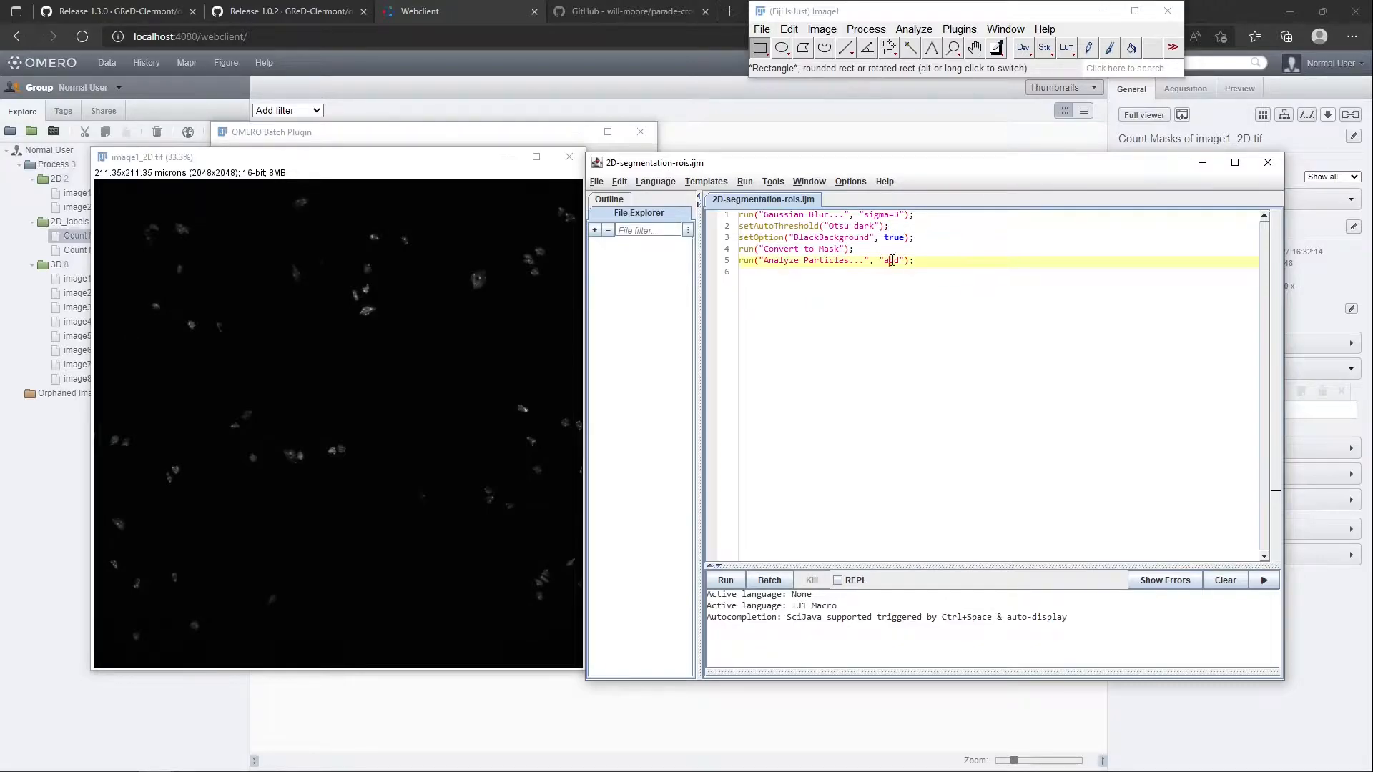
pyautogui.moveTo(879, 170); pyautogui.dragTo(929, 151)
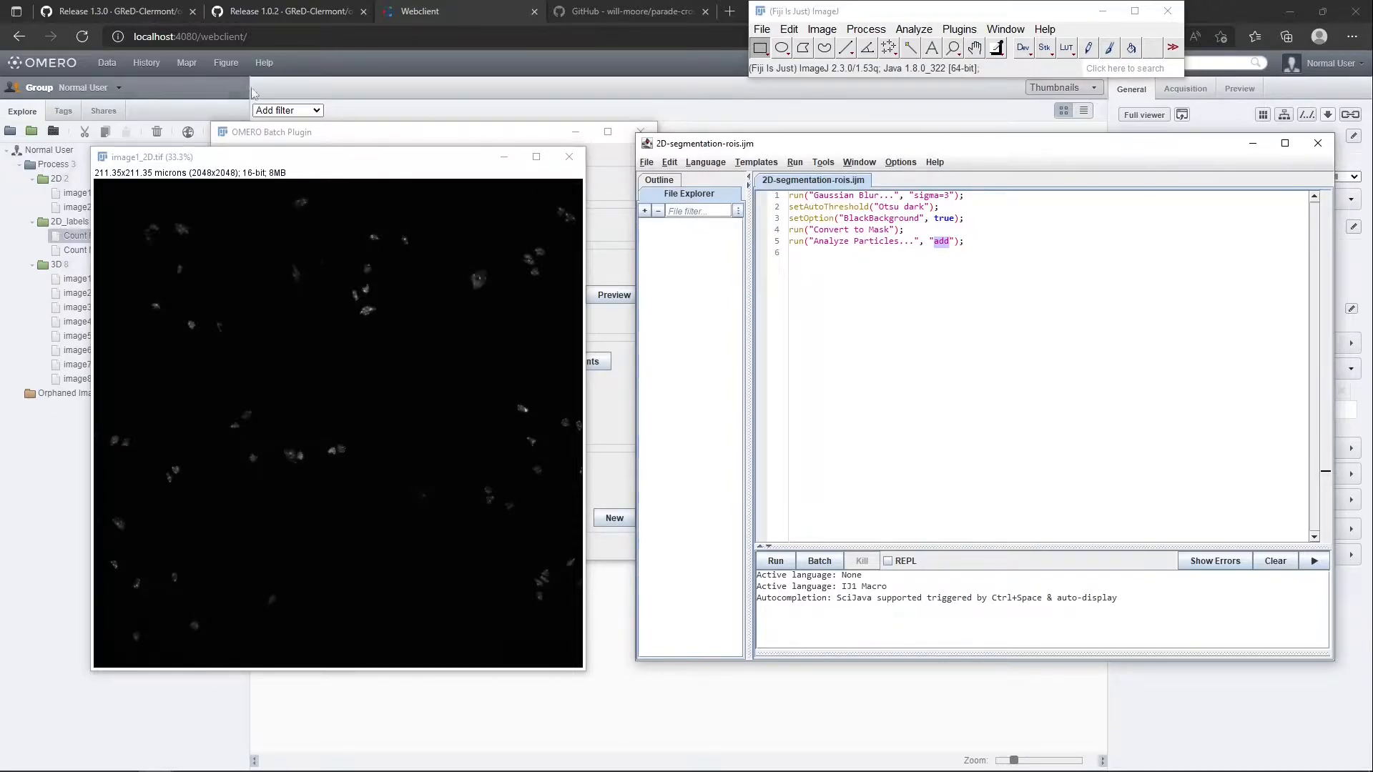
pyautogui.click(1040, 290)
pyautogui.hotkey('ctrl', 'a')
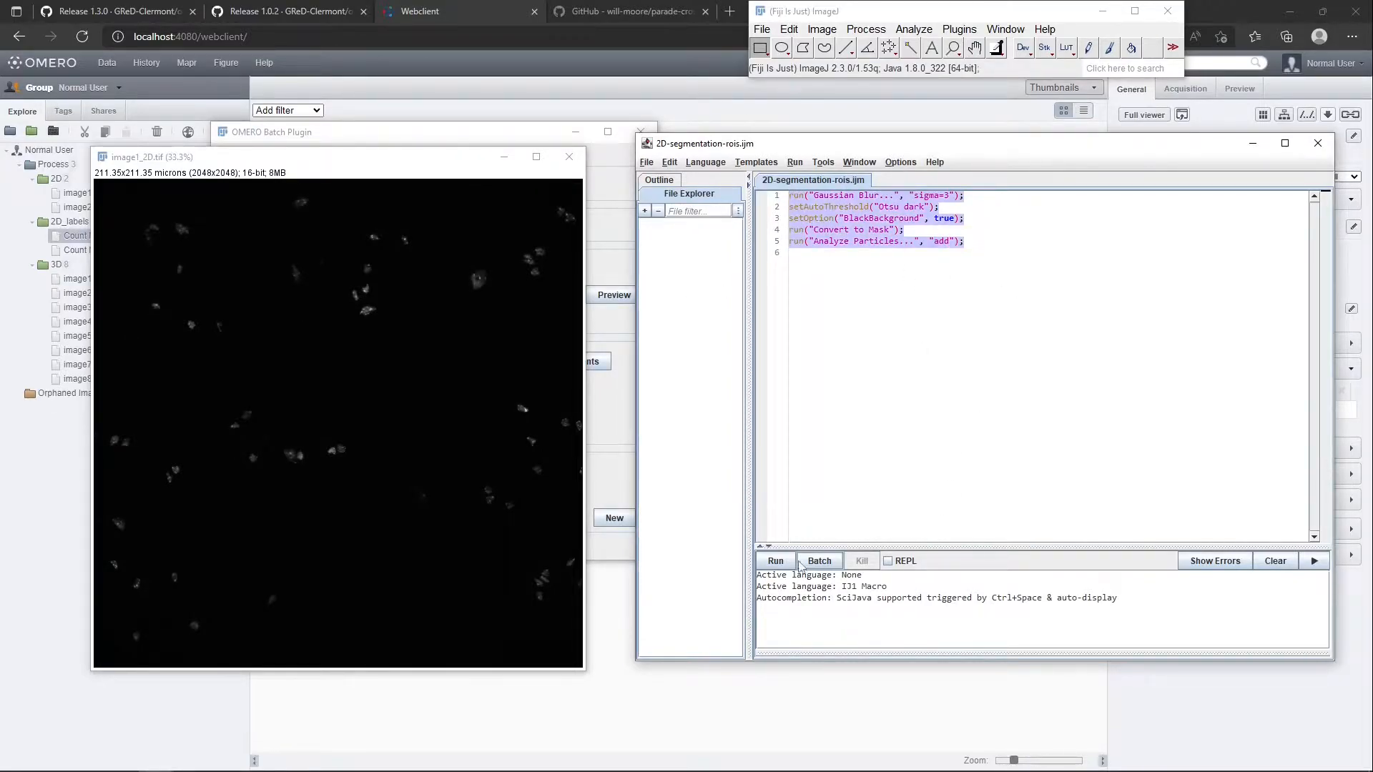
pyautogui.click(775, 560)
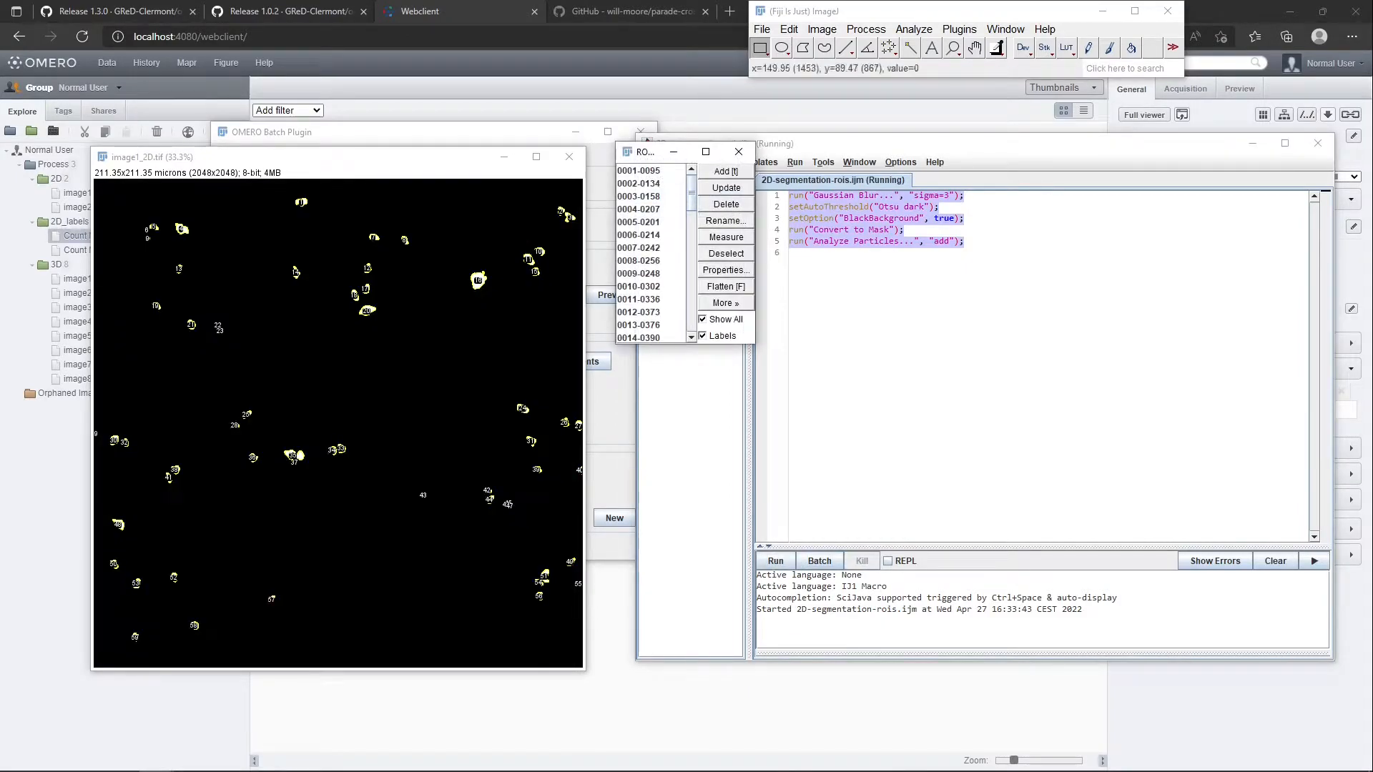
# Inspect several segmented ROIs individually in the ROI Manager with the others hidden, and show all ROIs again
pyautogui.click(720, 324)
pyautogui.click(657, 172)
pyautogui.click(650, 183)
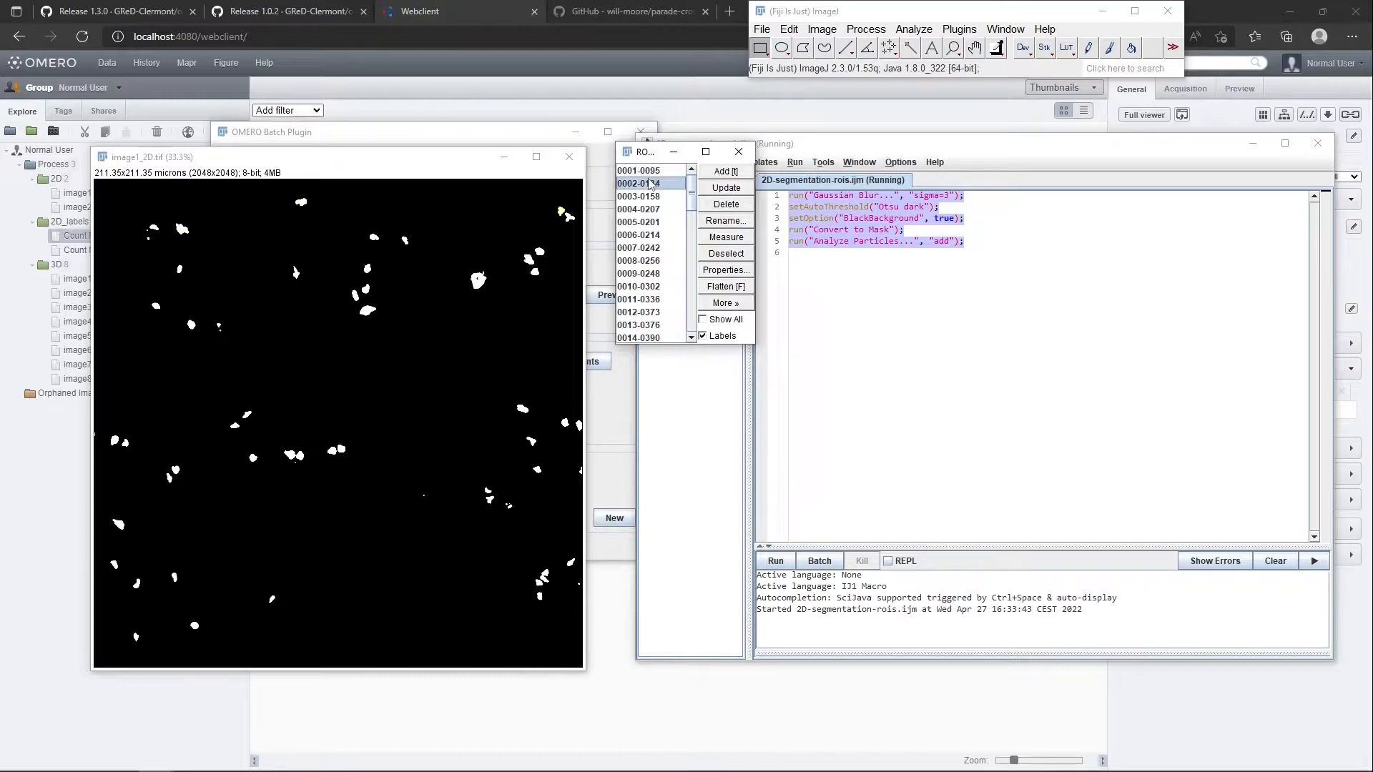
pyautogui.click(650, 196)
pyautogui.click(650, 222)
pyautogui.click(722, 321)
pyautogui.click(723, 320)
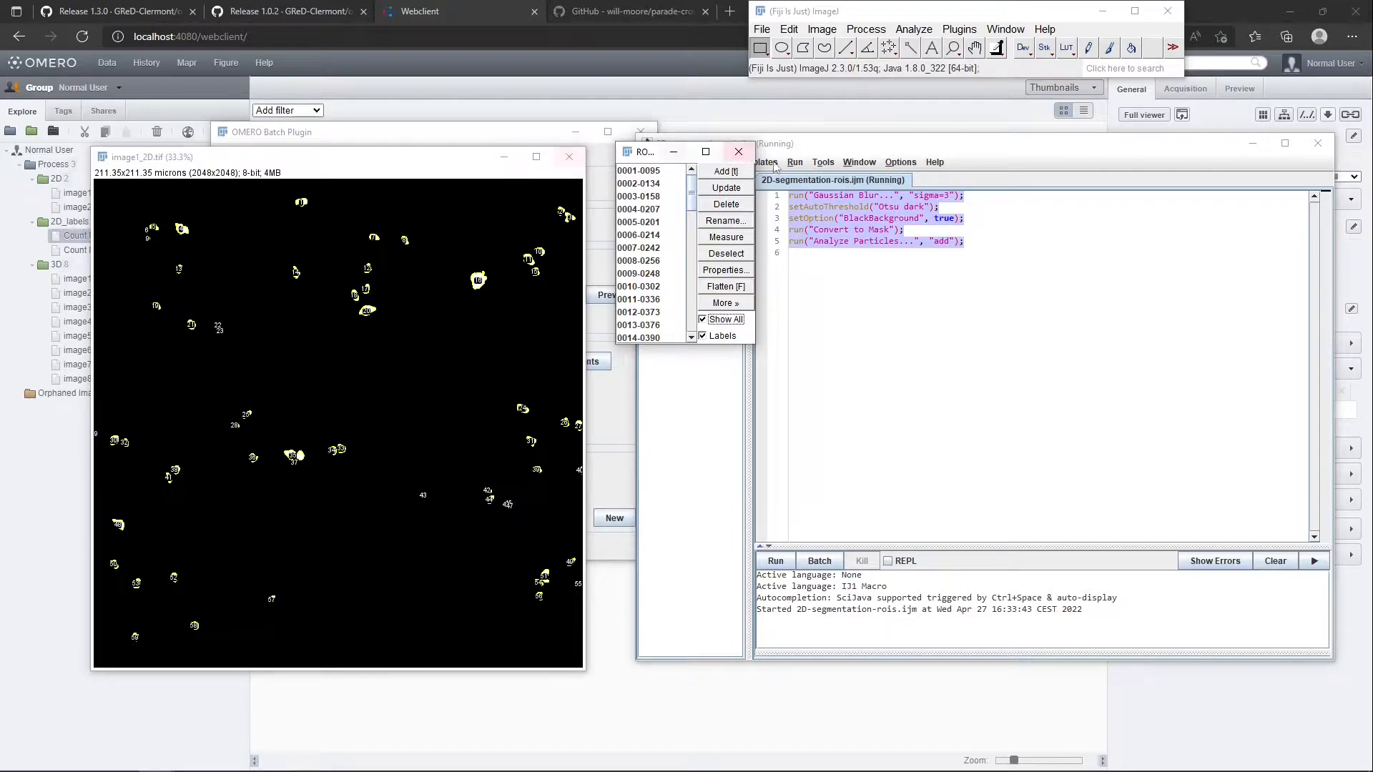
# Close the ROI Manager discarding its ROIs, close image1_2D.tif without saving and close the macro editor
pyautogui.click(745, 158)
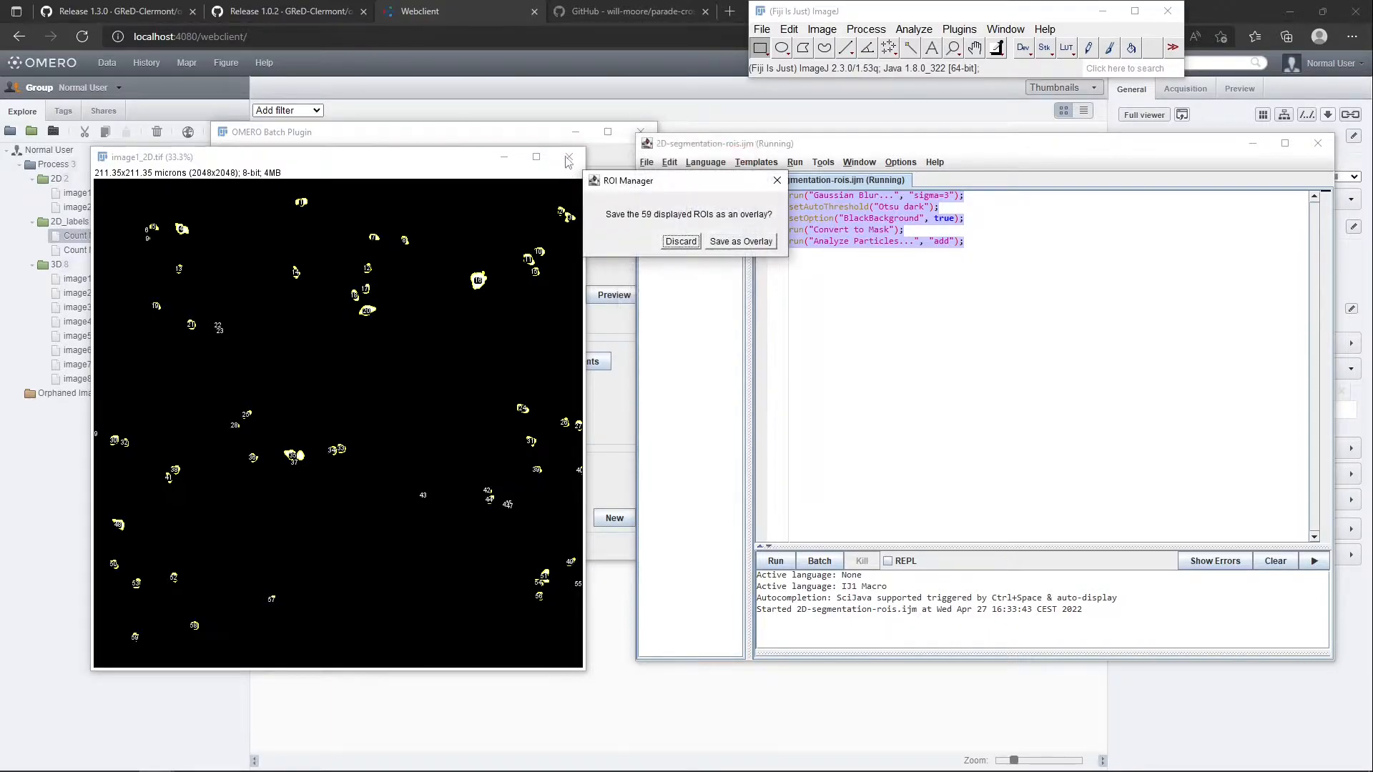
pyautogui.click(673, 241)
pyautogui.click(570, 156)
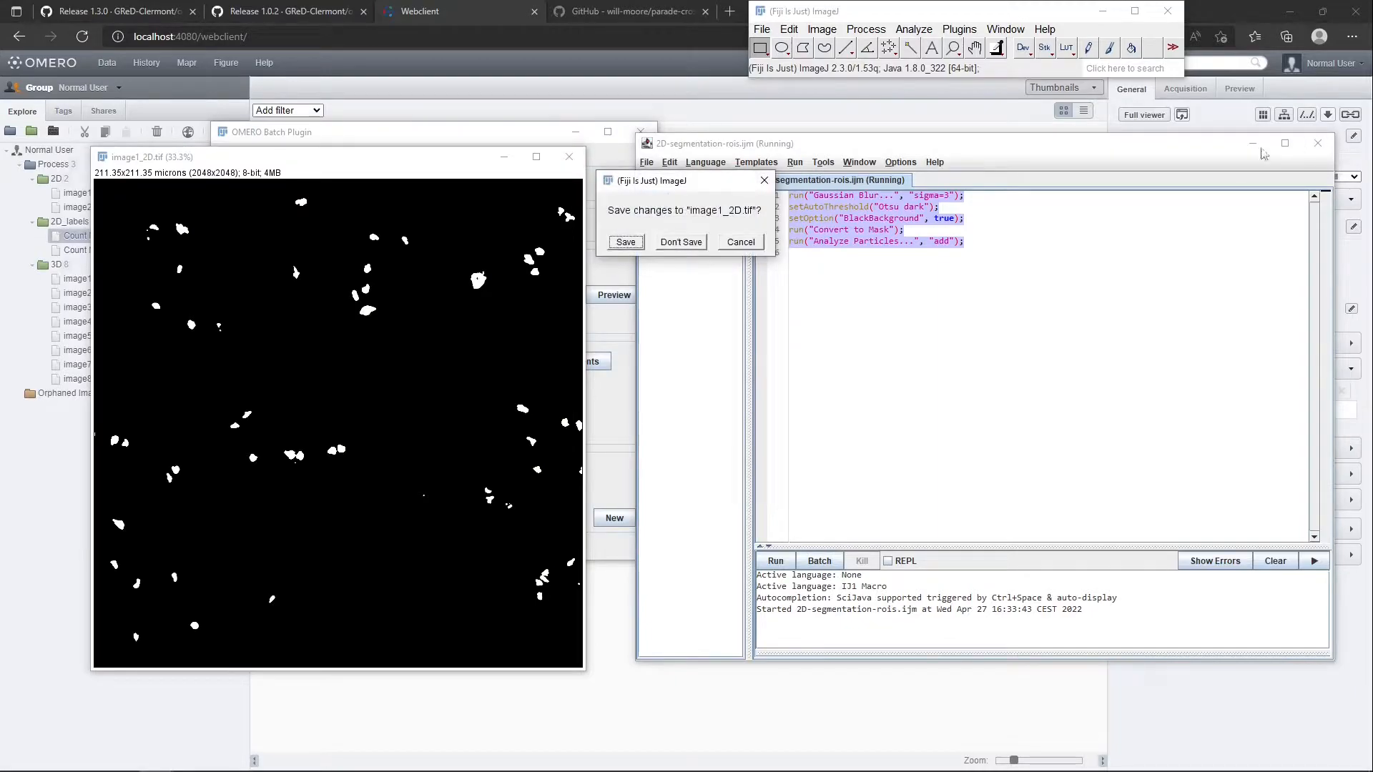
pyautogui.click(693, 245)
pyautogui.click(1319, 144)
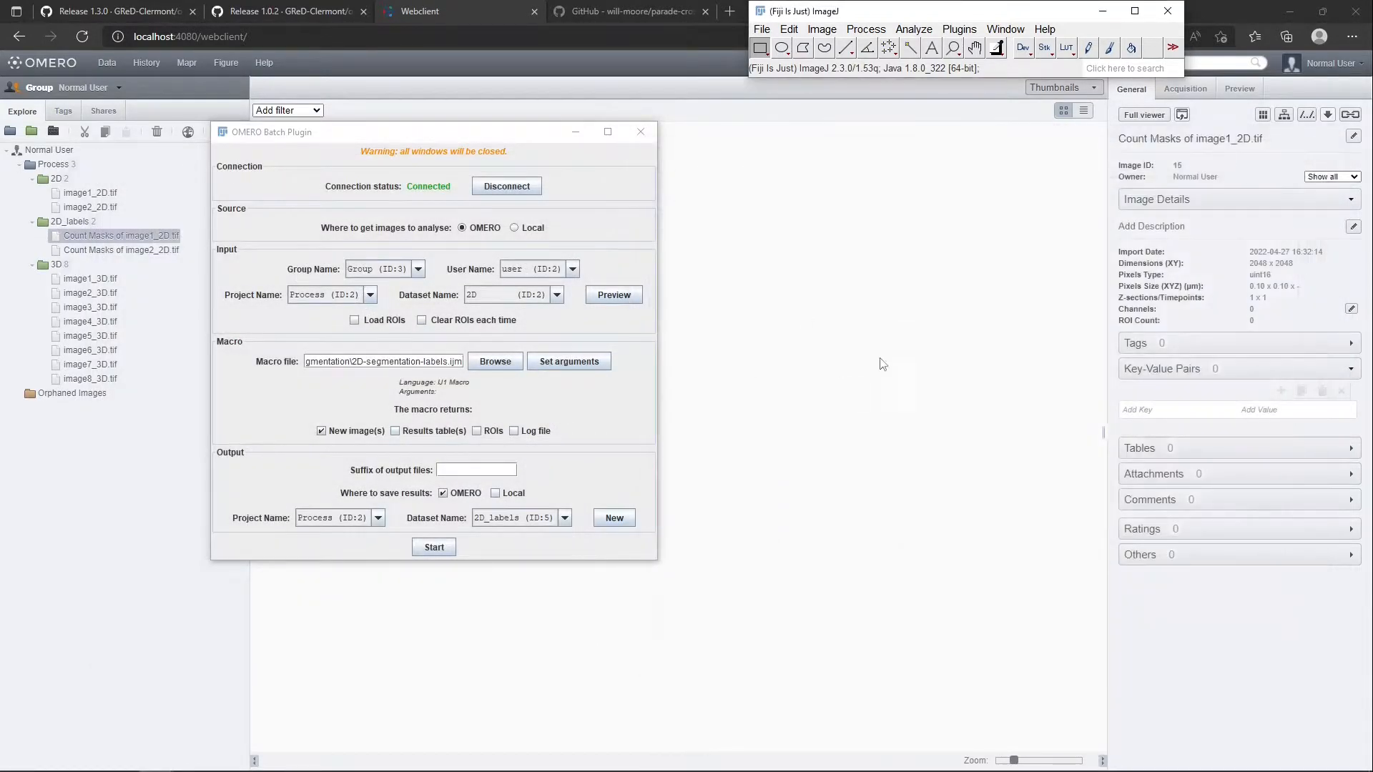
# Keep the 2D input dataset, set 2D-segmentation-rois.ijm as the batch macro and specify that it returns ROIs instead of new images
pyautogui.click(496, 296)
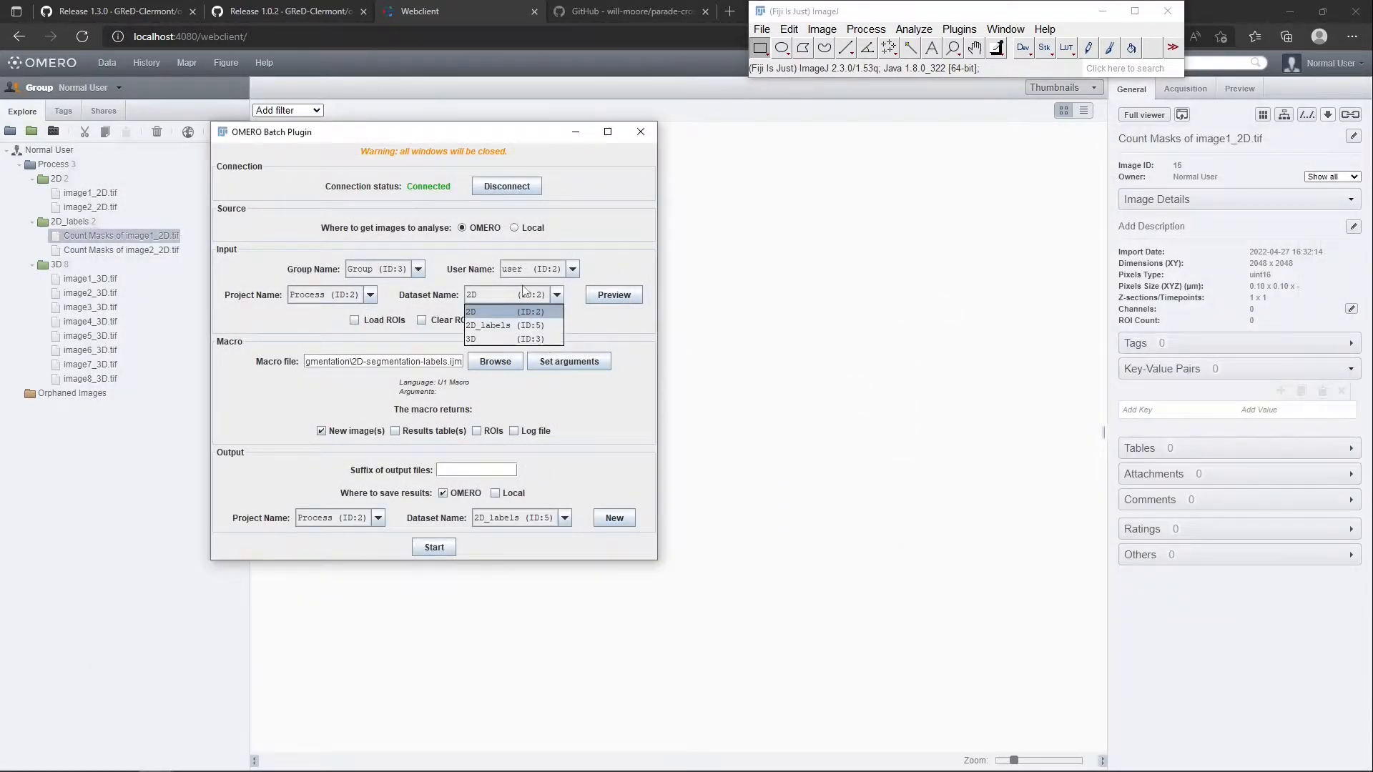
pyautogui.click(536, 311)
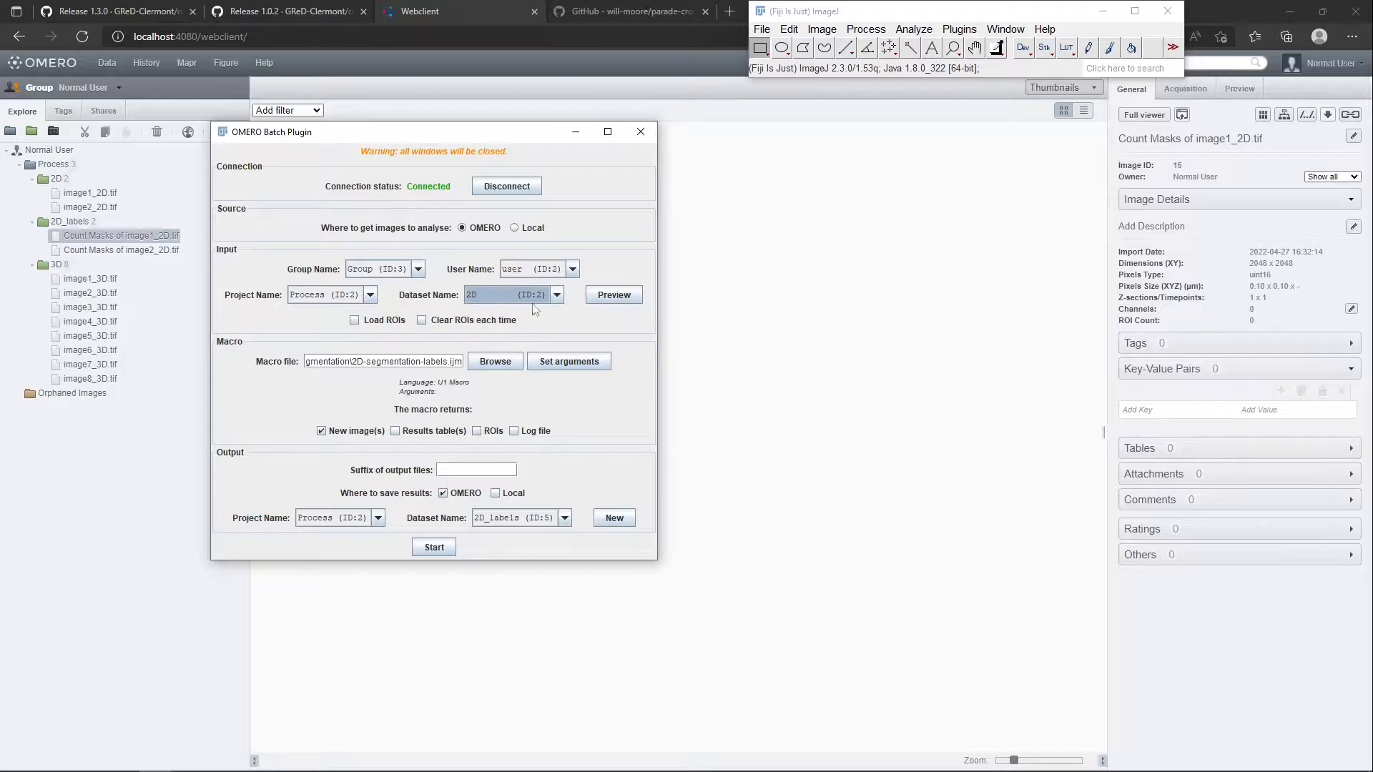
pyautogui.click(504, 363)
pyautogui.doubleClick(578, 338)
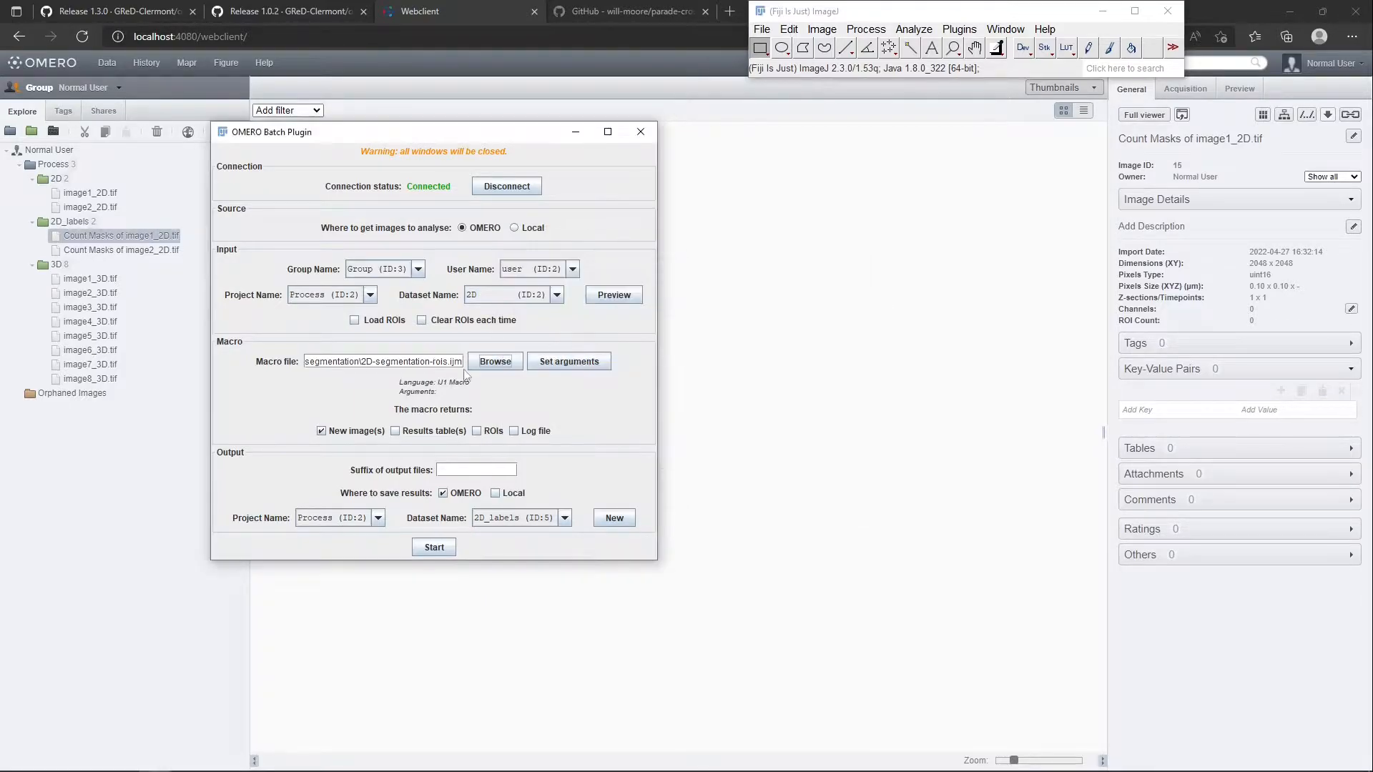
pyautogui.click(345, 434)
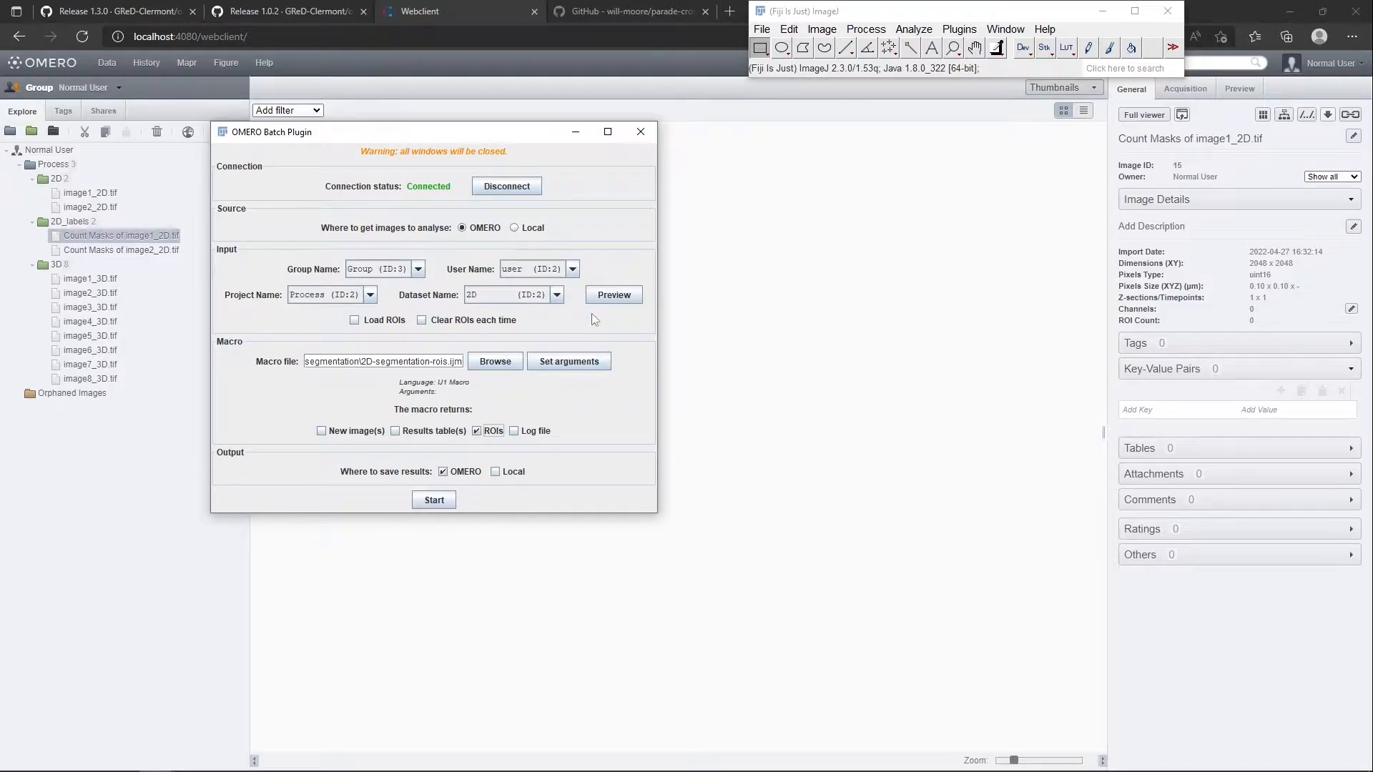
# Run the ROI batch on the 2D dataset, dismiss the completion message and switch to the OMERO web client
pyautogui.click(434, 501)
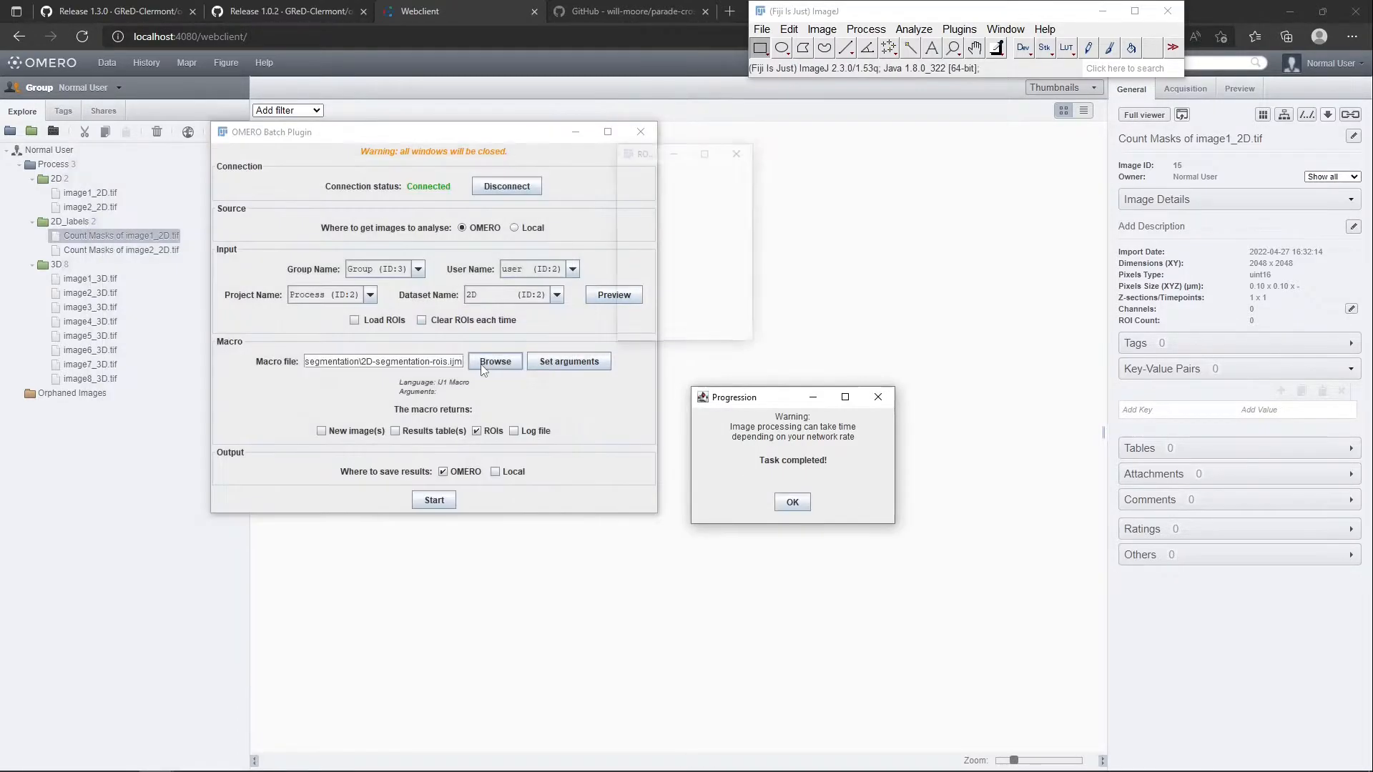
pyautogui.click(791, 503)
pyautogui.click(799, 261)
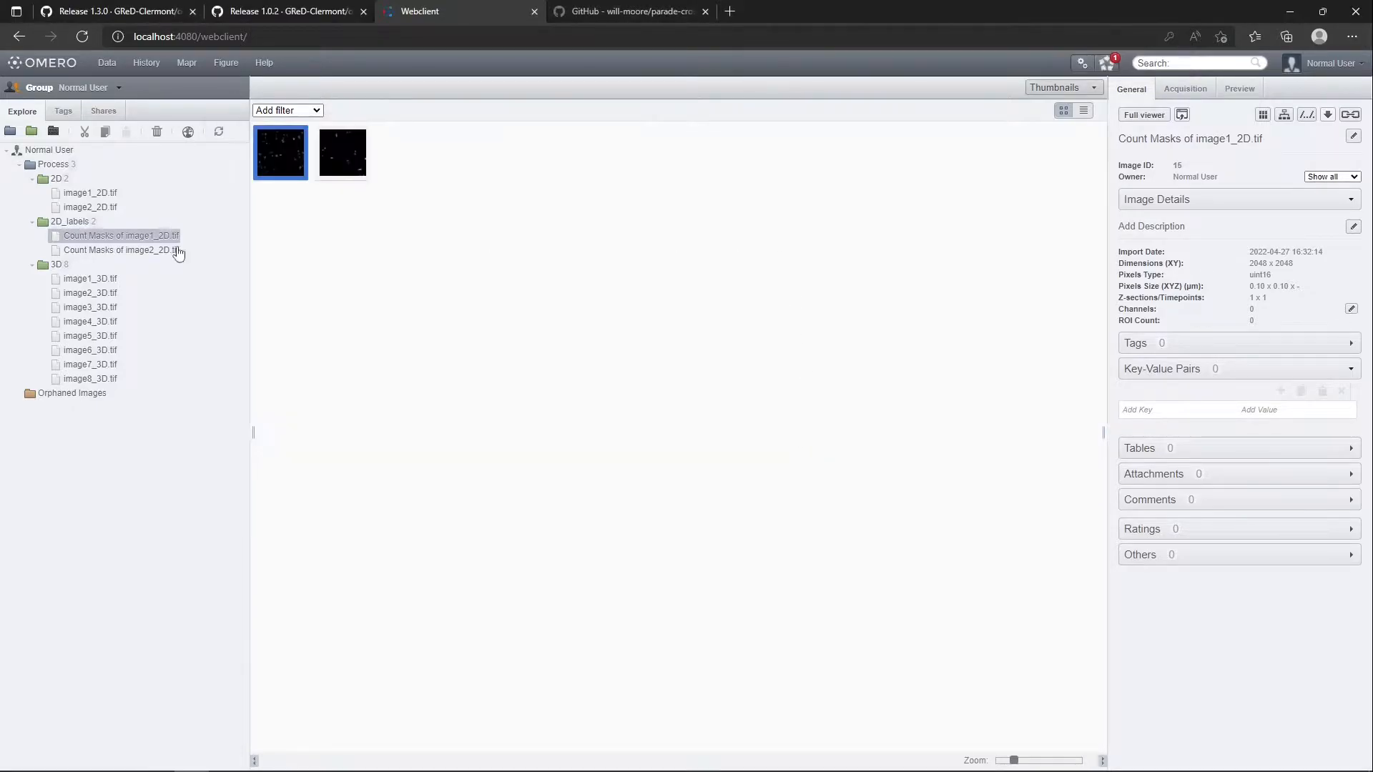
# Check the ROI count of image1_2D.tif in the 2D dataset and open the image in the full viewer
pyautogui.click(89, 193)
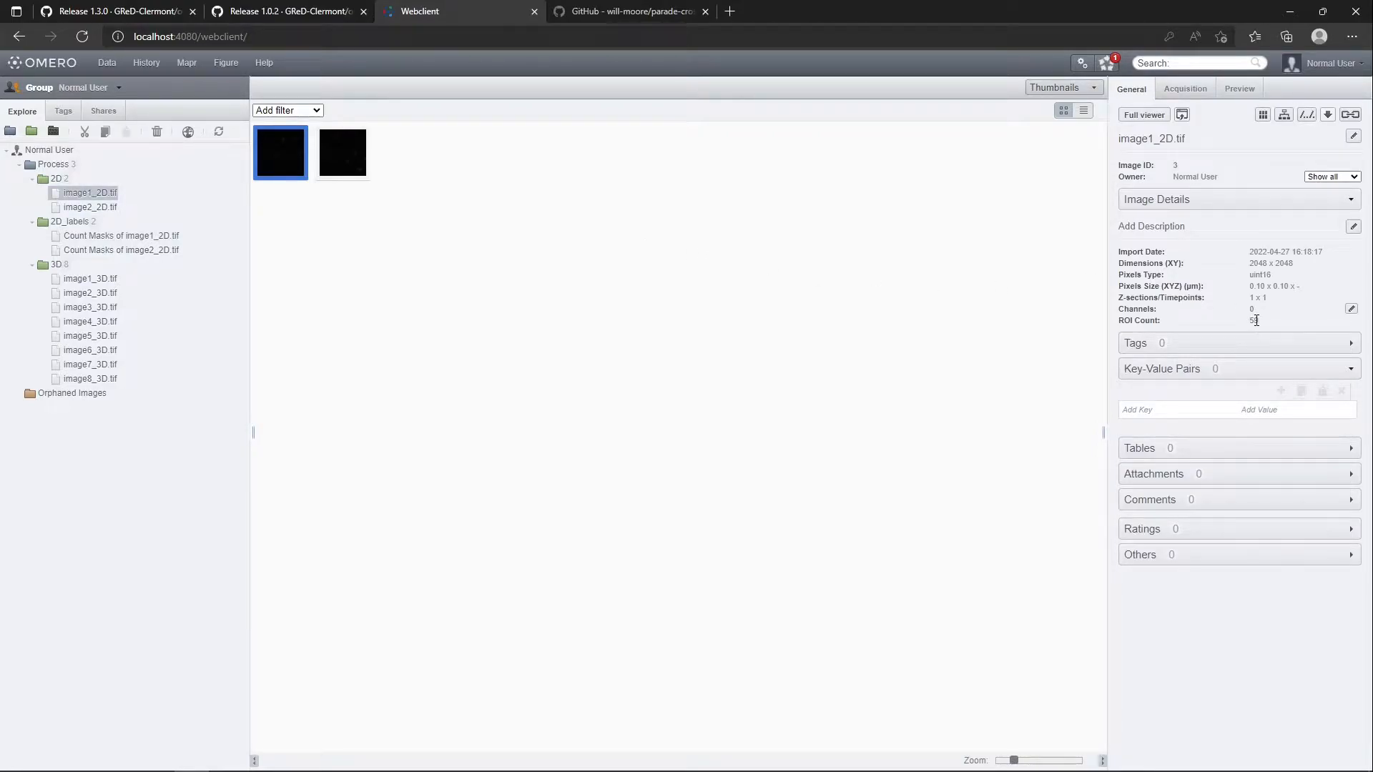
pyautogui.moveTo(1246, 323); pyautogui.dragTo(1274, 321)
pyautogui.doubleClick(280, 149)
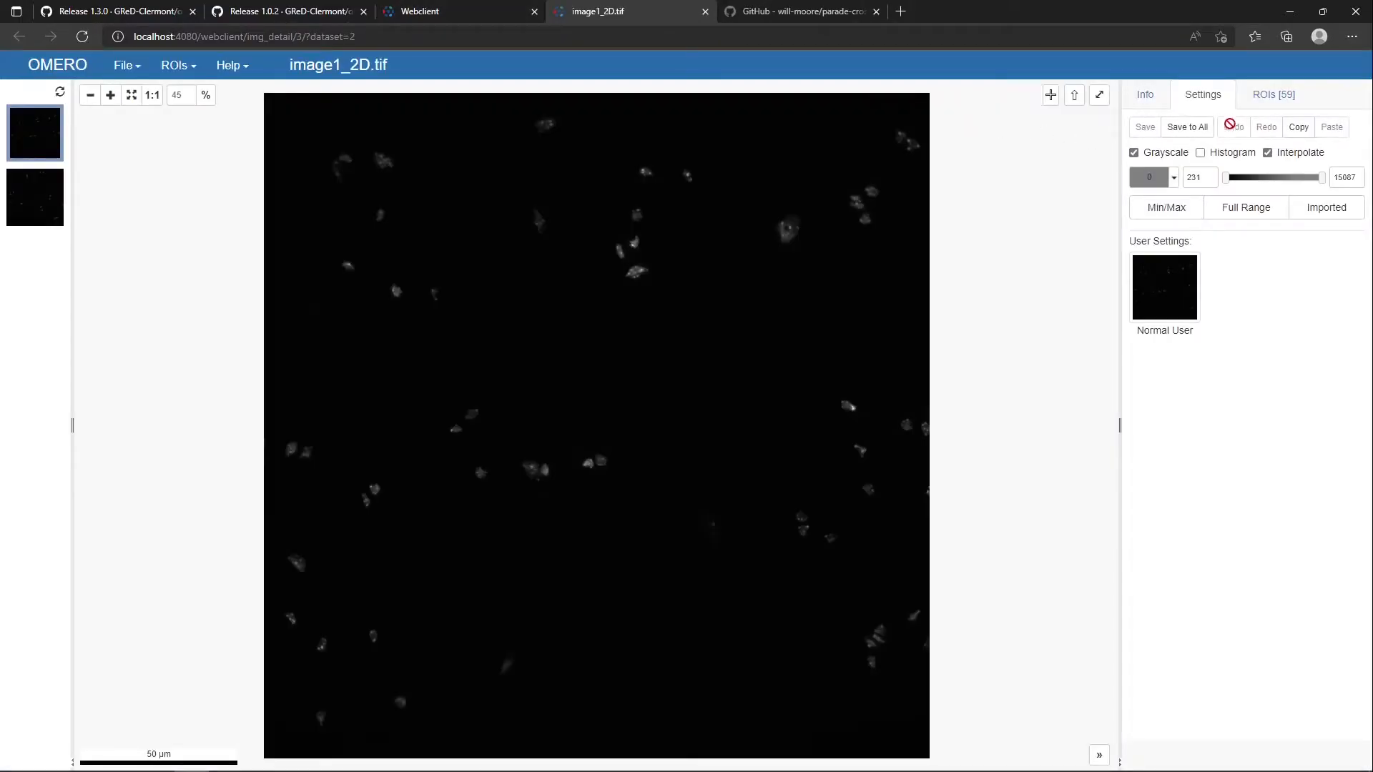
# Inspect individual ROIs of image1_2D.tif, including 0032-1106 and 0044-1345, and close the viewer
pyautogui.click(1271, 94)
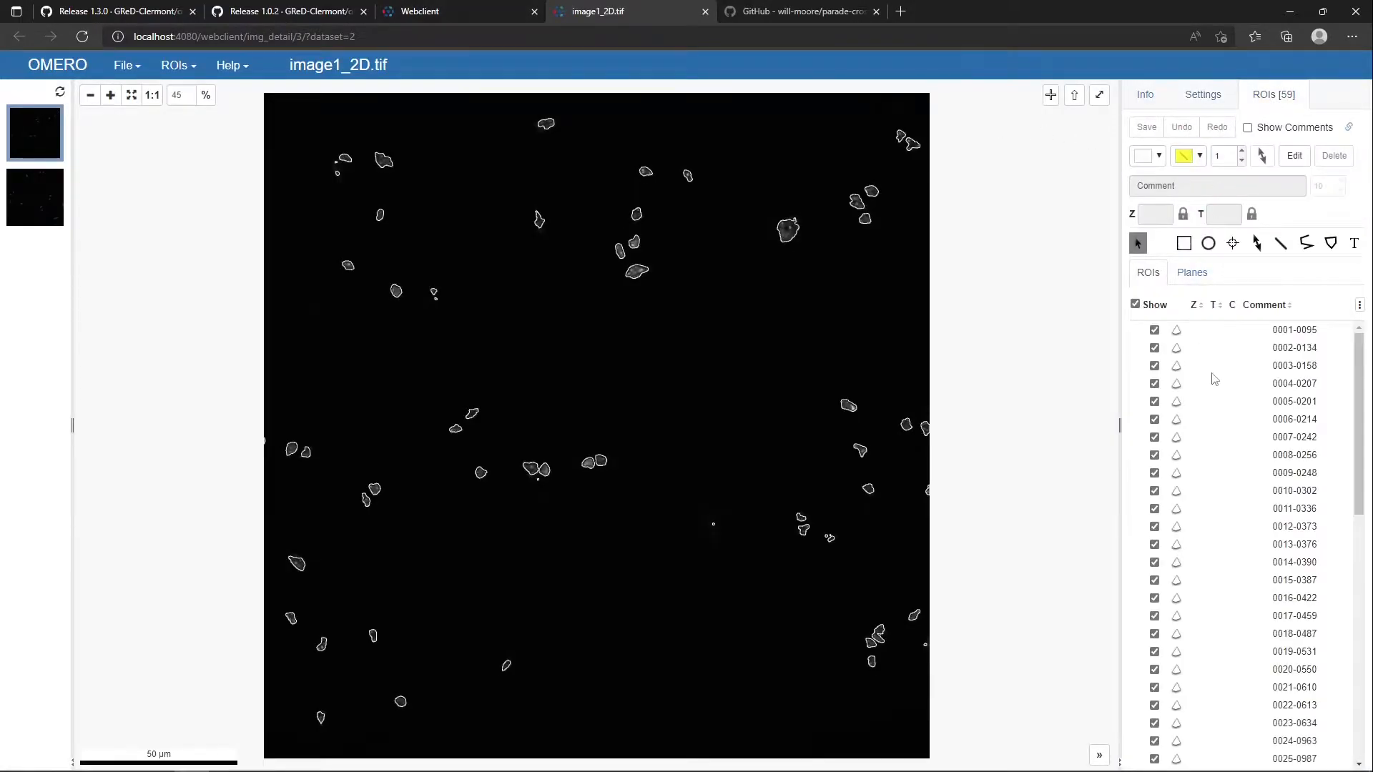
pyautogui.scroll(-5, 1256, 395)
pyautogui.click(1269, 427)
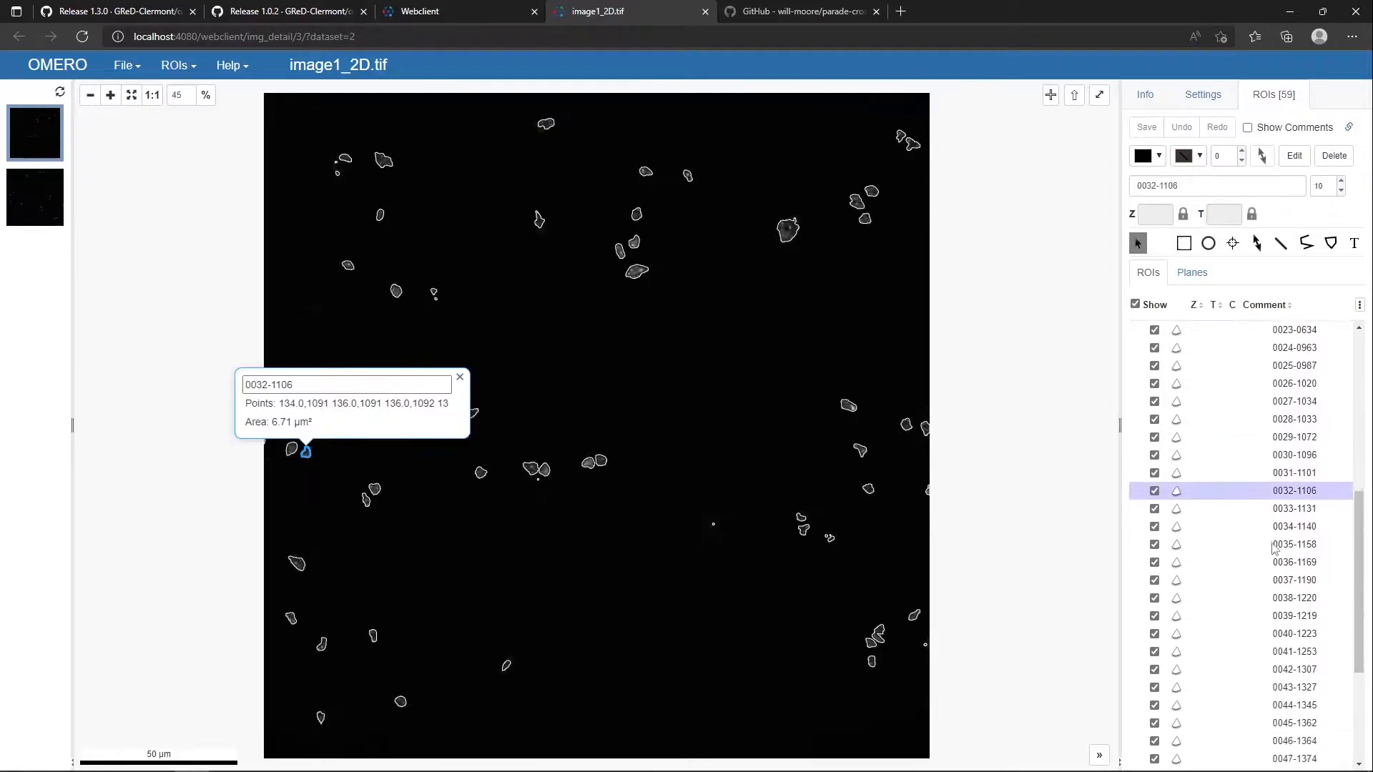
pyautogui.scroll(-5, 1258, 543)
pyautogui.click(1258, 559)
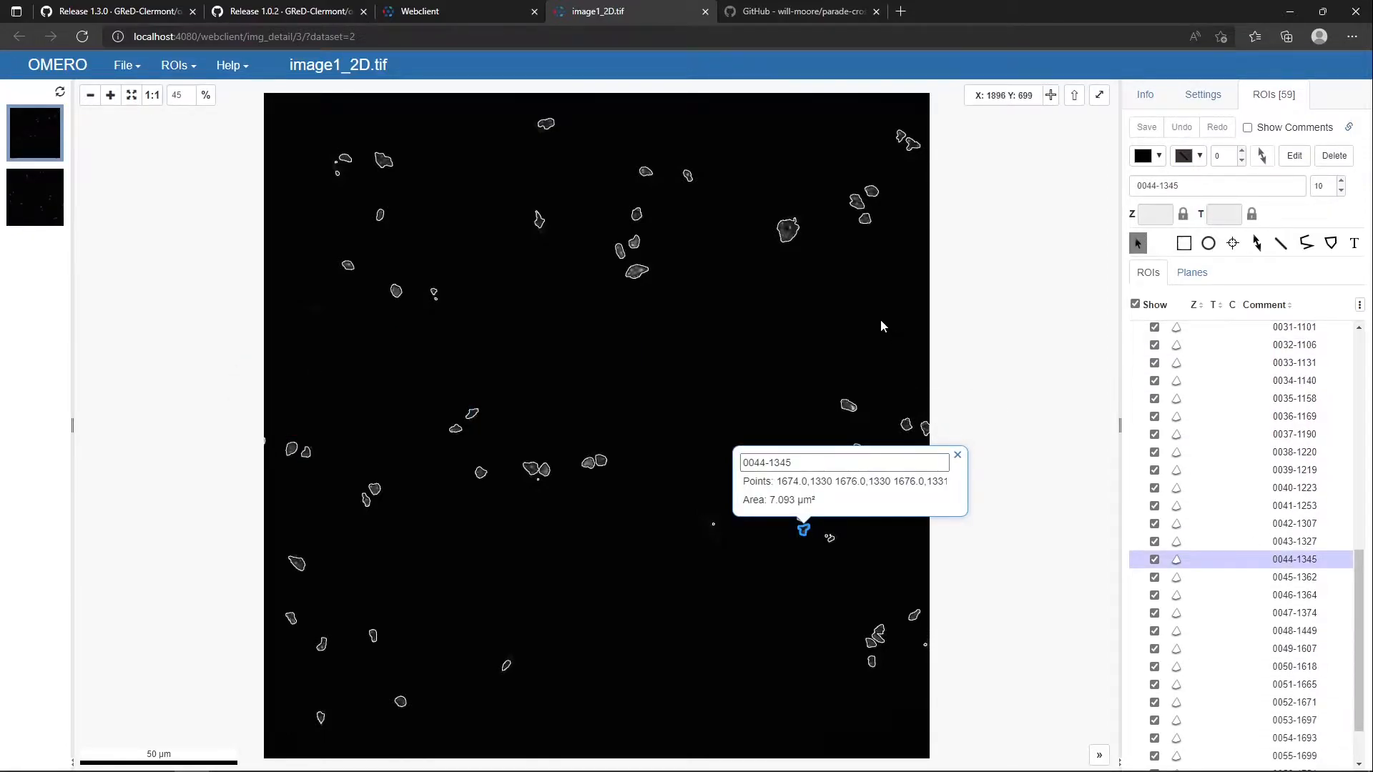
pyautogui.click(704, 12)
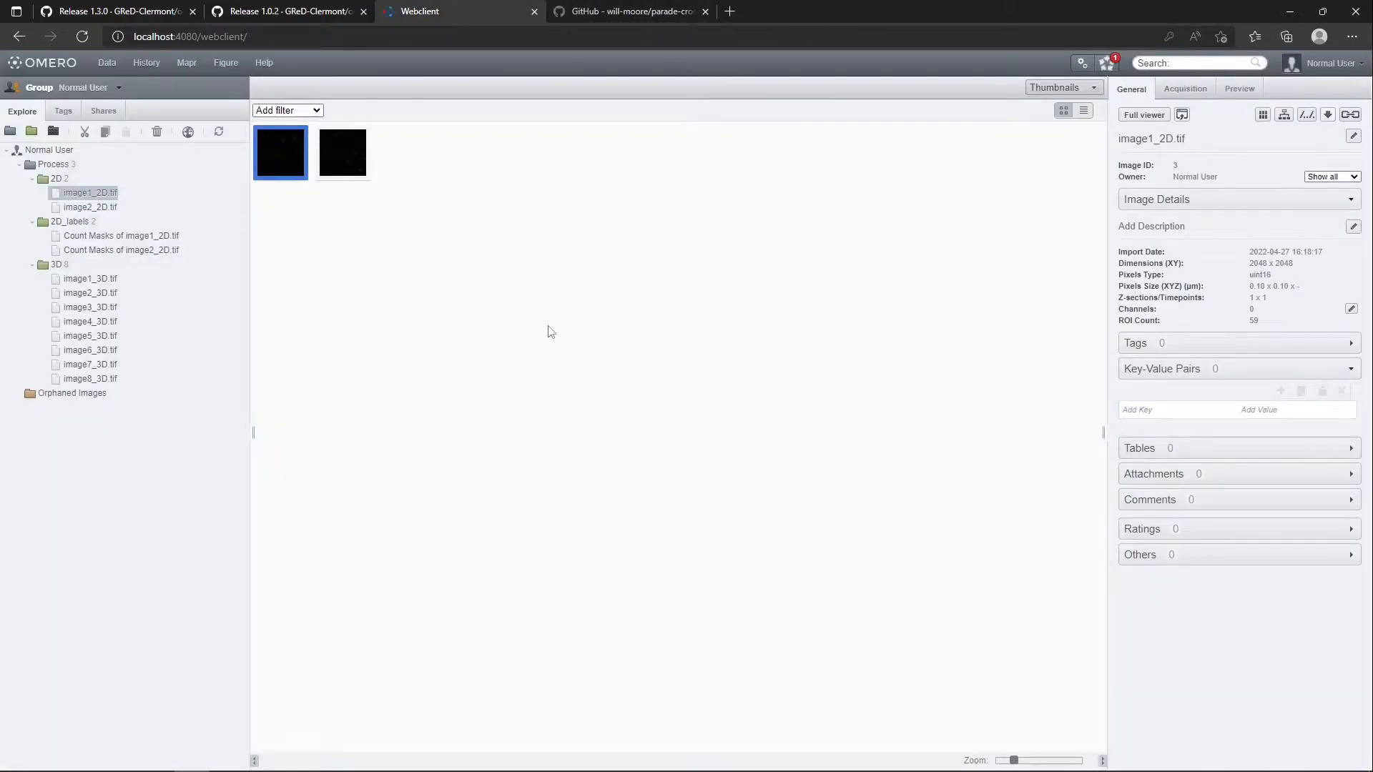
# Delete image5_3D.tif through image8_3D.tif from the 3D dataset
pyautogui.click(100, 379)
pyautogui.keyDown('shift'); pyautogui.click(97, 336); pyautogui.keyUp('shift')
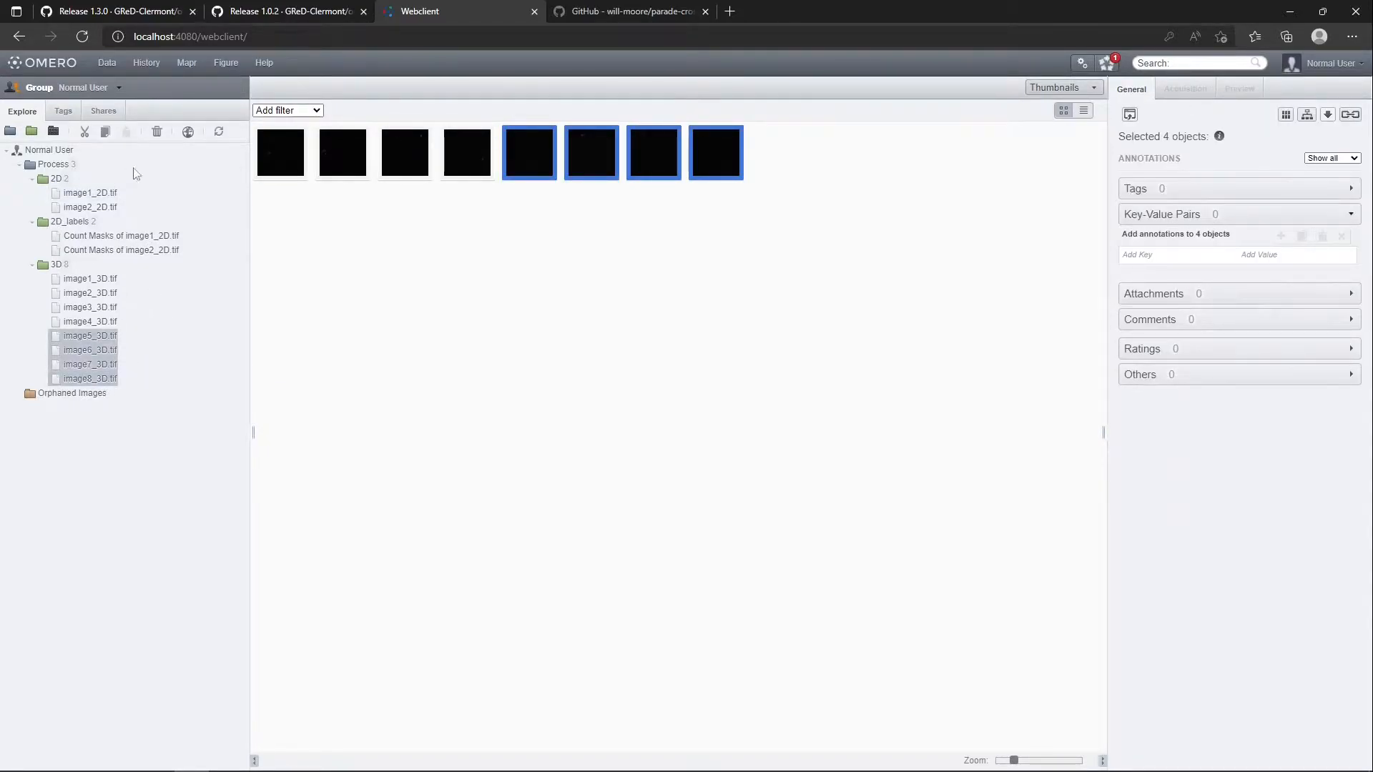
pyautogui.click(157, 134)
pyautogui.click(786, 465)
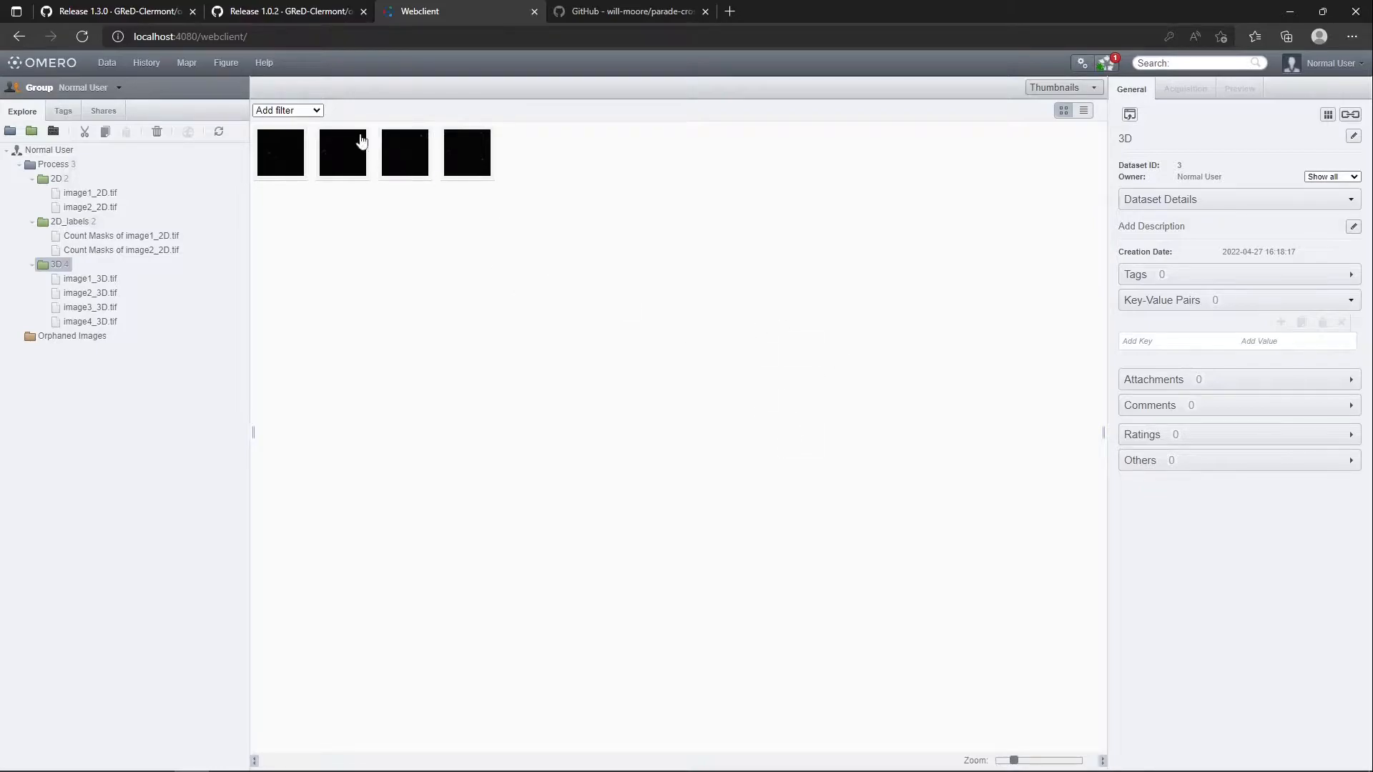
# Switch back to the OMERO Batch Plugin and set 3D-segmentation-labels.ijm as the batch macro
pyautogui.hotkey('alt', 'Tab')
pyautogui.click(495, 361)
pyautogui.doubleClick(597, 354)
# Open image1_3D from the workshop's 1-images/3D folder in Fiji and browse its slices
pyautogui.hotkey('alt', 'Tab')
pyautogui.hotkey('alt', 'Tab')
pyautogui.hotkey('alt', 'Tab')
pyautogui.hotkey('alt', 'Tab')
pyautogui.hotkey('alt', 'Tab')
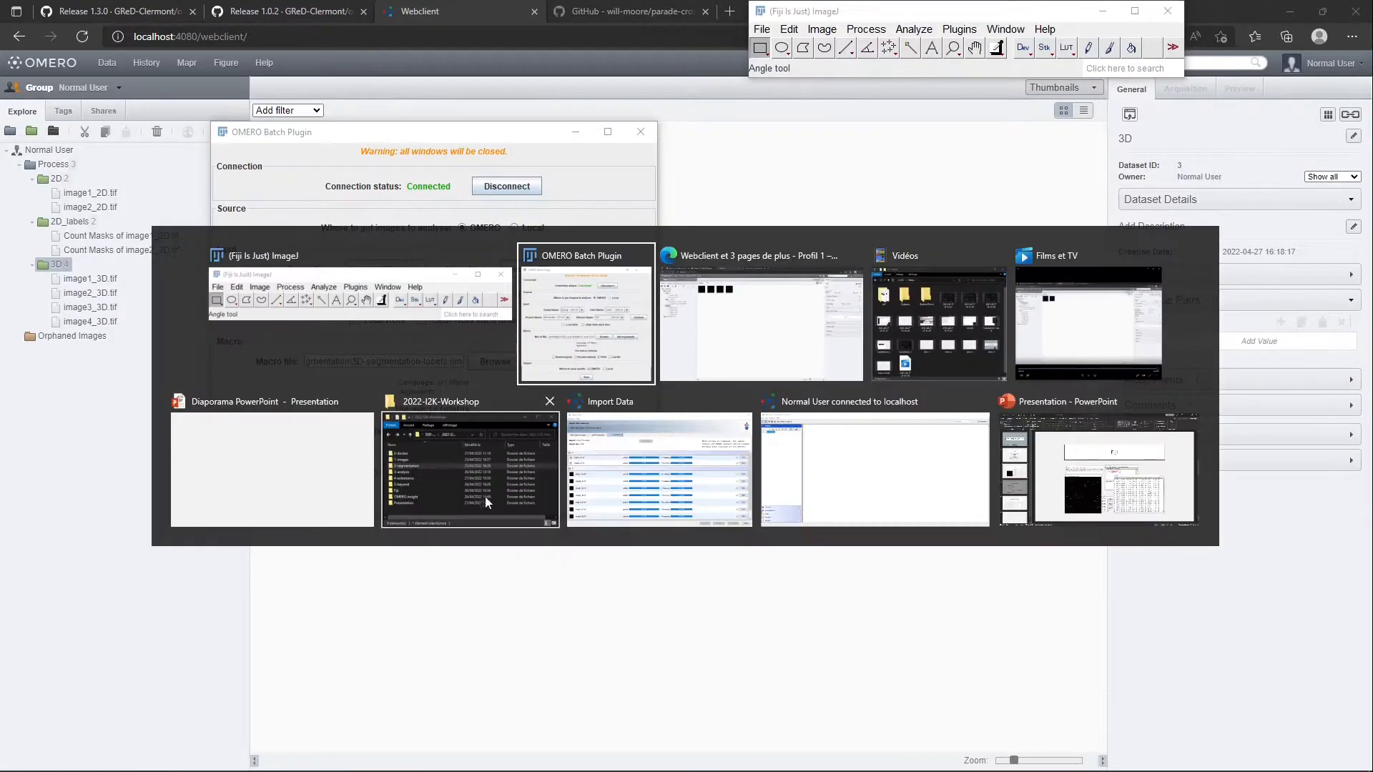
pyautogui.click(487, 504)
pyautogui.doubleClick(1002, 609)
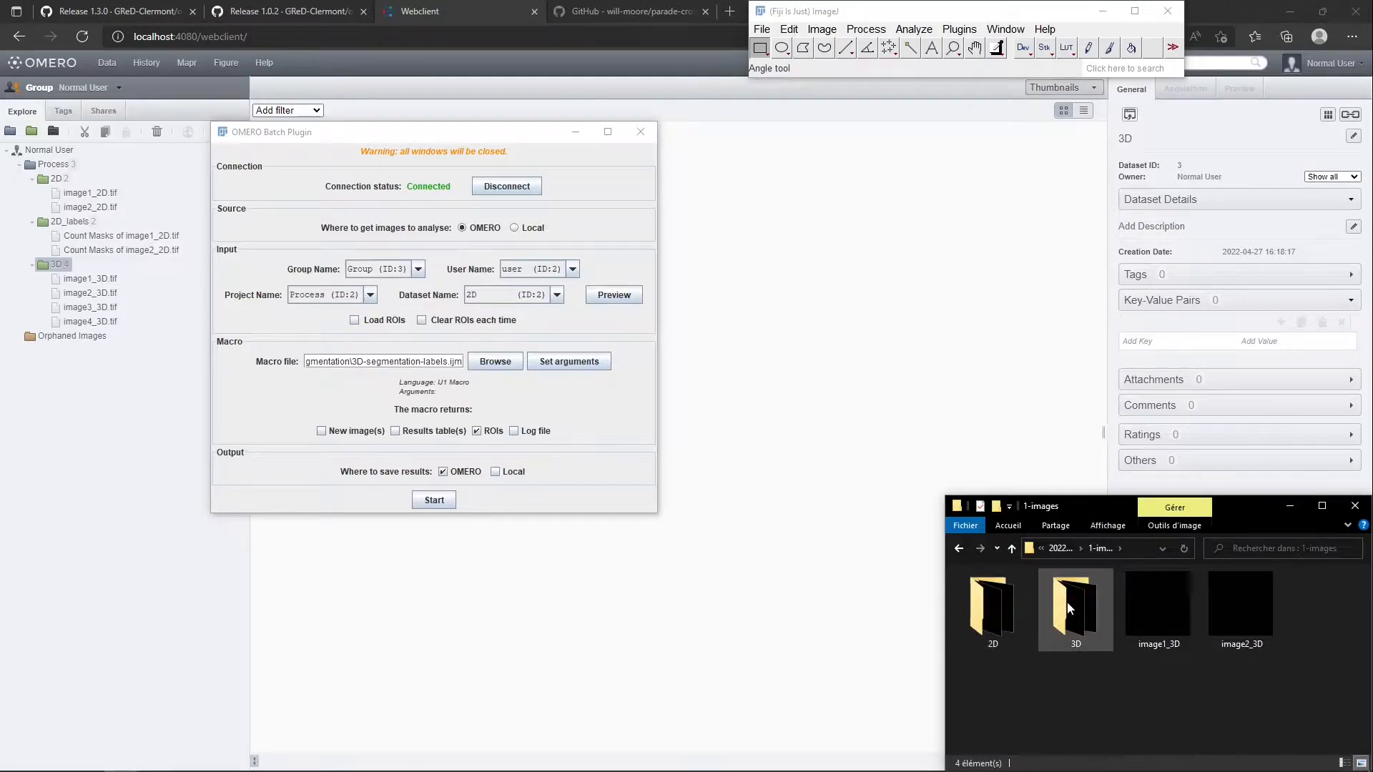
pyautogui.doubleClick(1067, 602)
pyautogui.moveTo(995, 600); pyautogui.dragTo(901, 36)
pyautogui.scroll(-11, 369, 454)
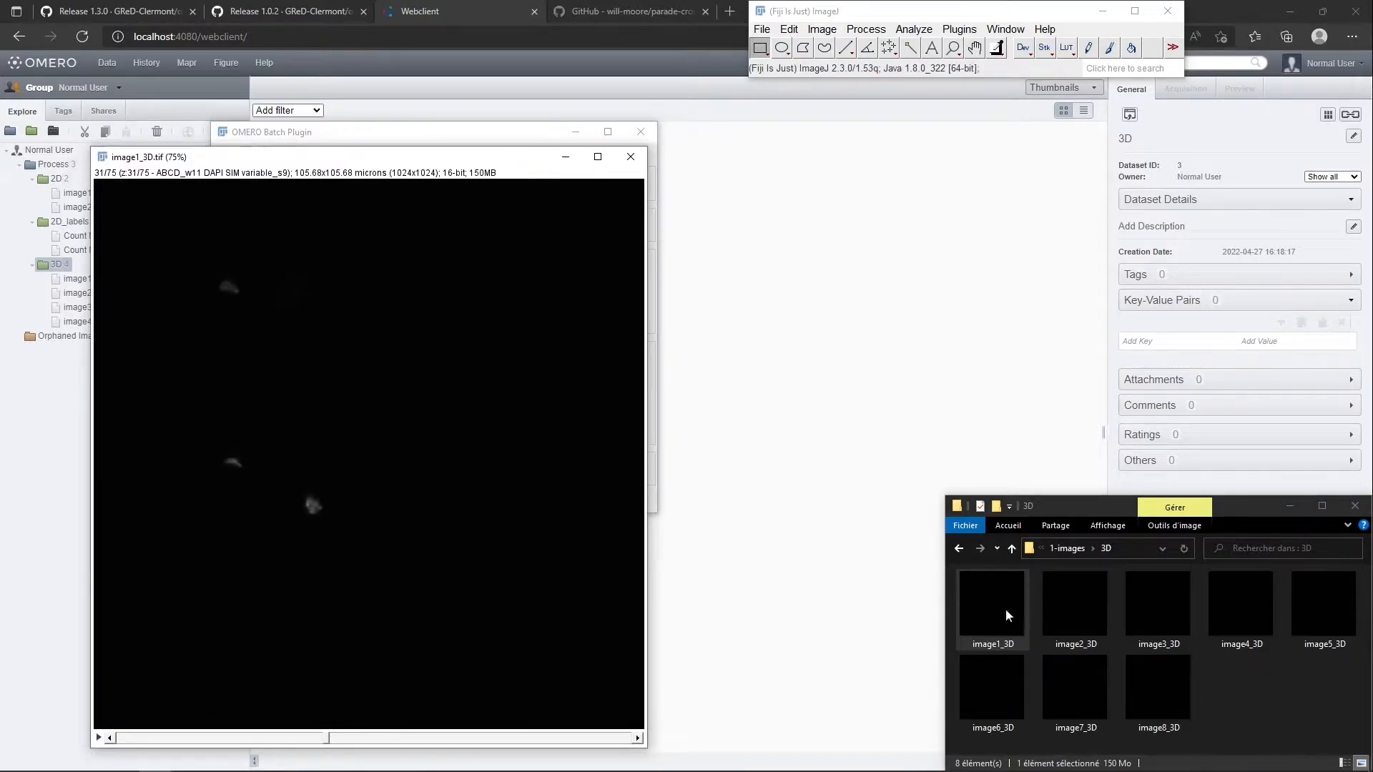
# Open 3D-segmentation-labels.ijm from the workshop's 2-segmentation folder in the Fiji macro editor
pyautogui.click(1242, 672)
pyautogui.hotkey('alt', 'Left')
pyautogui.hotkey('alt', 'Left')
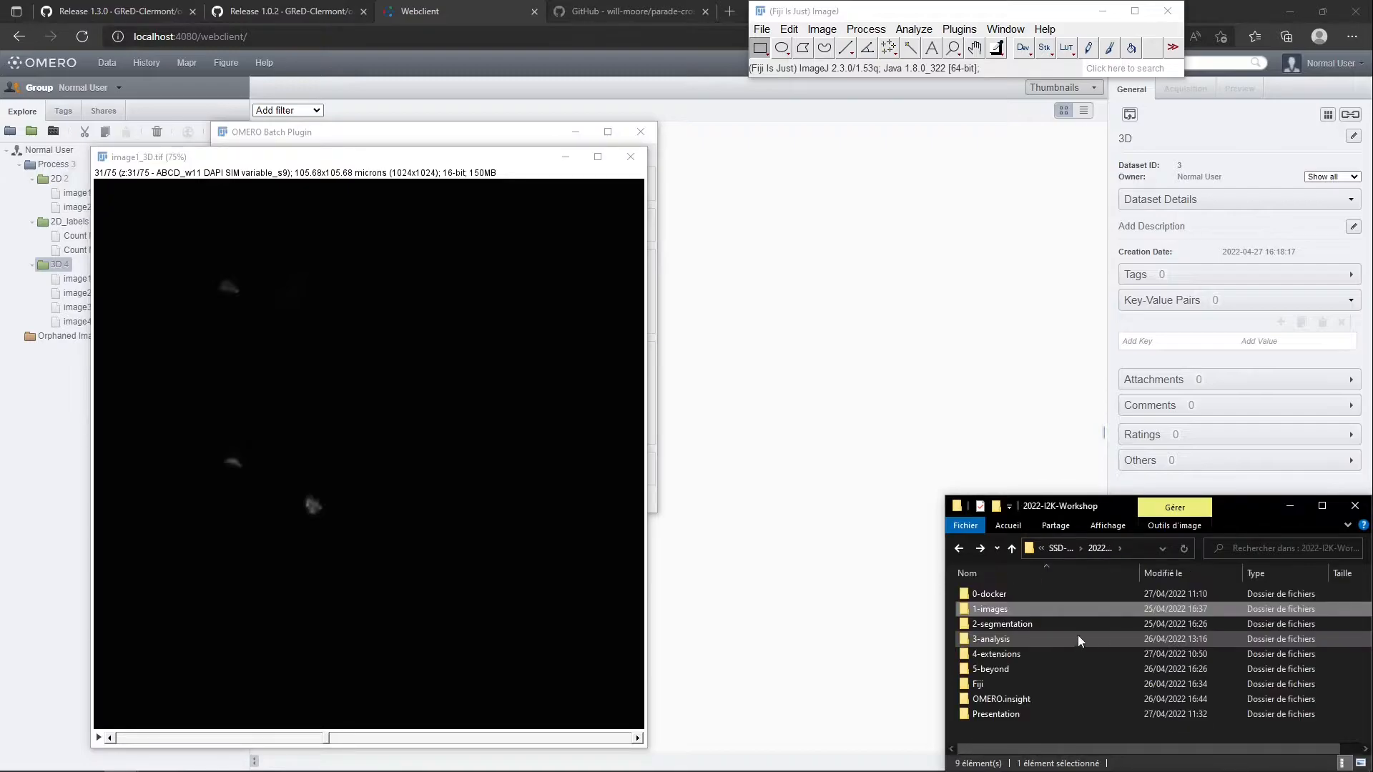
pyautogui.doubleClick(1032, 624)
pyautogui.moveTo(1004, 629); pyautogui.dragTo(979, 36)
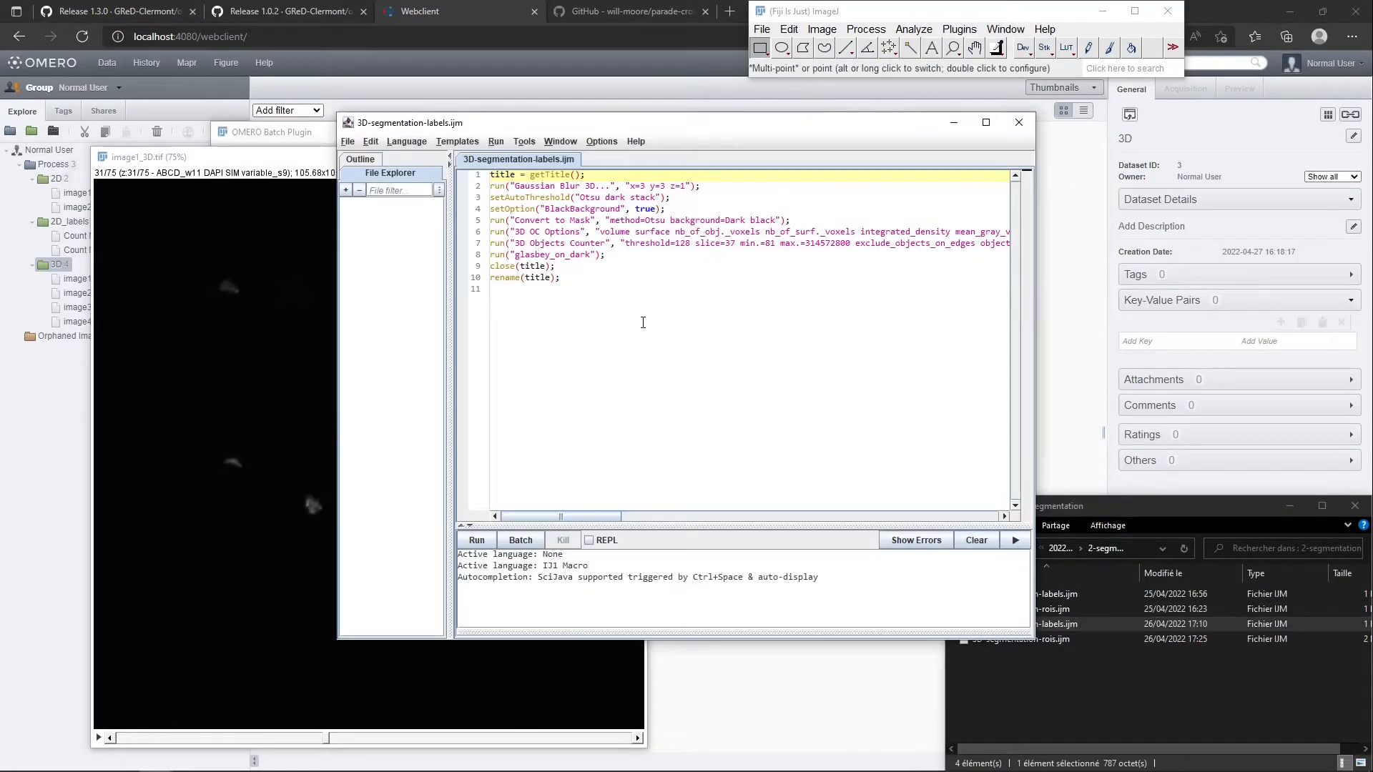
# Move the macro editor clear of the image and highlight the Gaussian blur, Otsu threshold and 3D Objects Counter commands
pyautogui.moveTo(539, 127); pyautogui.dragTo(834, 167)
pyautogui.moveTo(787, 226); pyautogui.dragTo(980, 228)
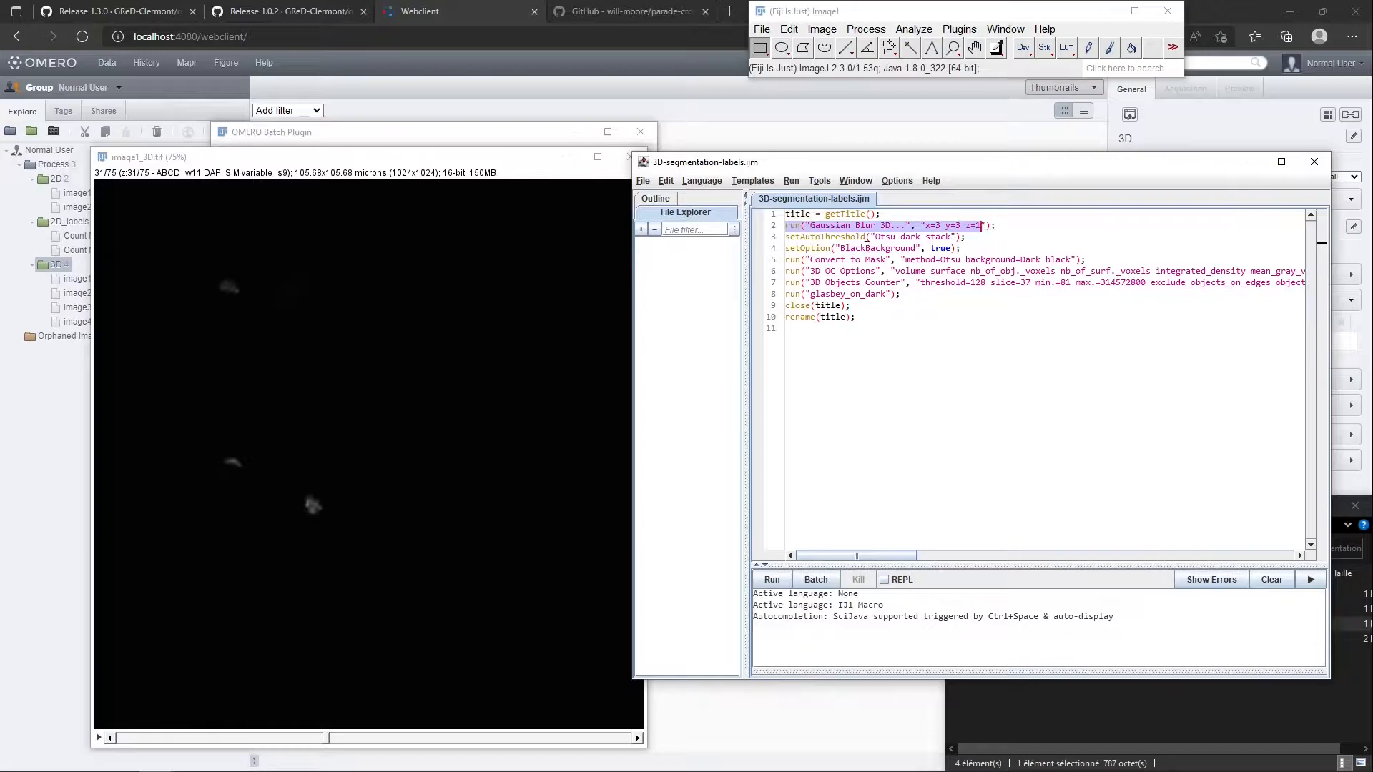
pyautogui.moveTo(863, 238); pyautogui.dragTo(906, 260)
pyautogui.click(872, 273)
pyautogui.moveTo(800, 270); pyautogui.dragTo(911, 284)
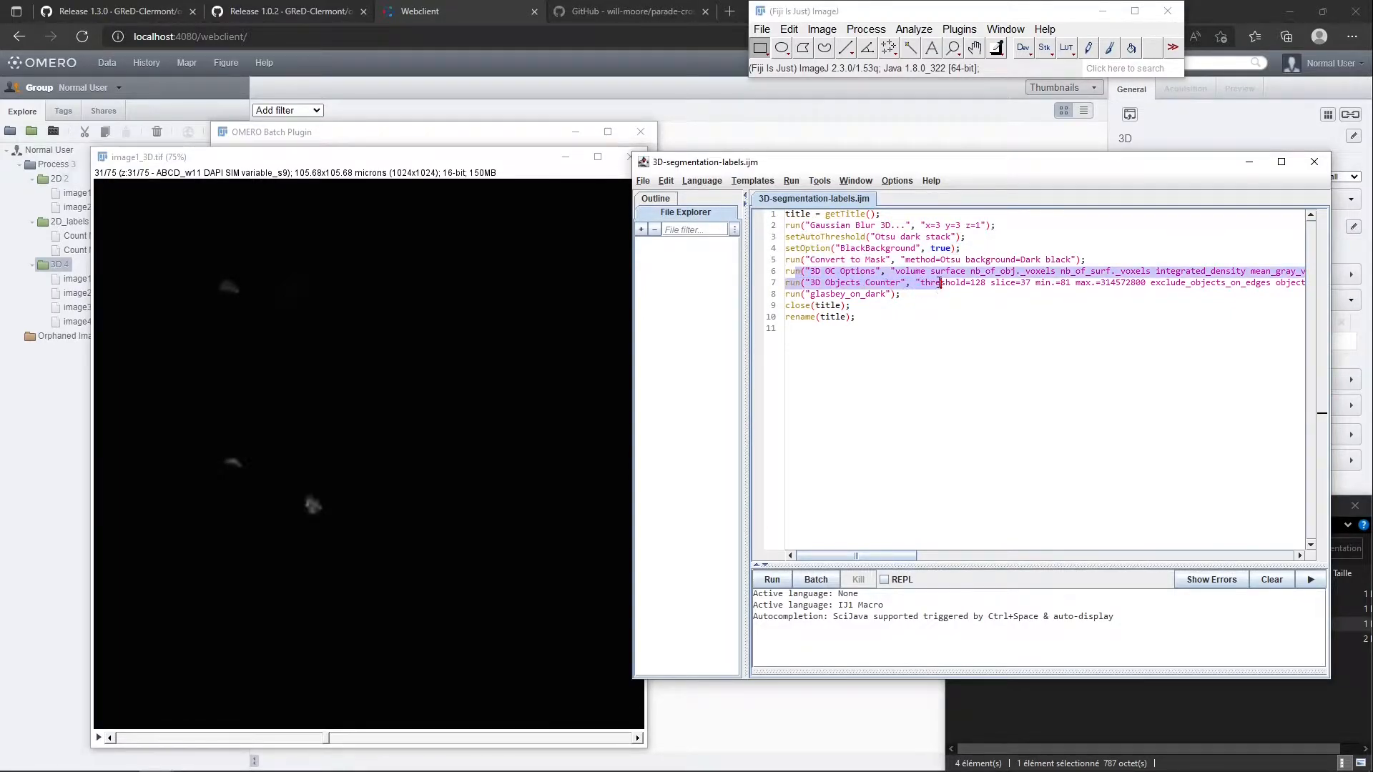
pyautogui.click(889, 370)
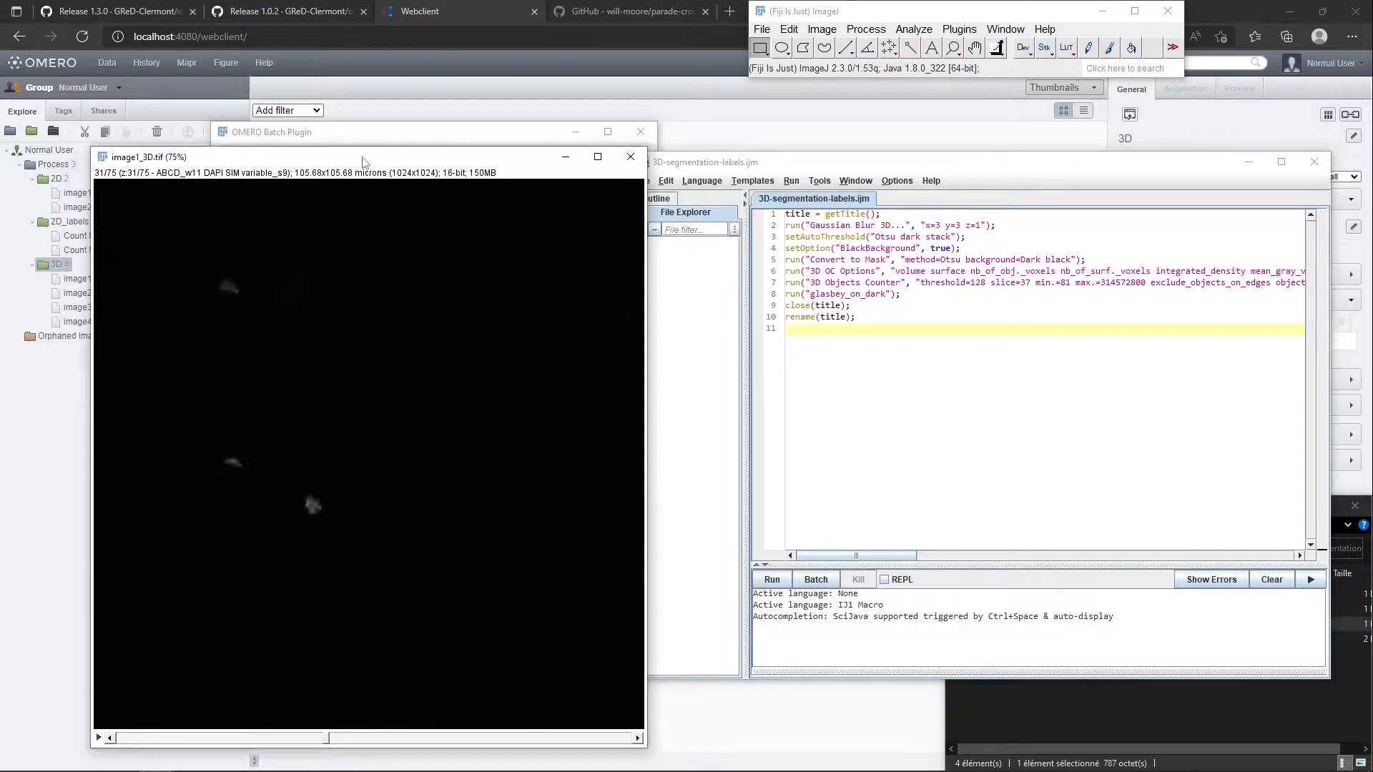
# Run 3D-segmentation-labels.ijm on image1_3D.tif and browse the slices of the resulting stack
pyautogui.click(779, 581)
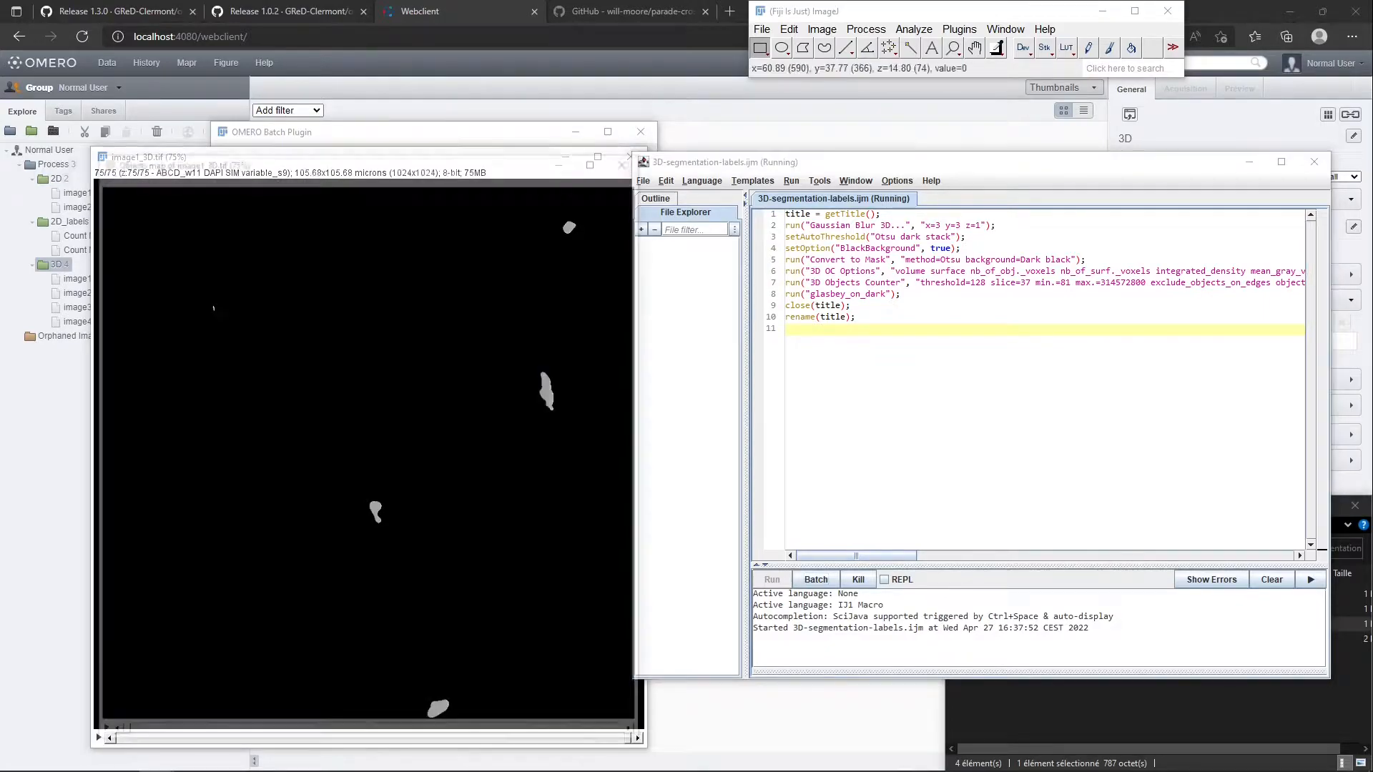
pyautogui.scroll(20, 288, 380)
pyautogui.scroll(20, 350, 450)
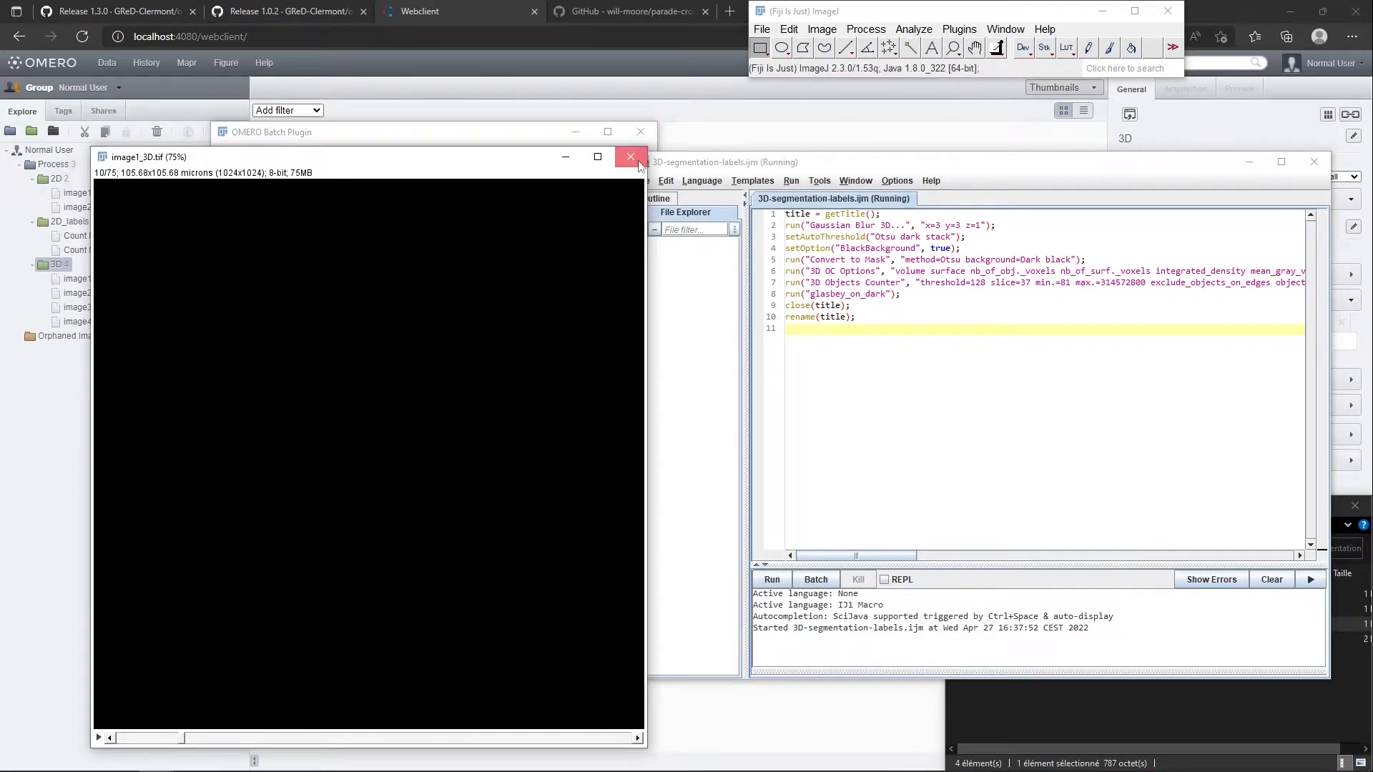
# Close the processed image1_3D.tif and the macro editor
pyautogui.click(631, 157)
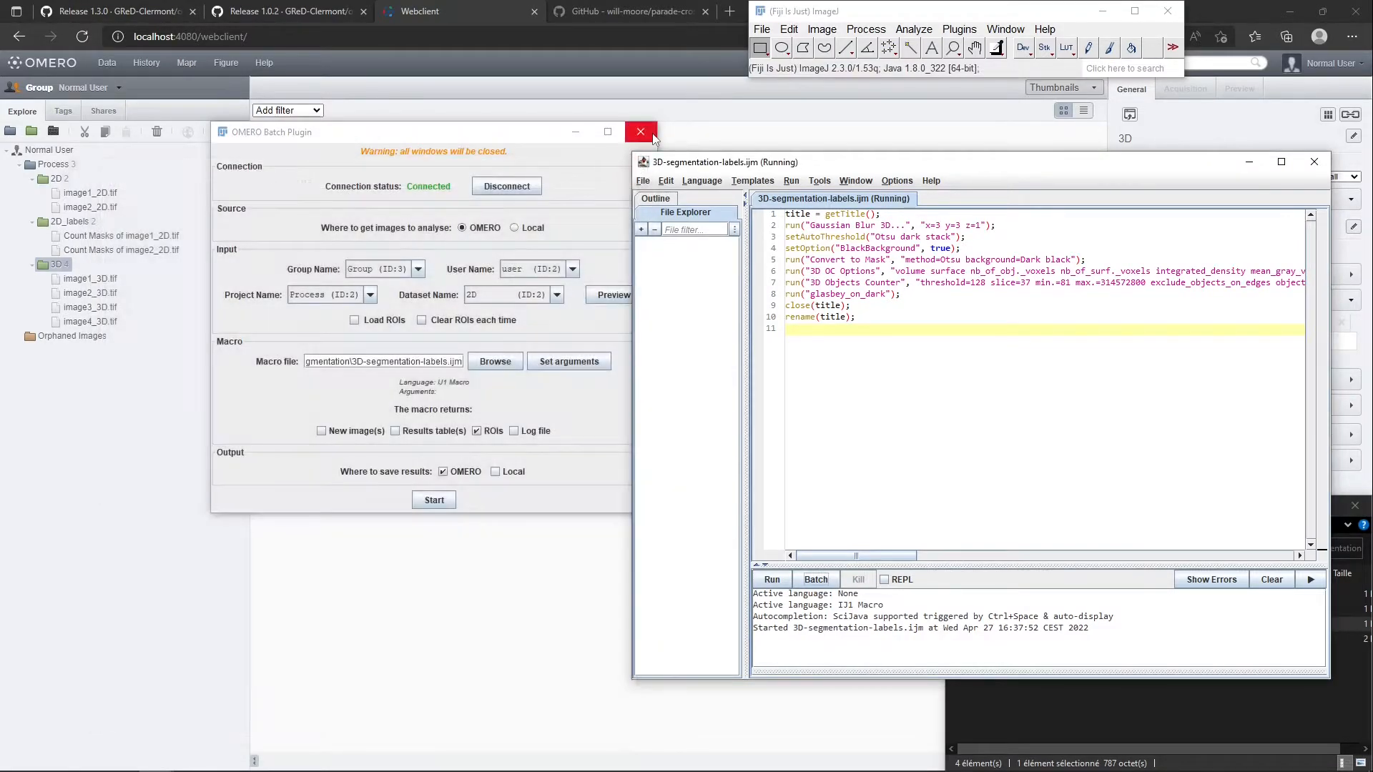
pyautogui.click(1313, 161)
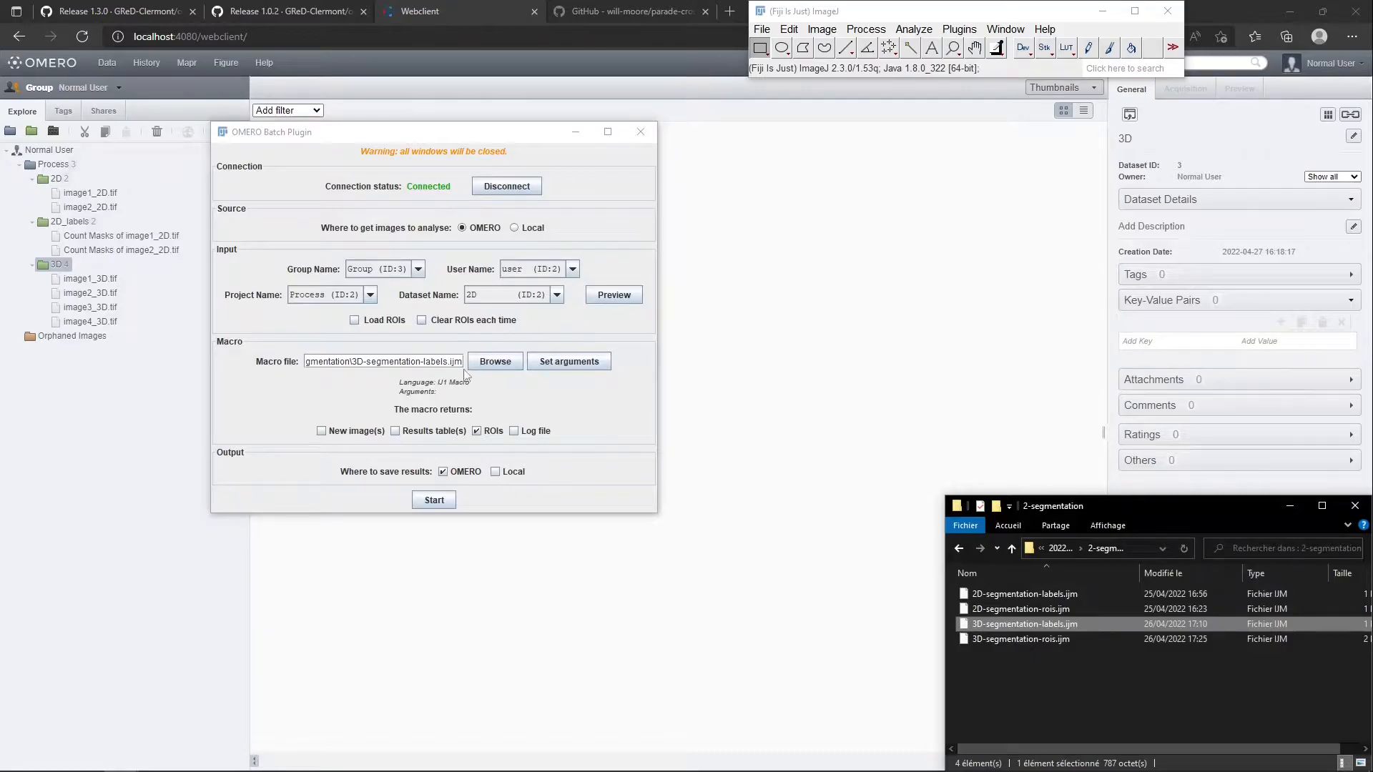
# Make the batch return new images instead of ROIs, saved with the suffix _labels in a new dataset named 3D_labels
pyautogui.moveTo(355, 361); pyautogui.dragTo(414, 363)
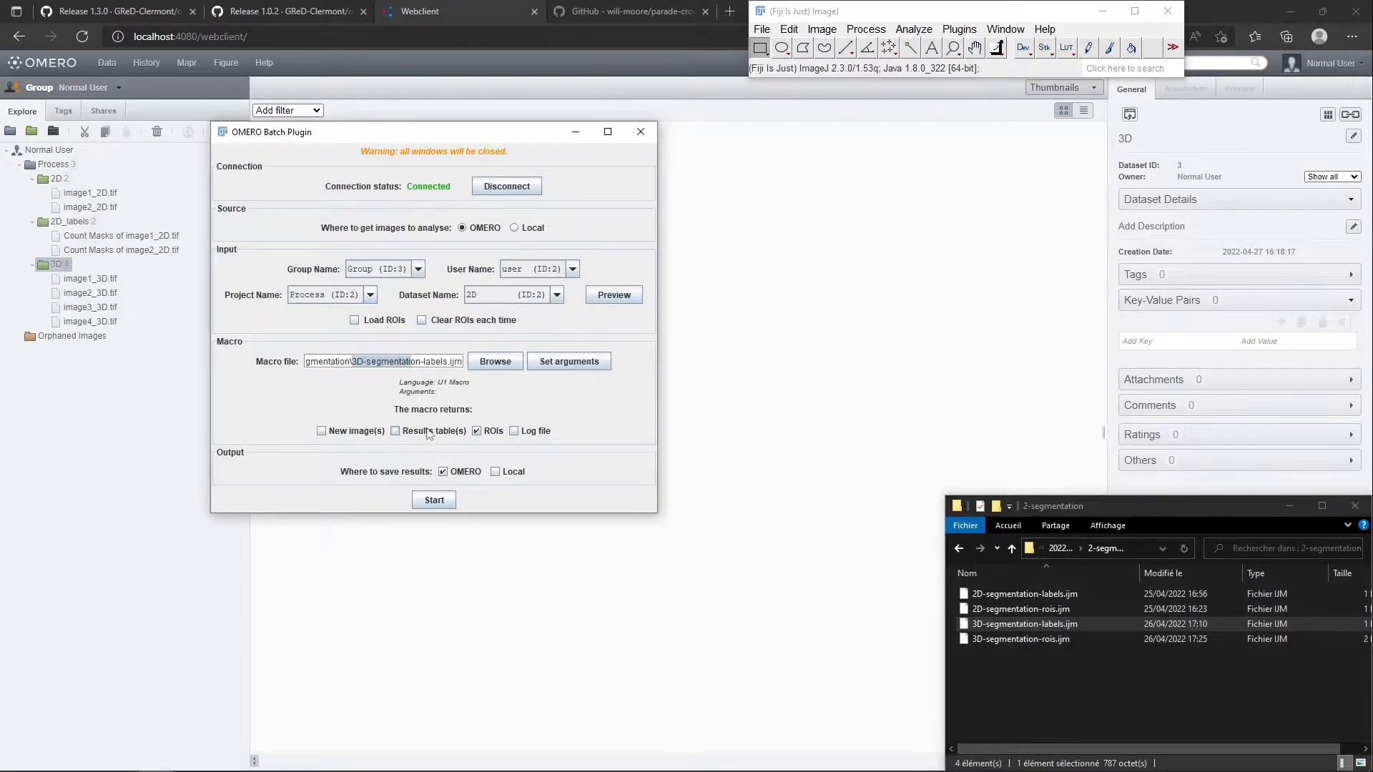
pyautogui.click(354, 431)
pyautogui.click(478, 431)
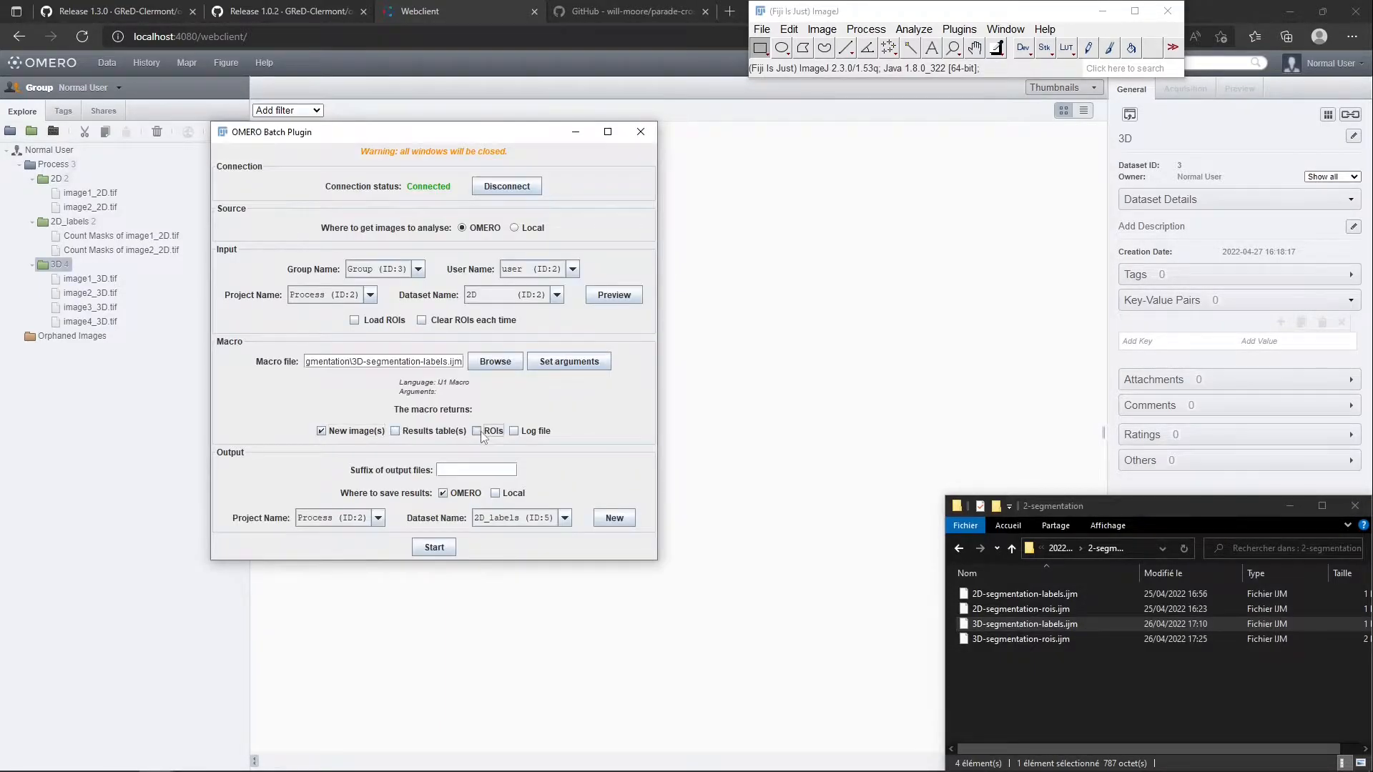
pyautogui.click(614, 517)
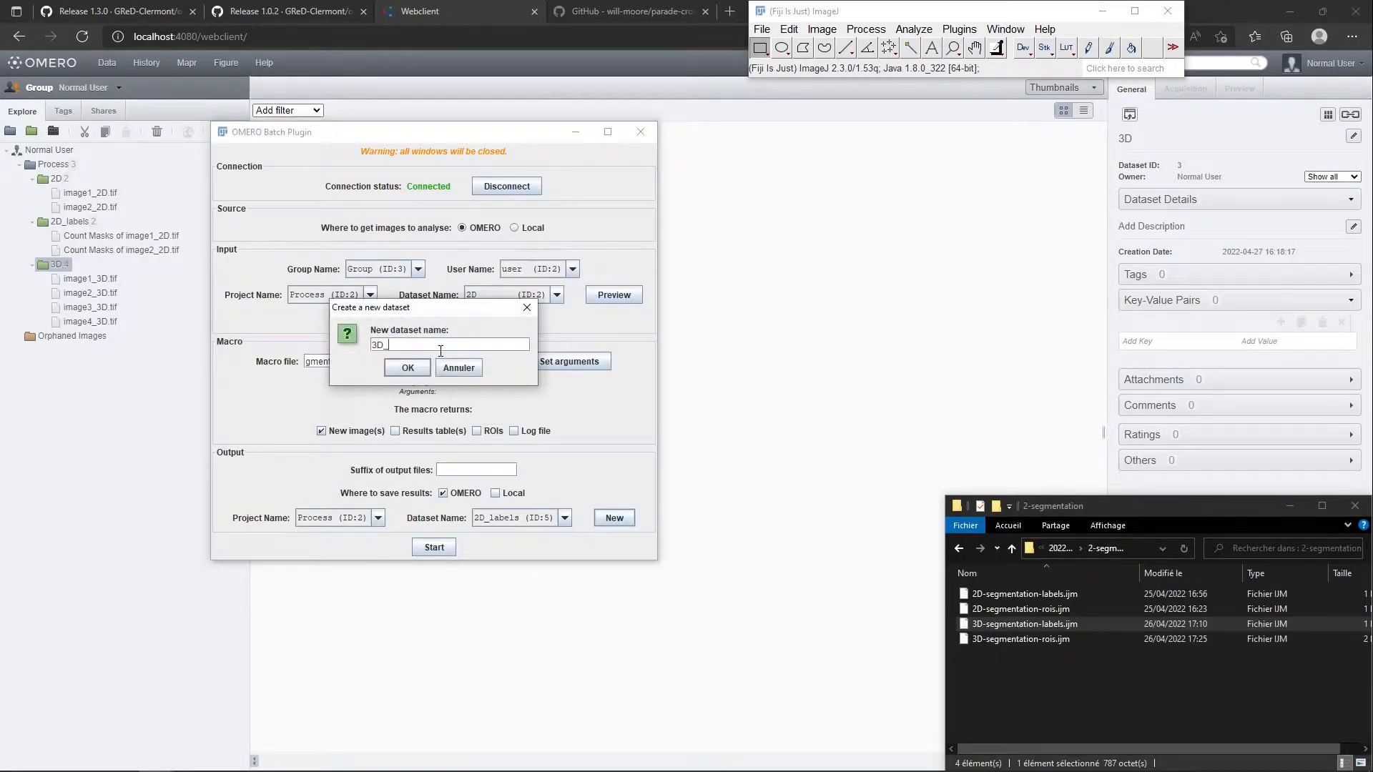
pyautogui.press('Return')
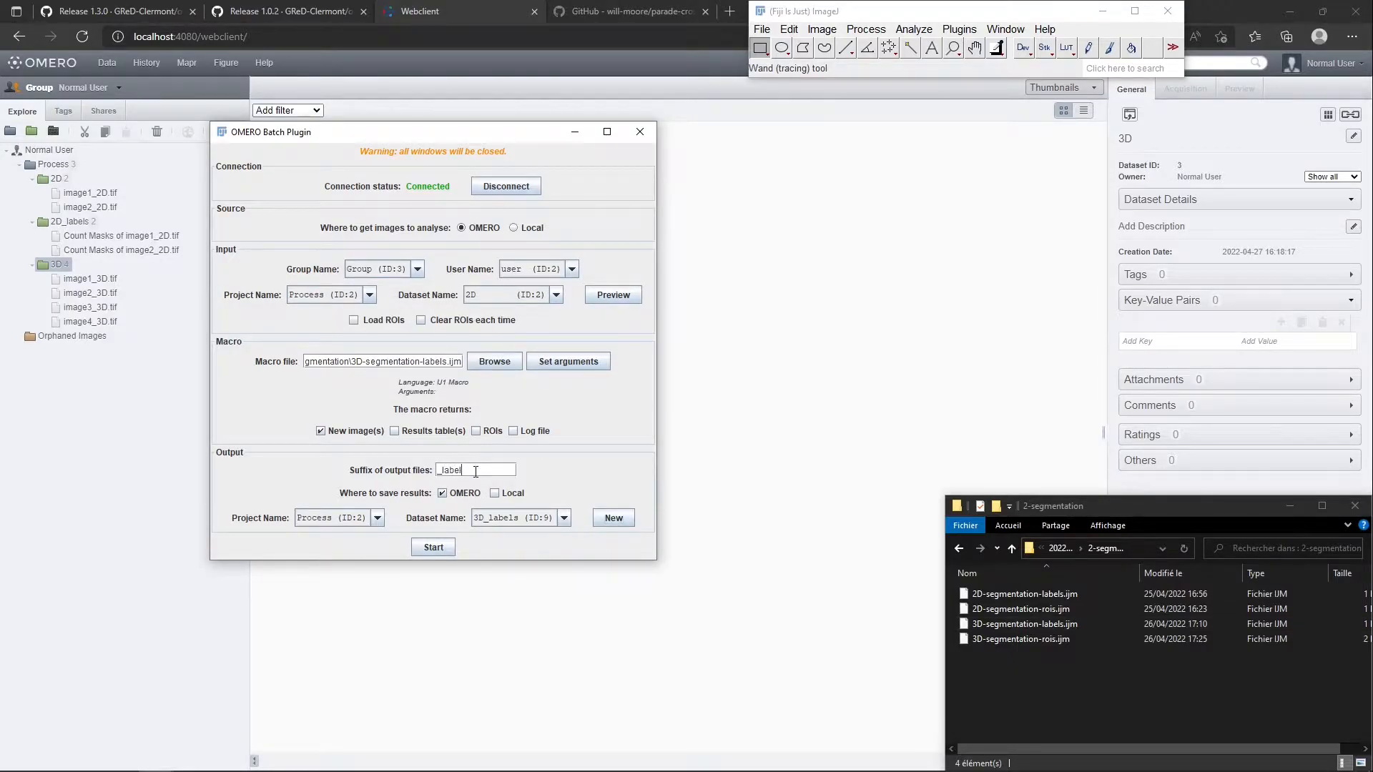
# Select 3D as the input dataset and run the batch, closing the completion message and the console
pyautogui.click(493, 297)
pyautogui.click(509, 339)
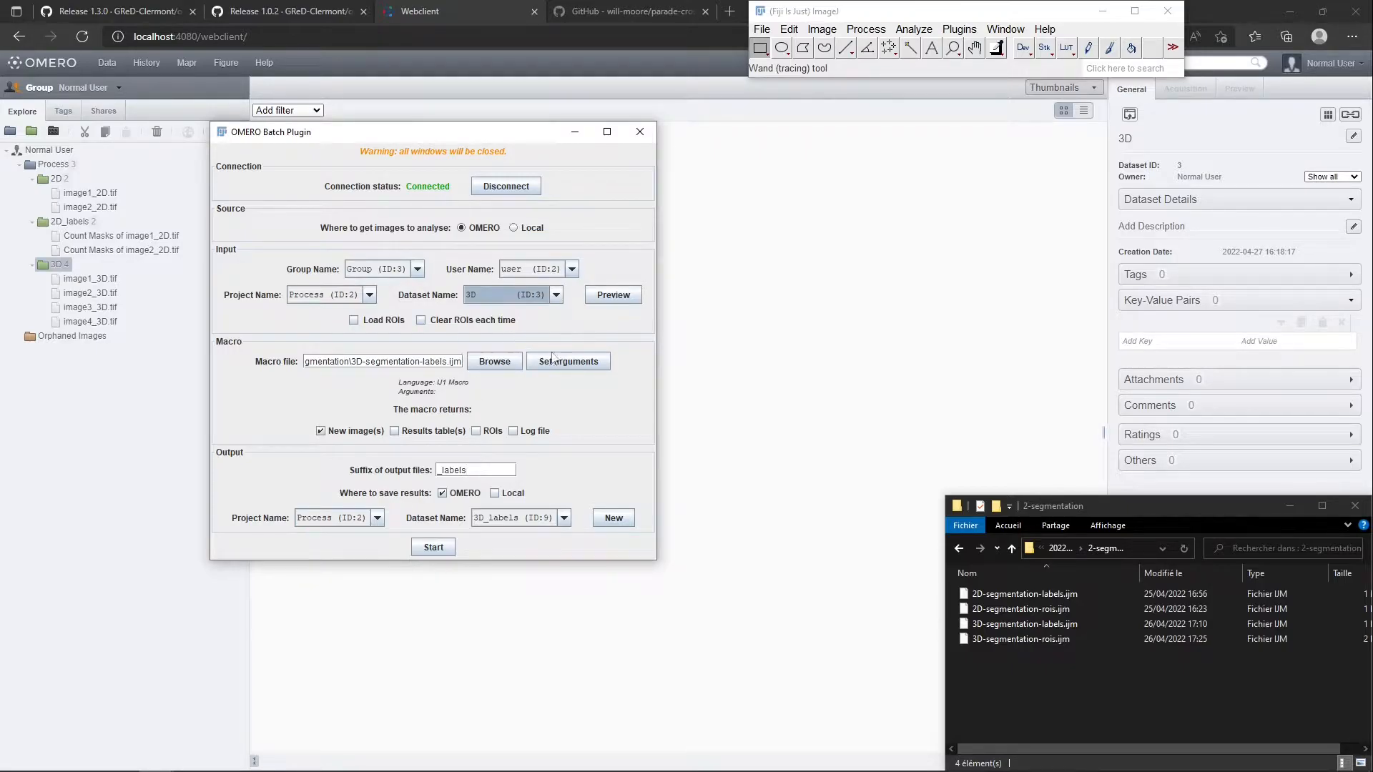
pyautogui.click(434, 549)
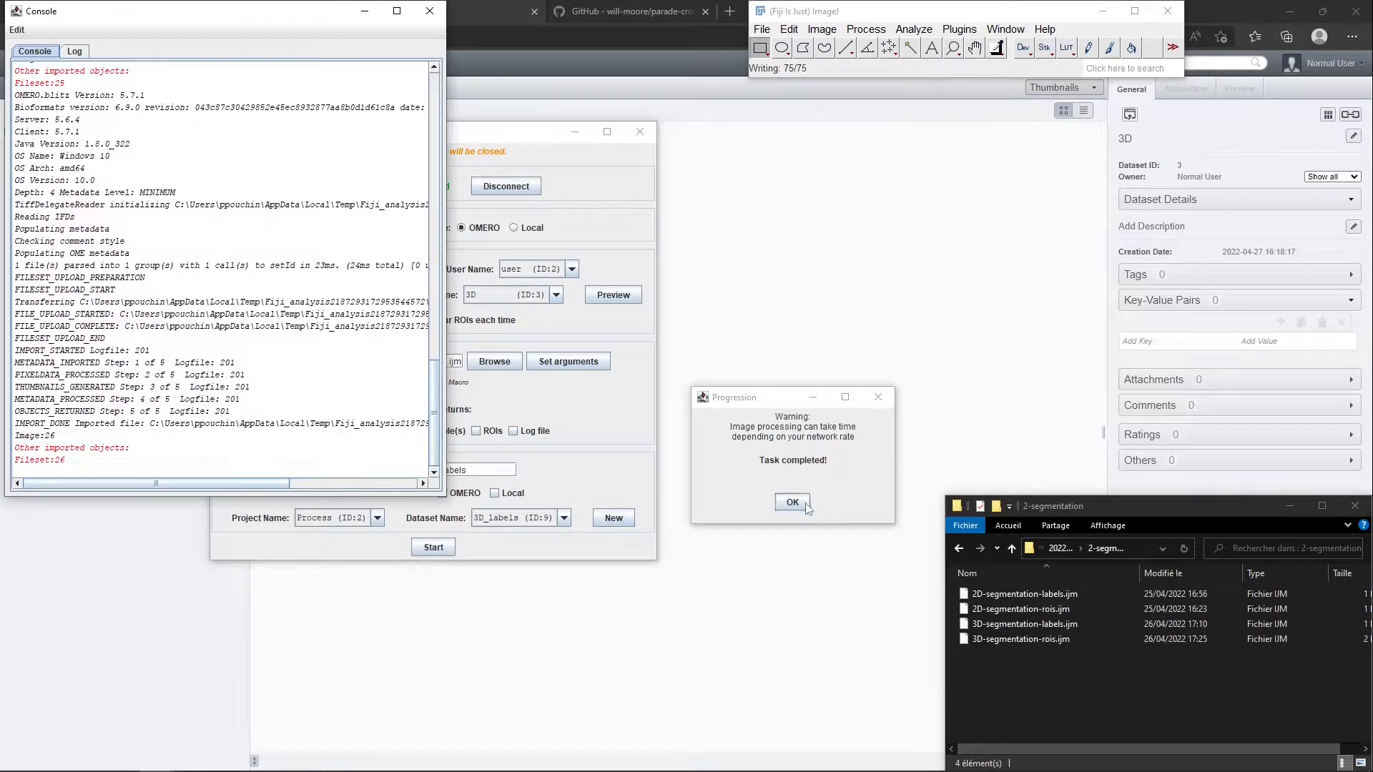
pyautogui.click(804, 503)
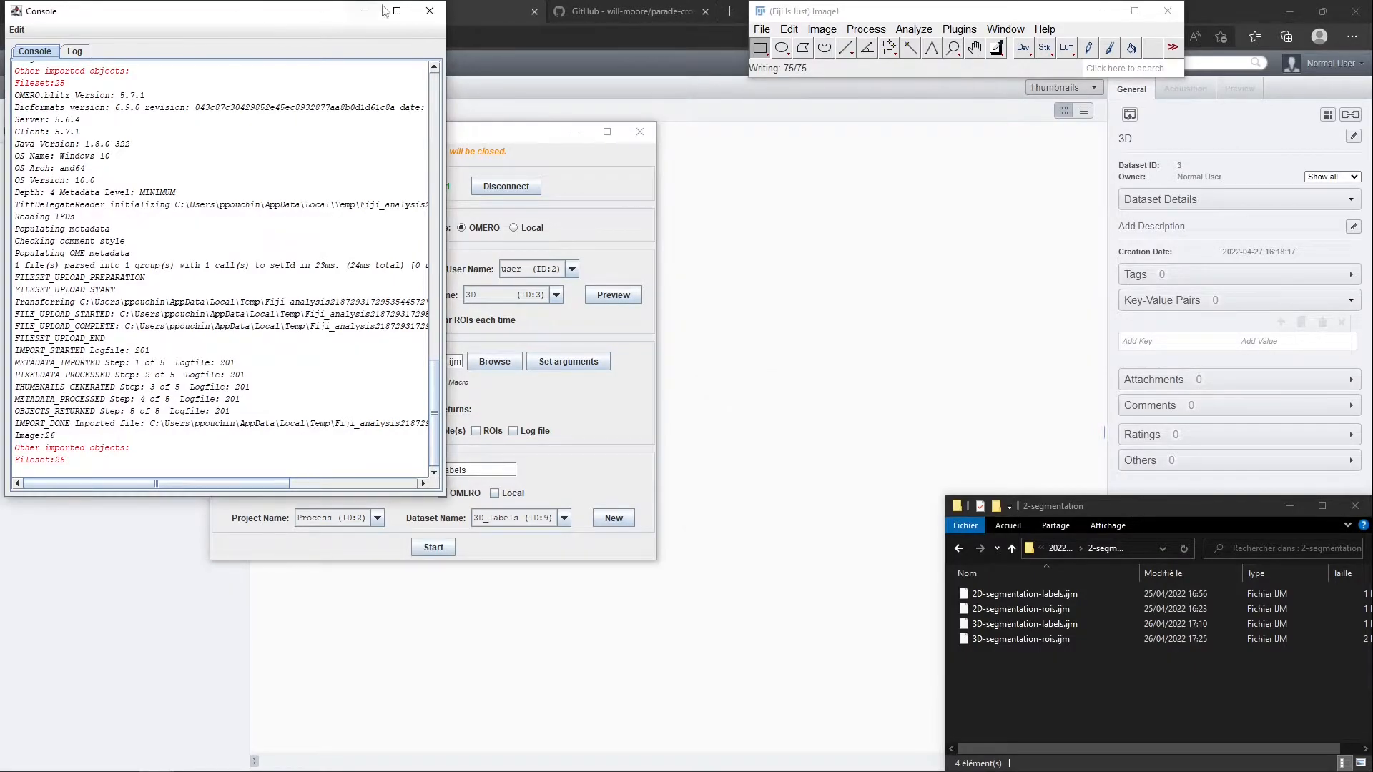
pyautogui.click(429, 10)
# Refresh the data tree in the OMERO web client and open image1_3D_labels.tif from the 3D_labels dataset in the viewer
pyautogui.click(811, 193)
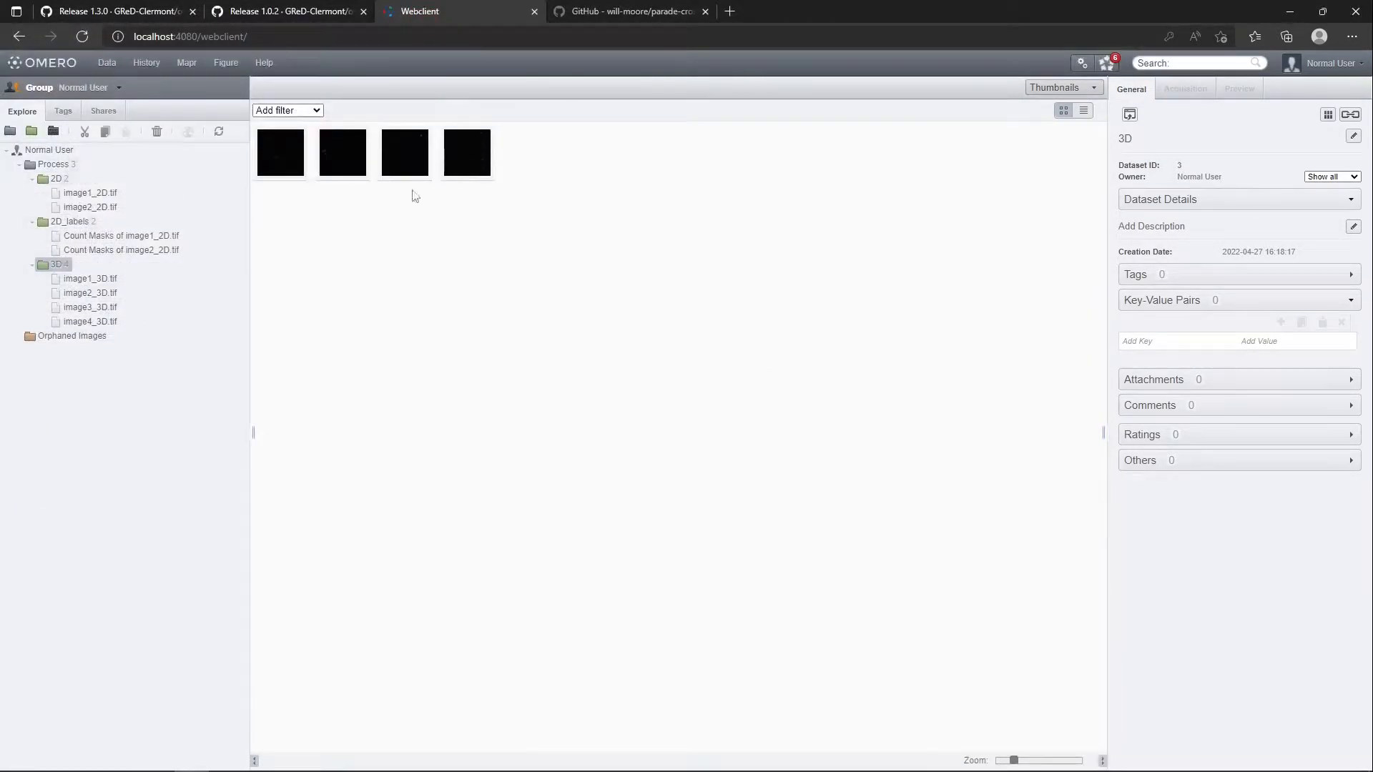
pyautogui.click(220, 132)
pyautogui.click(70, 336)
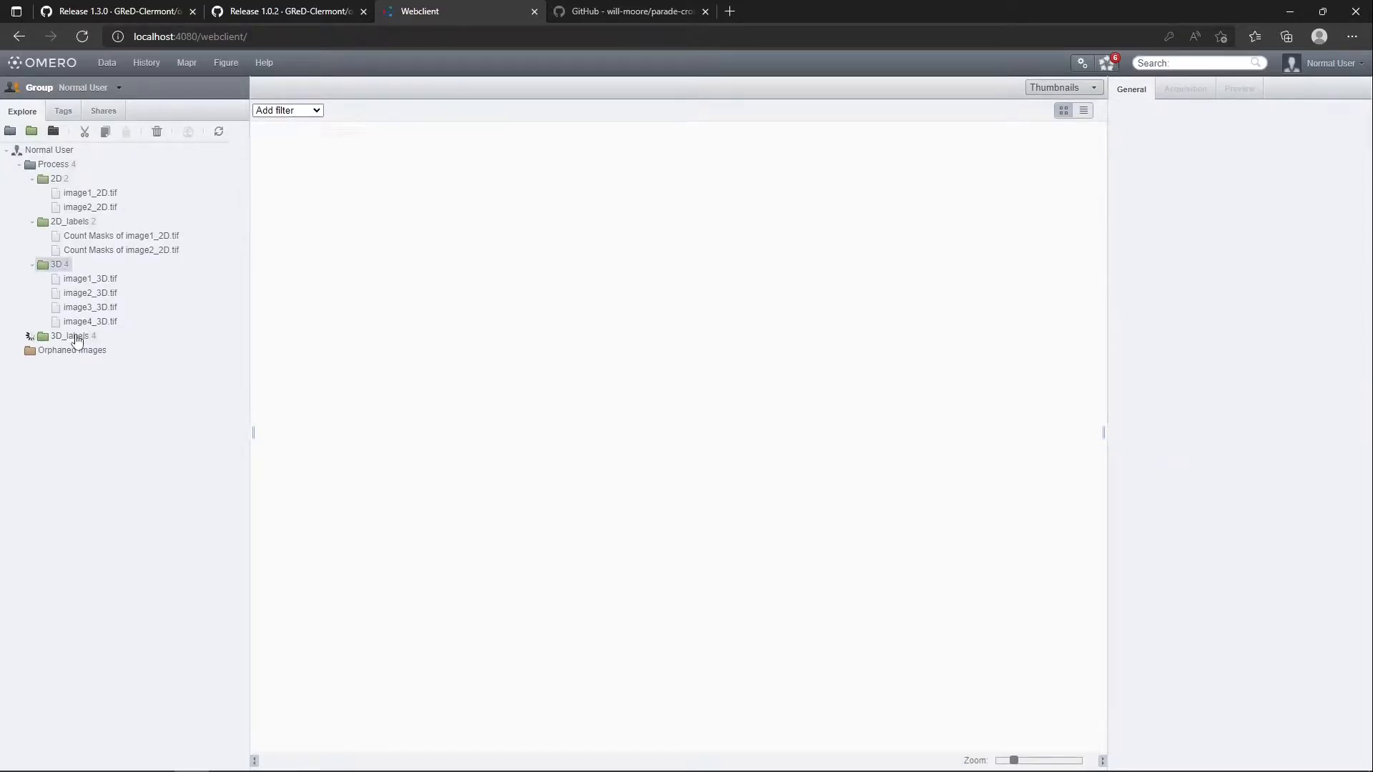
pyautogui.doubleClick(280, 153)
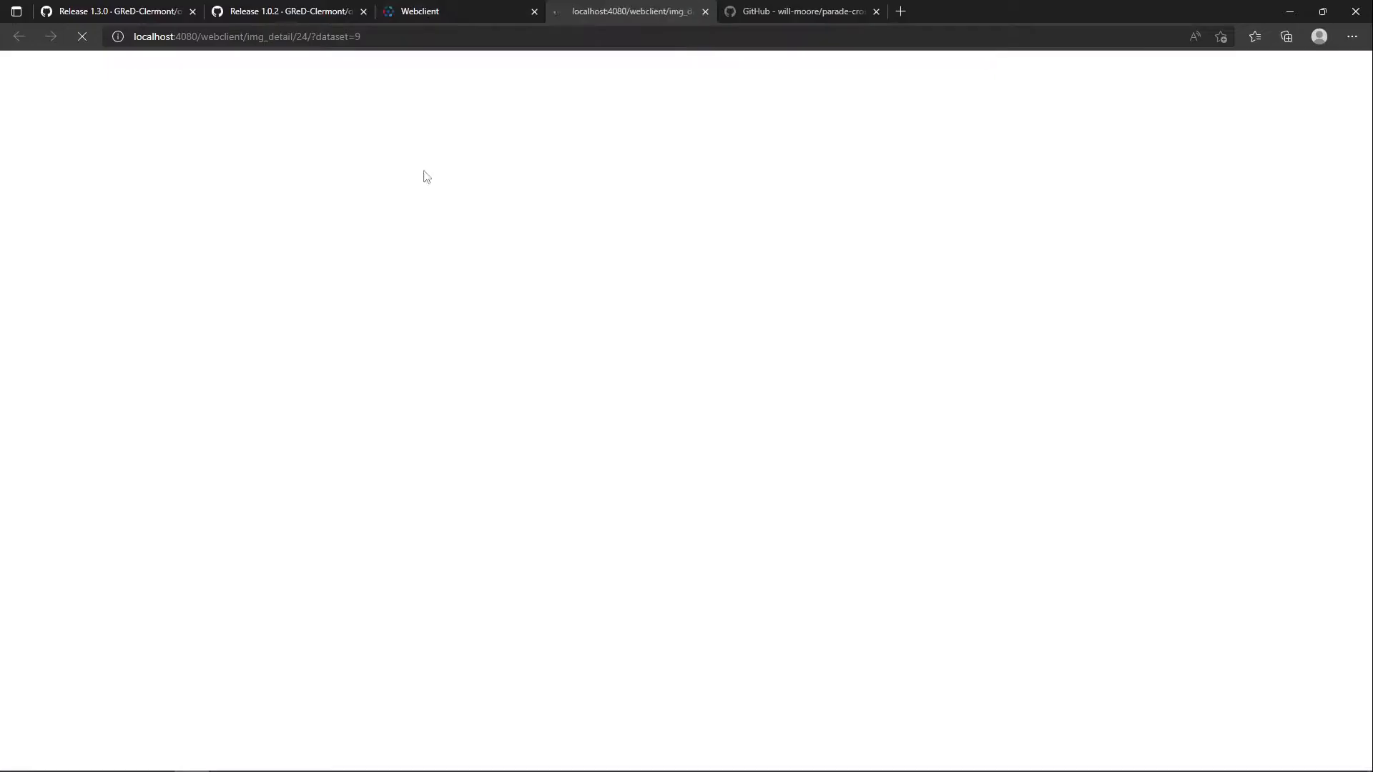
# Apply a multicolour lookup table to the channel of image1_3D_labels.tif so each label has a distinct colour
pyautogui.click(1174, 177)
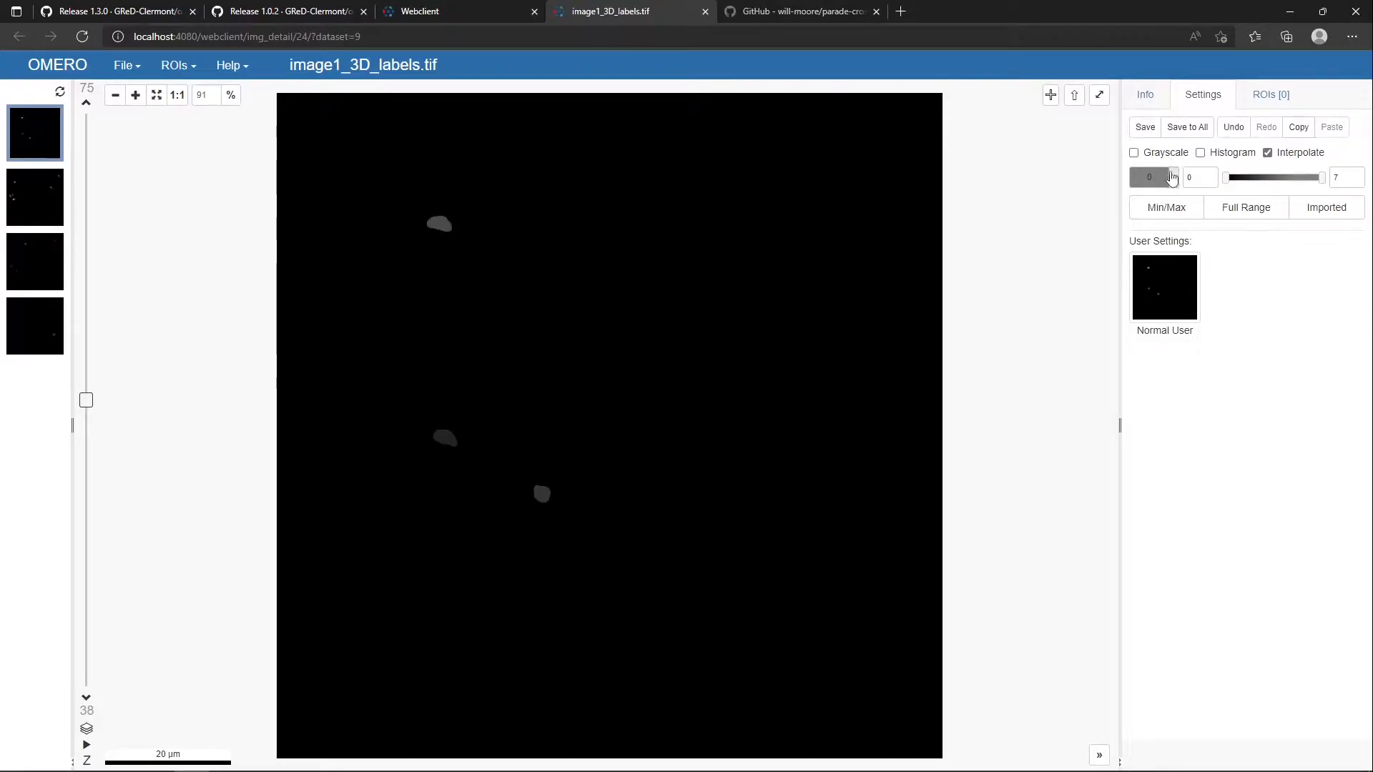
pyautogui.scroll(-4, 1189, 279)
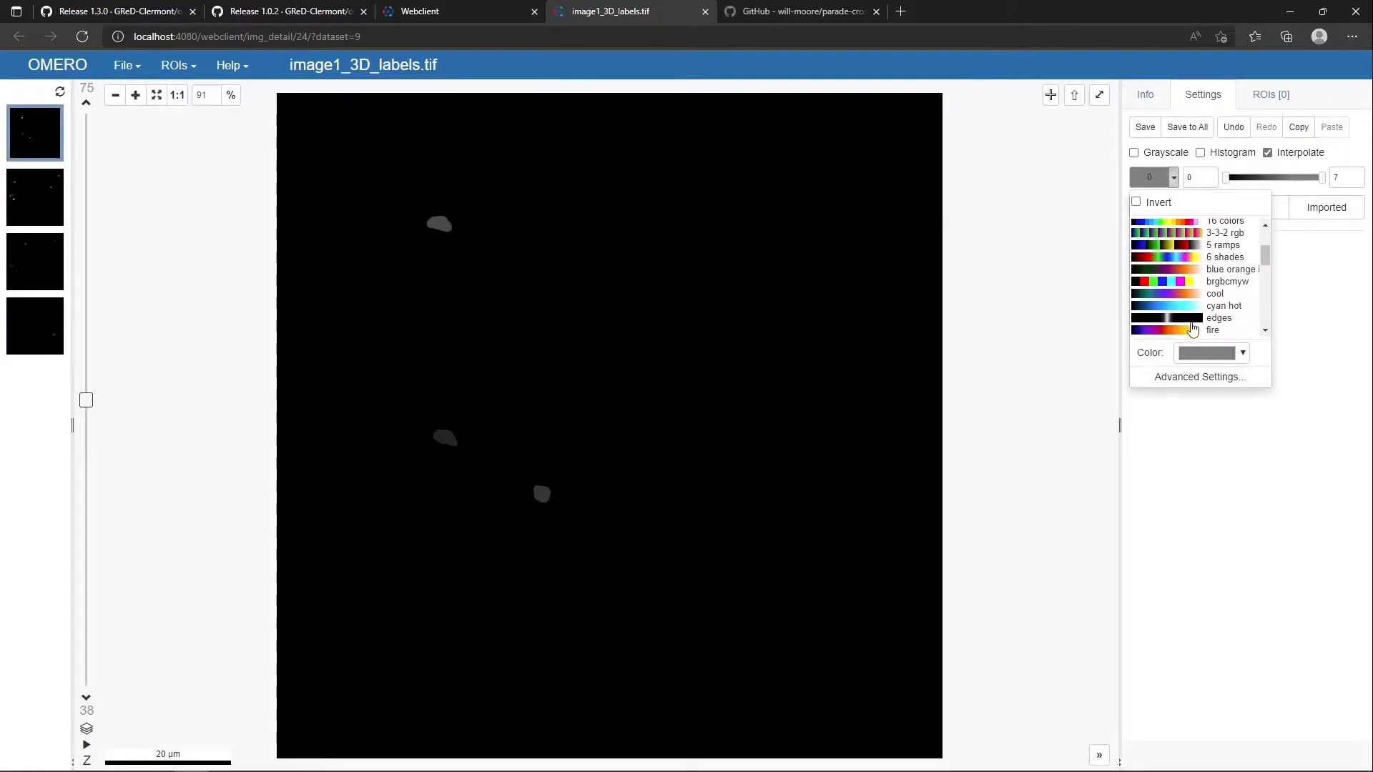
pyautogui.click(1198, 331)
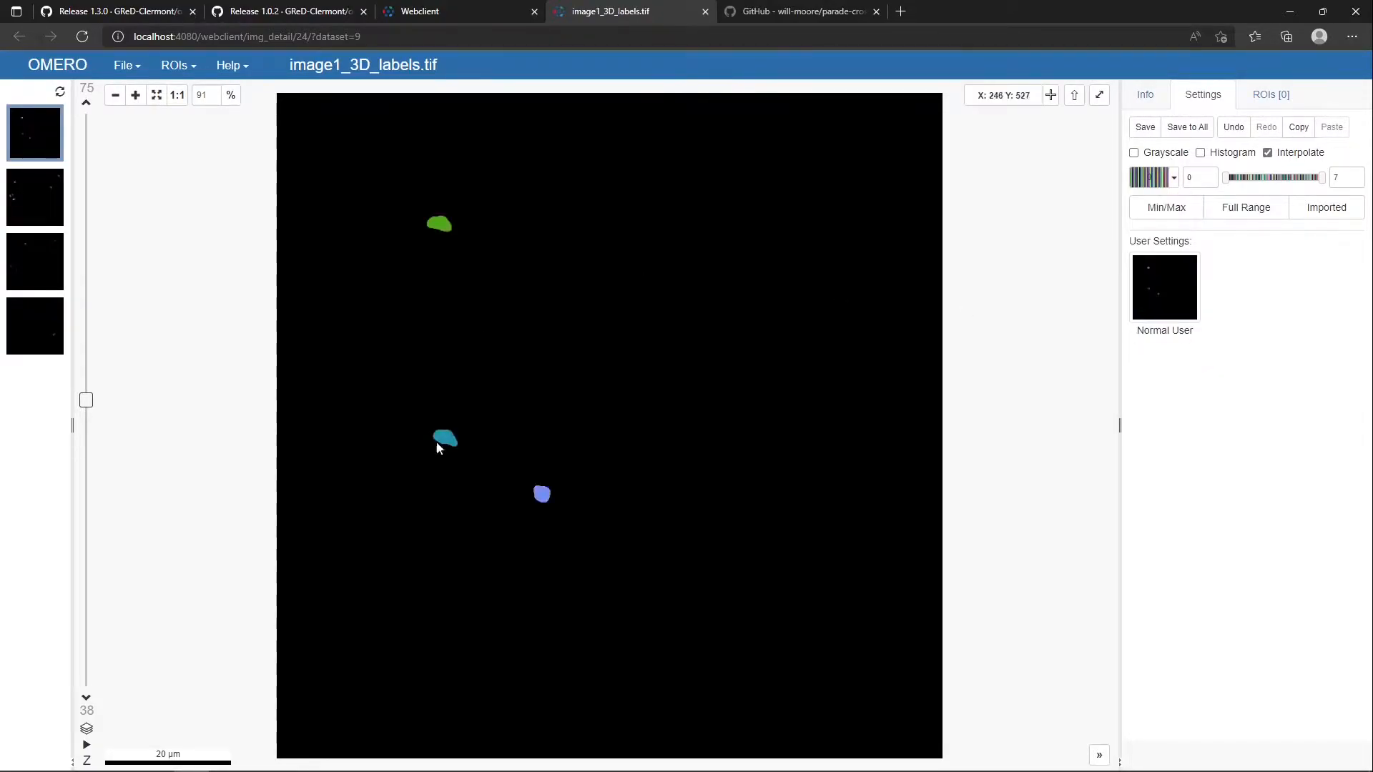
# Inspect the labels on another Z slice of image1_3D_labels.tif and close the image viewer
pyautogui.moveTo(86, 404); pyautogui.dragTo(87, 223)
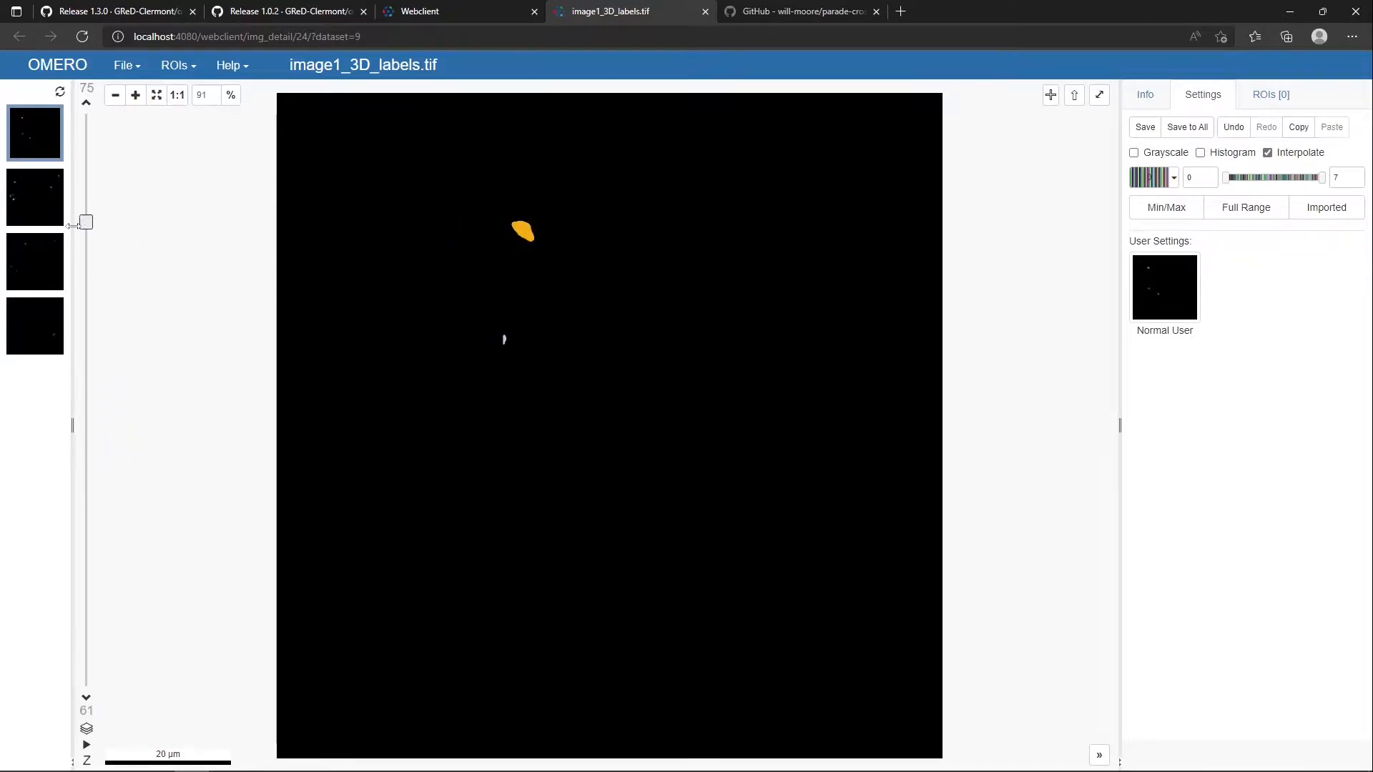
pyautogui.click(705, 12)
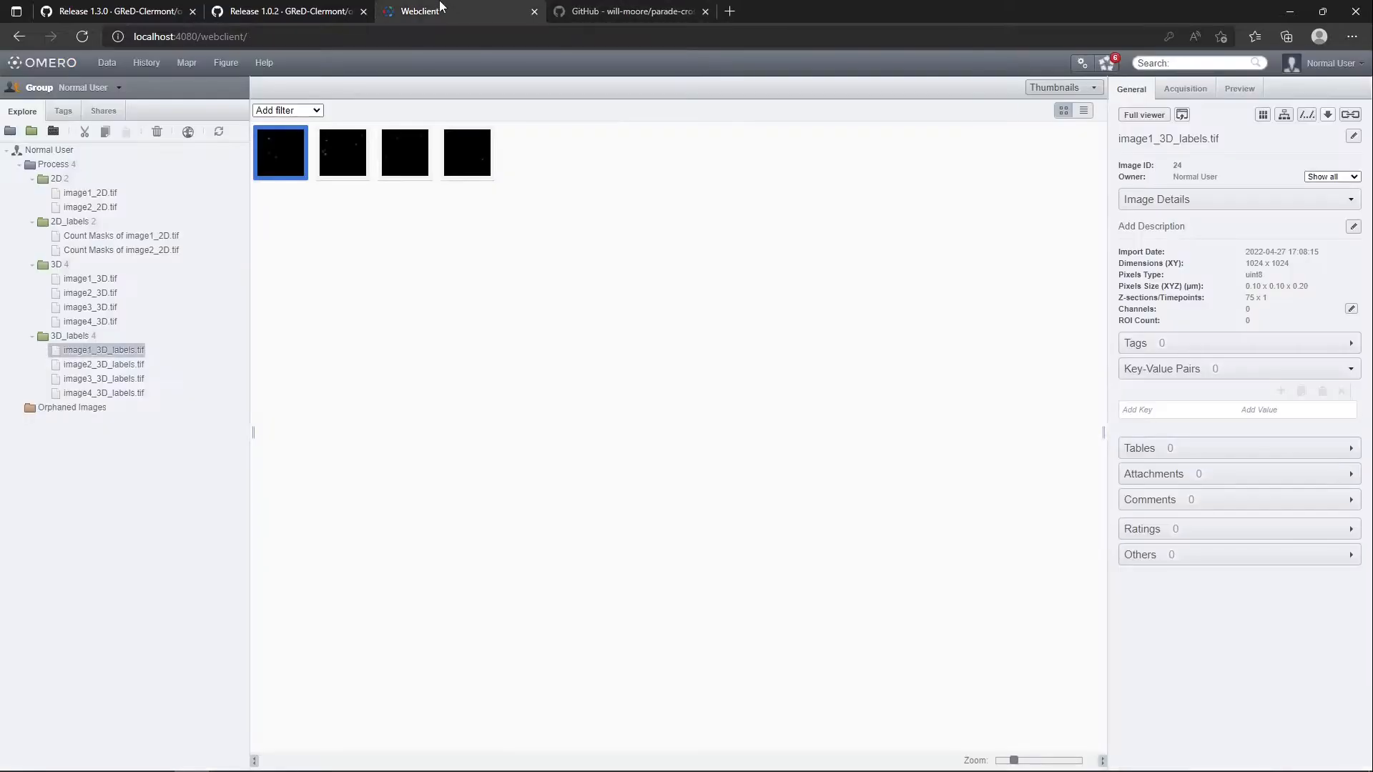
# Delete image3_3D.tif and image4_3D.tif from the 3D dataset
pyautogui.click(103, 323)
pyautogui.keyDown('shift'); pyautogui.click(100, 308); pyautogui.keyUp('shift')
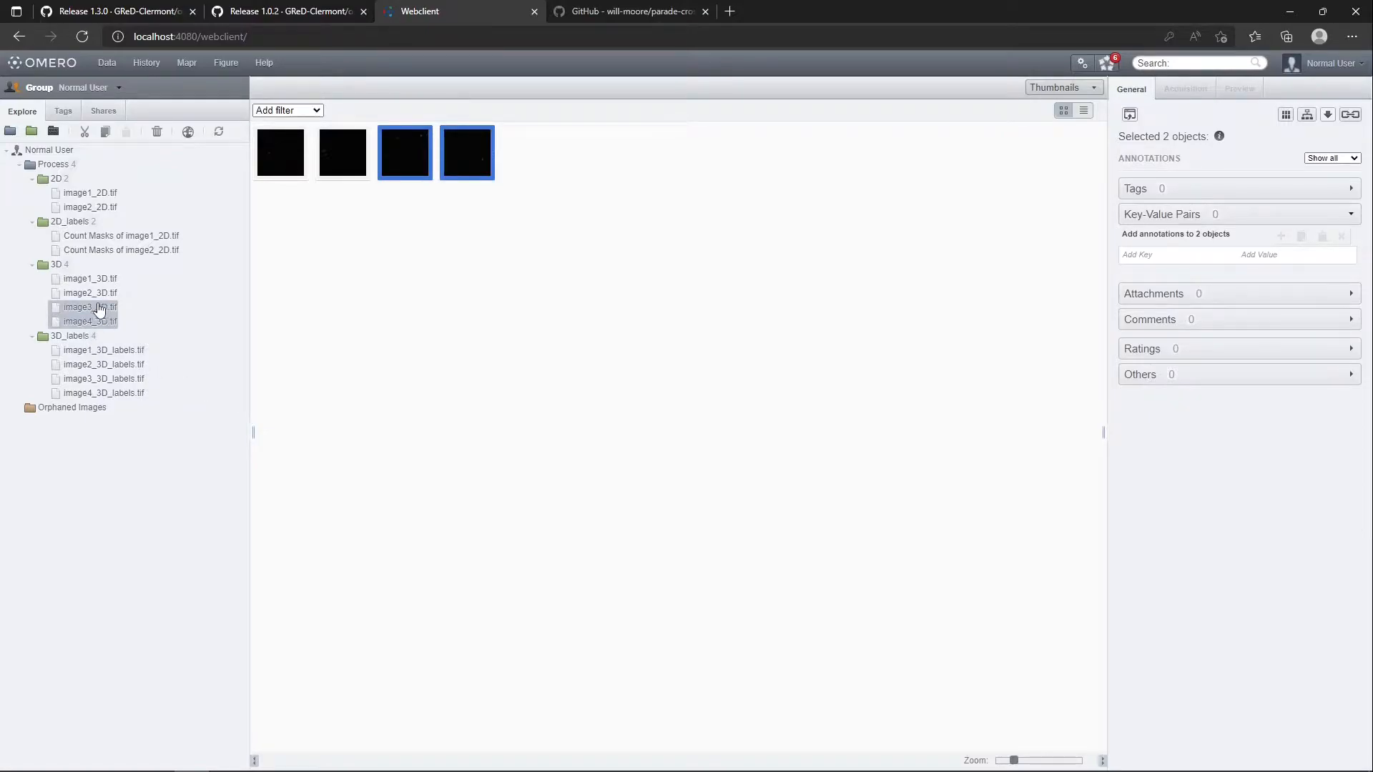
pyautogui.click(157, 132)
pyautogui.click(784, 466)
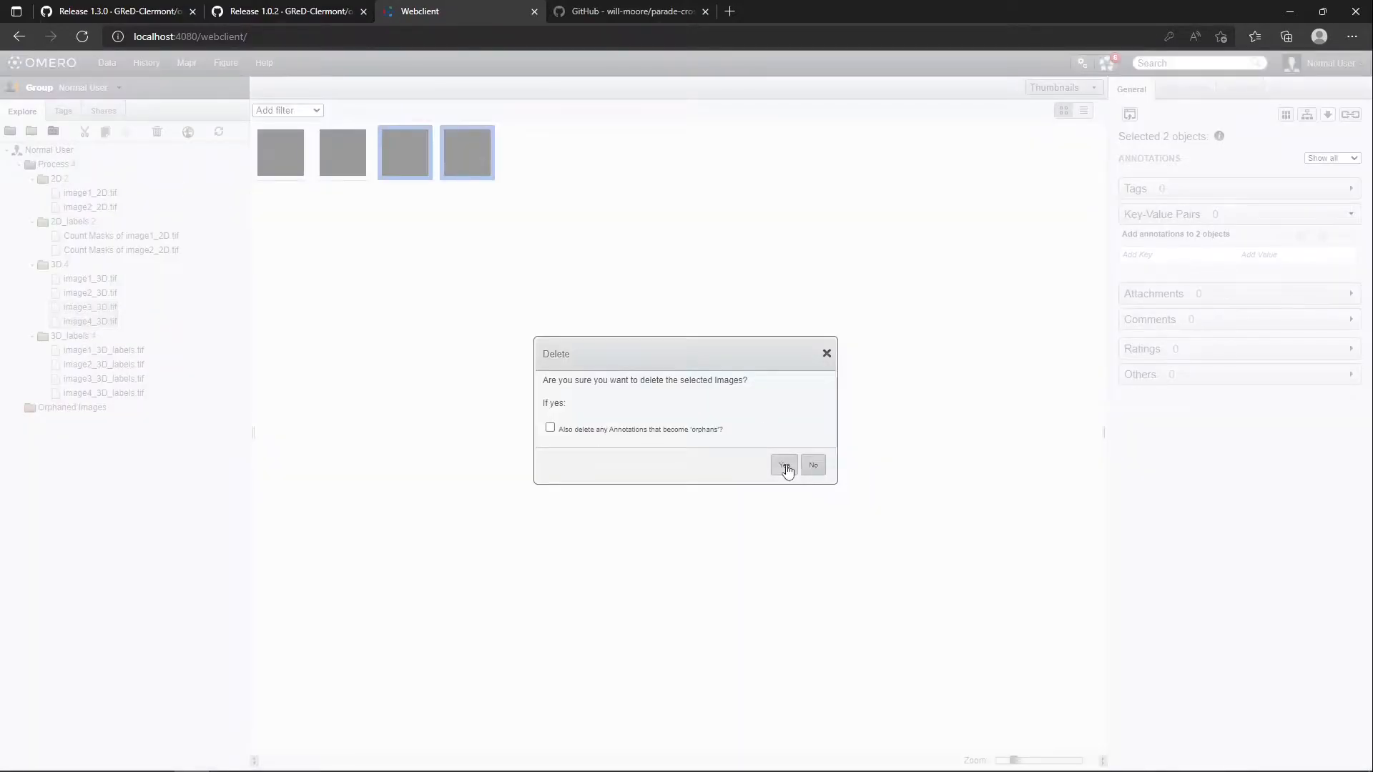
# Delete image3_3D_labels.tif and image4_3D_labels.tif from the 3D_labels dataset, and check the details of image1_3D.tif and image1_3D_labels.tif
pyautogui.click(130, 351)
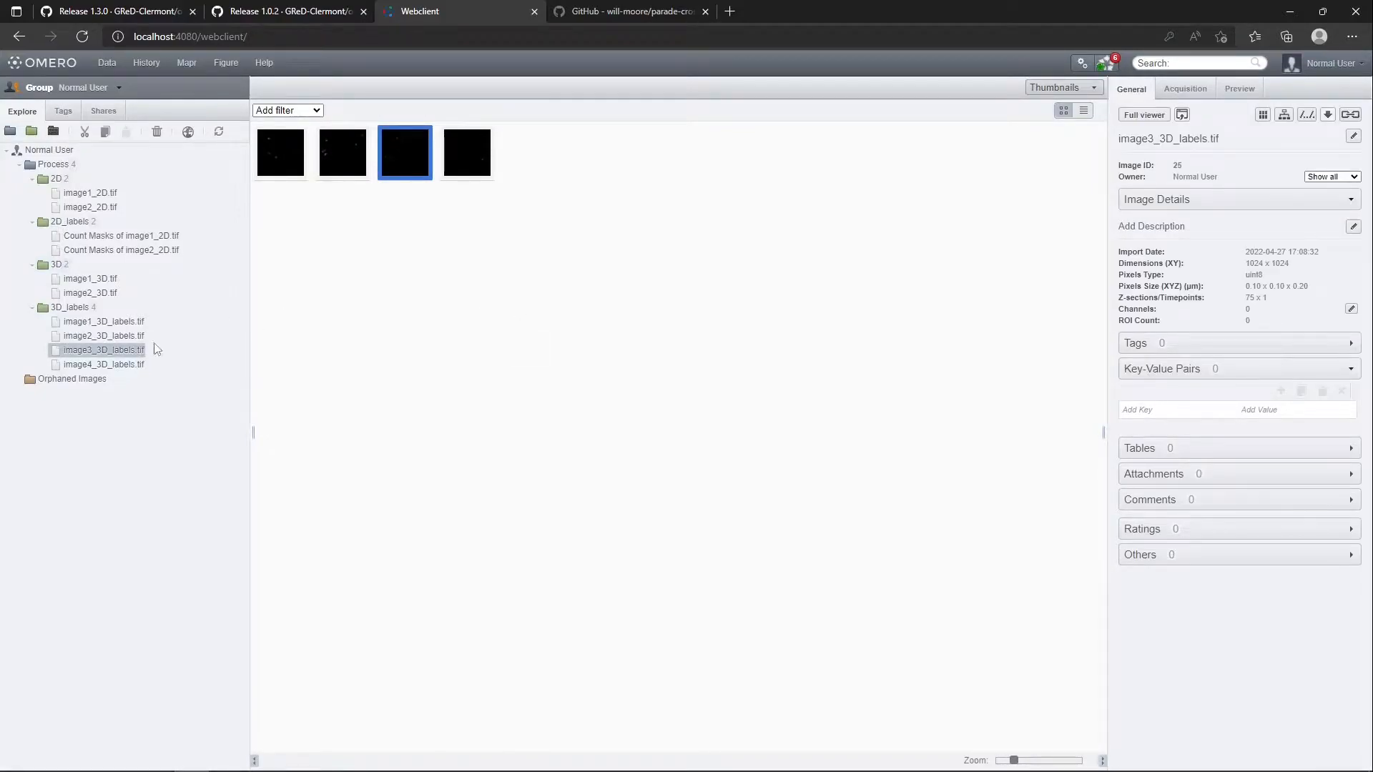
pyautogui.keyDown('shift'); pyautogui.click(127, 366); pyautogui.keyUp('shift')
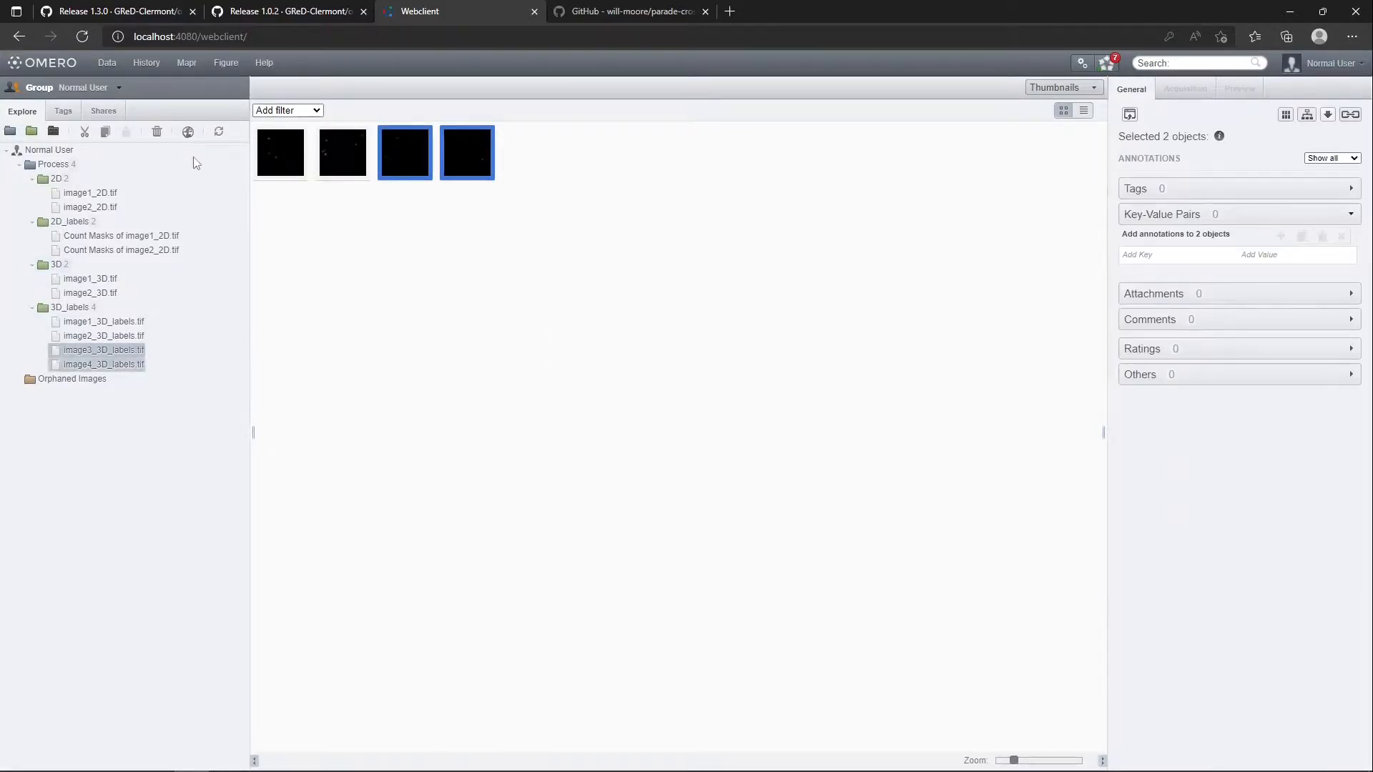
pyautogui.click(156, 132)
pyautogui.click(783, 465)
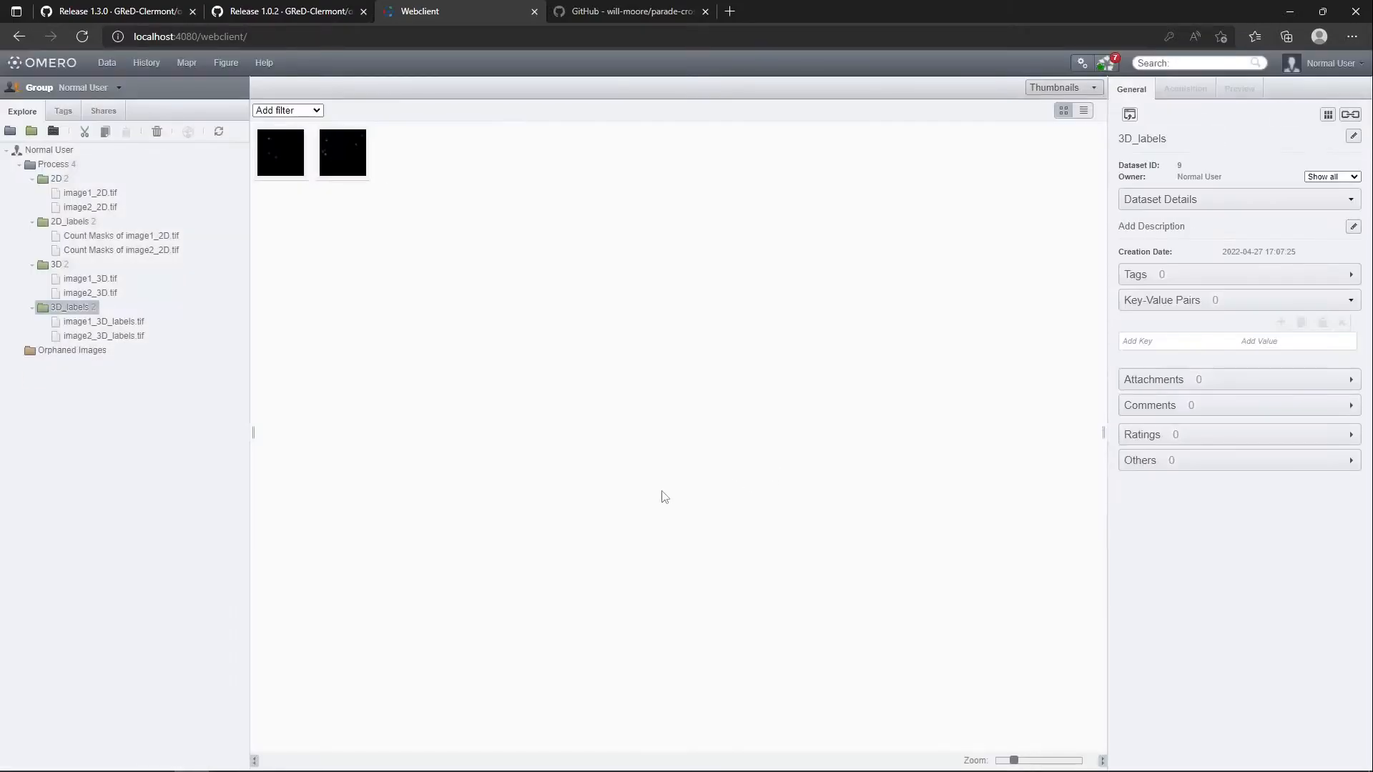
pyautogui.click(84, 281)
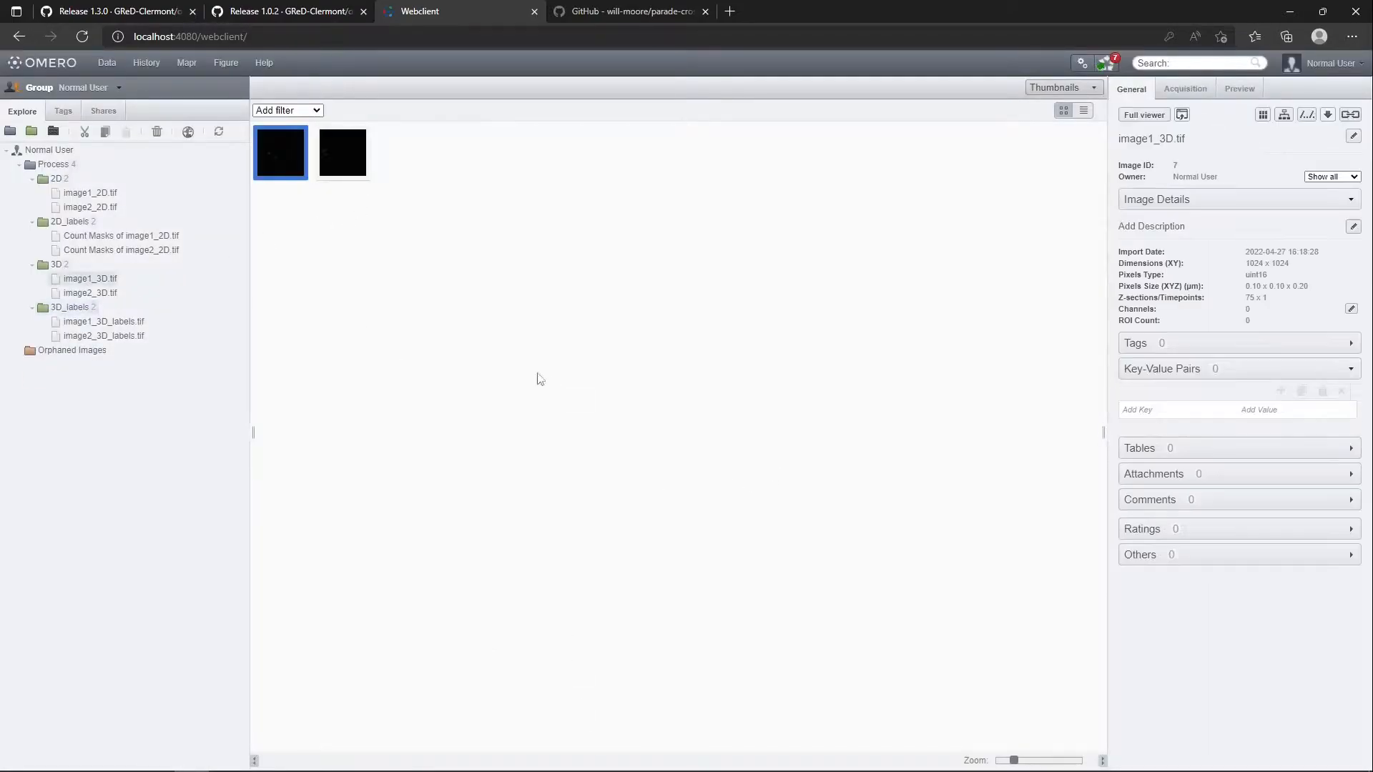
pyautogui.click(91, 323)
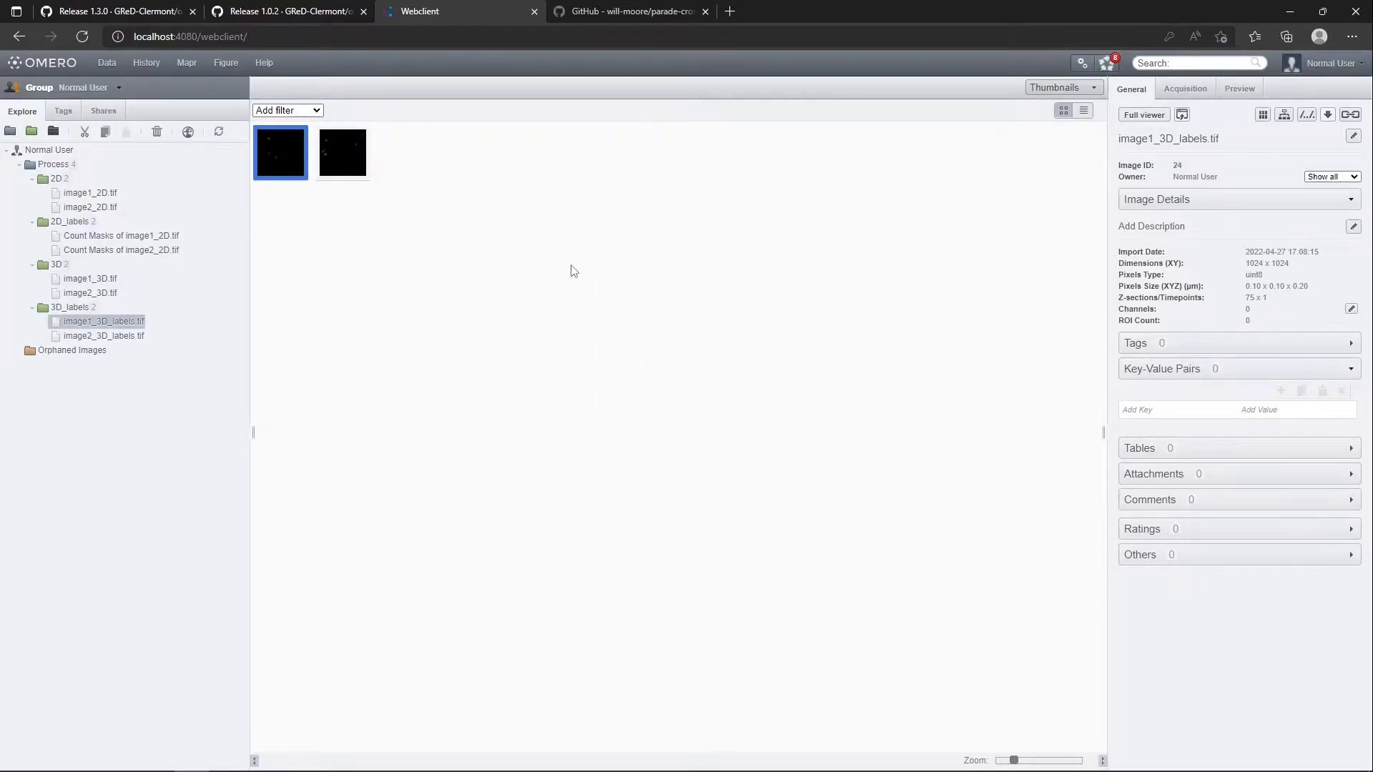
# Switch to Fiji with the OMERO Batch Plugin window shown, and open the recent image image1_3D.tif
pyautogui.hotkey('alt', 'Tab')
pyautogui.press('Tab')
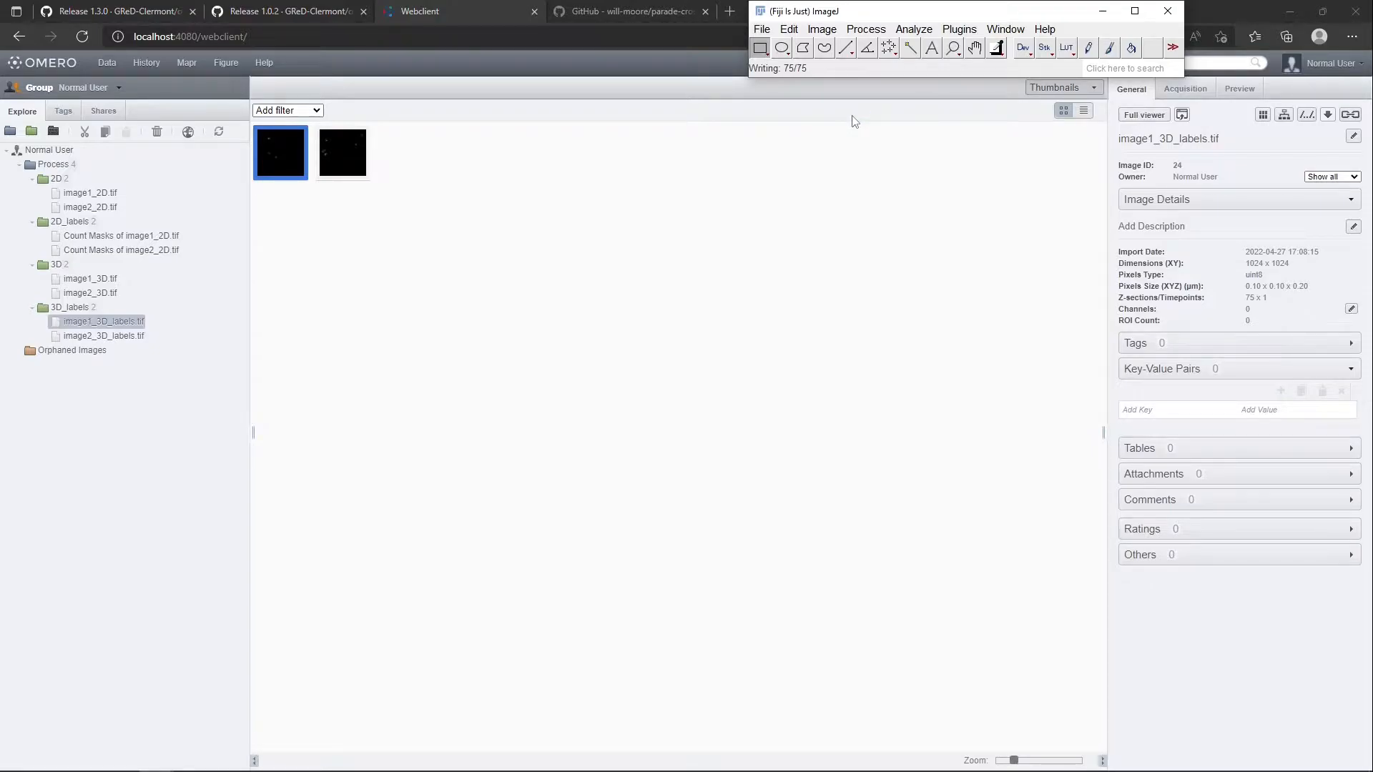
pyautogui.hotkey('alt', 'Tab')
pyautogui.press('Tab')
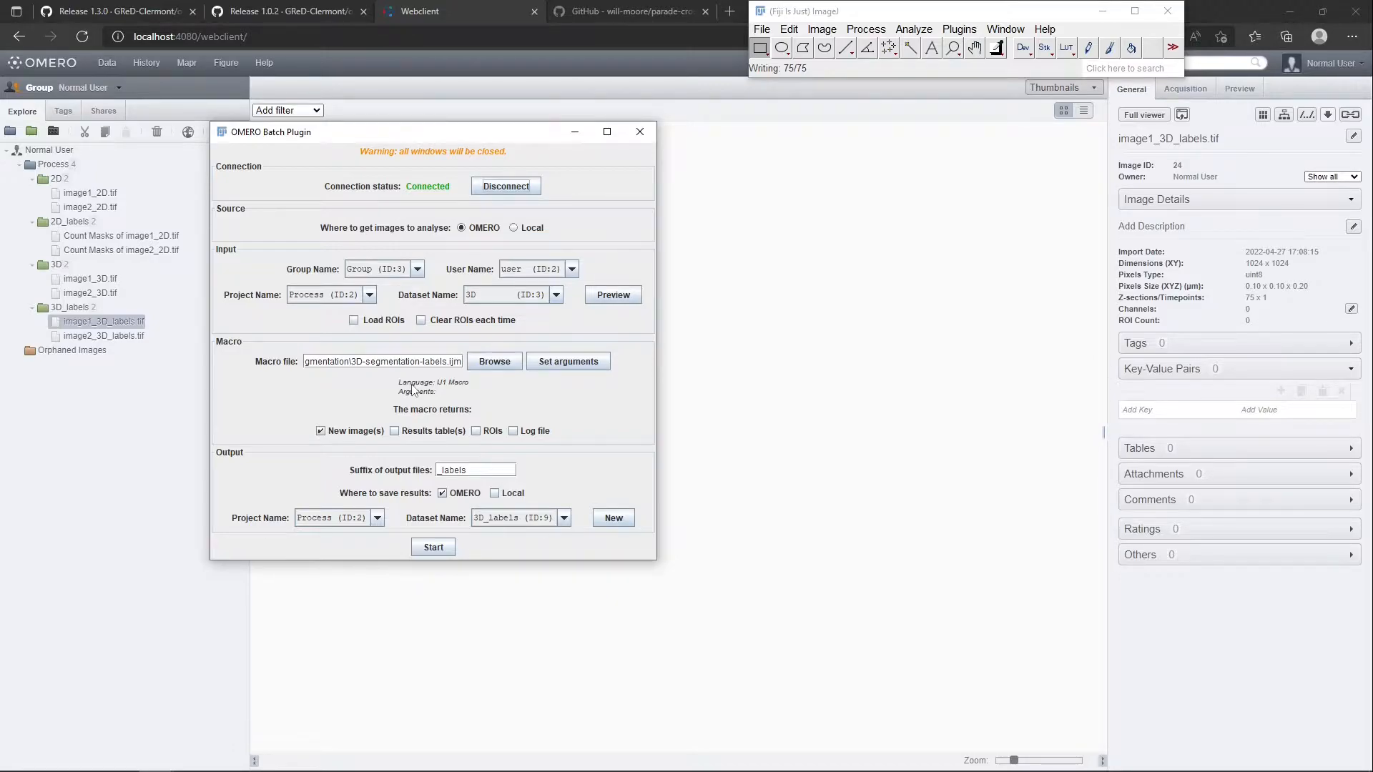
pyautogui.click(762, 28)
pyautogui.moveTo(817, 124)
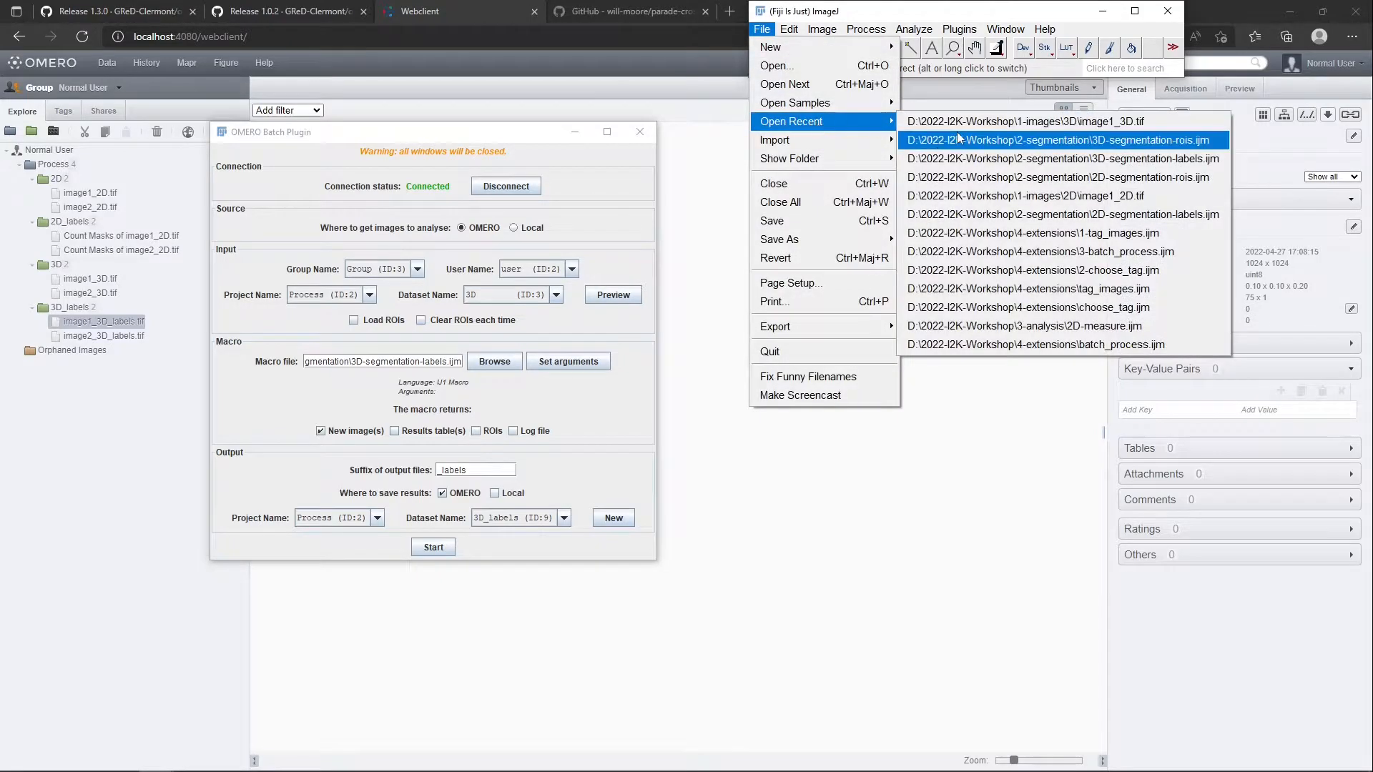
pyautogui.click(919, 122)
# Open the recent macro 3D-segmentation-rois.ijm and arrange the image and script editor so that both are accessible
pyautogui.click(761, 29)
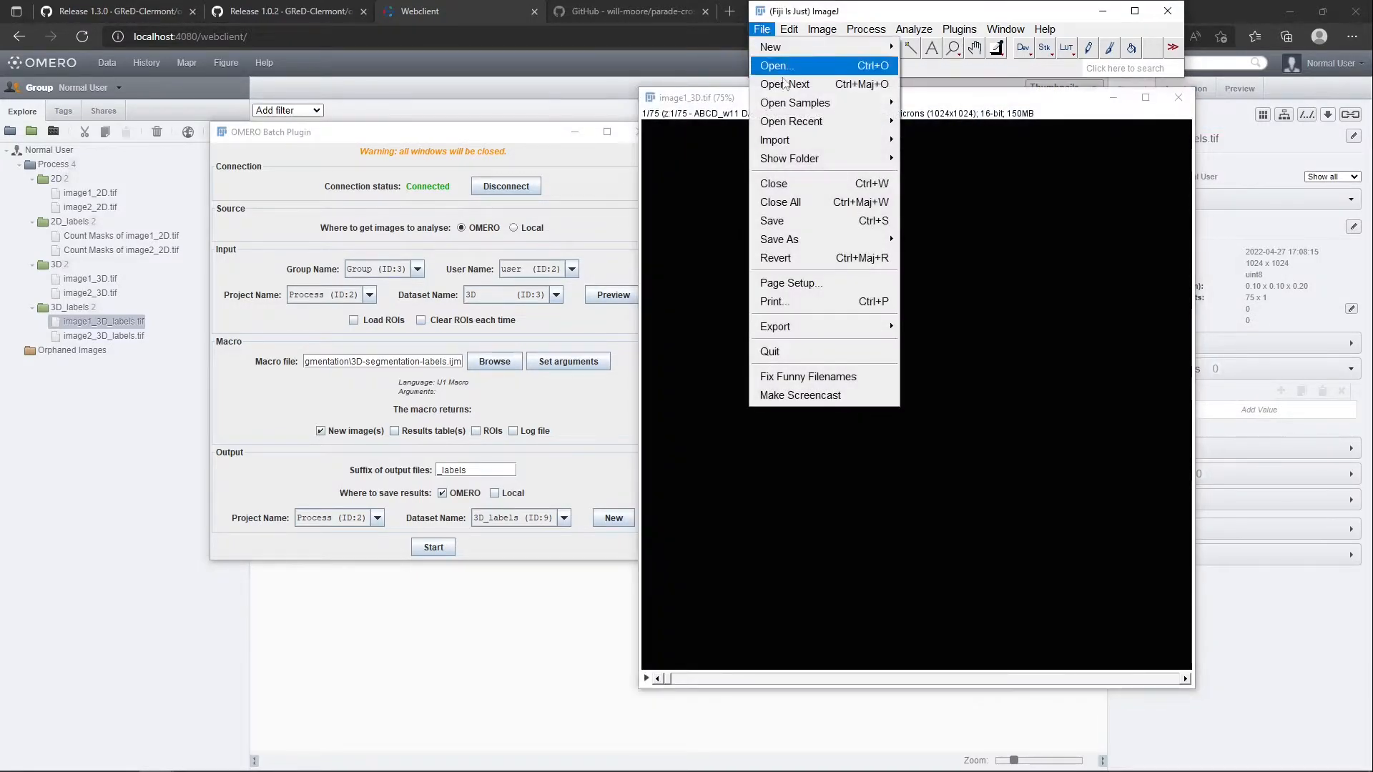
pyautogui.moveTo(818, 122)
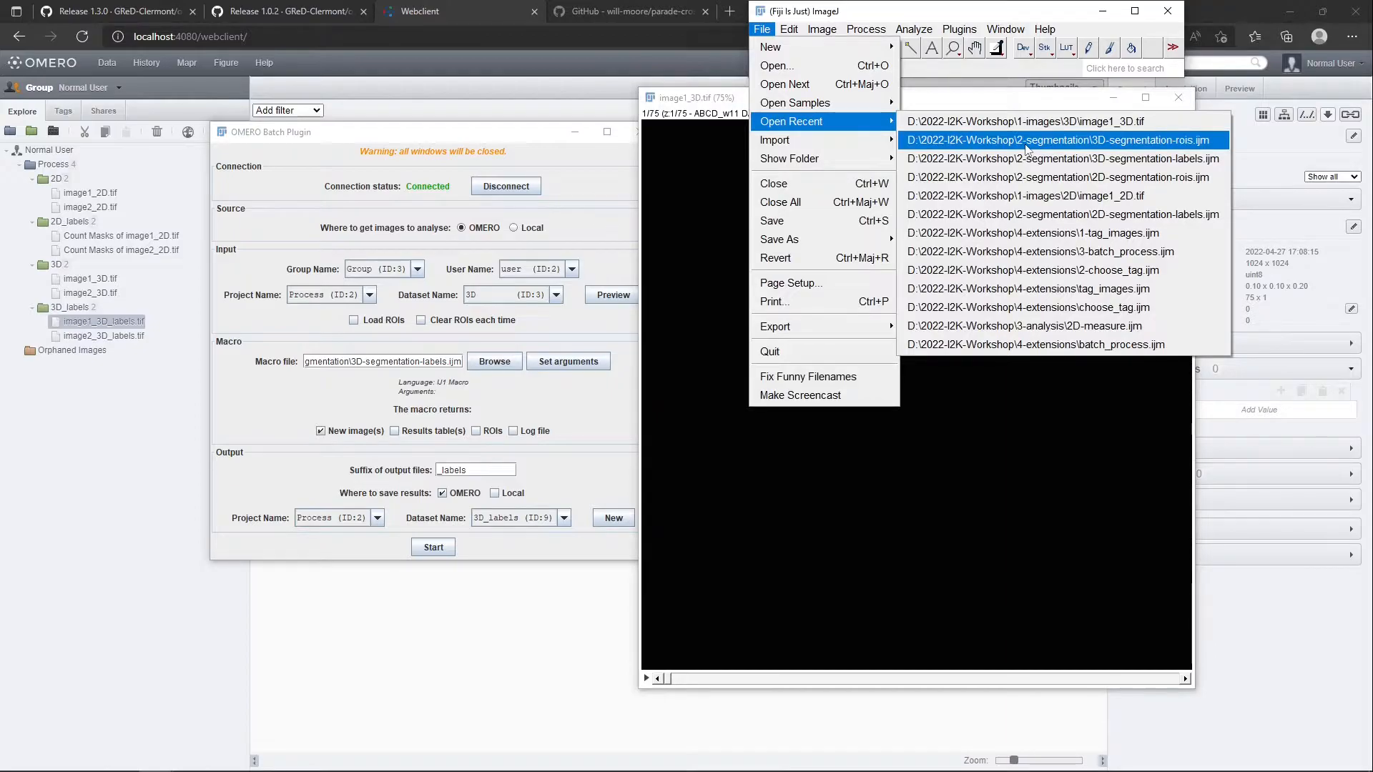
pyautogui.click(1024, 142)
pyautogui.moveTo(937, 96); pyautogui.dragTo(401, 90)
pyautogui.moveTo(712, 138); pyautogui.dragTo(936, 156)
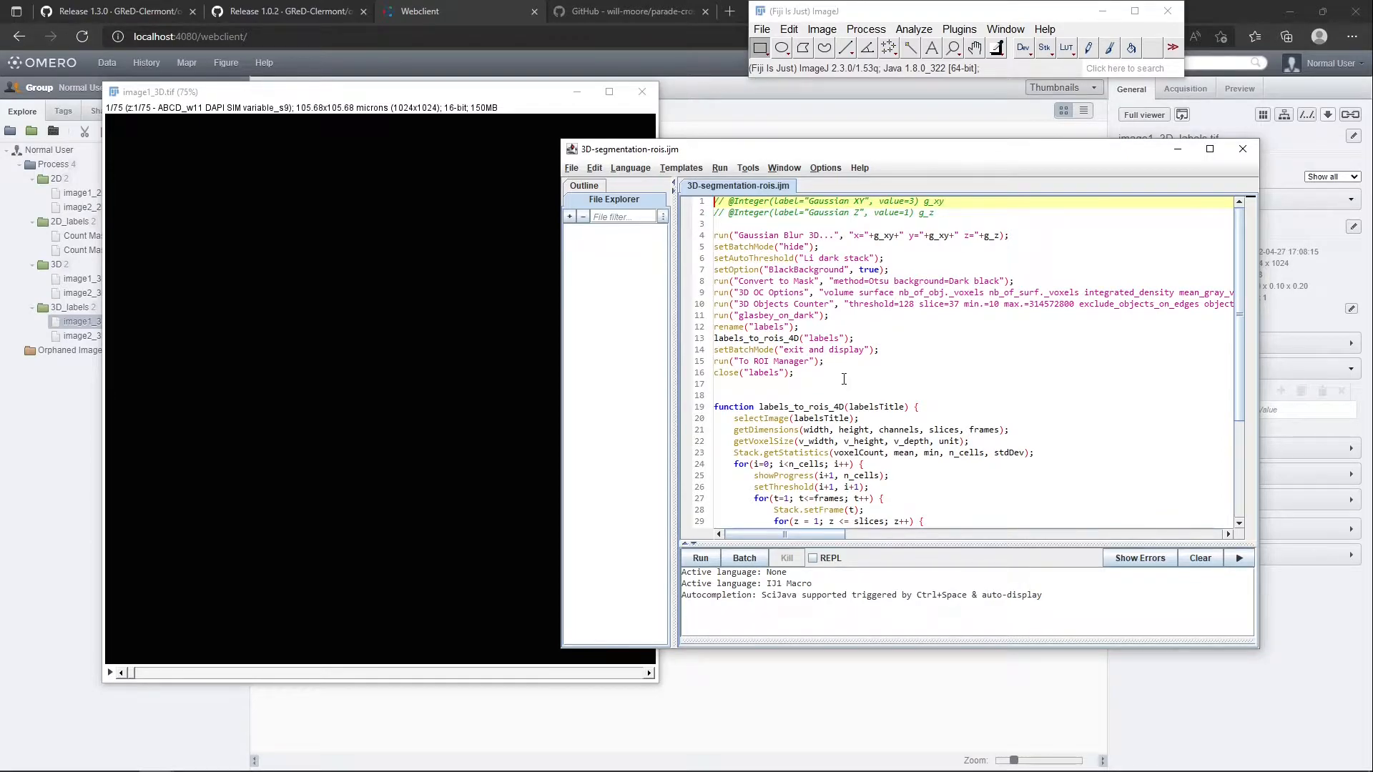
# Examine the macro's main commands, from the 3D Gaussian blur and thresholding to the 3D Objects Counter and the labels_to_rois_4D call
pyautogui.moveTo(739, 235); pyautogui.dragTo(843, 235)
pyautogui.moveTo(746, 258); pyautogui.dragTo(865, 281)
pyautogui.moveTo(760, 292); pyautogui.dragTo(720, 318)
pyautogui.click(864, 339)
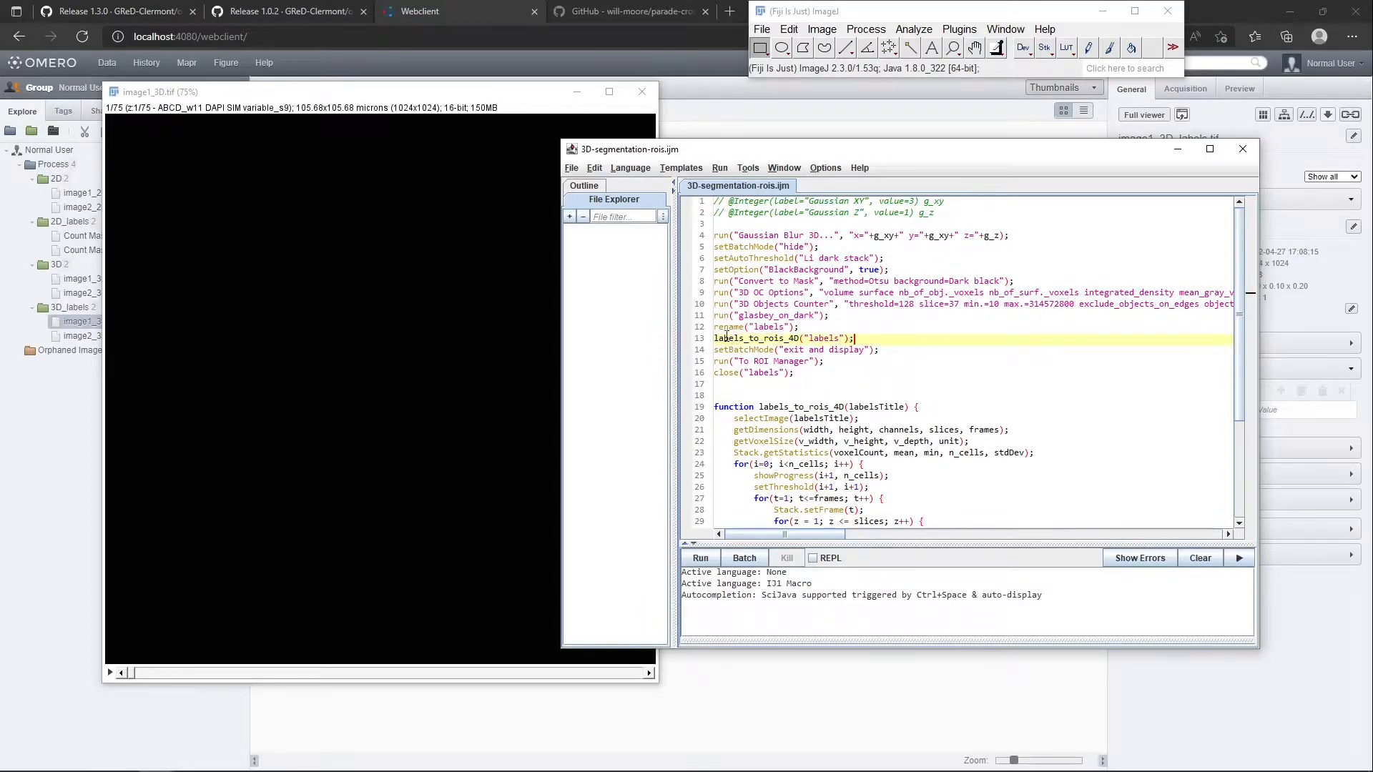
pyautogui.moveTo(717, 339); pyautogui.dragTo(799, 339)
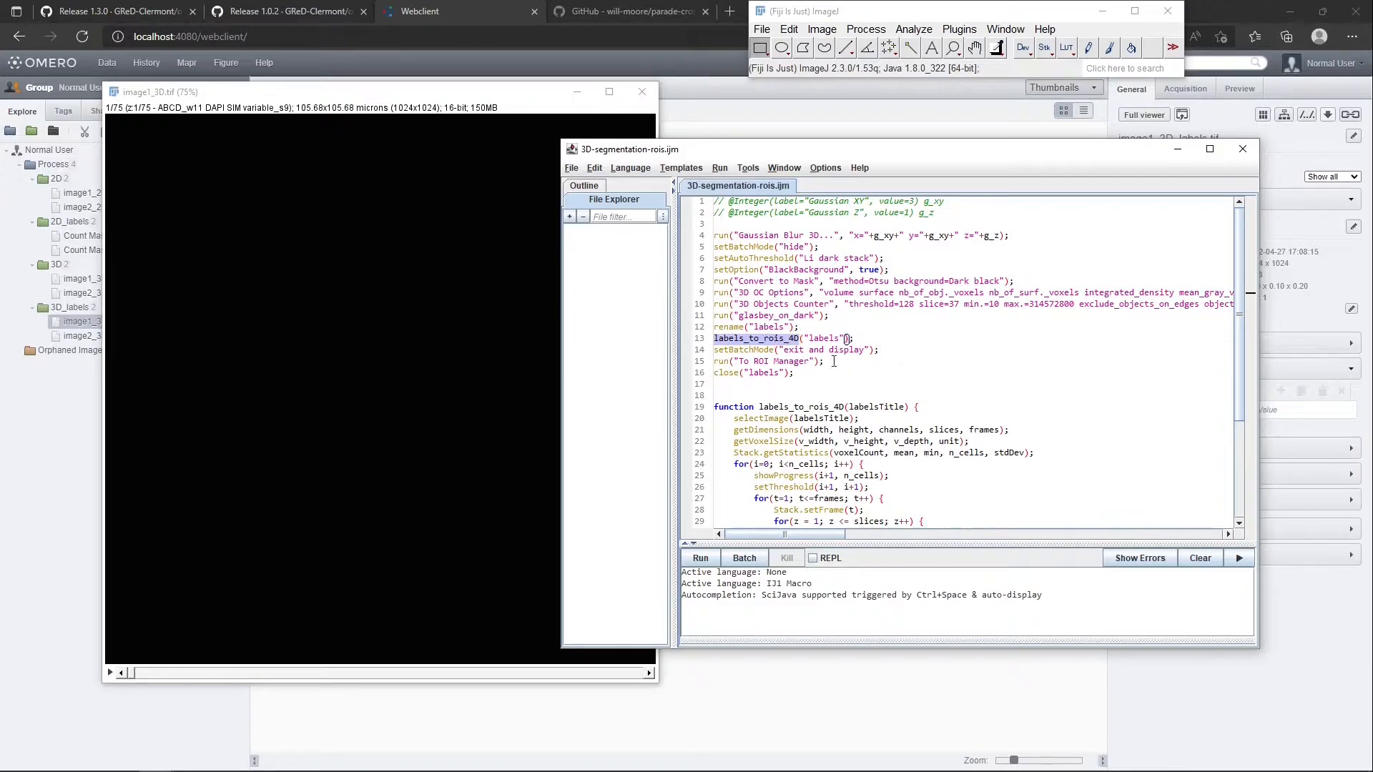
# Examine how the labels_to_rois_4D function assigns the "ROI" property and the group number to each selection
pyautogui.scroll(-4, 753, 422)
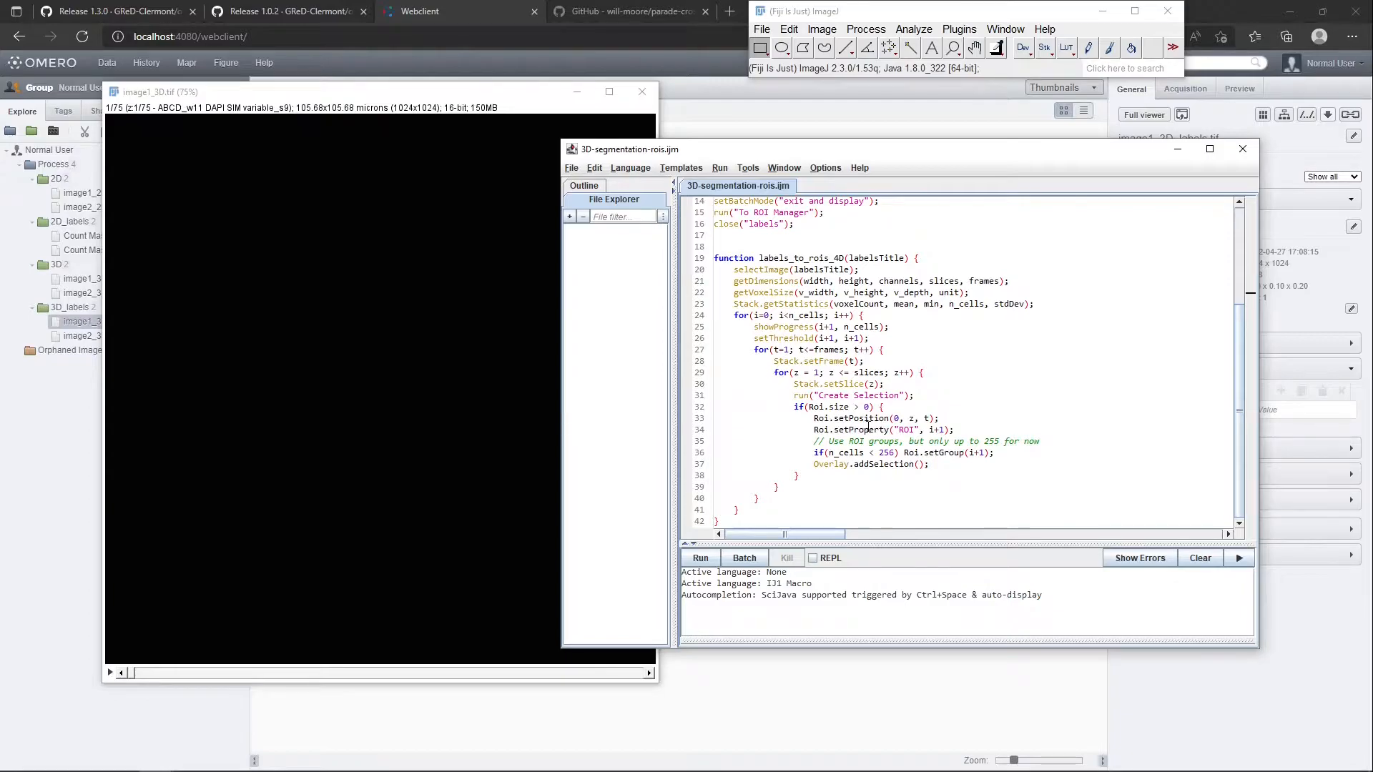
pyautogui.doubleClick(866, 430)
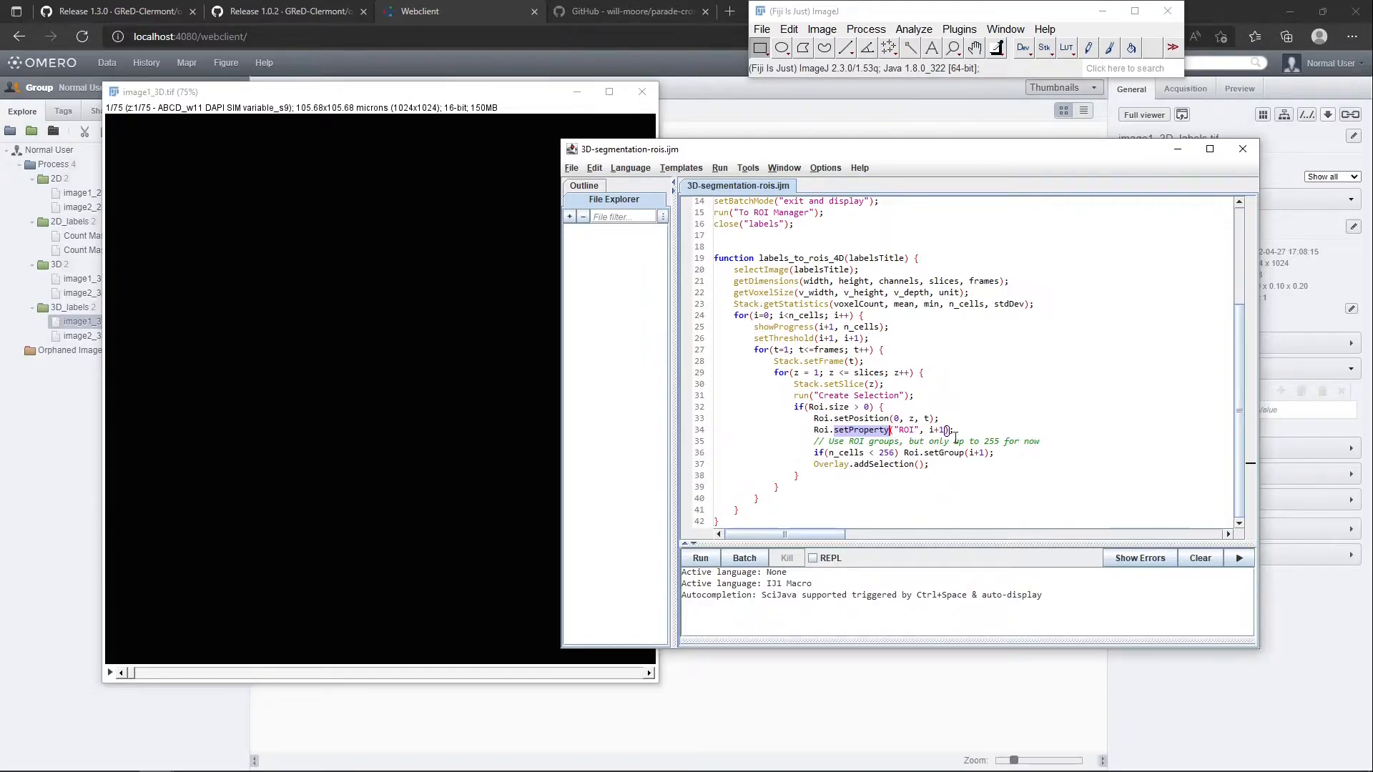
pyautogui.click(909, 431)
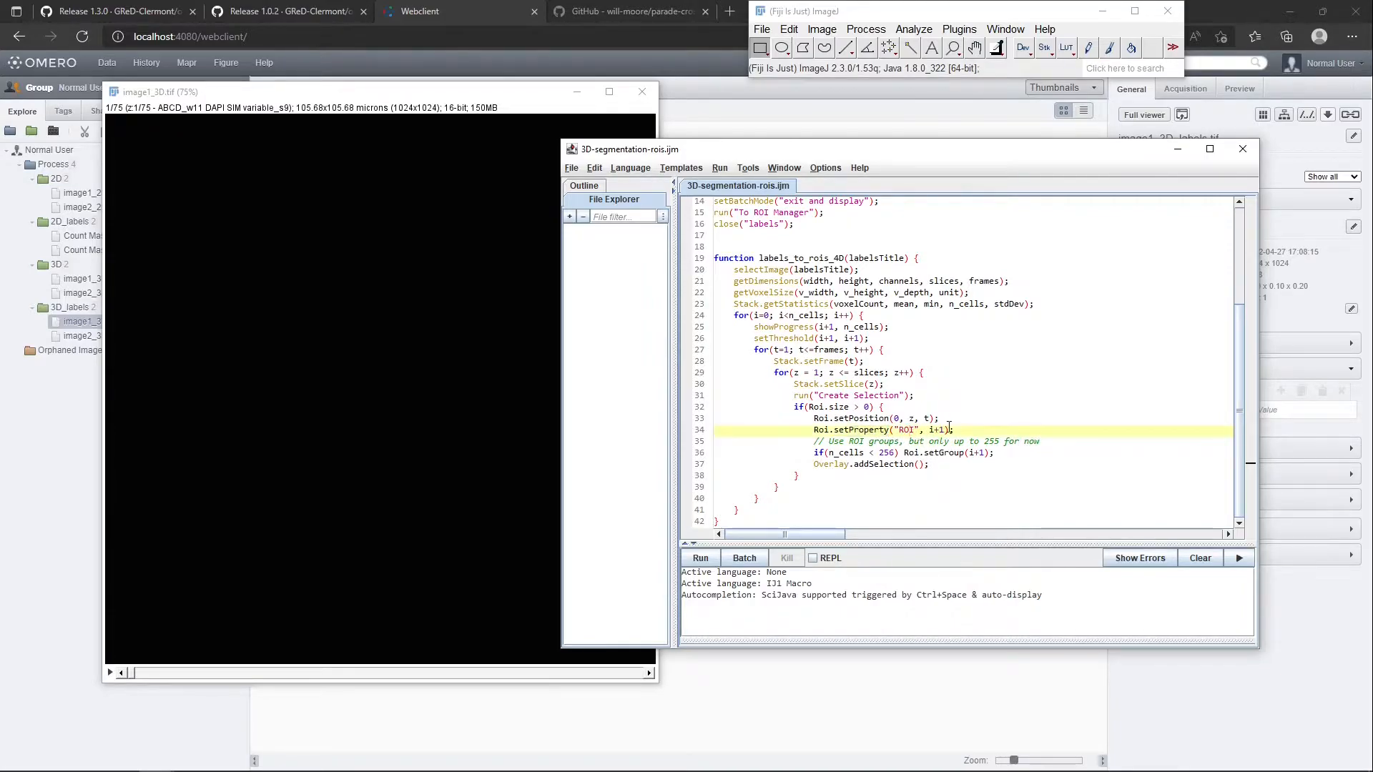
pyautogui.moveTo(944, 430); pyautogui.dragTo(930, 429)
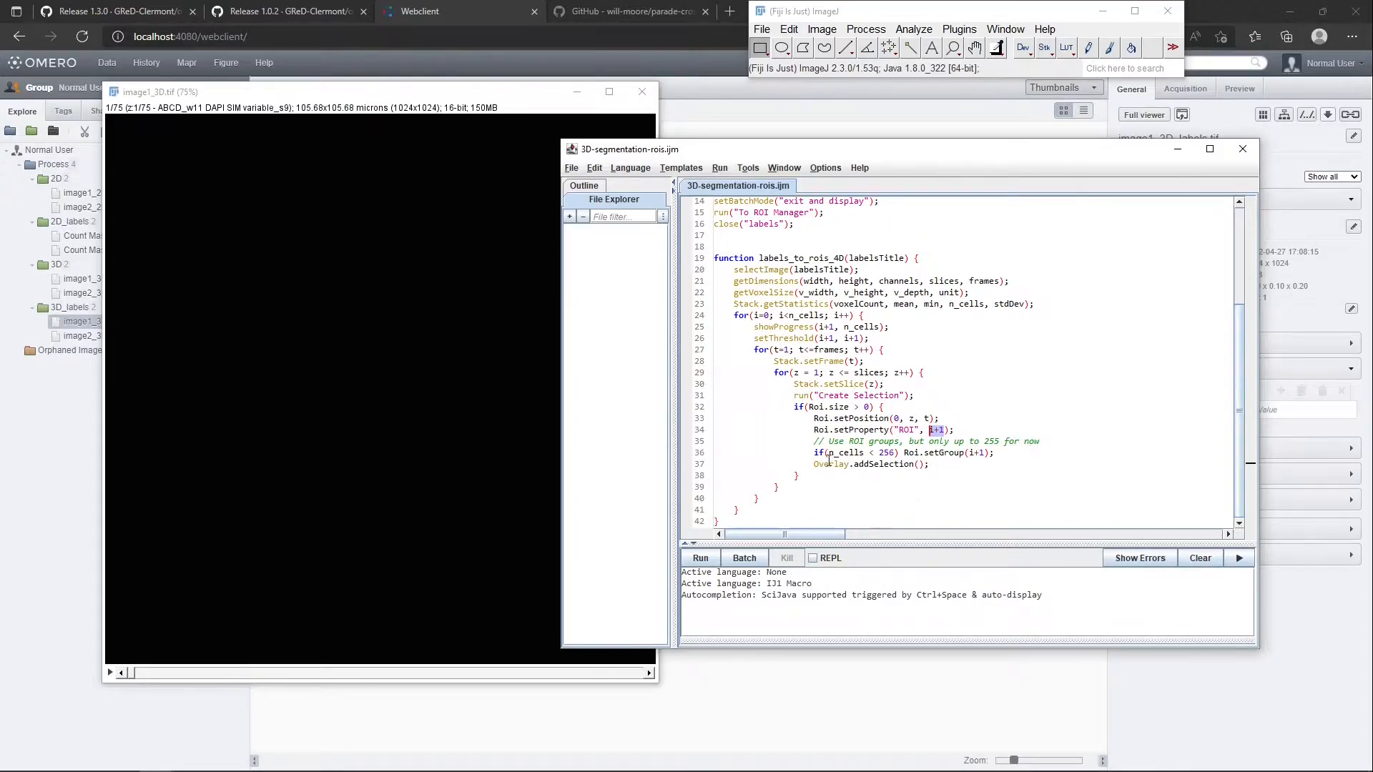
pyautogui.moveTo(813, 453); pyautogui.dragTo(998, 457)
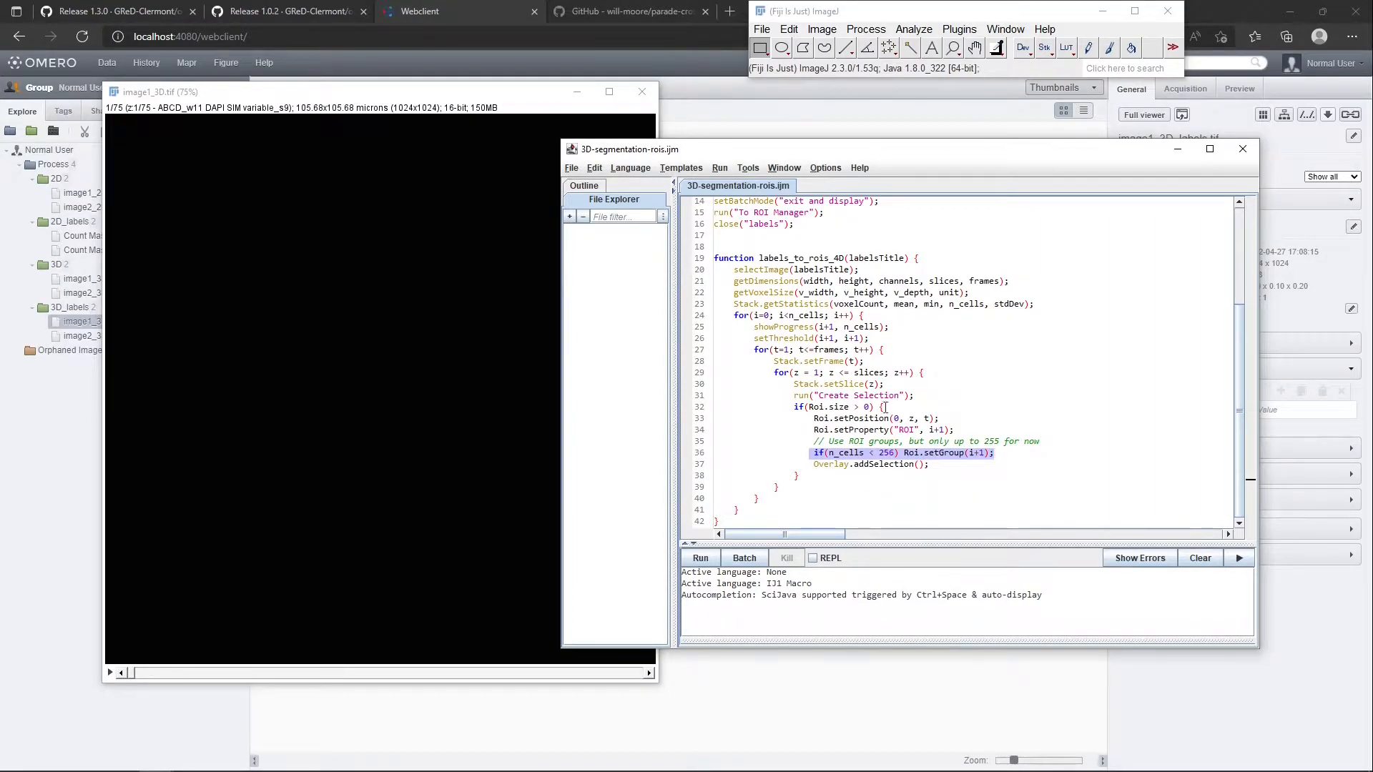
pyautogui.moveTo(964, 432); pyautogui.dragTo(814, 430)
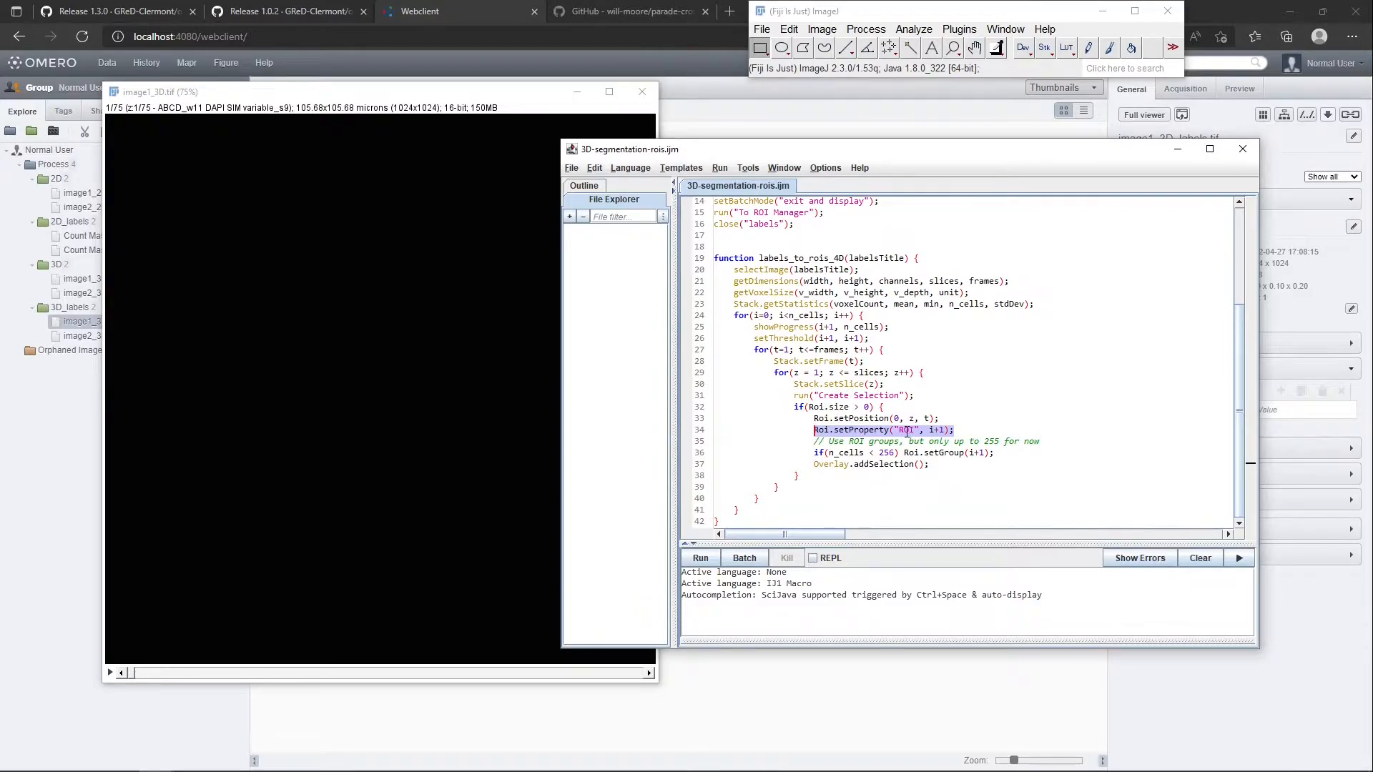
pyautogui.doubleClick(906, 431)
pyautogui.moveTo(929, 430); pyautogui.dragTo(945, 430)
pyautogui.click(906, 355)
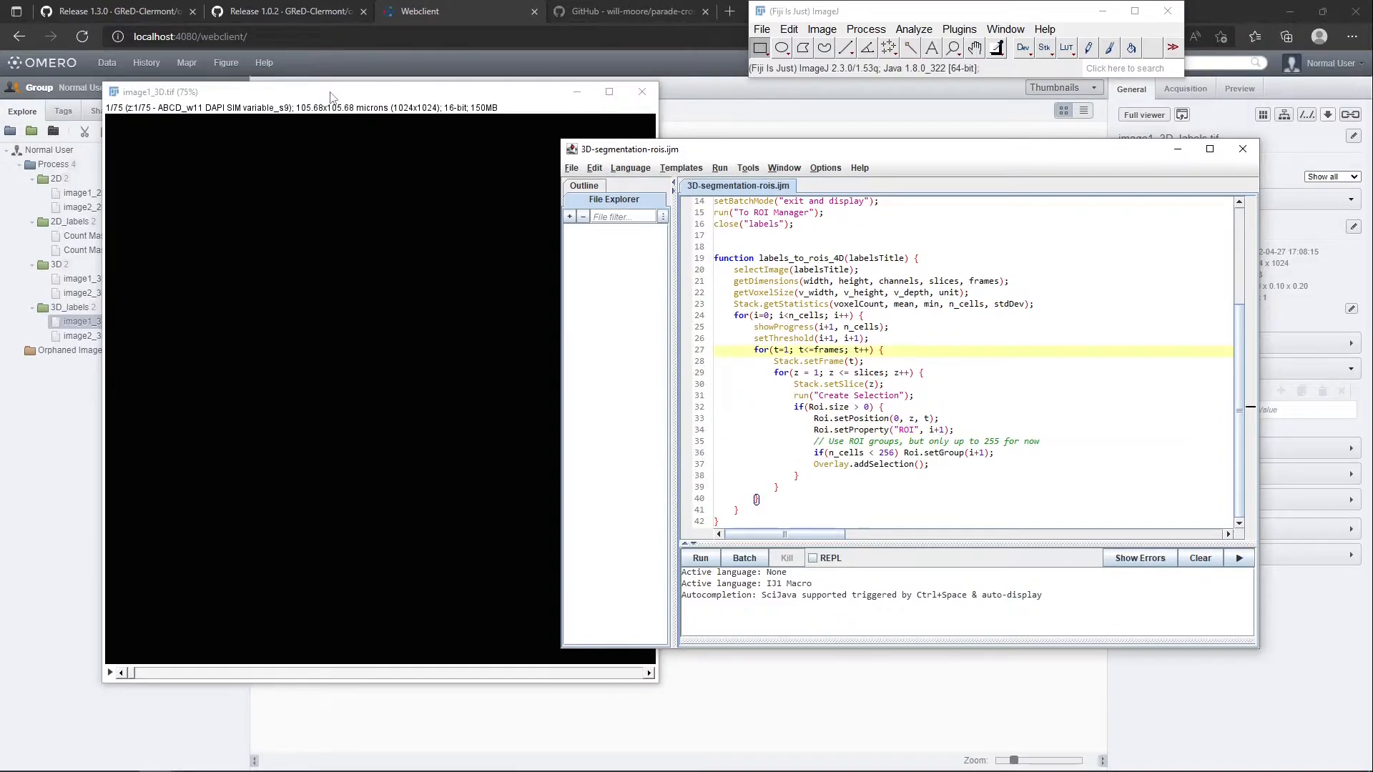
# Run the 3D-segmentation-rois.ijm macro on image1_3D.tif with Gaussian XY 3 and Gaussian Z 1
pyautogui.click(700, 558)
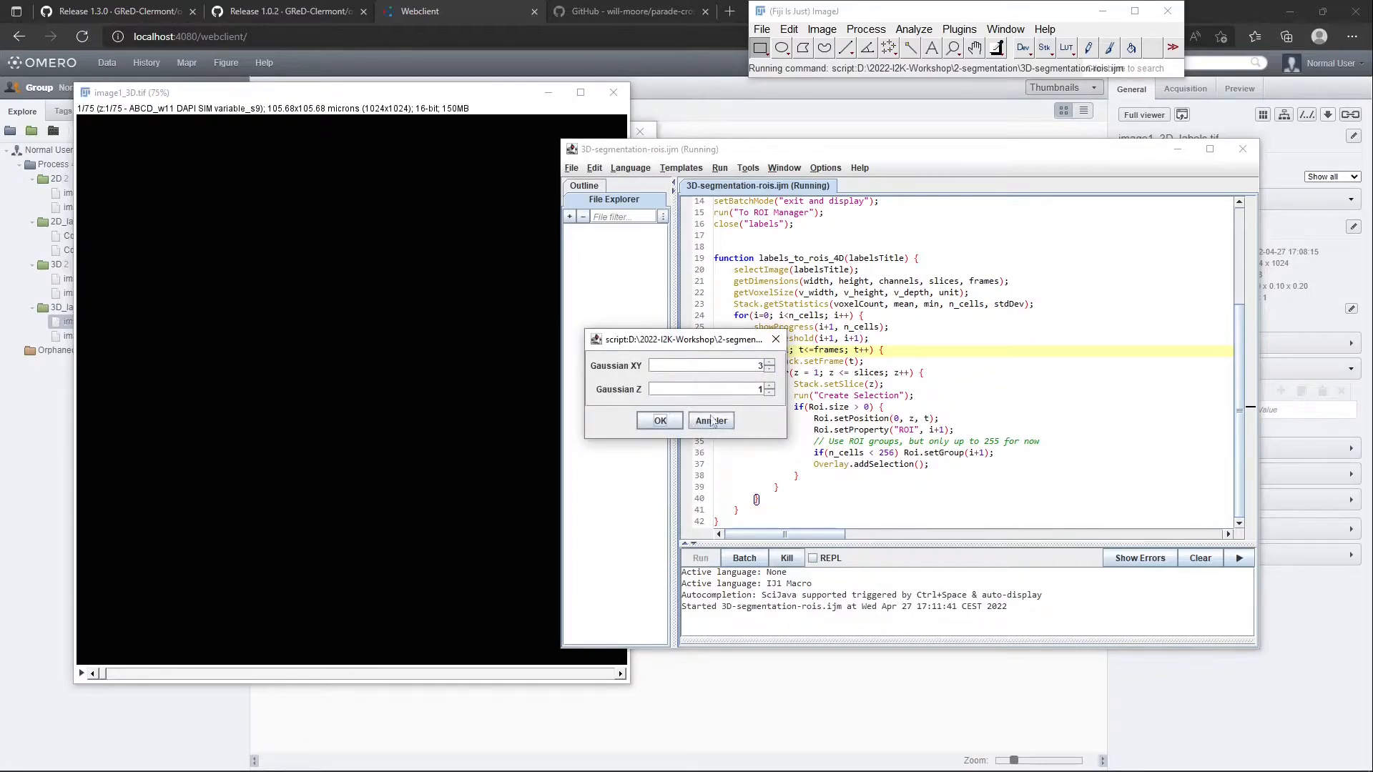
pyautogui.moveTo(632, 350); pyautogui.dragTo(730, 433)
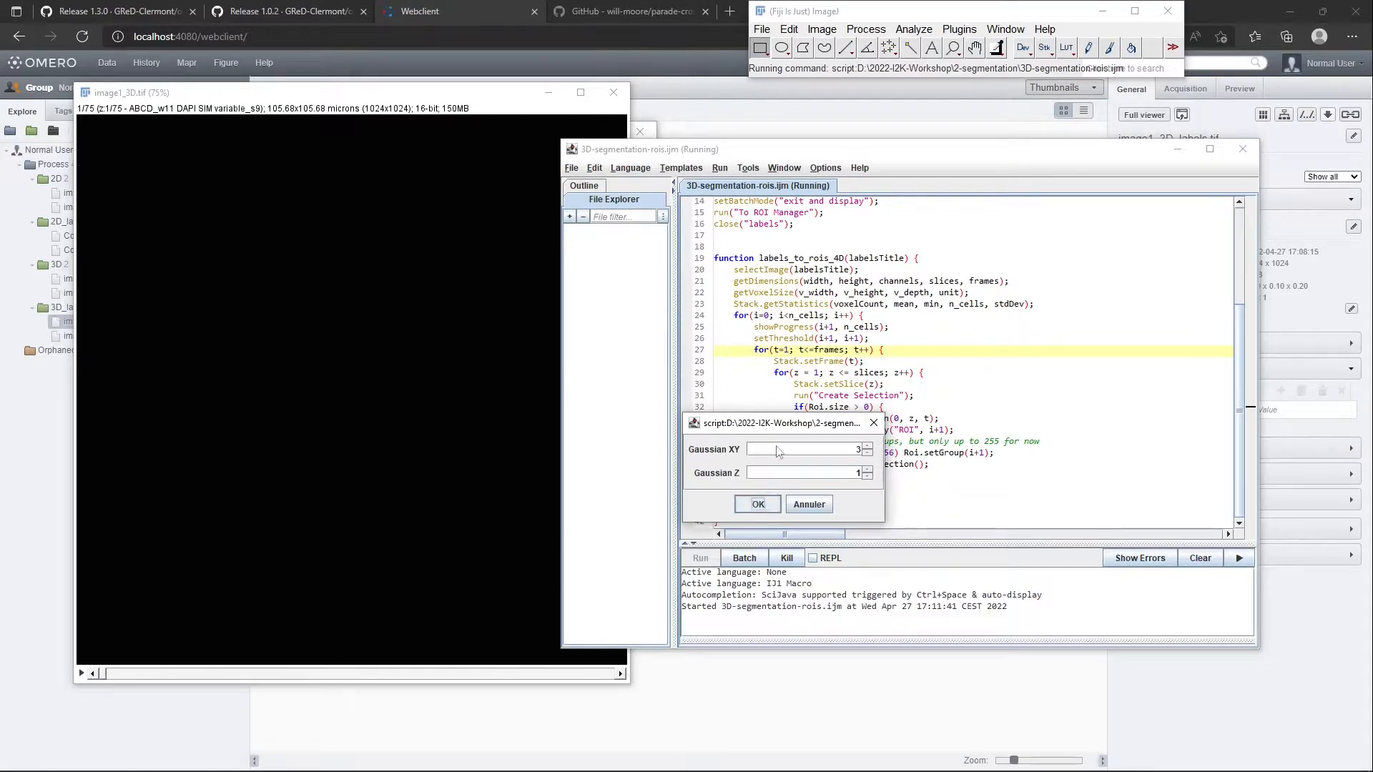
pyautogui.click(759, 509)
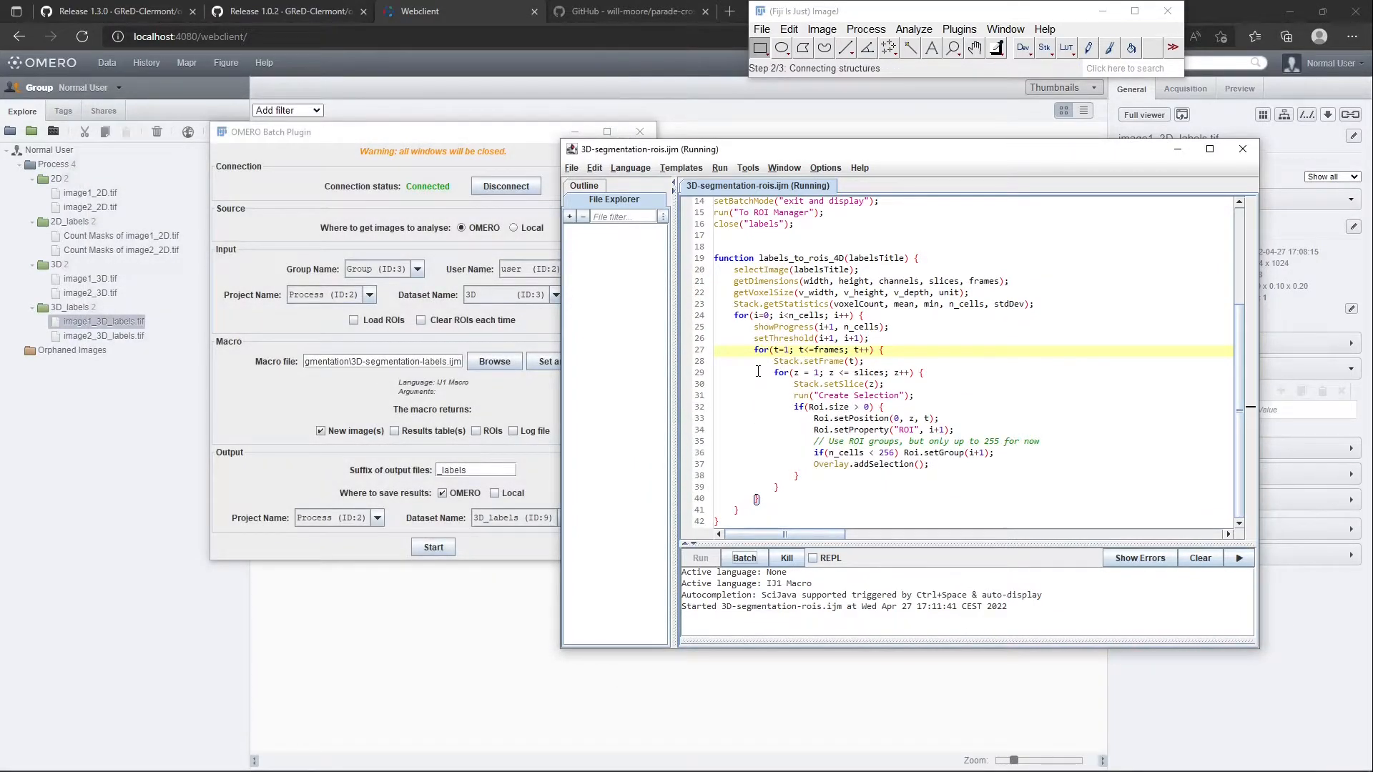
pyautogui.scroll(5, 758, 372)
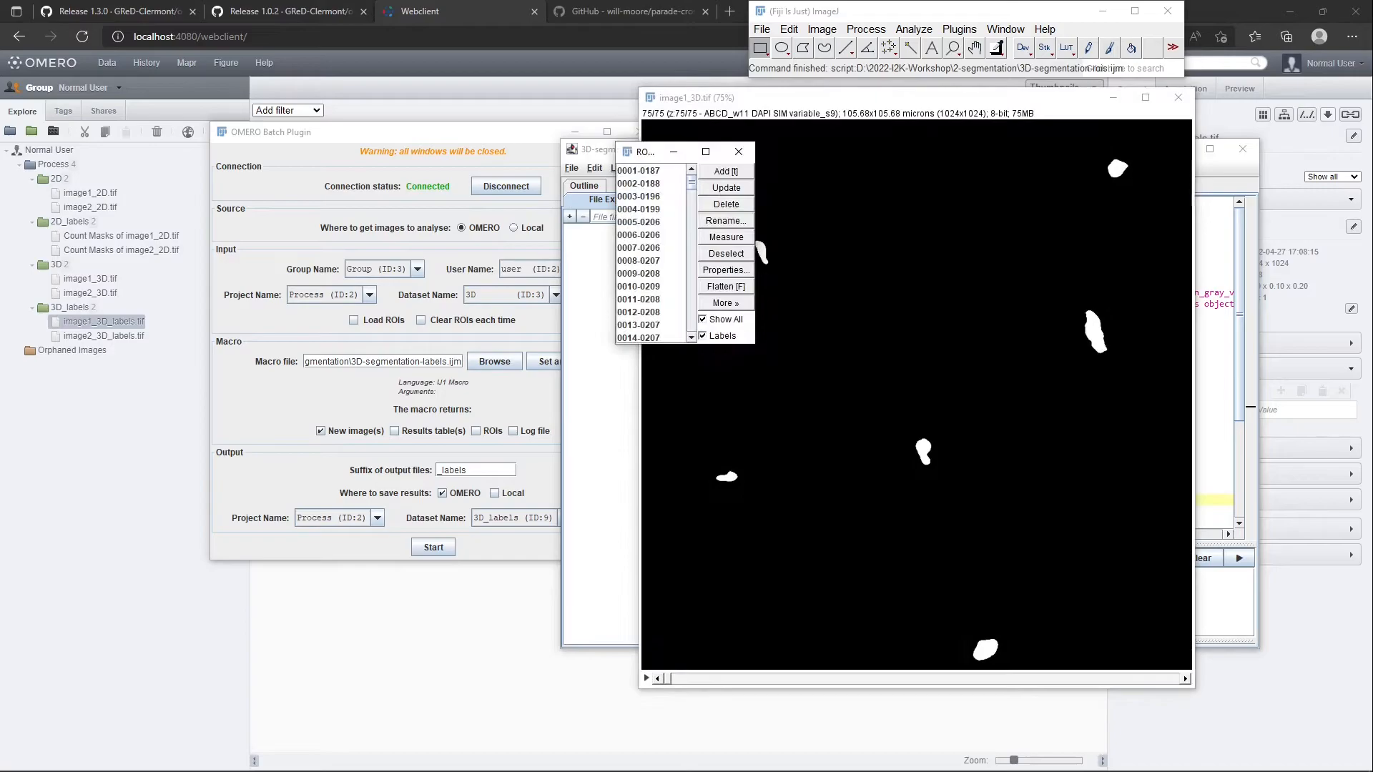
# Browse the generated ROIs in the ROI Manager to compare their outlines across the slices of image1_3D.tif
pyautogui.click(659, 171)
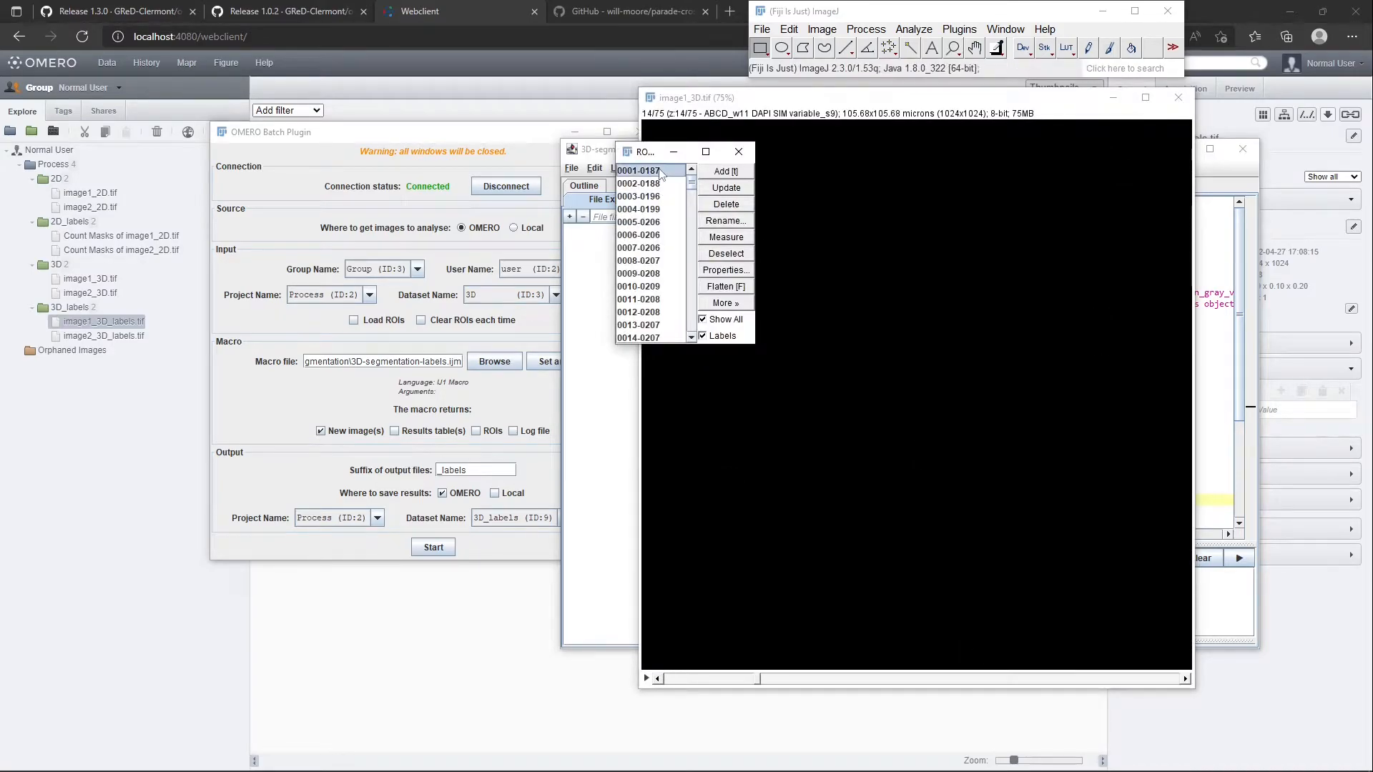
pyautogui.press('Down')
pyautogui.press('Down')
pyautogui.press('Down')
pyautogui.press('Down')
pyautogui.press('Down')
pyautogui.press('Down')
pyautogui.press('Down')
pyautogui.press('Down')
pyautogui.press('Down')
pyautogui.press('Down')
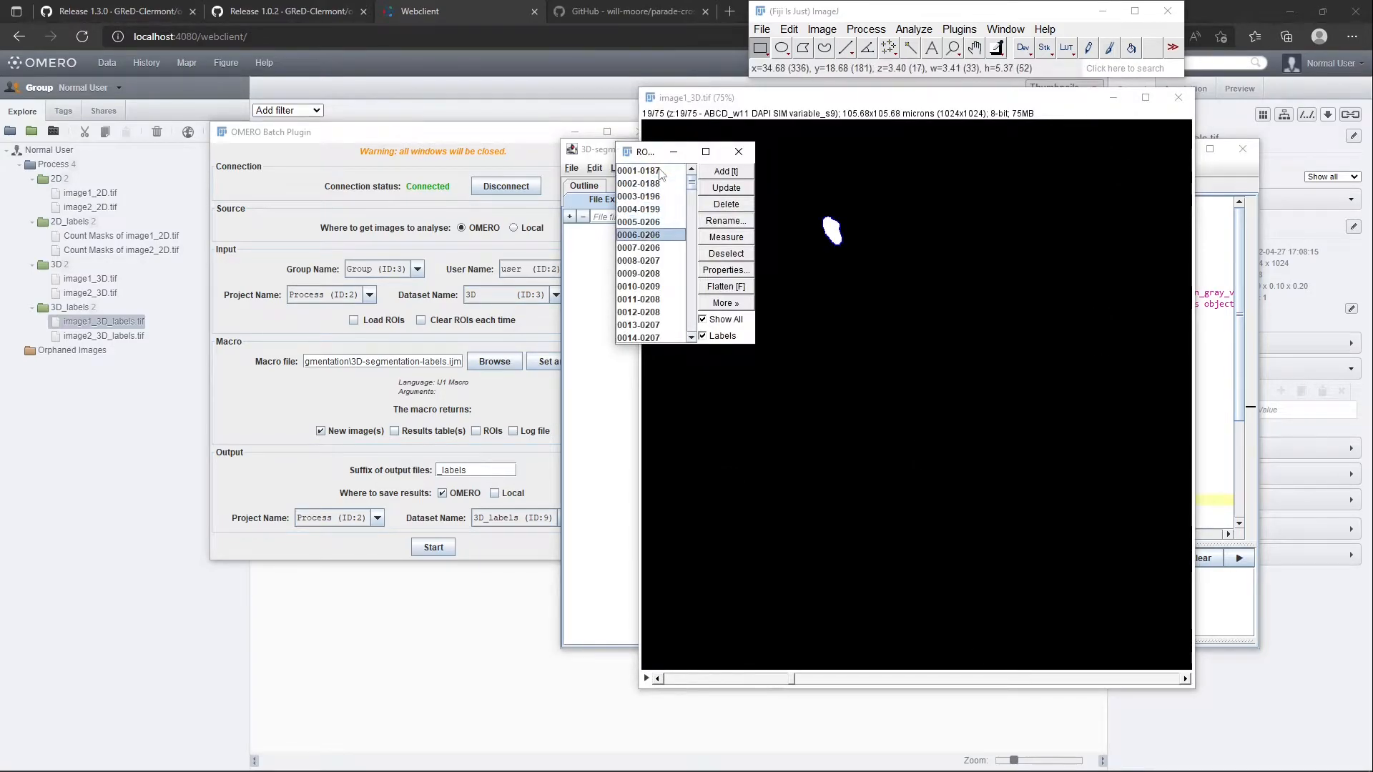
pyautogui.press('Down')
pyautogui.press('Down')
pyautogui.press('Down')
pyautogui.press('Down')
pyautogui.press('Down')
pyautogui.press('Down')
pyautogui.press('Down')
pyautogui.press('Down')
pyautogui.press('Down')
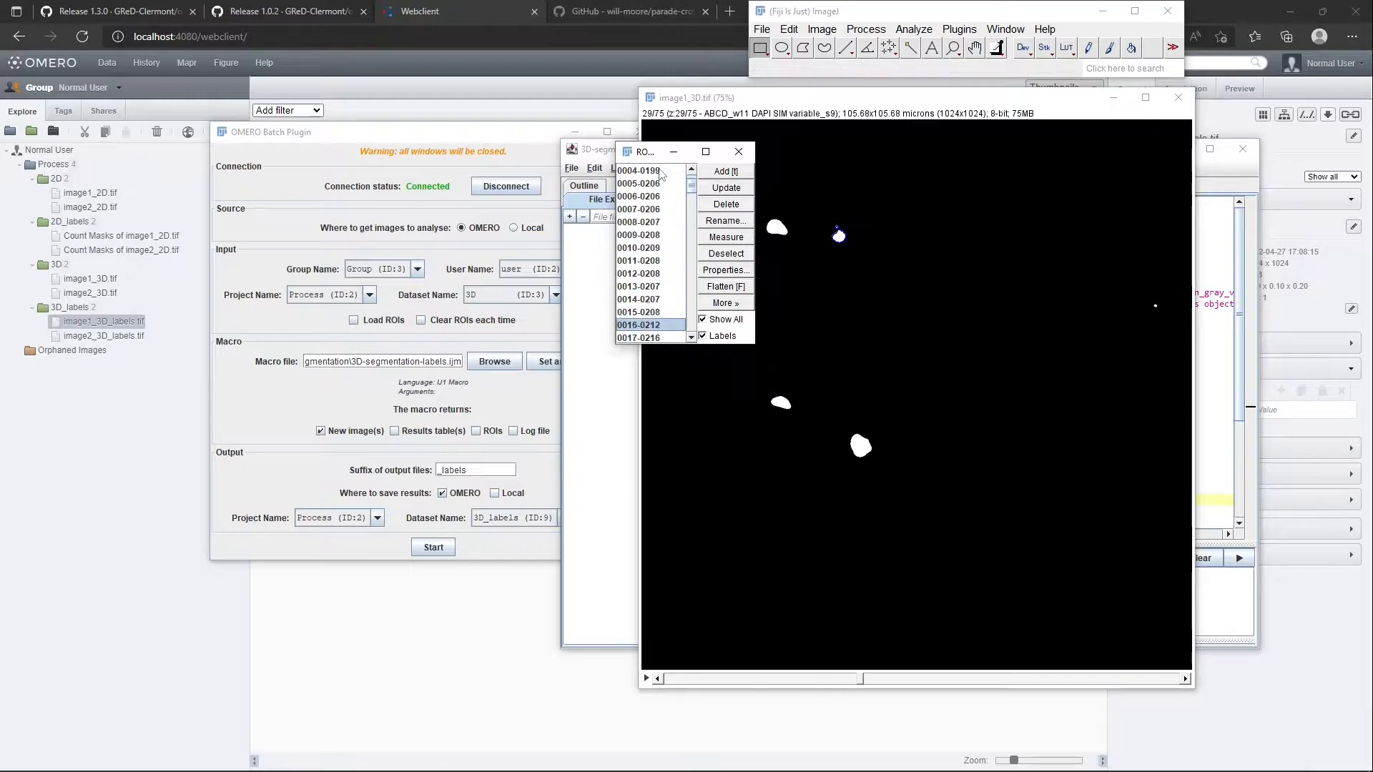
pyautogui.press('Down')
pyautogui.press('Down')
pyautogui.press('Down')
pyautogui.press('Down')
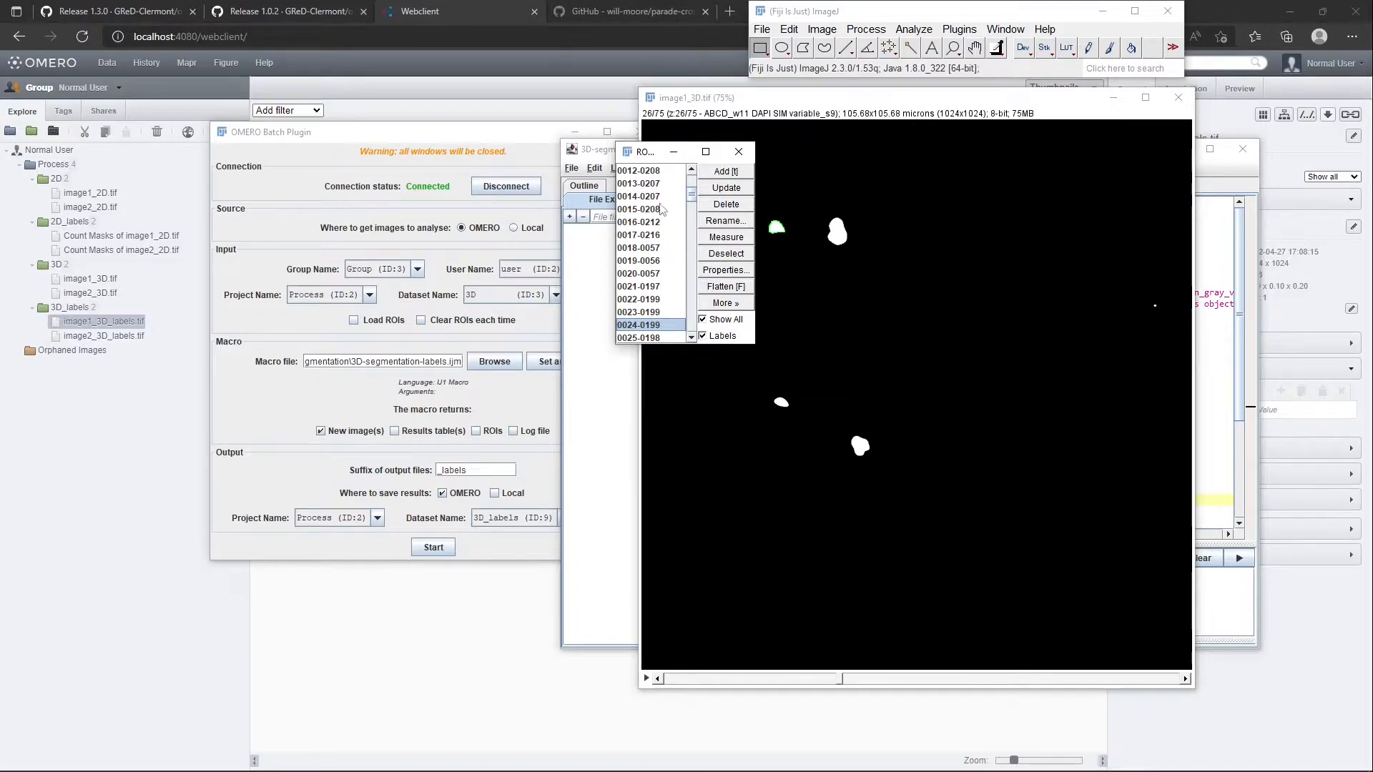
pyautogui.press('Up')
pyautogui.press('Up')
pyautogui.press('Up')
pyautogui.press('Up')
pyautogui.press('Up')
pyautogui.press('Up')
pyautogui.press('Up')
pyautogui.press('Up')
pyautogui.press('Up')
pyautogui.press('Up')
pyautogui.press('Up')
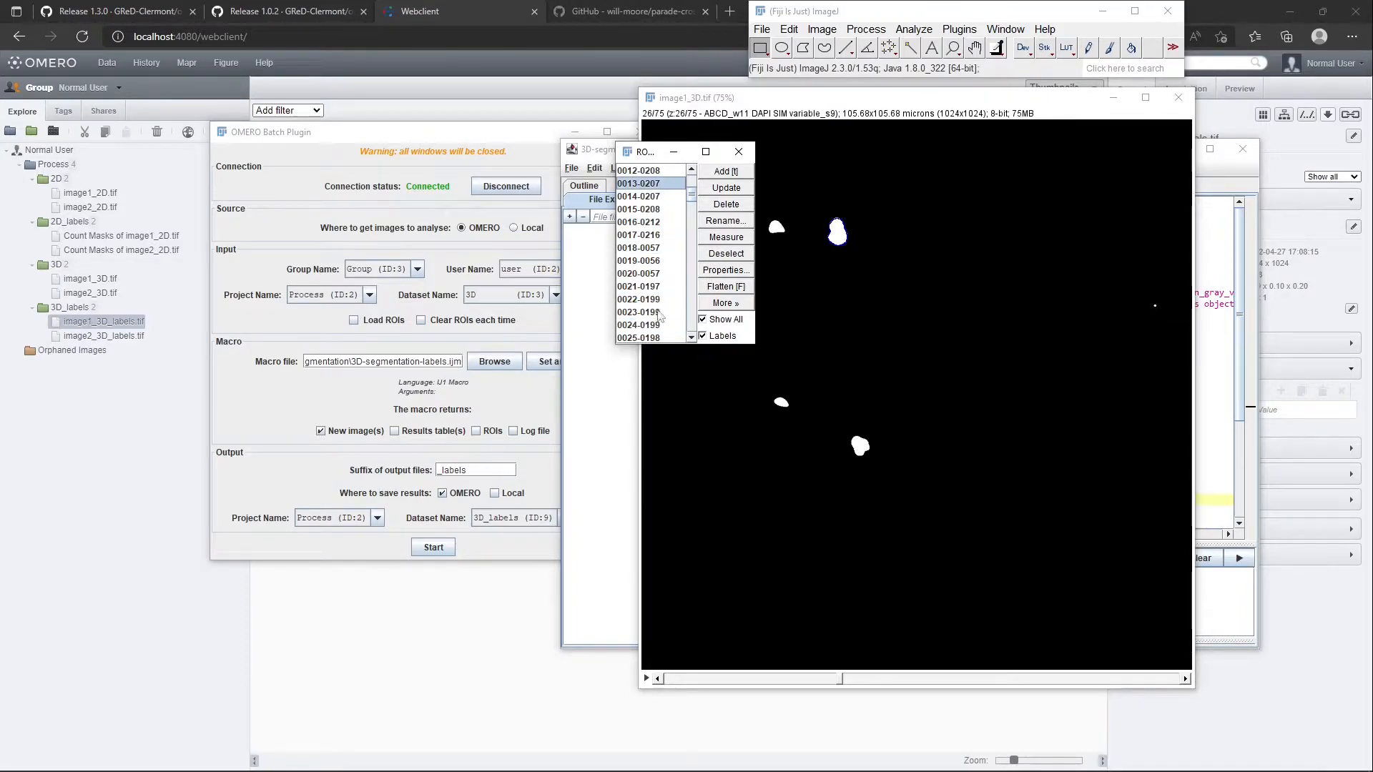
# List the properties of ROI 0023-0199 from the ROI Manager
pyautogui.click(658, 313)
pyautogui.click(727, 270)
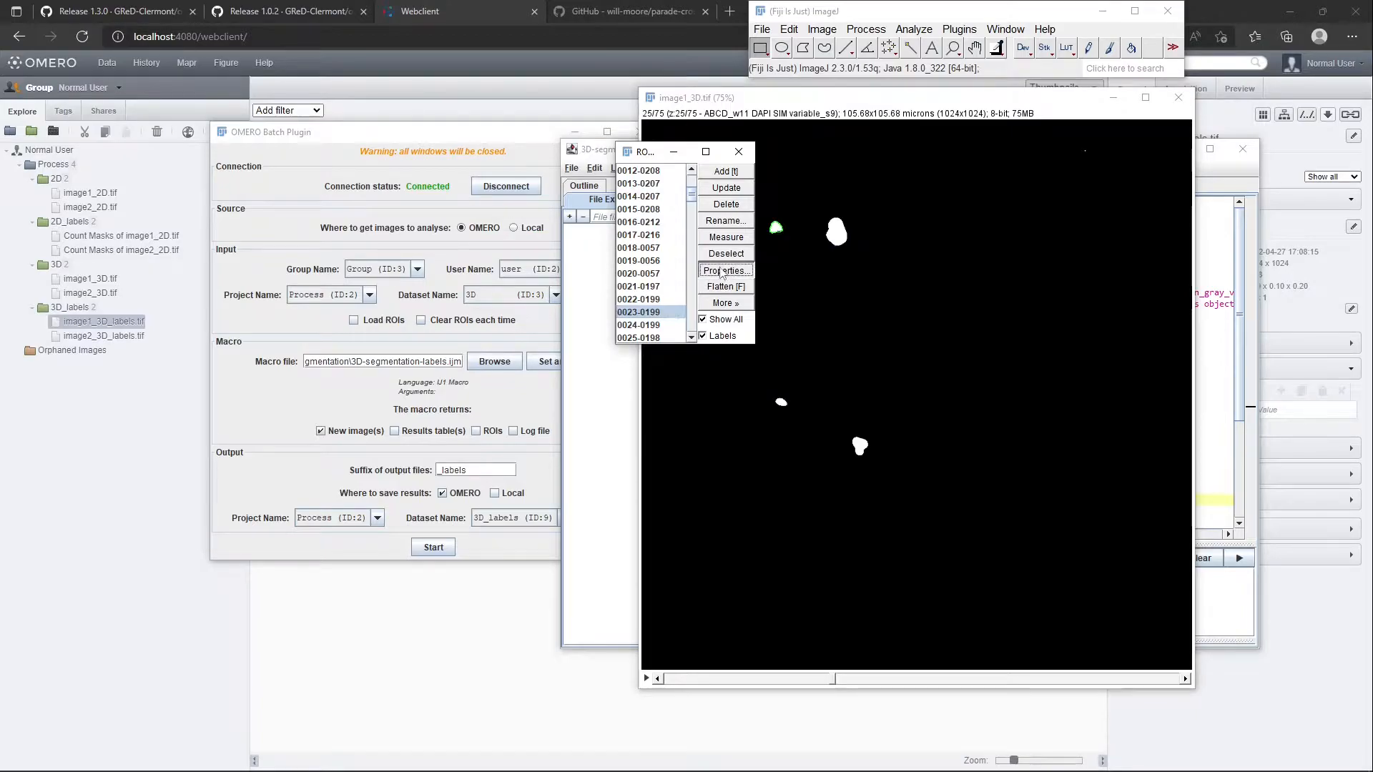
pyautogui.click(662, 346)
pyautogui.click(706, 362)
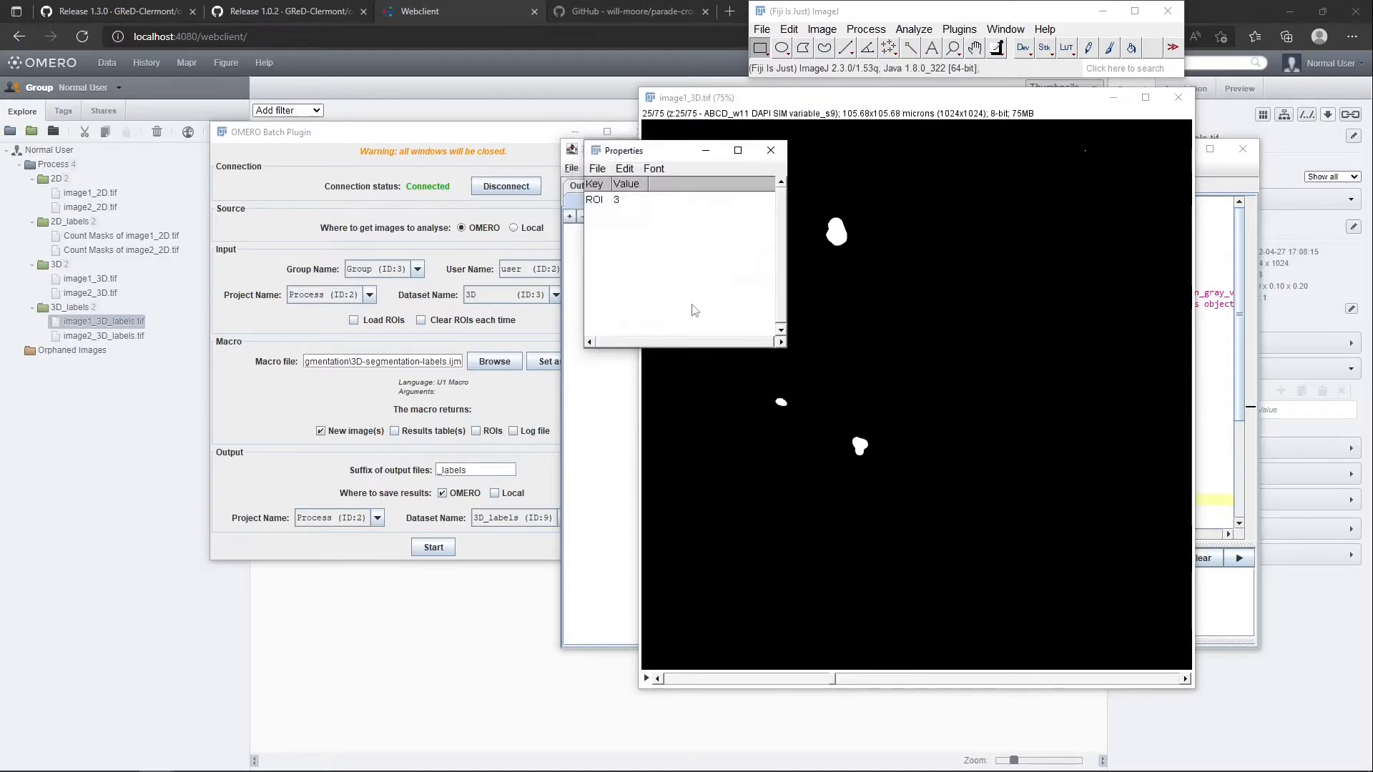
# List the properties of ROI 0024-0199 from the ROI Manager
pyautogui.click(628, 206)
pyautogui.click(770, 150)
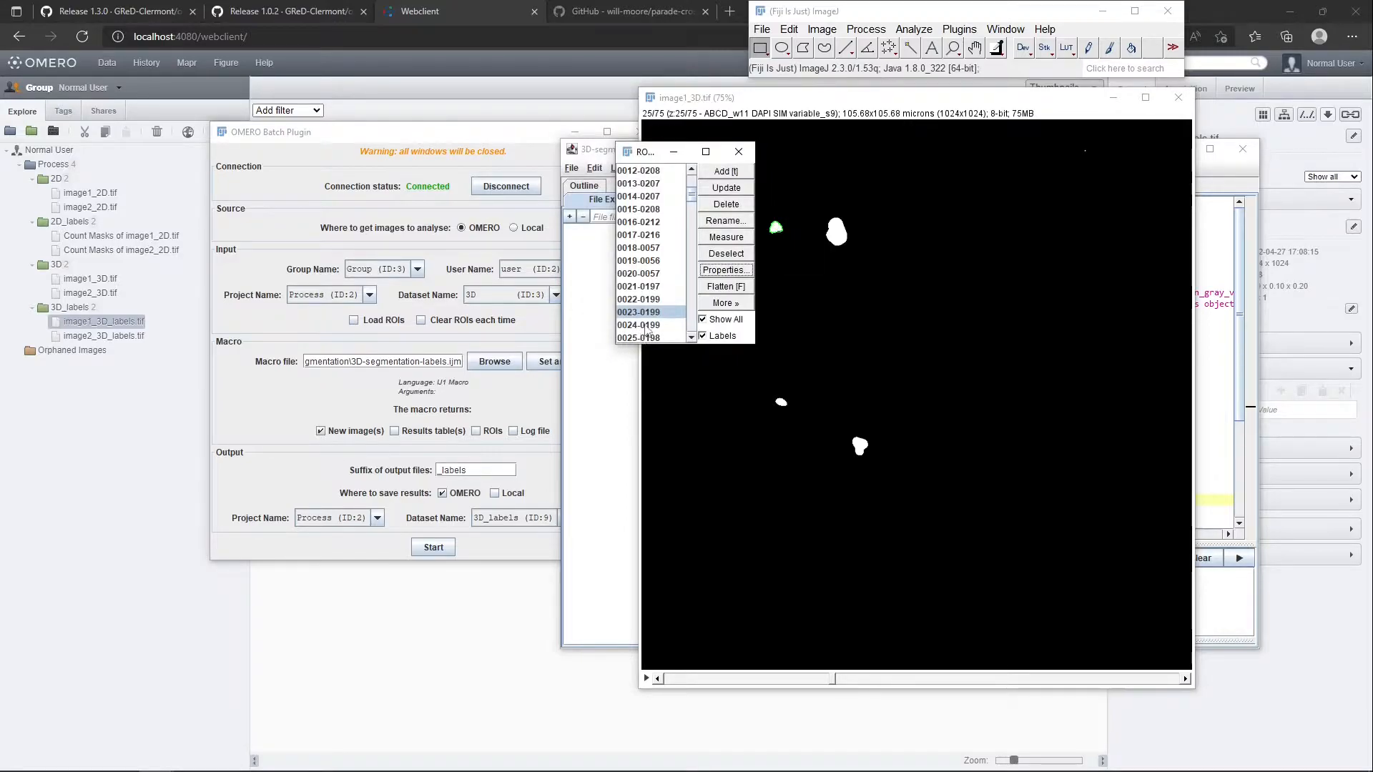
pyautogui.click(646, 326)
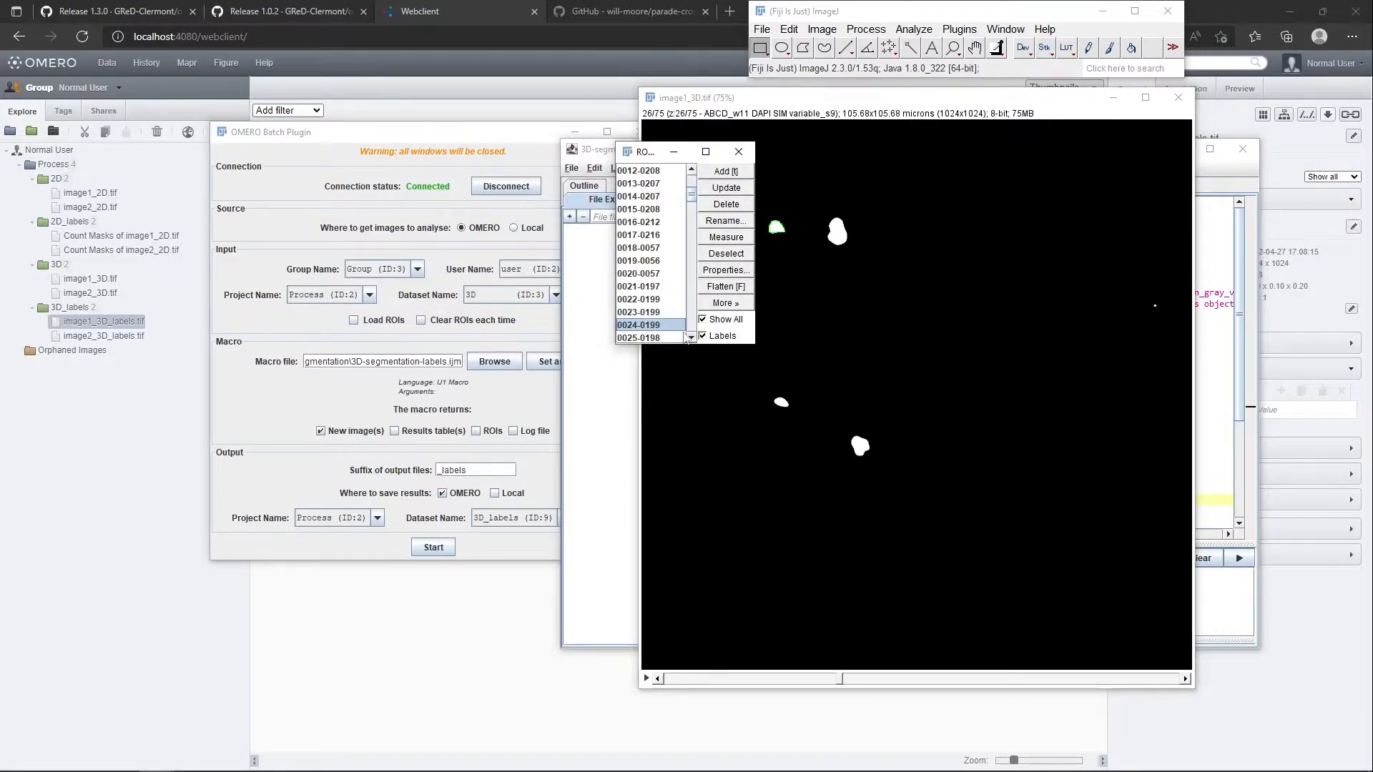
pyautogui.click(726, 270)
pyautogui.click(643, 336)
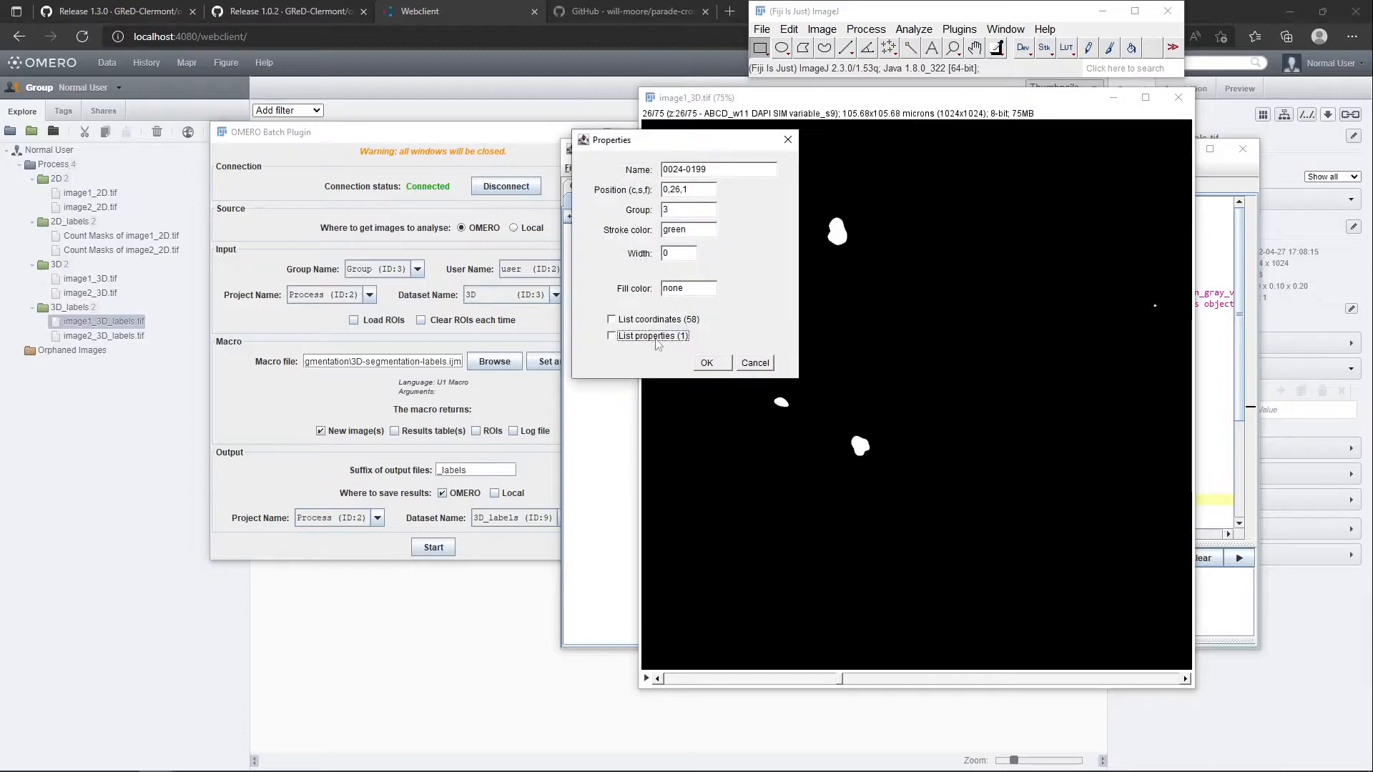
pyautogui.click(706, 363)
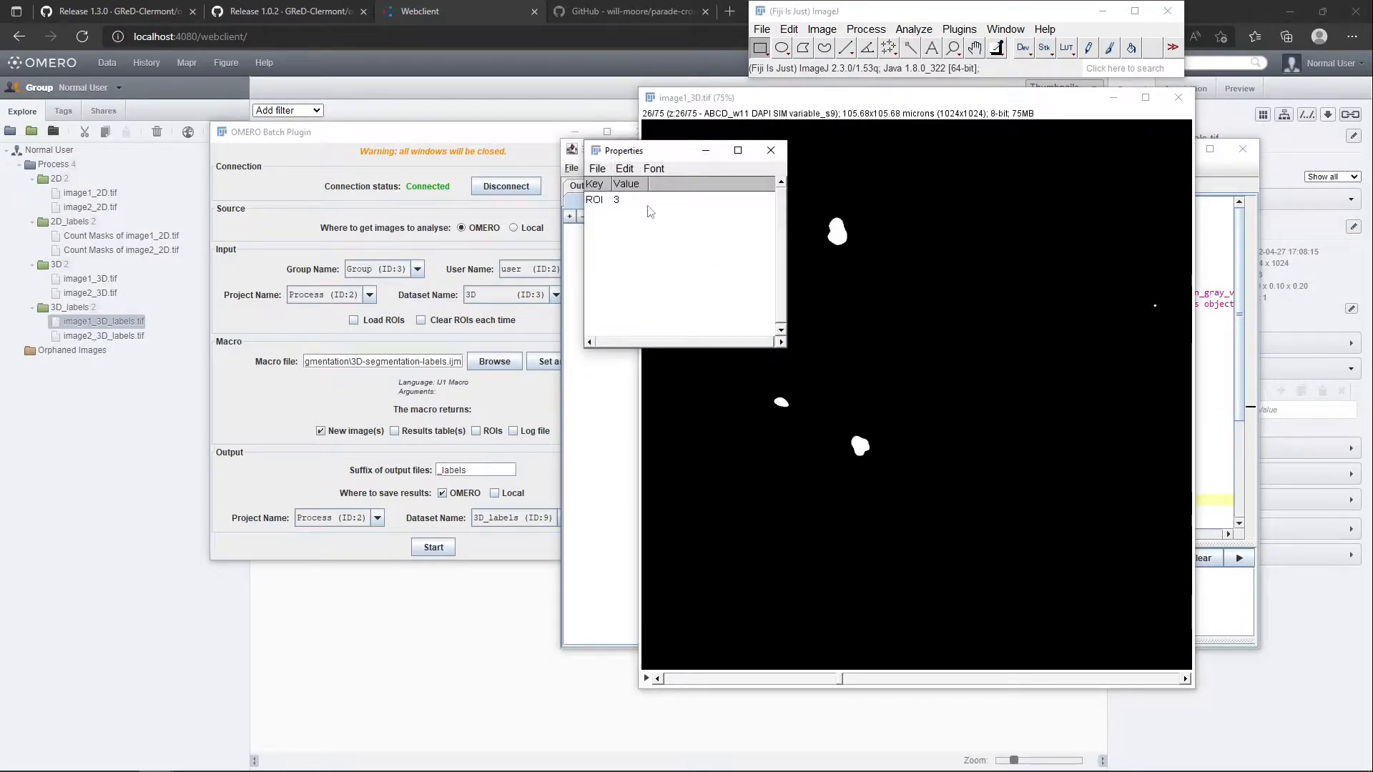
pyautogui.click(771, 151)
# List the properties of ROI 0013-0207 from the ROI Manager
pyautogui.scroll(15, 662, 216)
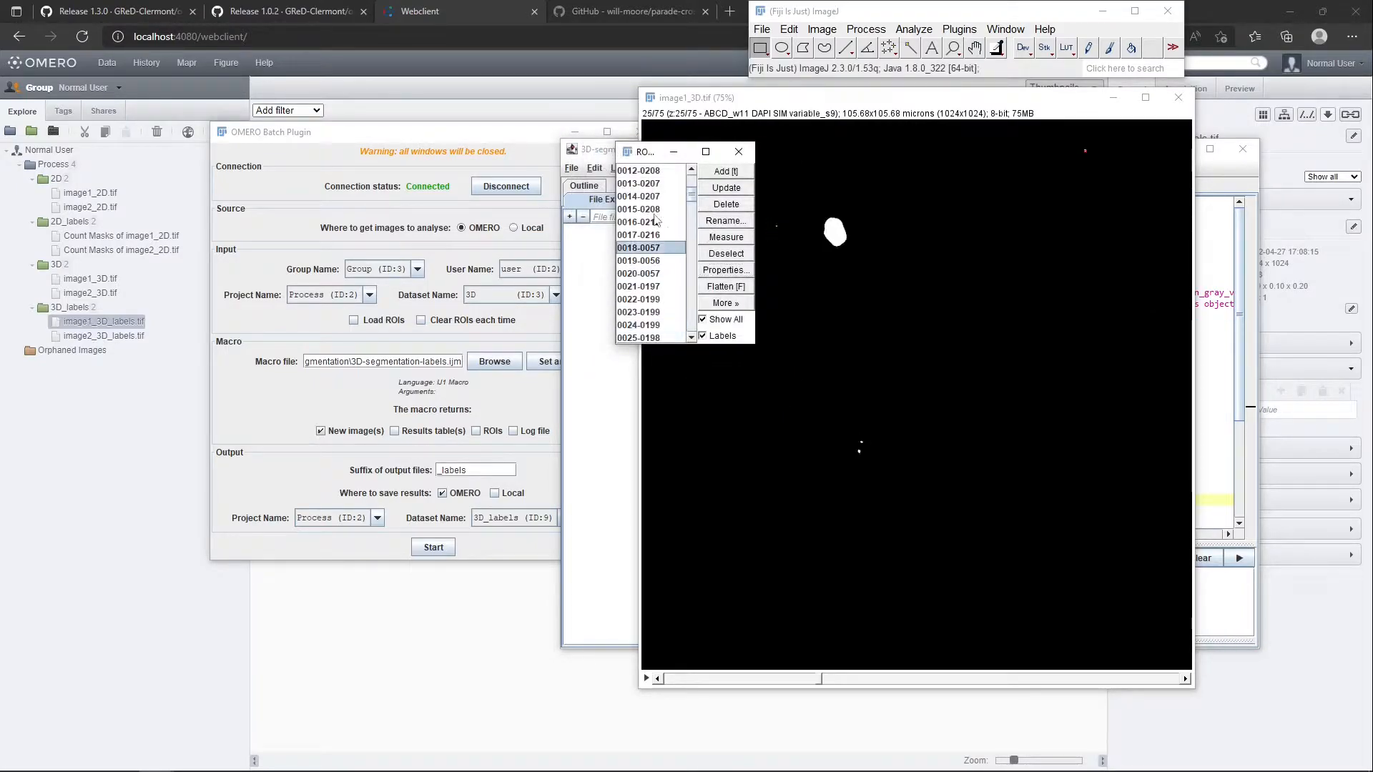
pyautogui.scroll(-2, 658, 200)
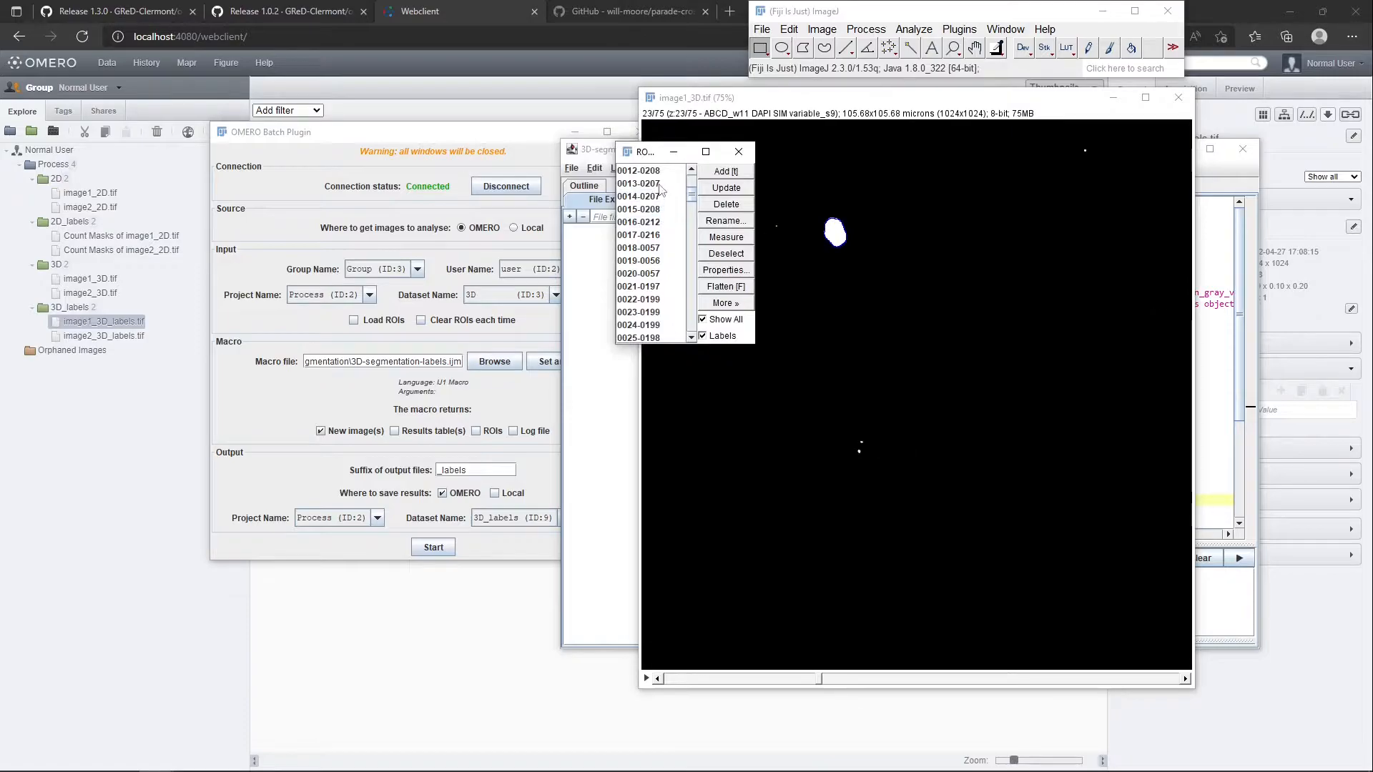
pyautogui.click(659, 184)
pyautogui.click(712, 269)
pyautogui.click(663, 337)
pyautogui.click(709, 362)
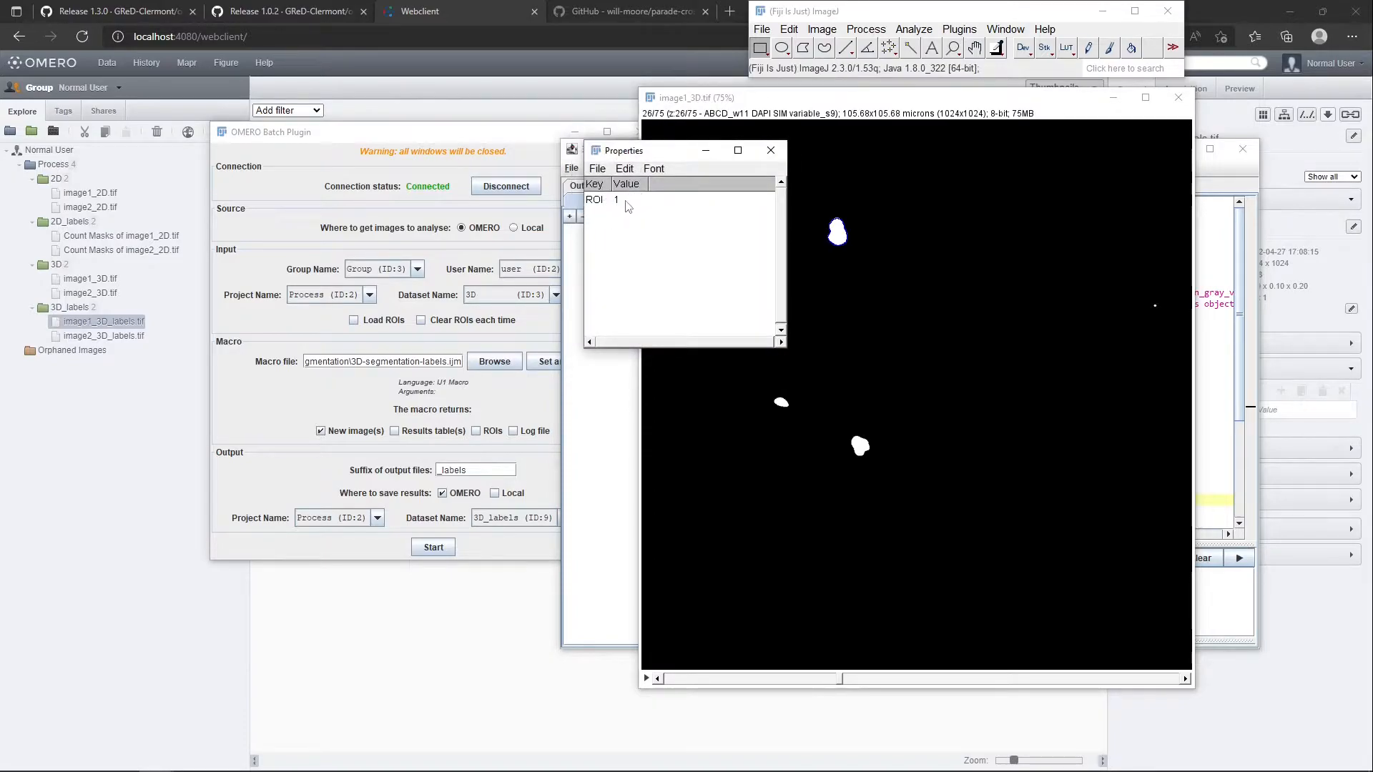
pyautogui.click(770, 150)
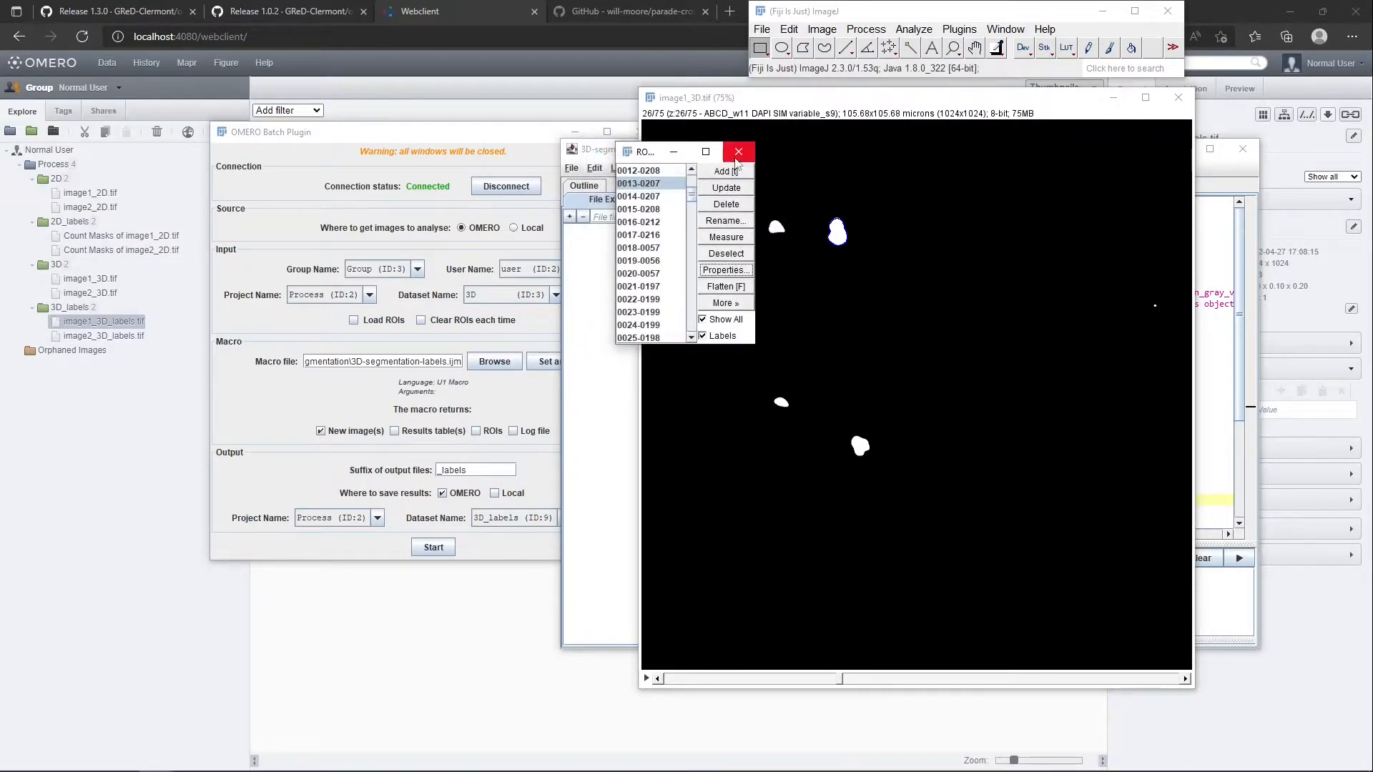
# Choose 3D-segmentation-rois.ijm as the batch macro file and close the ROI Manager, image1_3D.tif and the macro editor
pyautogui.click(737, 158)
pyautogui.click(1178, 98)
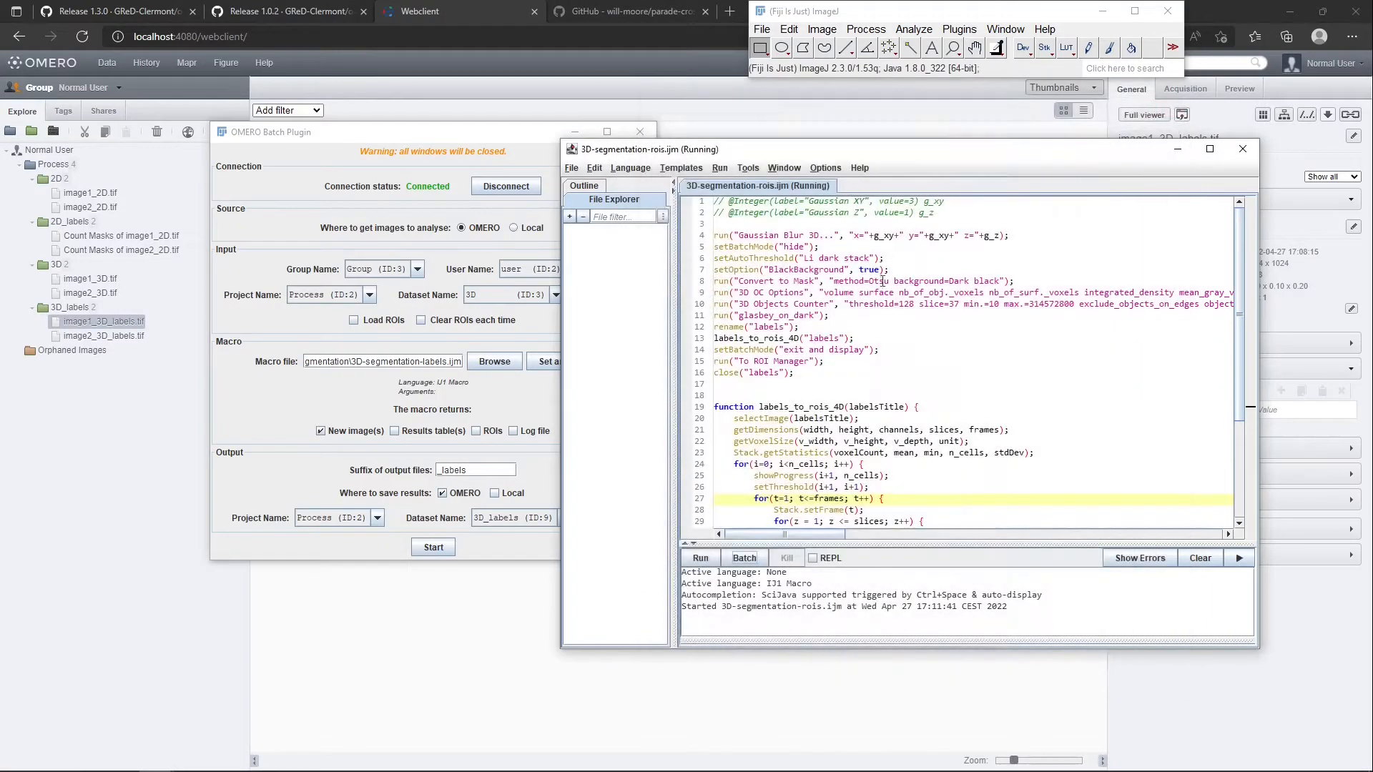
pyautogui.click(398, 145)
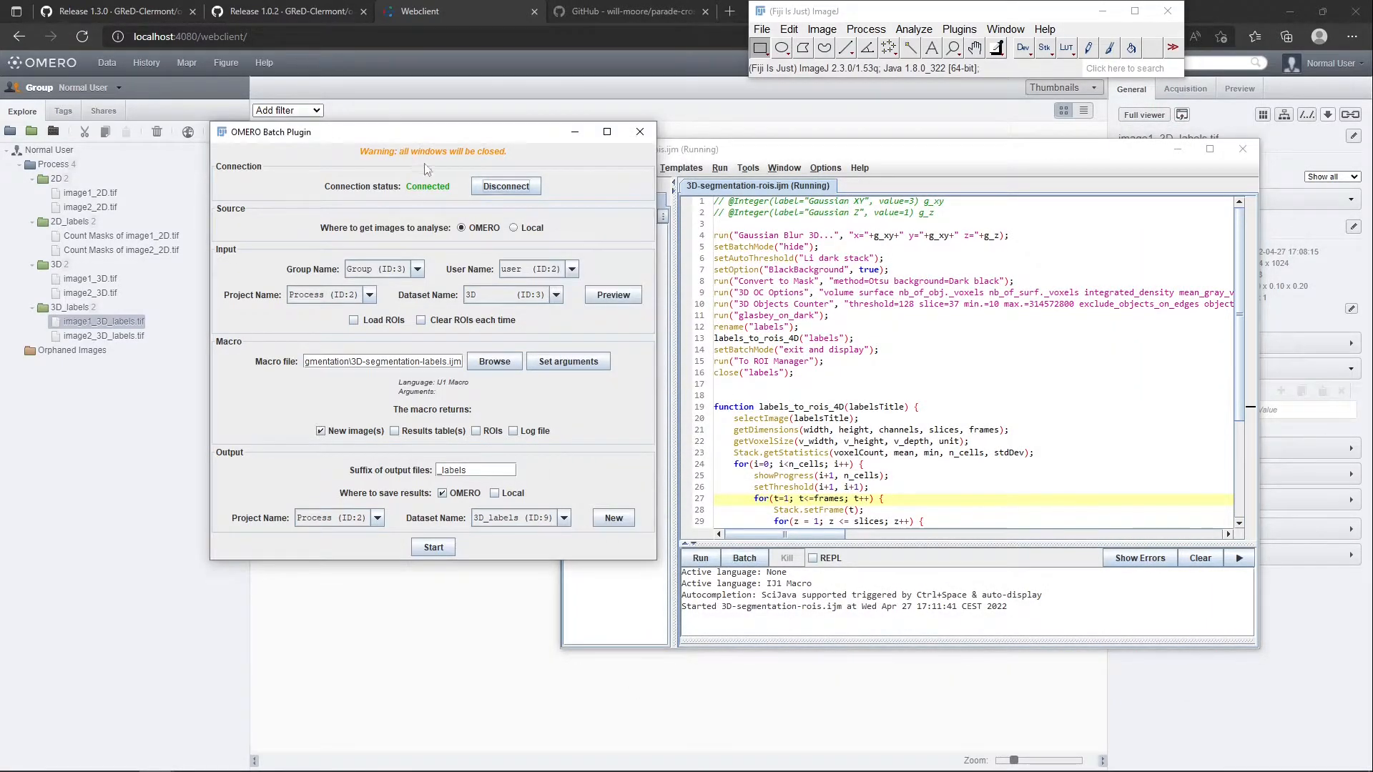
pyautogui.click(481, 363)
pyautogui.doubleClick(561, 370)
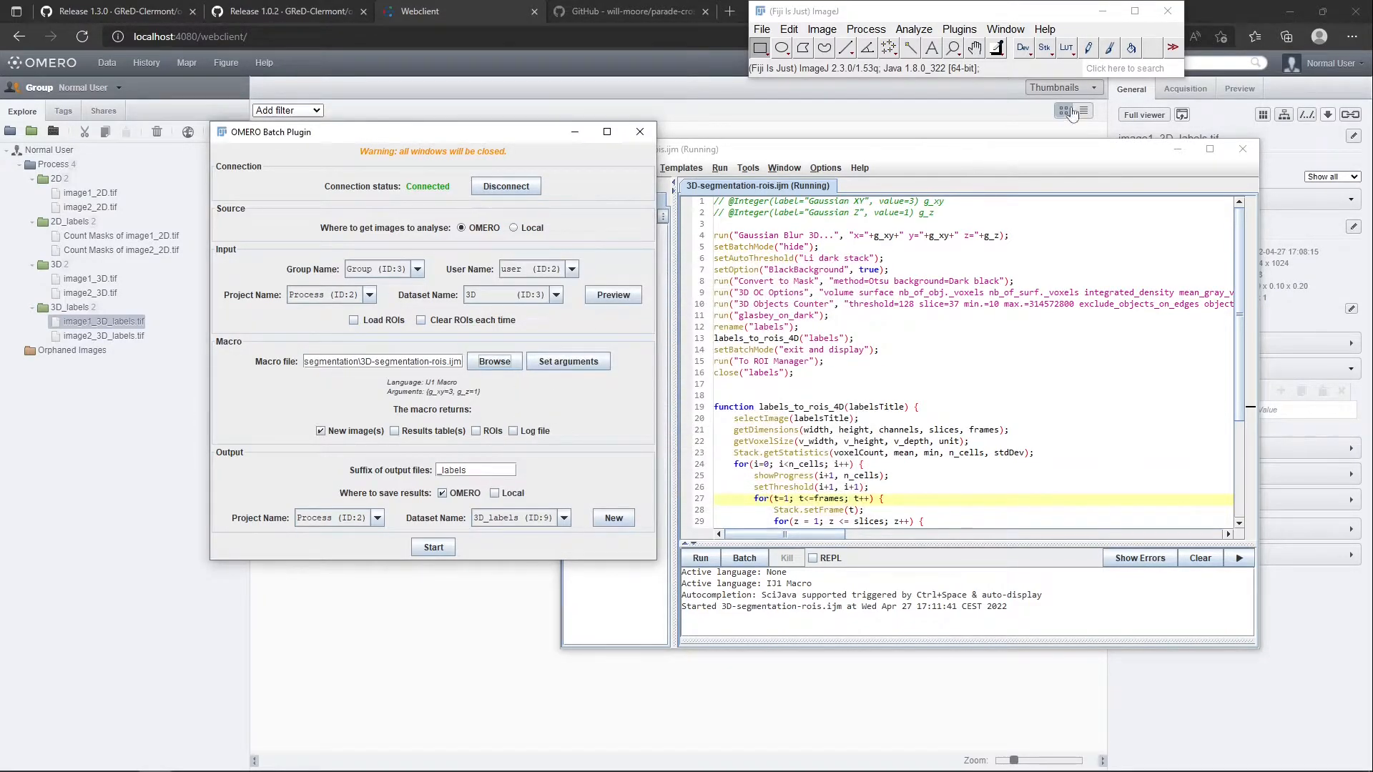
pyautogui.click(1242, 149)
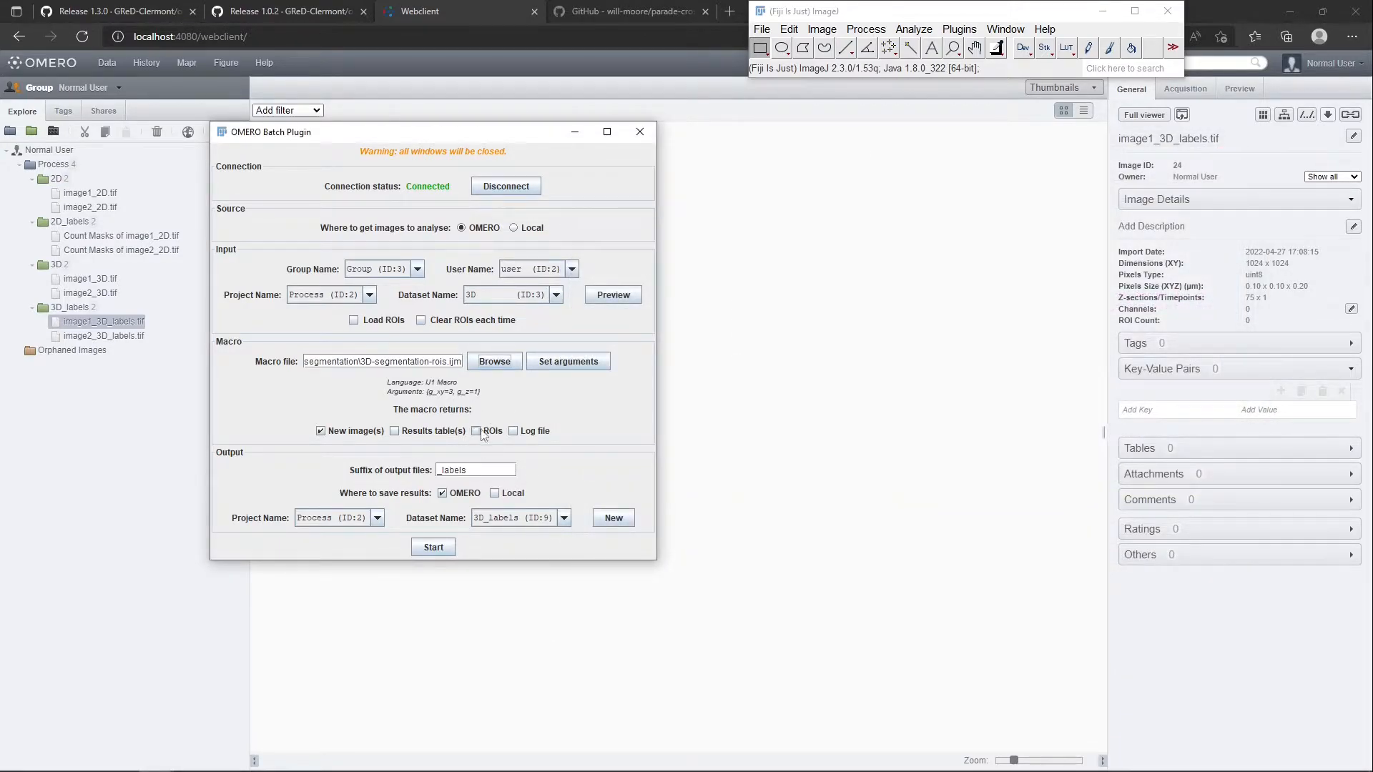
# Run the batch on the 3D dataset with only ROIs returned to OMERO, using Gaussian XY 3 and Gaussian Z 1
pyautogui.click(354, 431)
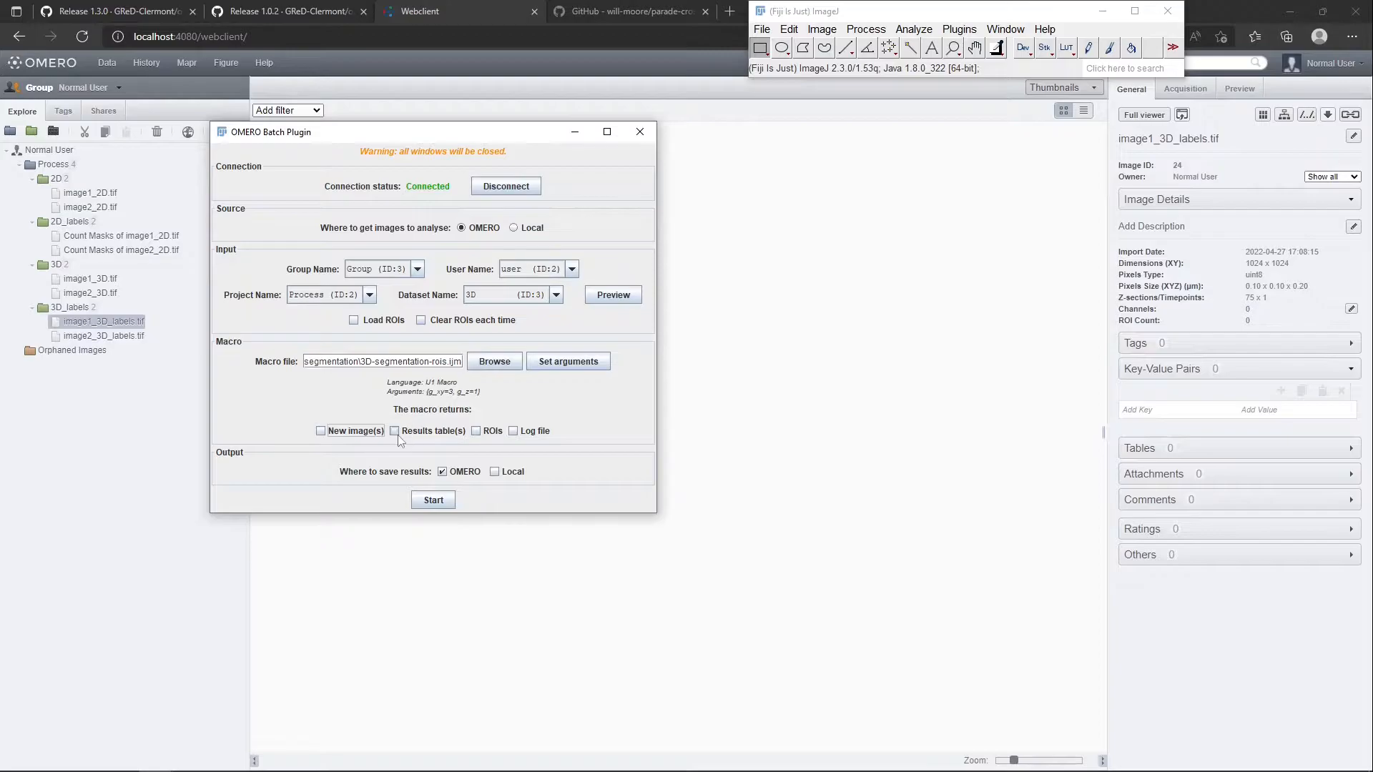
pyautogui.click(492, 432)
pyautogui.click(561, 363)
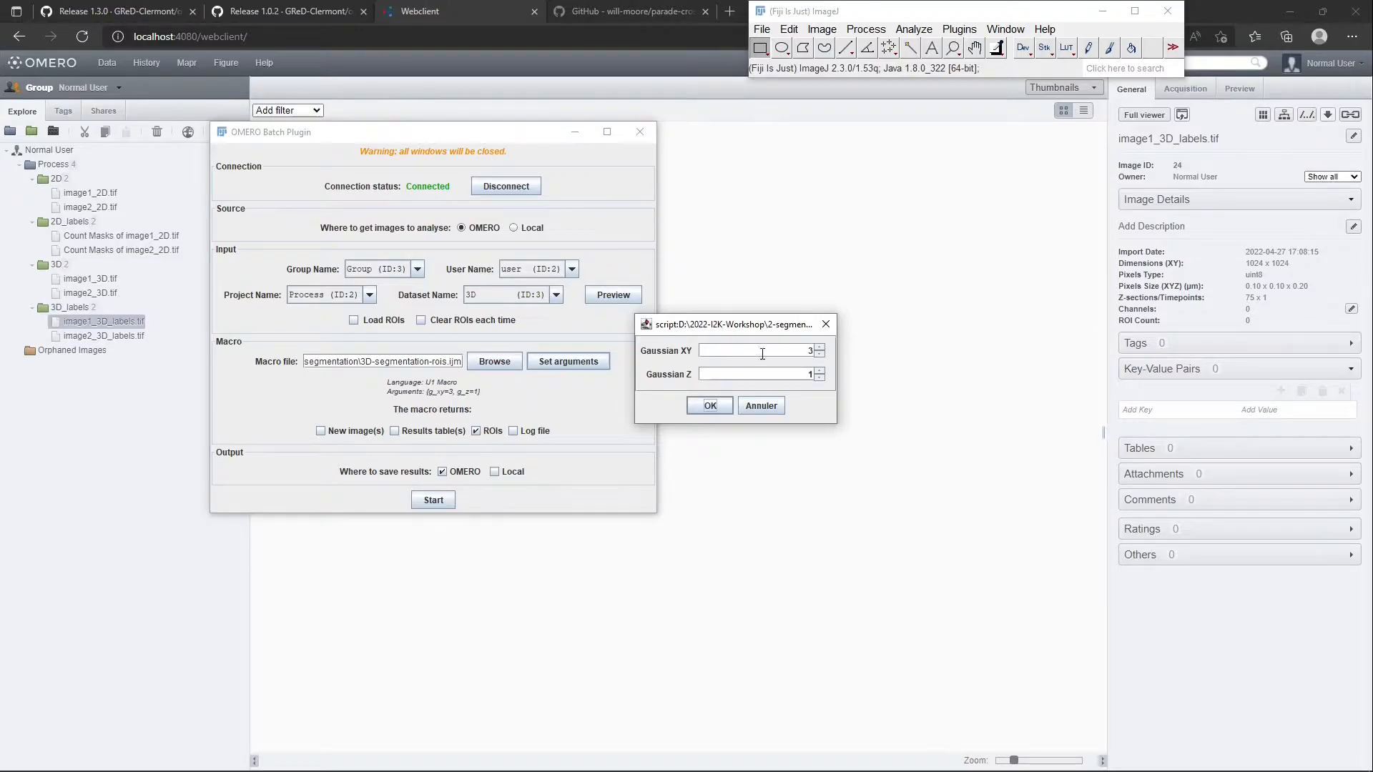
pyautogui.click(710, 410)
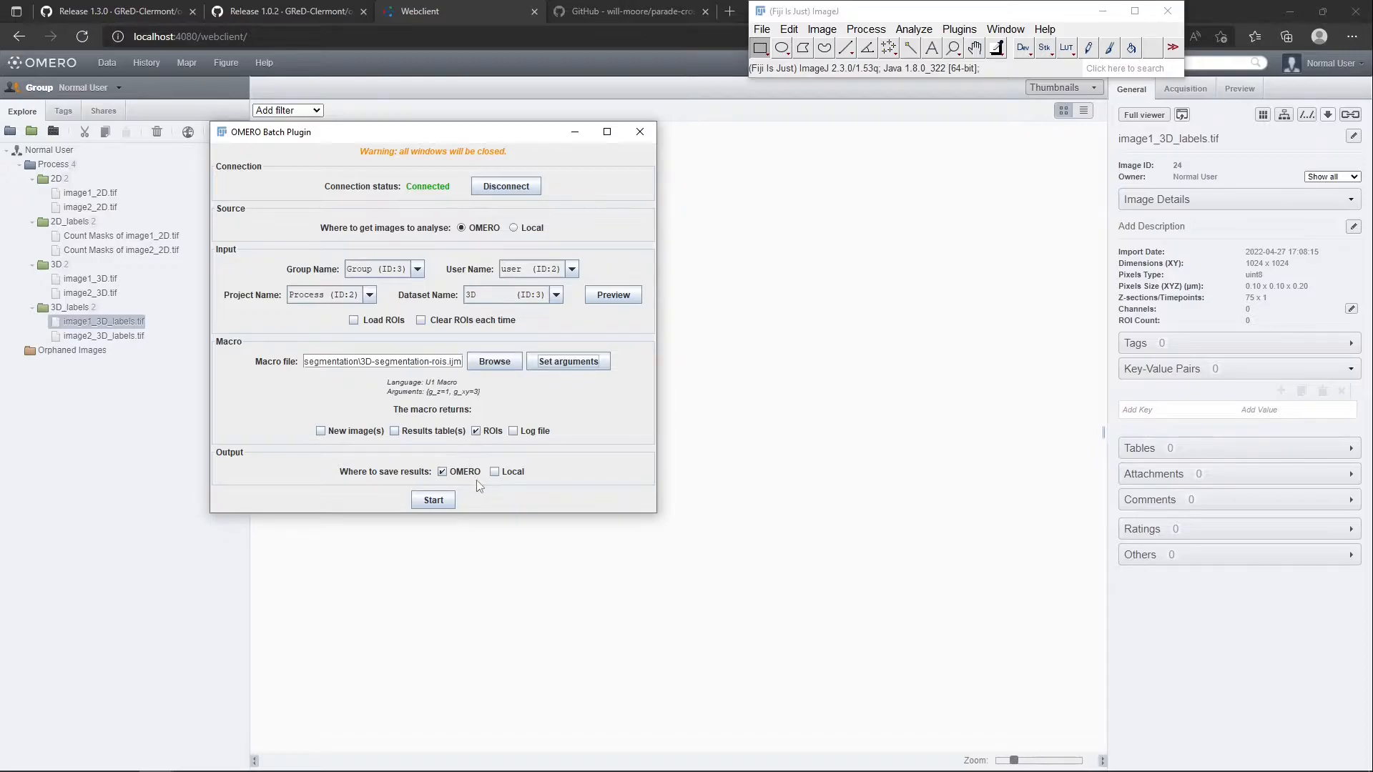
pyautogui.click(440, 500)
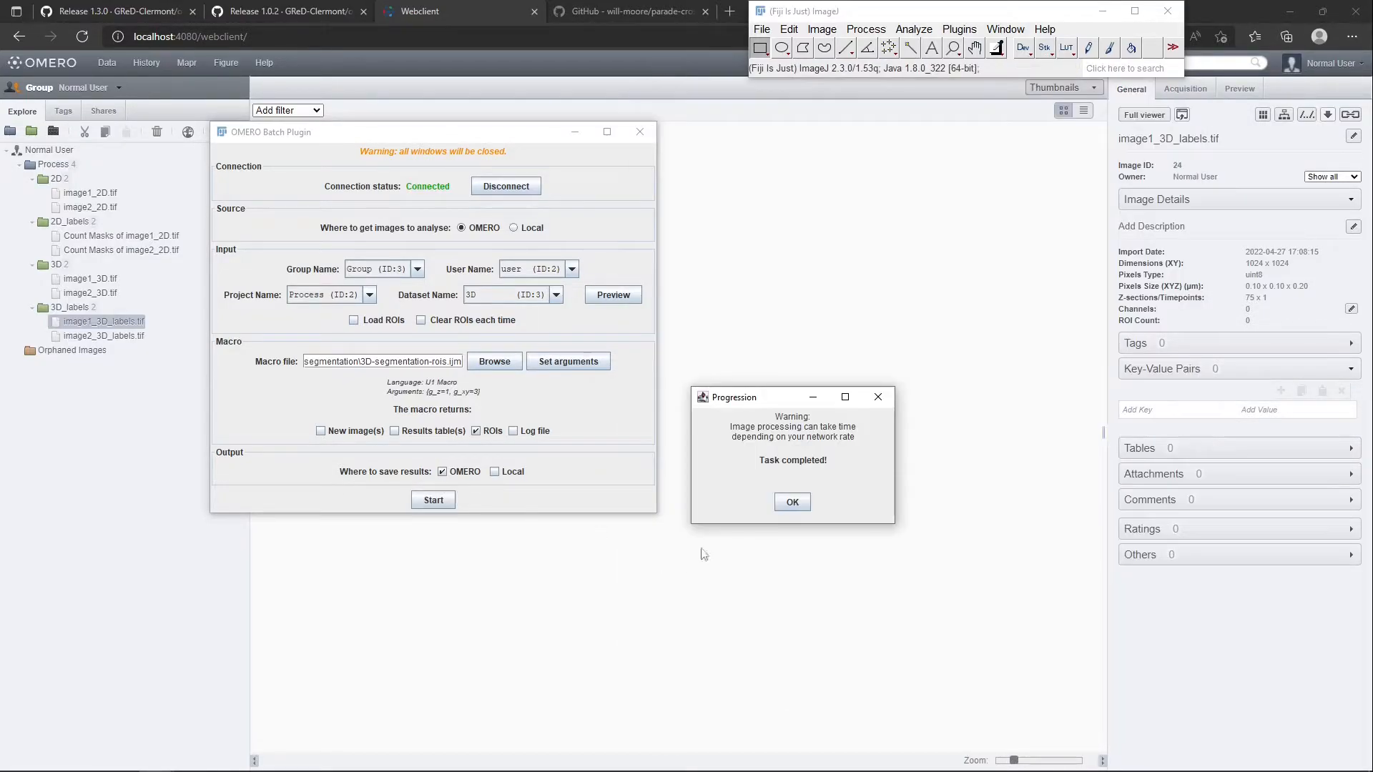
pyautogui.click(804, 502)
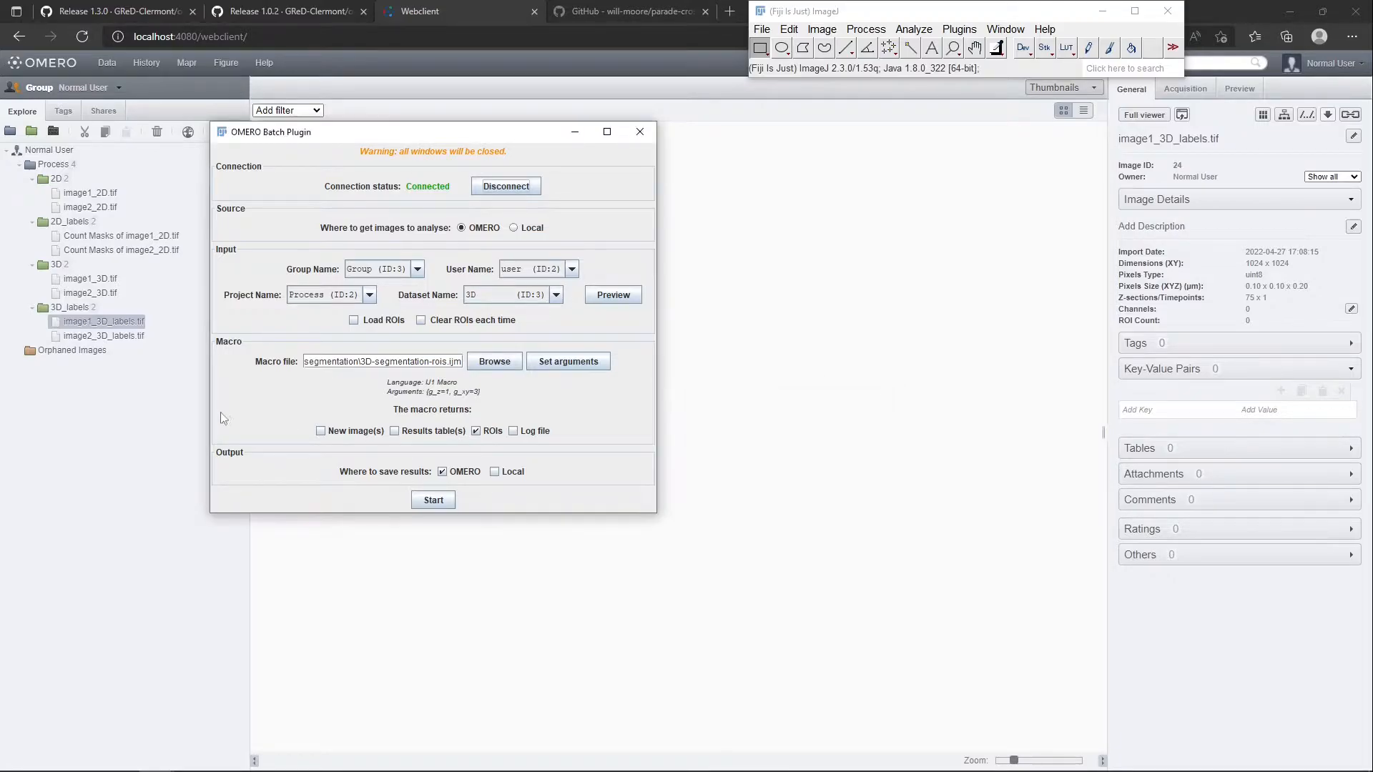
# Switch to the OMERO web client and open image1_3D.tif from the 3D dataset in the full viewer with its ROI list
pyautogui.click(429, 587)
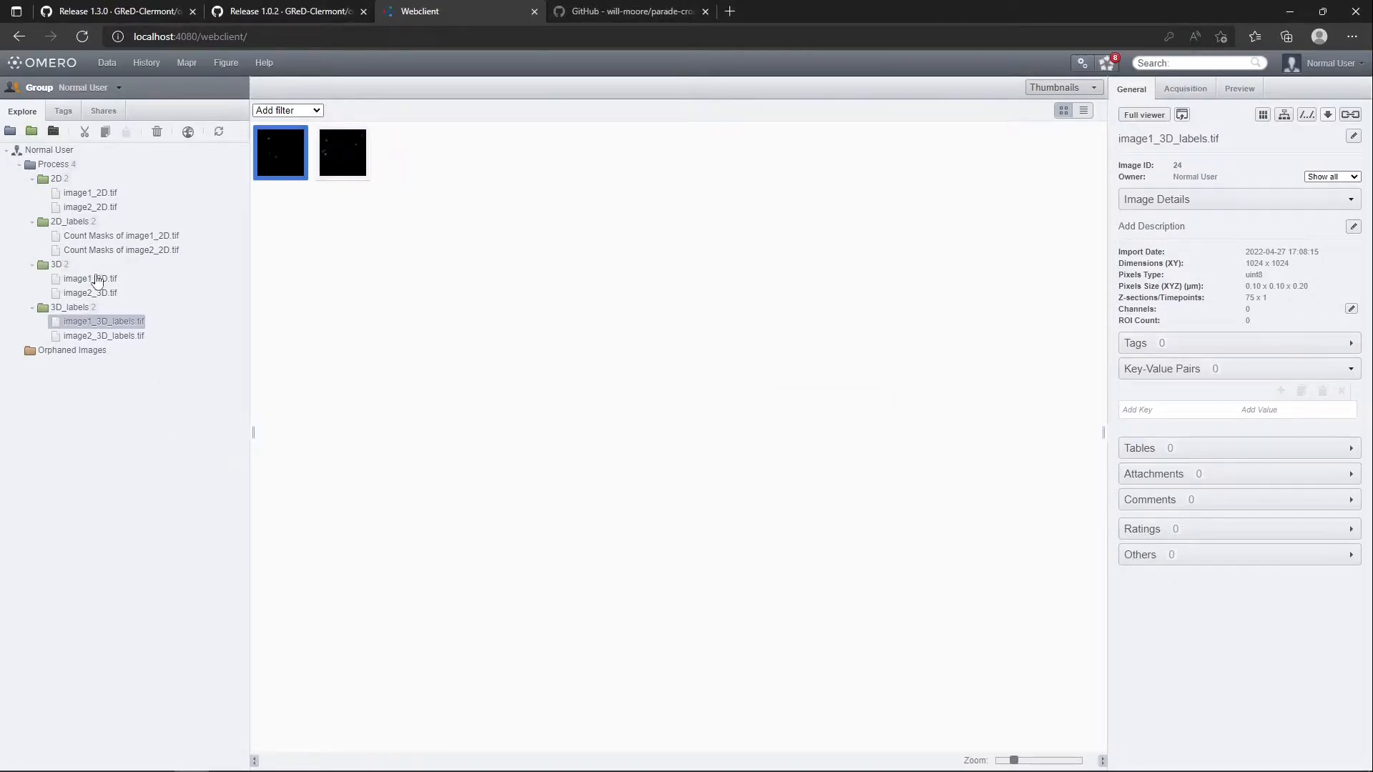
pyautogui.click(92, 278)
pyautogui.doubleClick(276, 147)
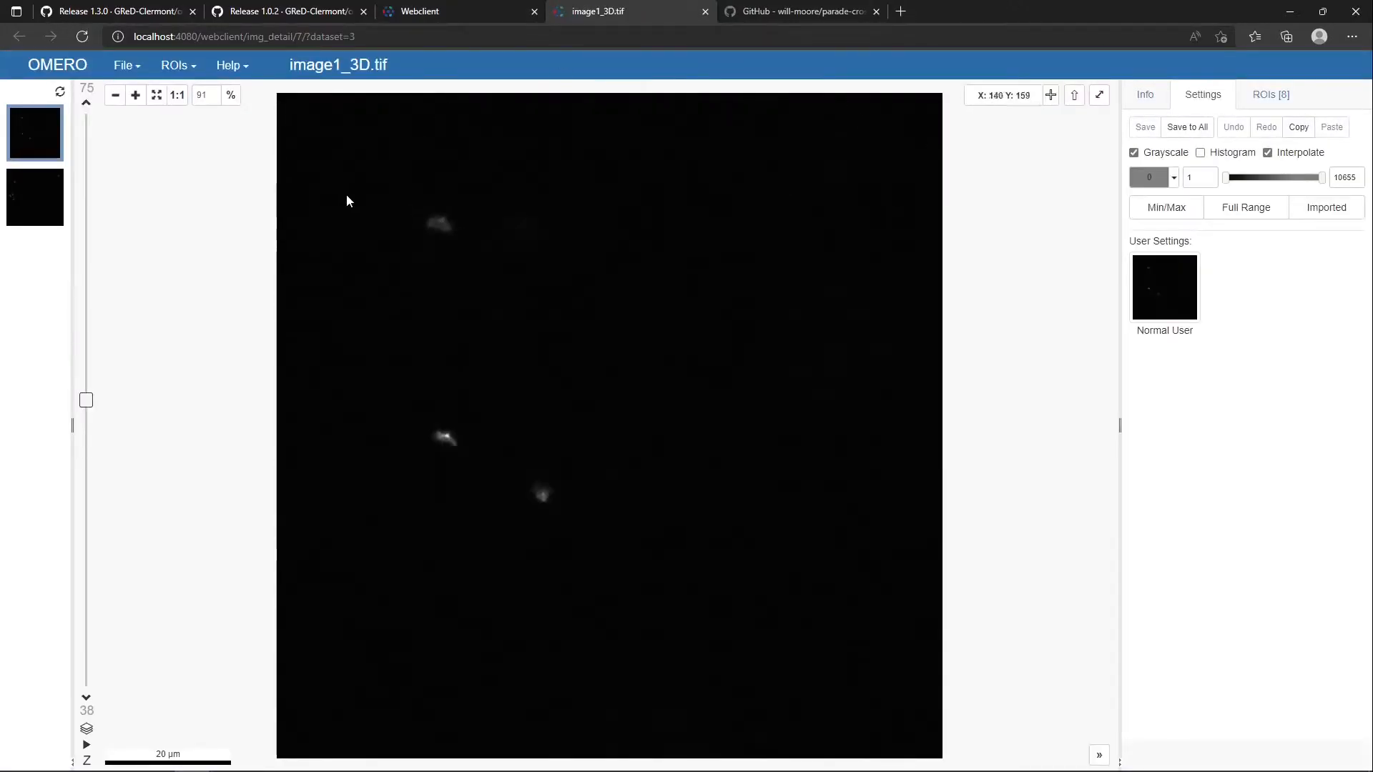
pyautogui.click(1270, 96)
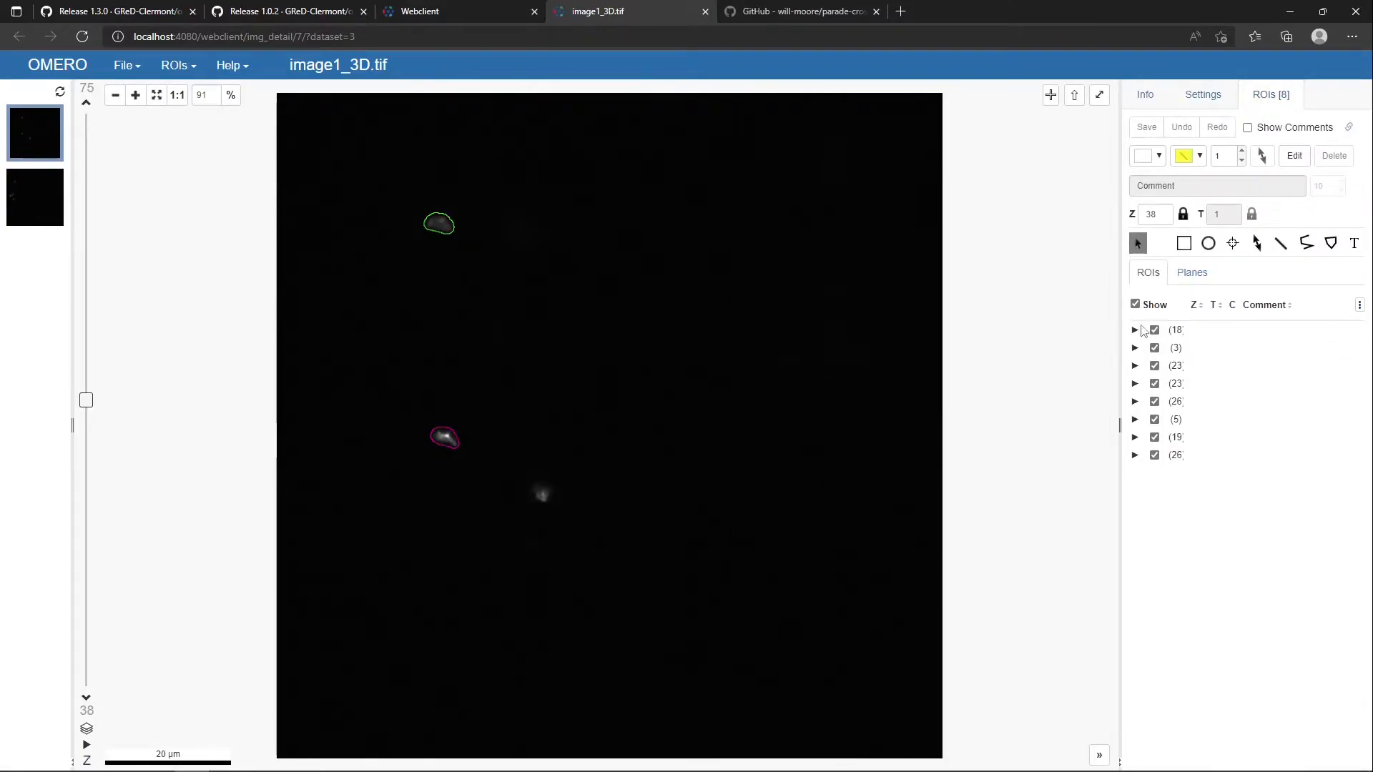
# Expand the first 3D ROI of image1_3D.tif and inspect its shapes on several slices, including 0010-0209
pyautogui.click(1135, 330)
pyautogui.click(1198, 350)
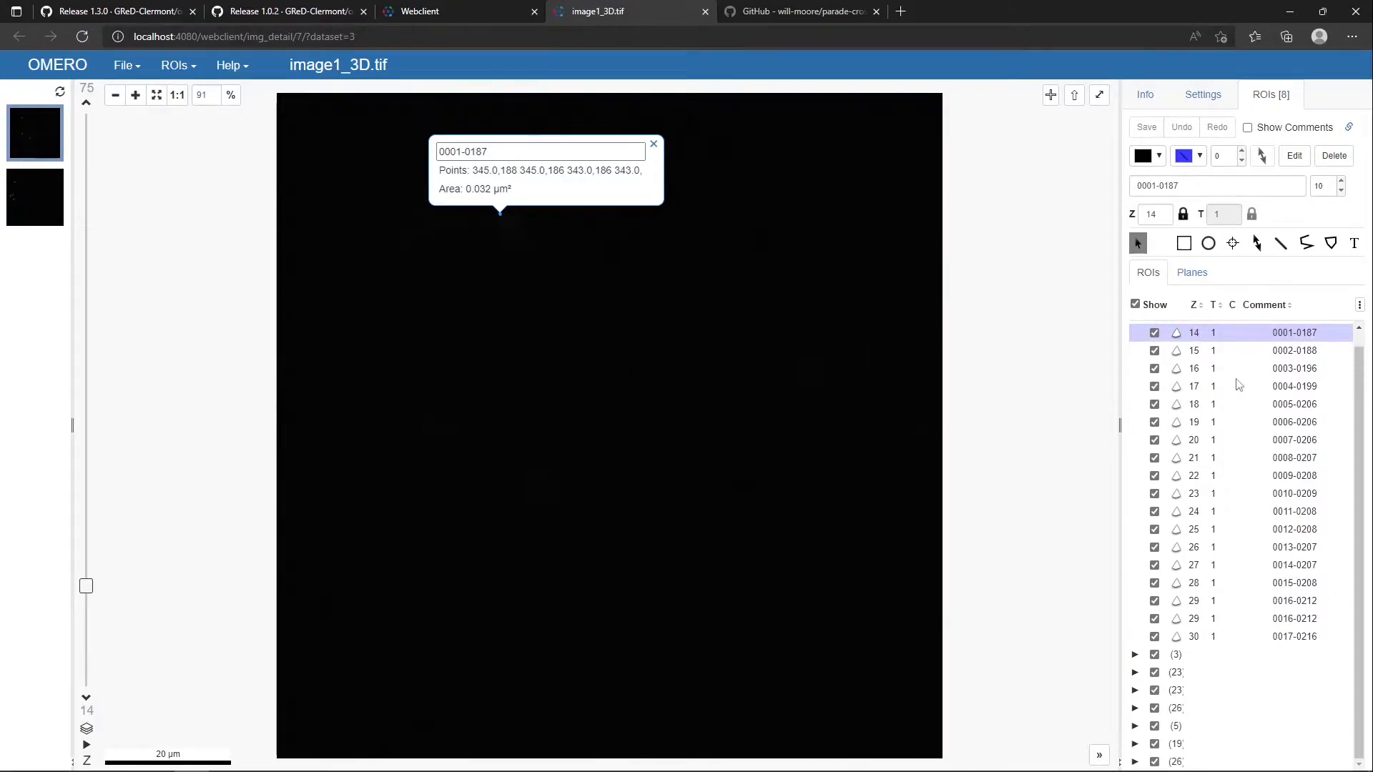
pyautogui.click(1239, 372)
pyautogui.click(1229, 458)
pyautogui.click(1236, 496)
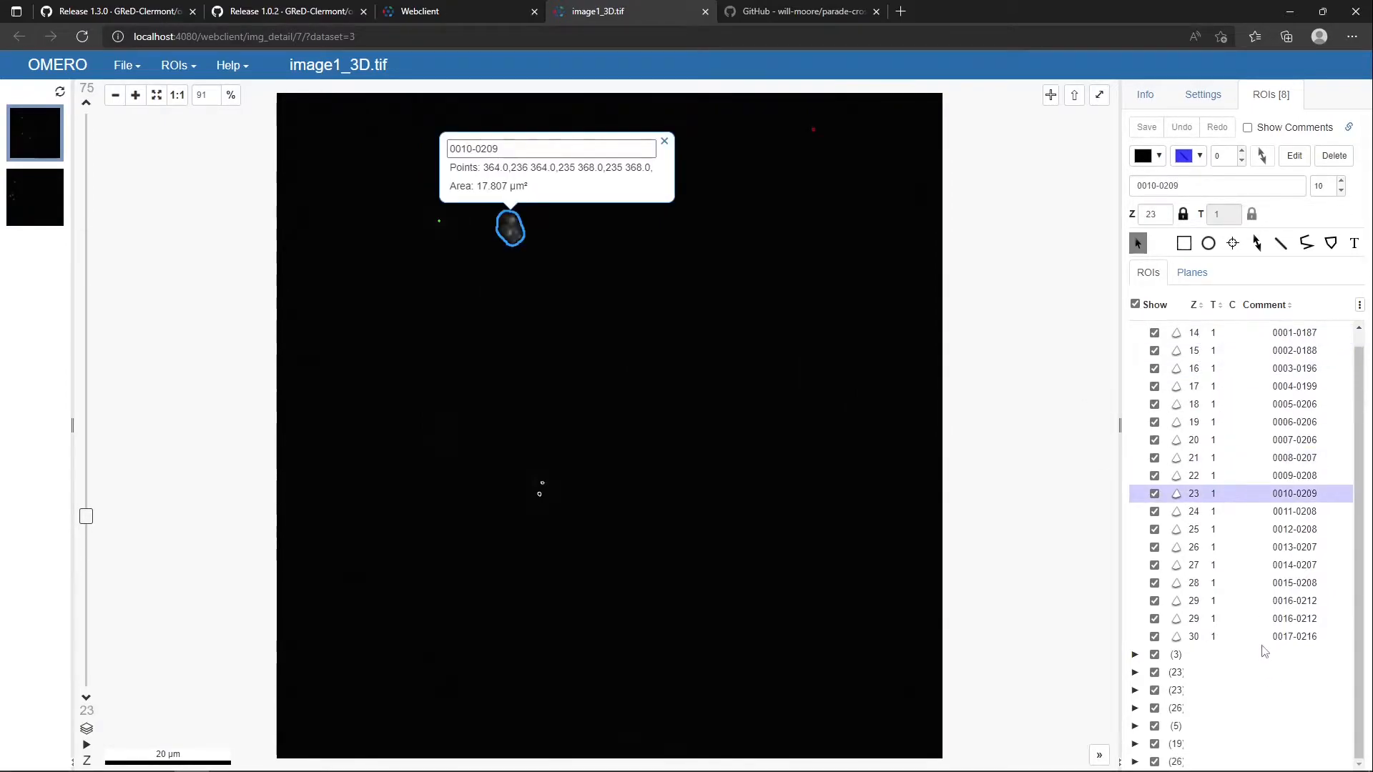
# Expand the third 3D ROI, inspect its shapes across slices, including 0026-0199, and close the image viewer
pyautogui.click(1135, 673)
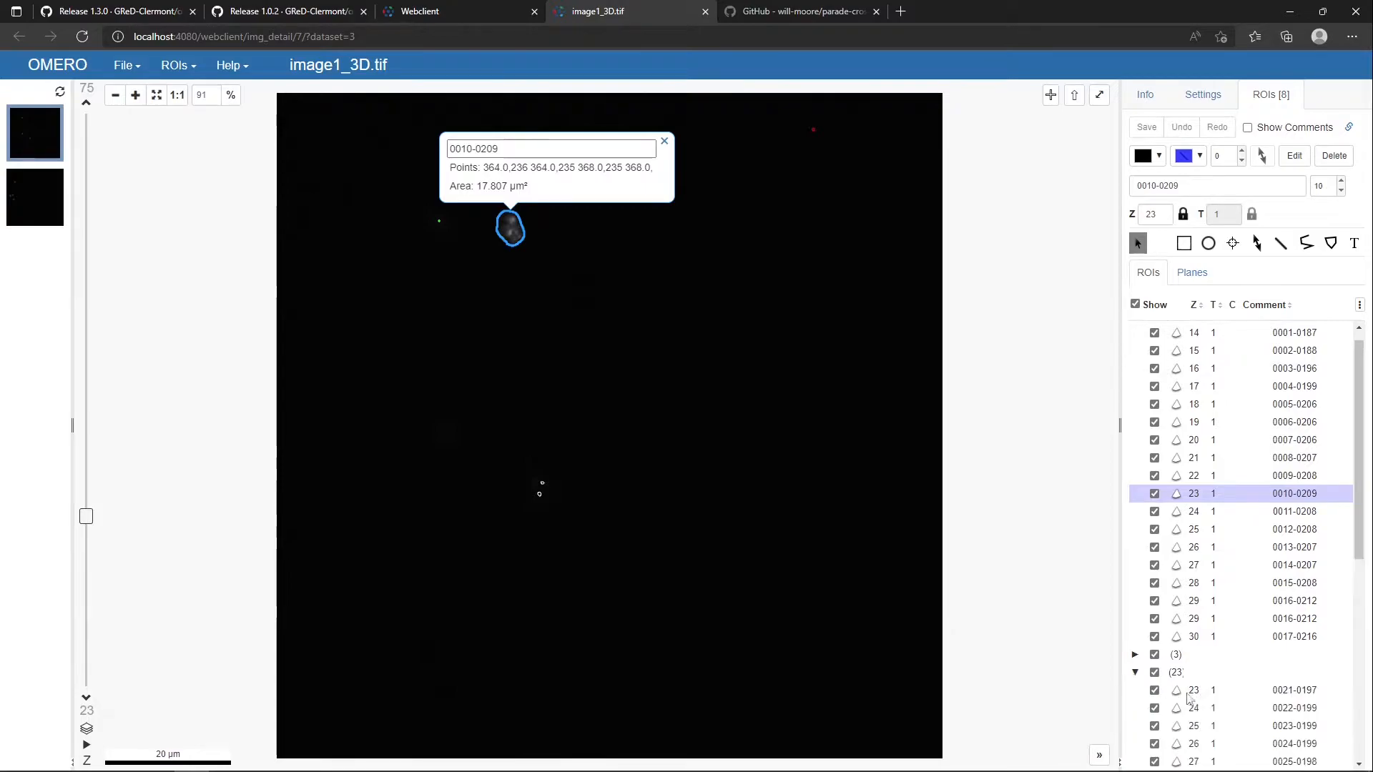
pyautogui.click(1194, 692)
pyautogui.scroll(-2, 1218, 719)
pyautogui.click(1221, 648)
pyautogui.scroll(-2, 1228, 647)
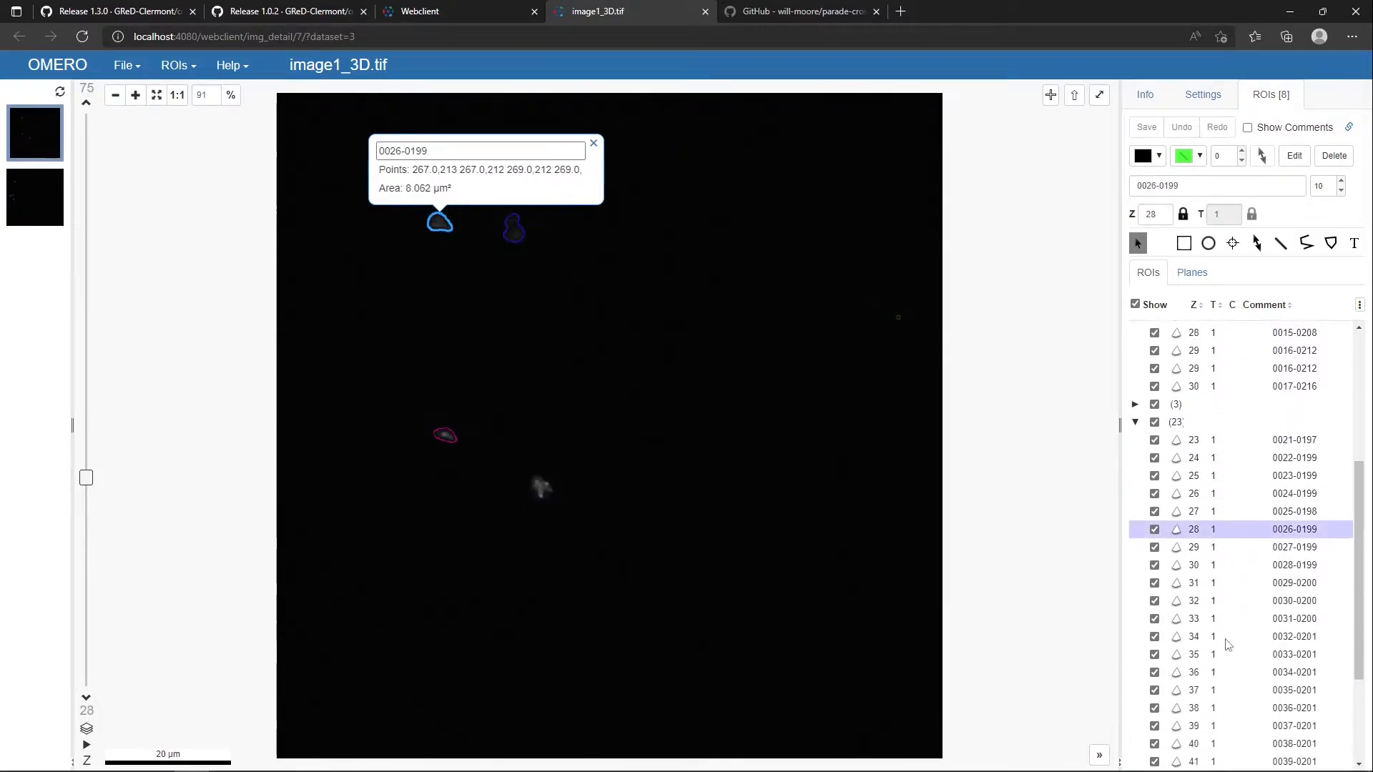
pyautogui.click(1235, 582)
pyautogui.click(517, 313)
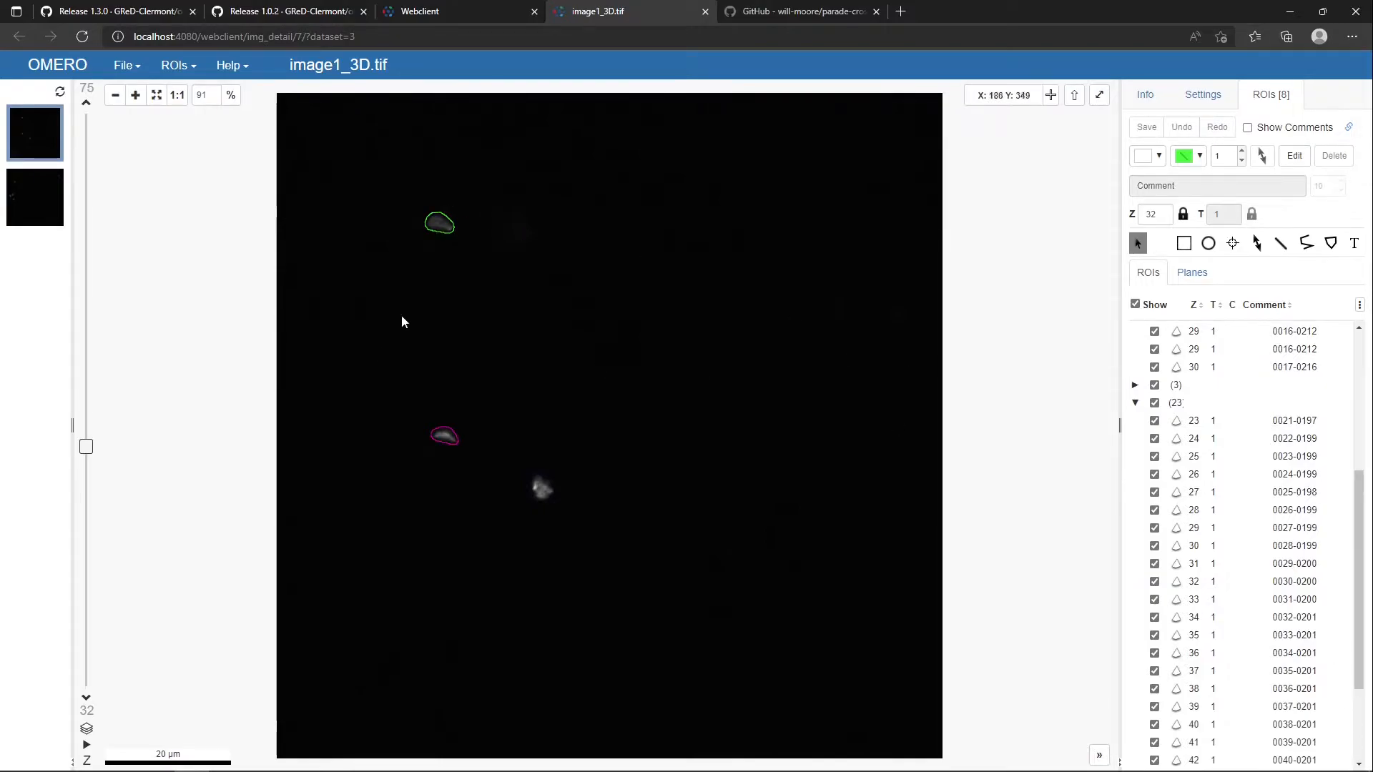
pyautogui.click(705, 11)
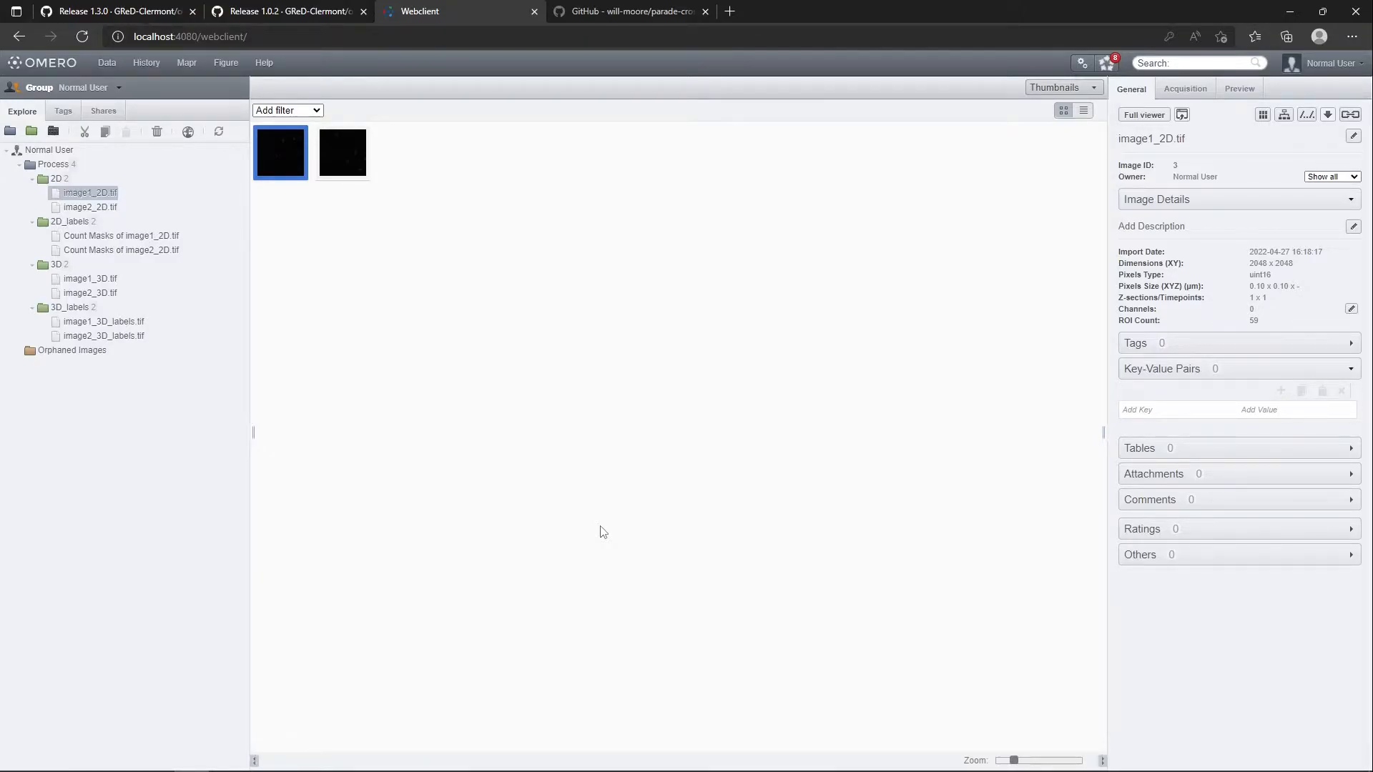
# In the OMERO Batch Plugin, disable ROI output and ROI clearing, and choose 2D-measure.ijm from the 3-analysis folder as the macro
pyautogui.hotkey('alt', 'Tab')
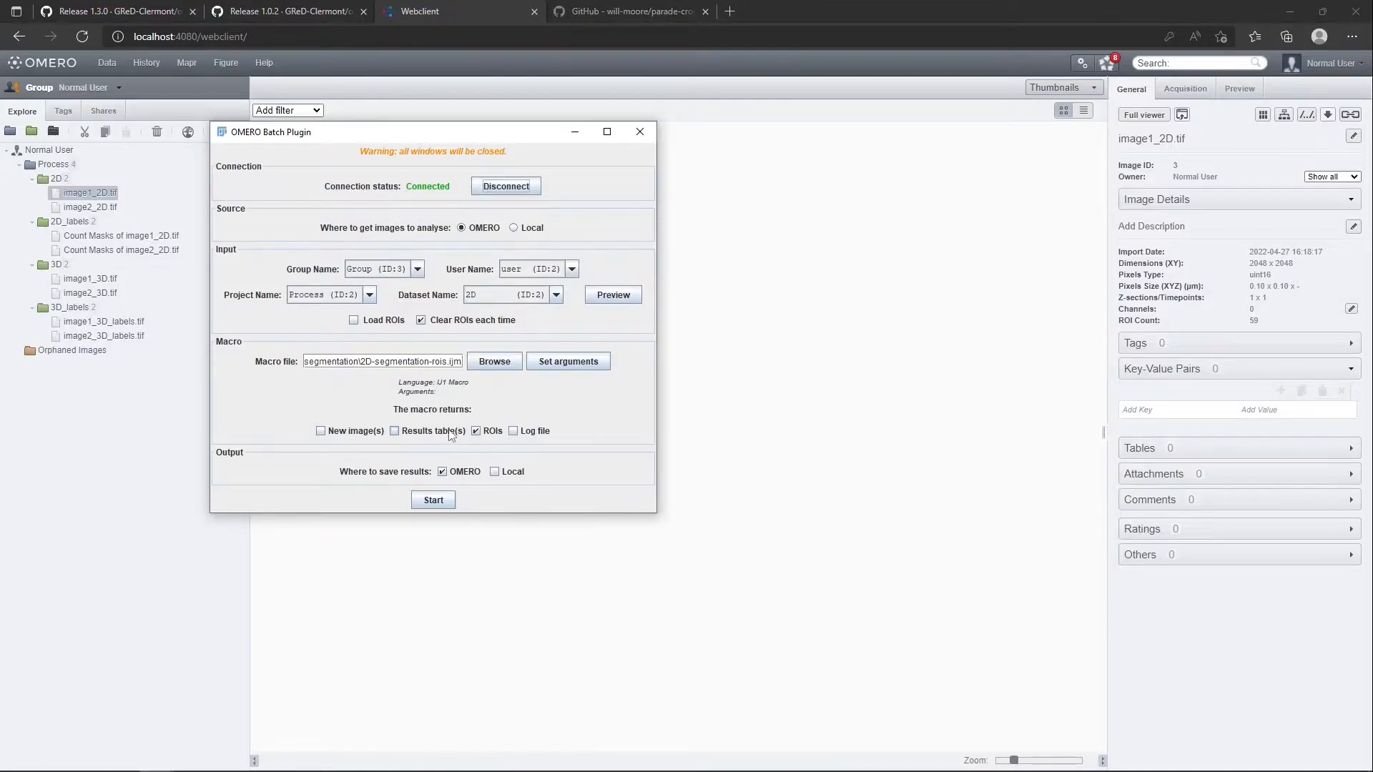
pyautogui.click(492, 432)
pyautogui.click(454, 321)
pyautogui.click(493, 361)
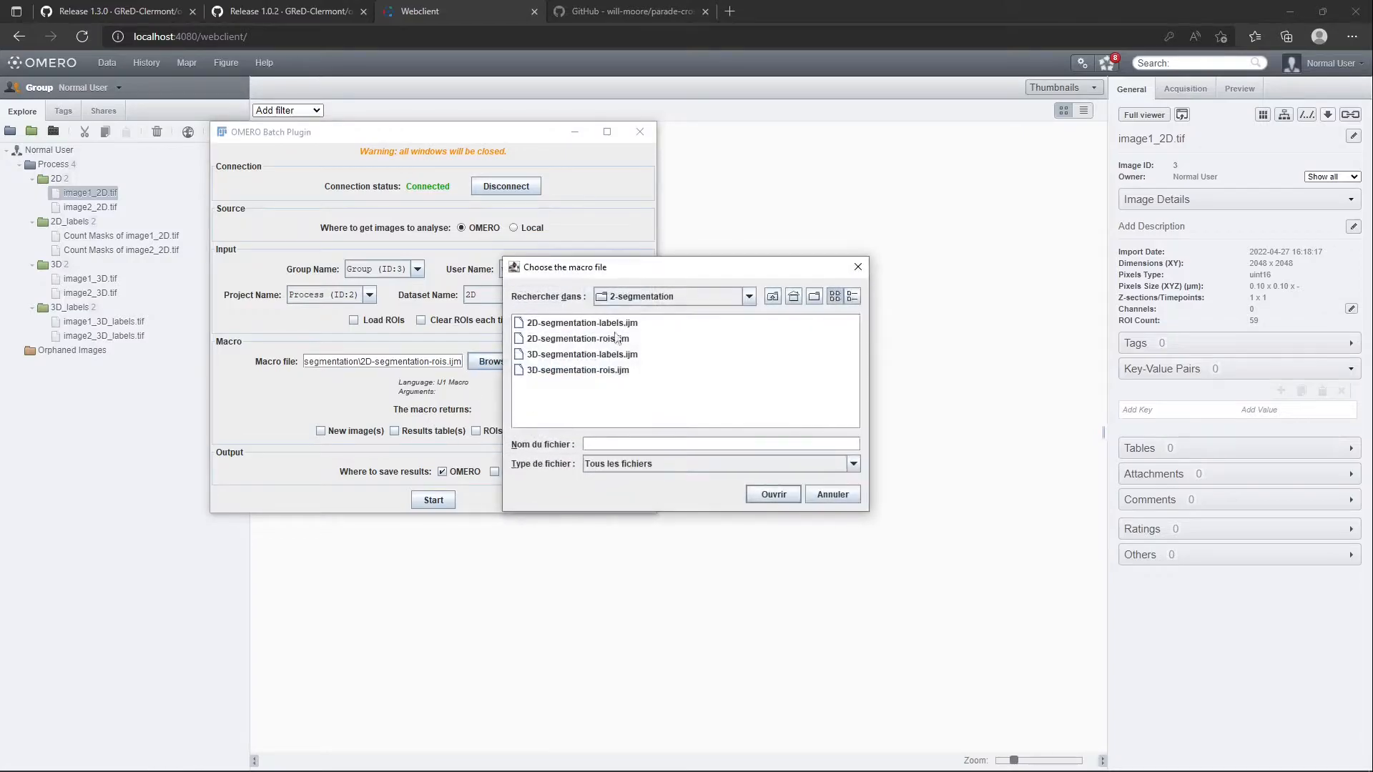
pyautogui.click(772, 297)
pyautogui.doubleClick(558, 365)
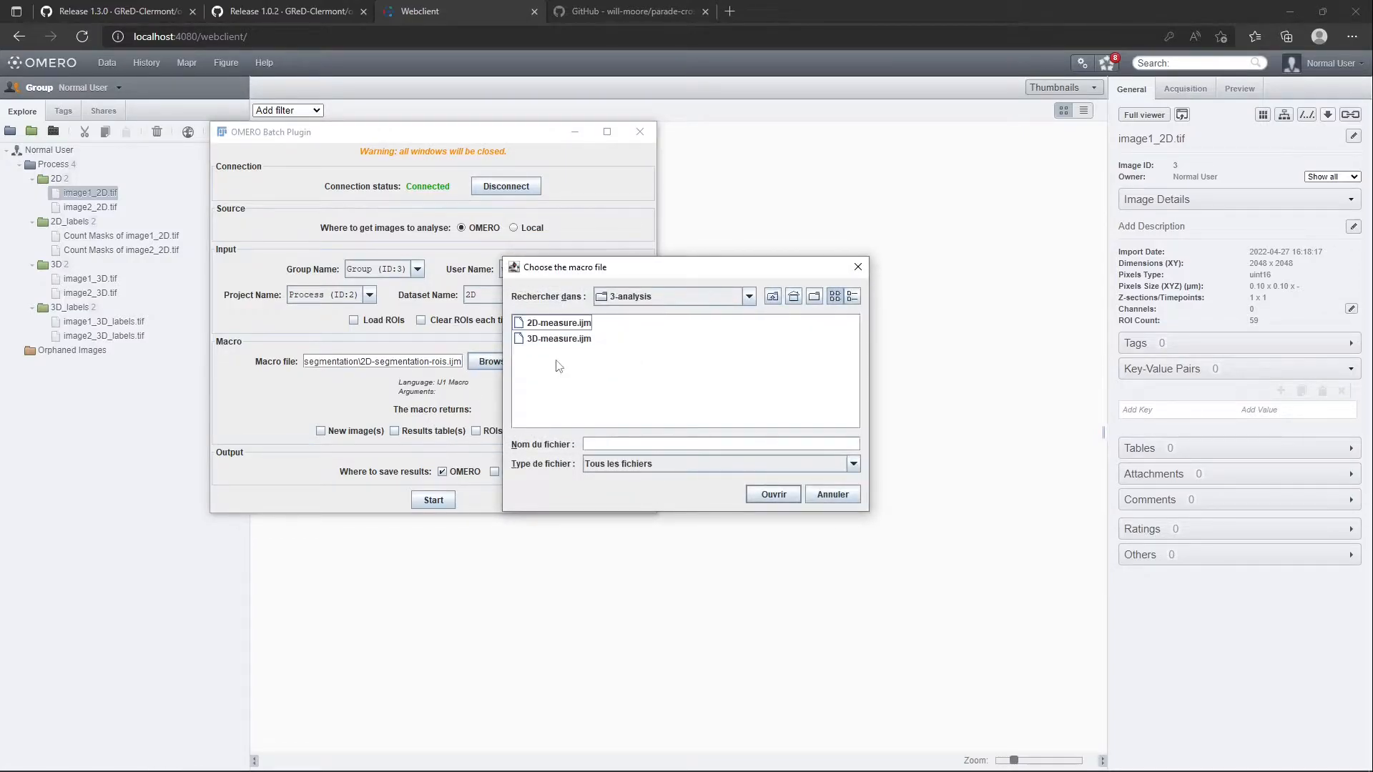
pyautogui.doubleClick(558, 323)
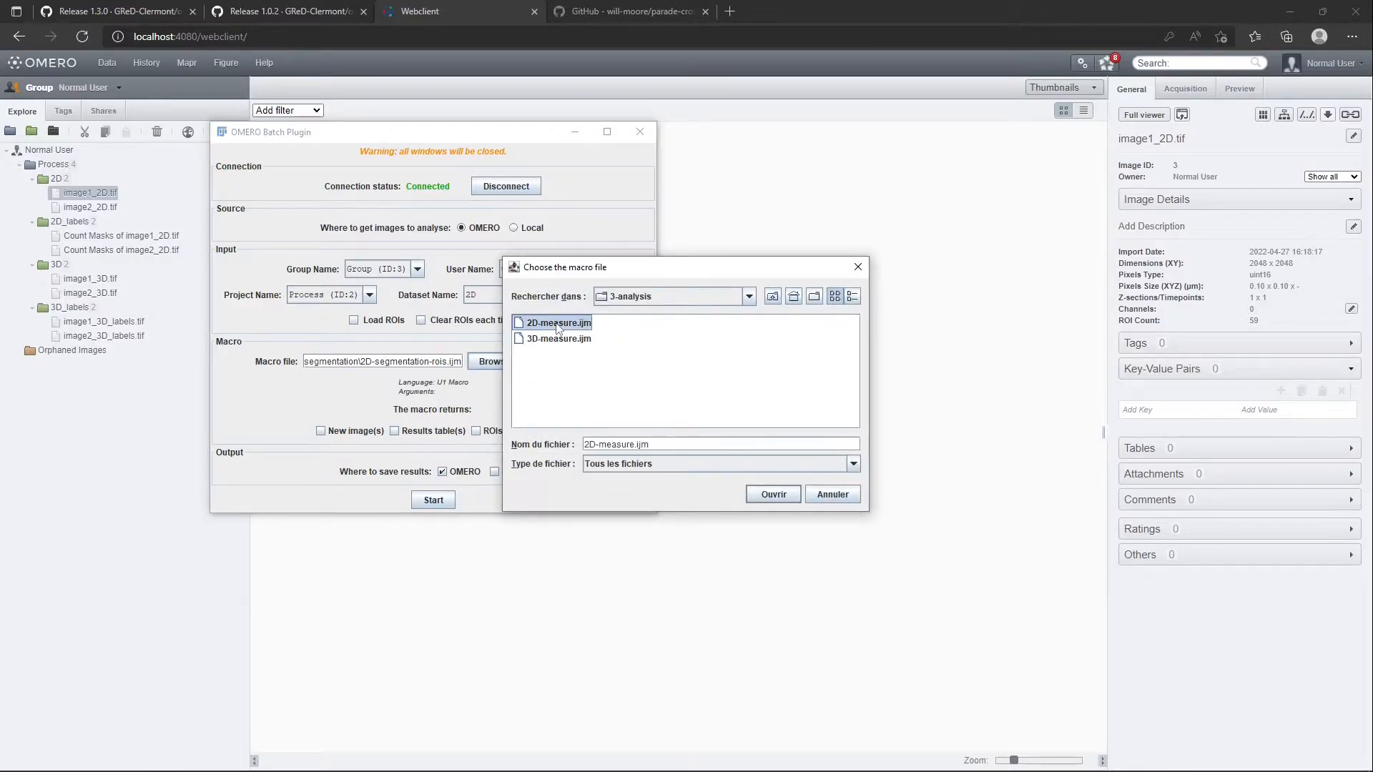
pyautogui.click(472, 300)
pyautogui.click(474, 299)
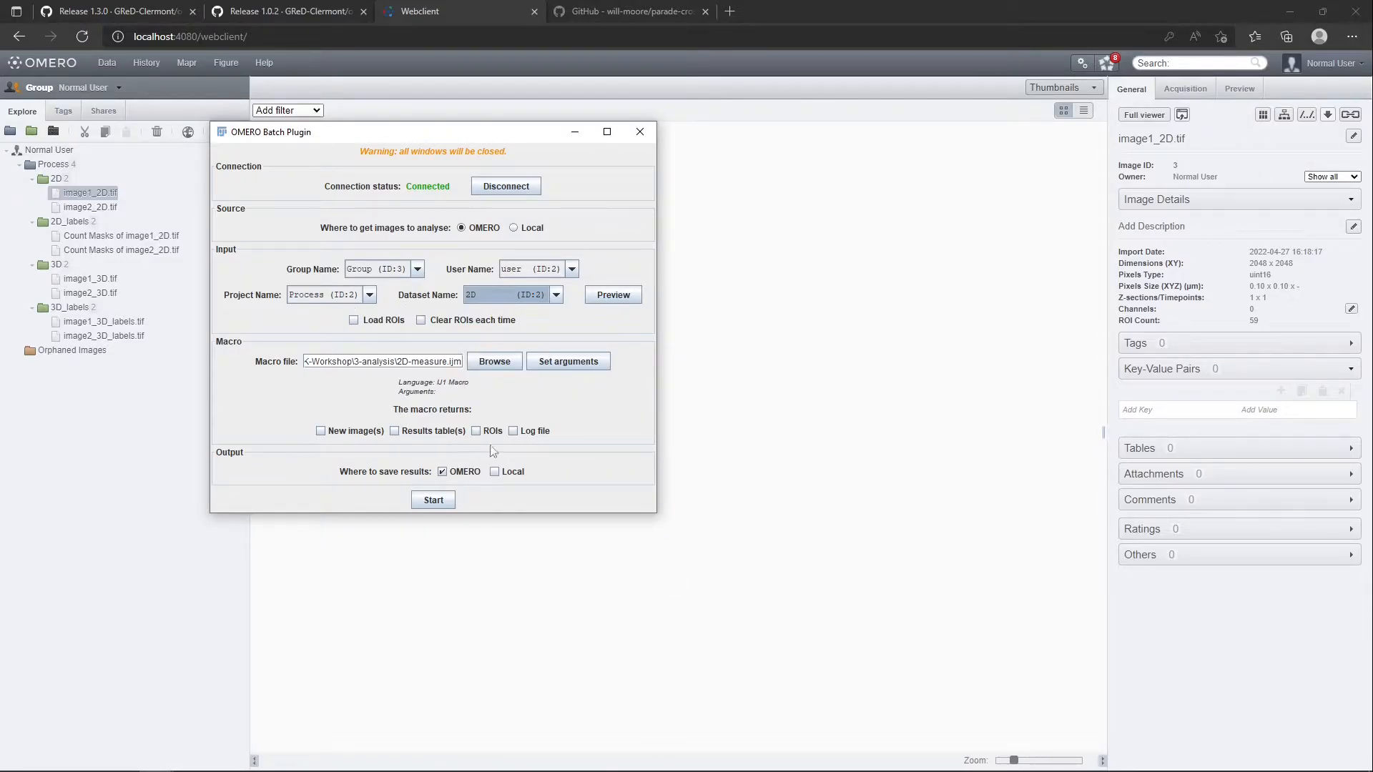
pyautogui.hotkey('alt', 'Tab')
pyautogui.hotkey('alt', 'Tab')
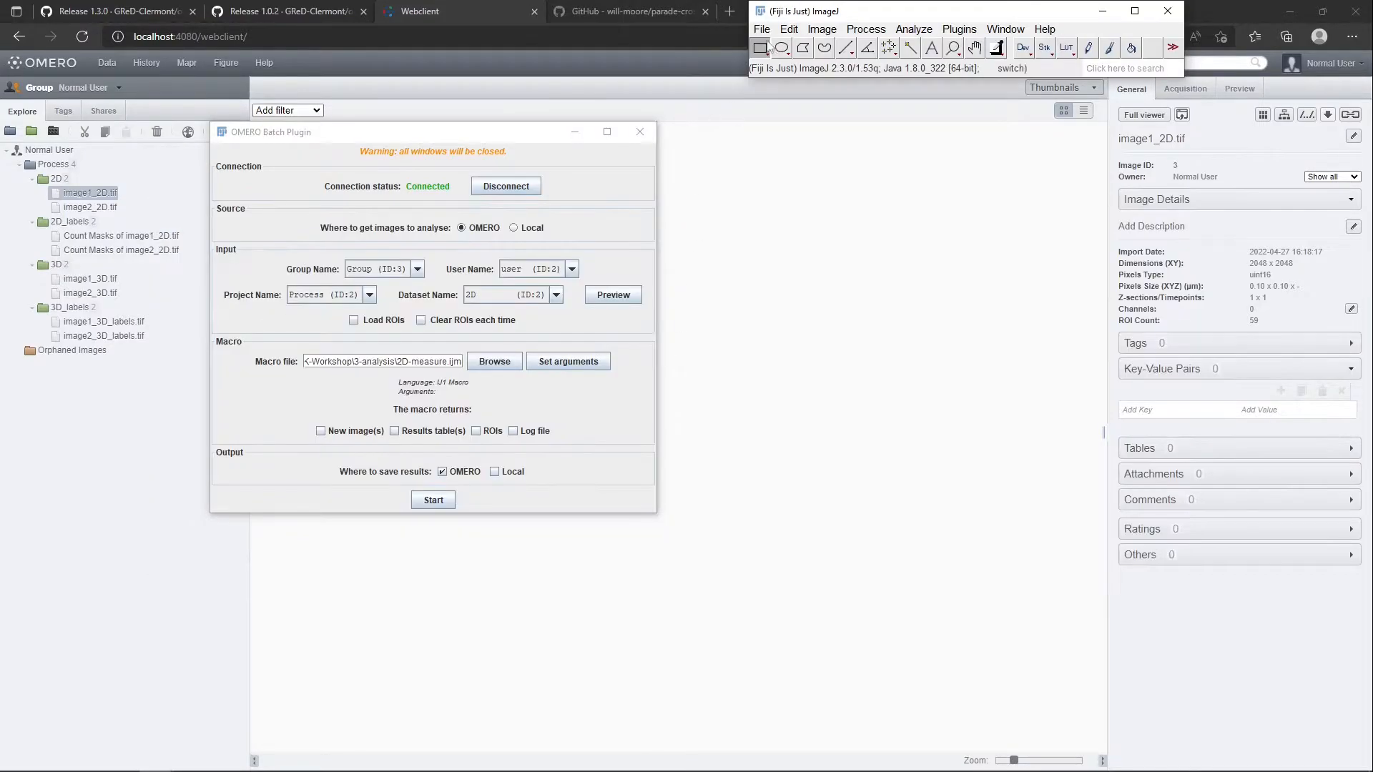
# Open the recent files image1_2D.tif and 2D-segmentation-rois.ijm in Fiji
pyautogui.click(762, 29)
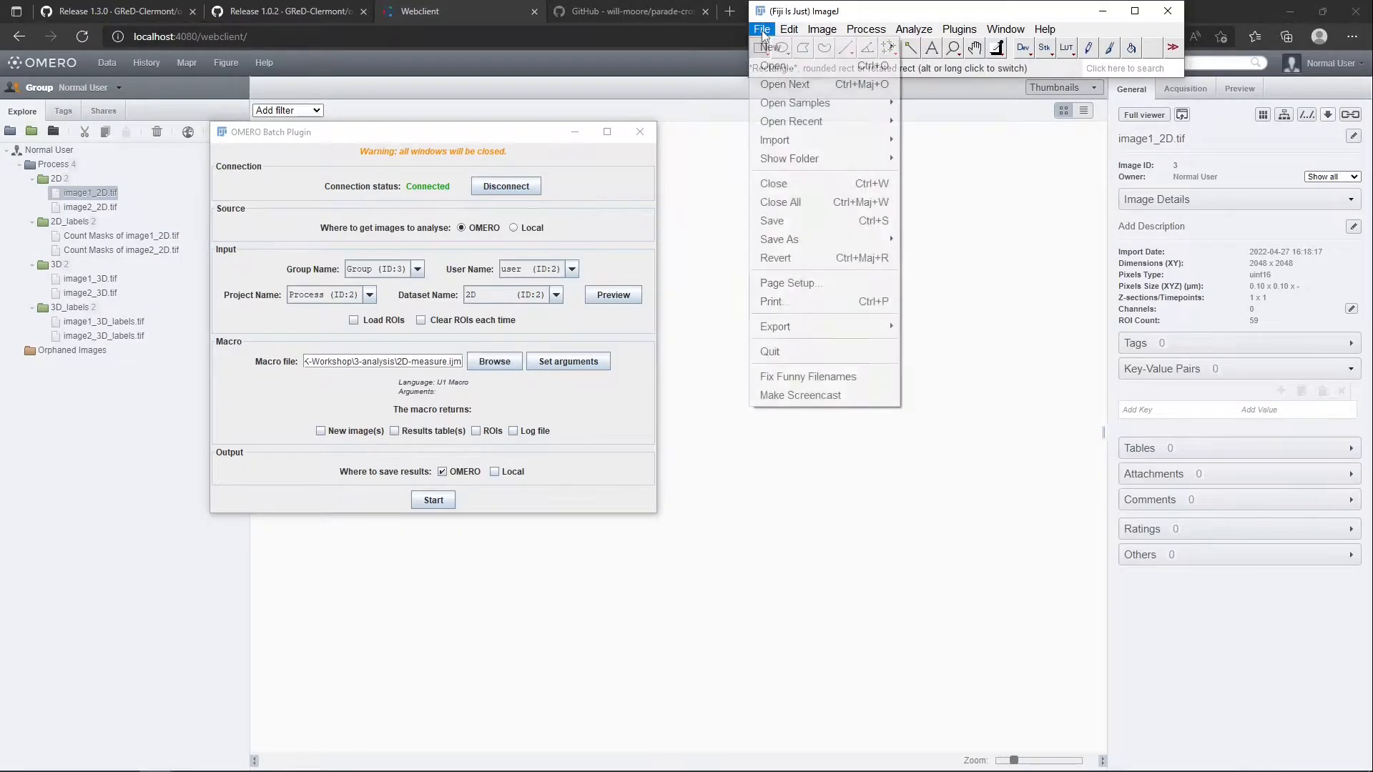
pyautogui.moveTo(794, 121)
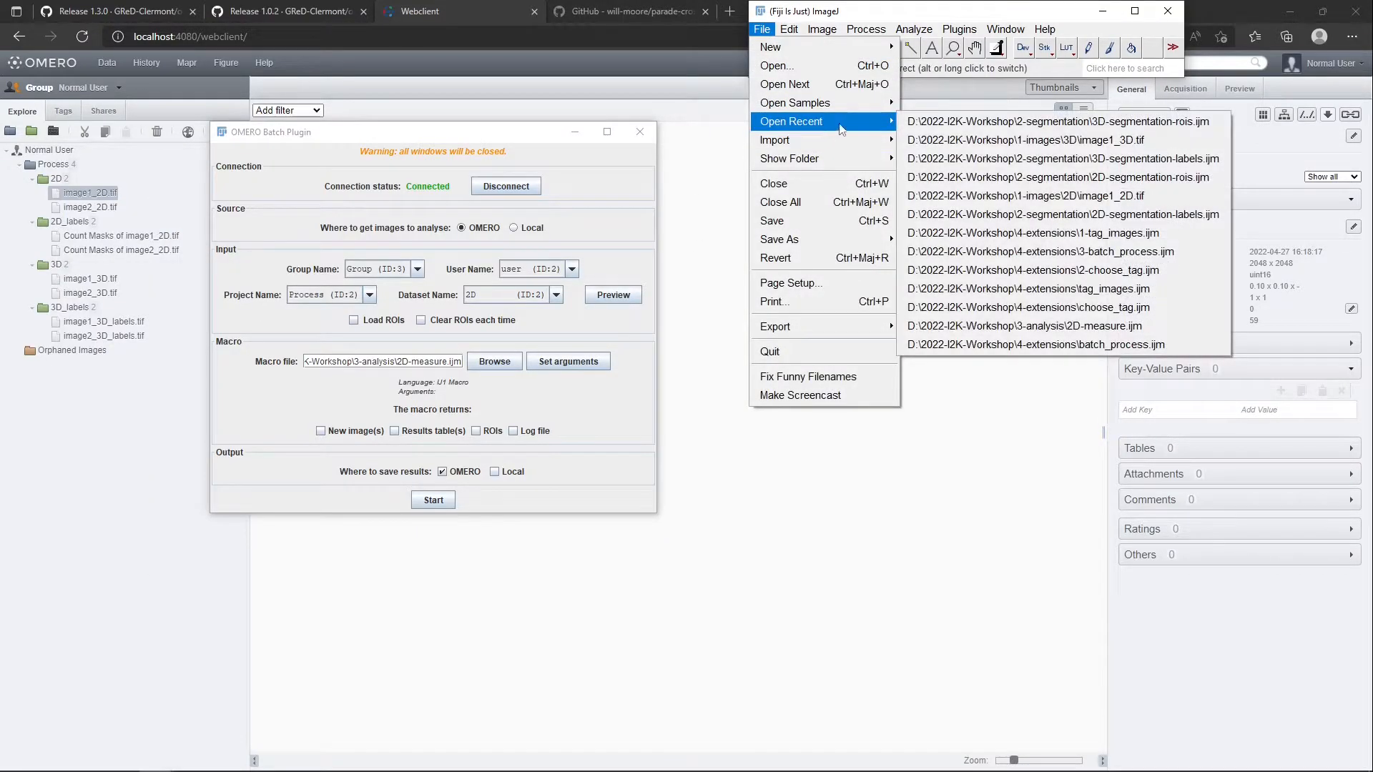
pyautogui.click(974, 197)
pyautogui.click(765, 30)
pyautogui.moveTo(778, 125)
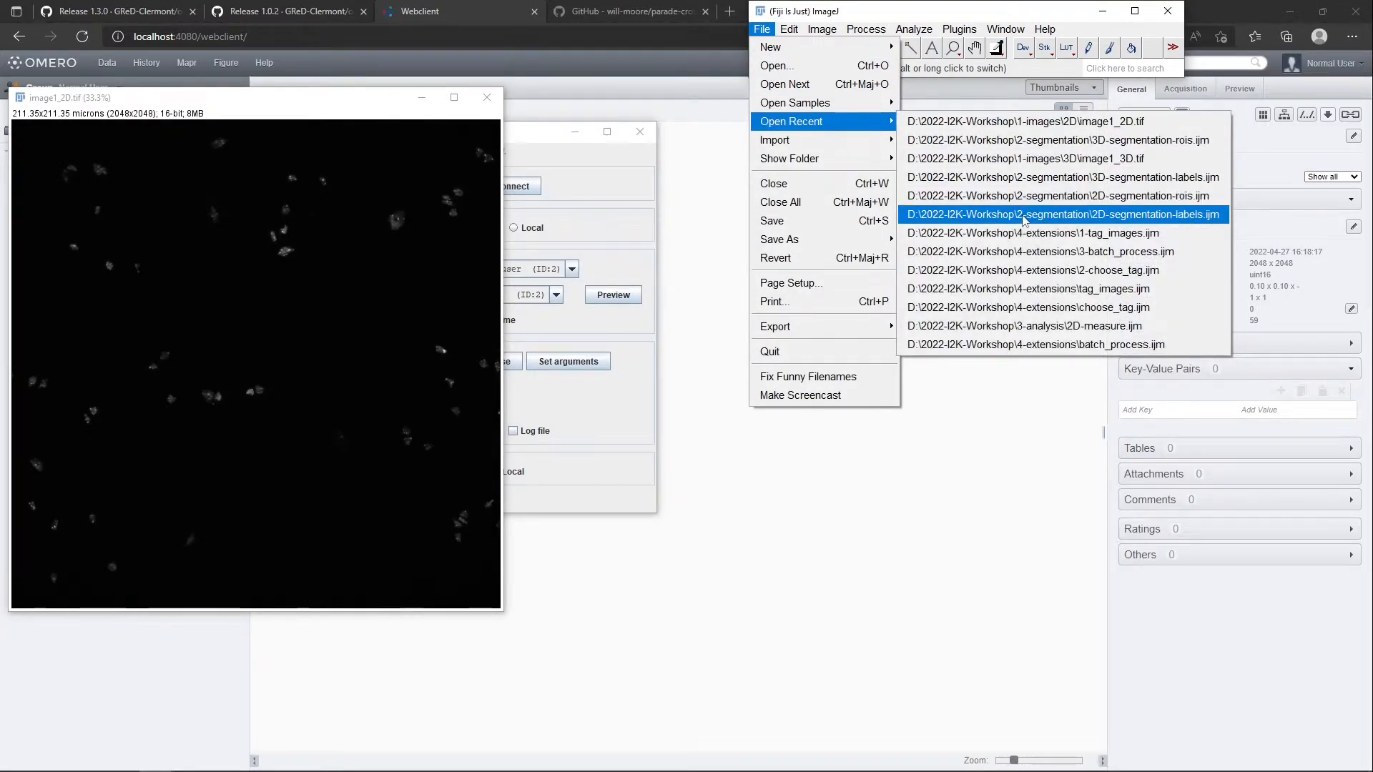
pyautogui.click(1015, 197)
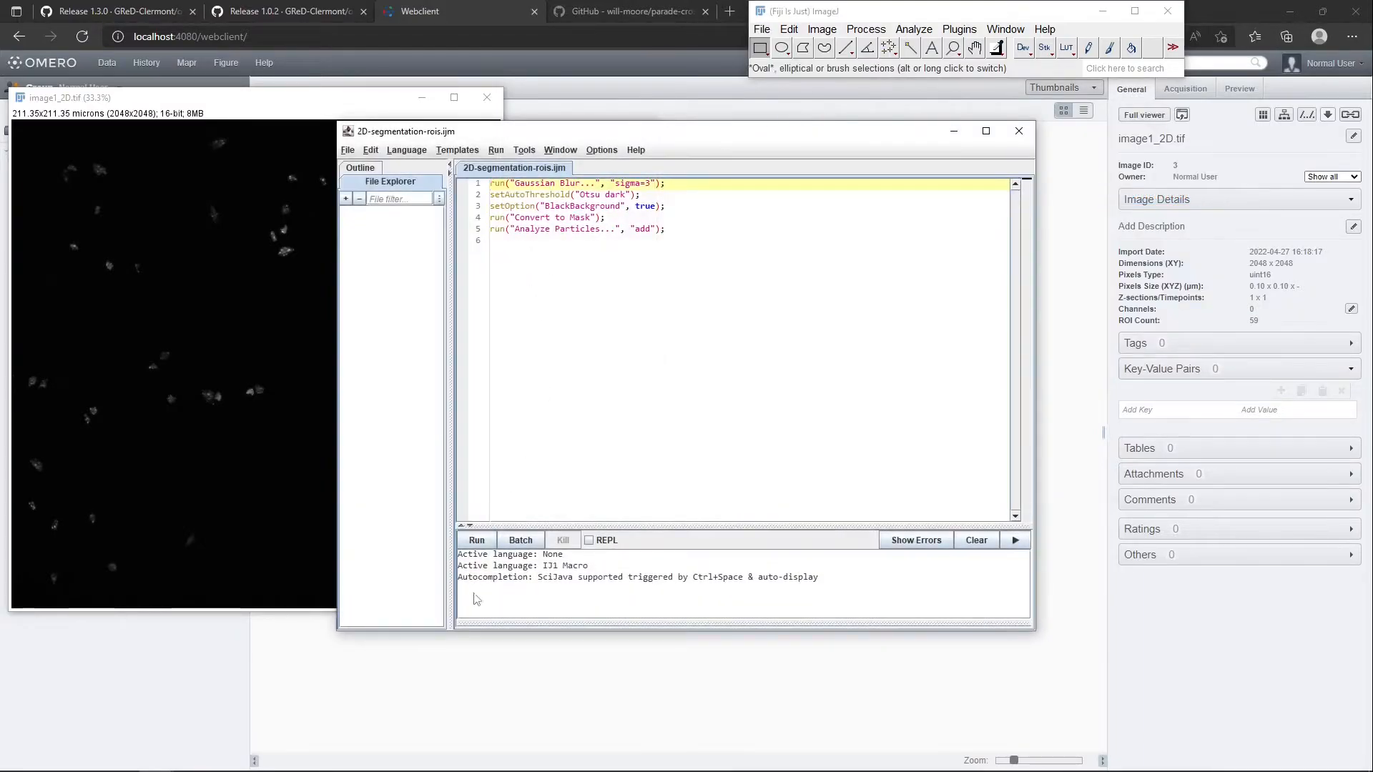
# Run 2D-segmentation-rois.ijm on image1_2D.tif, discard the changed image and reopen the original
pyautogui.click(475, 542)
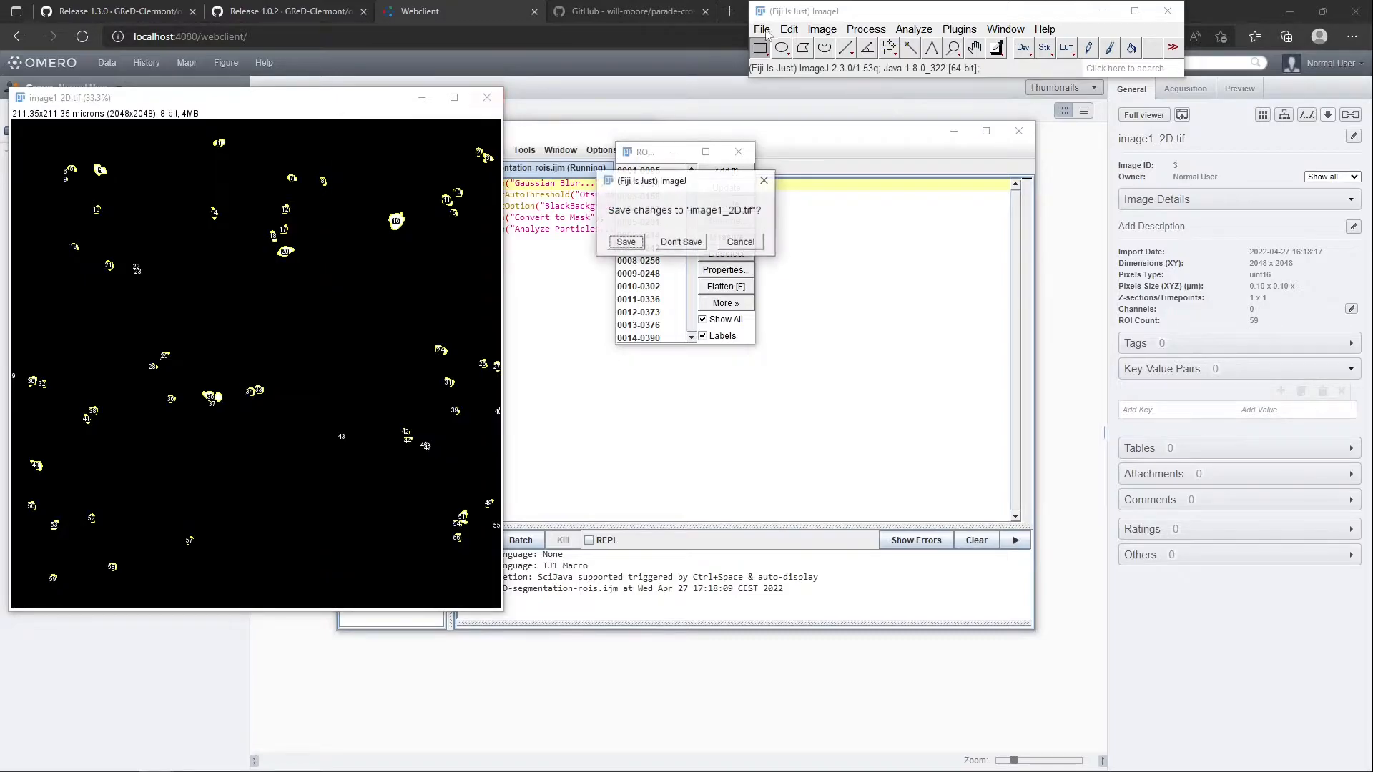
pyautogui.click(703, 245)
pyautogui.click(761, 28)
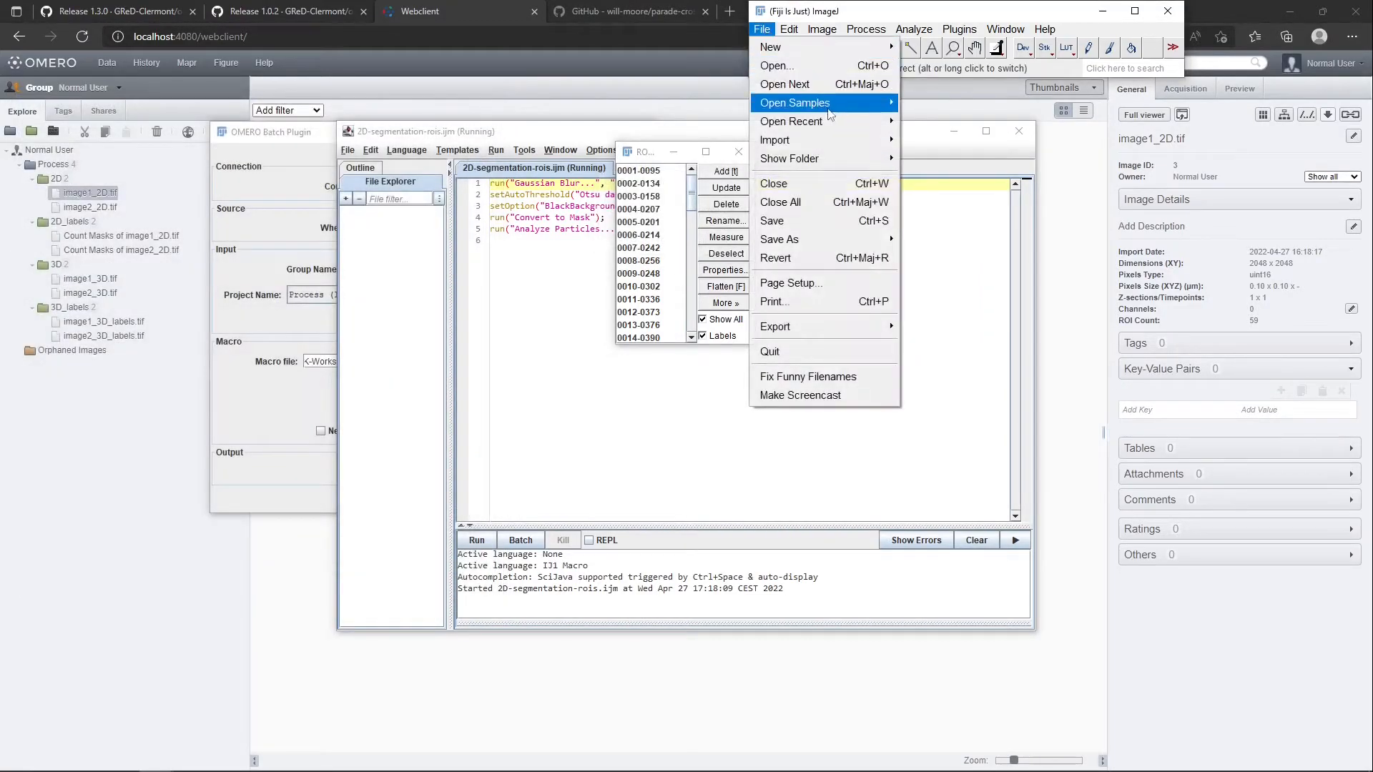
pyautogui.moveTo(884, 129)
pyautogui.click(972, 140)
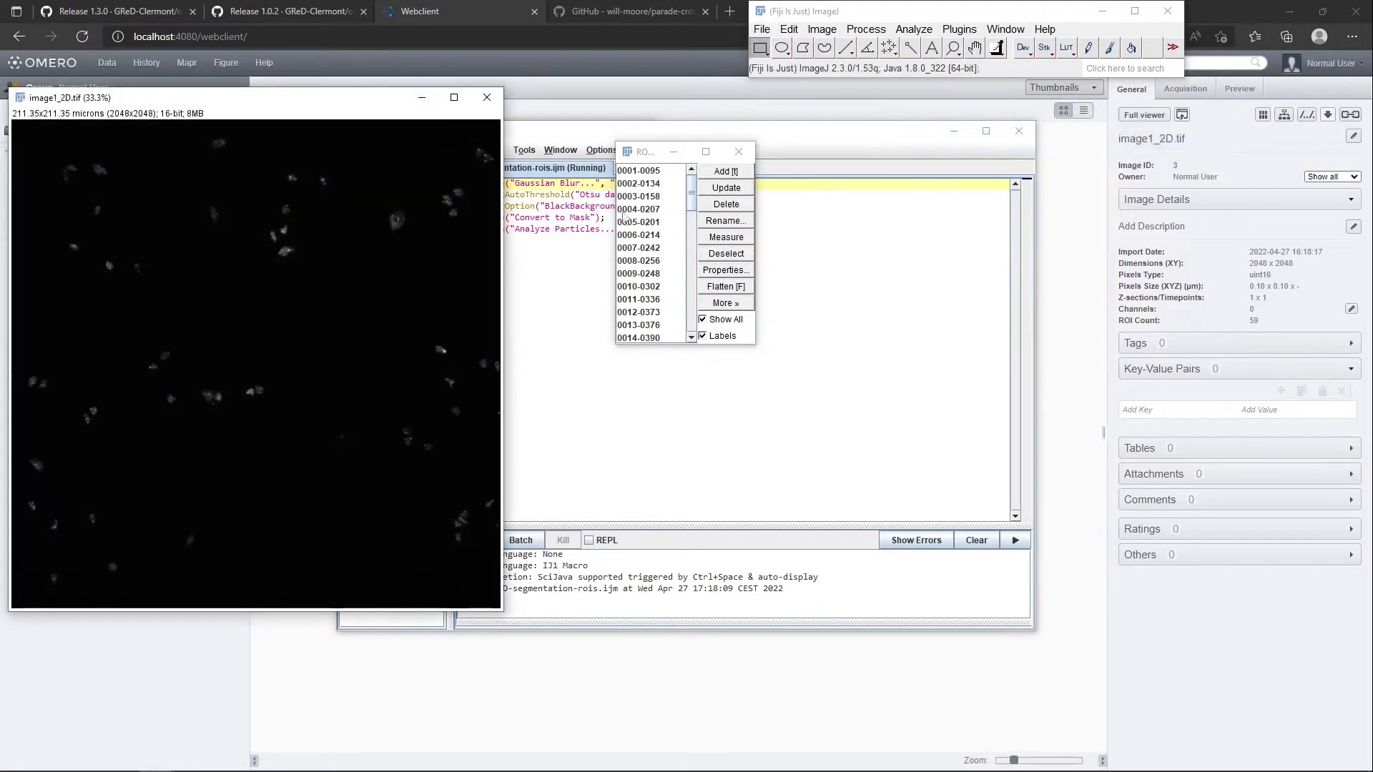
# Show individual ROIs from the ROI Manager on the reopened image, ending with 0012-0373, and return to the macro editor
pyautogui.moveTo(649, 179); pyautogui.dragTo(663, 299)
pyautogui.click(664, 323)
pyautogui.click(558, 187)
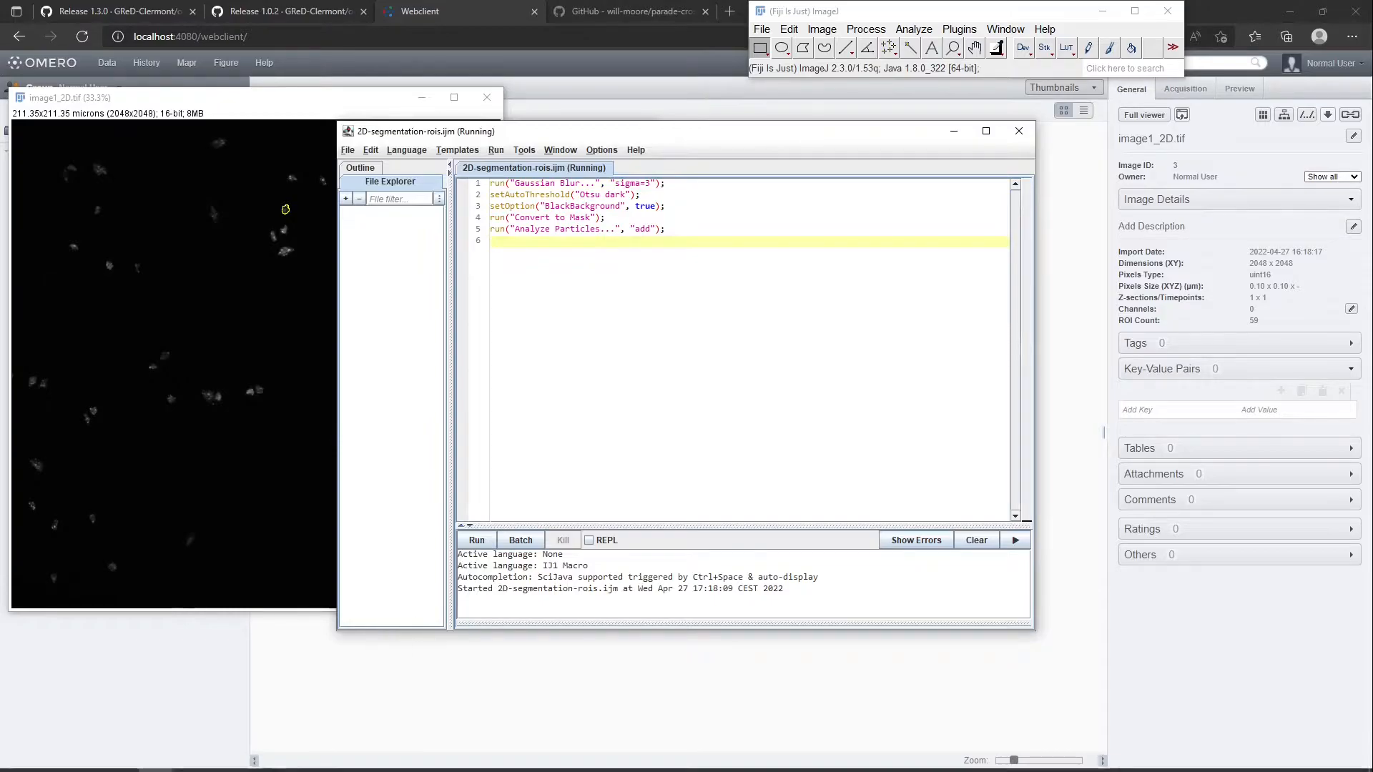
# Open 2D-measure.ijm from the 3-analysis folder in Fiji
pyautogui.click(121, 757)
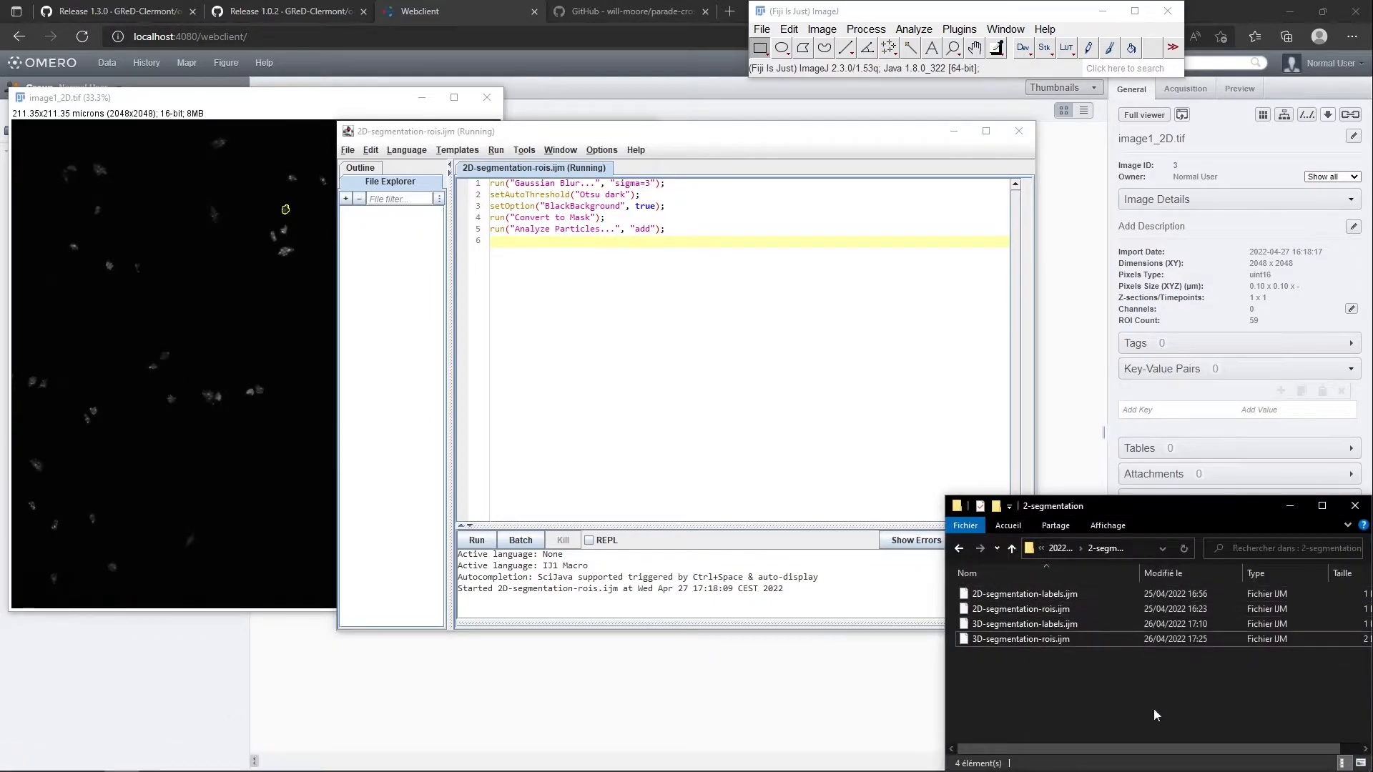
pyautogui.hotkey('alt', 'Left')
pyautogui.click(1034, 644)
pyautogui.doubleClick(1034, 645)
pyautogui.moveTo(1001, 594); pyautogui.dragTo(848, 29)
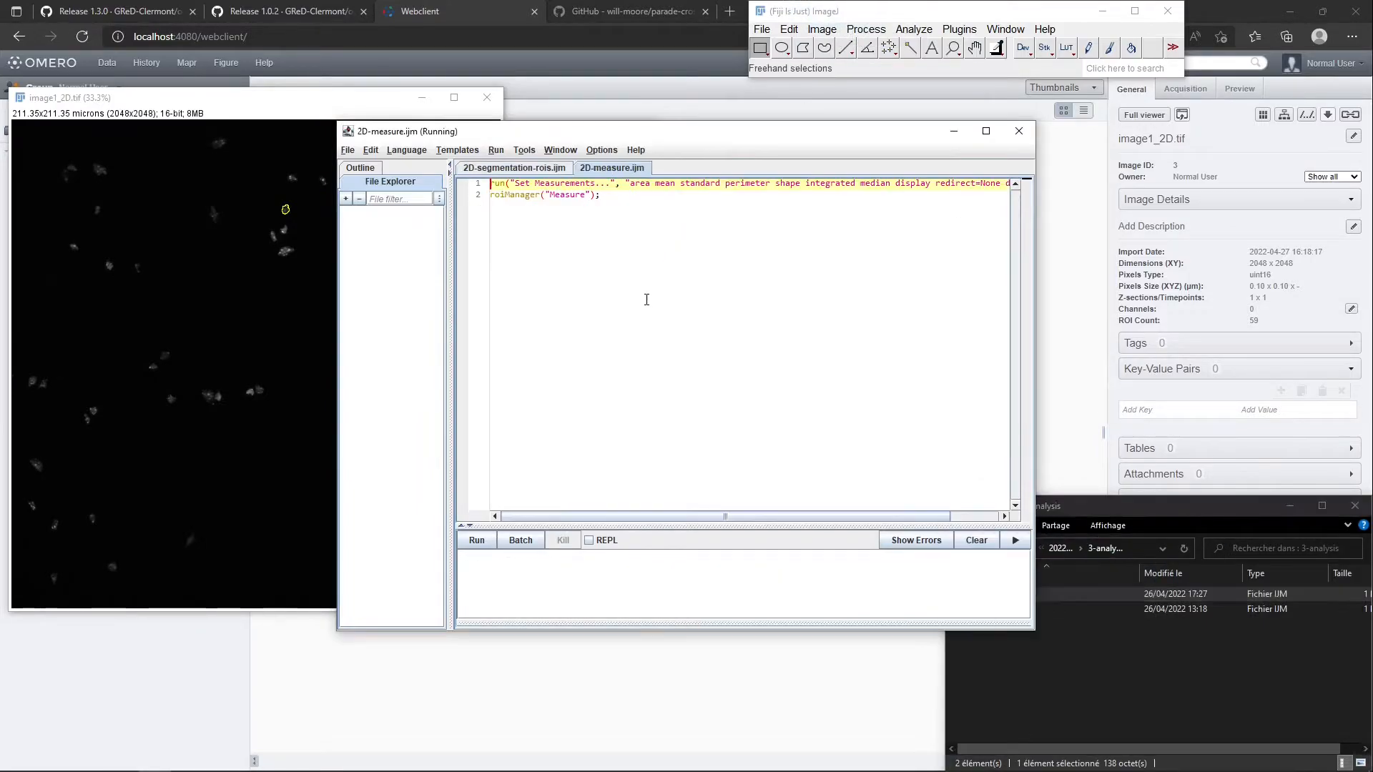
# Review the lines of 2D-measure.ijm, run it on the selected ROI, and discard the resulting measurements
pyautogui.moveTo(493, 184); pyautogui.dragTo(619, 194)
pyautogui.click(619, 195)
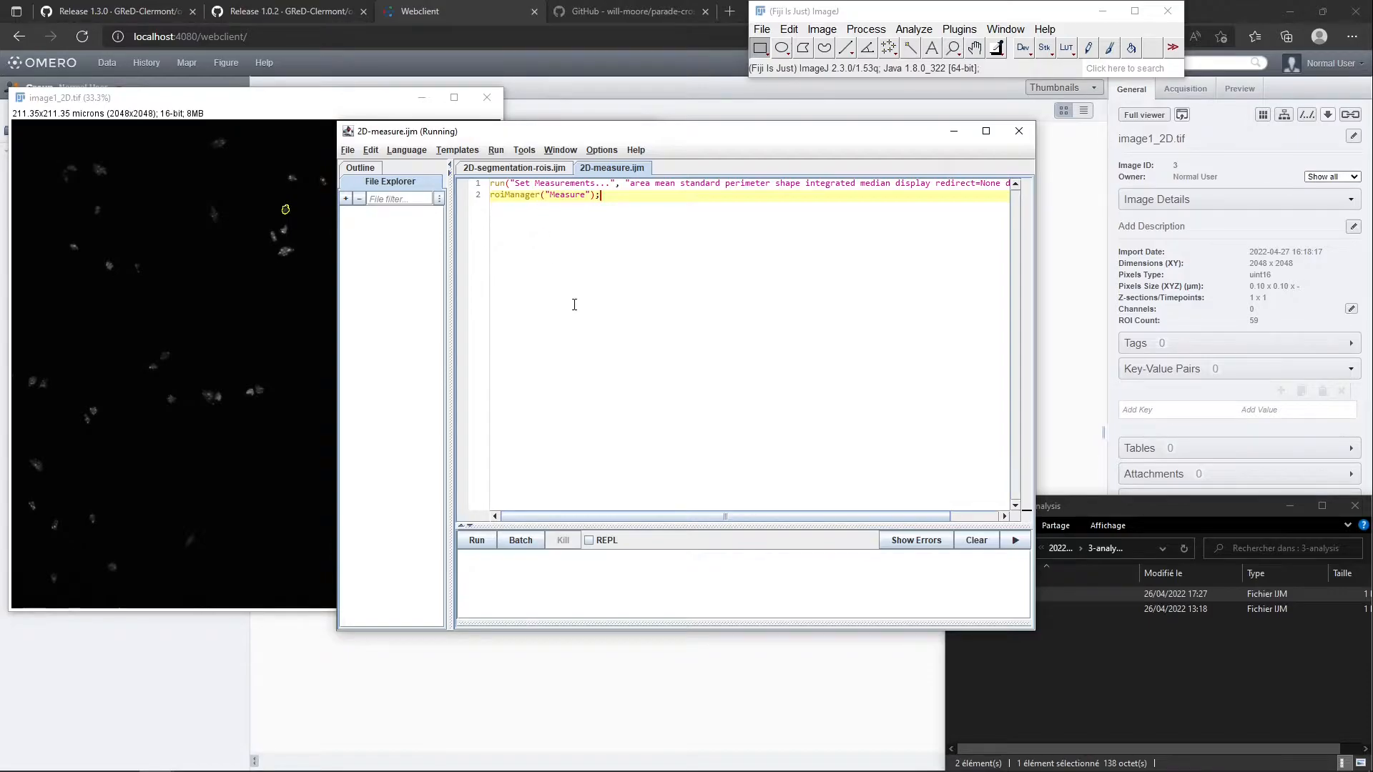
pyautogui.click(490, 547)
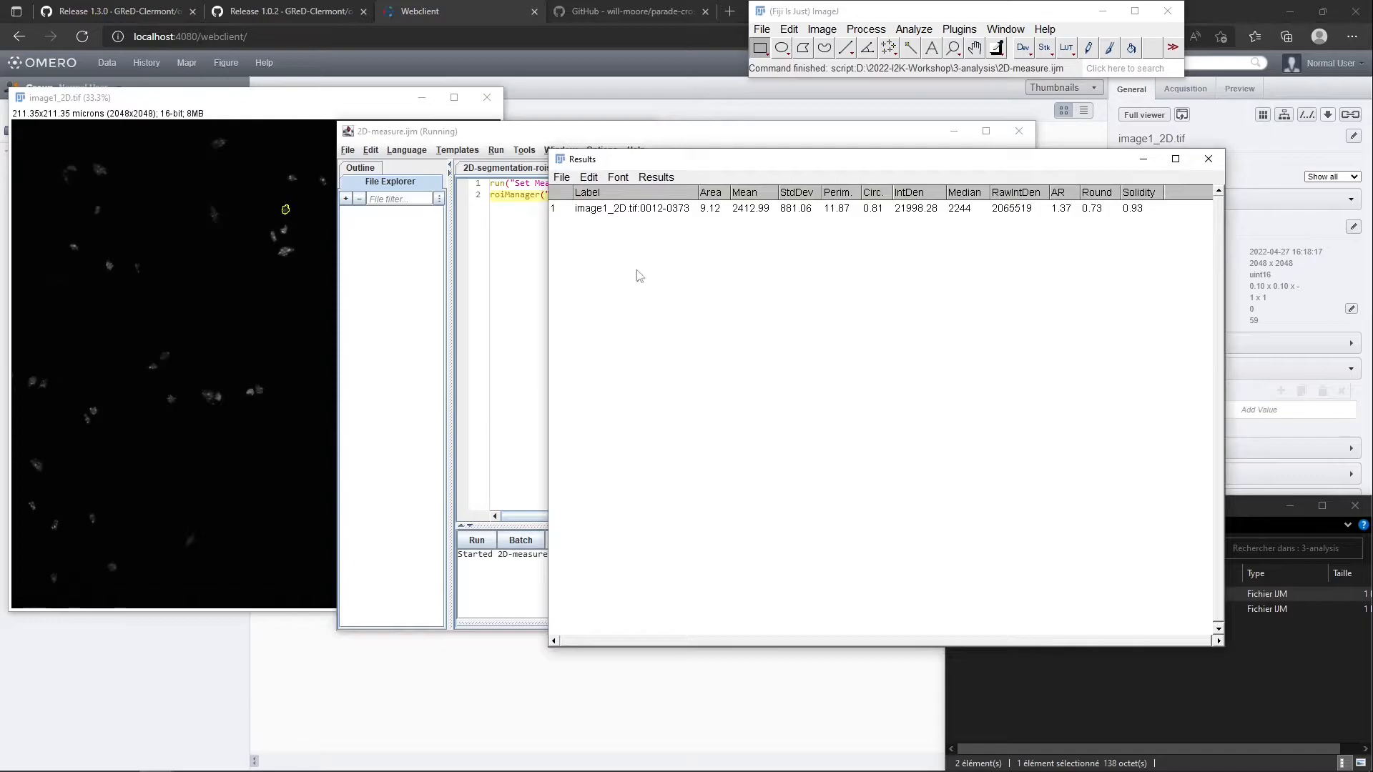
pyautogui.click(1209, 159)
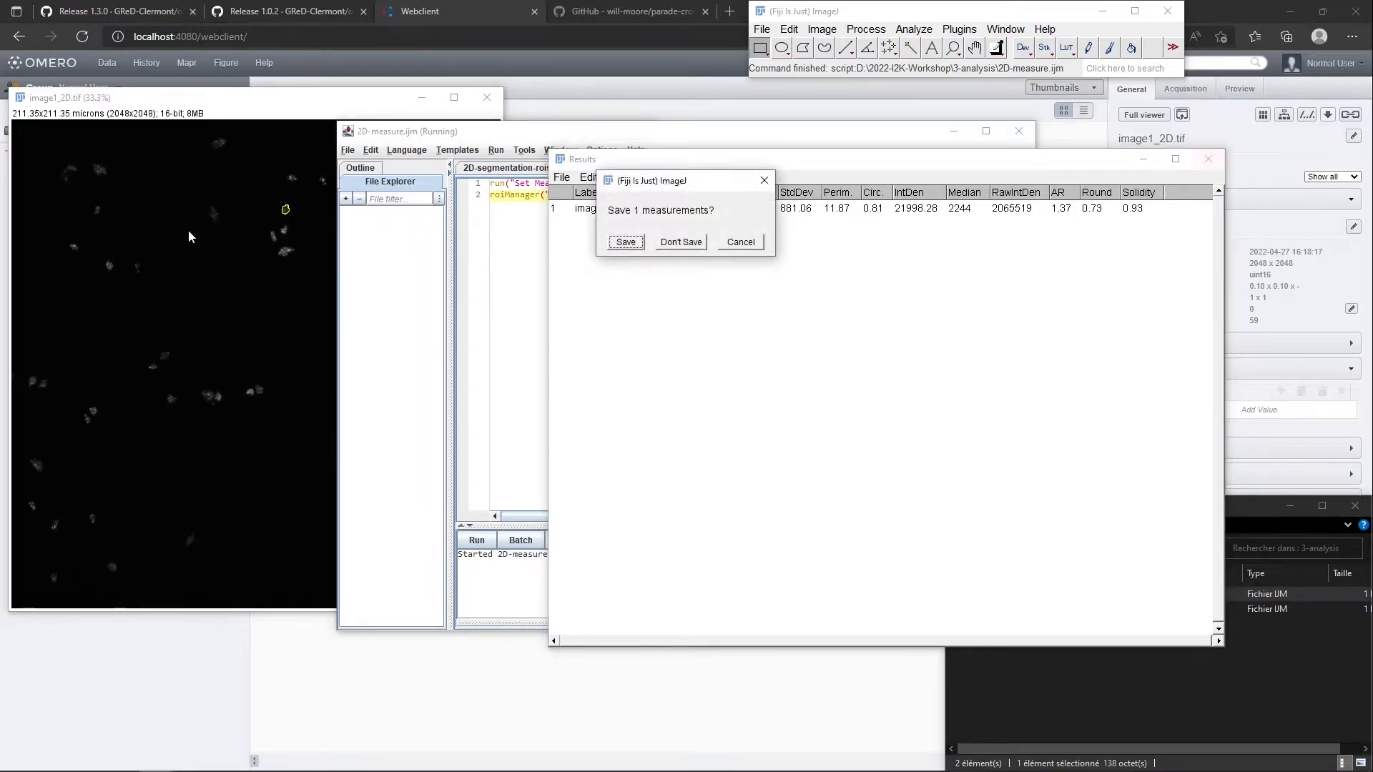
pyautogui.click(683, 242)
# Measure all ROIs by rerunning 2D-measure.ijm with none selected, look through the results table and discard it
pyautogui.click(600, 435)
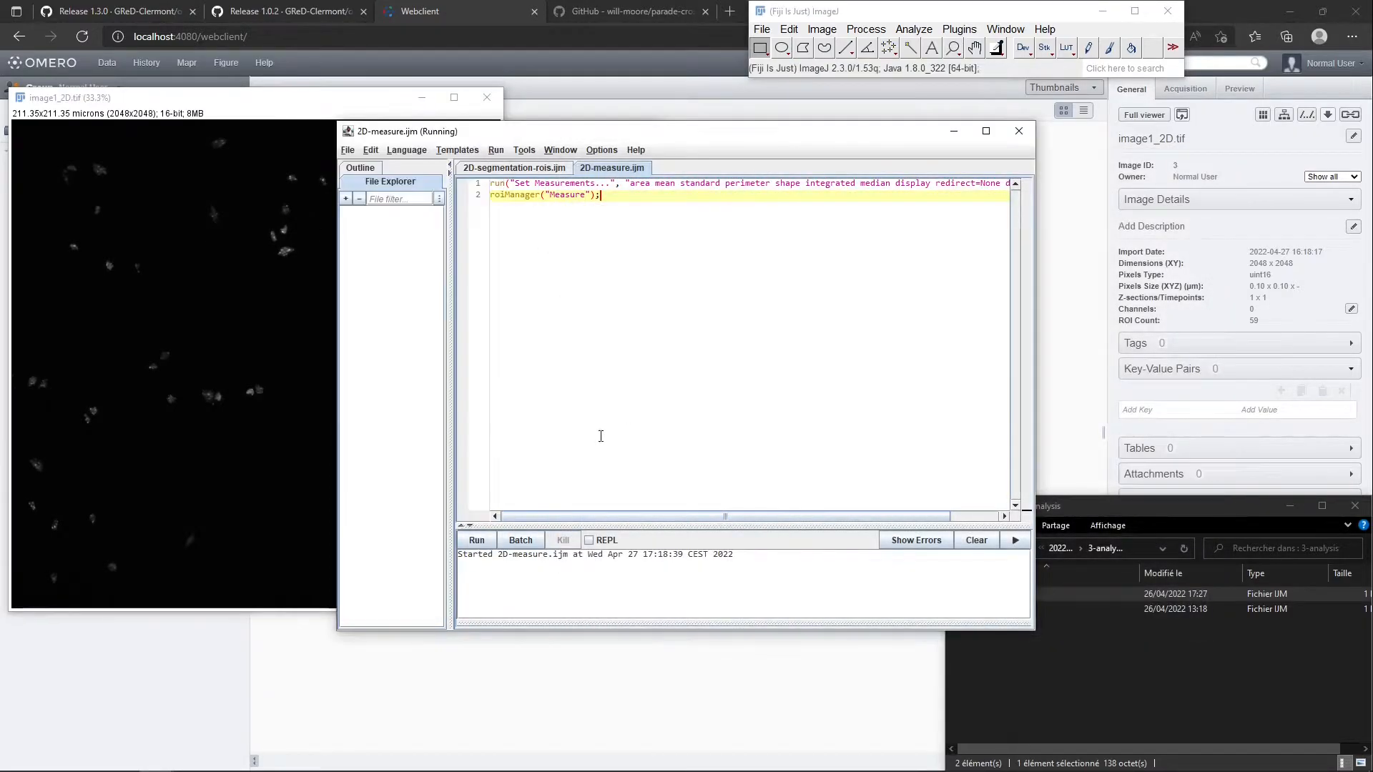
pyautogui.click(476, 540)
pyautogui.scroll(-3, 888, 367)
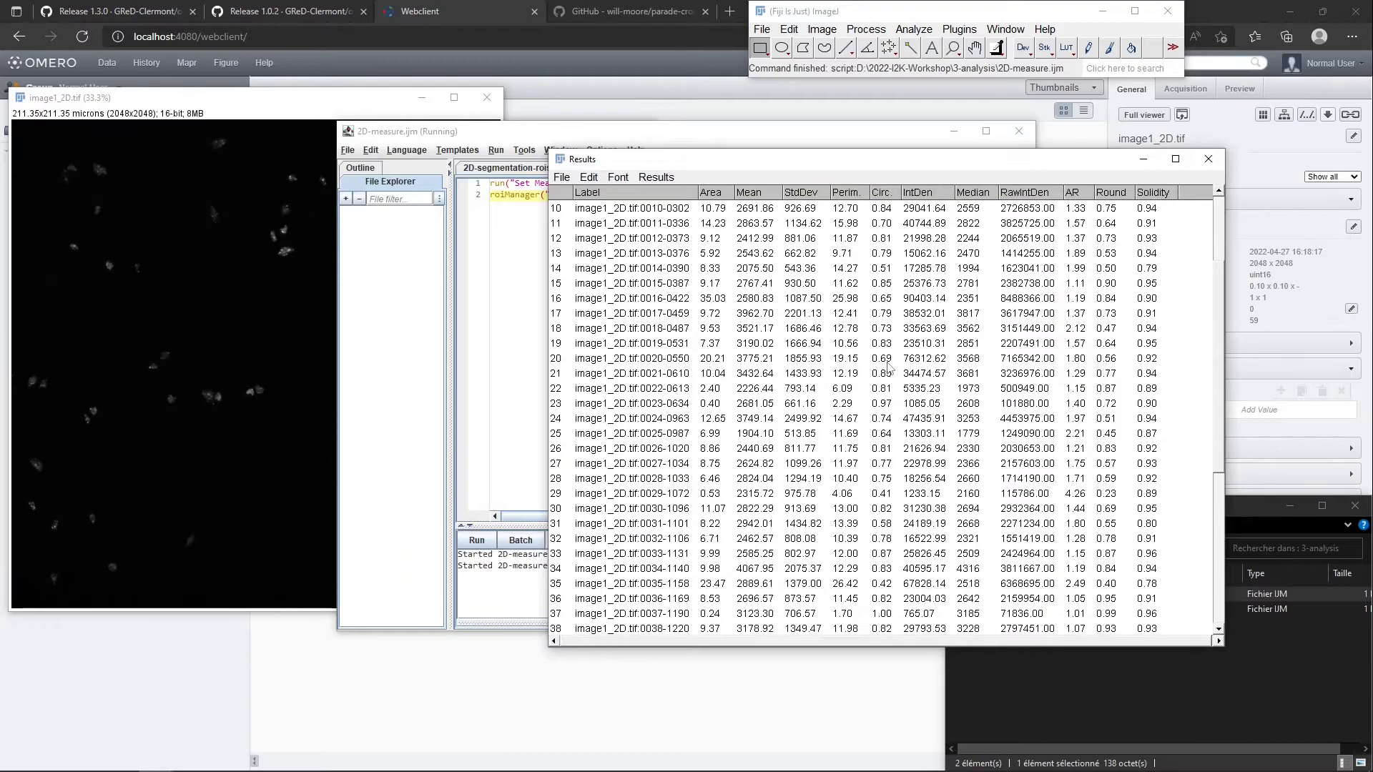
pyautogui.scroll(3, 889, 367)
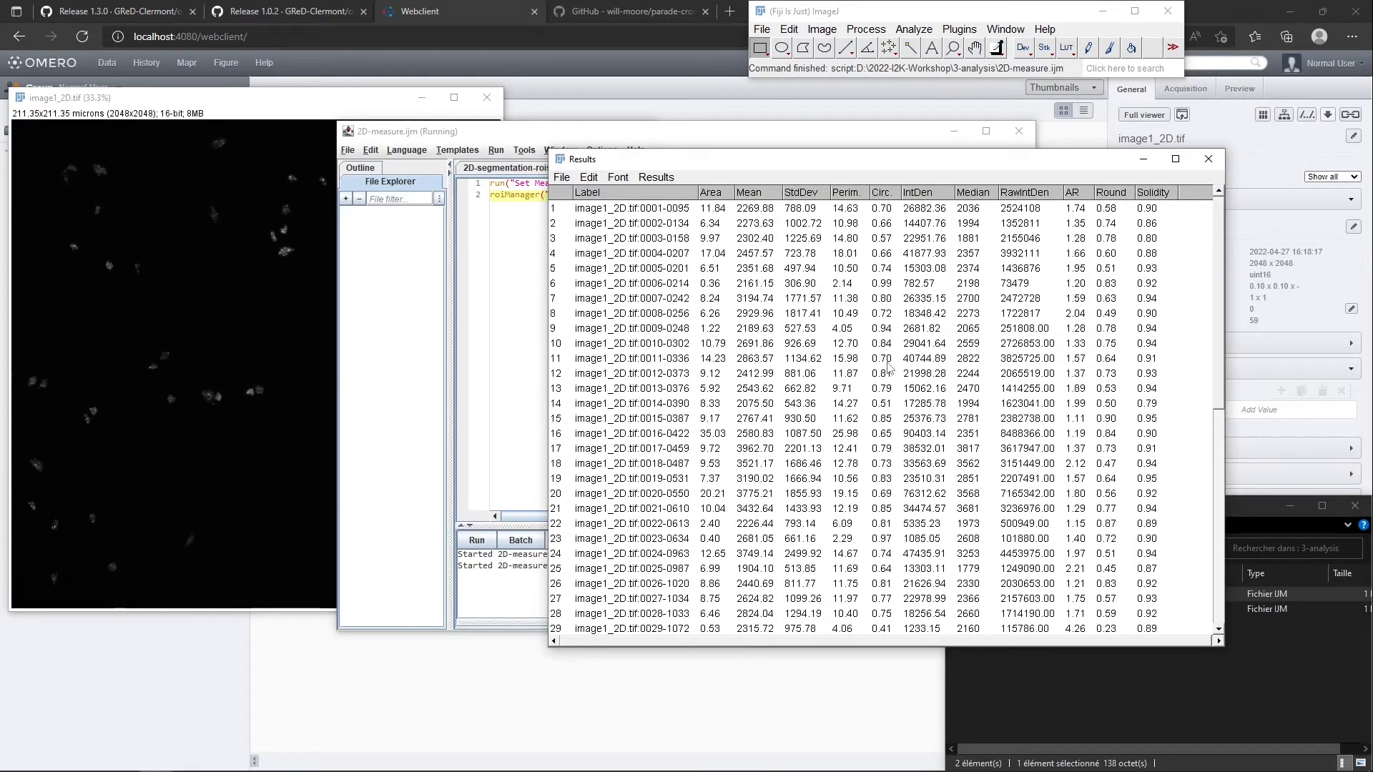
pyautogui.scroll(-9, 953, 301)
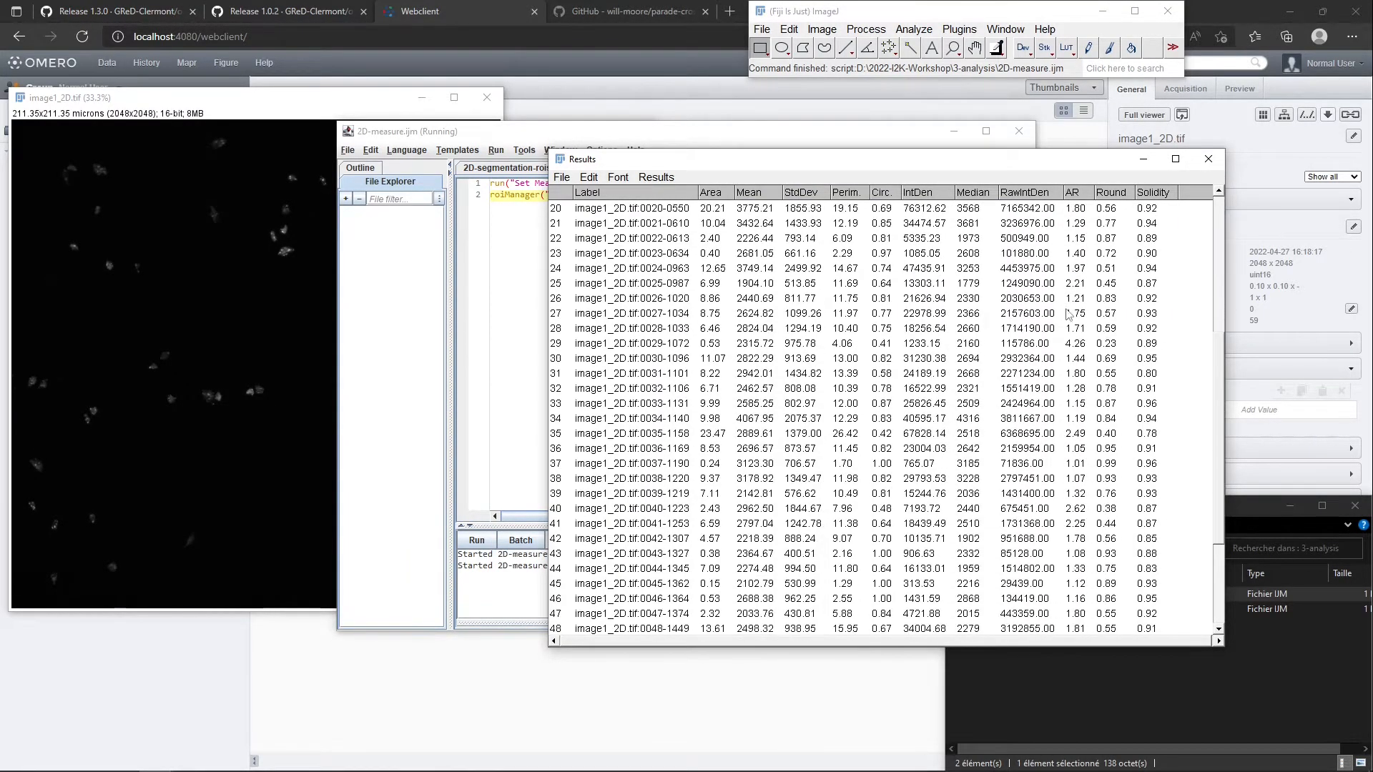
pyautogui.scroll(-1, 1144, 257)
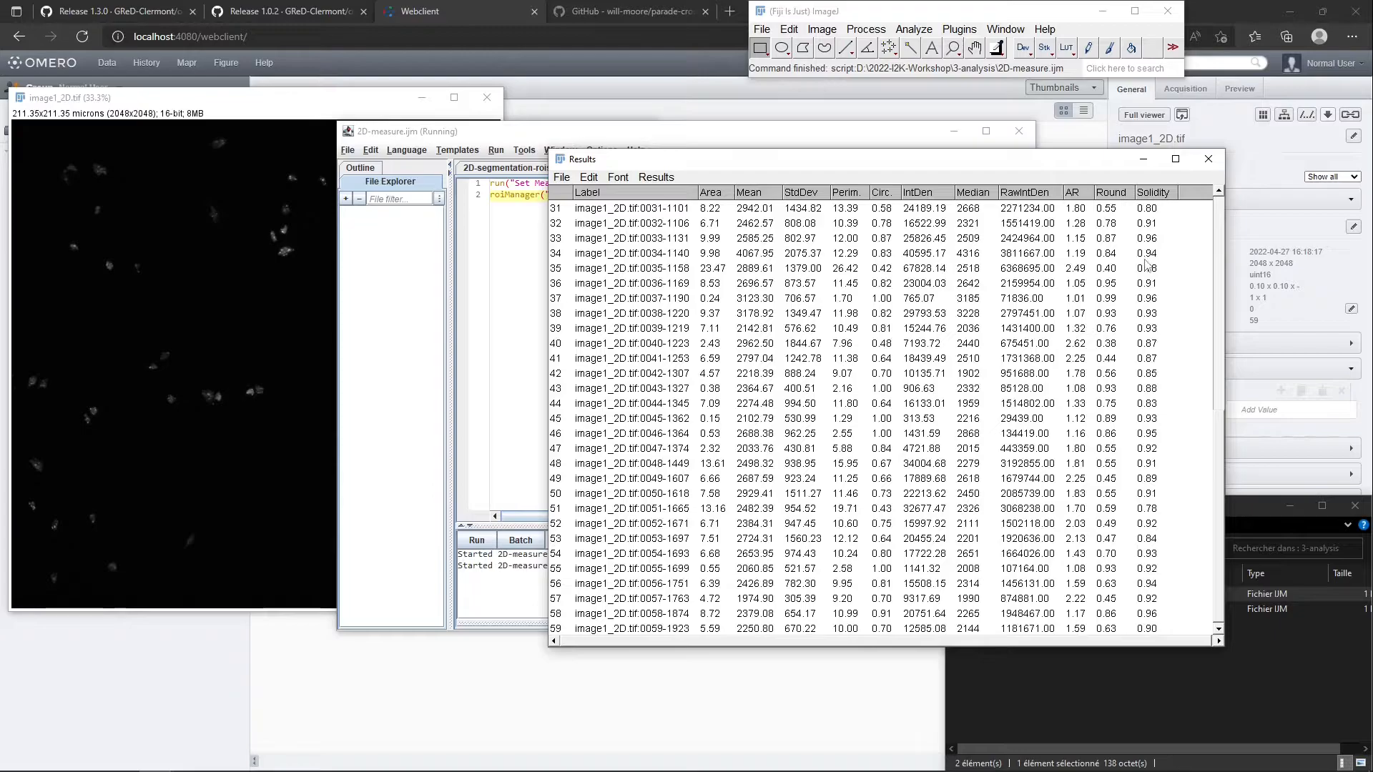
pyautogui.click(1208, 159)
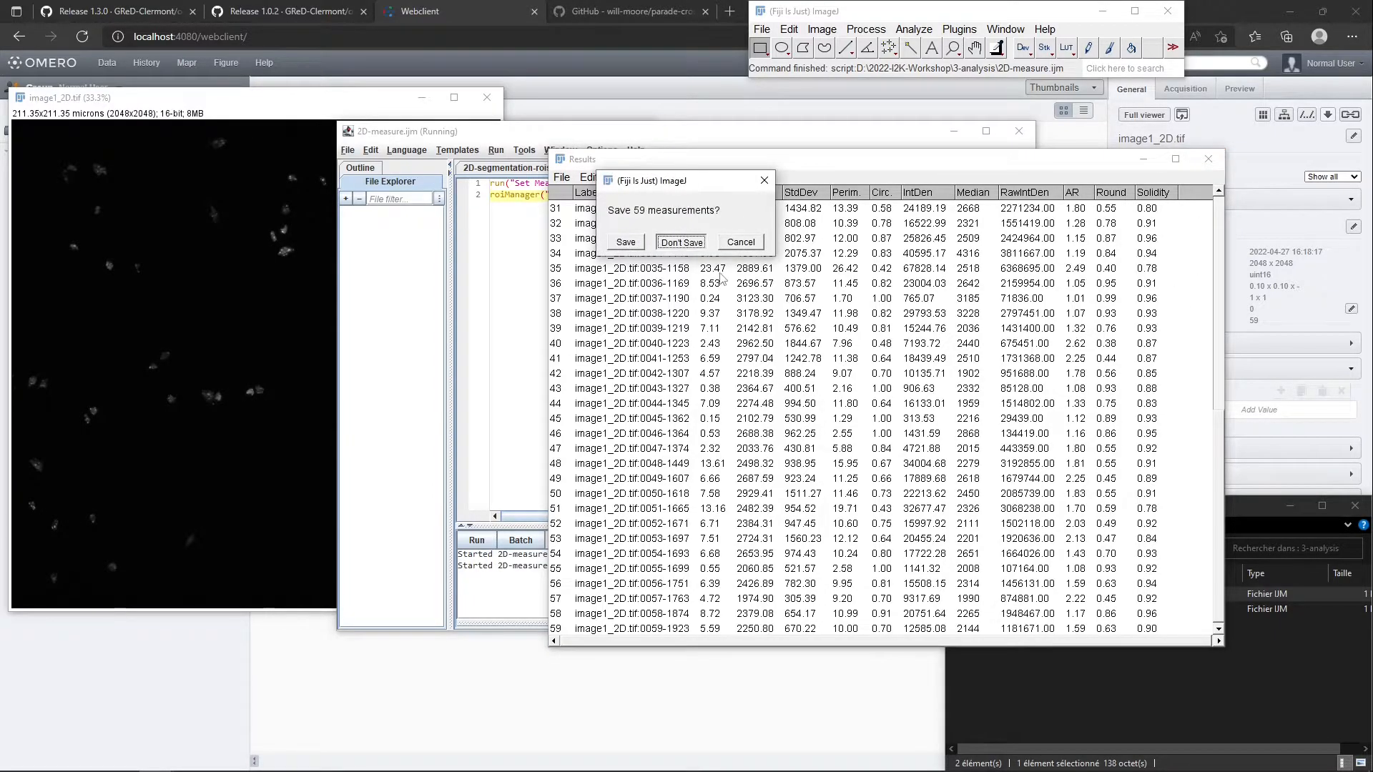
pyautogui.click(688, 243)
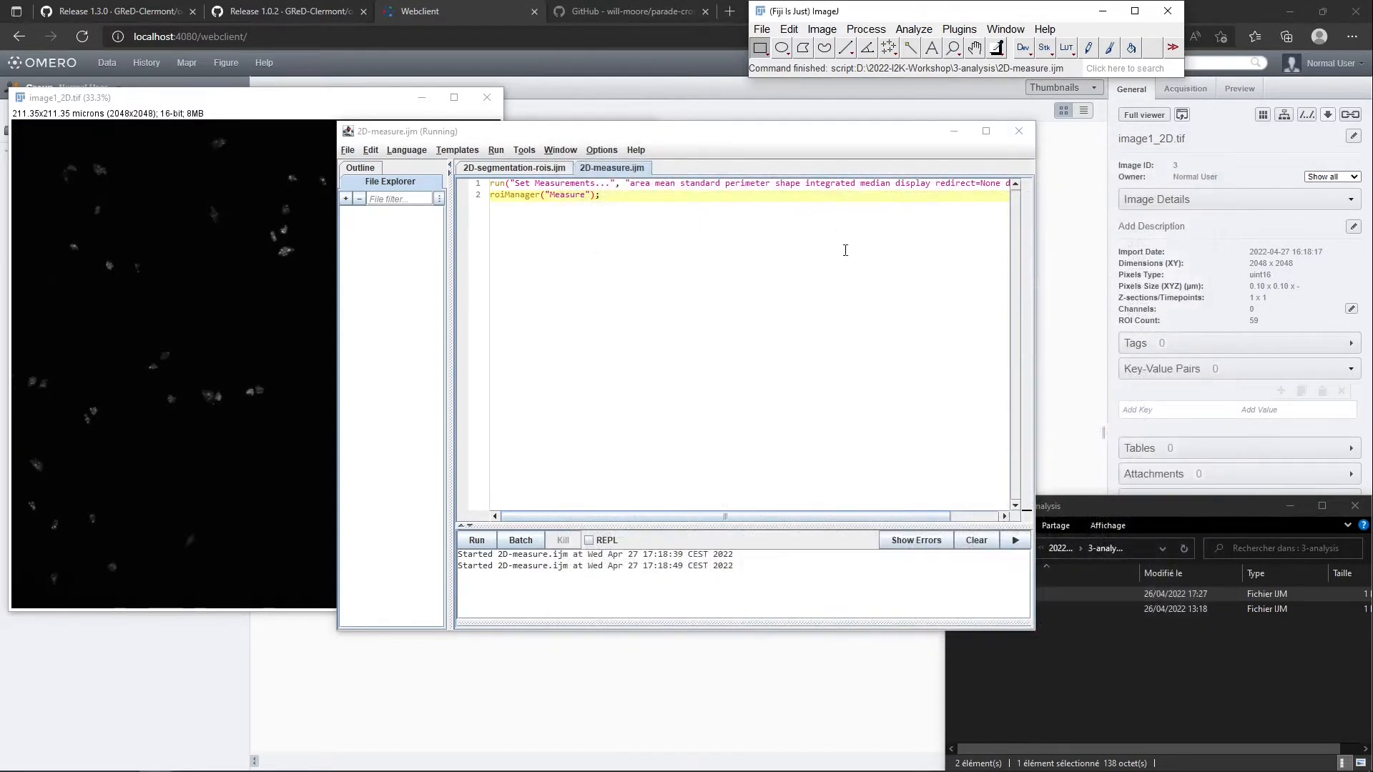
# Close the macro editor, image1_2D.tif and the ROI Manager
pyautogui.click(1018, 130)
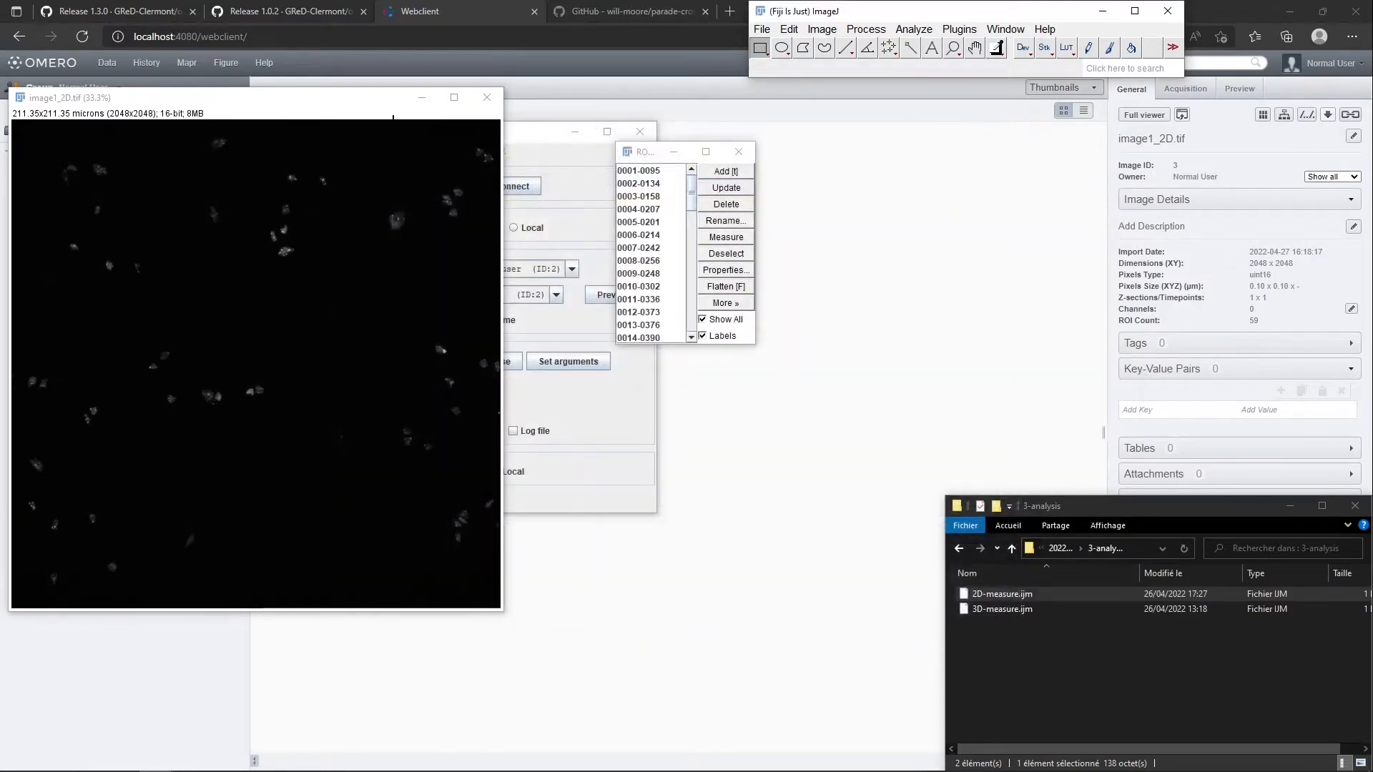
pyautogui.click(487, 98)
pyautogui.click(739, 151)
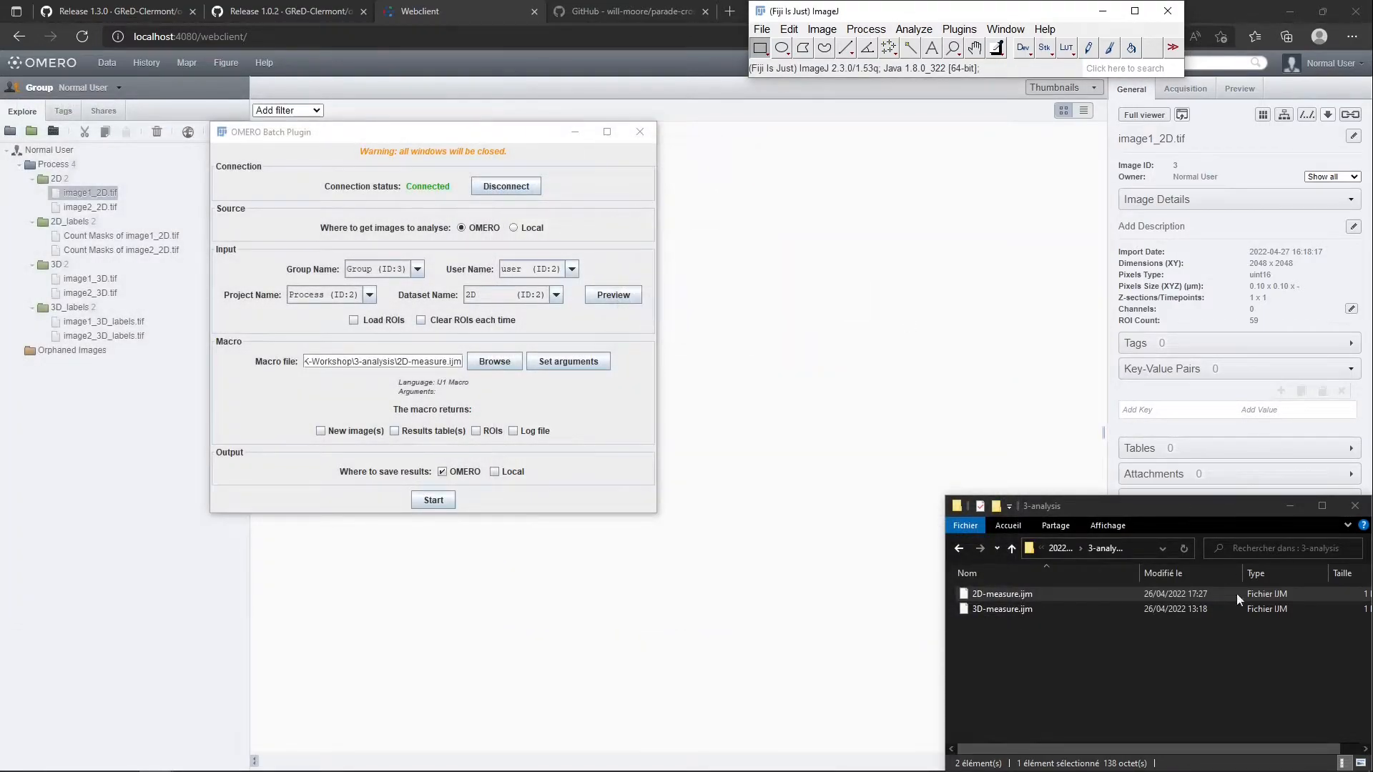
# Set the batch to load ROIs and return results tables, saving to the OMERO project Process
pyautogui.click(398, 144)
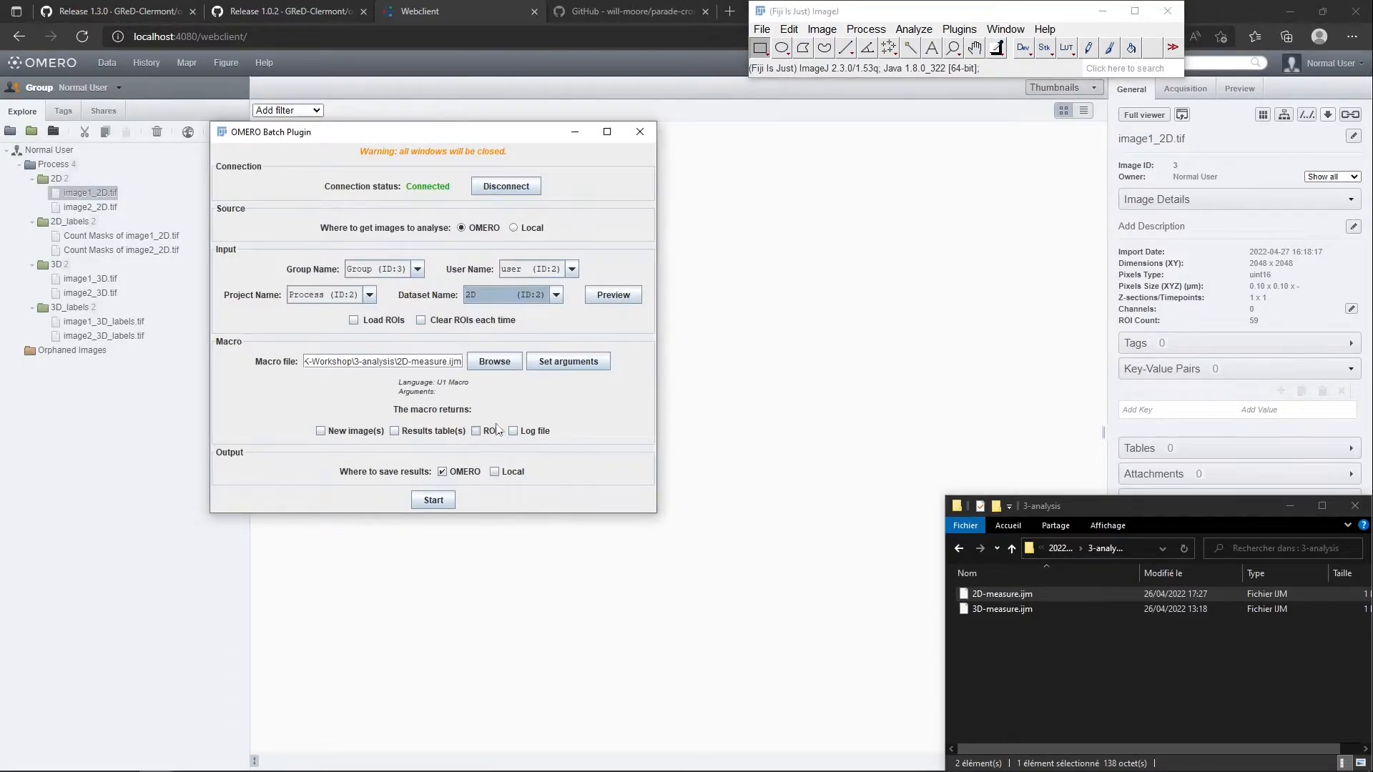
pyautogui.click(432, 434)
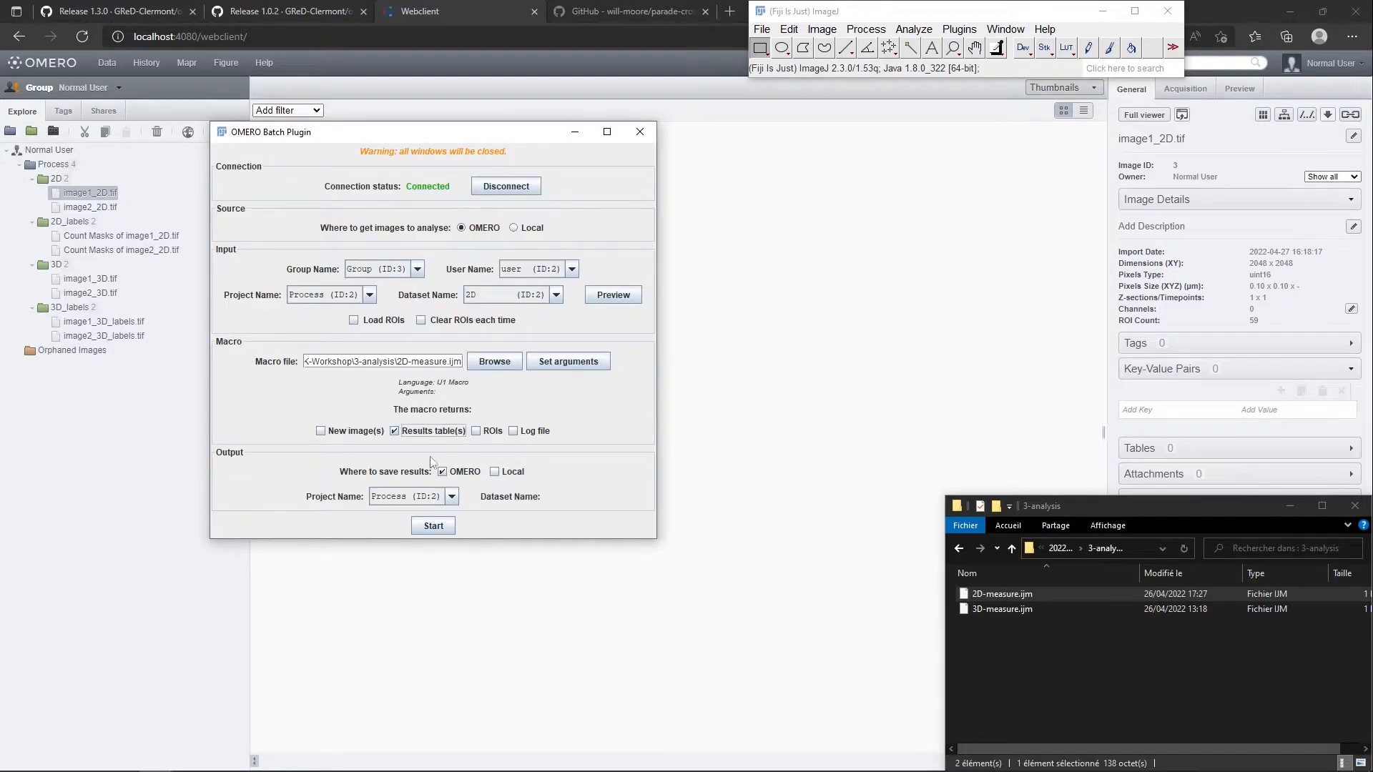
pyautogui.click(388, 503)
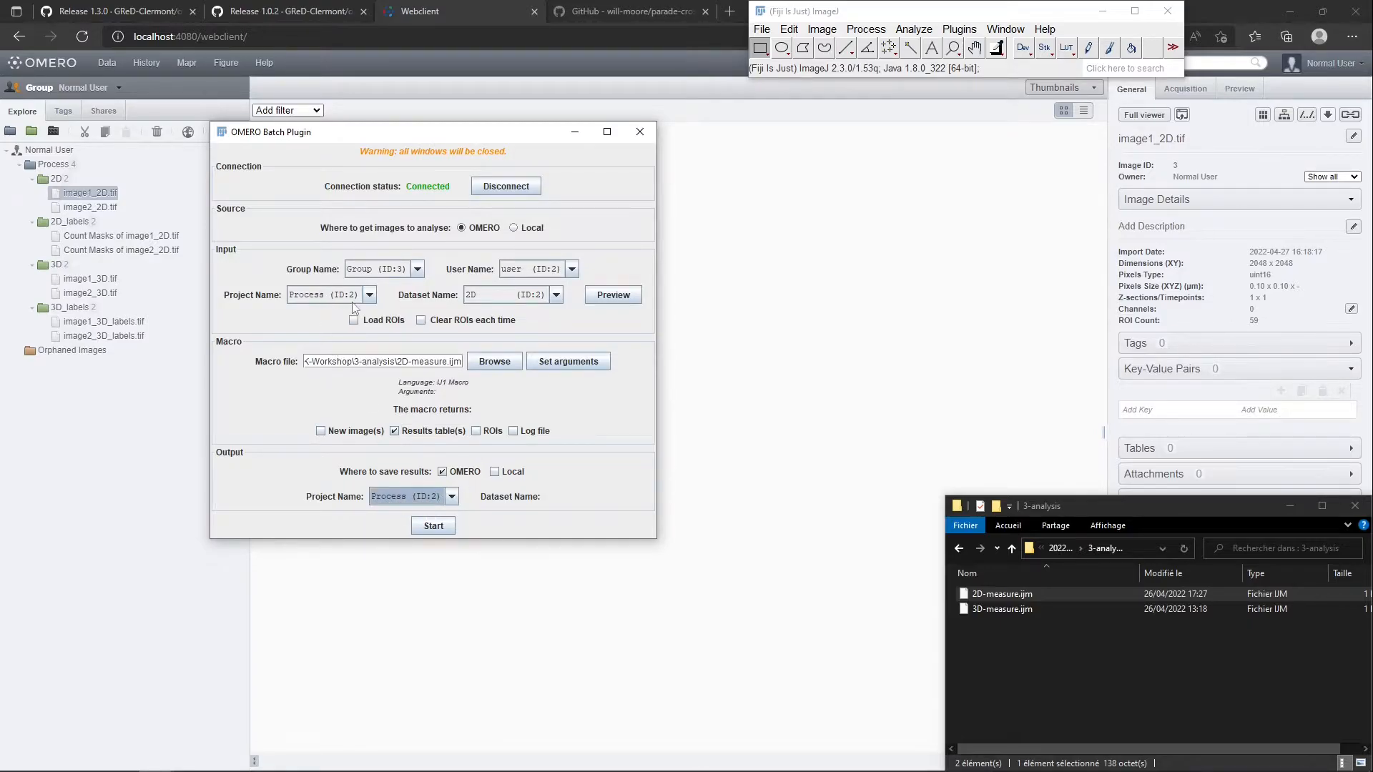
pyautogui.click(389, 323)
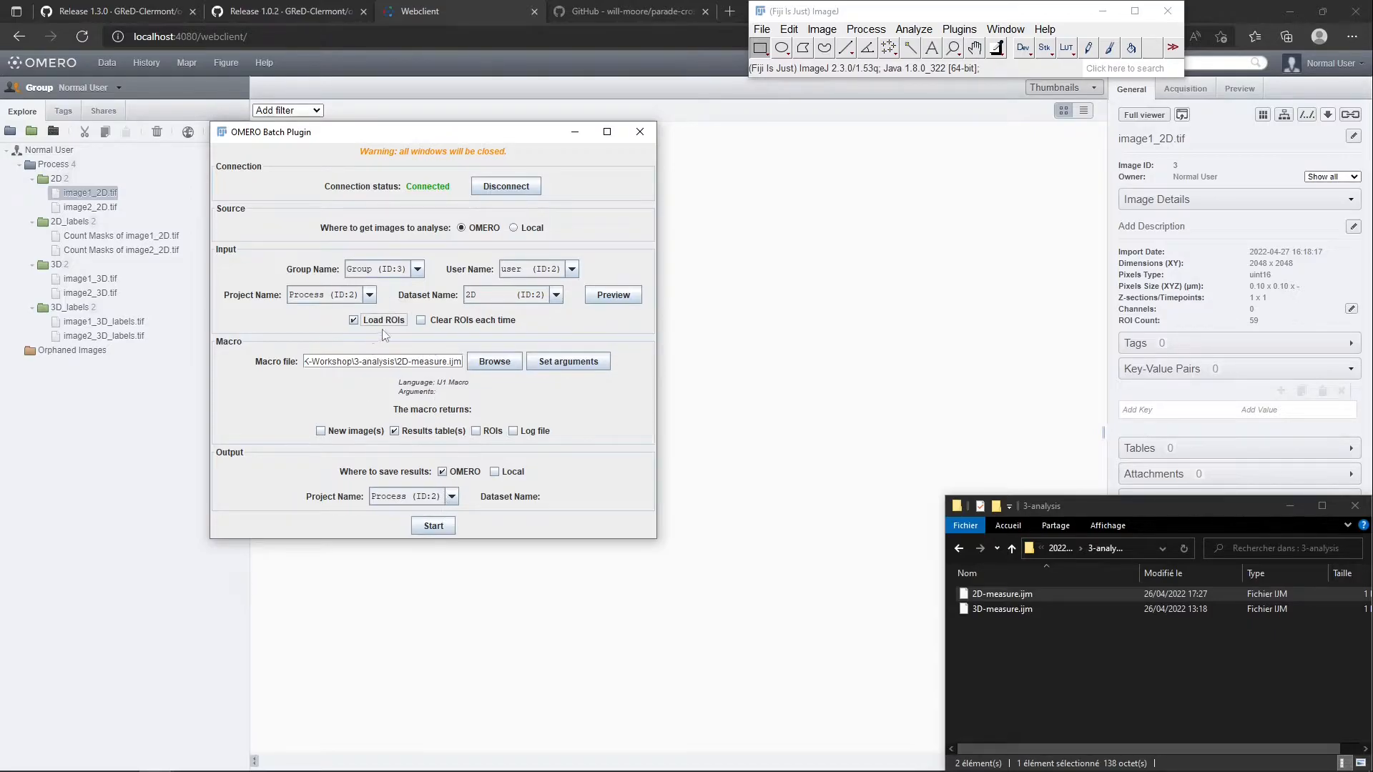
# Try to run the batch measurement on the 2D dataset, and close the unsaved results, progress, console and image windows
pyautogui.click(431, 527)
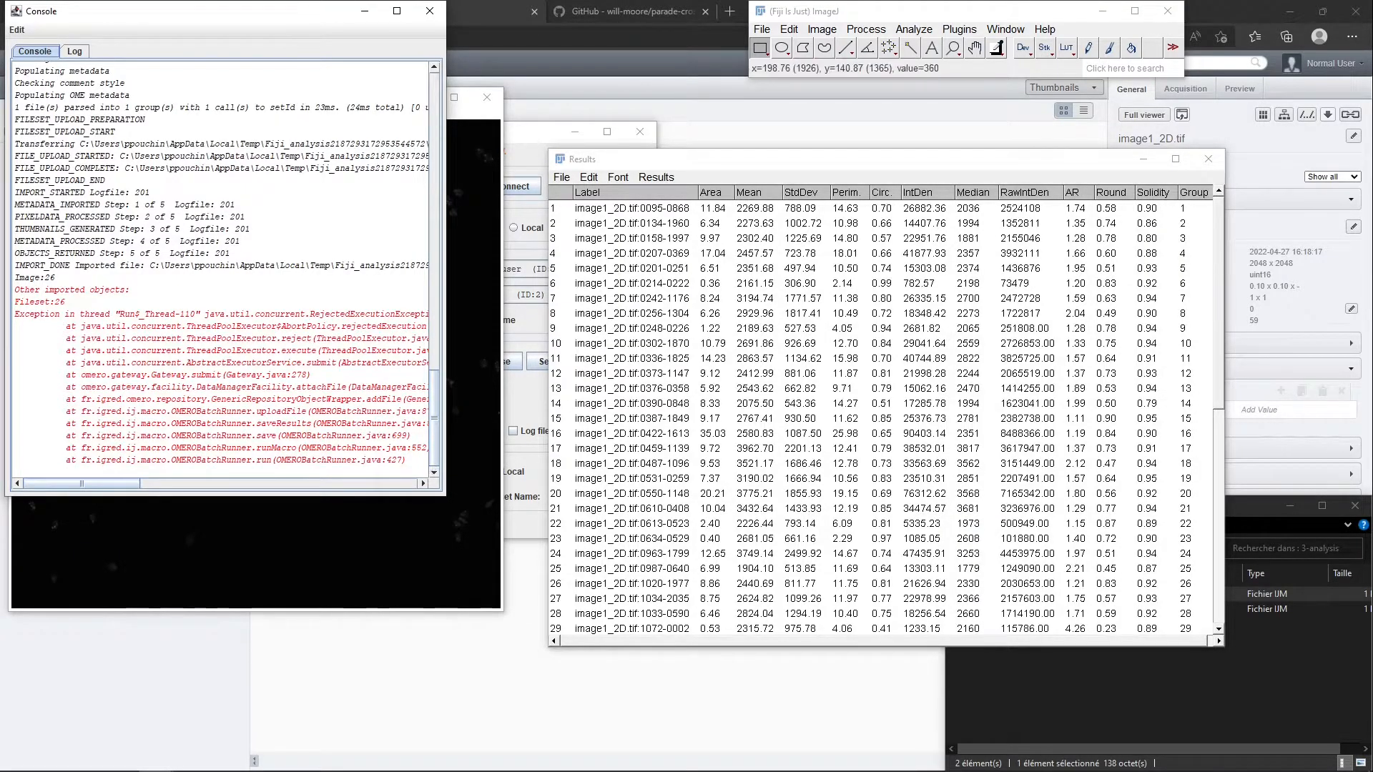
pyautogui.click(1208, 159)
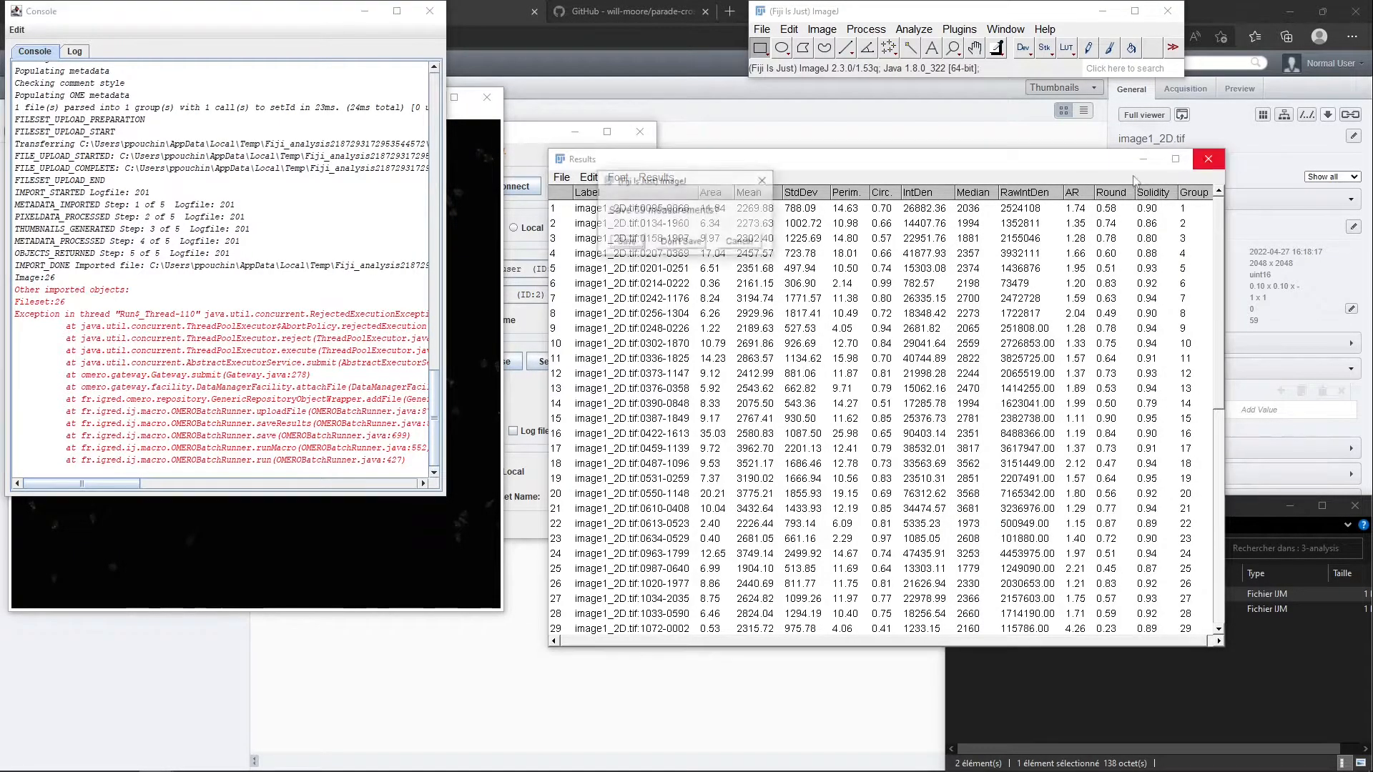
pyautogui.click(681, 242)
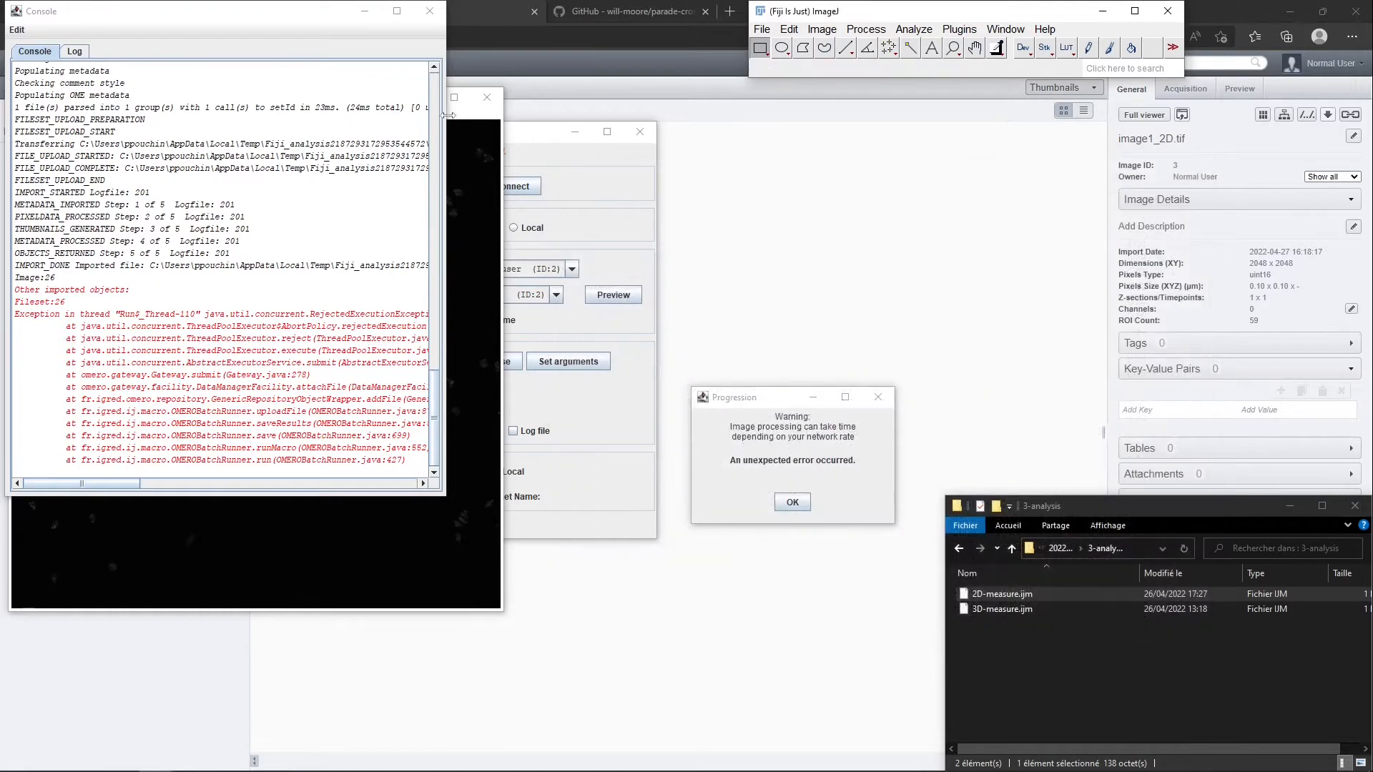
pyautogui.click(791, 500)
pyautogui.click(429, 10)
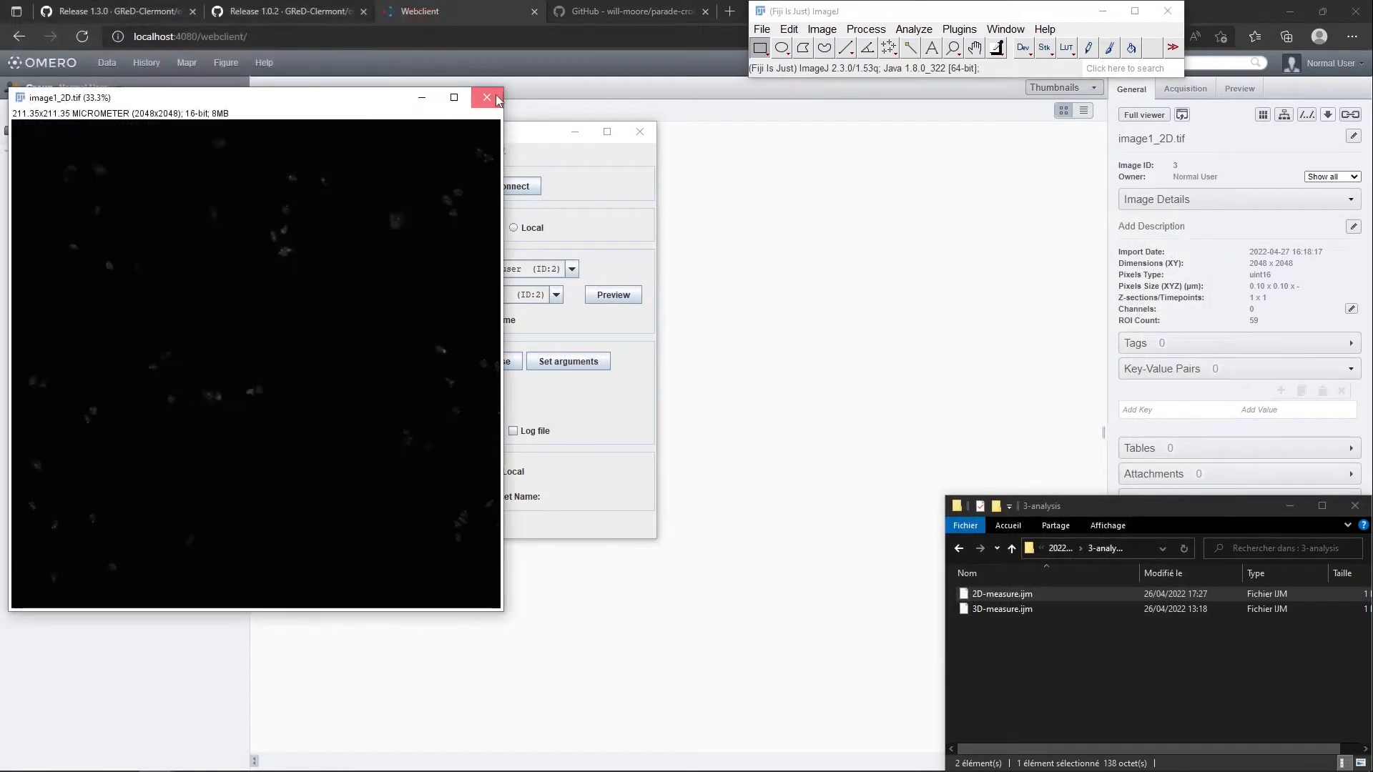
pyautogui.click(487, 97)
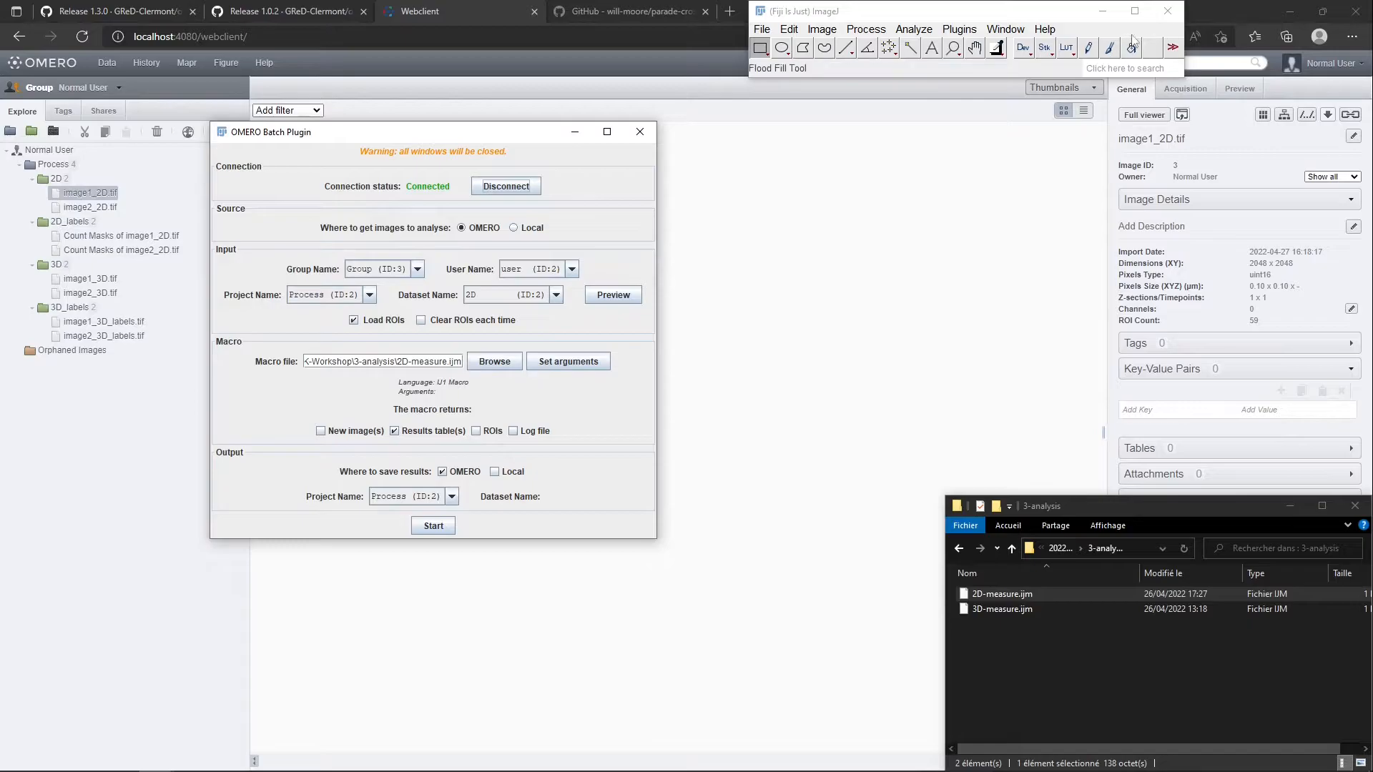
# Quit Fiji and close the OMERO Import Data window, returning to the web client
pyautogui.click(1169, 13)
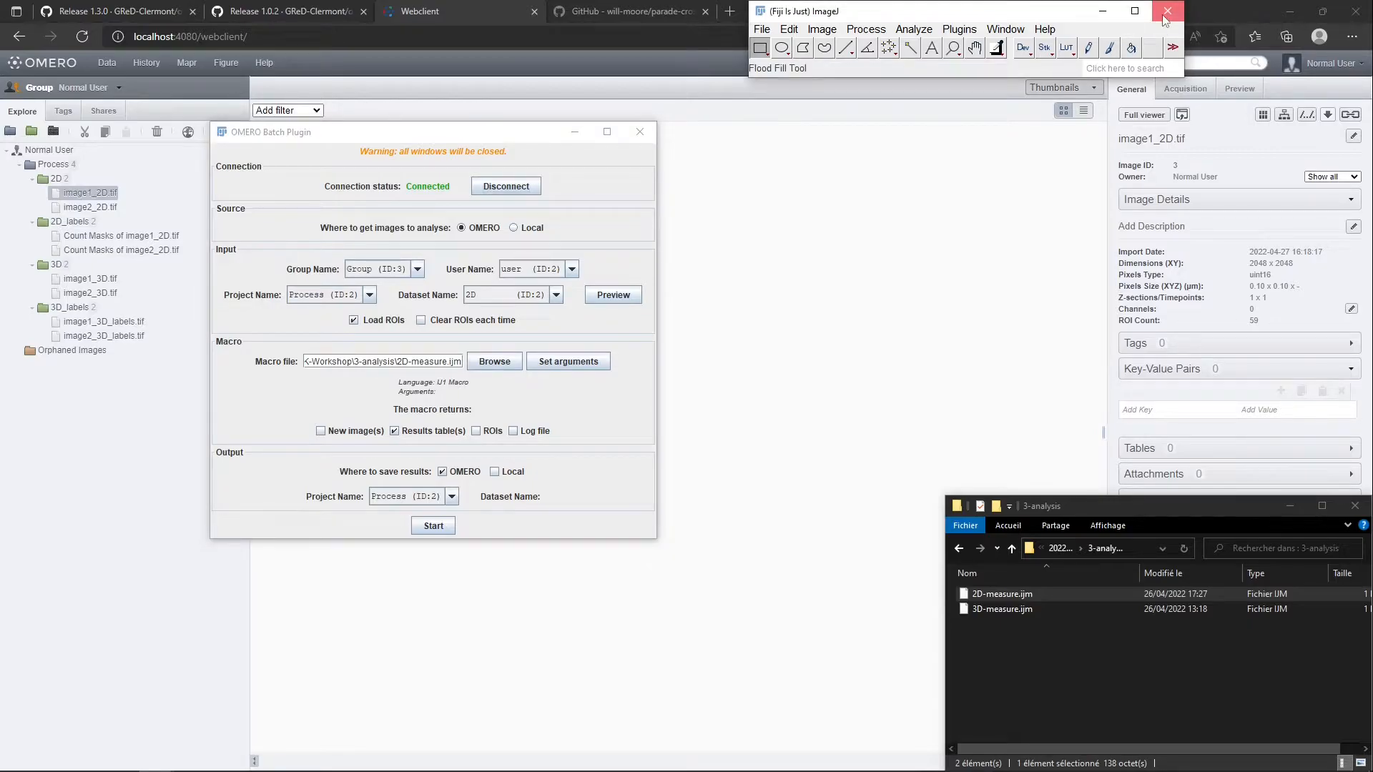
pyautogui.click(1166, 19)
pyautogui.hotkey('alt', 'Tab')
pyautogui.click(312, 448)
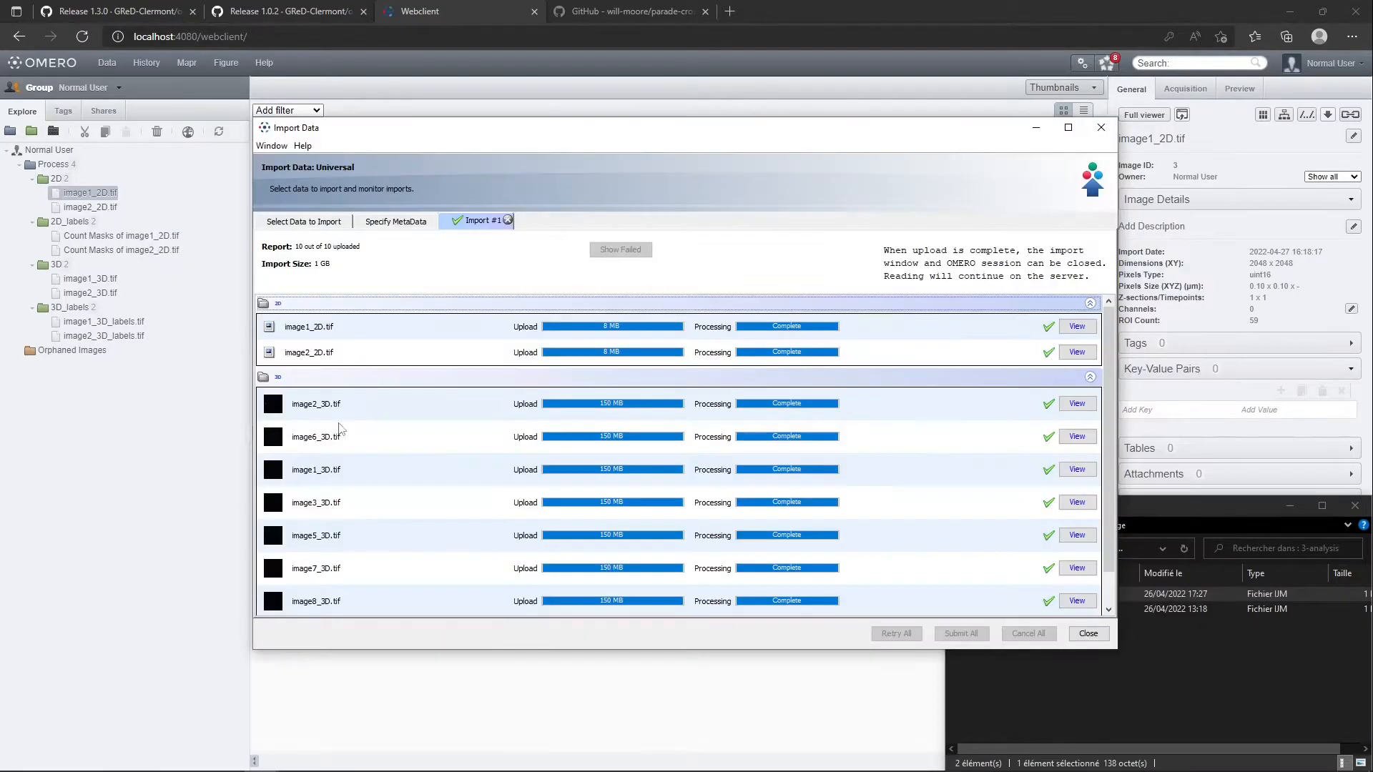
pyautogui.click(1101, 127)
pyautogui.hotkey('alt', 'Tab')
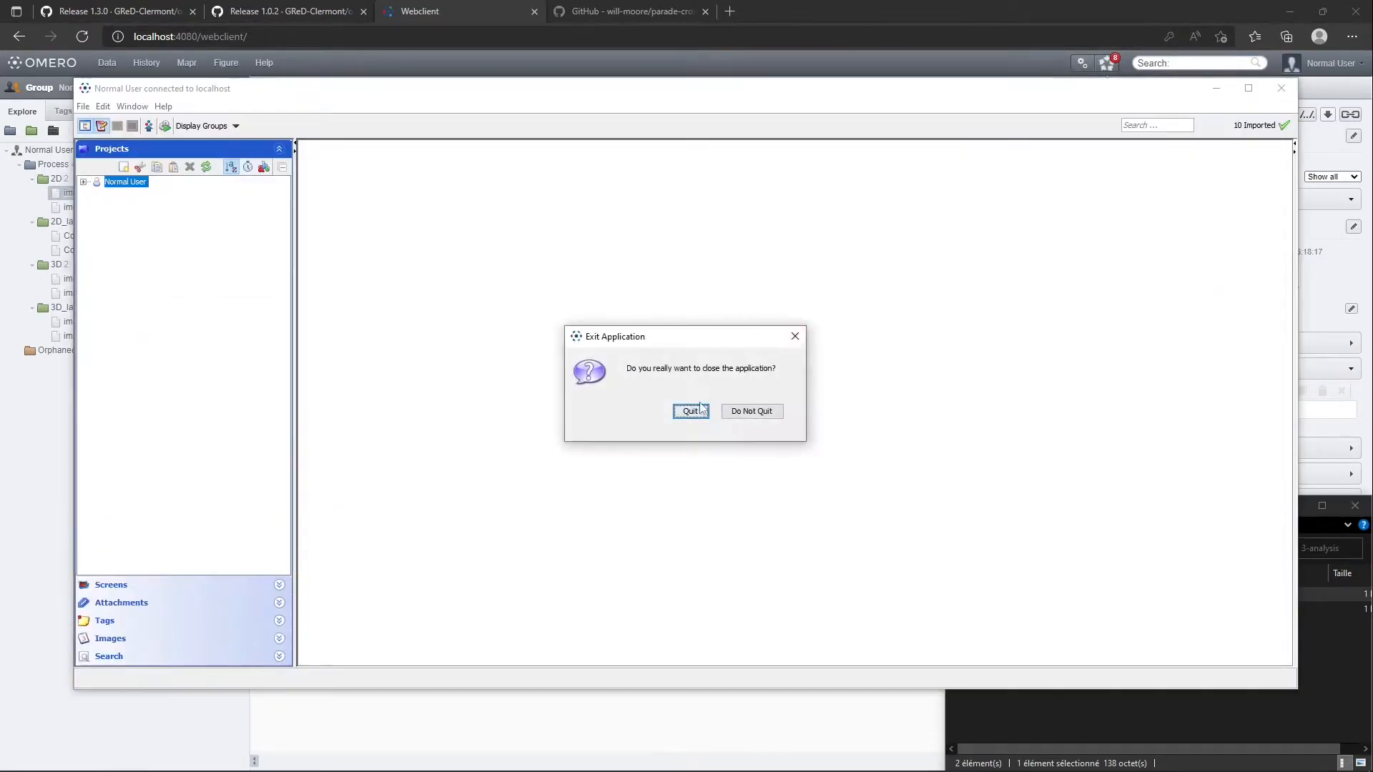
pyautogui.click(690, 408)
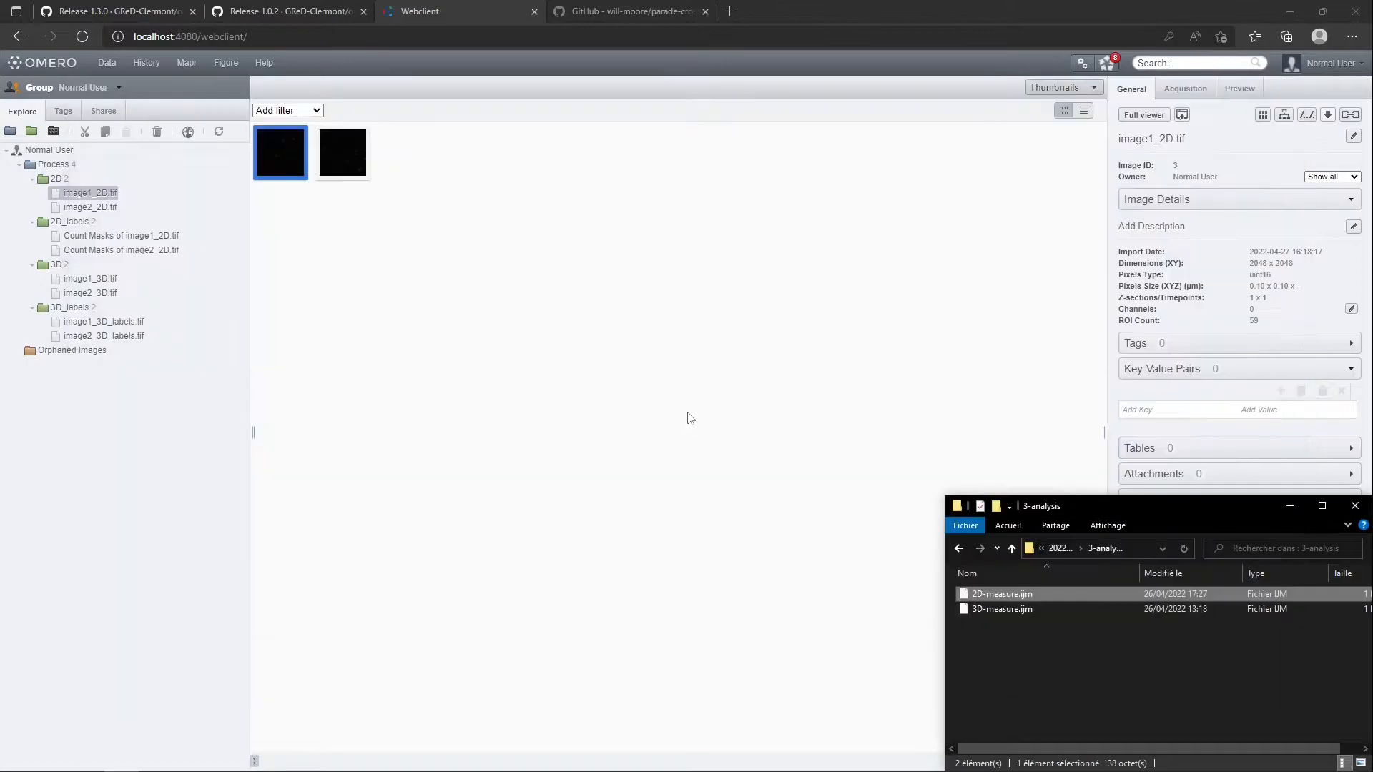
# Launch Fiji, open the OMERO Batch Plugin and connect it to the OMERO server with the account password
pyautogui.click(165, 761)
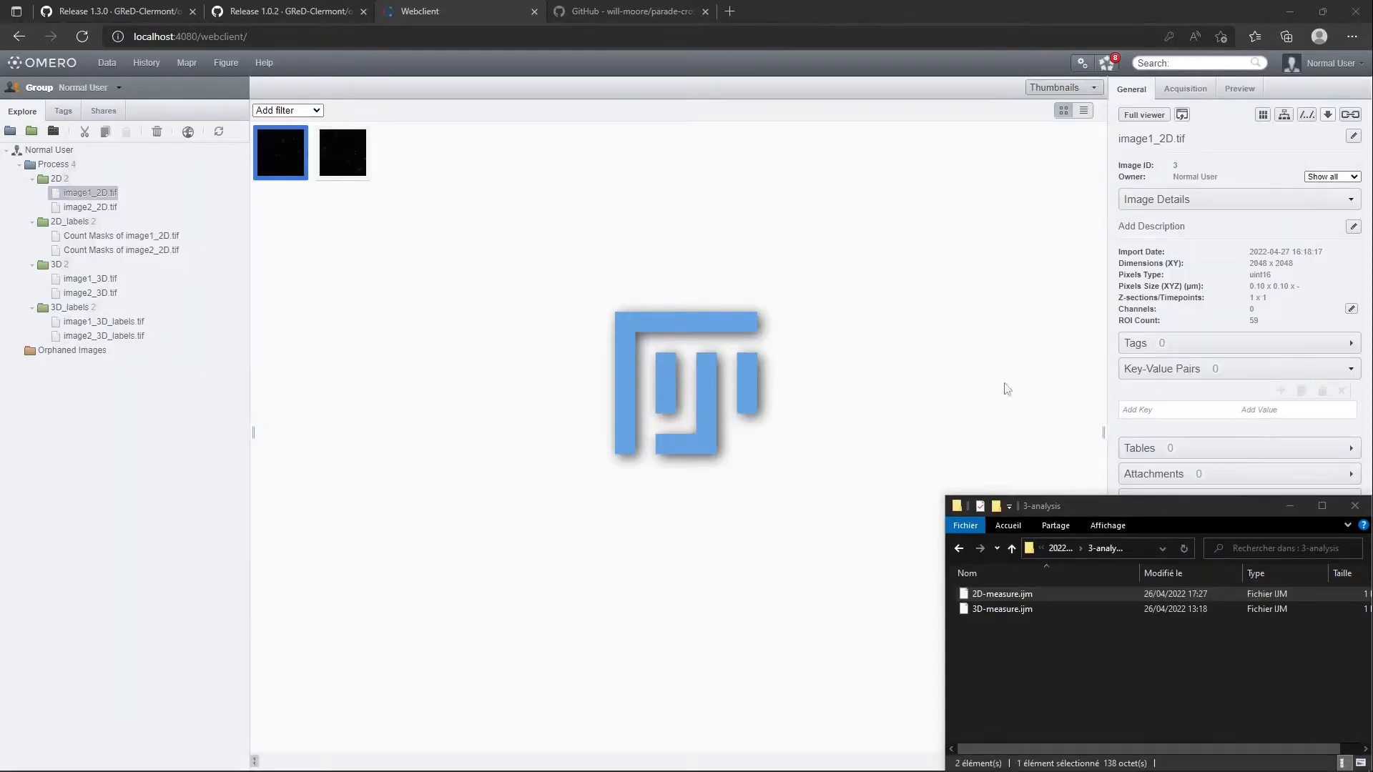
pyautogui.click(959, 28)
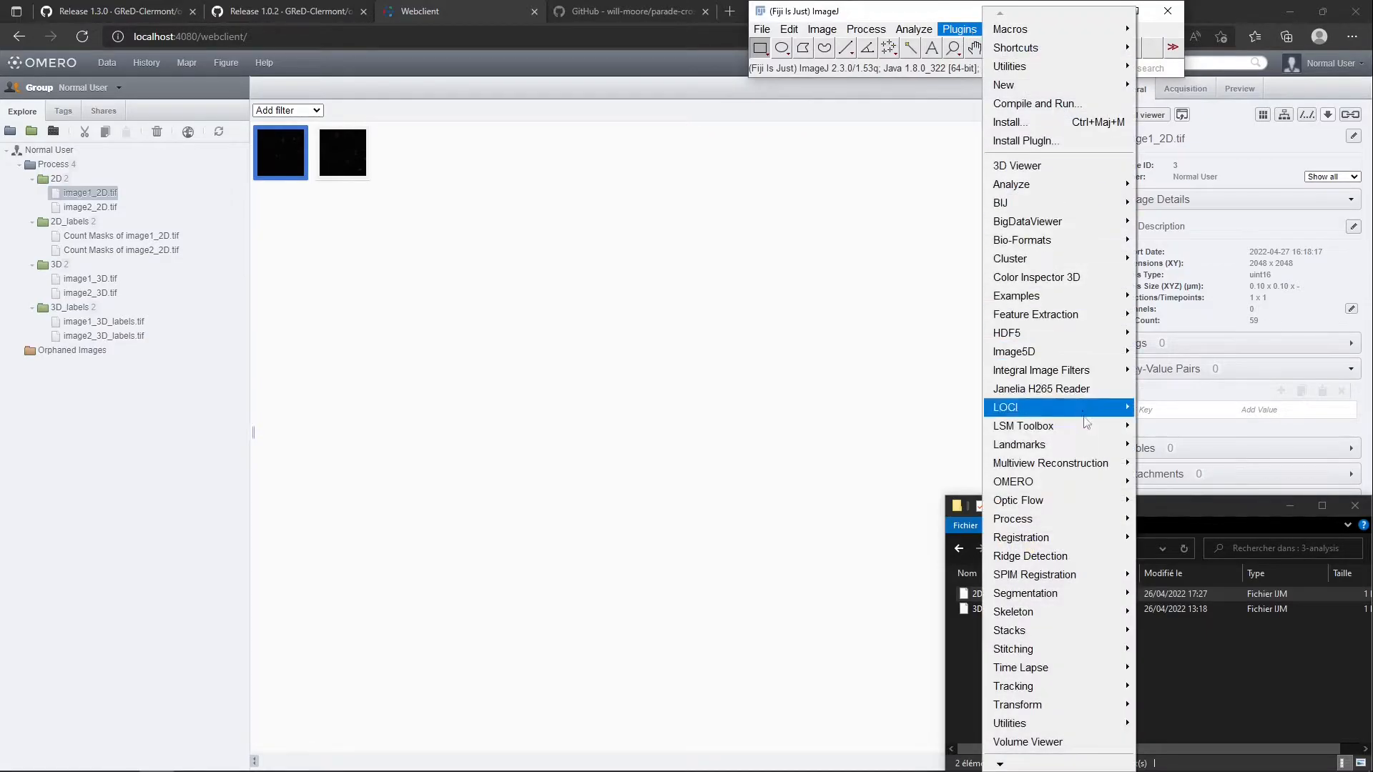
pyautogui.moveTo(1096, 486)
pyautogui.click(1178, 484)
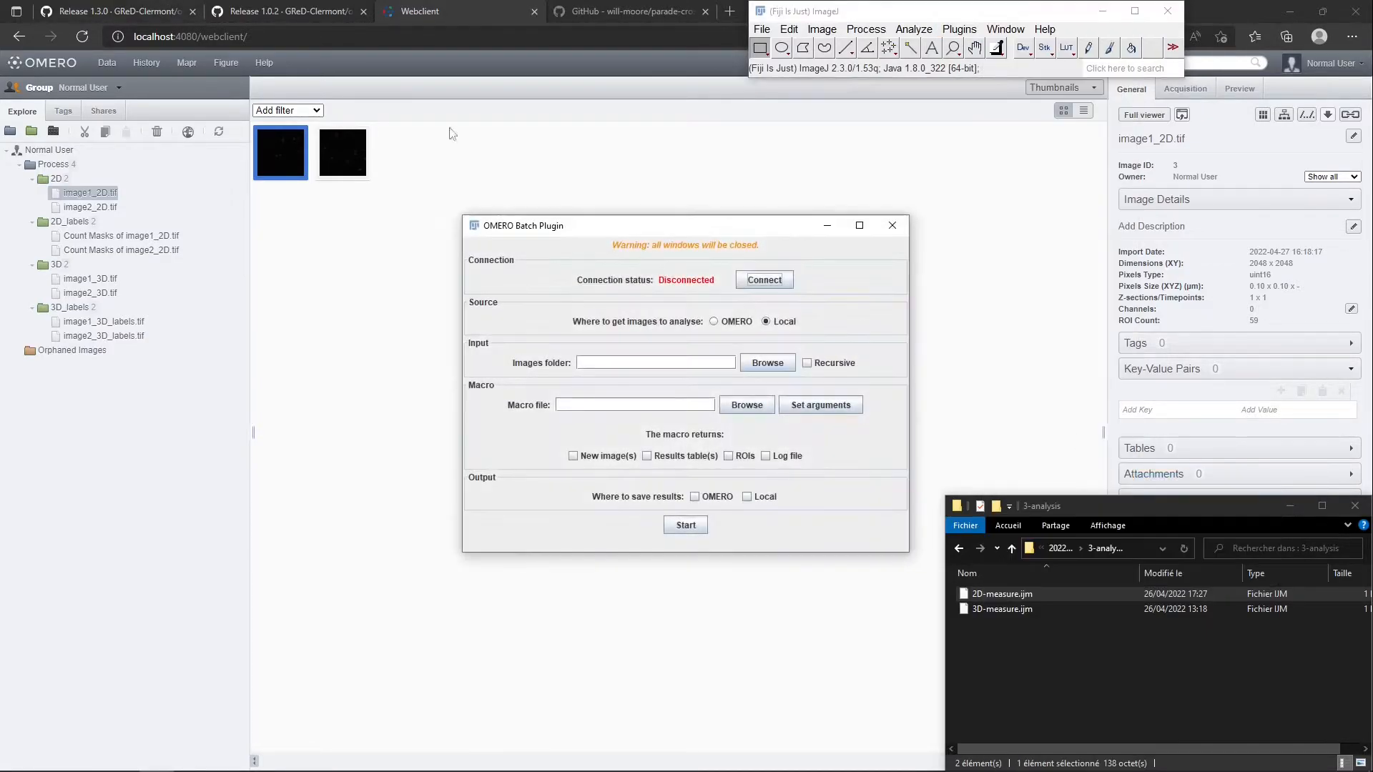
pyautogui.click(760, 280)
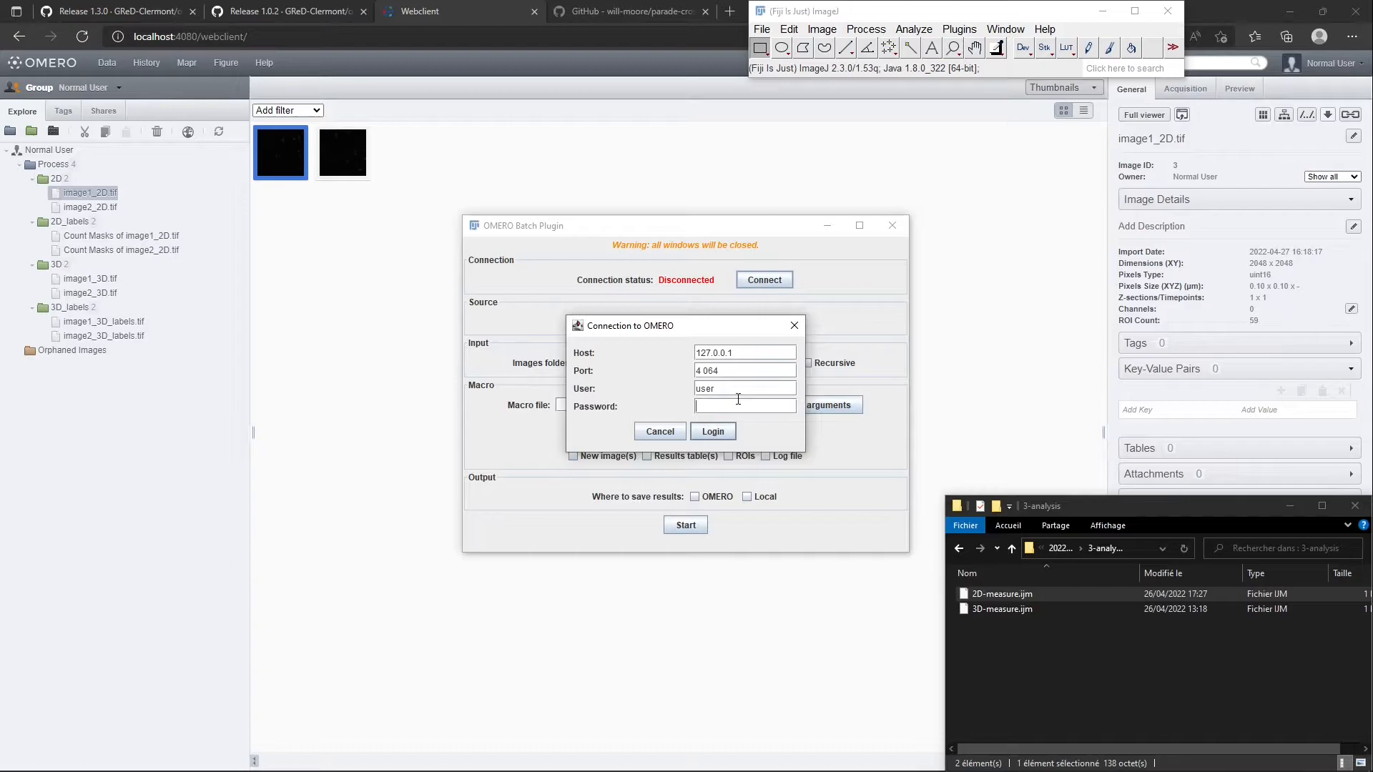
pyautogui.press('Return')
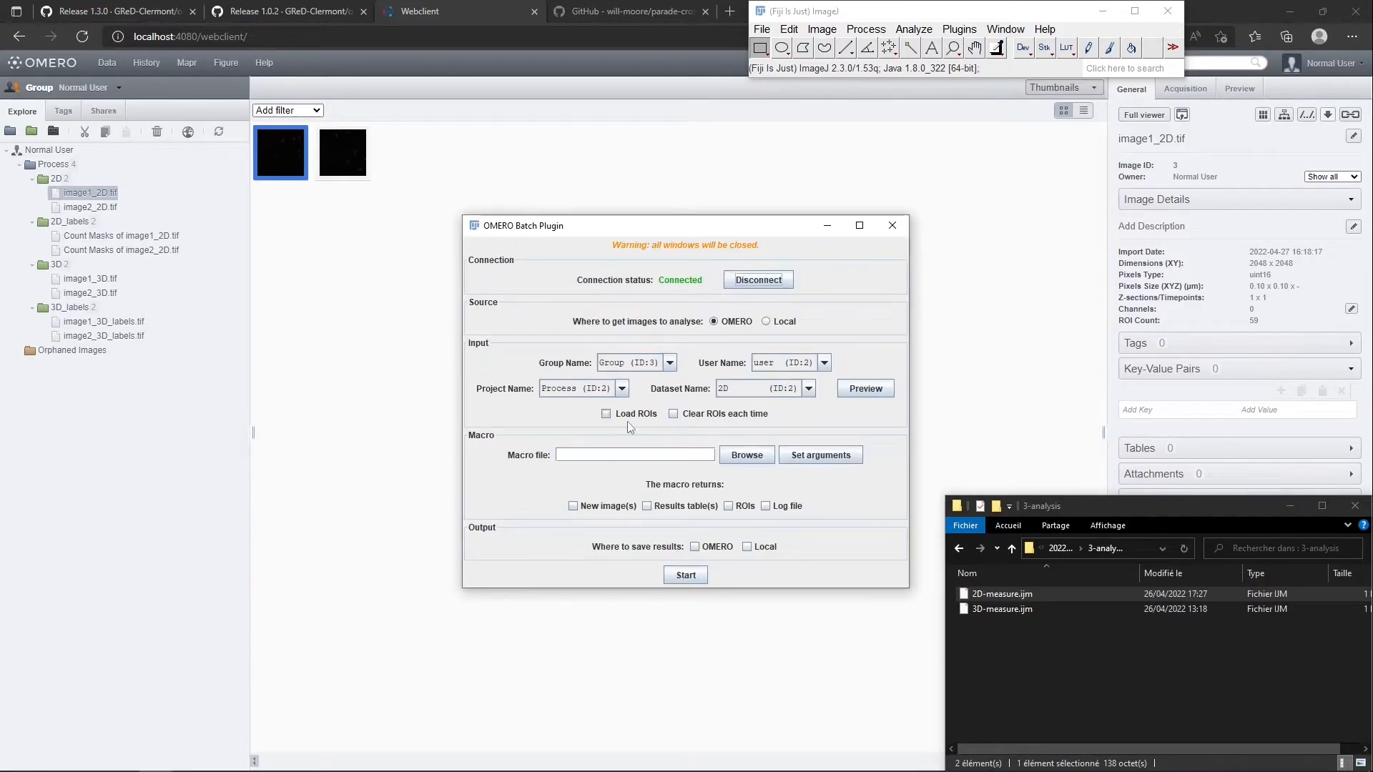
# Set the batch to load ROIs, run 2D-measure.ijm on the 2D dataset, return results tables and save results to OMERO
pyautogui.click(747, 455)
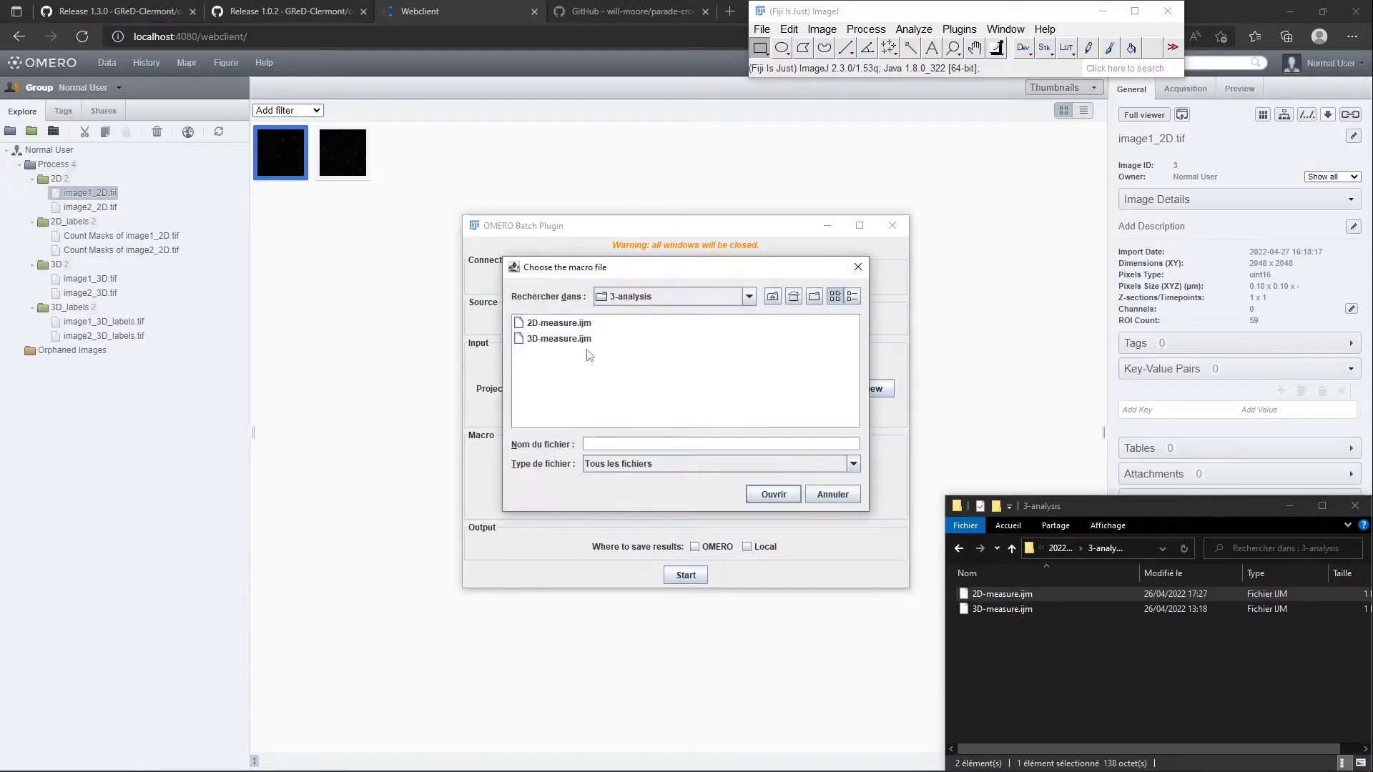
pyautogui.doubleClick(564, 323)
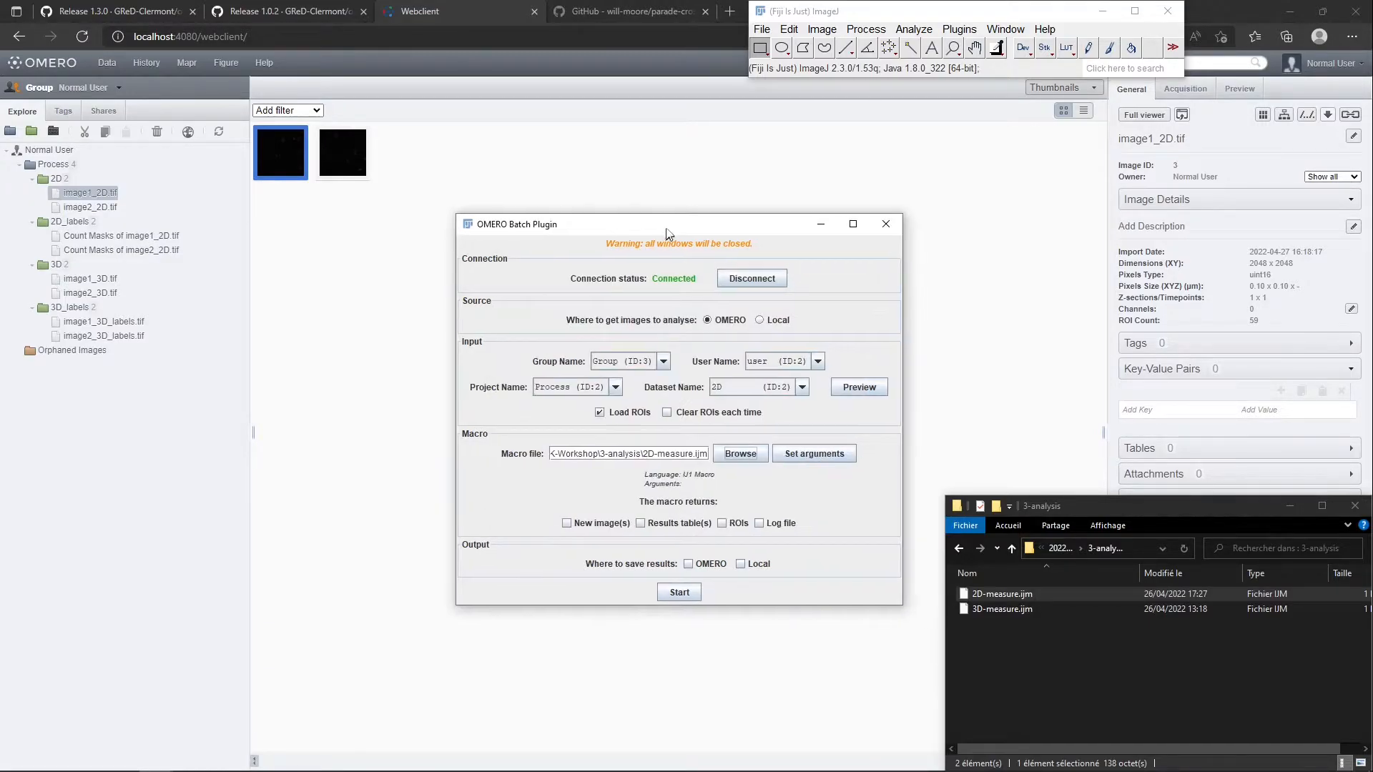
pyautogui.moveTo(670, 233); pyautogui.dragTo(563, 155)
pyautogui.click(570, 449)
pyautogui.click(587, 487)
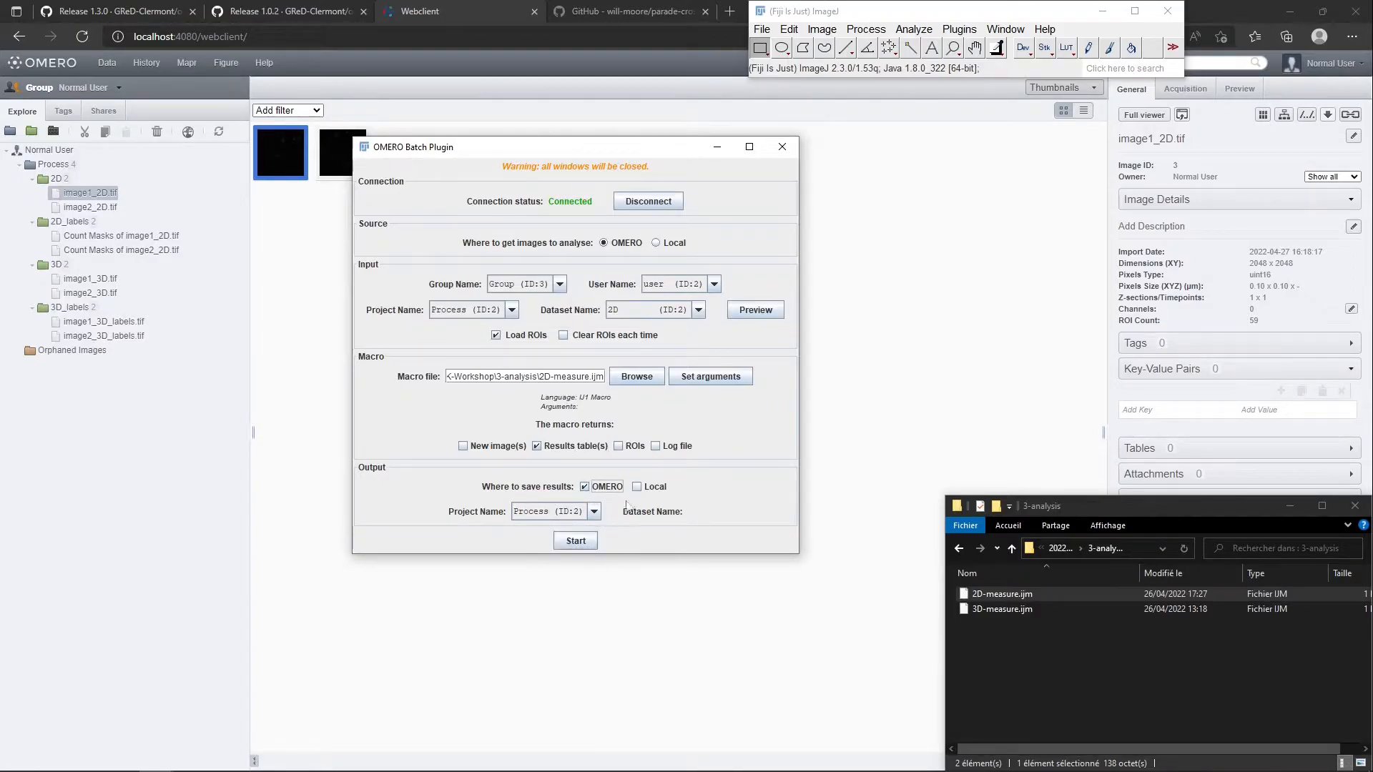
# Run the batch measurement, dismiss the progress dialog and switch to the OMERO web client
pyautogui.click(568, 546)
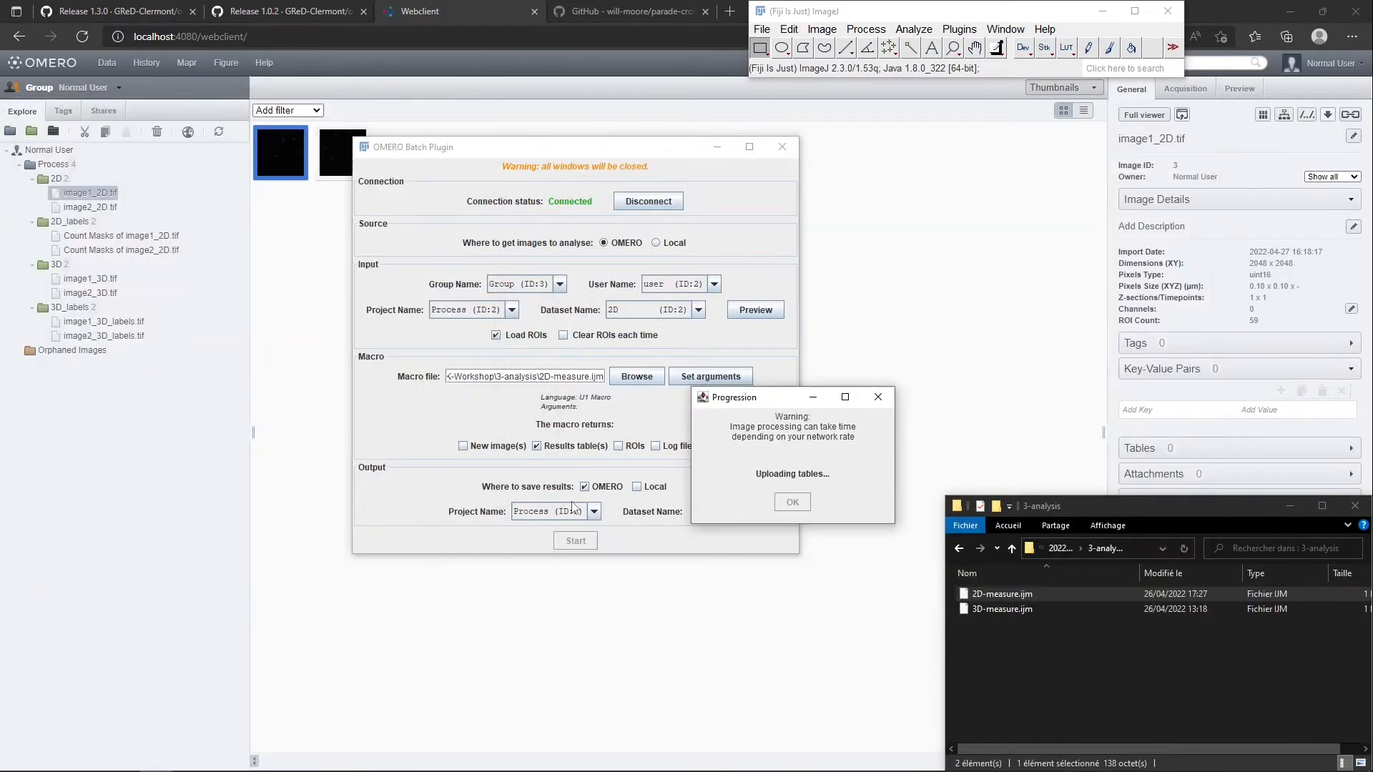
pyautogui.click(793, 504)
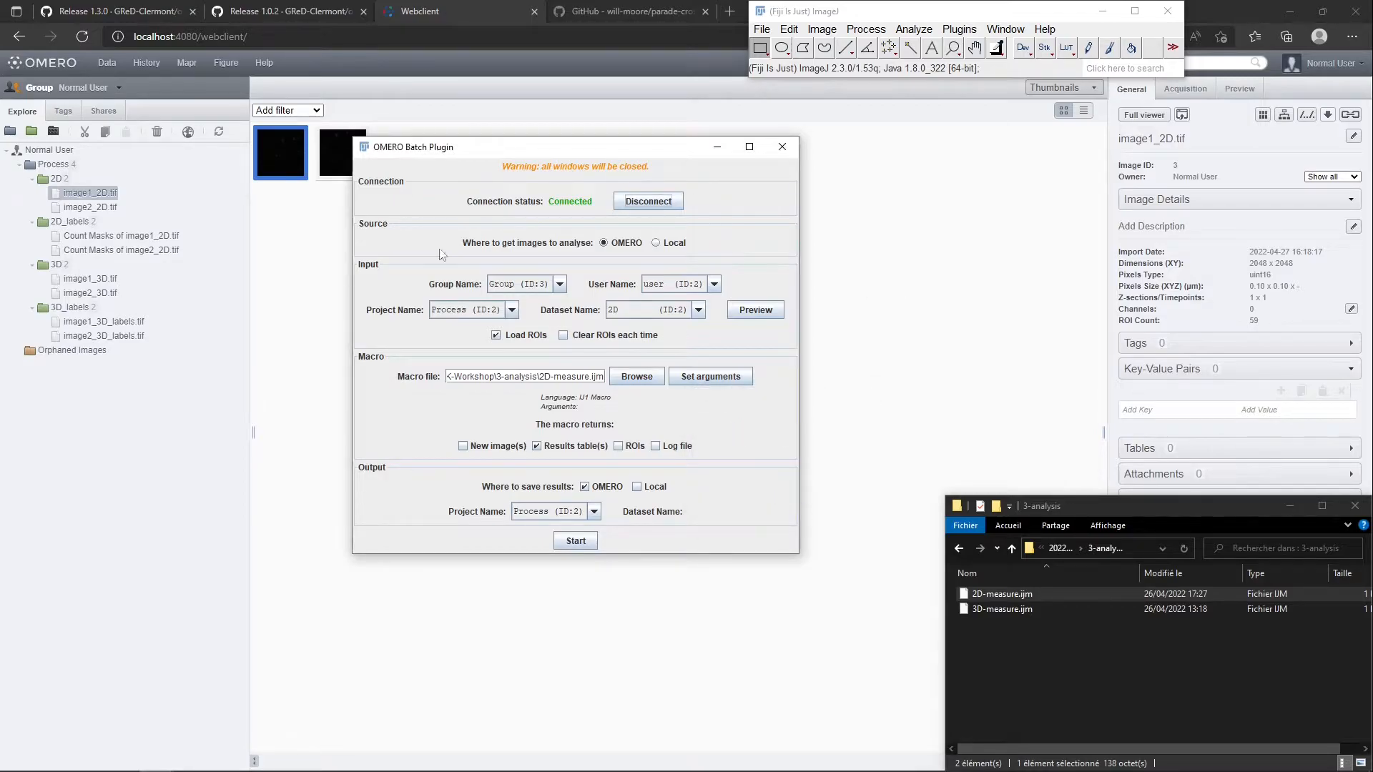
pyautogui.click(906, 286)
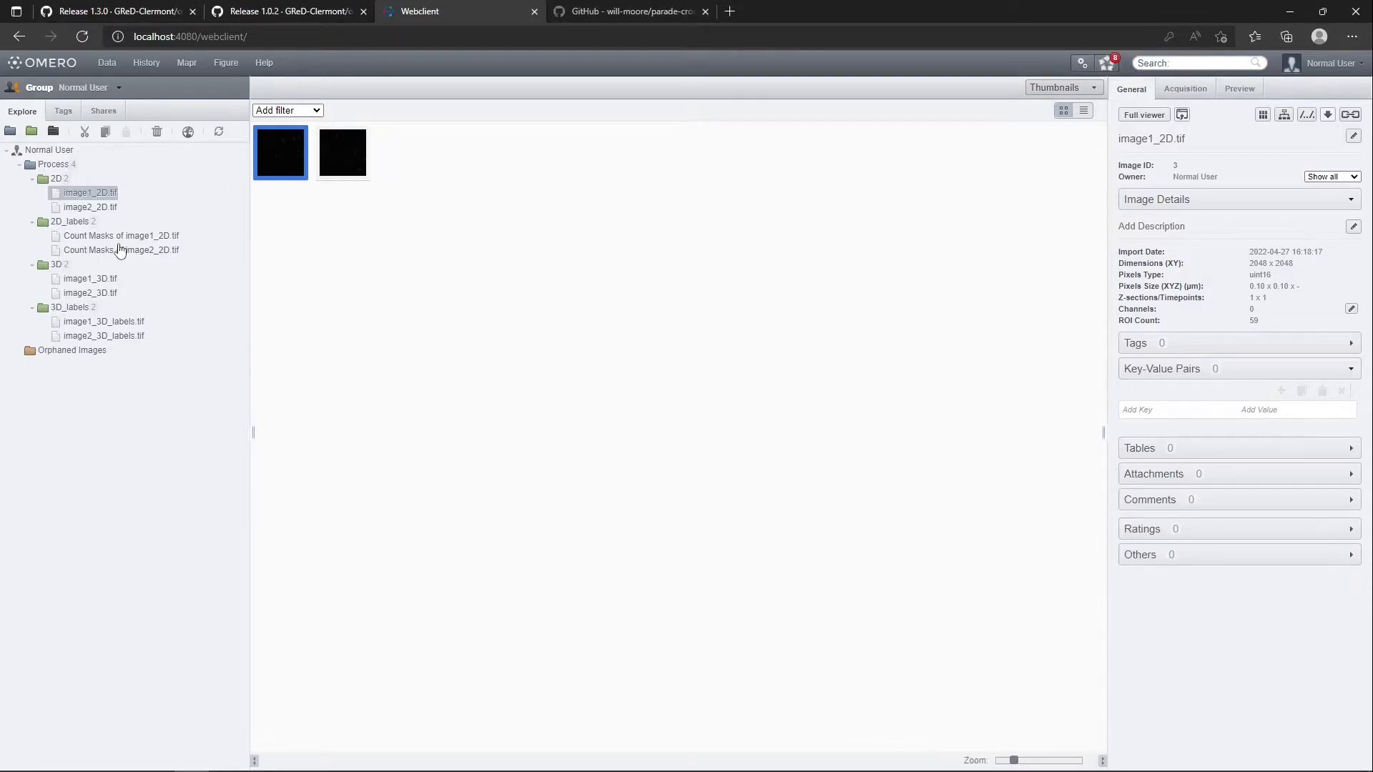
# Select image1_2D.tif in the 2D dataset and check its tables and attachments
pyautogui.click(90, 196)
pyautogui.click(1188, 455)
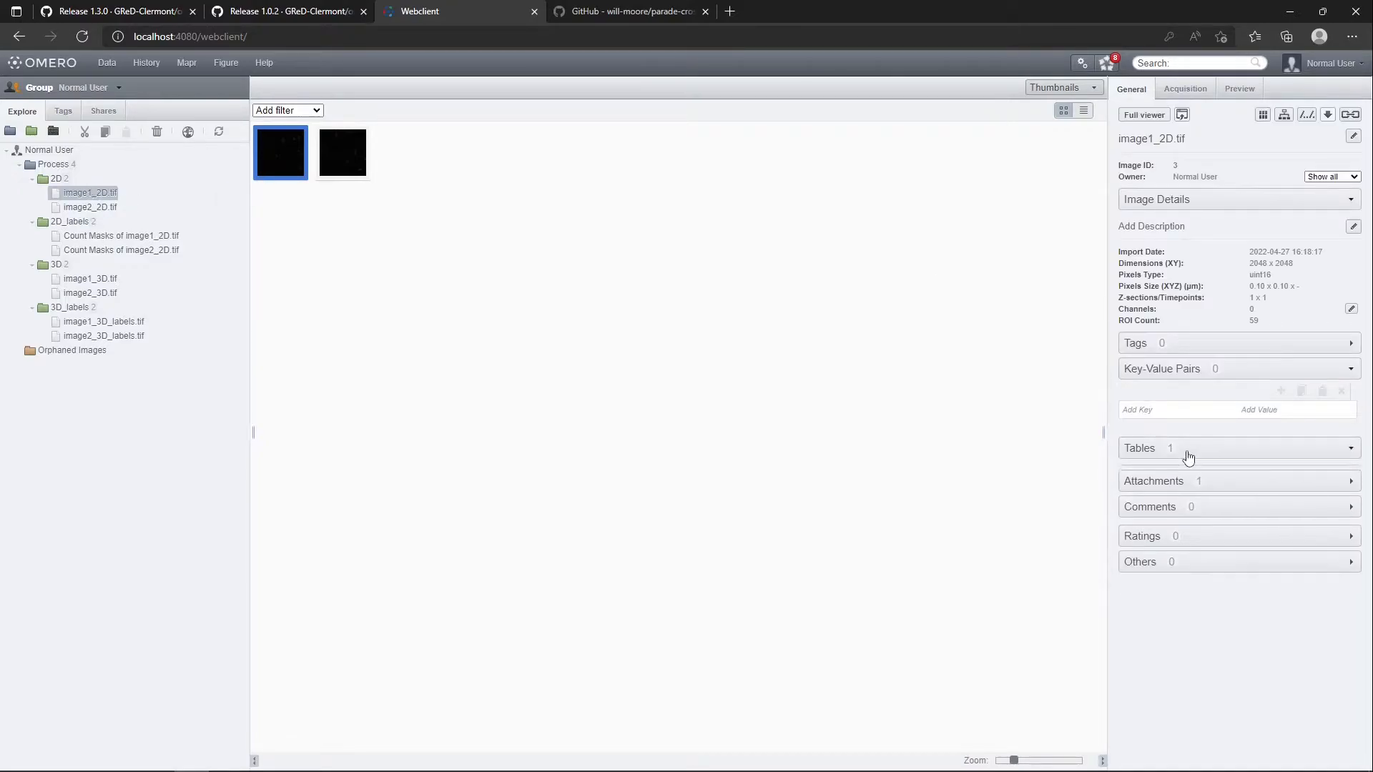
pyautogui.click(1191, 451)
pyautogui.click(1183, 475)
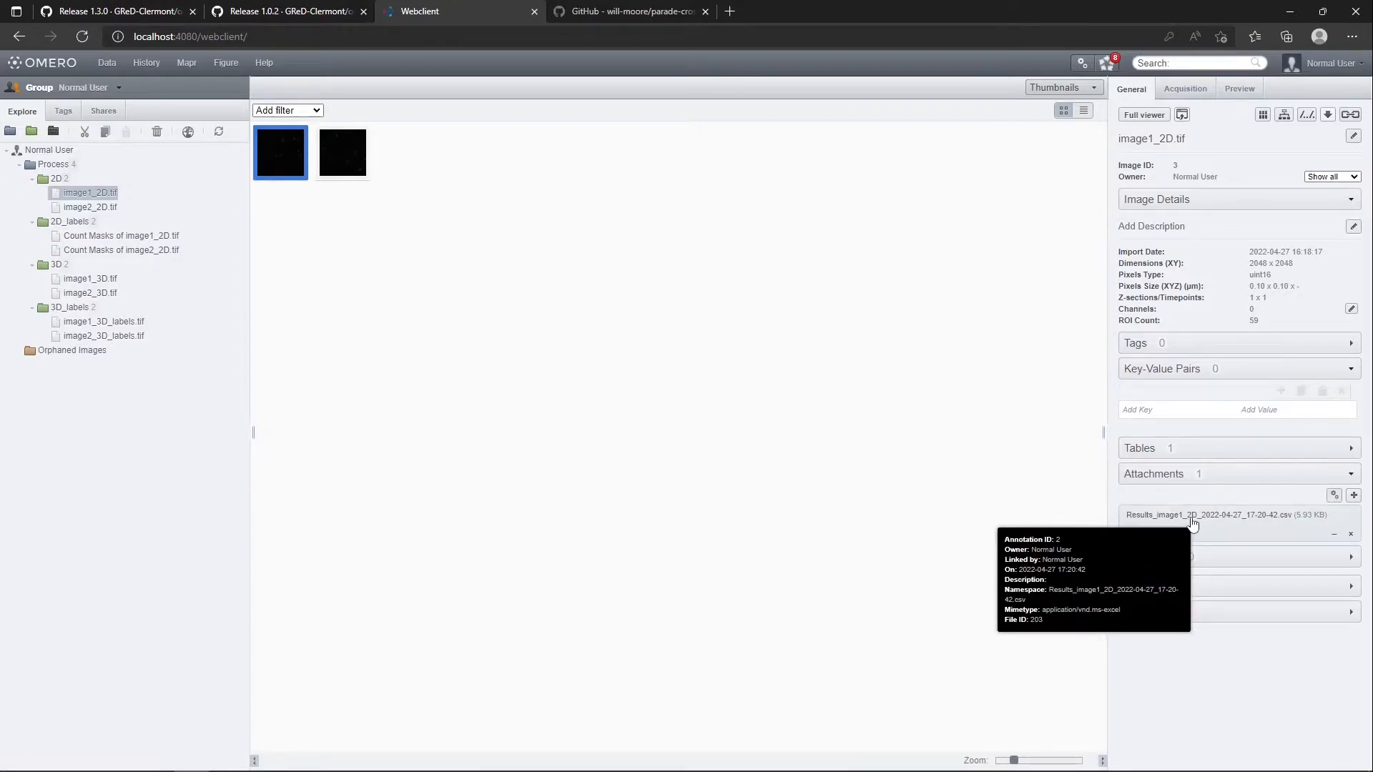
# Download the results CSV attached to image1_2D.tif, look through its rows in Excel and close the file
pyautogui.click(1194, 529)
pyautogui.click(1090, 91)
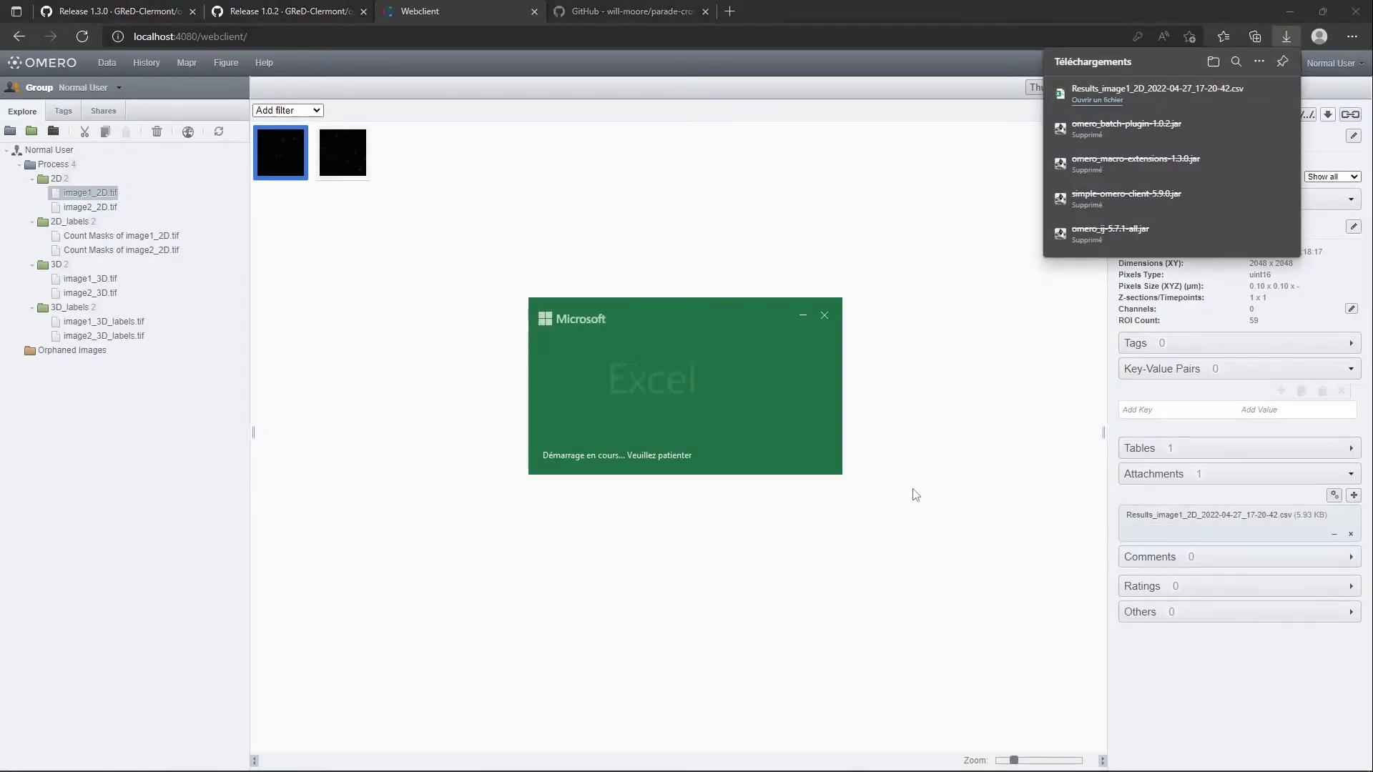
pyautogui.scroll(-3, 107, 336)
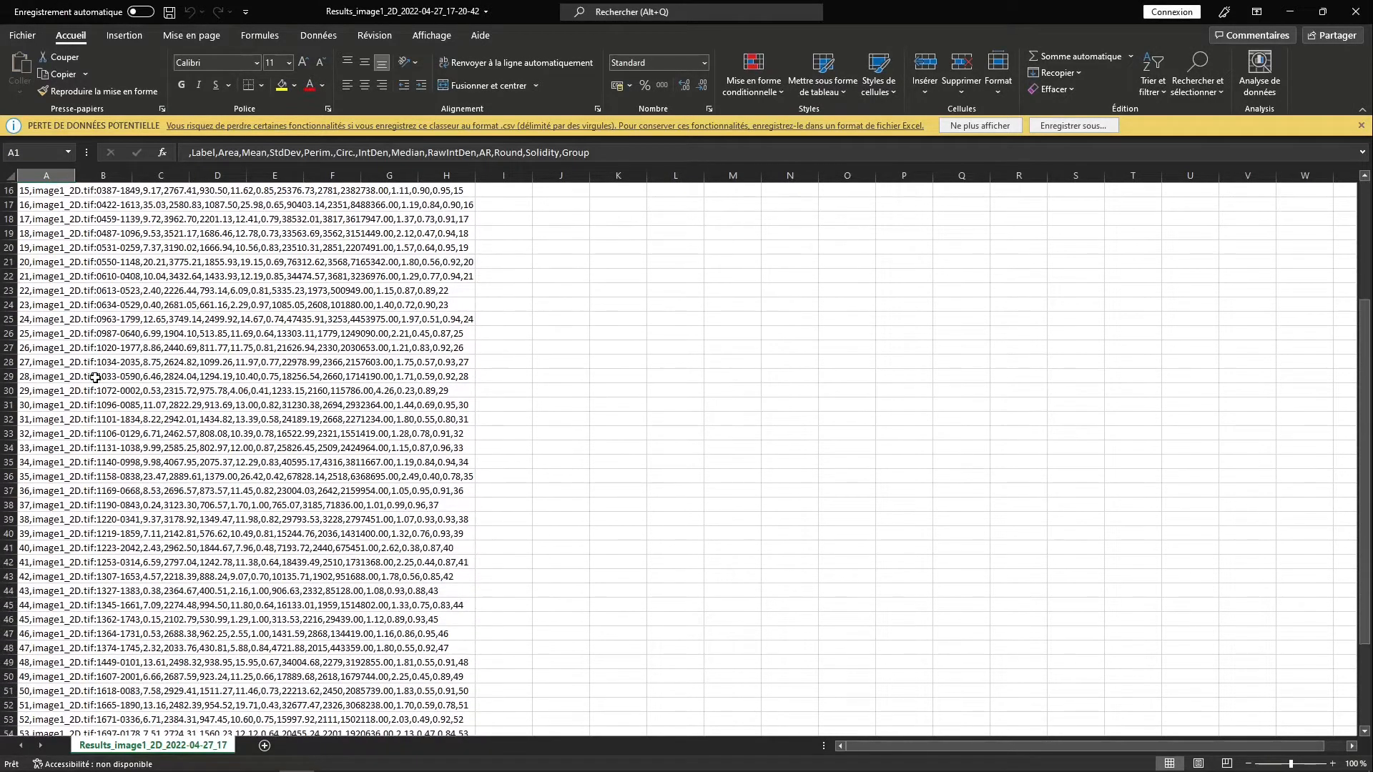
pyautogui.scroll(3, 129, 365)
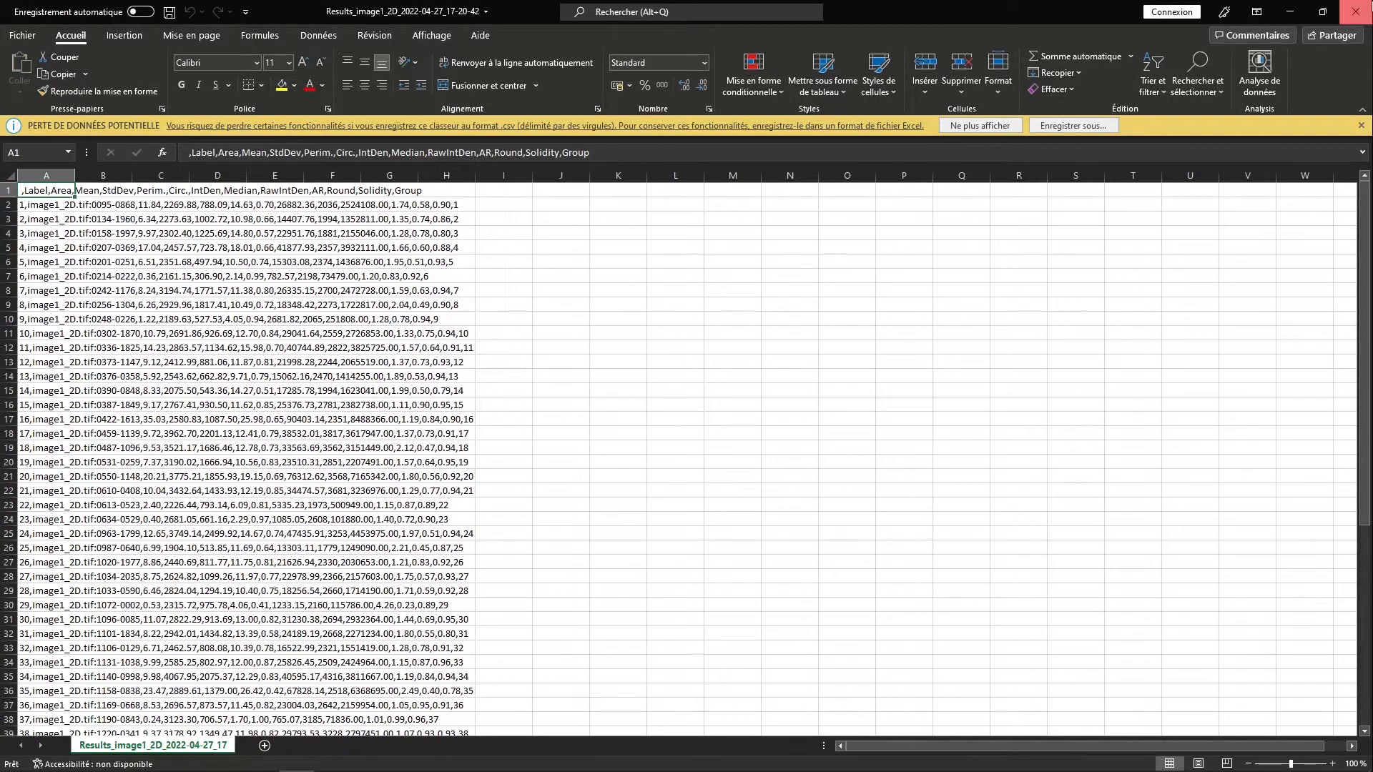
pyautogui.click(1356, 11)
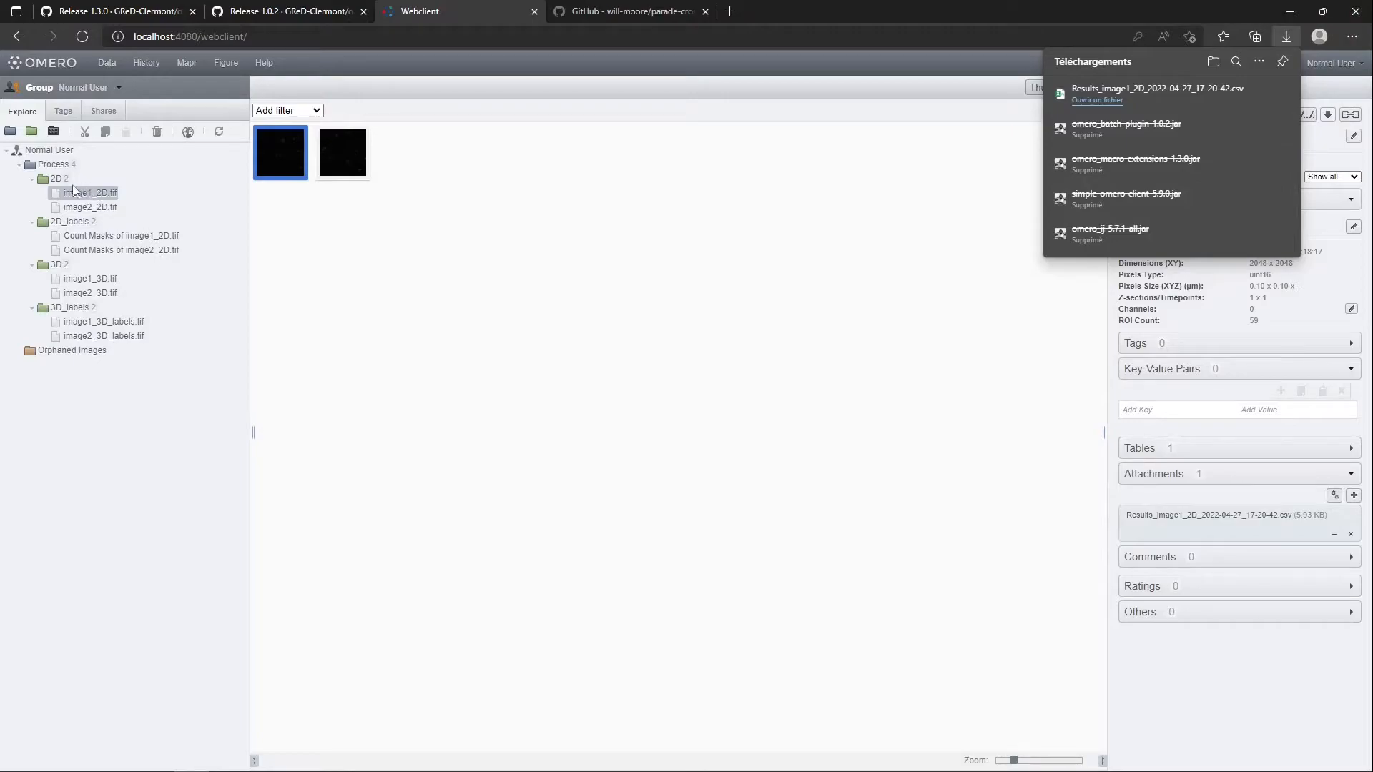
# Open the results table attached to the project Process and look through its measurement rows
pyautogui.click(45, 166)
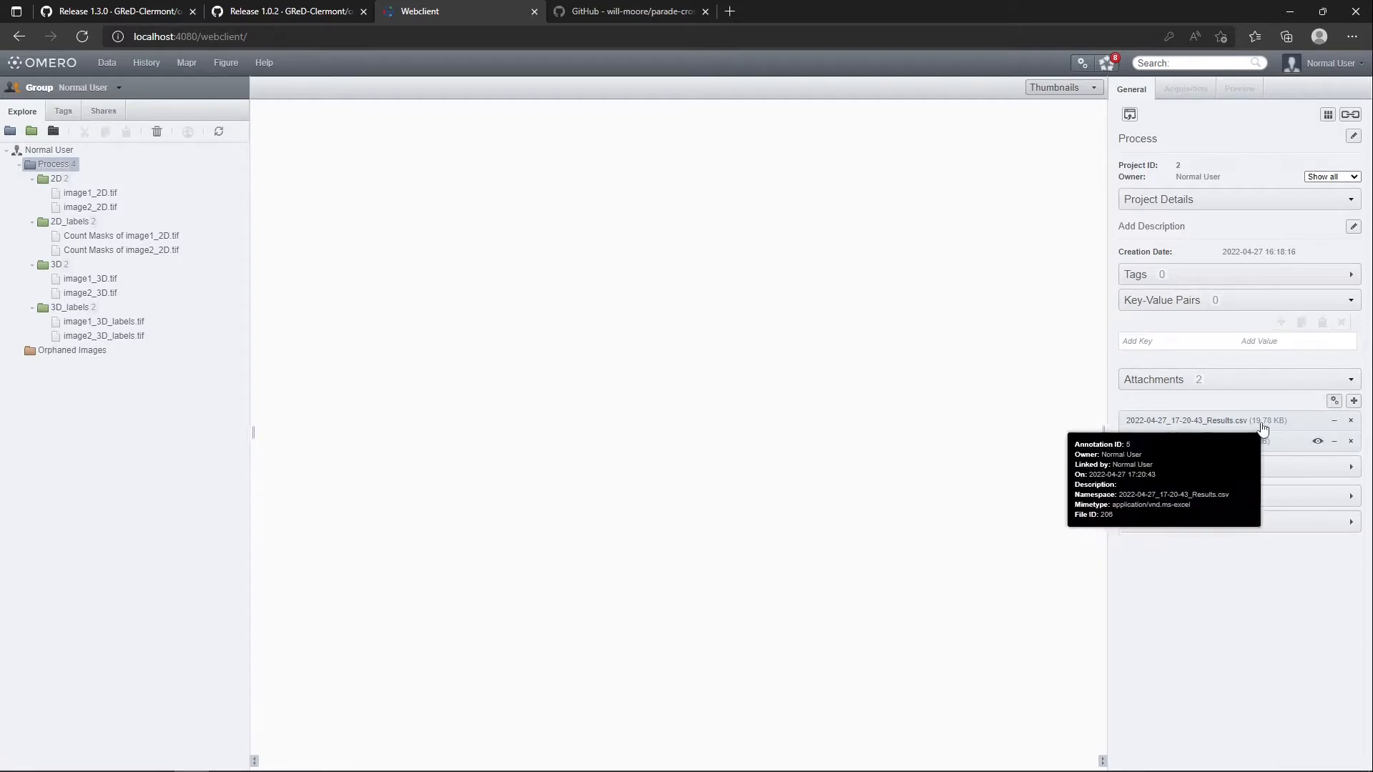
pyautogui.click(1316, 442)
pyautogui.scroll(-10, 542, 275)
pyautogui.scroll(15, 240, 276)
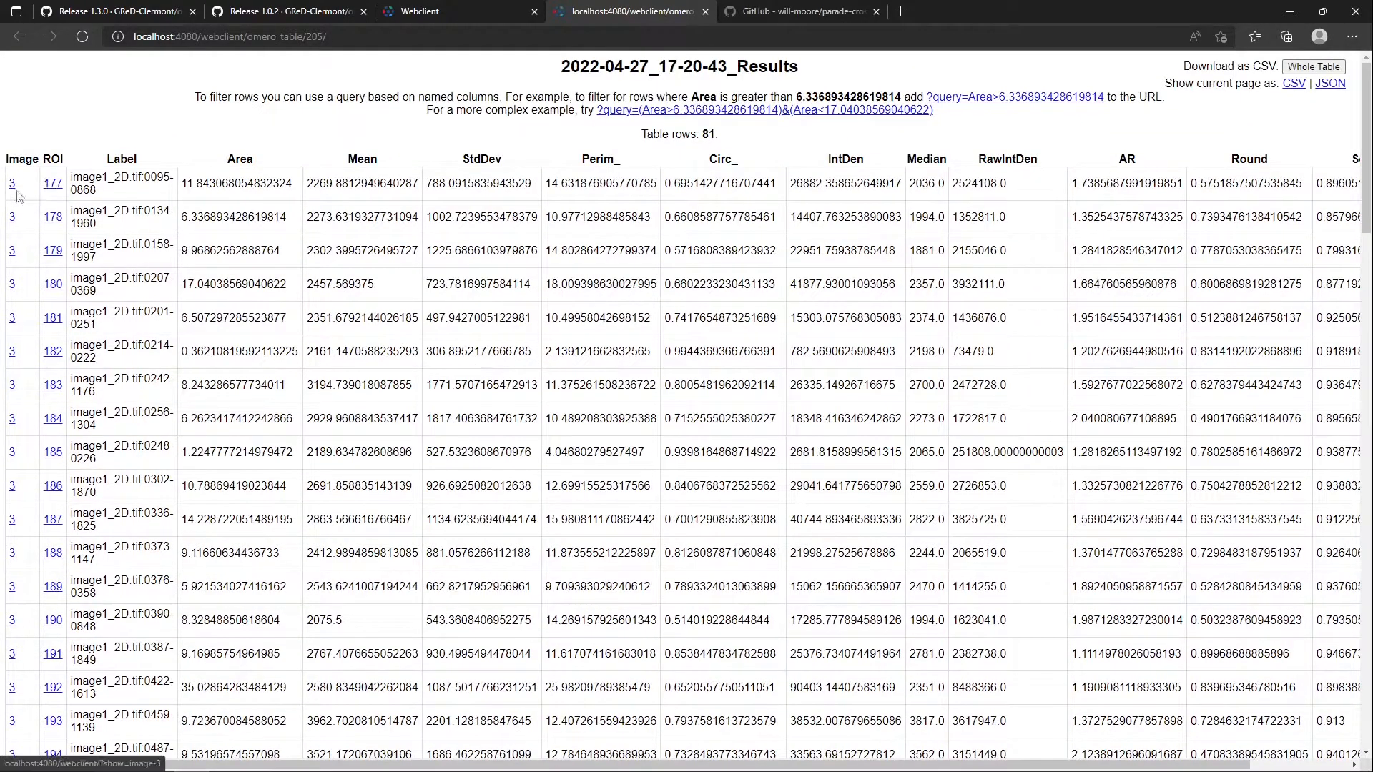
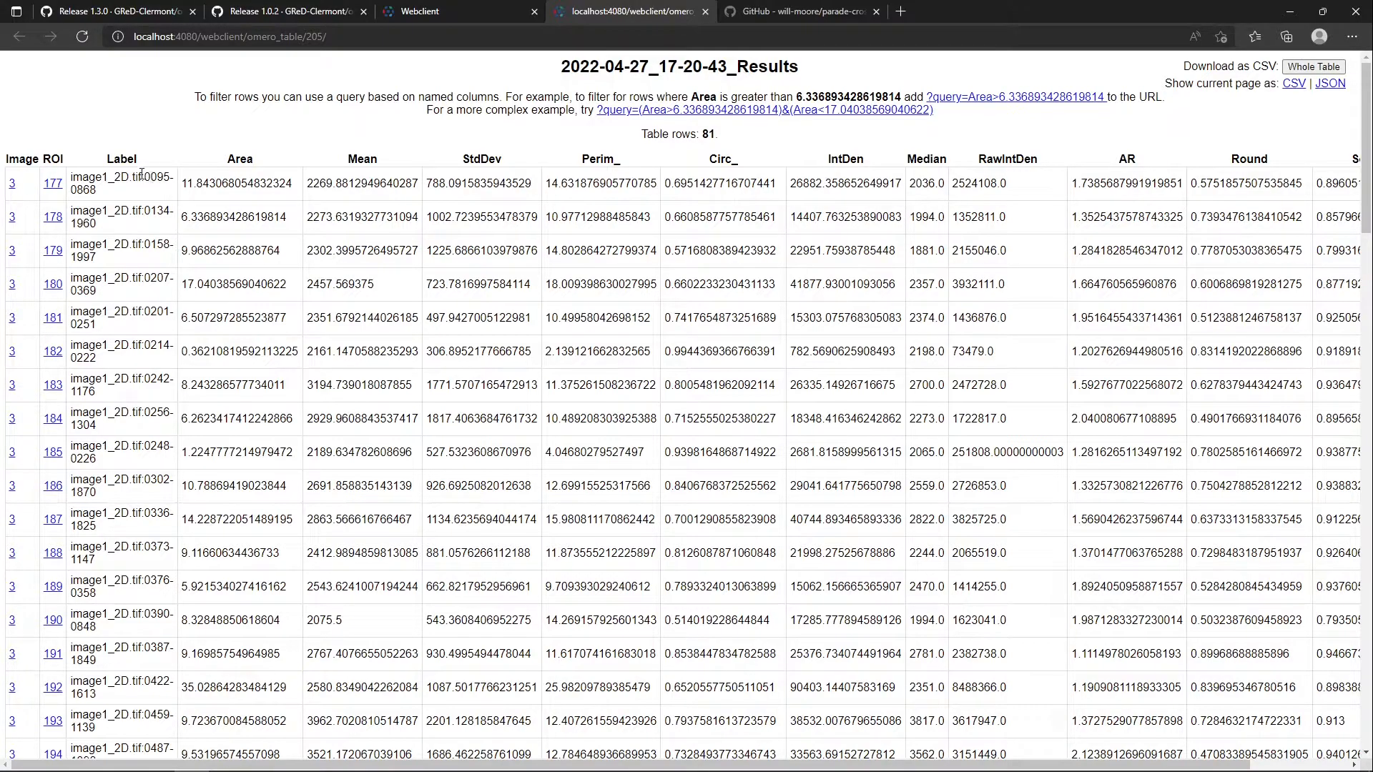
# Examine the label suffixes and rows for both 2D images in the project's results table, and close the table
pyautogui.moveTo(145, 174); pyautogui.dragTo(156, 197)
pyautogui.click(145, 139)
pyautogui.doubleClick(122, 158)
pyautogui.click(147, 175)
pyautogui.moveTo(147, 175); pyautogui.dragTo(157, 199)
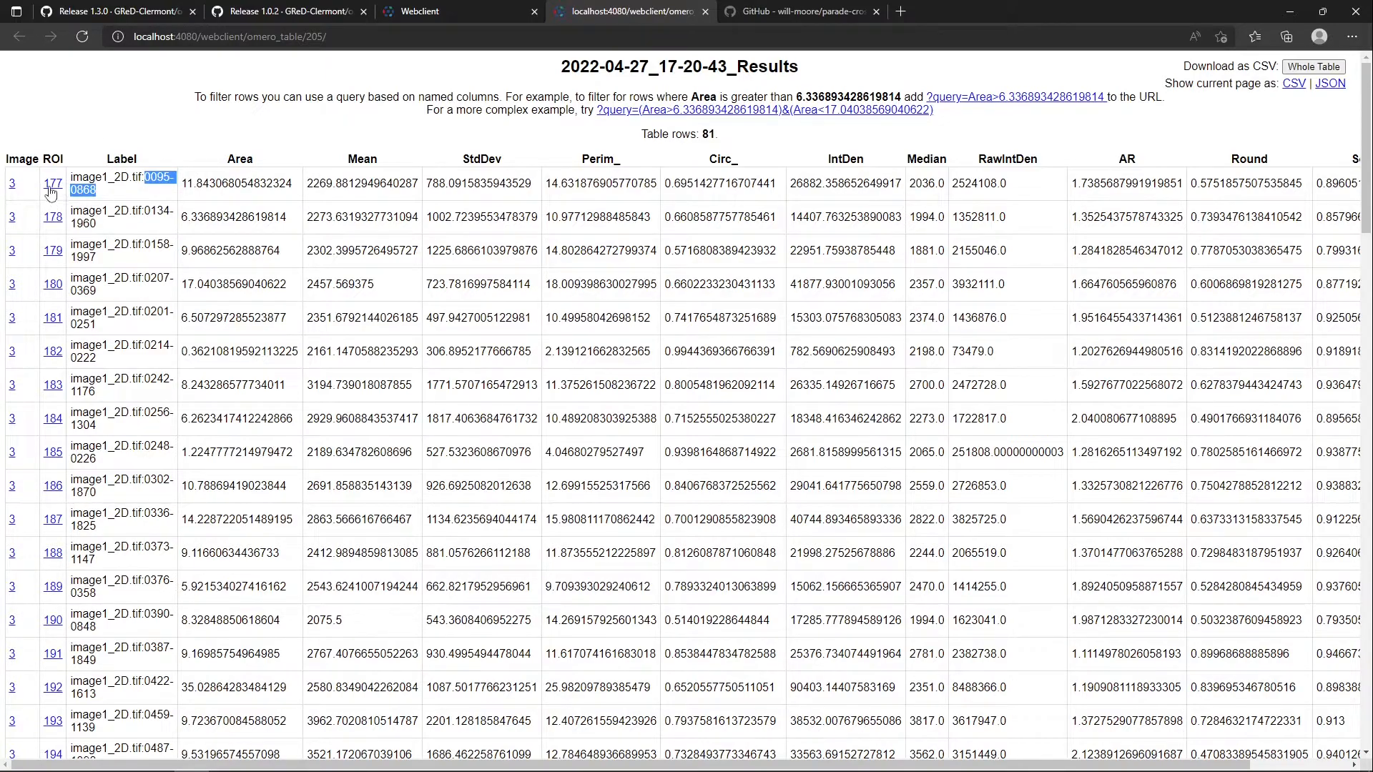
pyautogui.click(138, 177)
pyautogui.moveTo(146, 175); pyautogui.dragTo(166, 192)
pyautogui.click(132, 197)
pyautogui.scroll(-20, 134, 173)
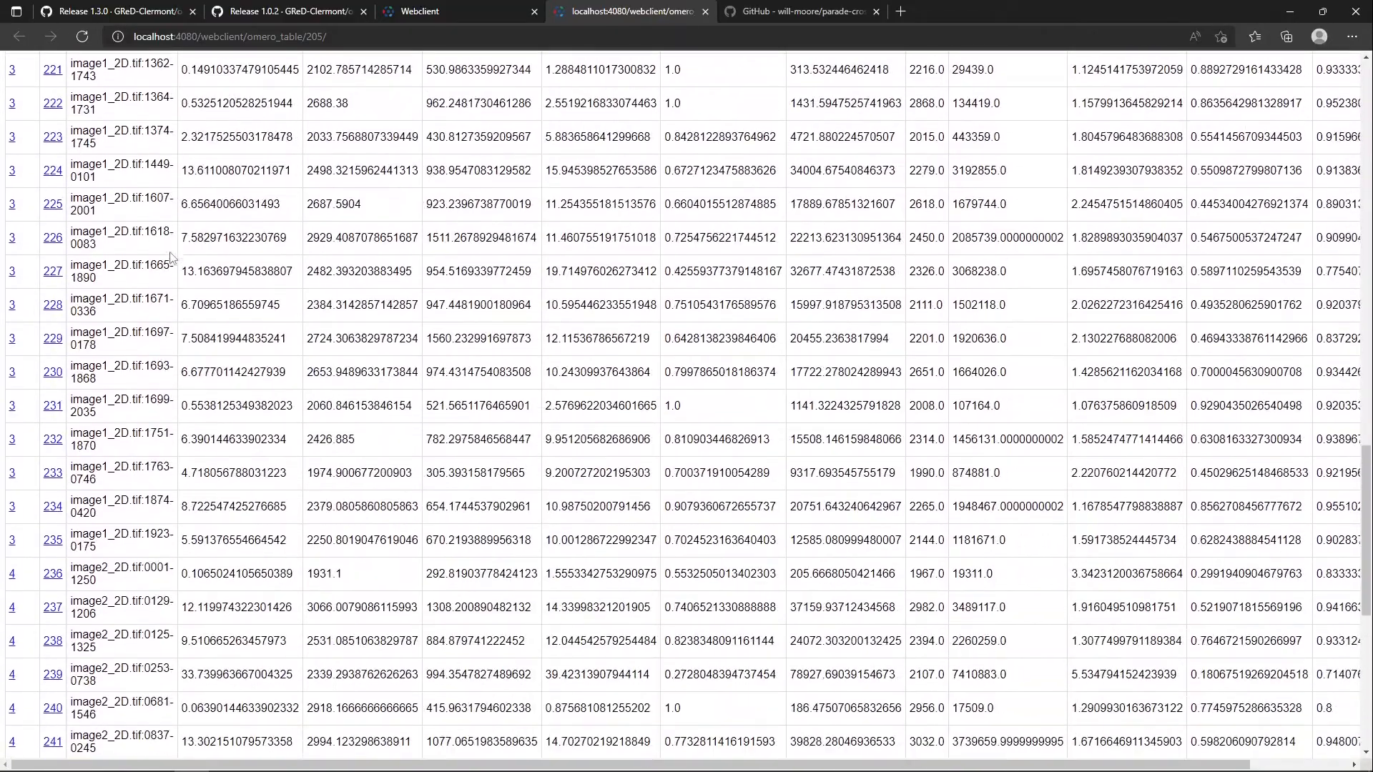
pyautogui.scroll(-10, 170, 258)
pyautogui.scroll(14, 155, 265)
pyautogui.scroll(20, 154, 265)
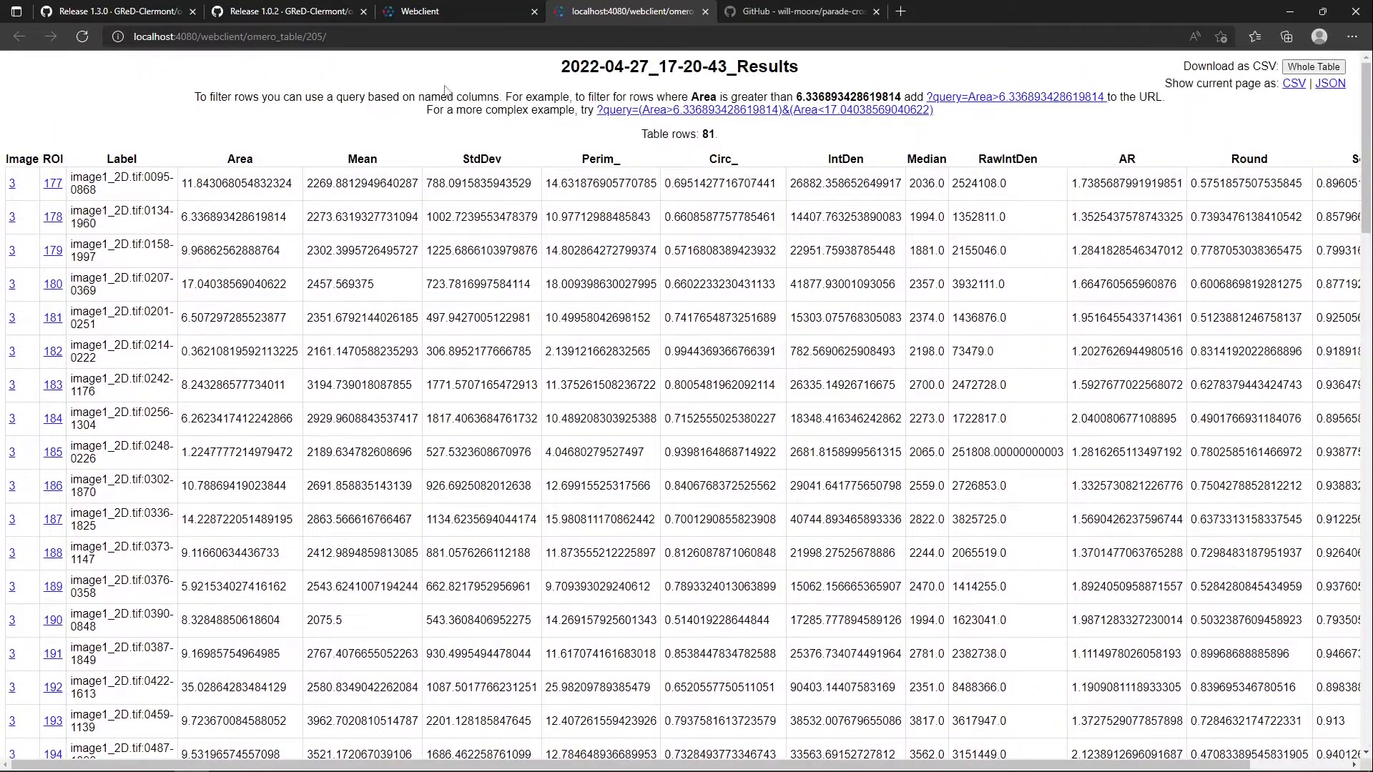
pyautogui.middleClick(633, 7)
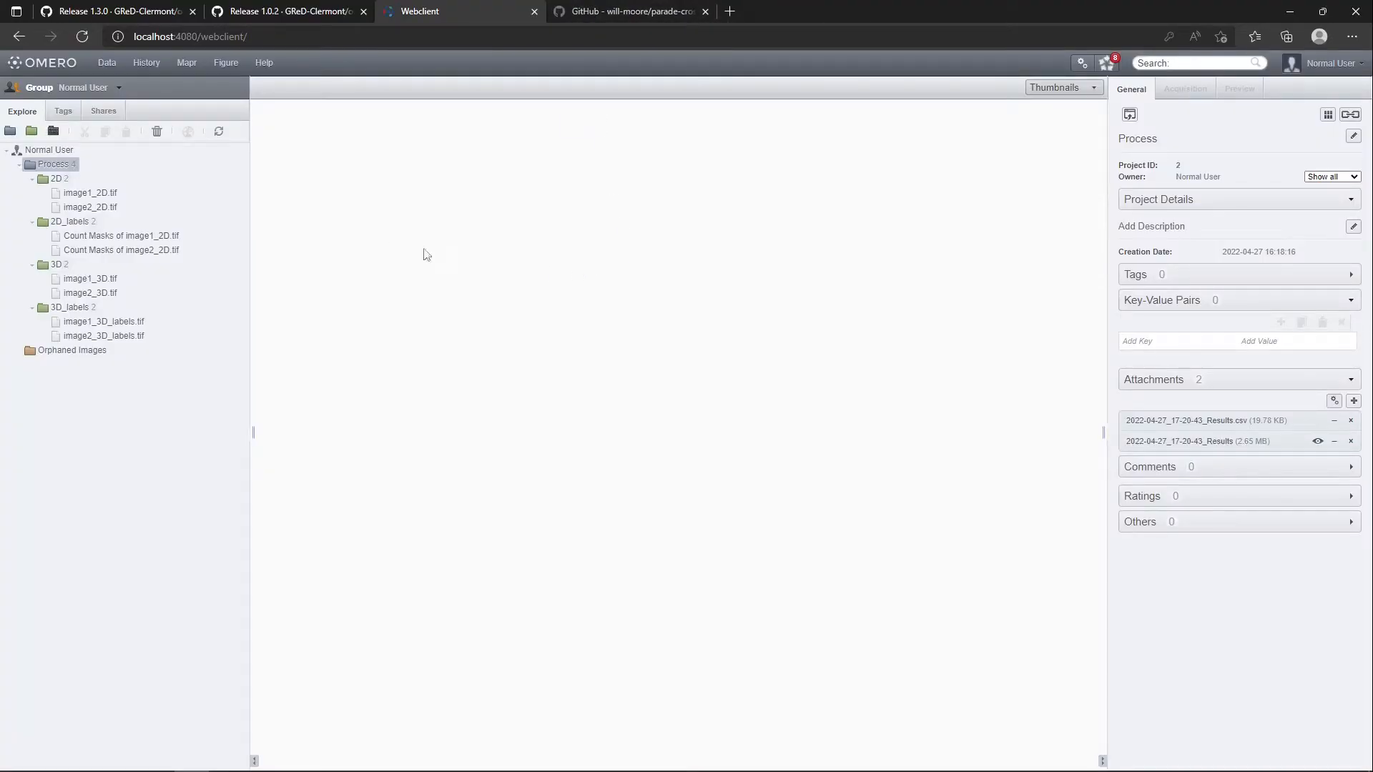
# Switch to the OMERO Batch Plugin, choose the 3D dataset as input and load 3D-measure.ijm as the macro file
pyautogui.hotkey('alt', 'Tab')
pyautogui.hotkey('alt', 'Tab')
pyautogui.hotkey('alt', 'Tab')
pyautogui.click(642, 317)
pyautogui.click(635, 359)
pyautogui.click(637, 377)
pyautogui.doubleClick(576, 339)
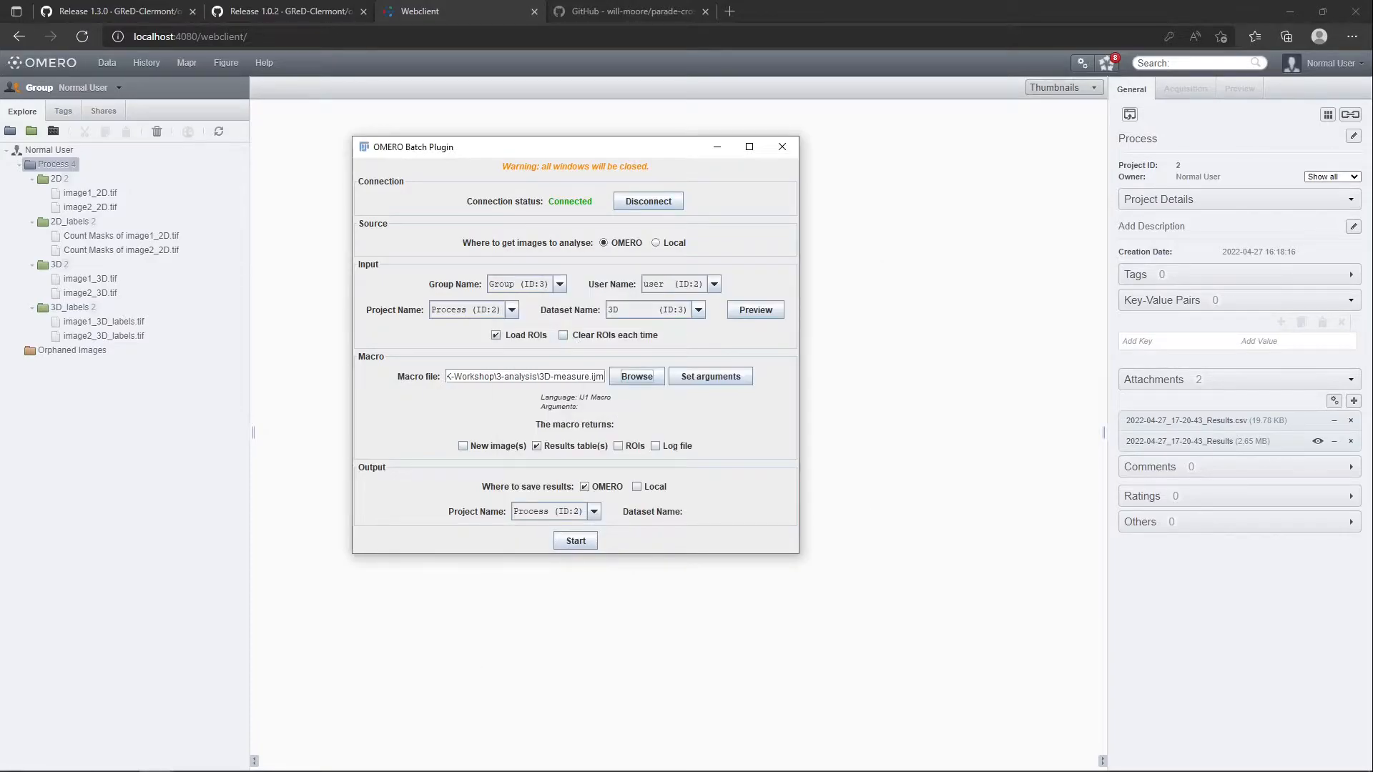
# Open 3D-measure.ijm from the 3-analysis folder in Fiji's script editor
pyautogui.click(121, 765)
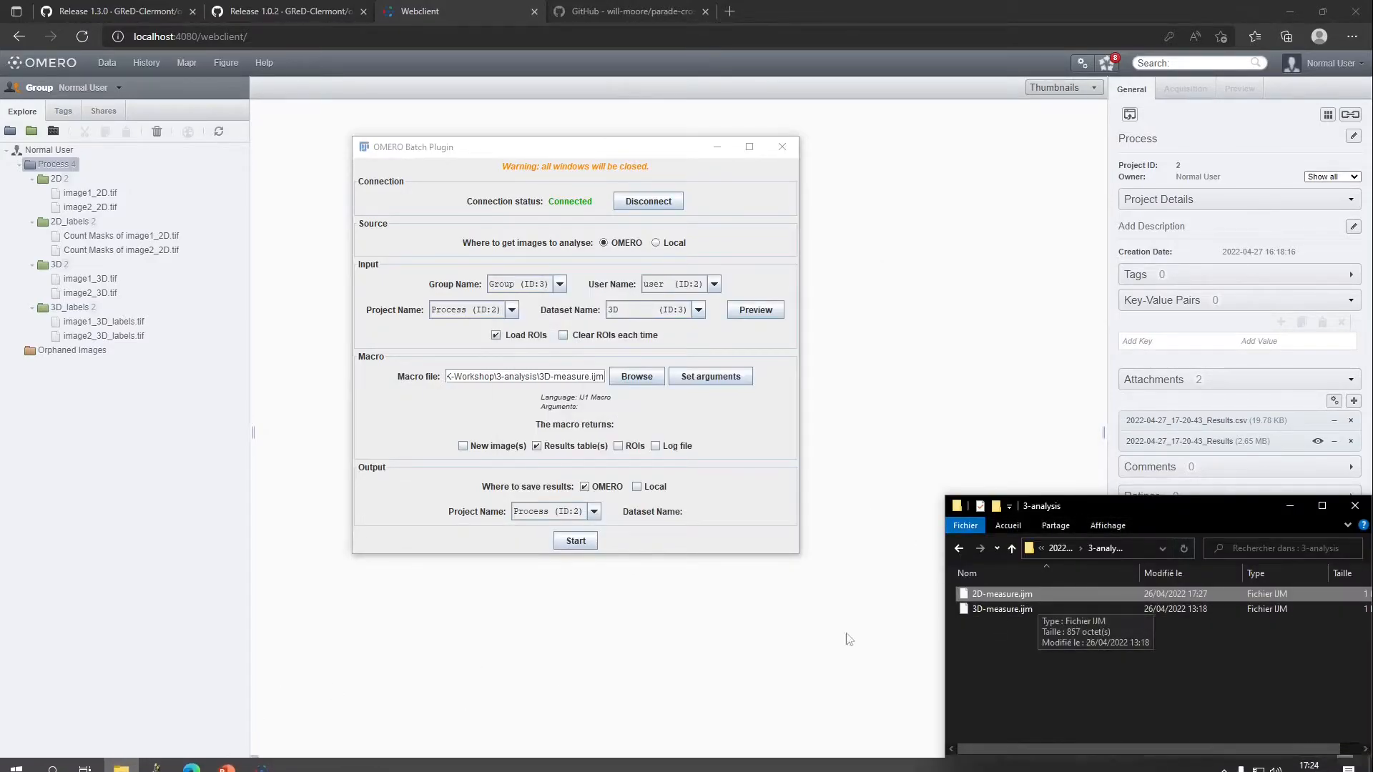
pyautogui.click(151, 759)
pyautogui.click(115, 697)
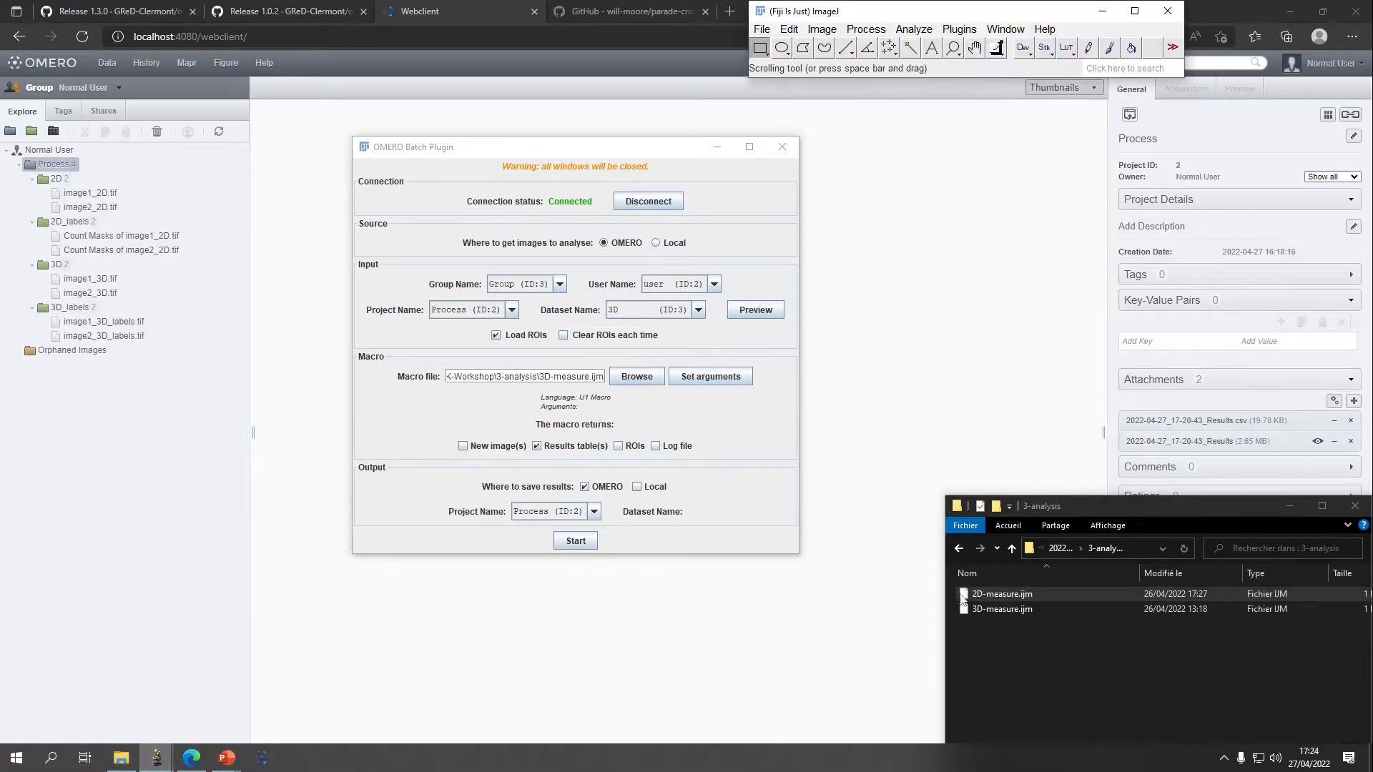
pyautogui.moveTo(994, 607); pyautogui.dragTo(960, 63)
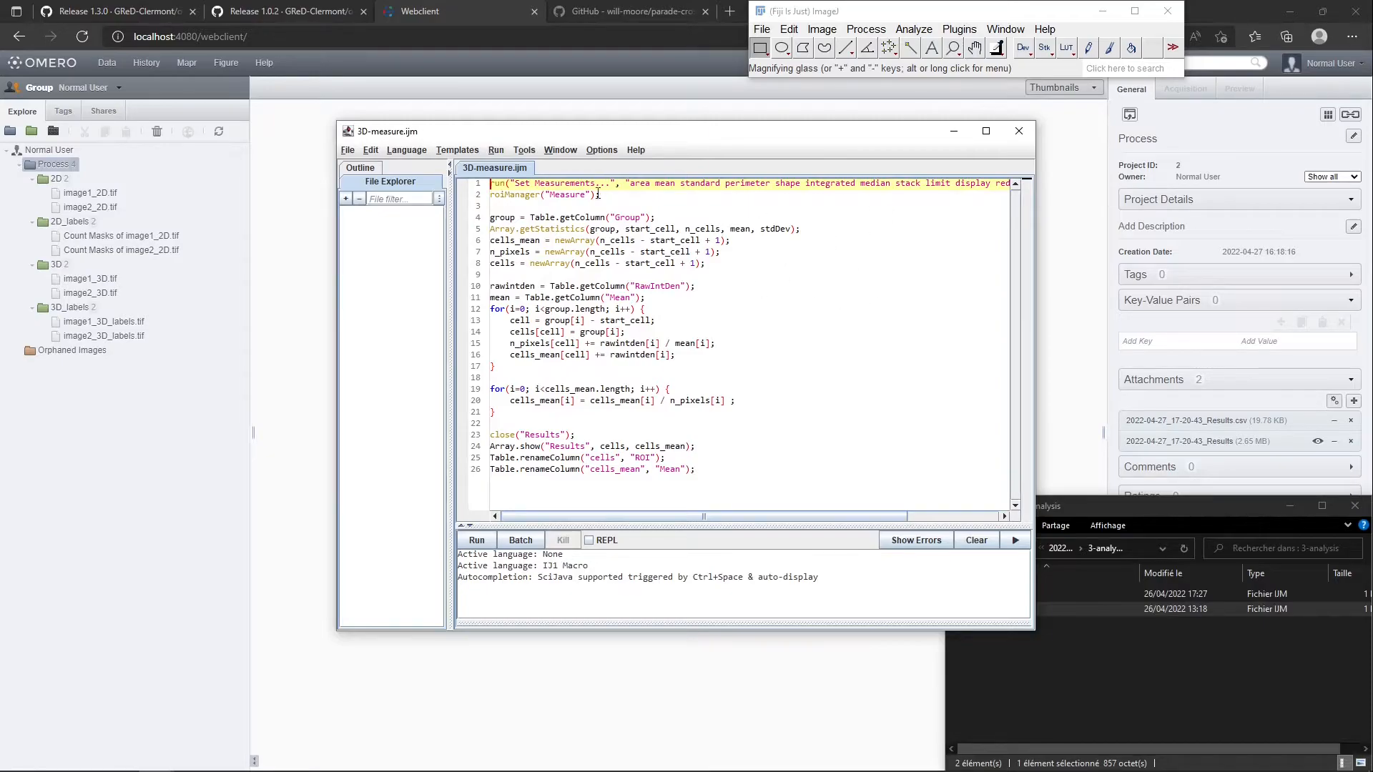
# Examine the macro's measurement commands and the code that combines the slice measurements by ROI group
pyautogui.moveTo(589, 192); pyautogui.dragTo(463, 167)
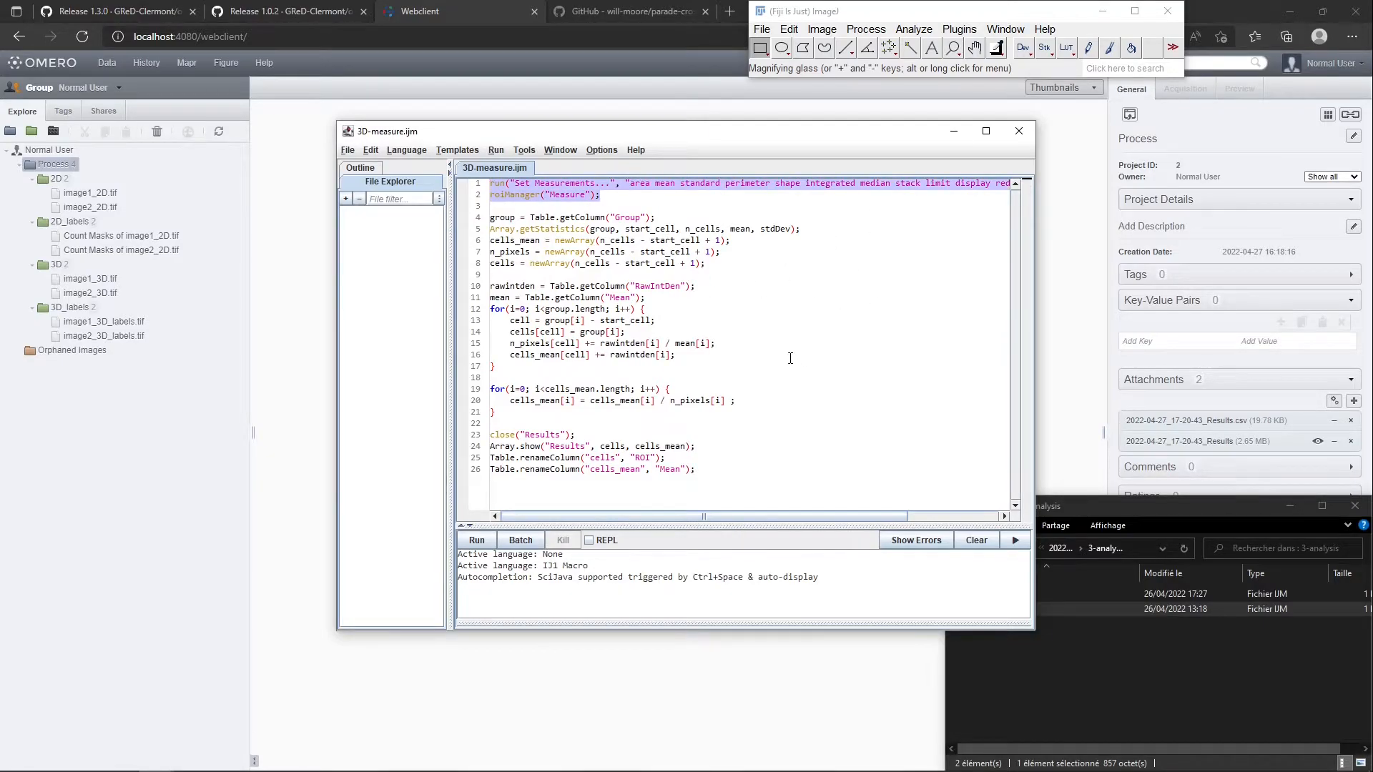
pyautogui.click(547, 217)
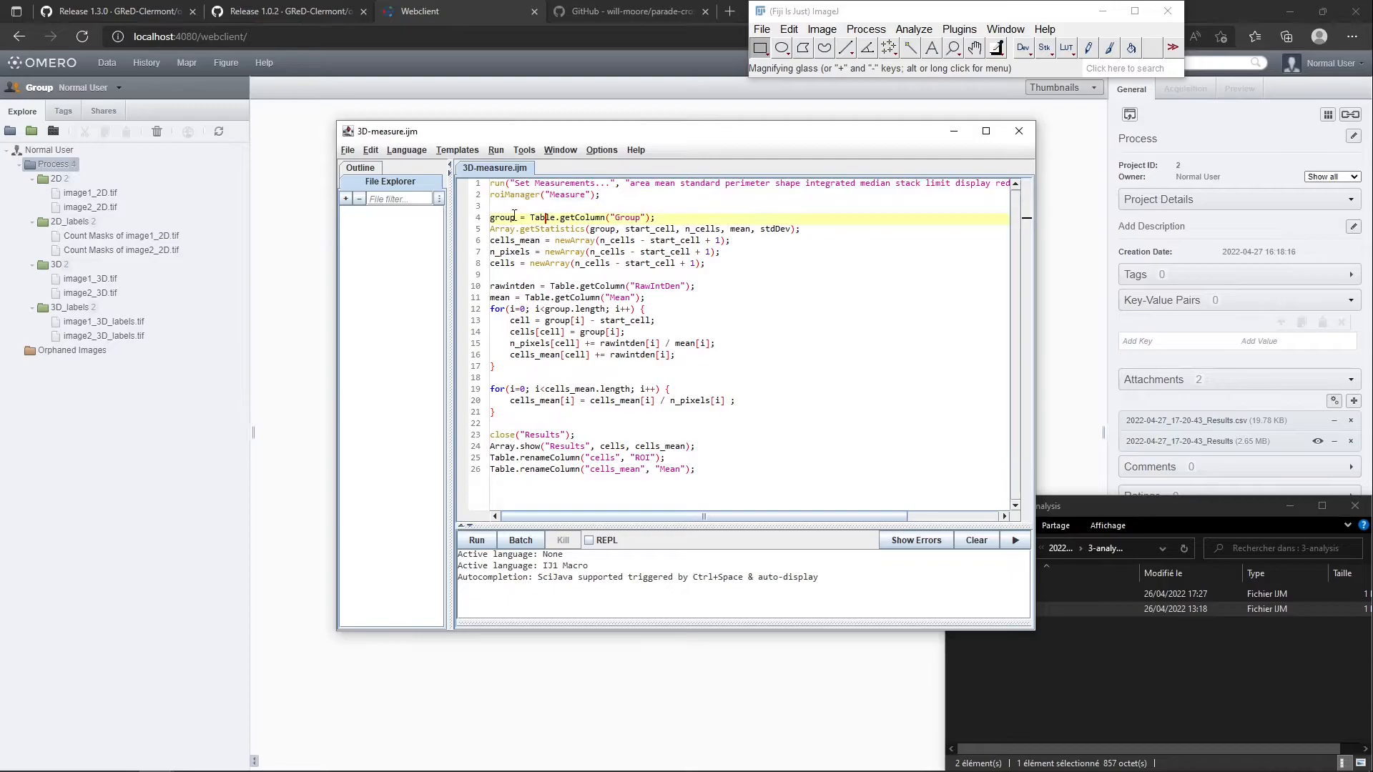
pyautogui.moveTo(501, 208); pyautogui.dragTo(769, 324)
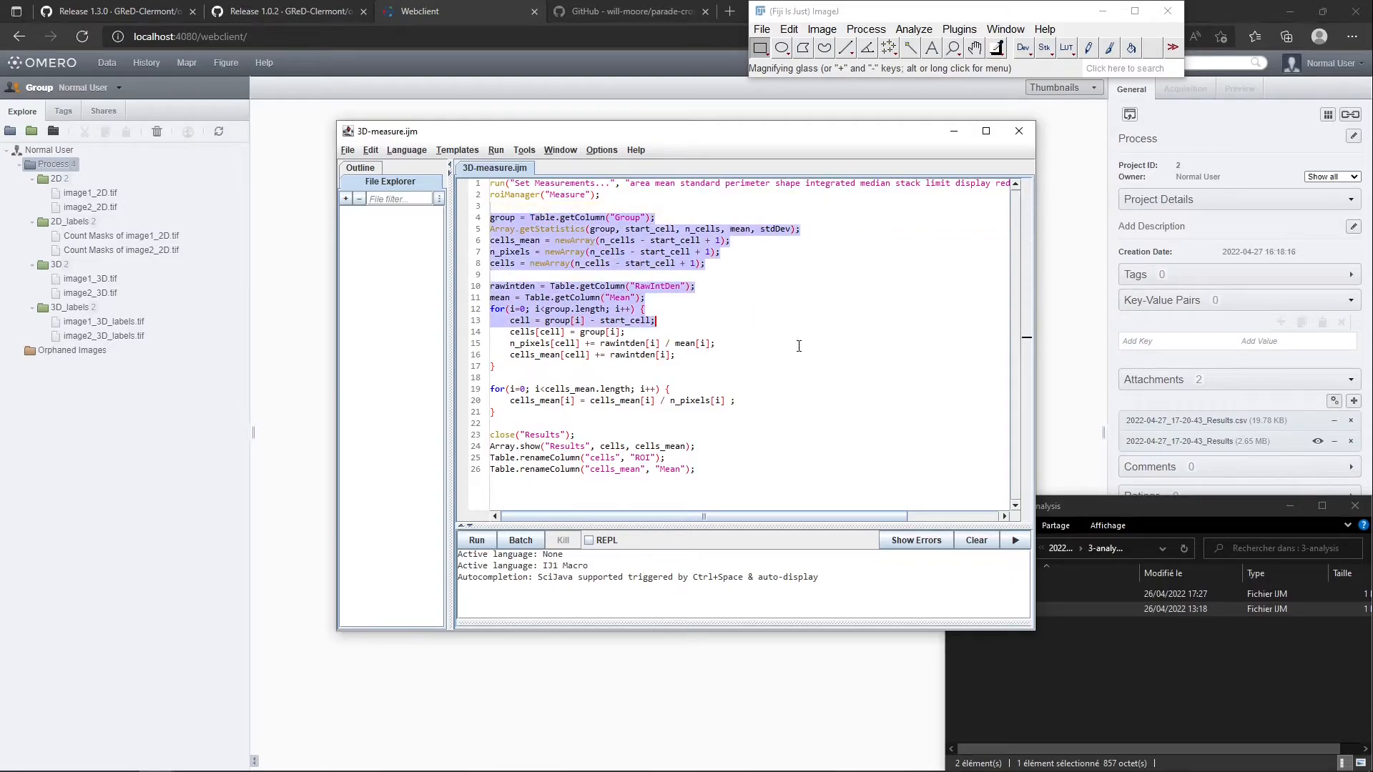
pyautogui.click(799, 345)
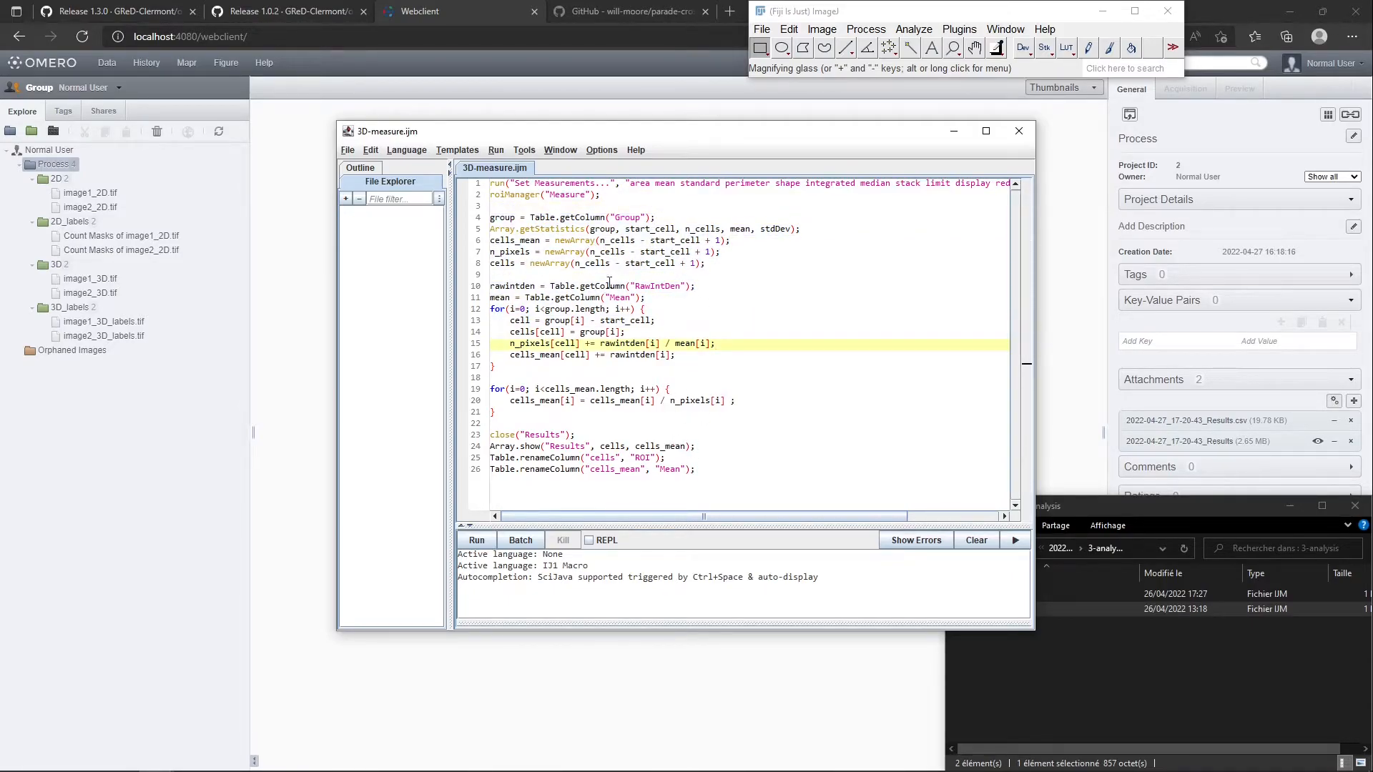
pyautogui.click(695, 306)
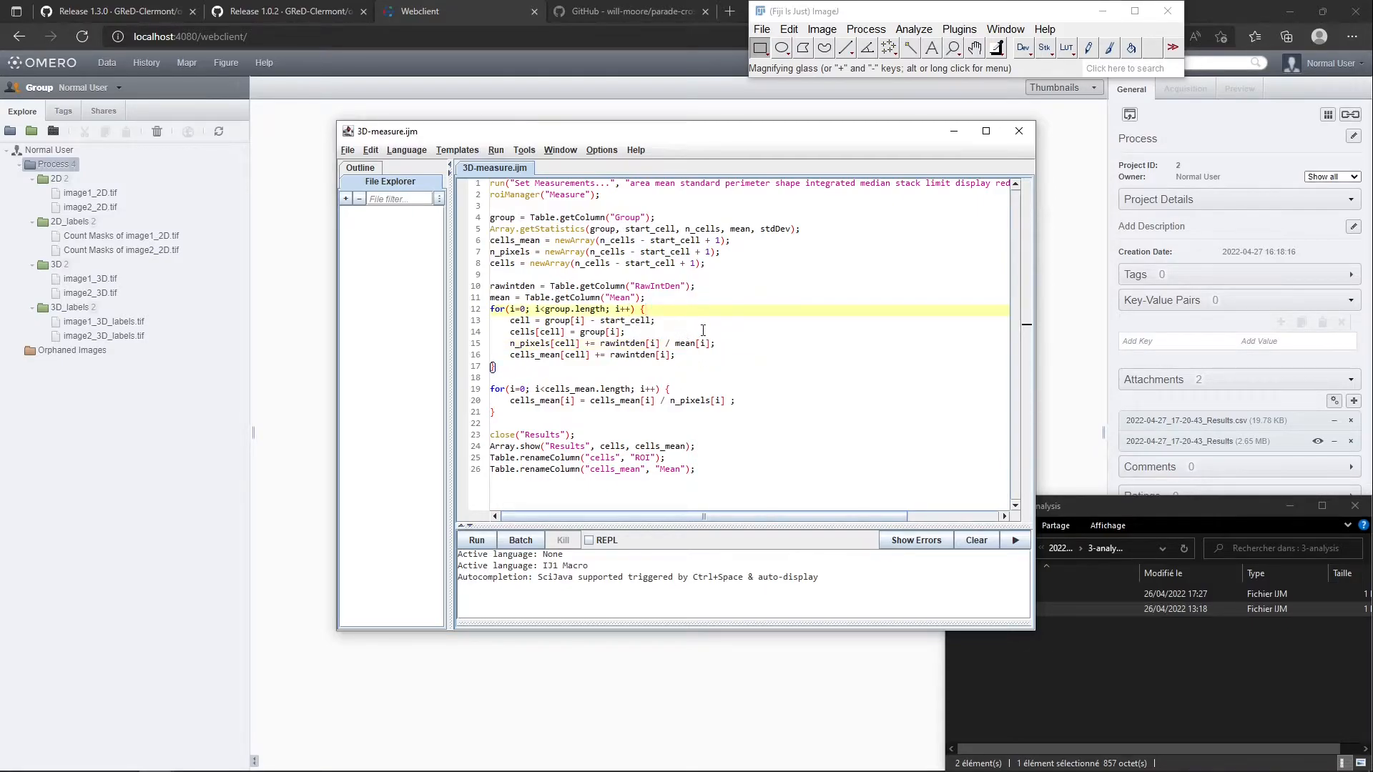
# Move the script editor aside and open the recent image image1_3D.tif in Fiji
pyautogui.moveTo(656, 134); pyautogui.dragTo(767, 139)
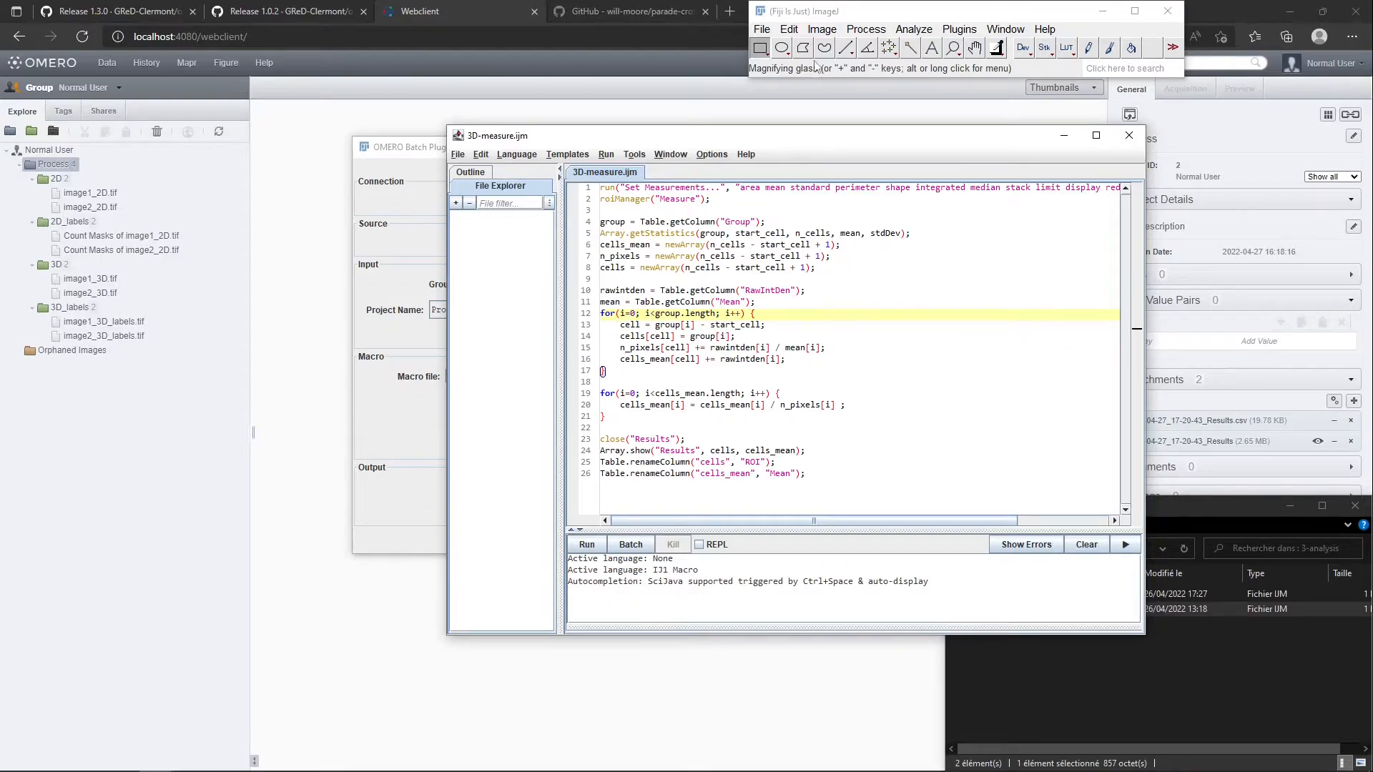
pyautogui.click(761, 29)
pyautogui.moveTo(796, 121)
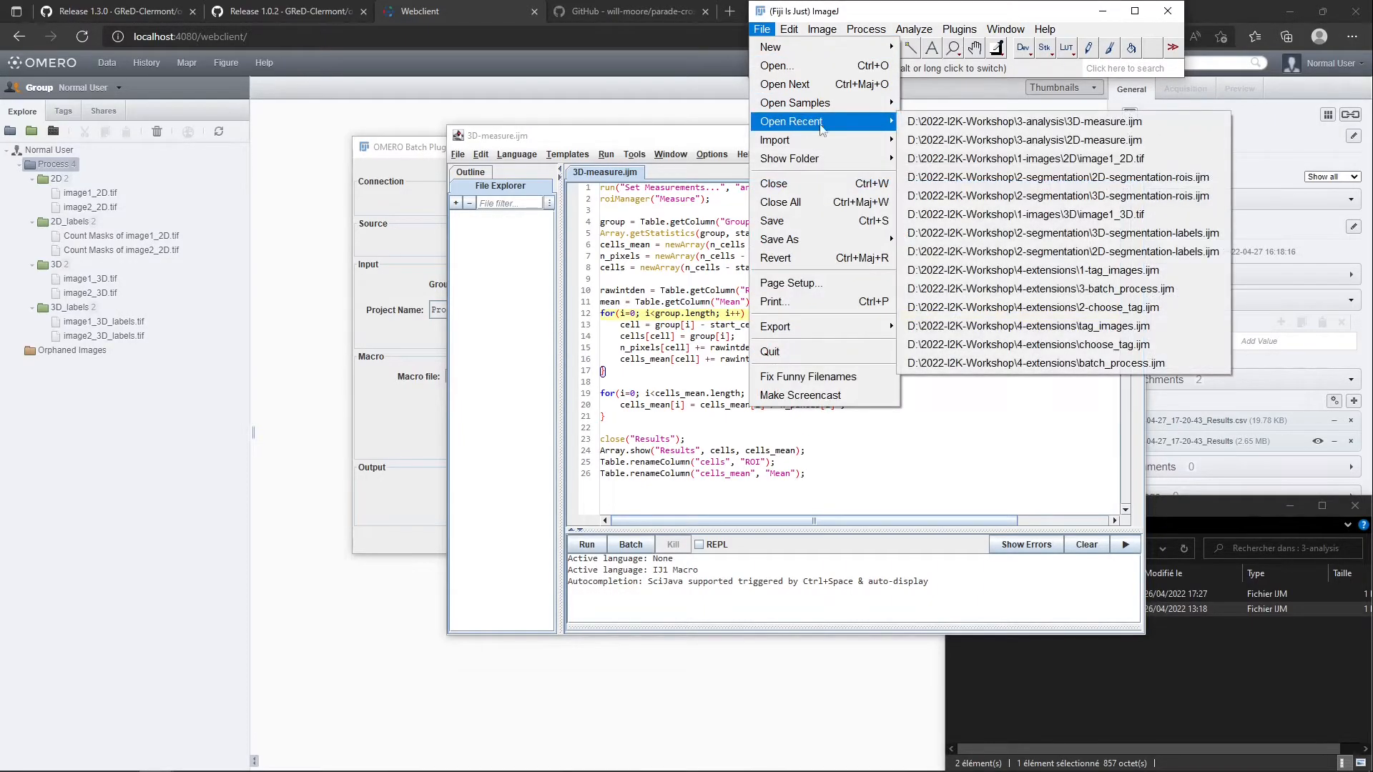
pyautogui.click(1001, 214)
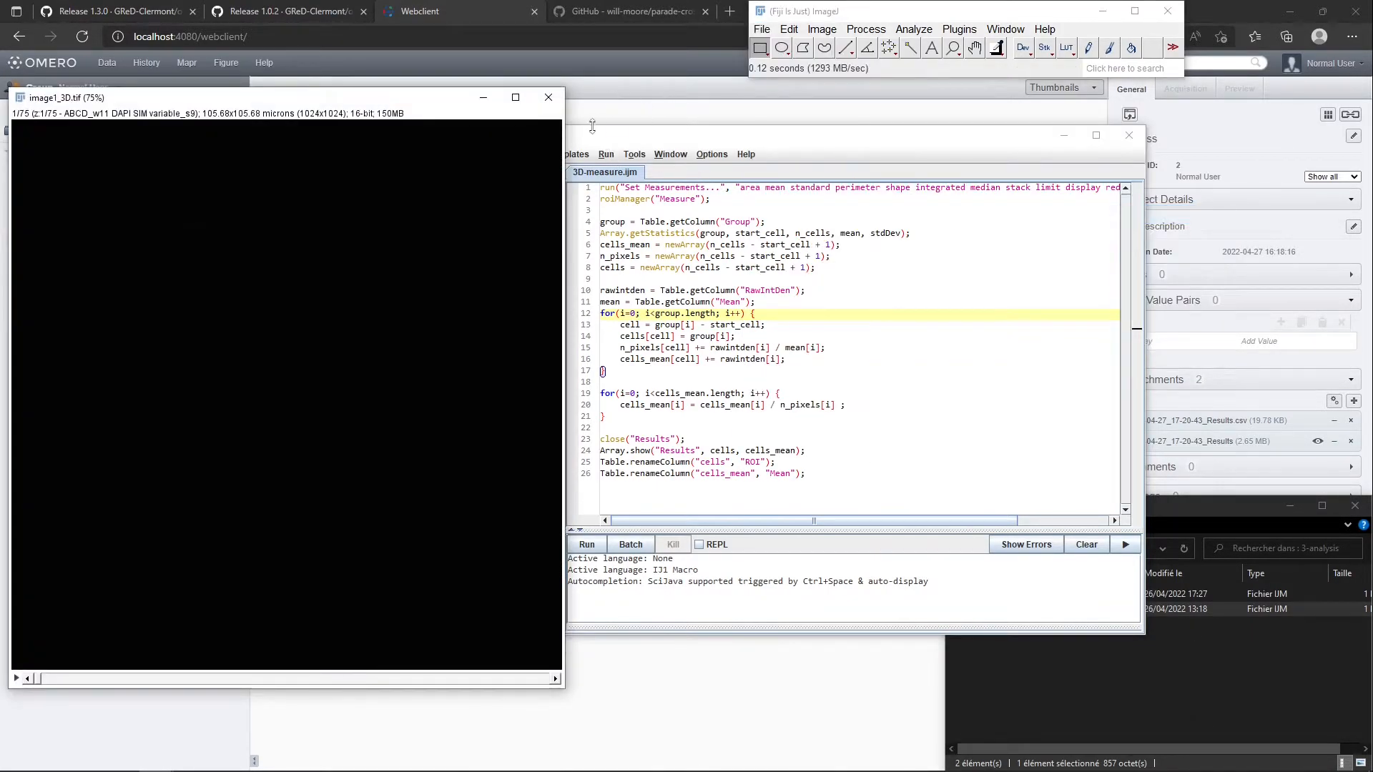
# Open the recent macro 3D-segmentation-rois.ijm in the script editor and run it on image1_3D.tif
pyautogui.click(603, 145)
pyautogui.click(458, 154)
pyautogui.moveTo(514, 204)
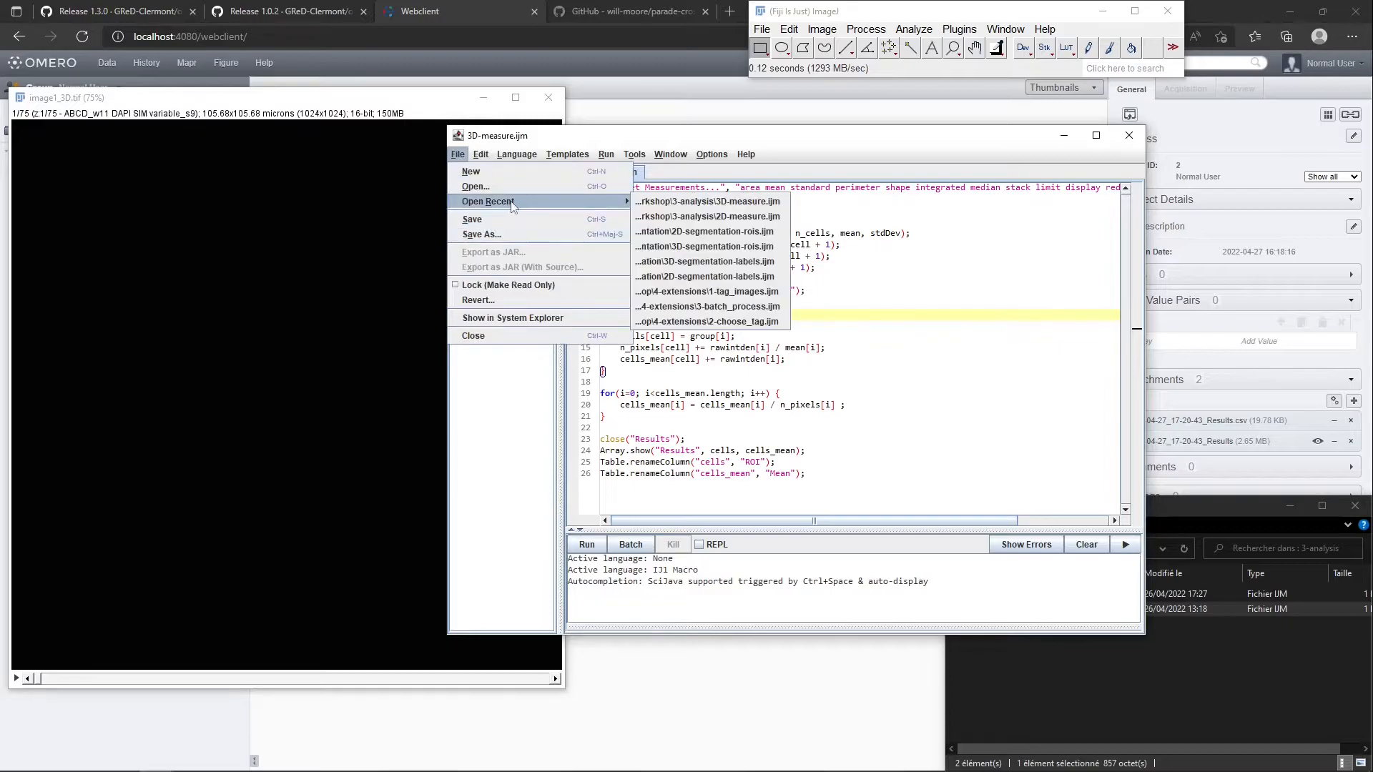
pyautogui.click(683, 249)
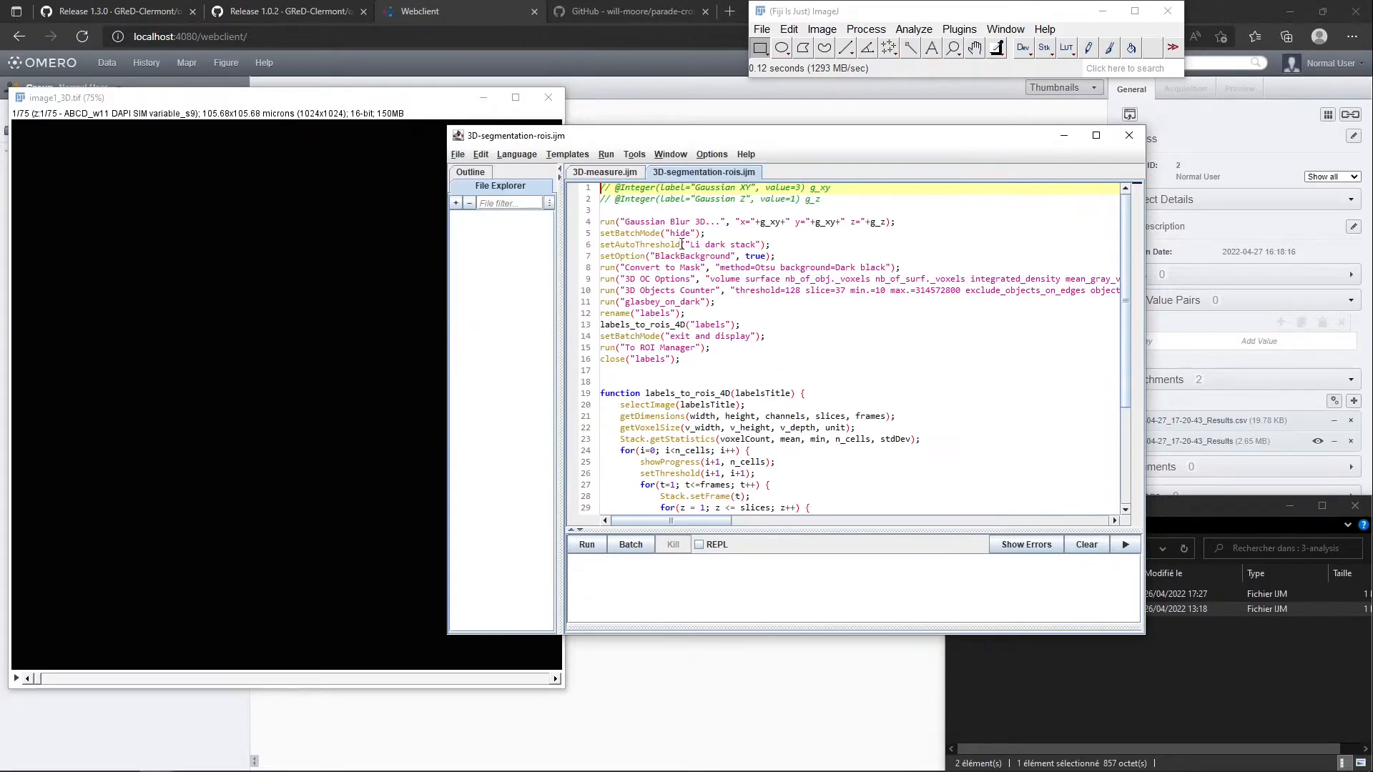
pyautogui.click(587, 545)
pyautogui.click(661, 421)
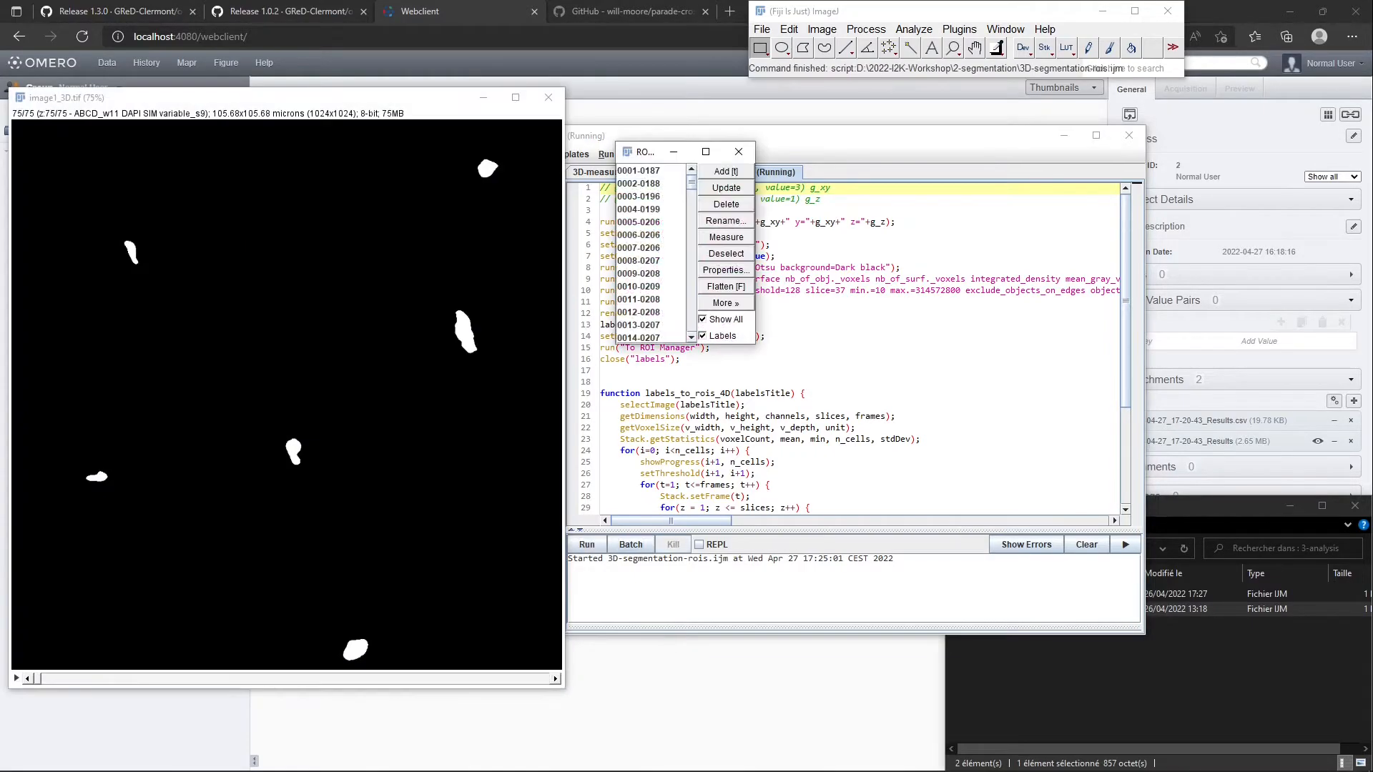
# Inspect ROIs 0001-0187, 0005-0206 and 0007-0206 on the segmented stack
pyautogui.click(658, 170)
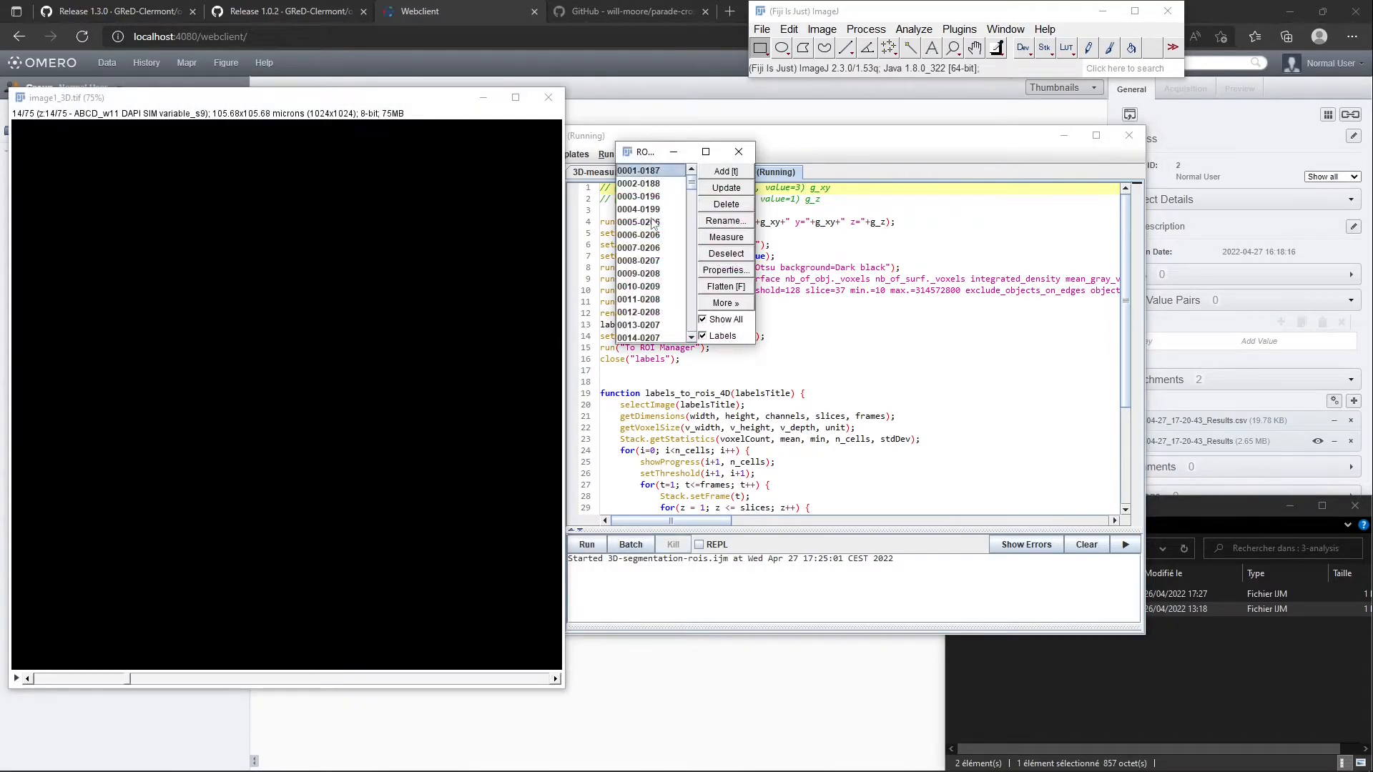
pyautogui.click(653, 222)
pyautogui.click(651, 248)
# Close the segmented stack and reopen the original image1_3D.tif
pyautogui.click(547, 98)
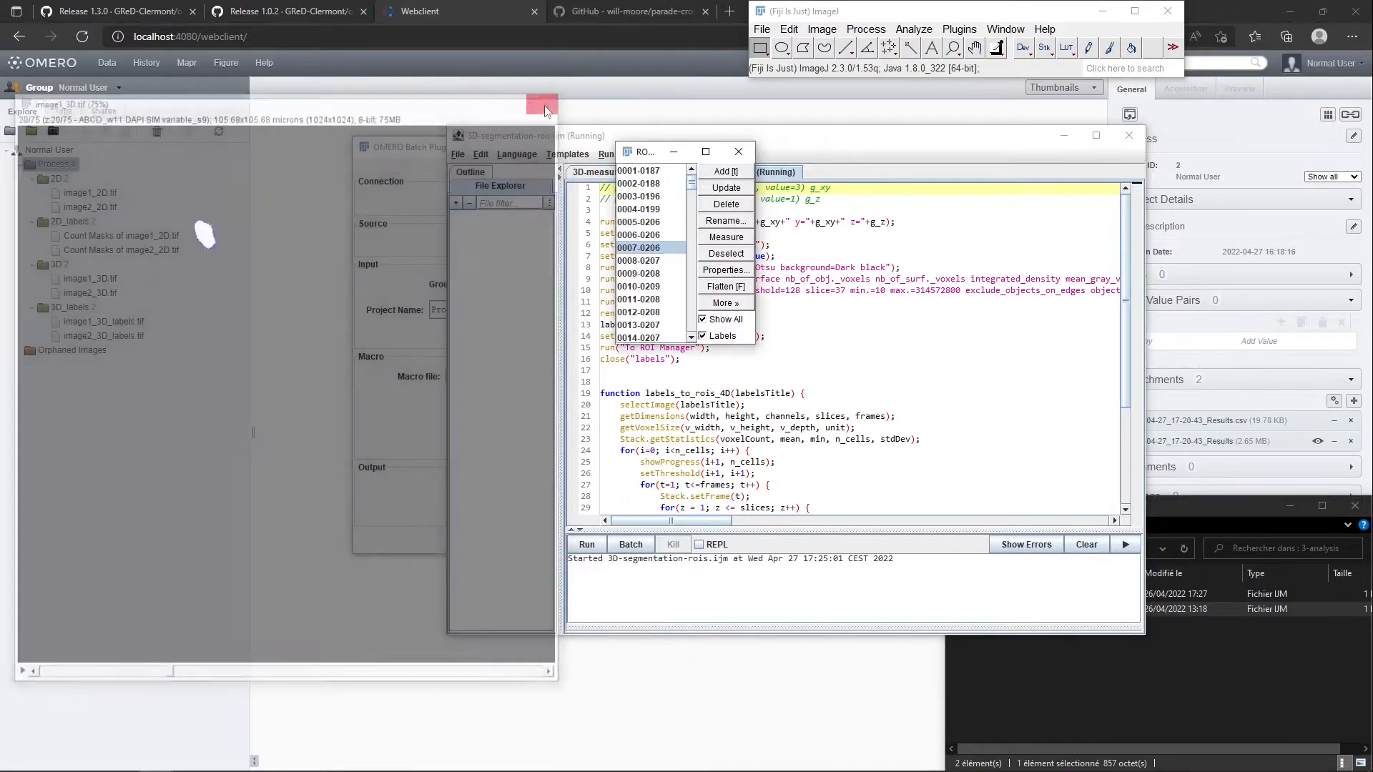
pyautogui.click(788, 28)
pyautogui.moveTo(764, 29)
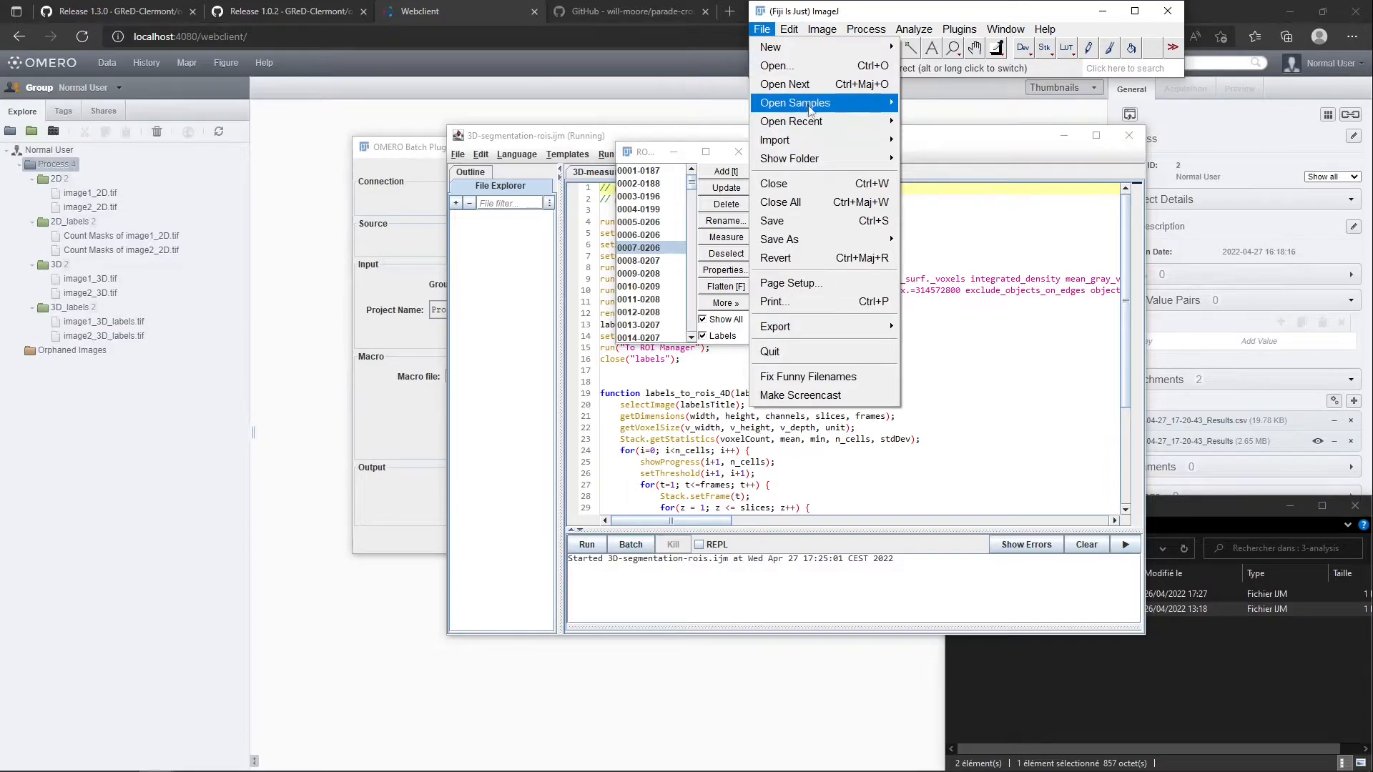
pyautogui.moveTo(781, 127)
pyautogui.click(971, 130)
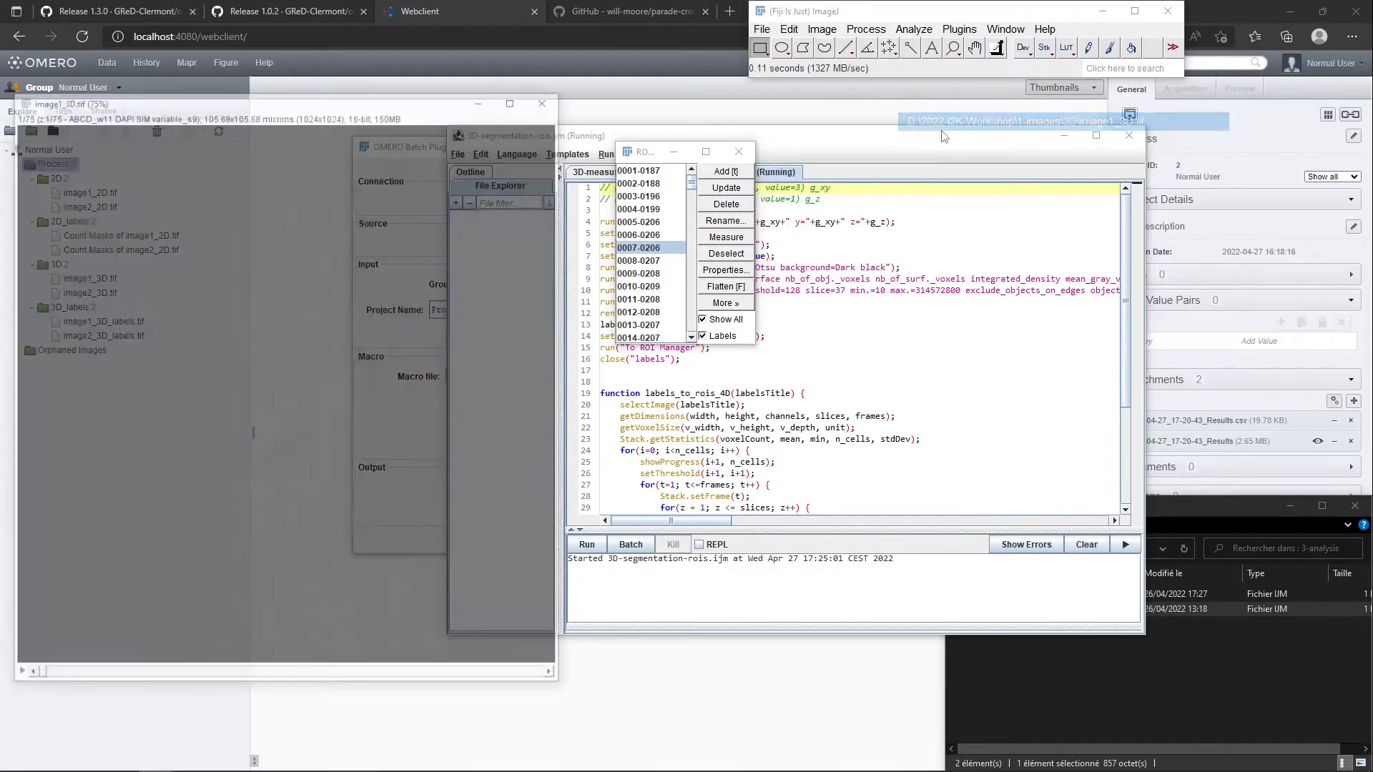
# Check ROI 0008-0207 on the original stack, deselect it and run the 3D-measure.ijm macro
pyautogui.click(673, 262)
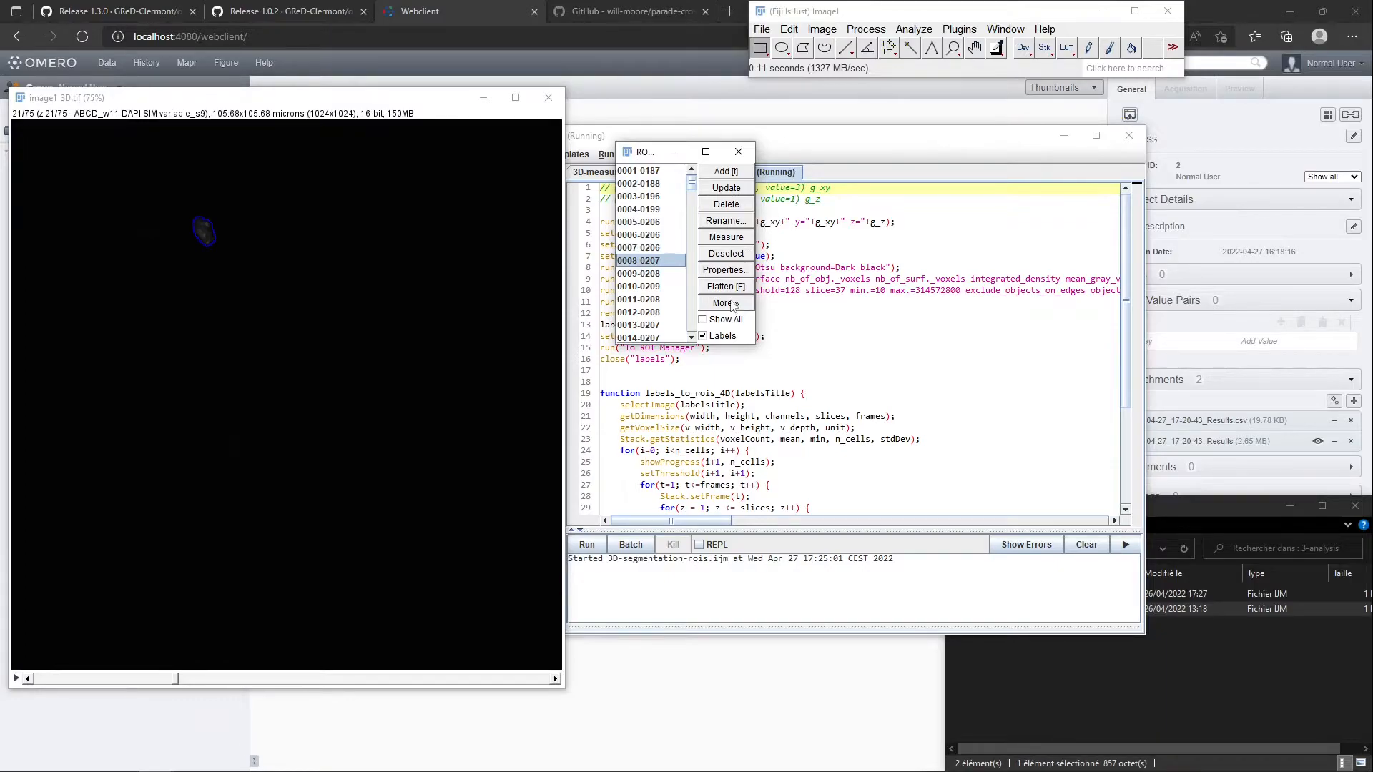
pyautogui.click(702, 255)
pyautogui.click(831, 154)
pyautogui.click(611, 174)
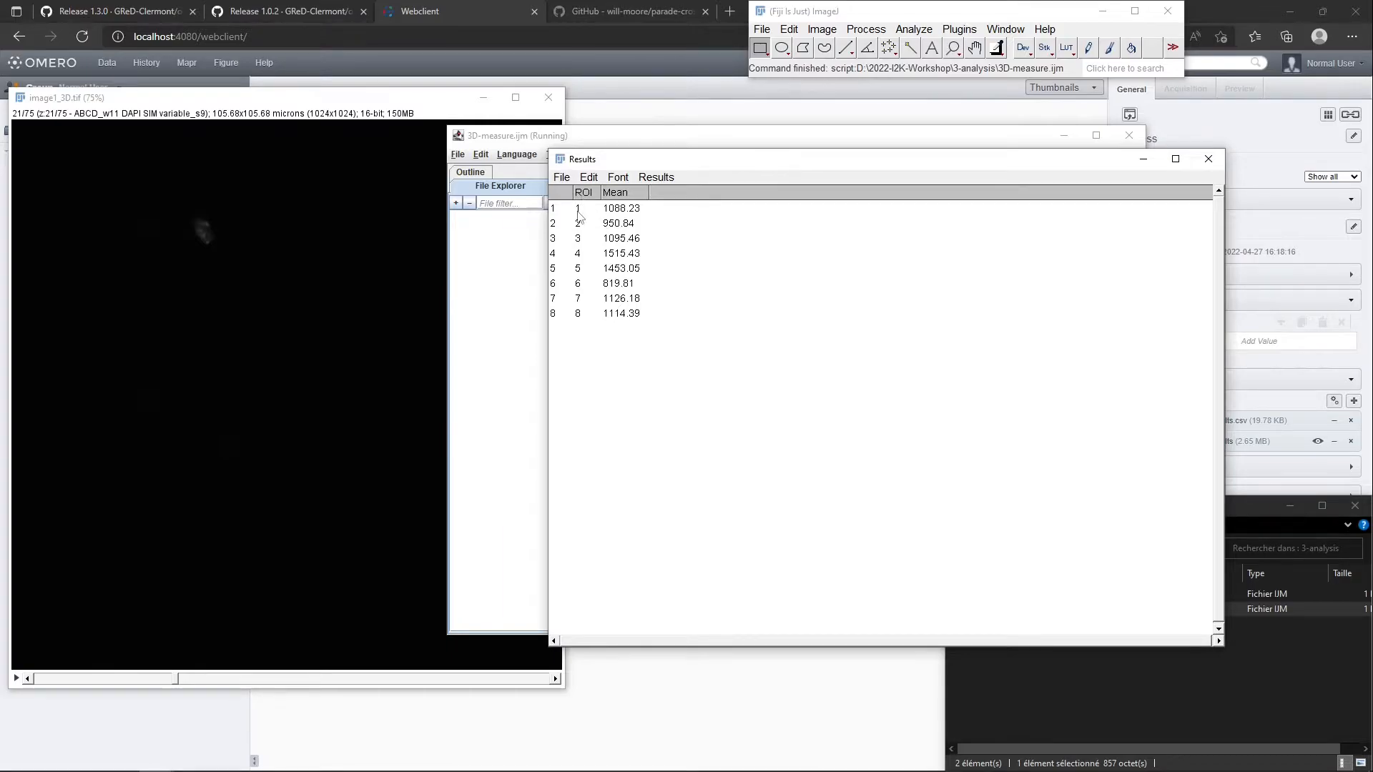
# Examine the mean for each ROI in the Results table and compare it with the macro's Group column code
pyautogui.moveTo(583, 238); pyautogui.dragTo(583, 253)
pyautogui.moveTo(631, 168); pyautogui.dragTo(504, 465)
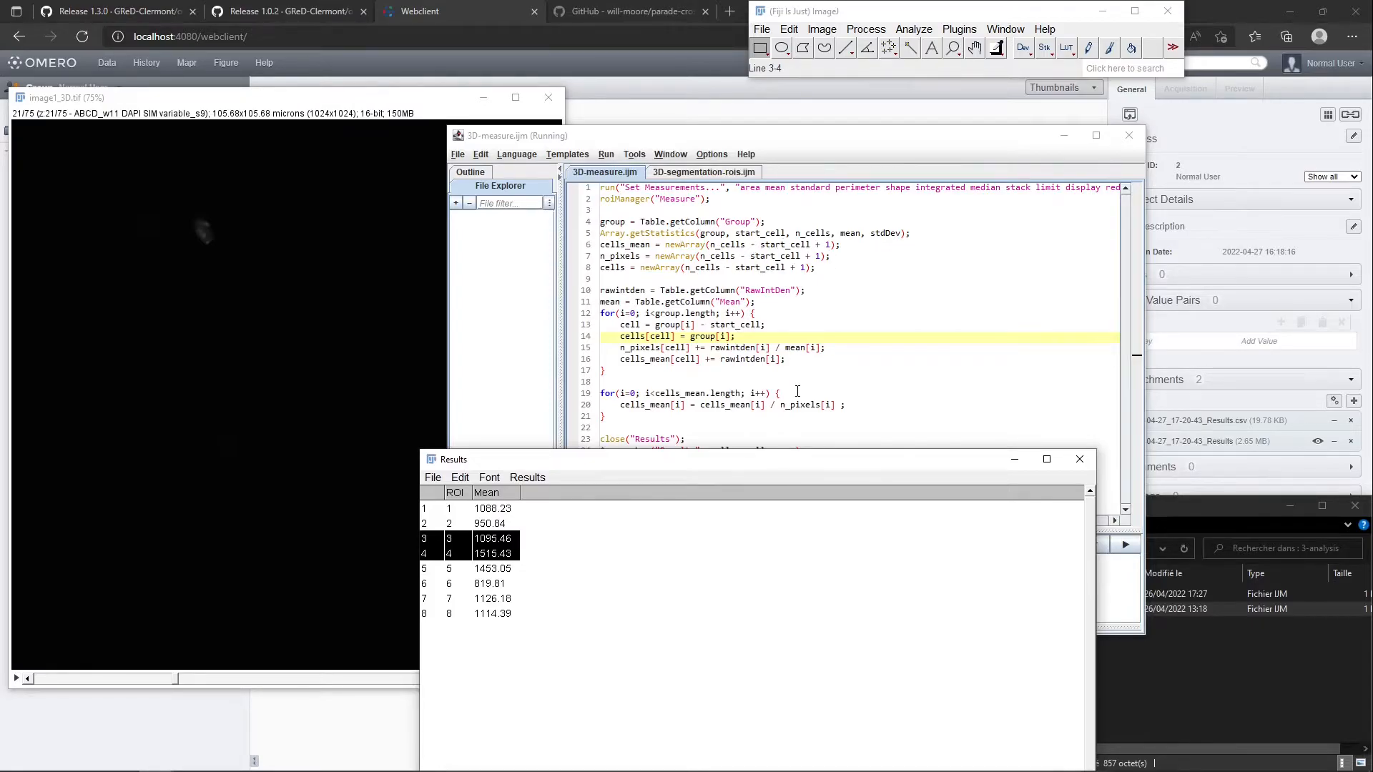
pyautogui.click(915, 327)
pyautogui.doubleClick(734, 221)
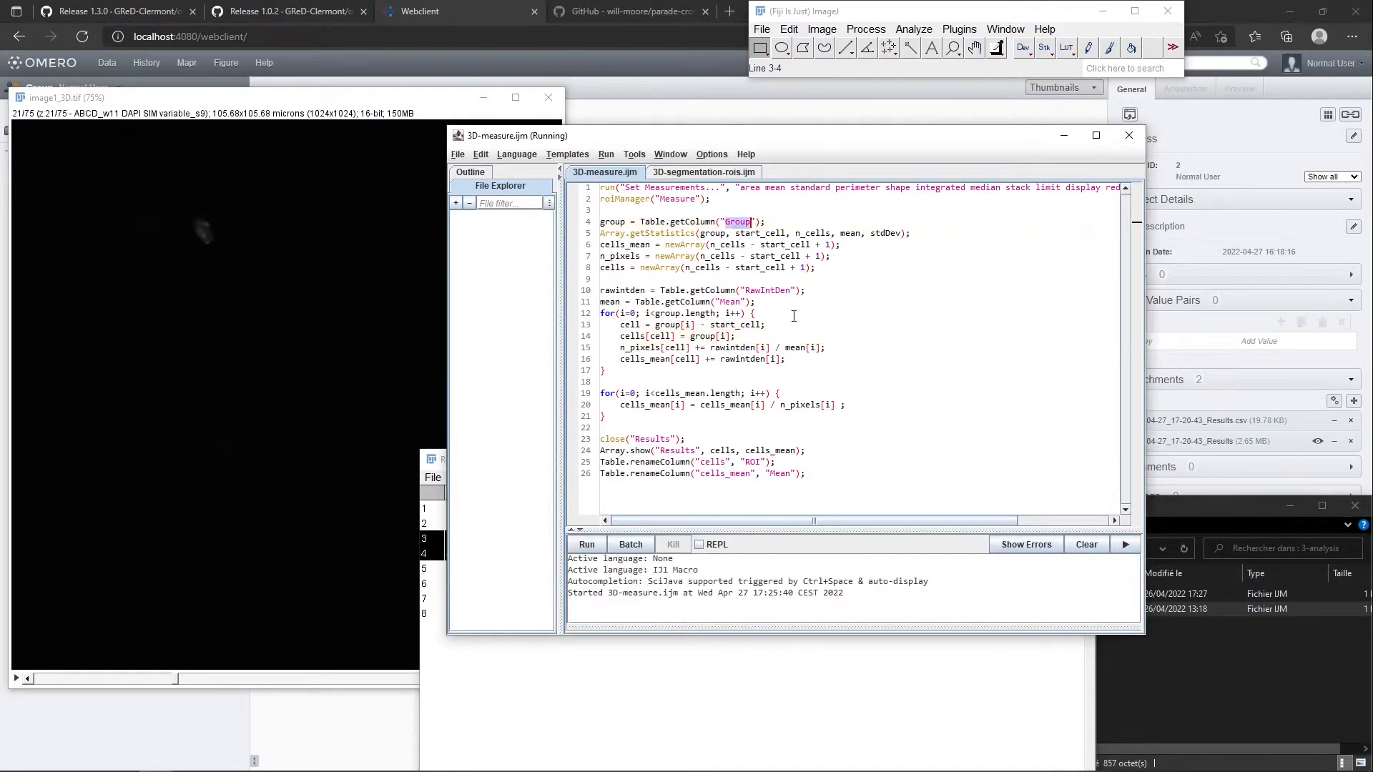
pyautogui.click(653, 717)
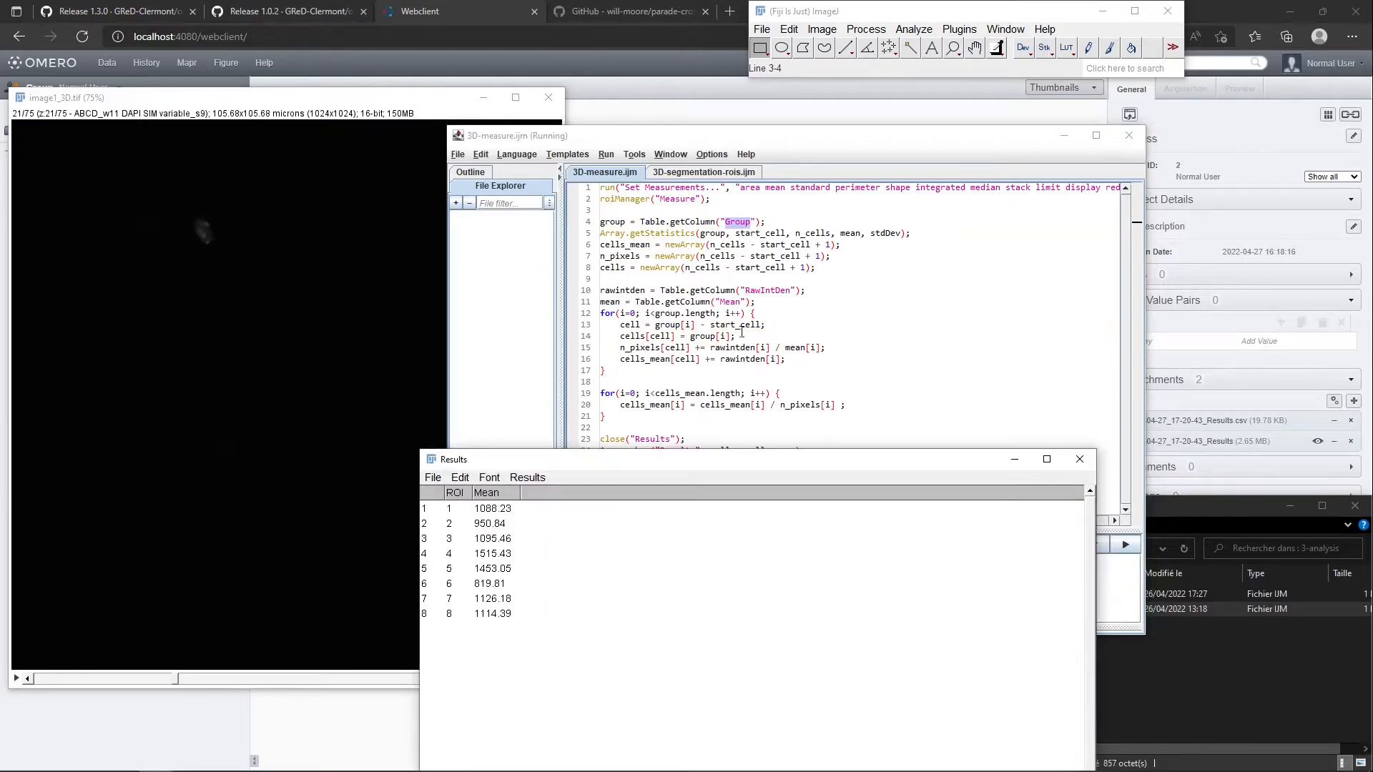
pyautogui.moveTo(739, 463); pyautogui.dragTo(766, 340)
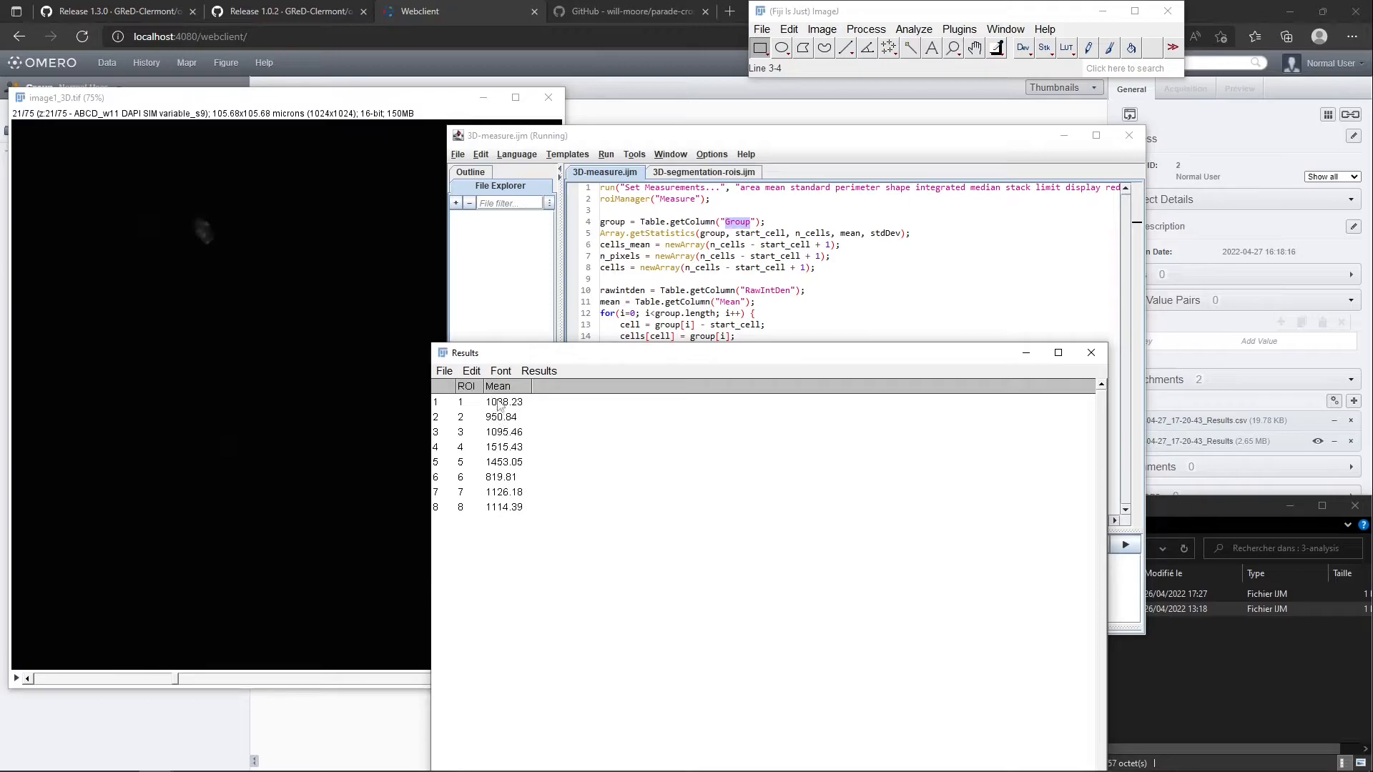
# Close the Results table without saving, along with the script editor, the image1_3D.tif image and the ROI Manager
pyautogui.click(1091, 353)
pyautogui.click(686, 241)
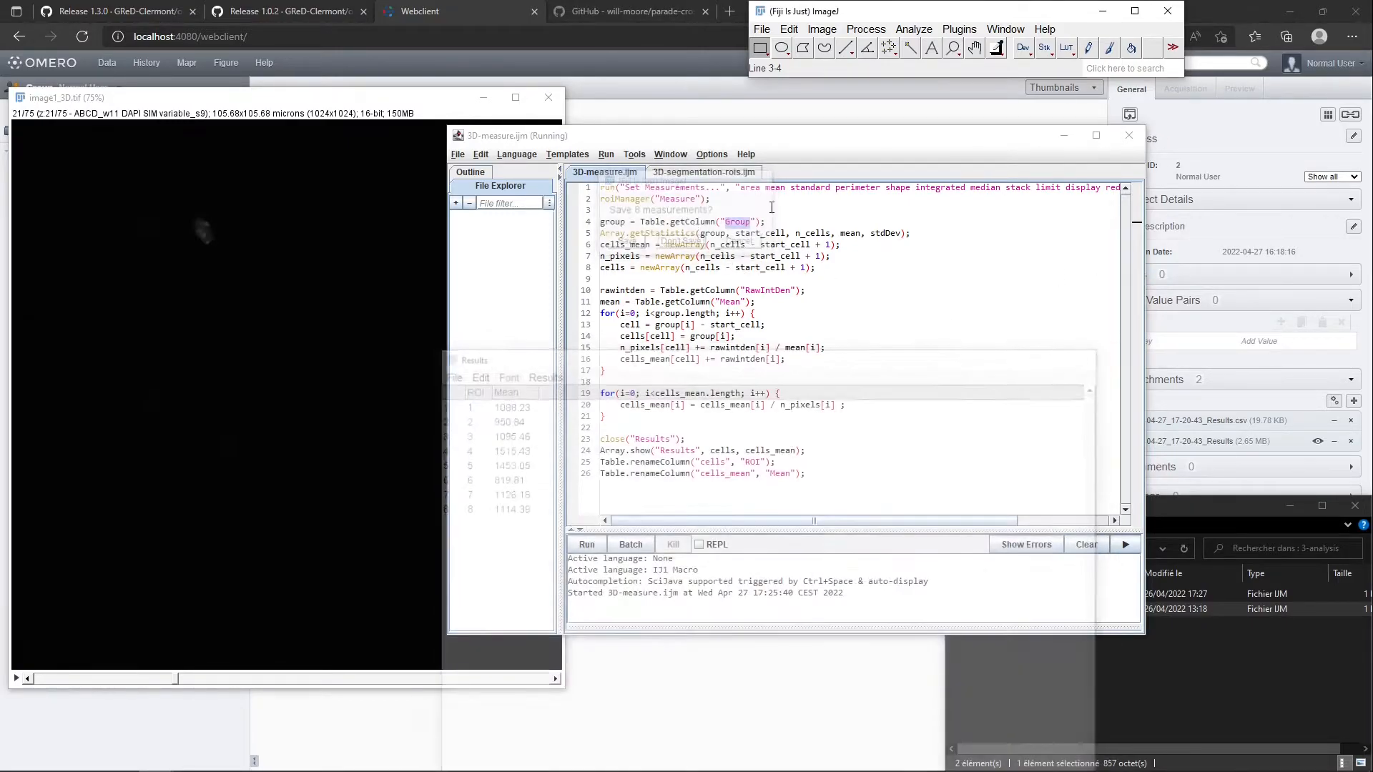
pyautogui.click(1129, 135)
pyautogui.click(548, 97)
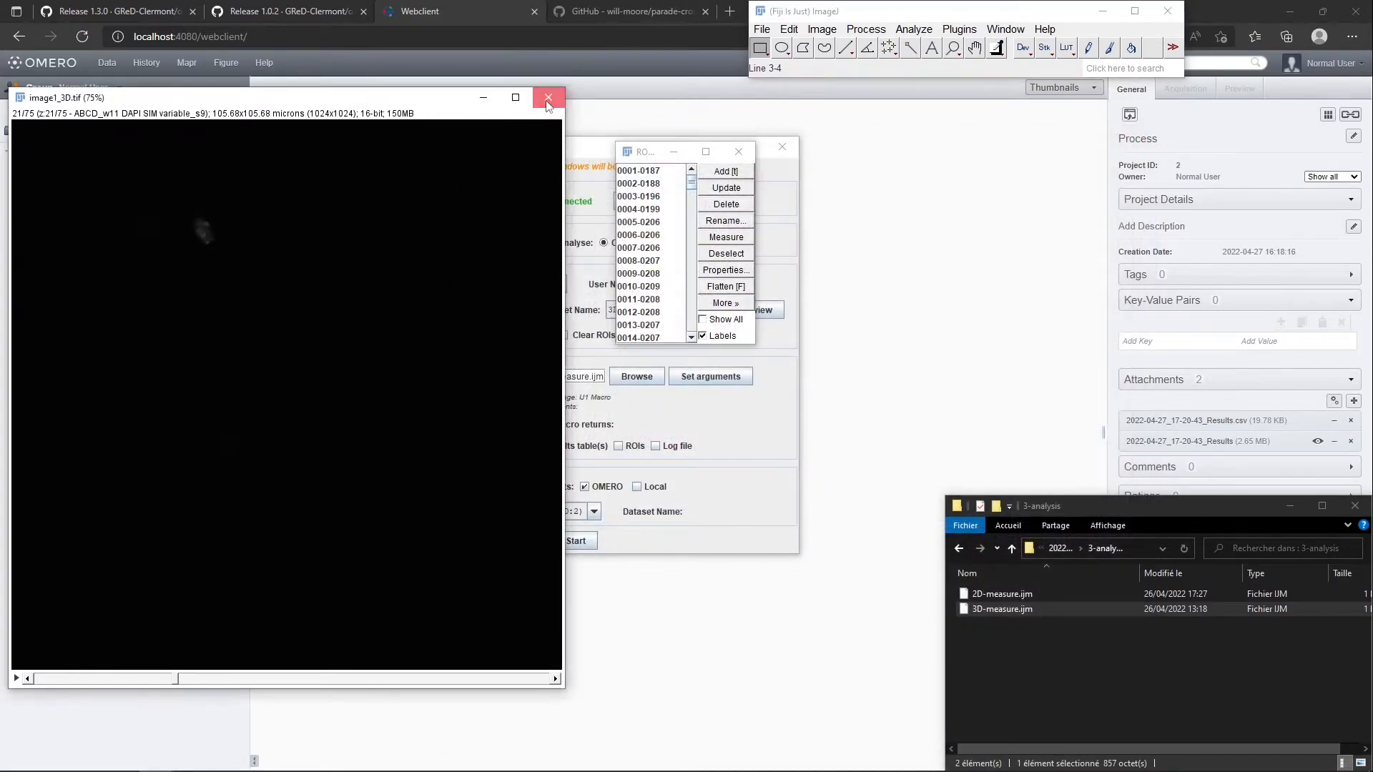
pyautogui.click(739, 151)
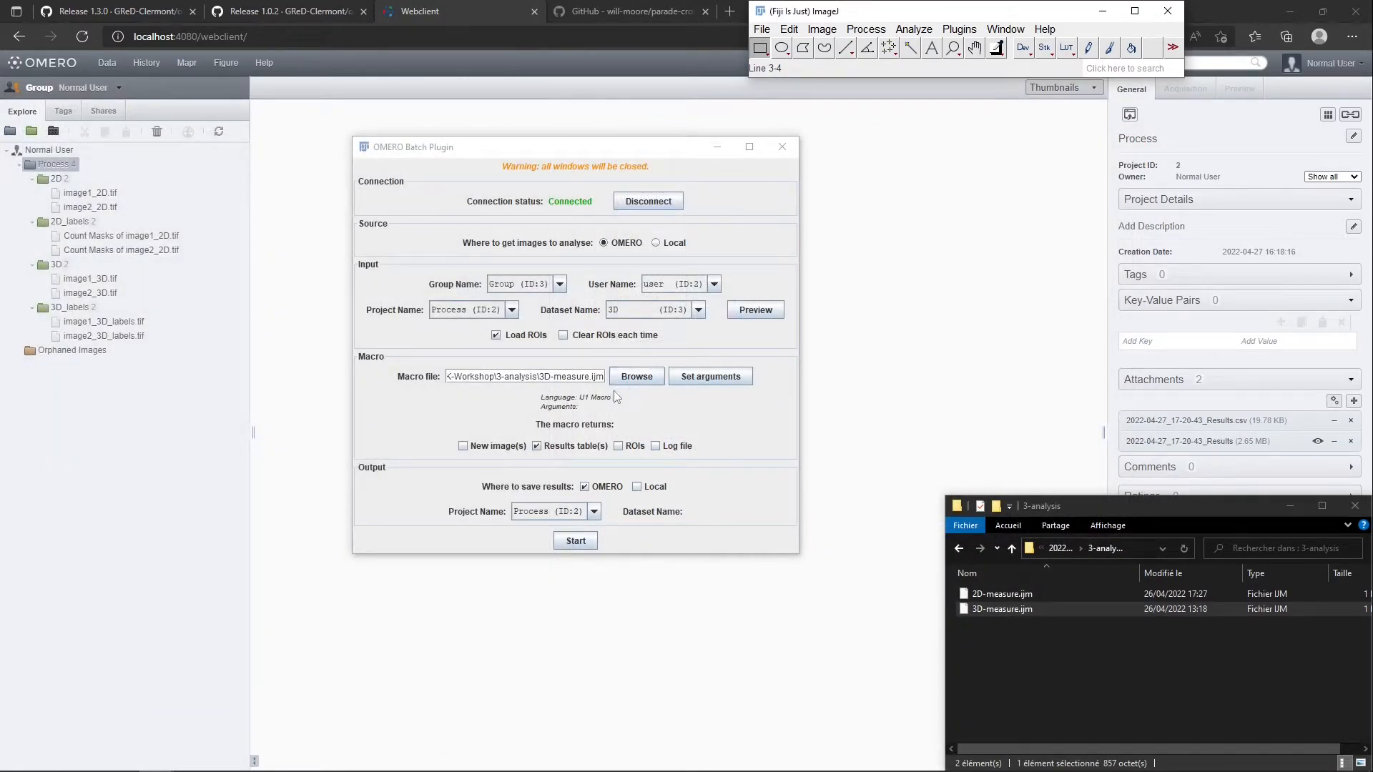
# Confirm 3D as the input dataset and start the batch measurement with 3D-measure.ijm
pyautogui.click(636, 303)
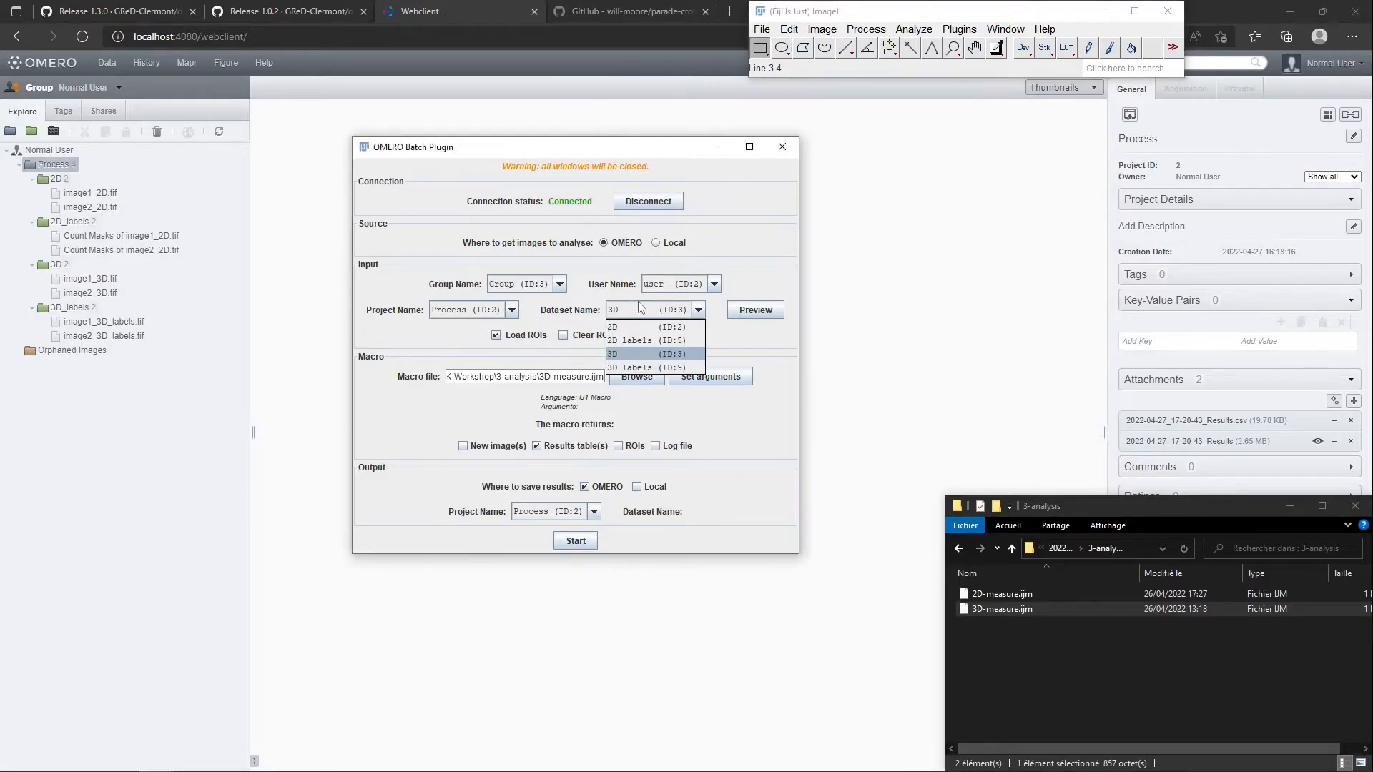
pyautogui.click(663, 347)
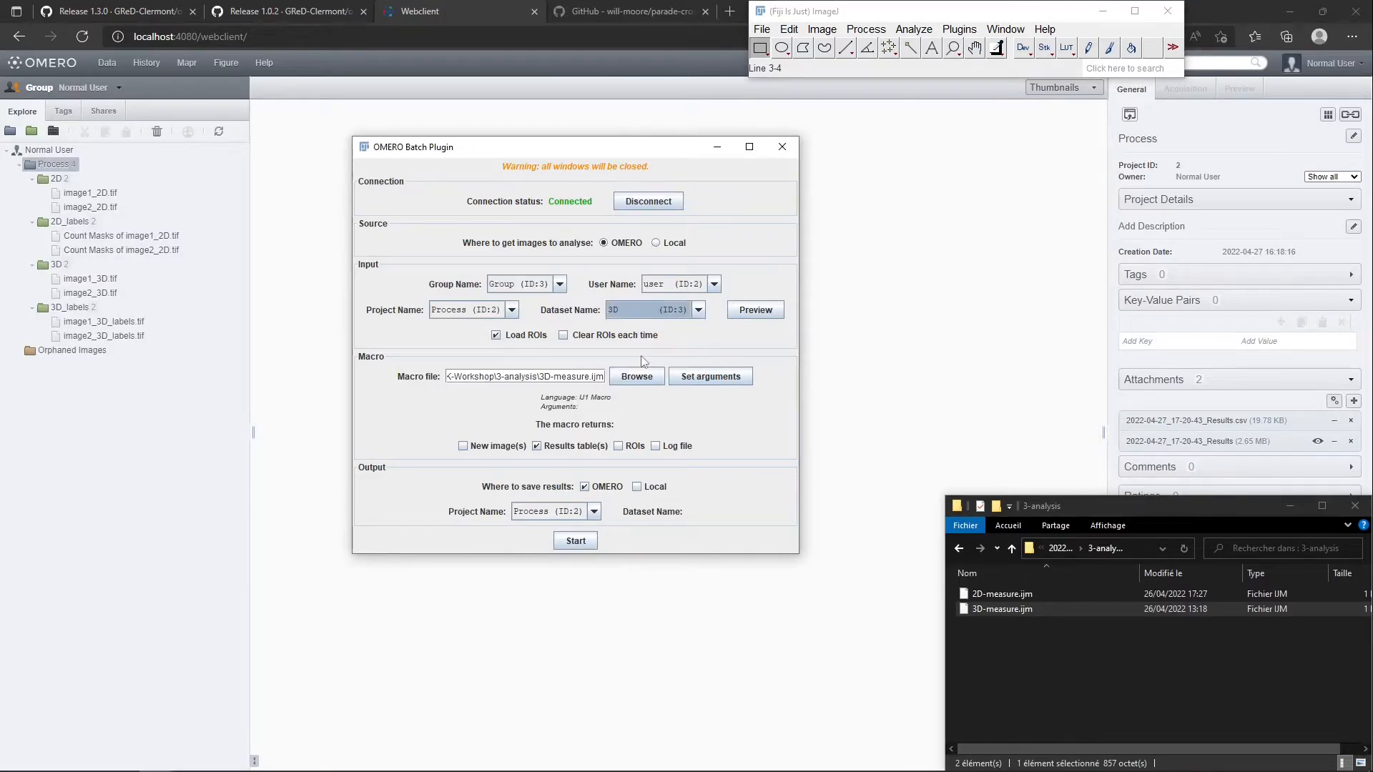
pyautogui.click(577, 540)
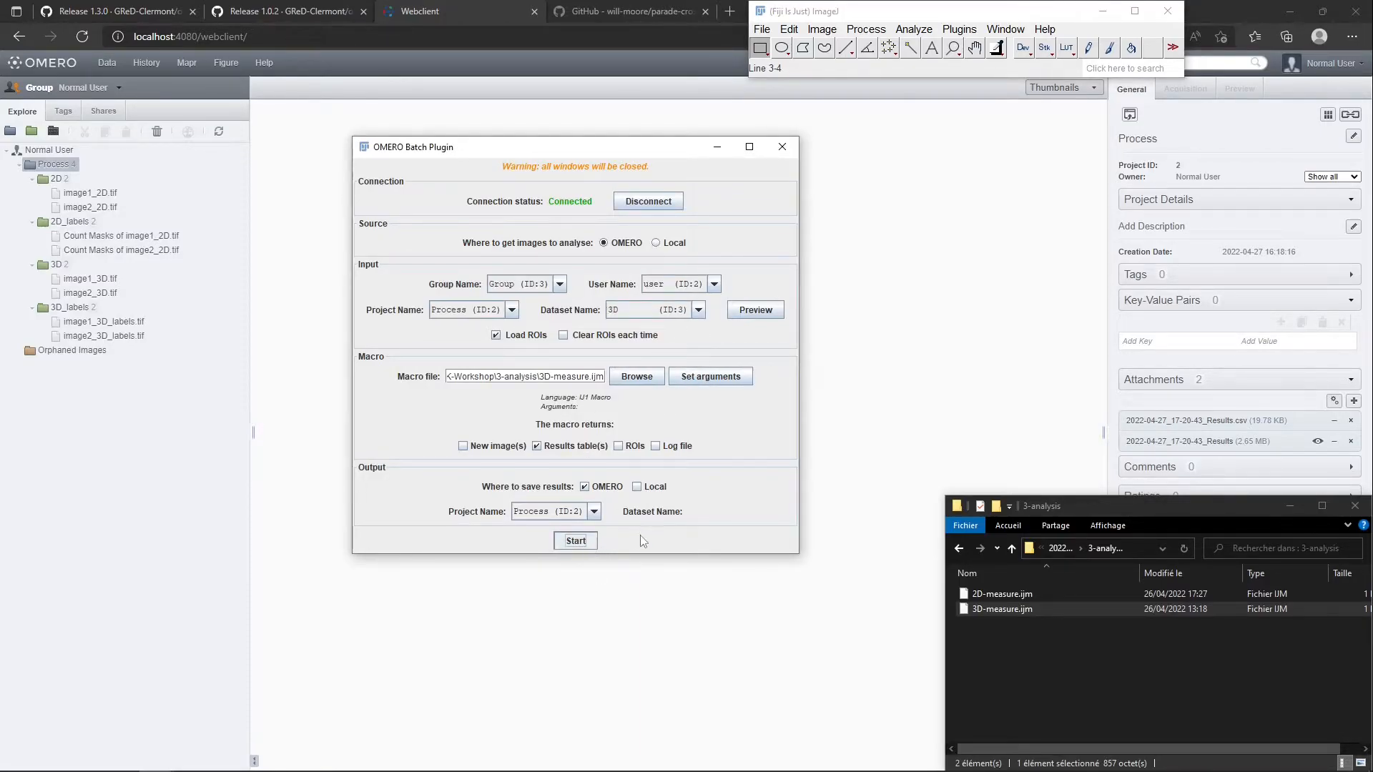
# Run the 3D-measure.ijm batch on the 3D dataset to completion and return to the OMERO web client
pyautogui.click(581, 541)
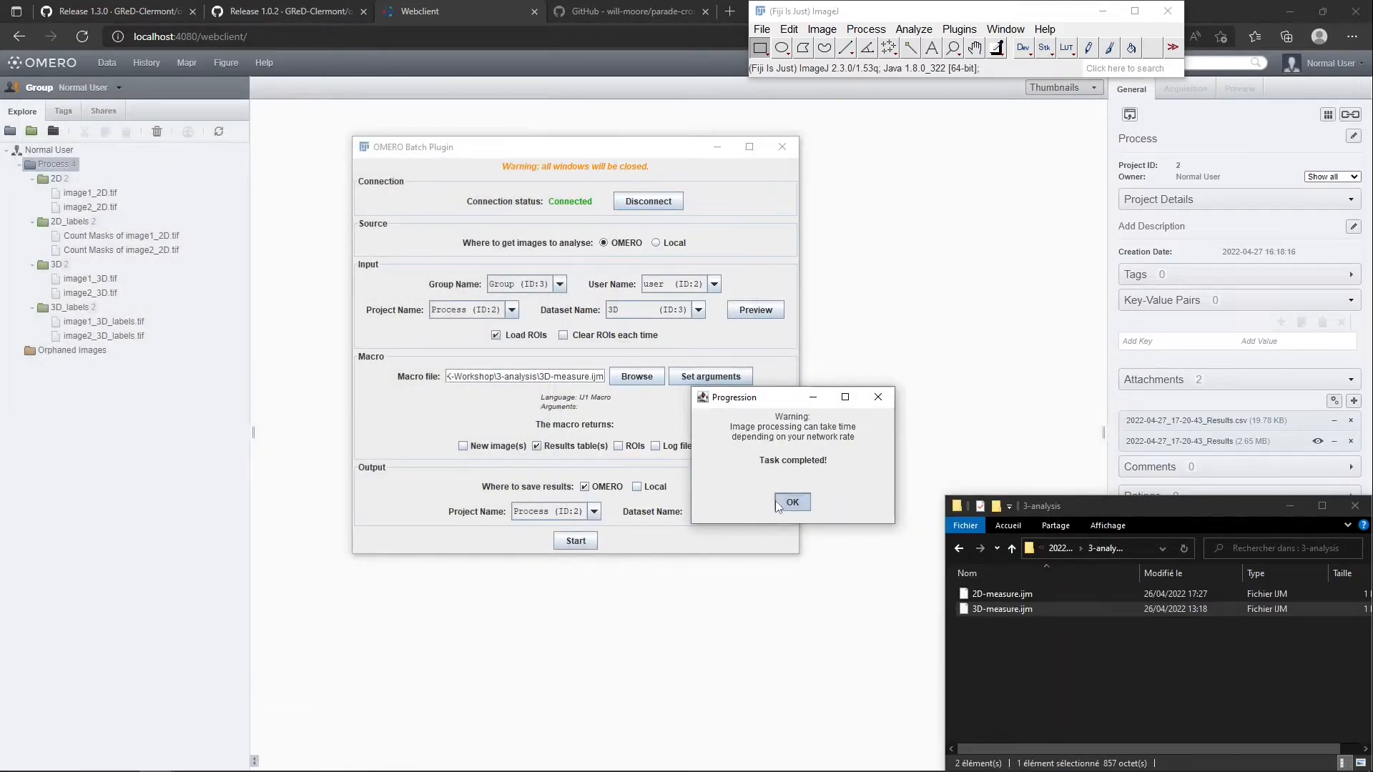
pyautogui.click(790, 501)
pyautogui.click(762, 293)
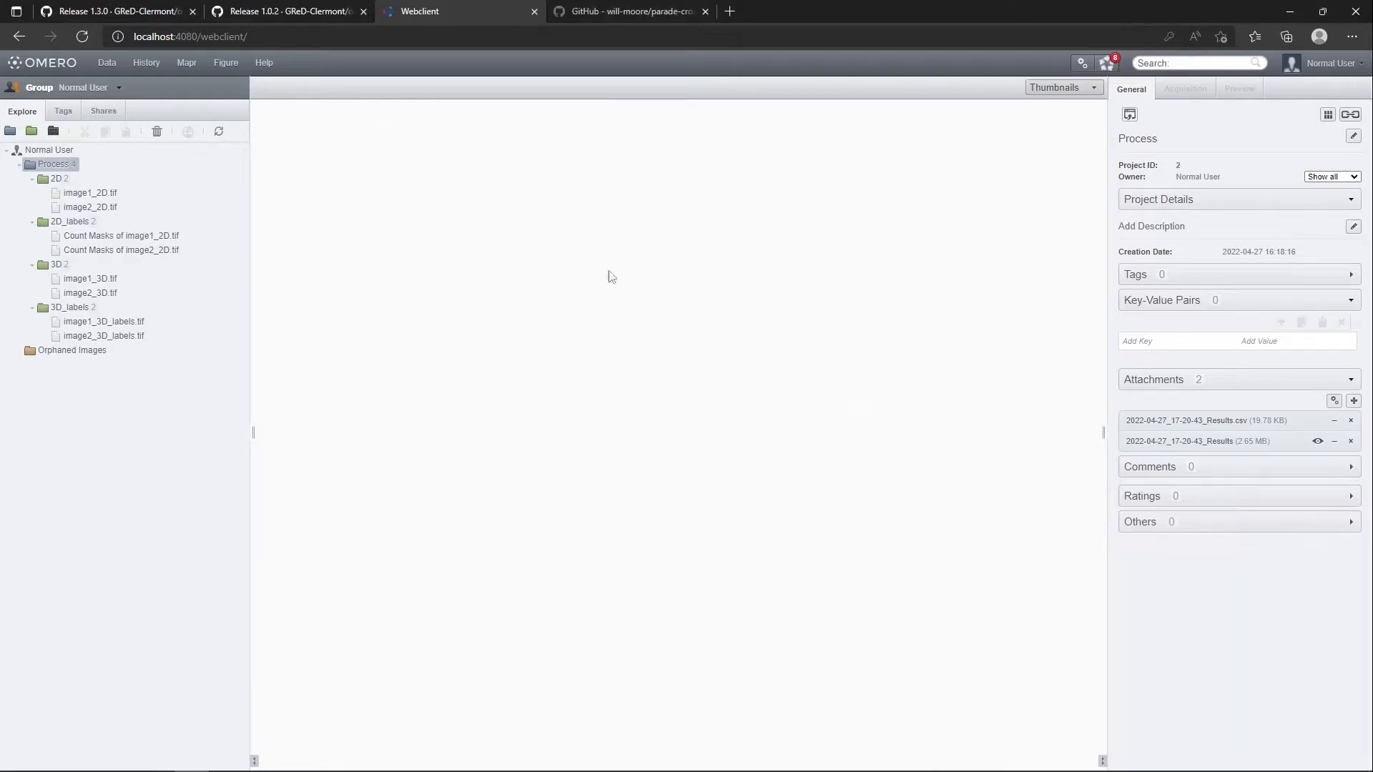
# Check the result attachments of image1_3D.tif and of the Process project
pyautogui.click(68, 279)
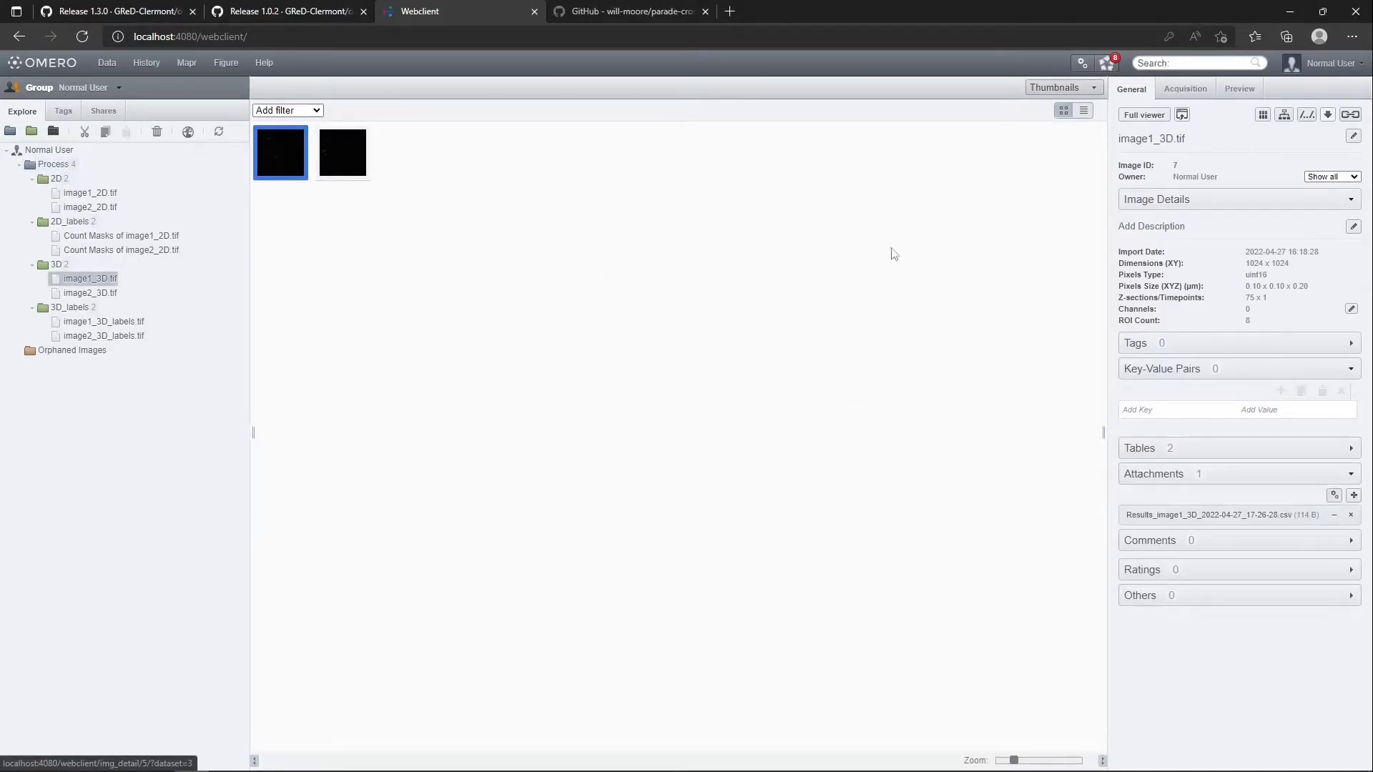
pyautogui.moveTo(1220, 524)
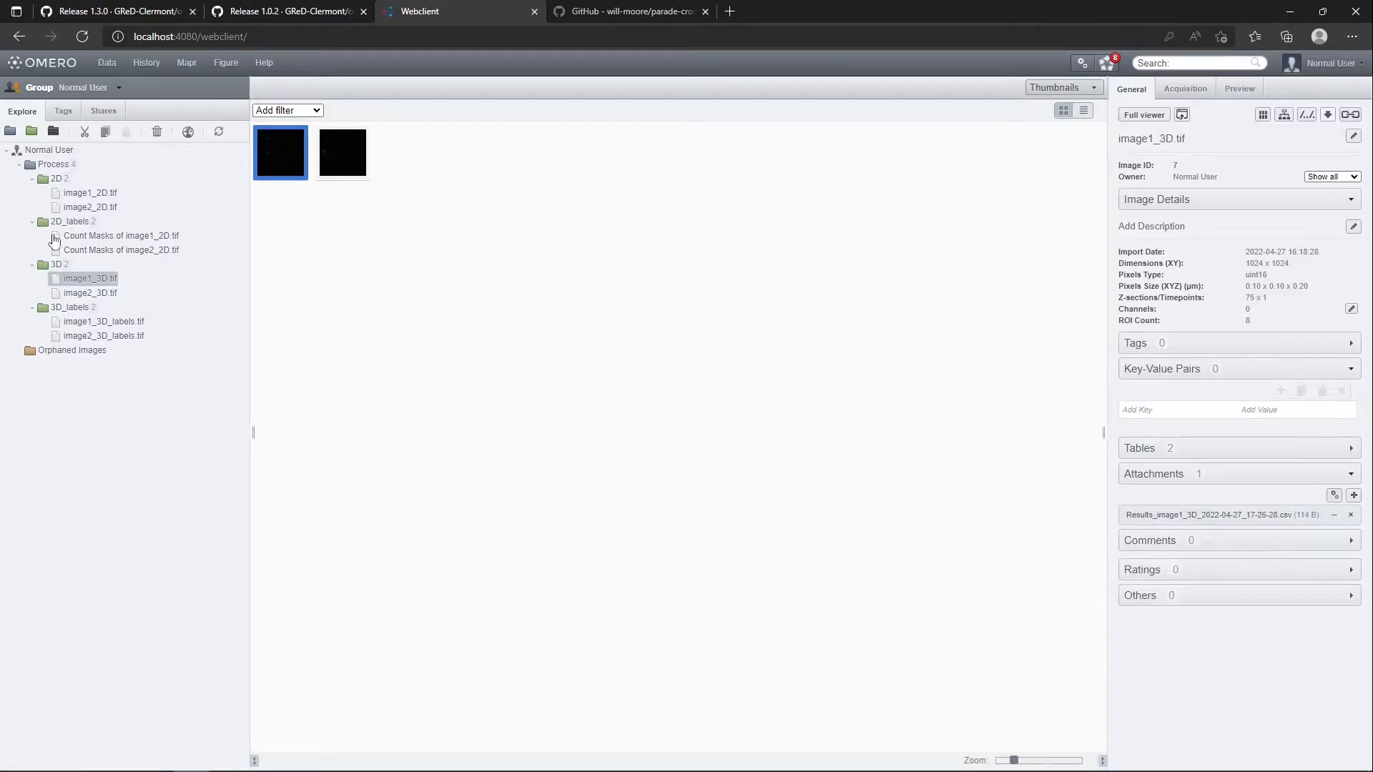
pyautogui.click(55, 171)
pyautogui.moveTo(1218, 490)
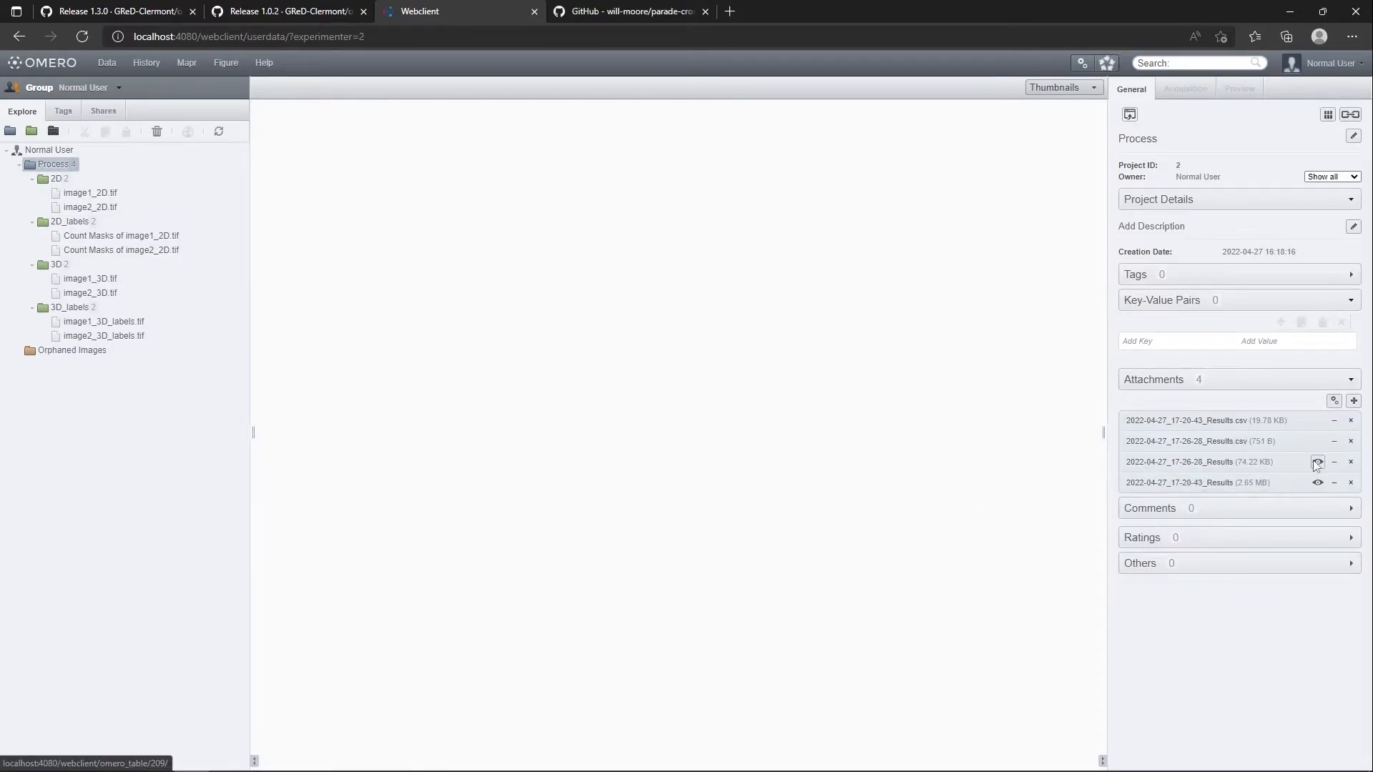
# Examine the per-ROI means in the project's 2022-04-27_17-26-28_Results table, follow the ROI 154 link and close the table
pyautogui.click(1317, 462)
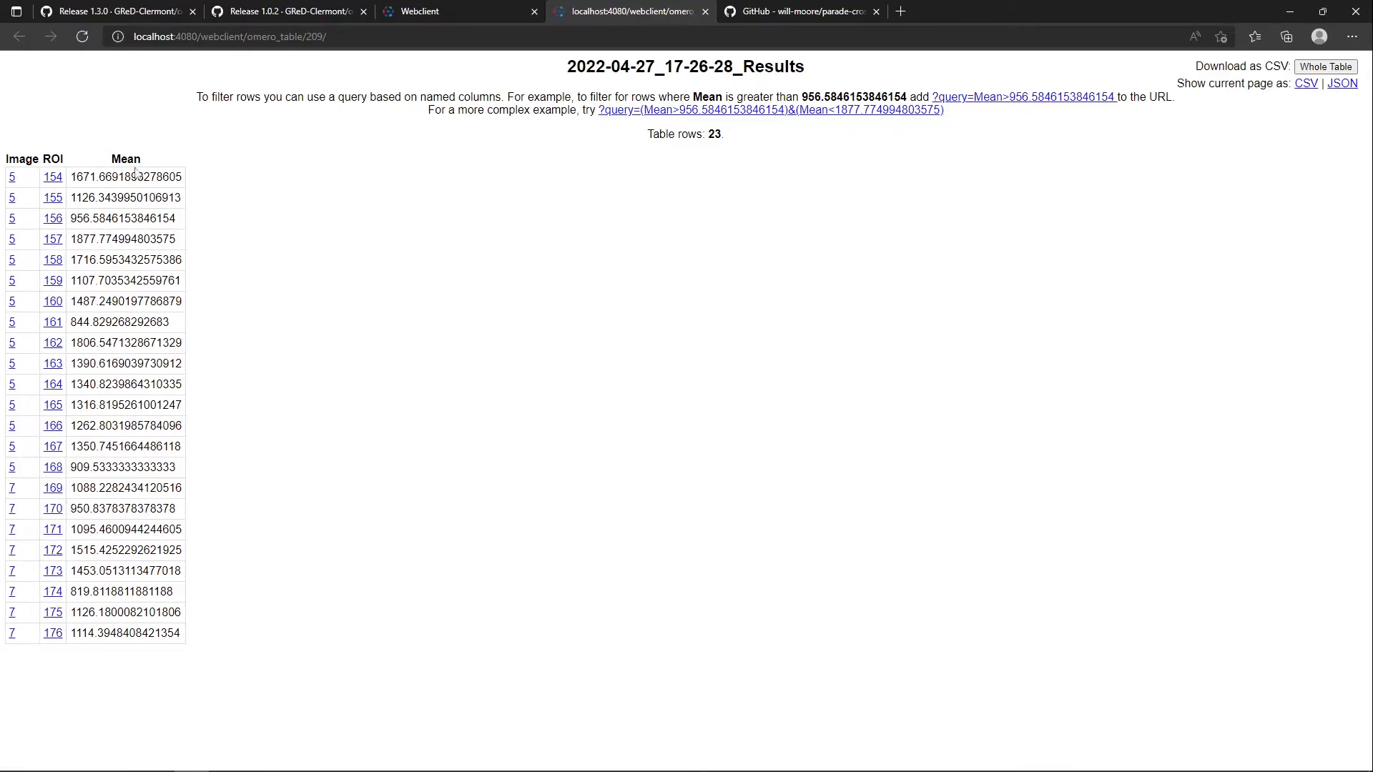
pyautogui.click(53, 184)
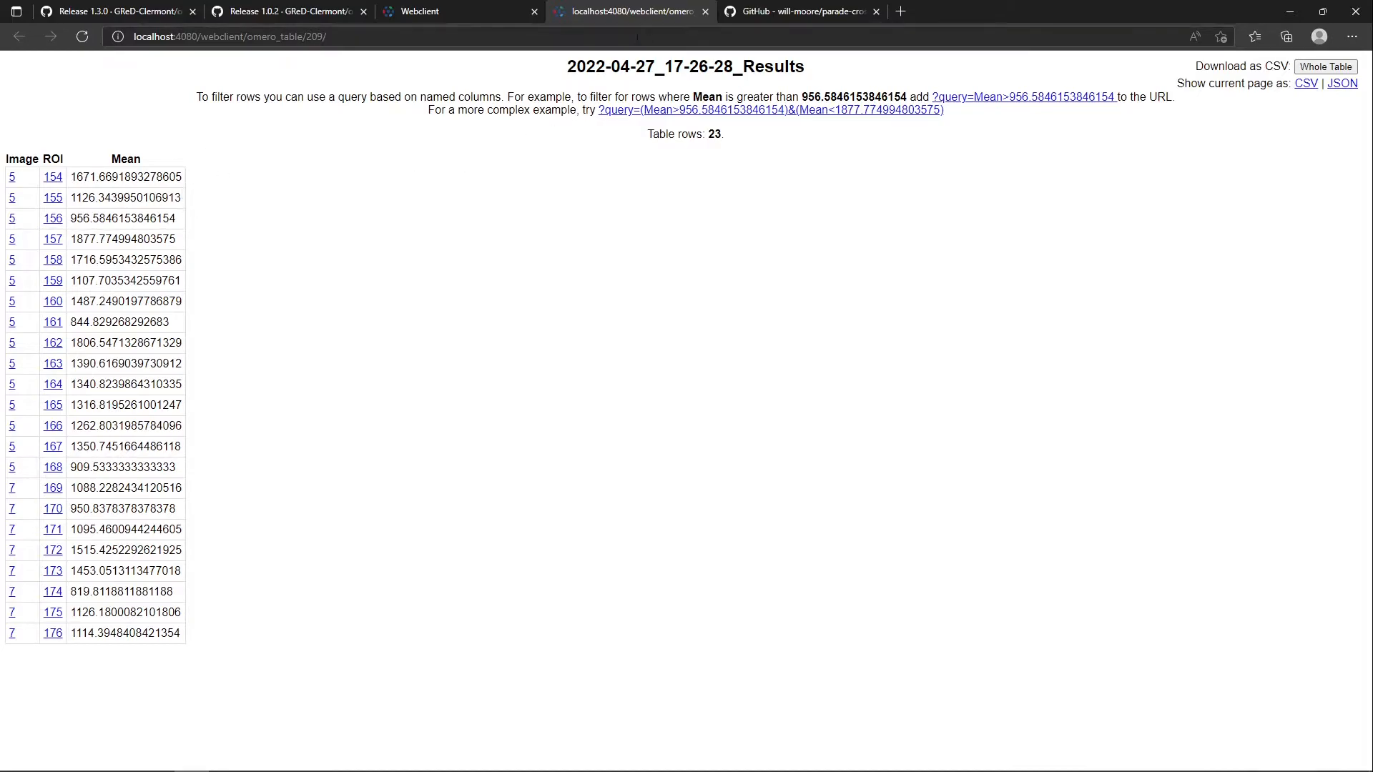
pyautogui.click(705, 11)
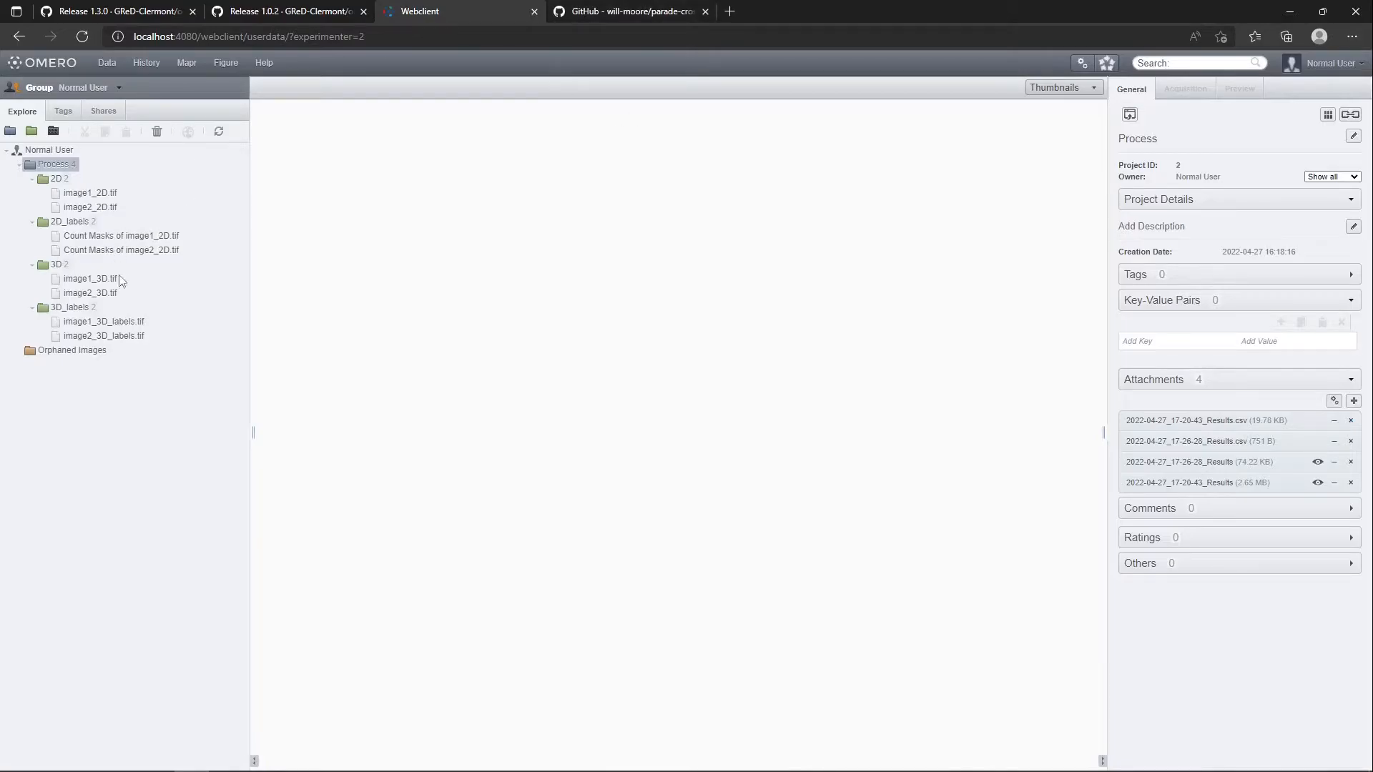
# Look through the parade-crossfilter README on GitHub for its setup and demo, and return to the OMERO web client
pyautogui.click(642, 7)
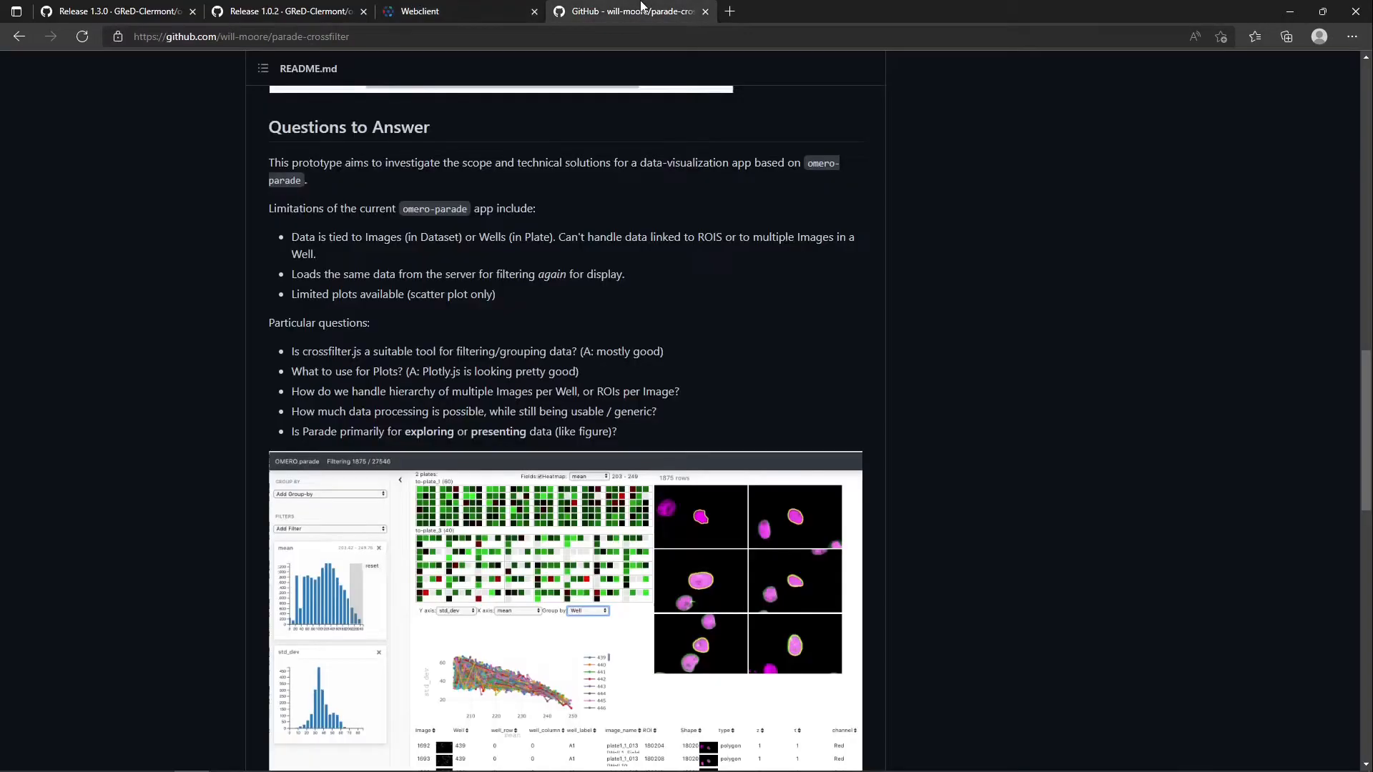
pyautogui.scroll(6, 738, 324)
pyautogui.scroll(-5, 676, 326)
pyautogui.scroll(4, 636, 219)
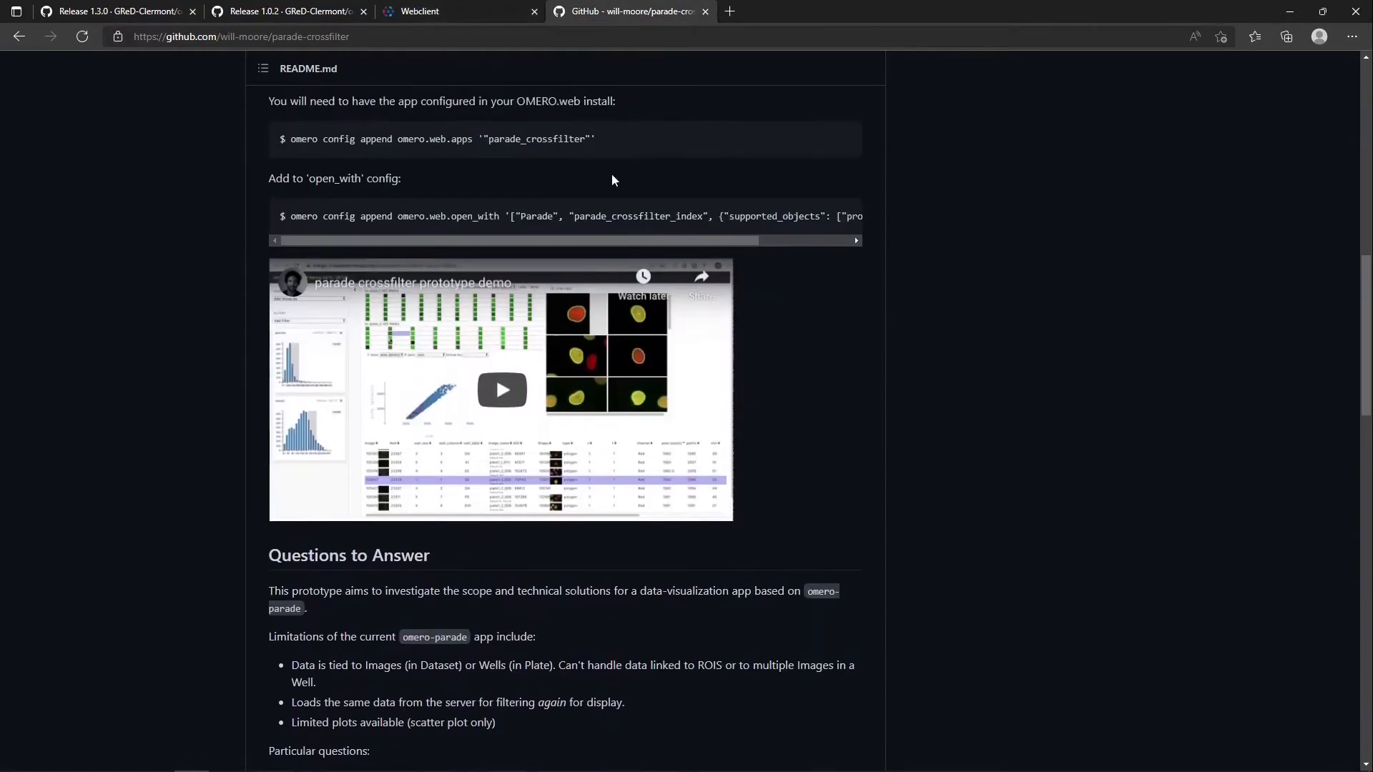
pyautogui.click(464, 8)
# Open the Process project in Parade and load the 2022-04-27_17-26-28_Results table (74.22 KB) with datasets included
pyautogui.click(1069, 88)
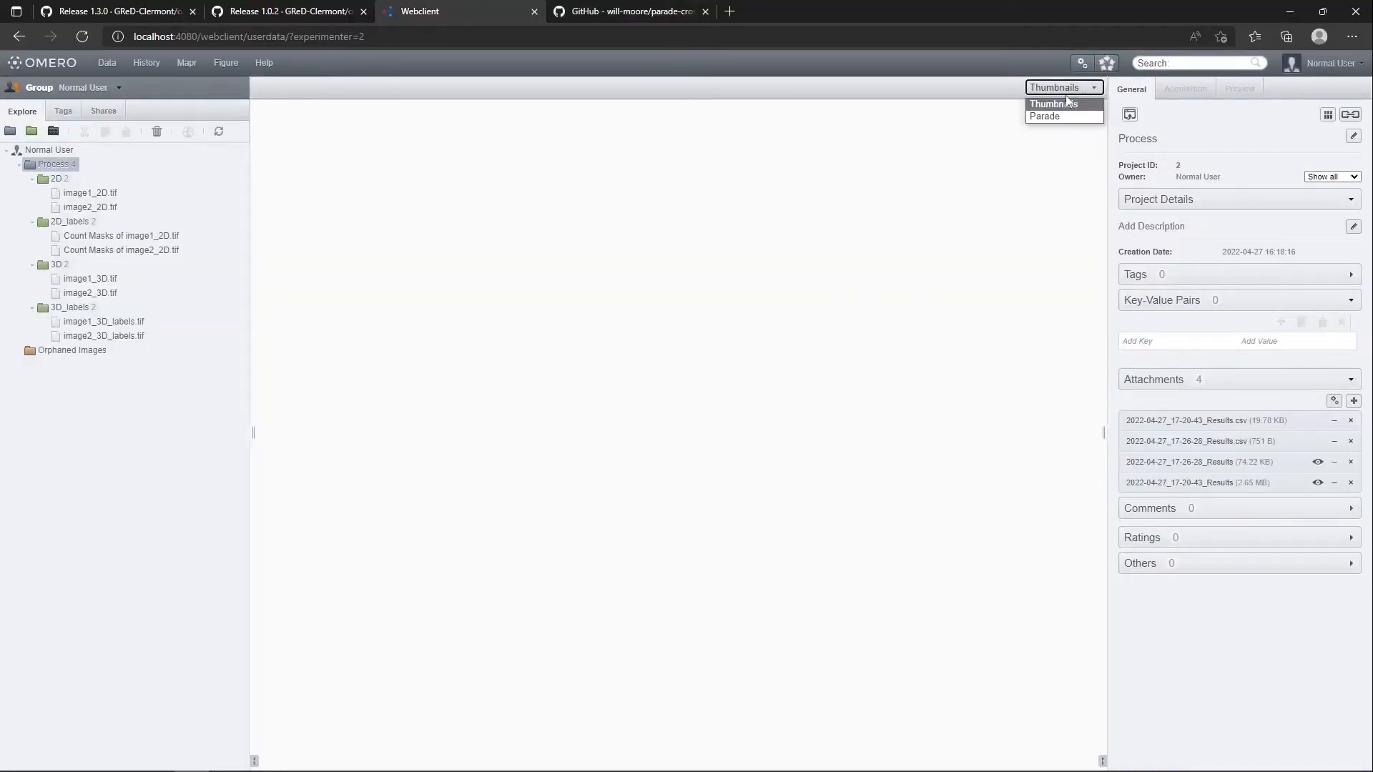
pyautogui.click(842, 246)
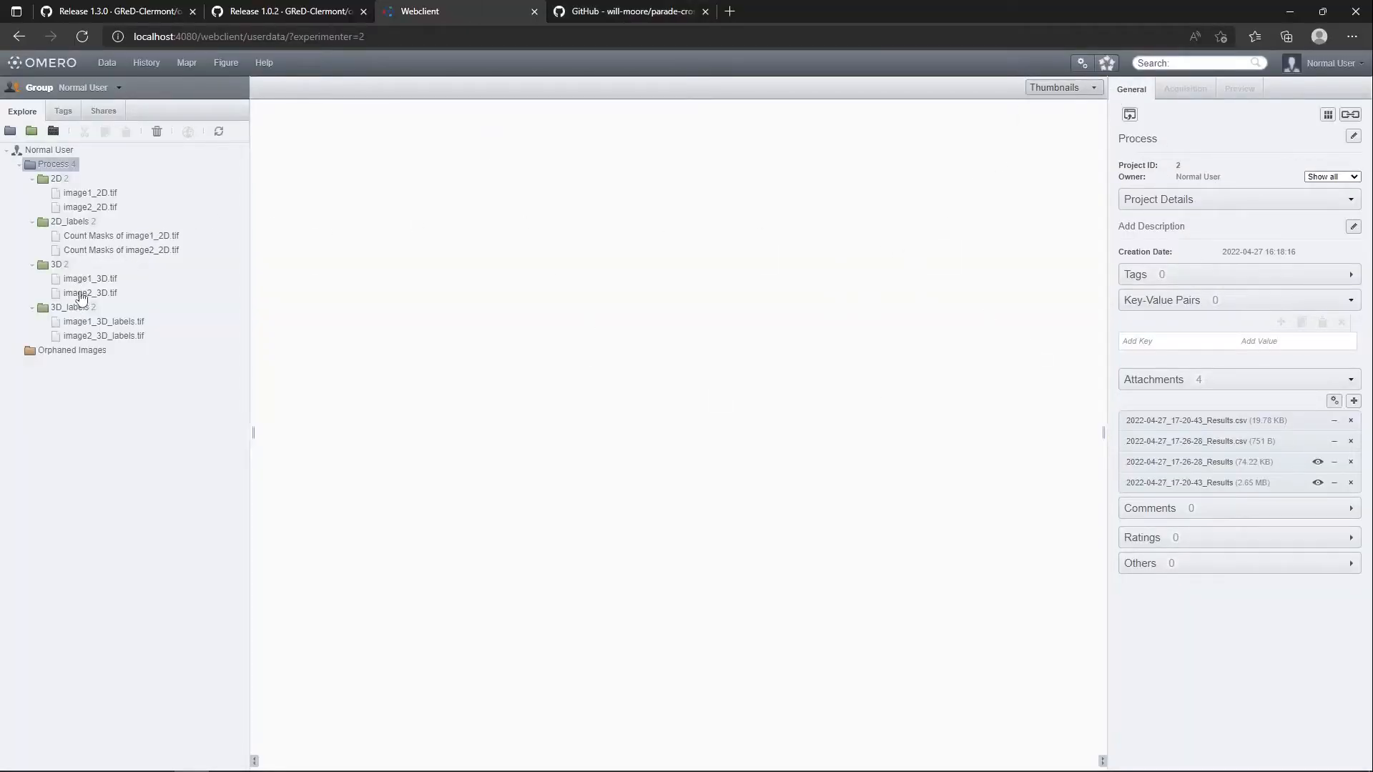
pyautogui.click(1130, 113)
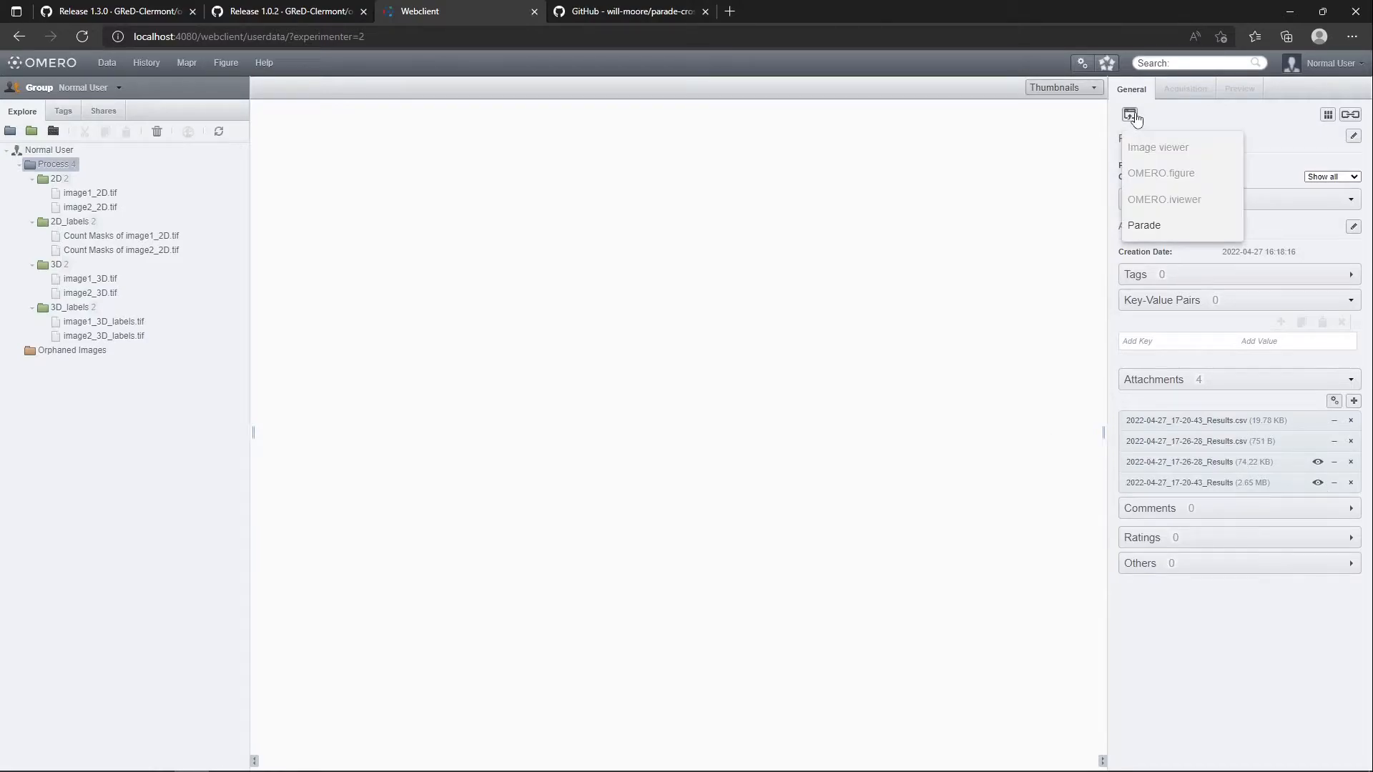
pyautogui.click(1144, 226)
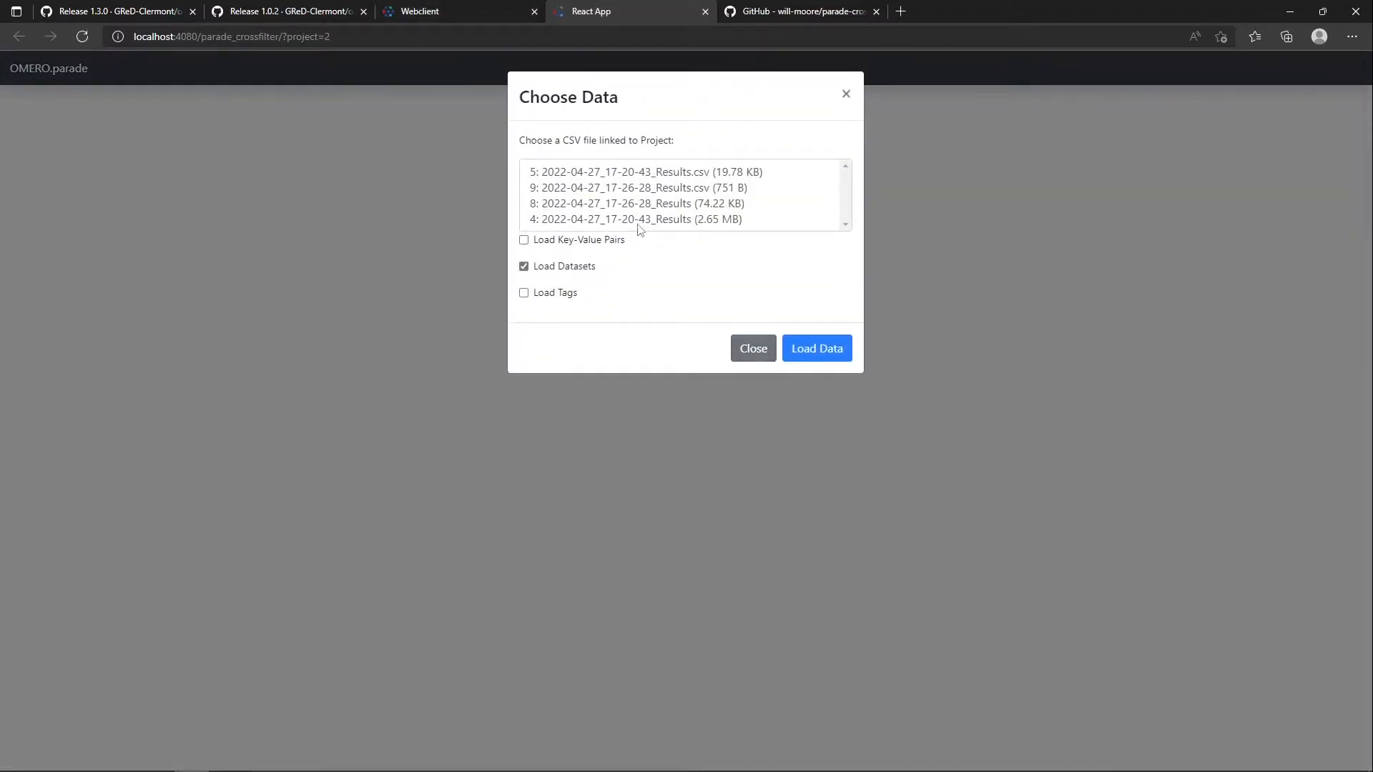
pyautogui.click(679, 206)
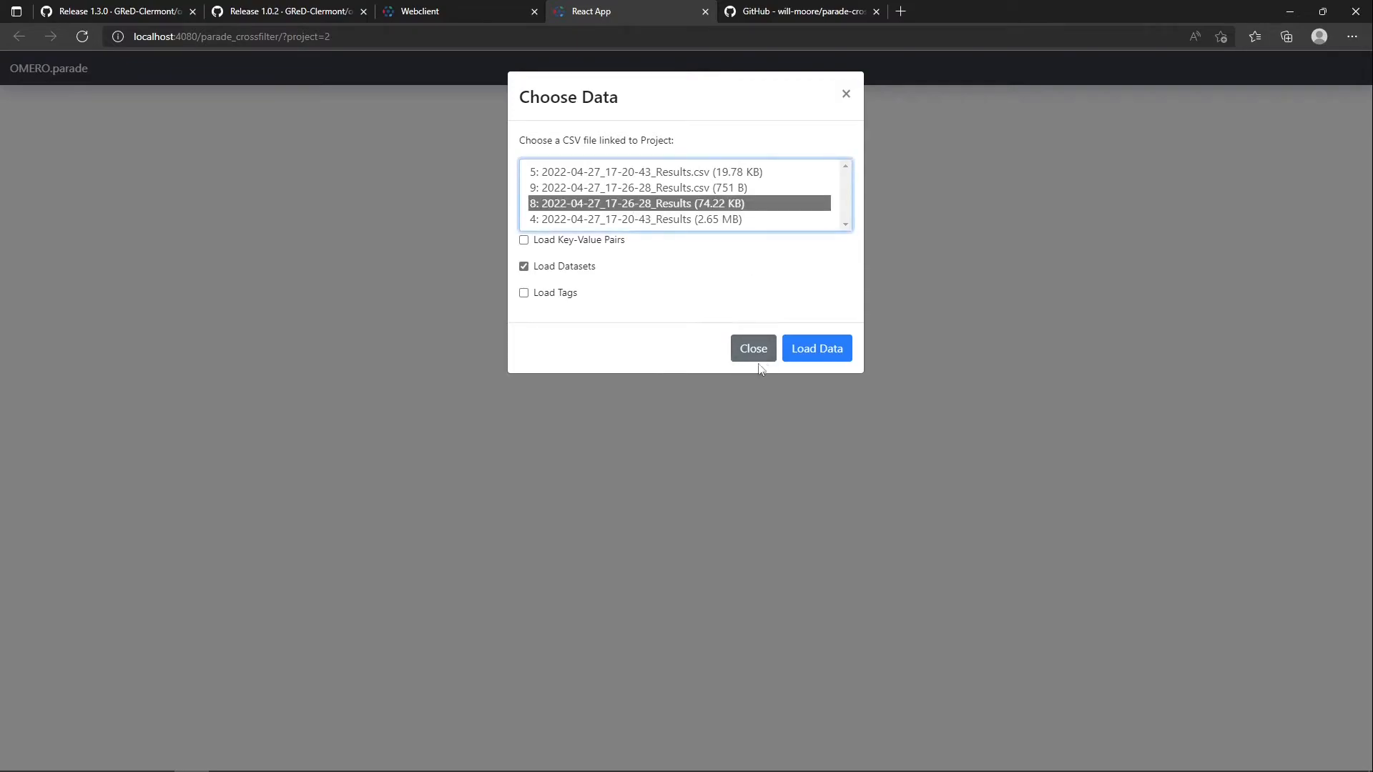
pyautogui.click(817, 354)
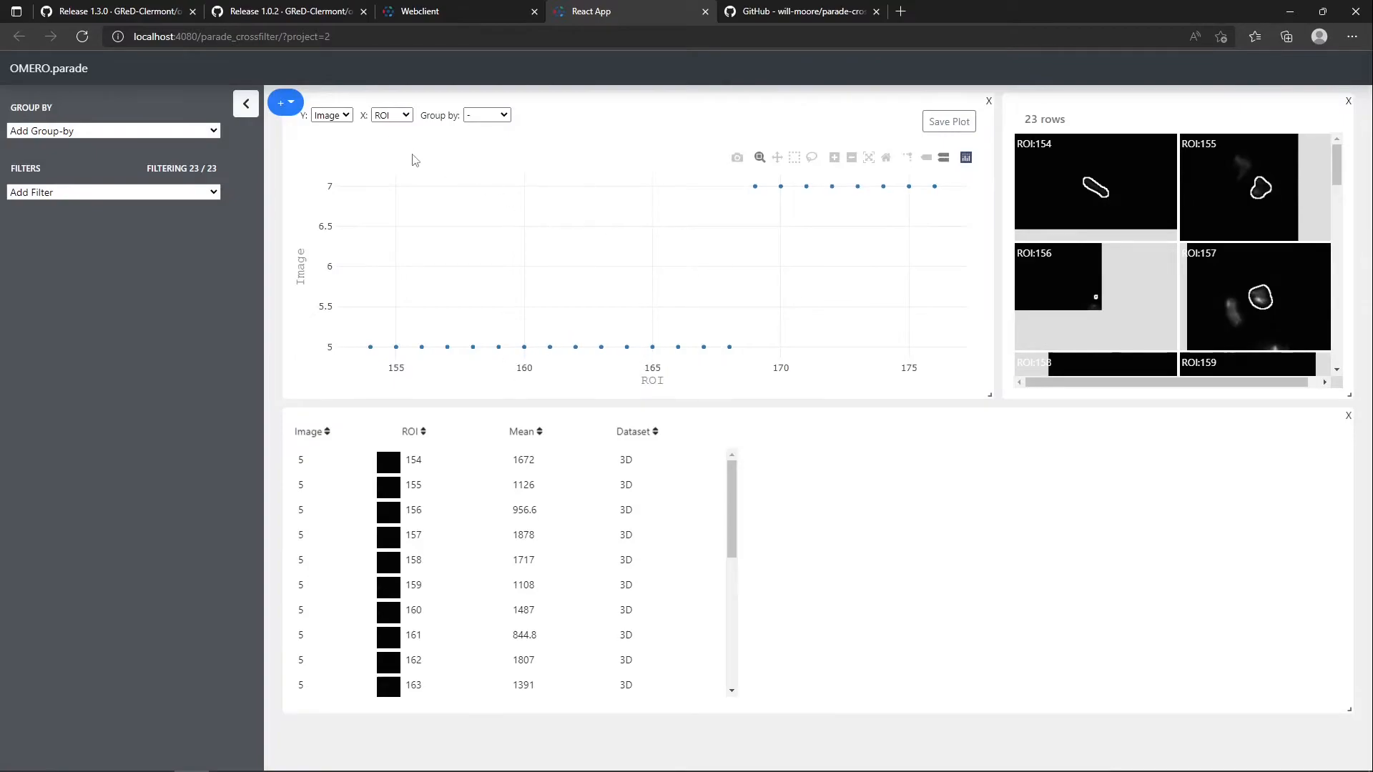
# Plot Mean against ROI and inspect ROIs 155, 157 and 160 from the data table
pyautogui.click(351, 116)
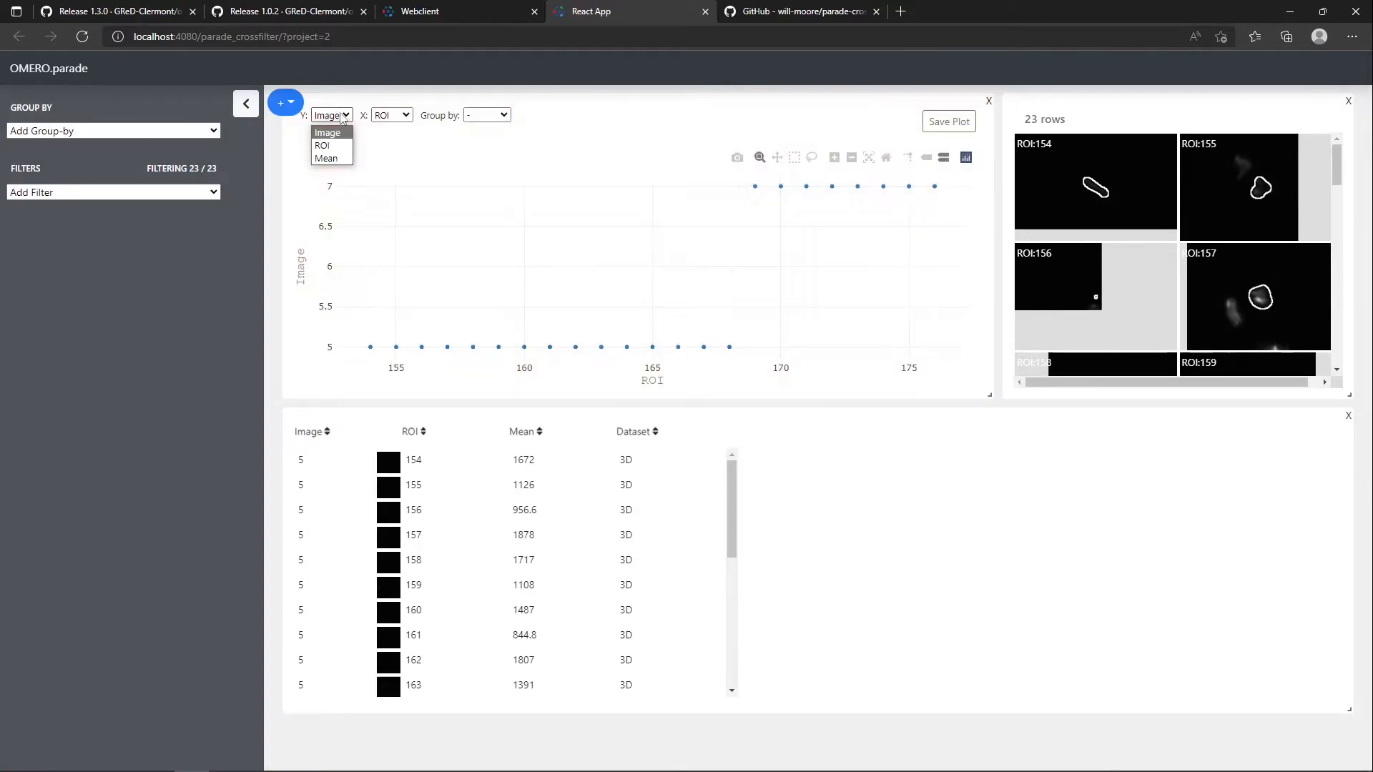
pyautogui.click(341, 162)
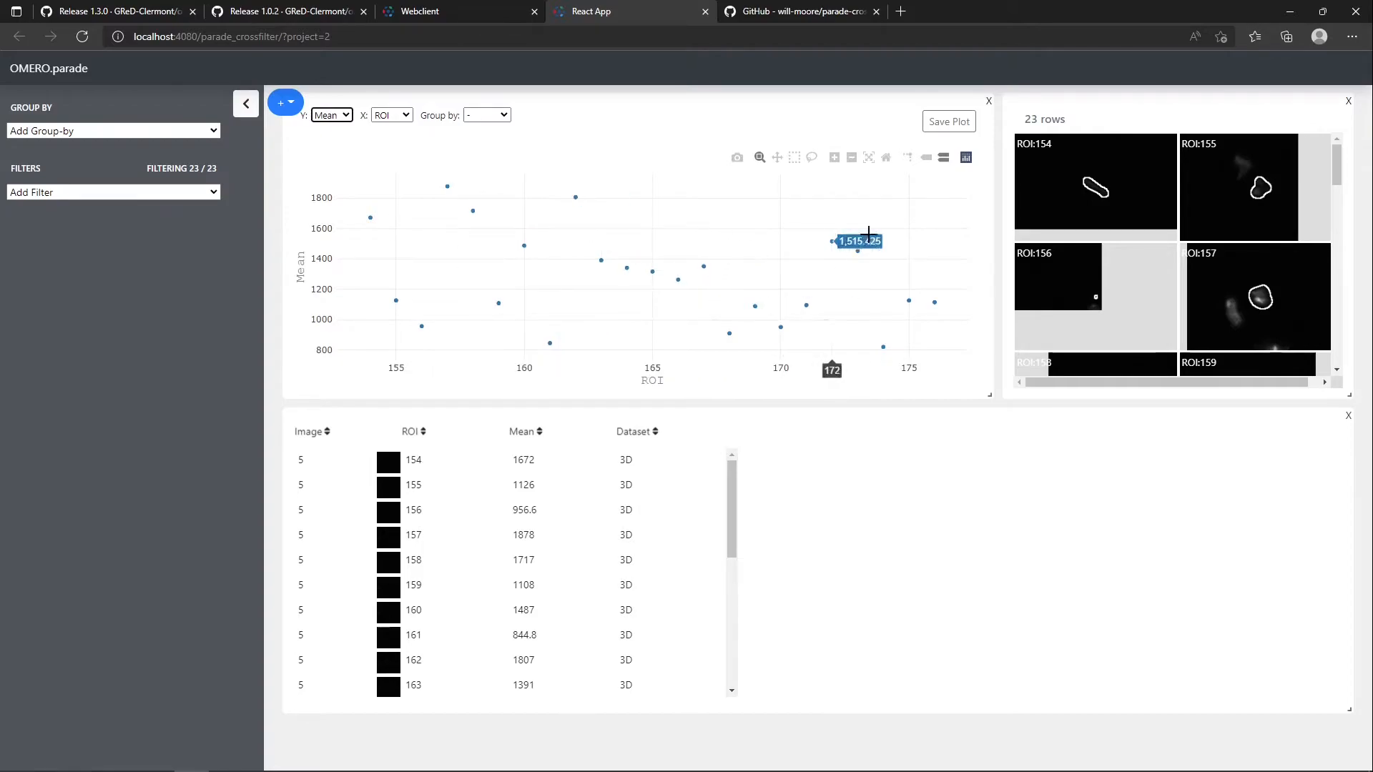
pyautogui.click(414, 492)
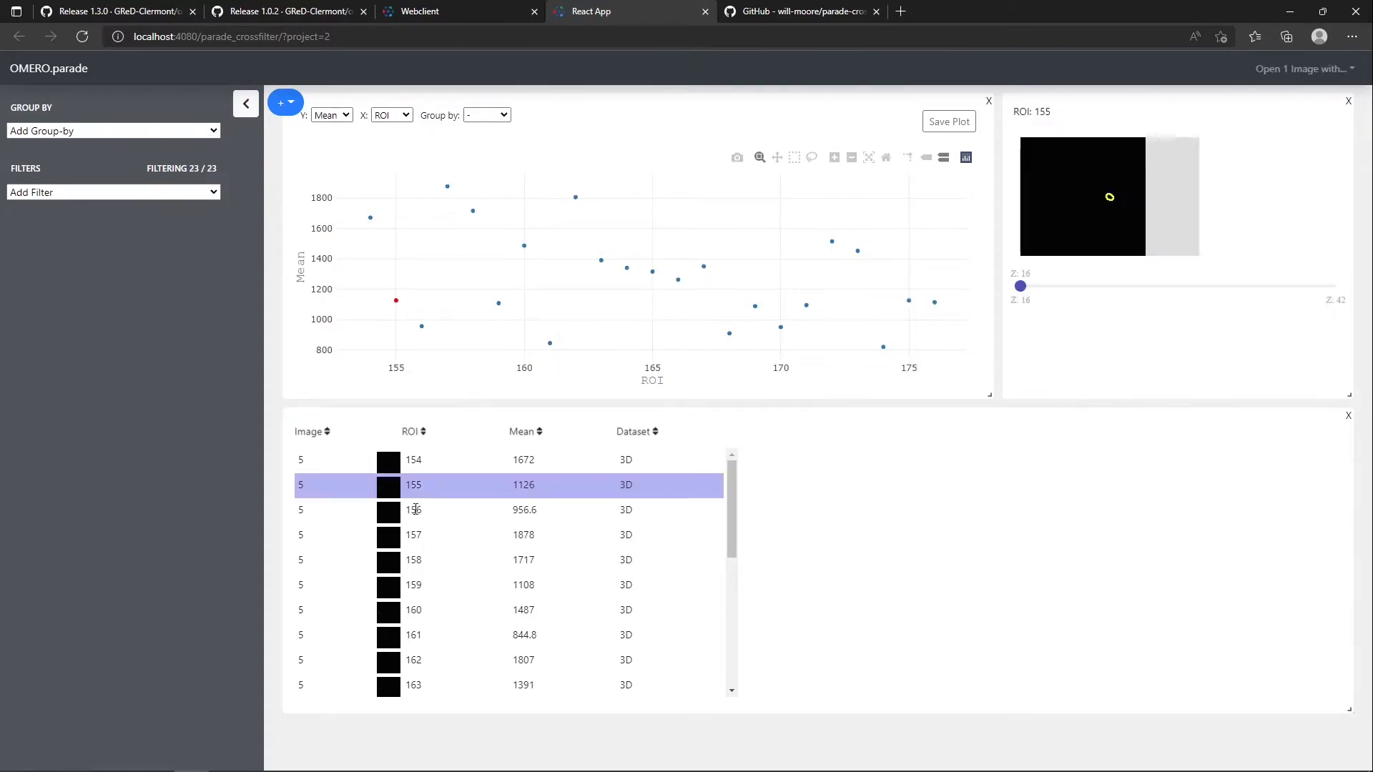
pyautogui.click(416, 535)
pyautogui.click(417, 613)
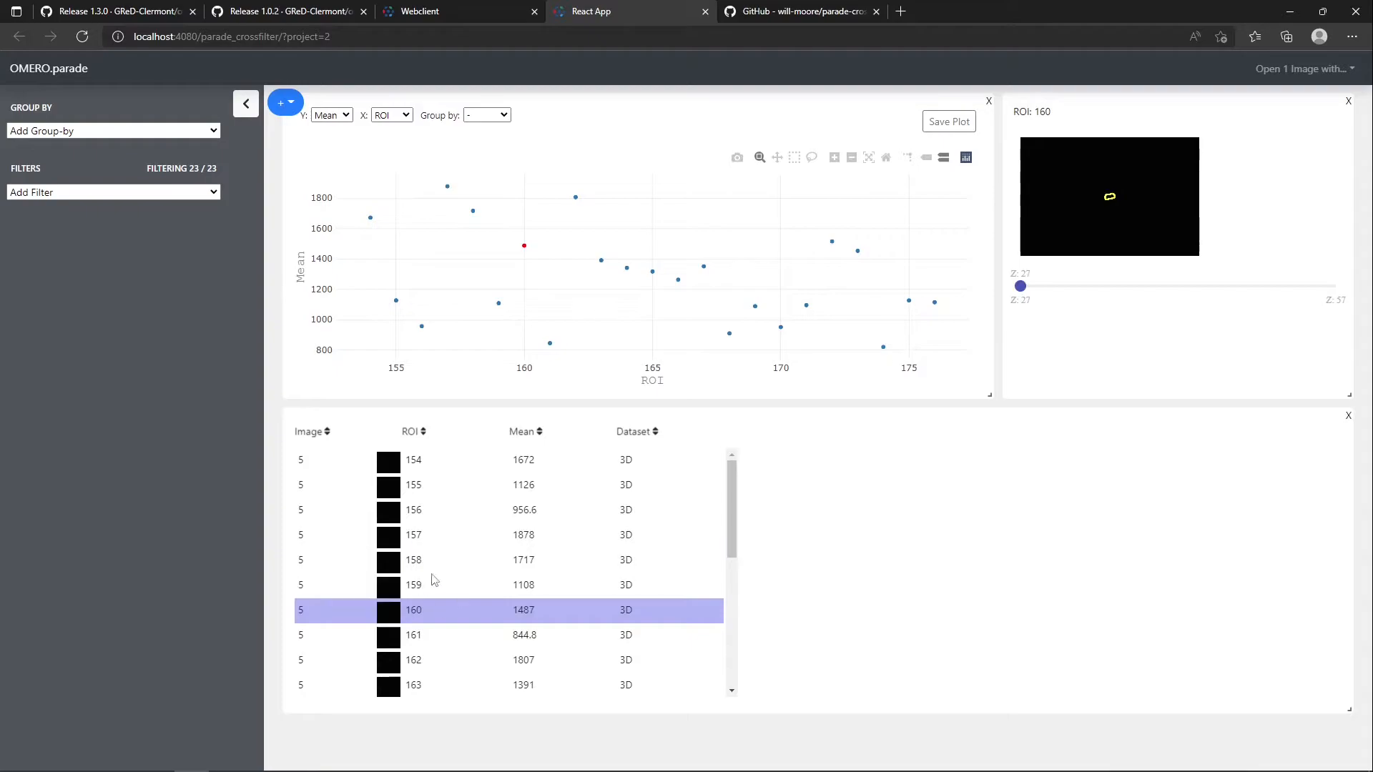
pyautogui.scroll(-1, 436, 587)
# View ROI 161 at Z 28 and ROI 157 at Z 31, and close Parade
pyautogui.click(406, 612)
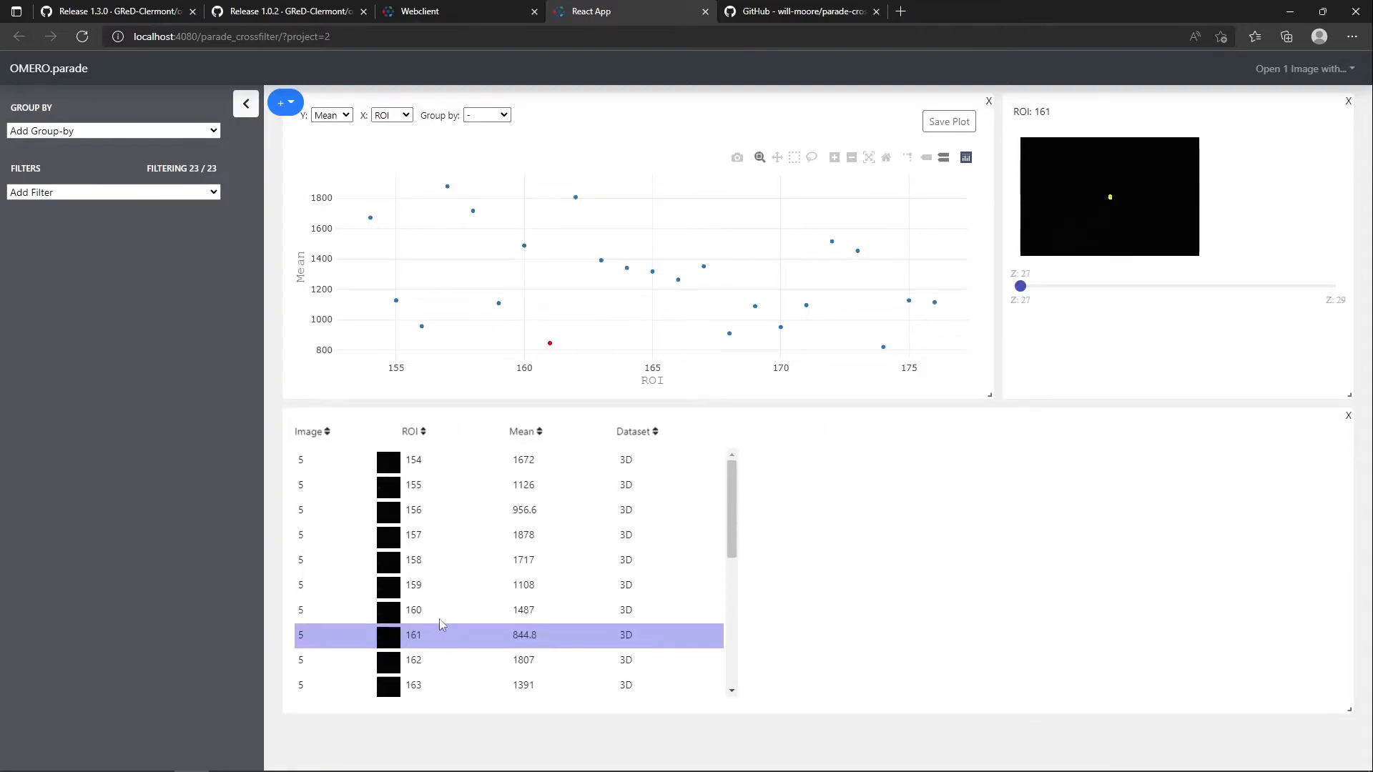
pyautogui.moveTo(1020, 286); pyautogui.dragTo(1198, 289)
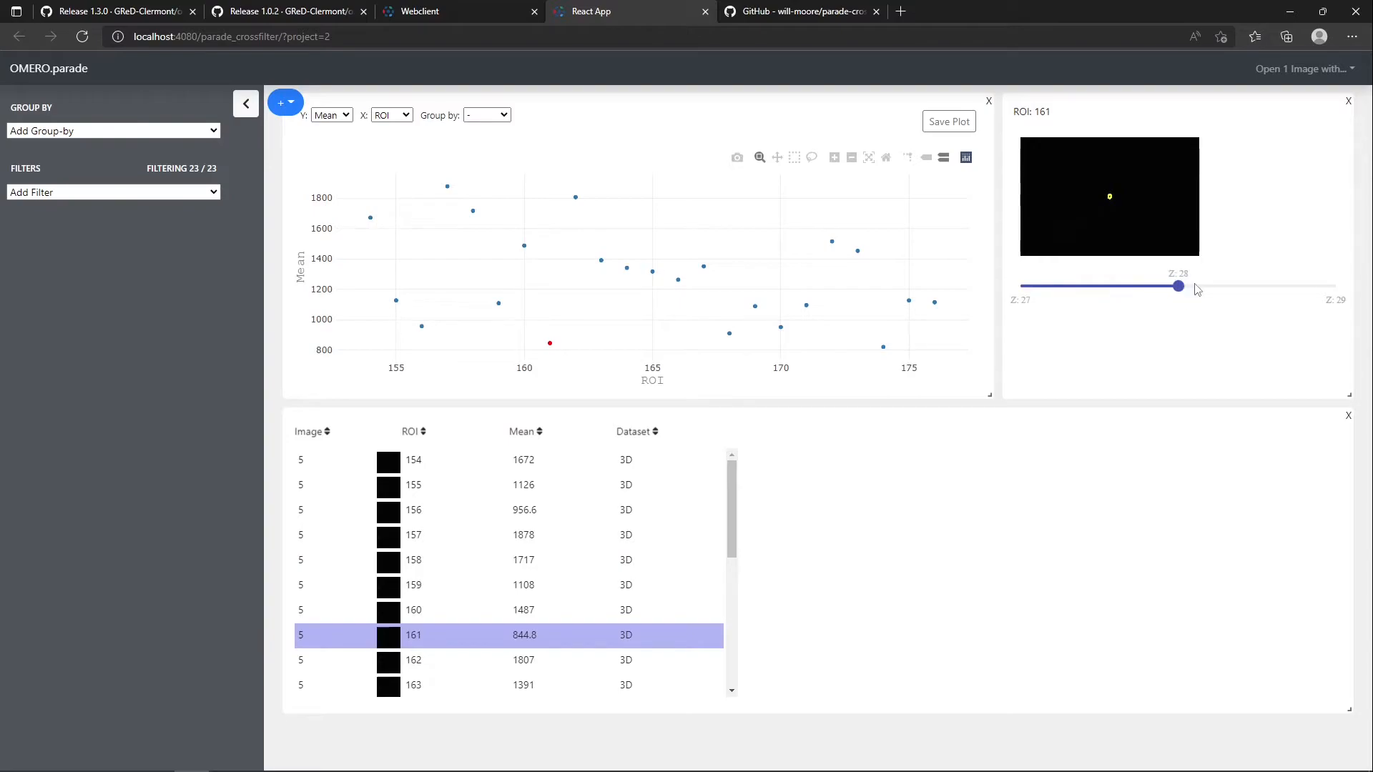
pyautogui.click(478, 538)
pyautogui.moveTo(1038, 287); pyautogui.dragTo(1126, 295)
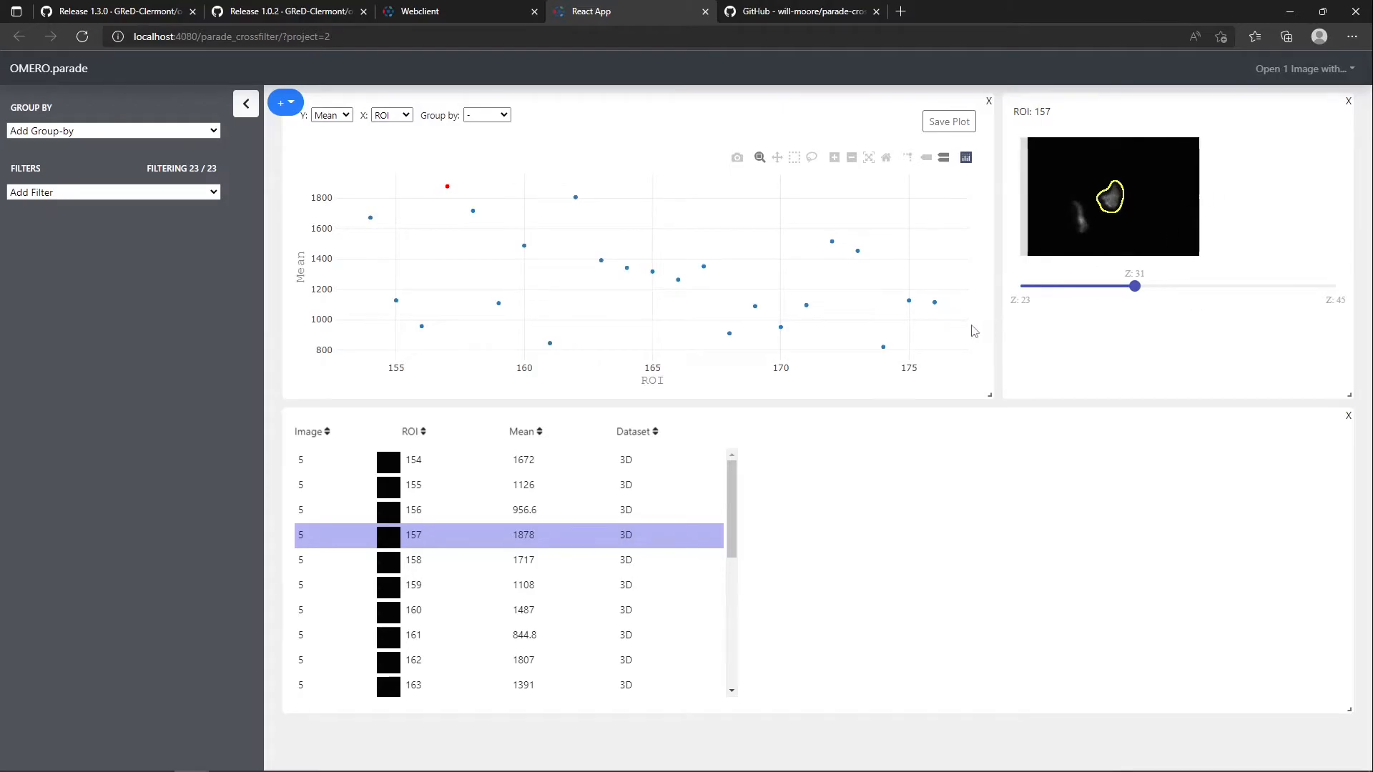
pyautogui.hotkey('ctrl', 'w')
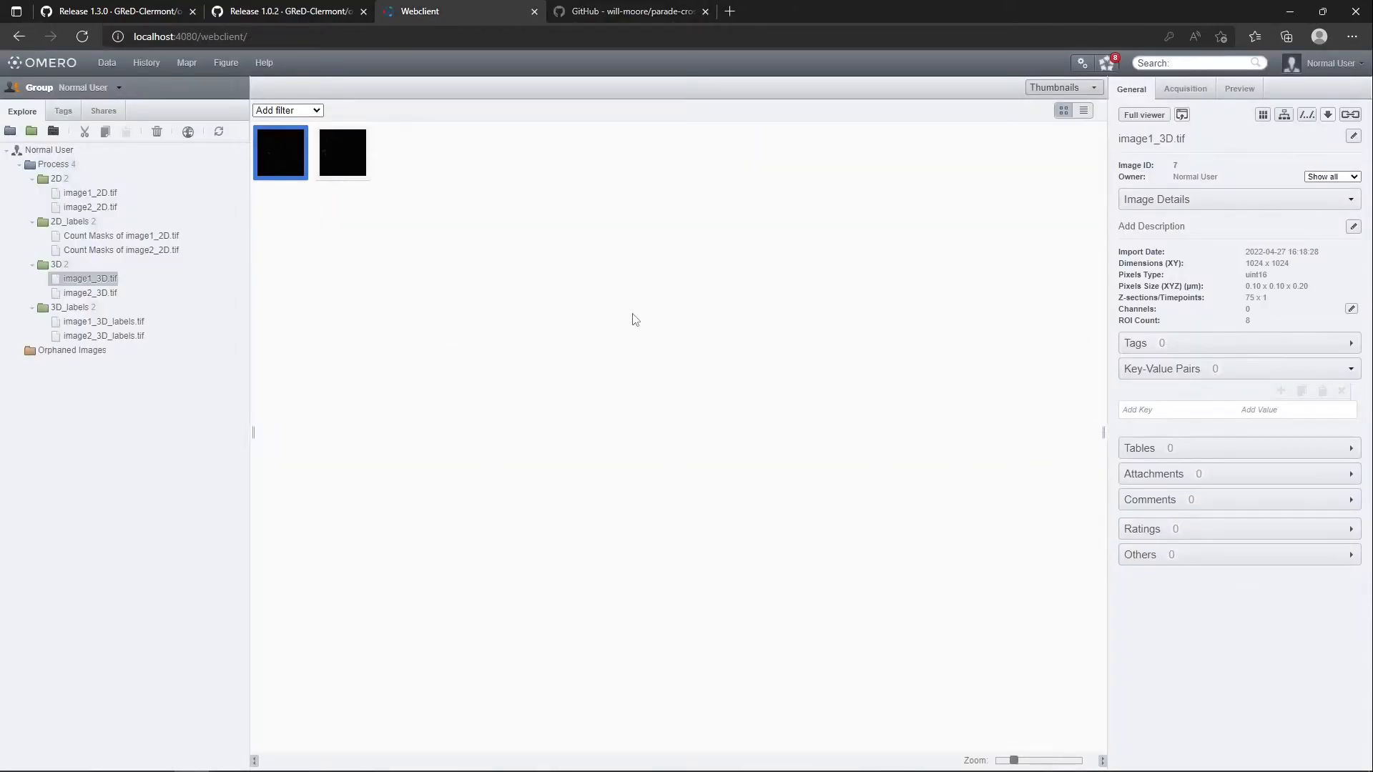
# Switch to the OMERO Batch Plugin and set the 3D-segmentation-rois.ijm arguments to Gaussian XY 5 and Gaussian Z 1
pyautogui.hotkey('alt', 'Tab')
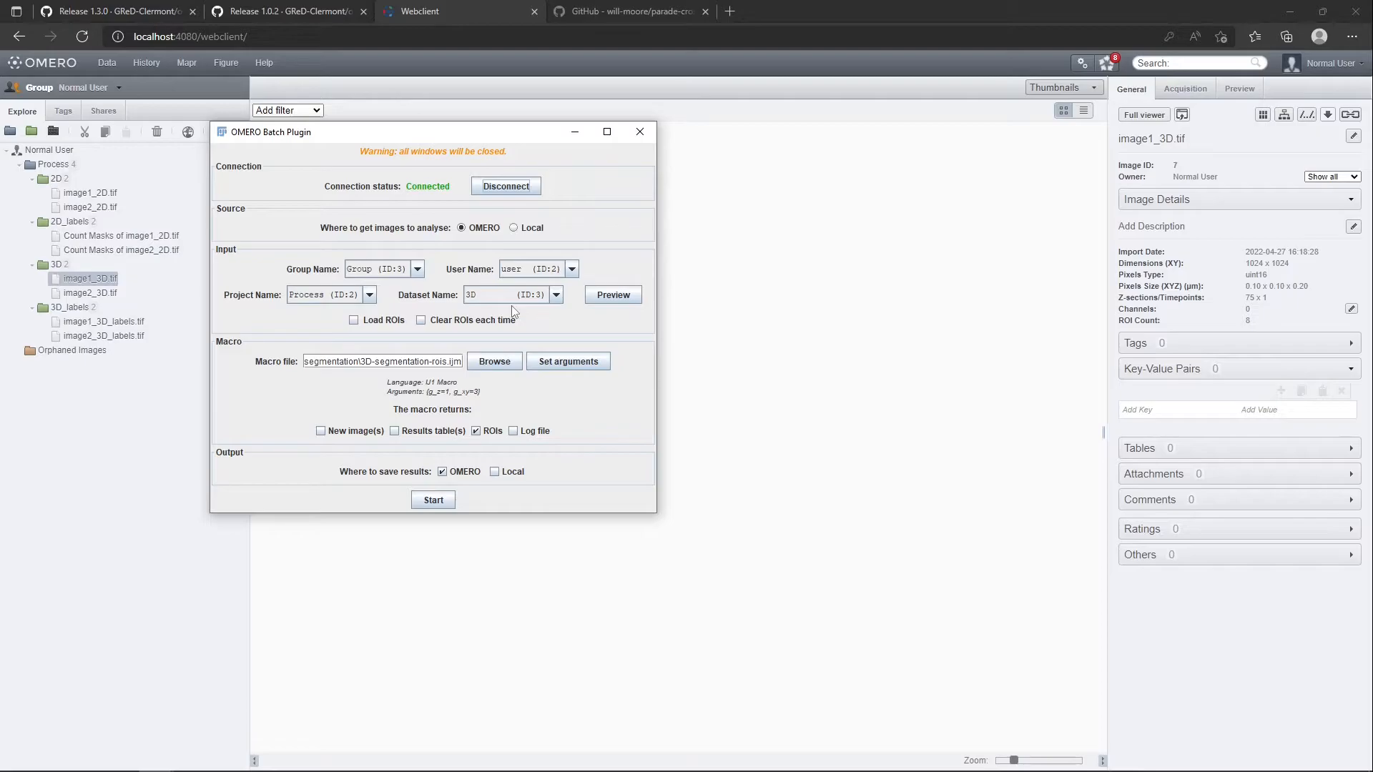
pyautogui.click(550, 367)
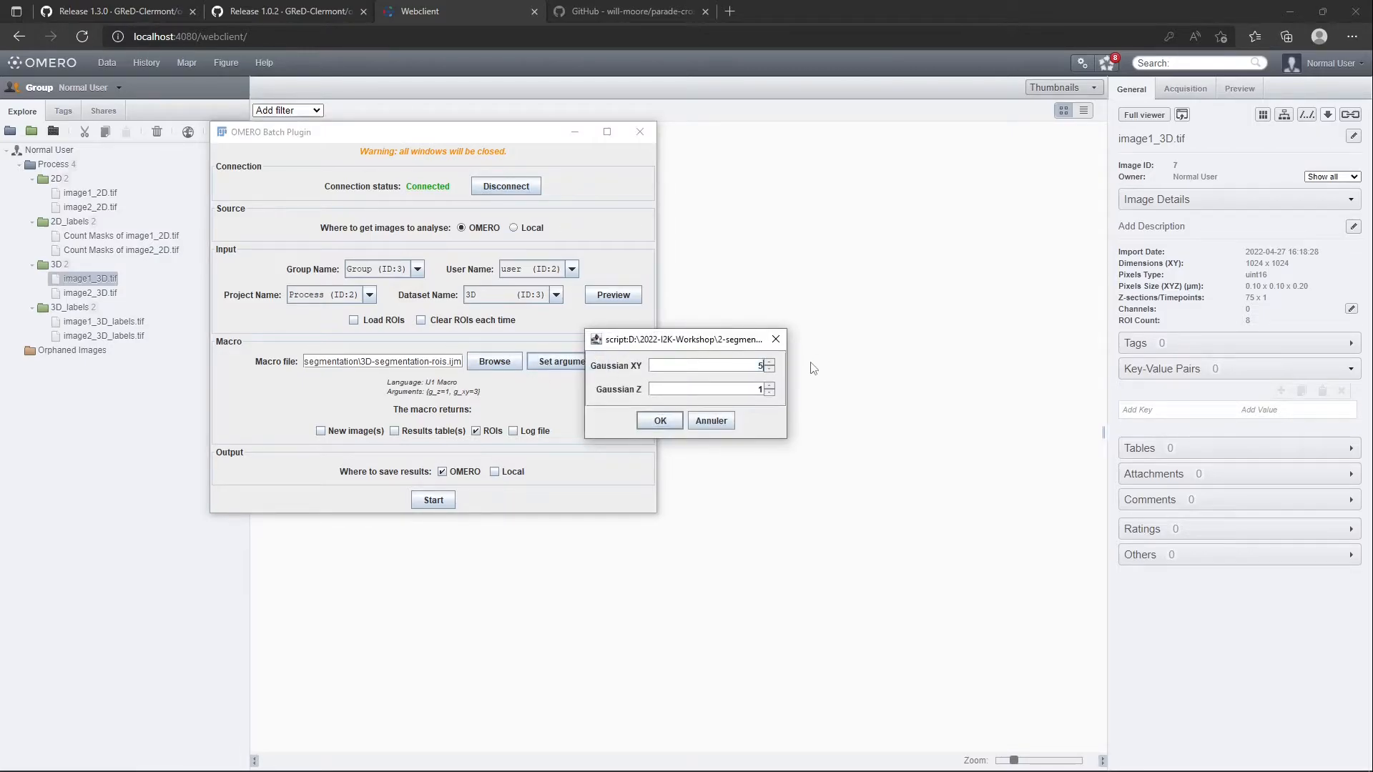
pyautogui.click(660, 421)
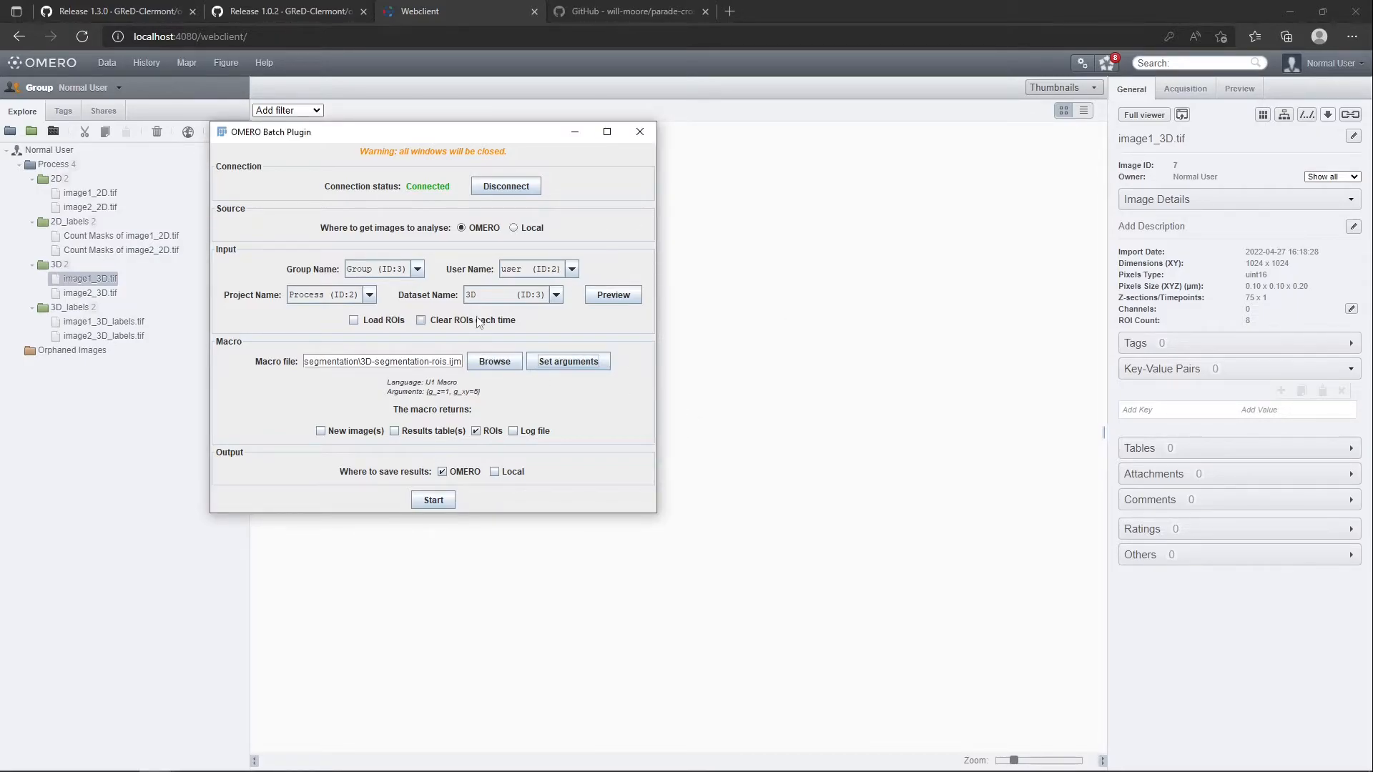
# Enable clearing ROIs each time and select the 2D dataset as input
pyautogui.click(444, 321)
pyautogui.click(507, 297)
pyautogui.click(495, 312)
pyautogui.click(503, 293)
pyautogui.click(502, 296)
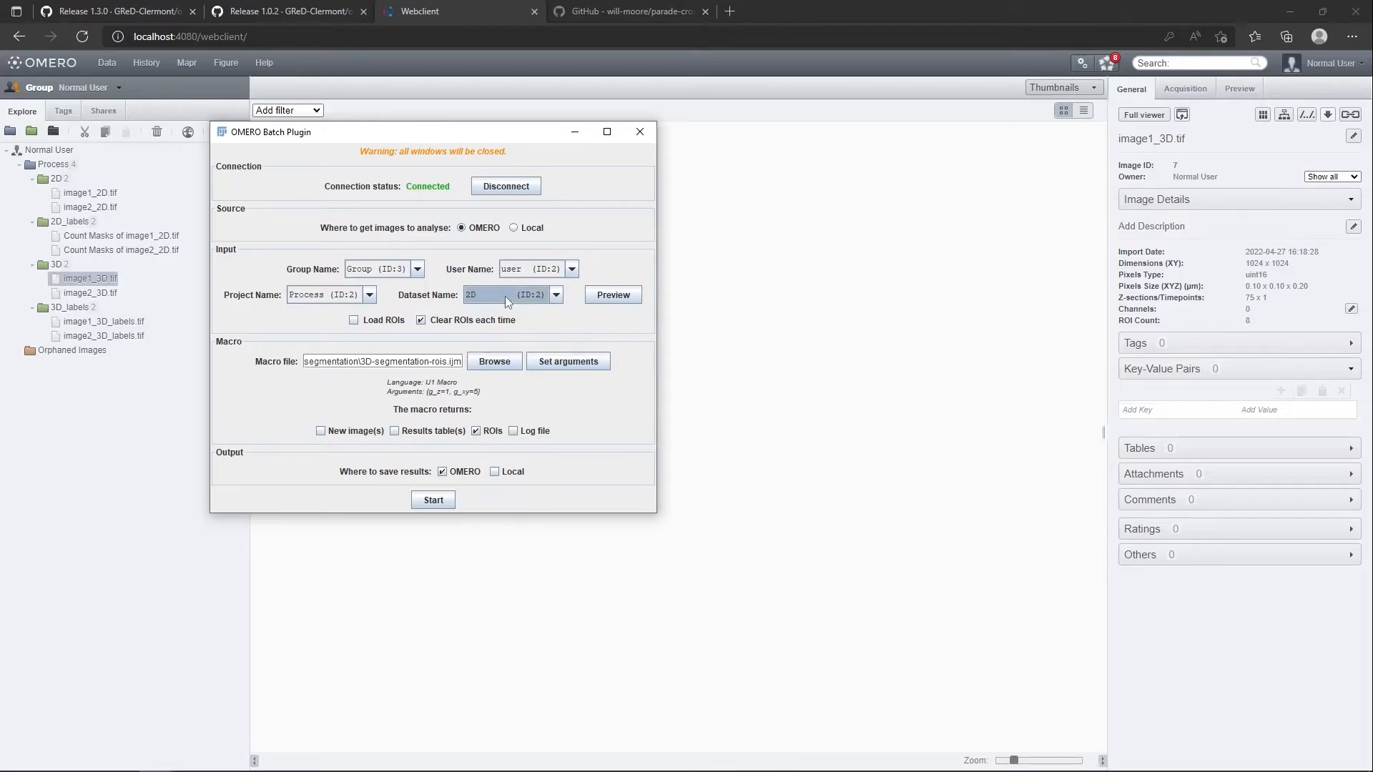
# Load the 2D-segmentation-rois.ijm macro, run the batch on the 2D dataset and dismiss the completion dialog
pyautogui.click(494, 361)
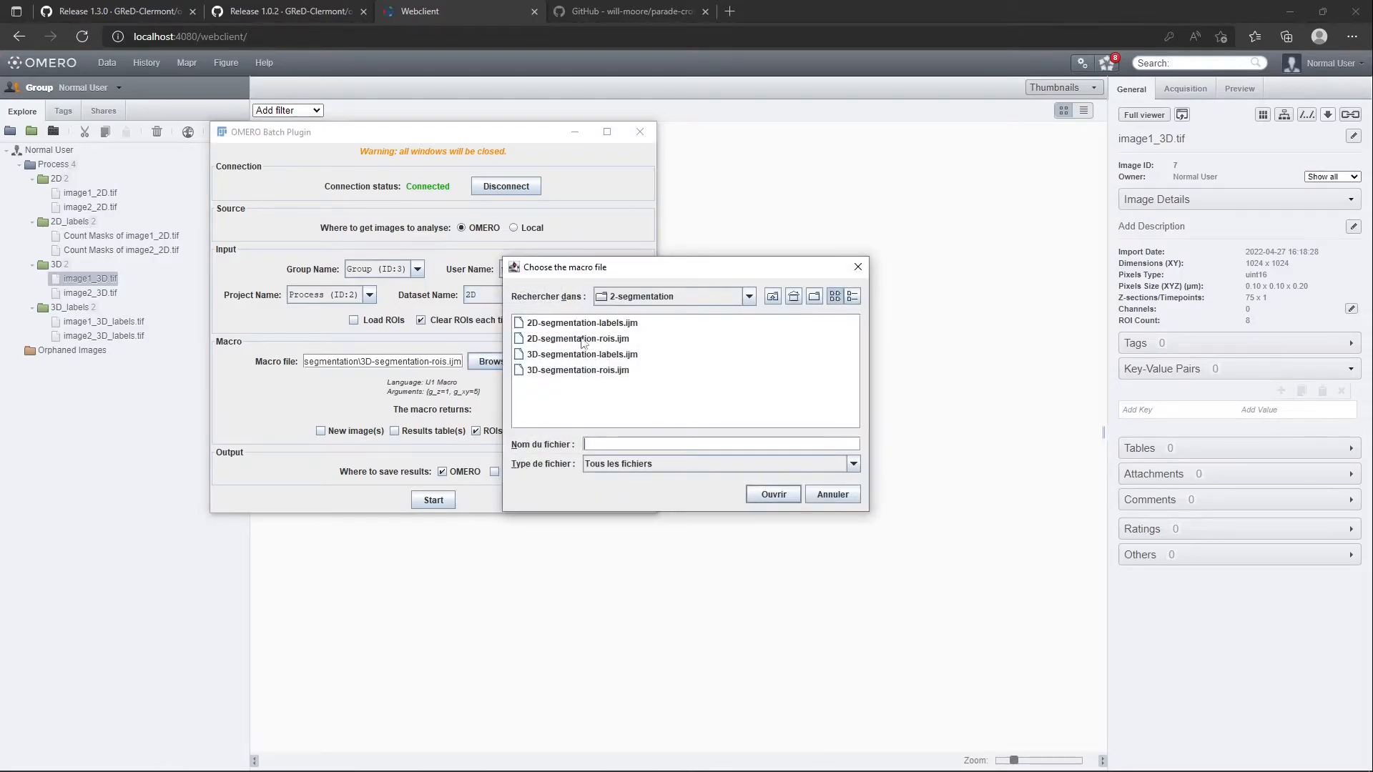
pyautogui.doubleClick(564, 339)
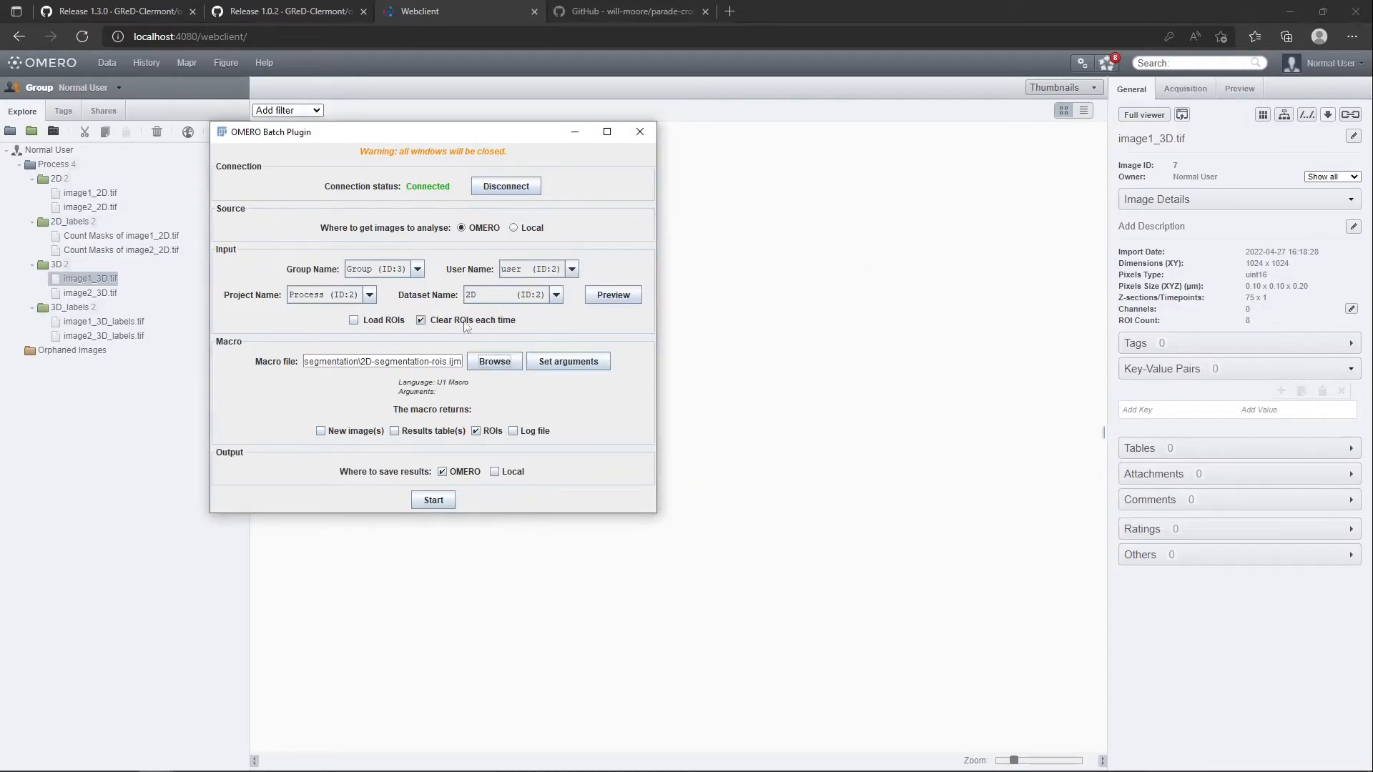
pyautogui.click(446, 502)
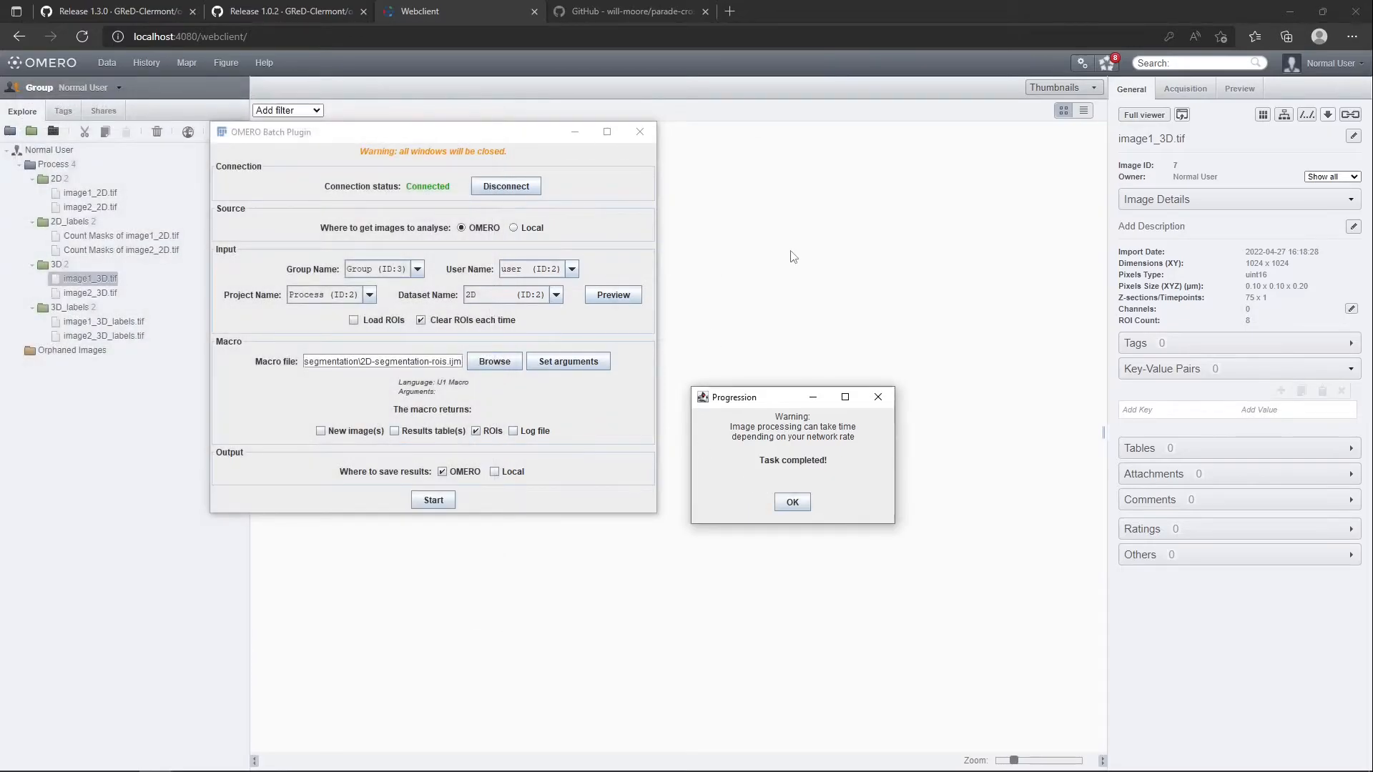
pyautogui.click(792, 502)
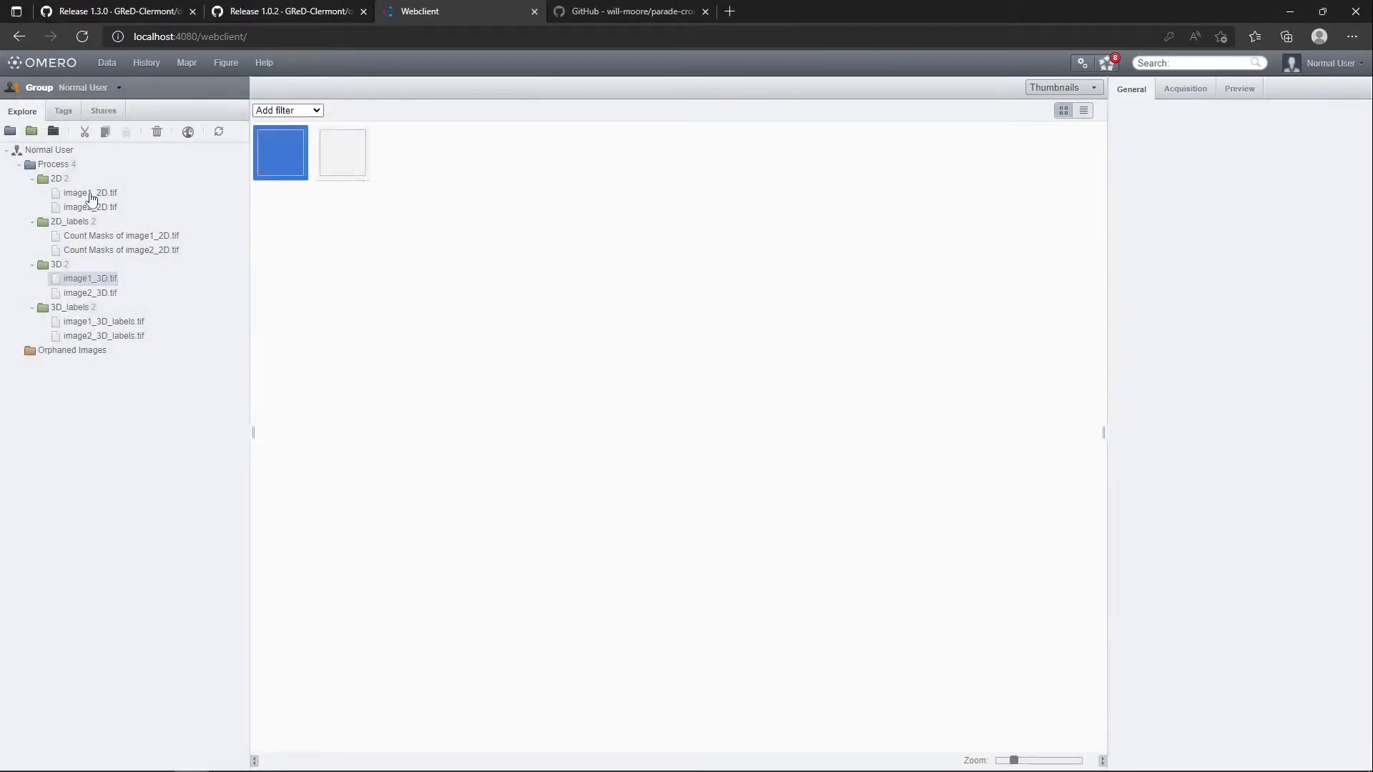
# Open image1_2D.tif from the 2D dataset in the OMERO image viewer and examine its ROI list
pyautogui.click(91, 195)
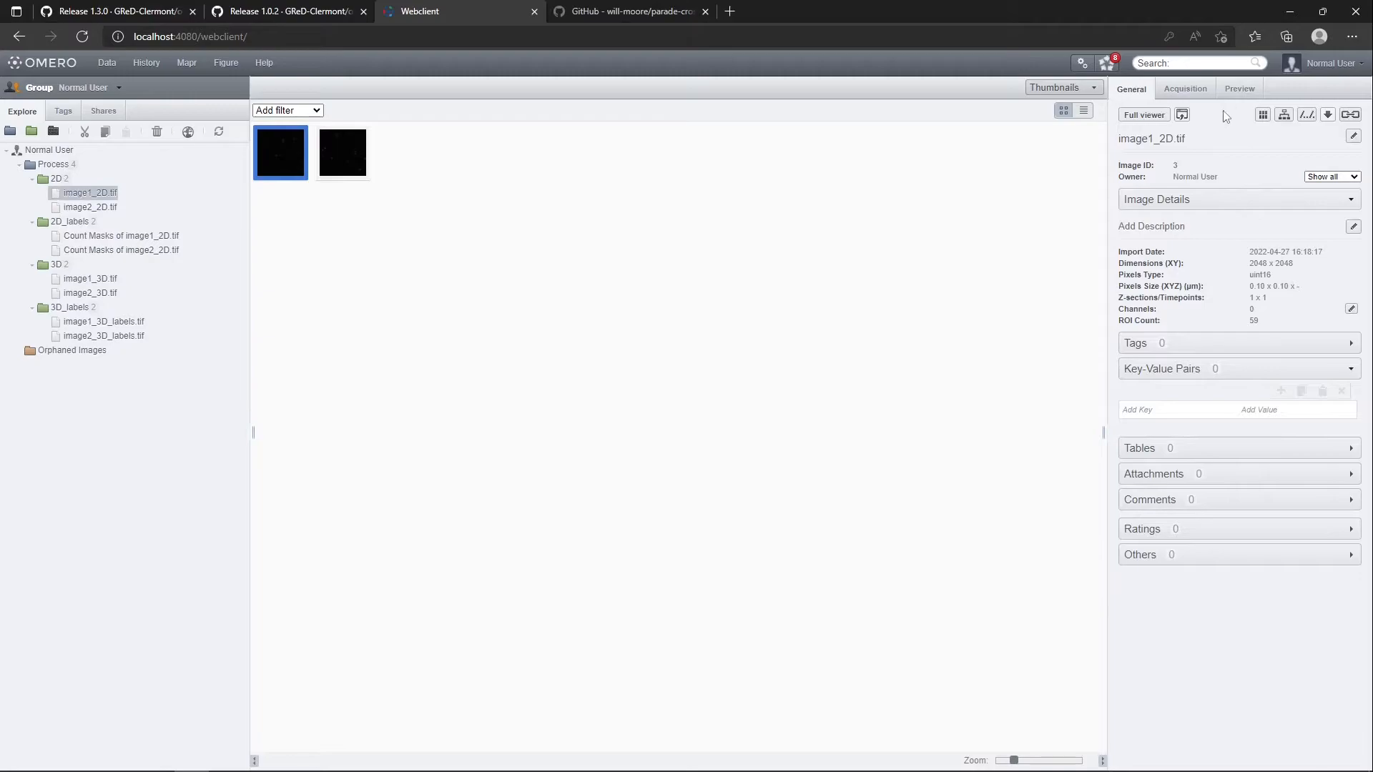
pyautogui.doubleClick(270, 162)
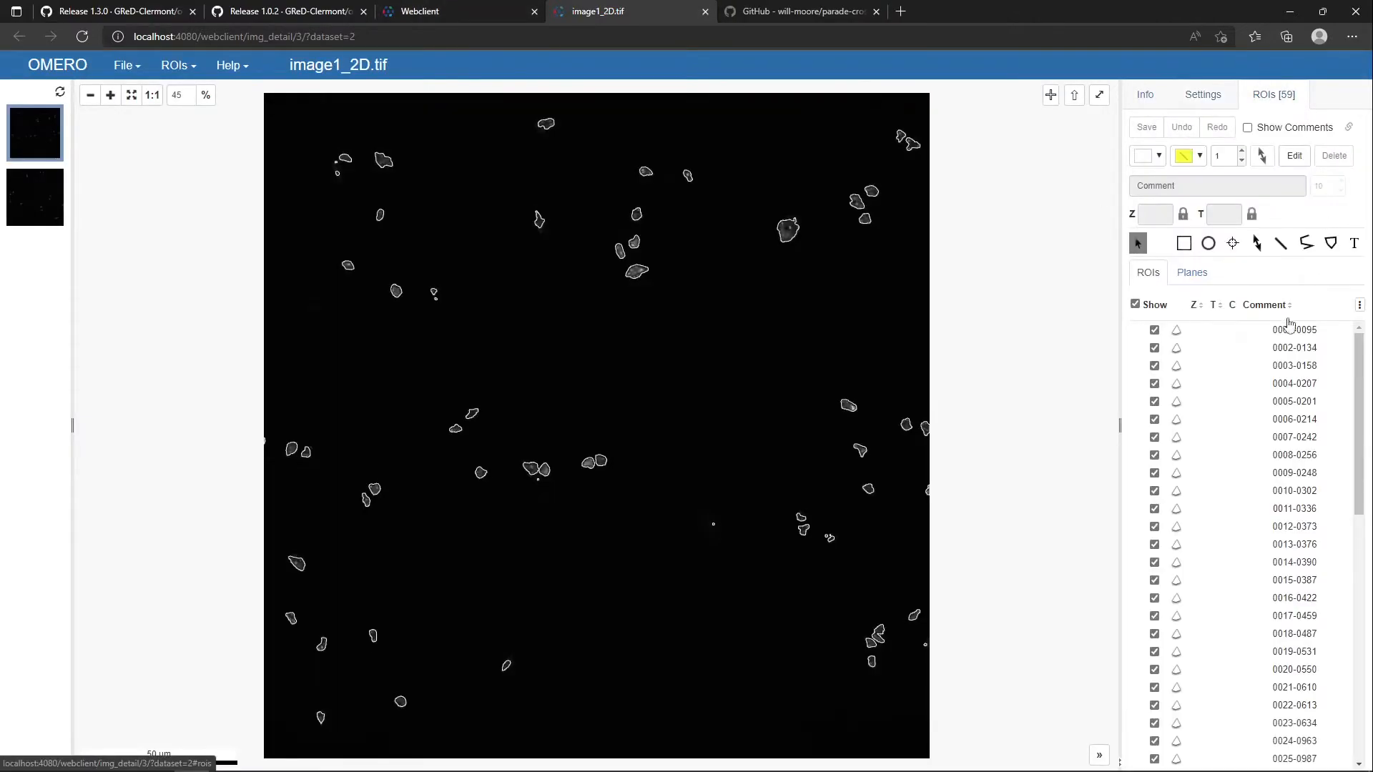
pyautogui.scroll(-6, 1285, 476)
pyautogui.scroll(6, 1248, 366)
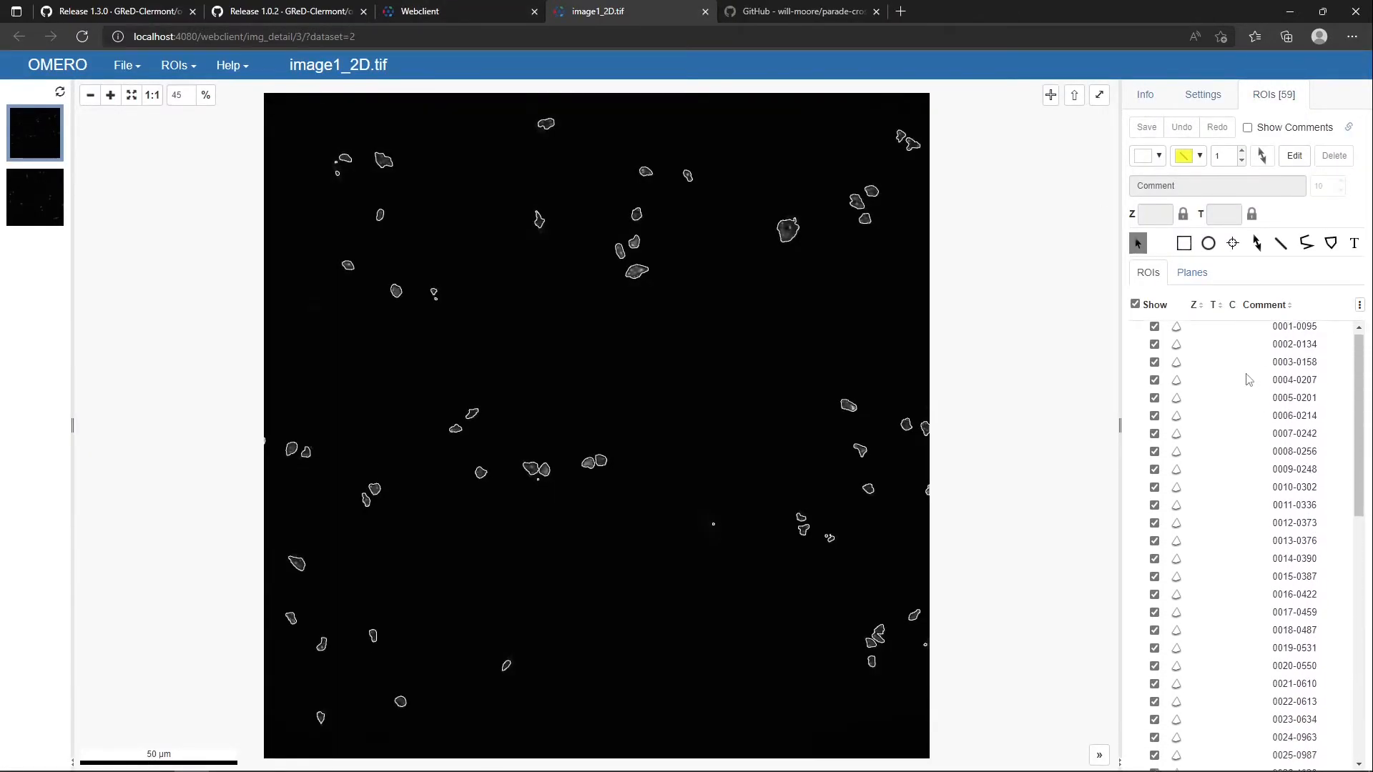
# Examine the rest of image1_2D.tif's ROI list and its image information, and close the image viewer
pyautogui.scroll(-9, 1258, 378)
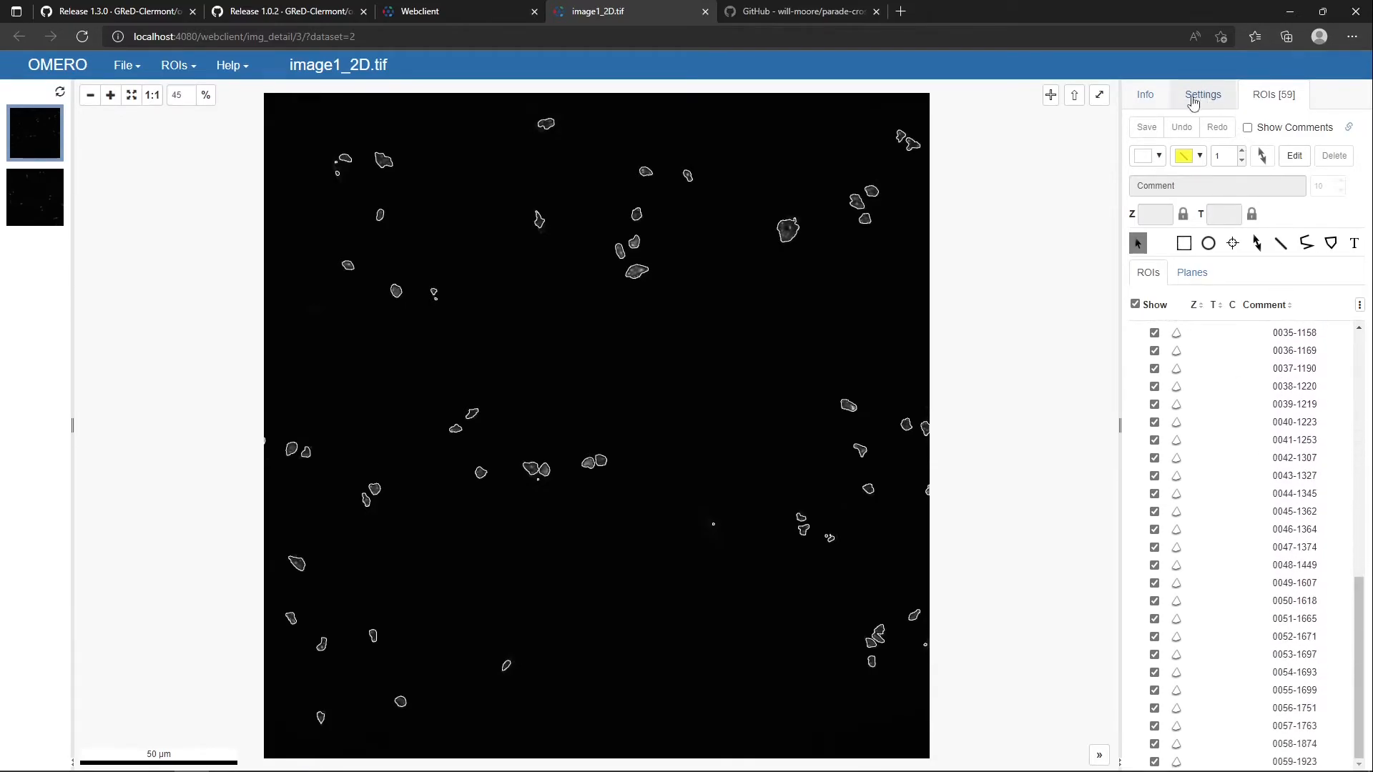
pyautogui.click(1148, 98)
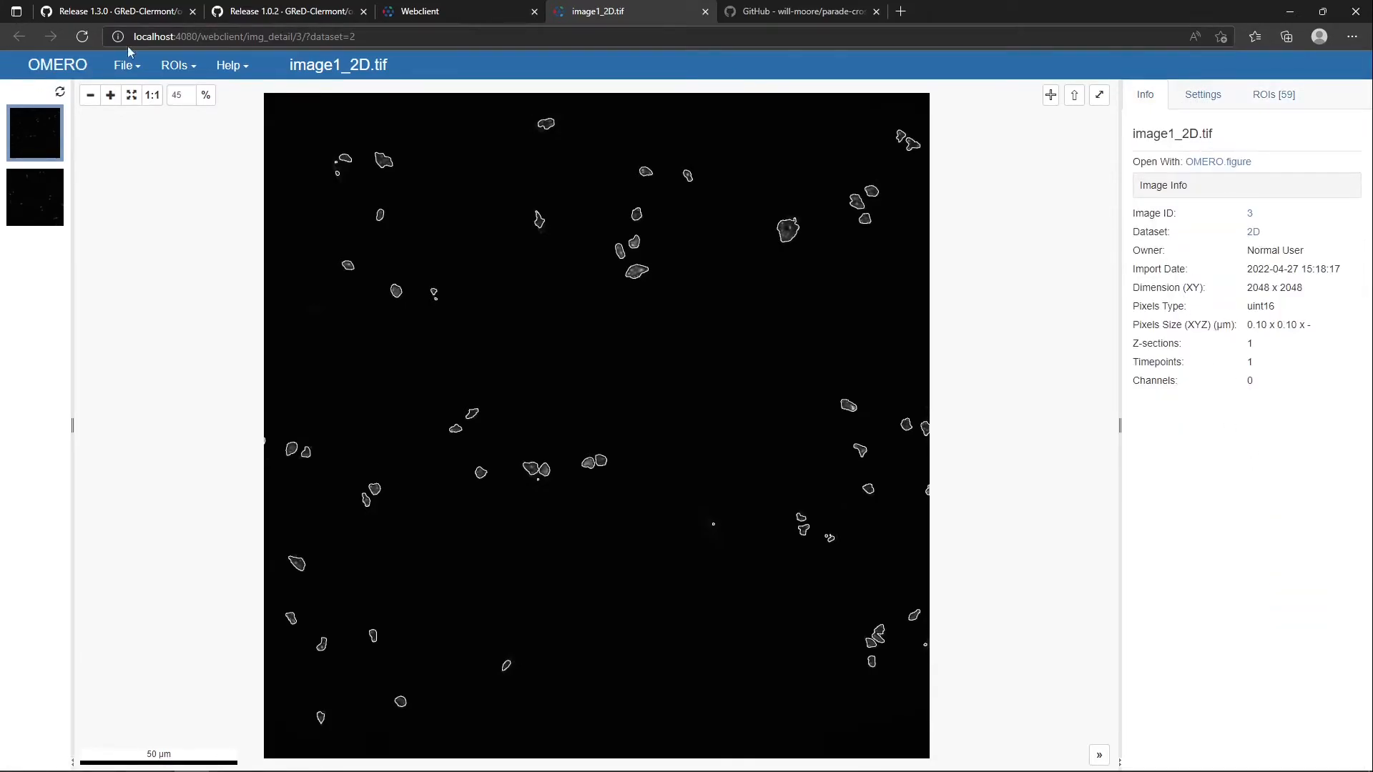
pyautogui.click(704, 11)
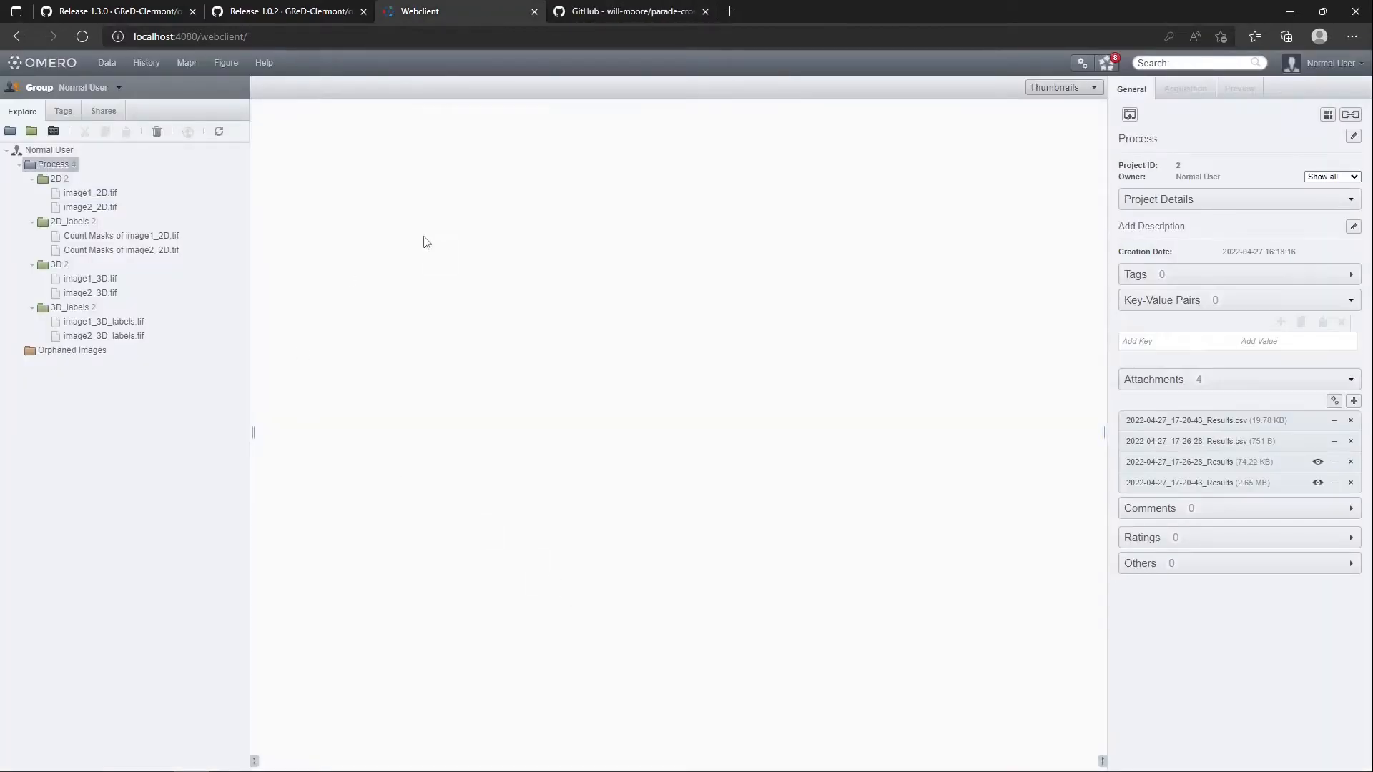
# Switch to the OMERO Batch Plugin and use the local folder D:\2022-I2K-Workshop\1-images\2D as the image source
pyautogui.hotkey('alt', 'Tab')
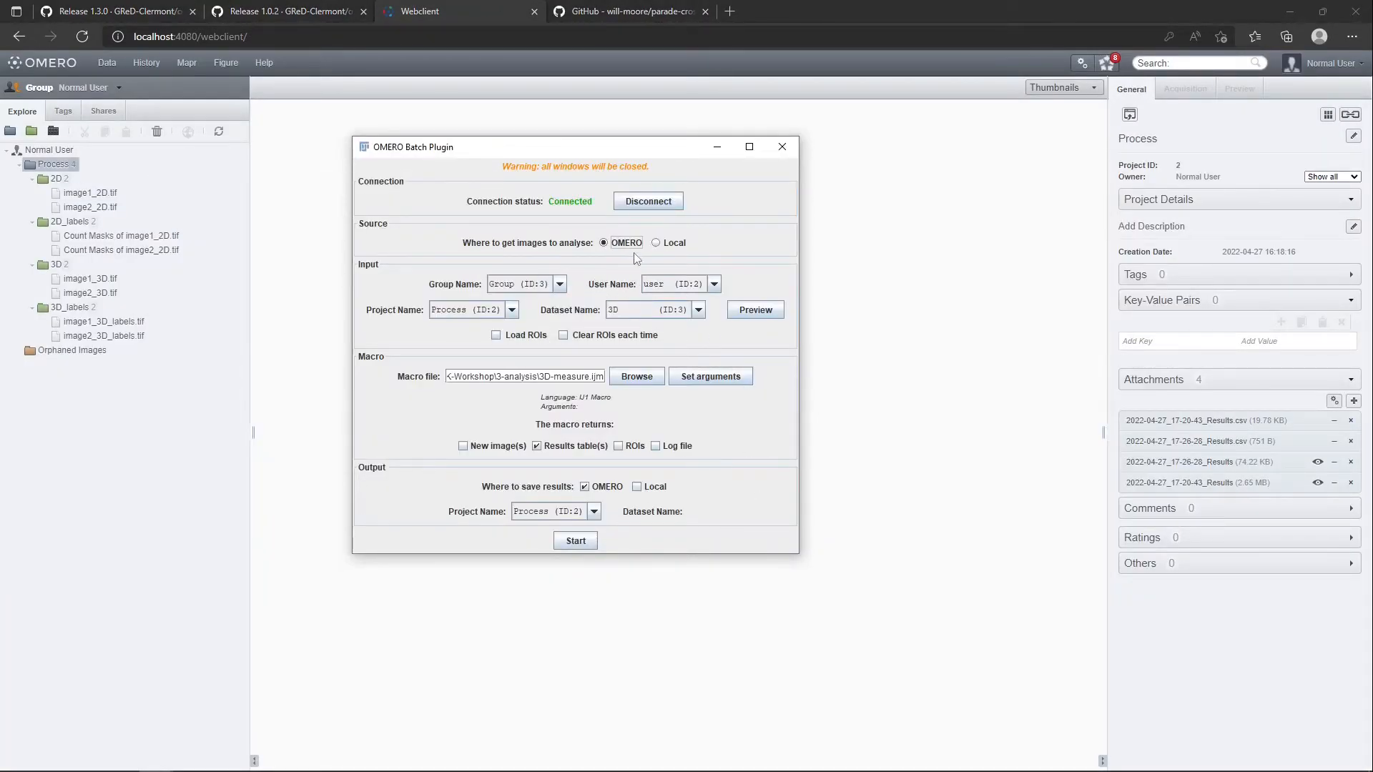
pyautogui.click(673, 247)
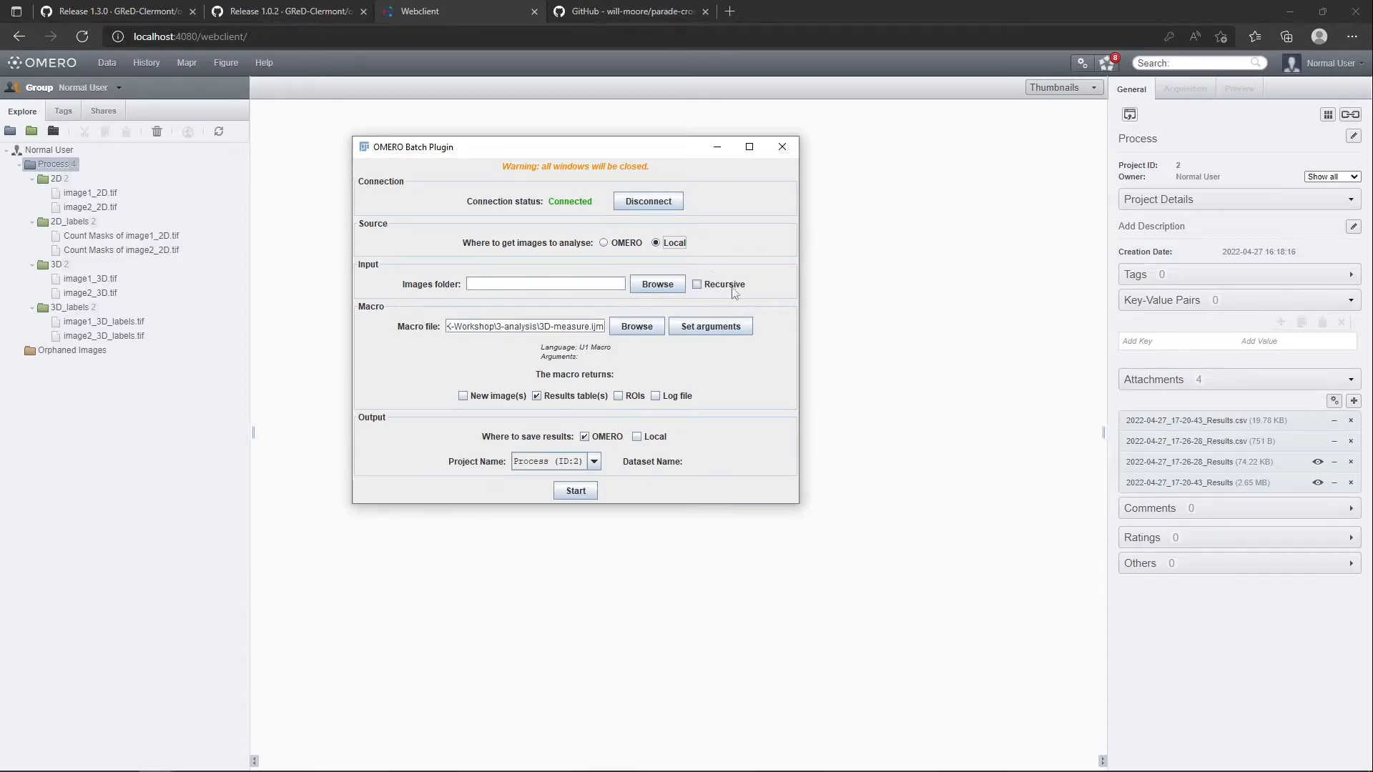
pyautogui.click(659, 289)
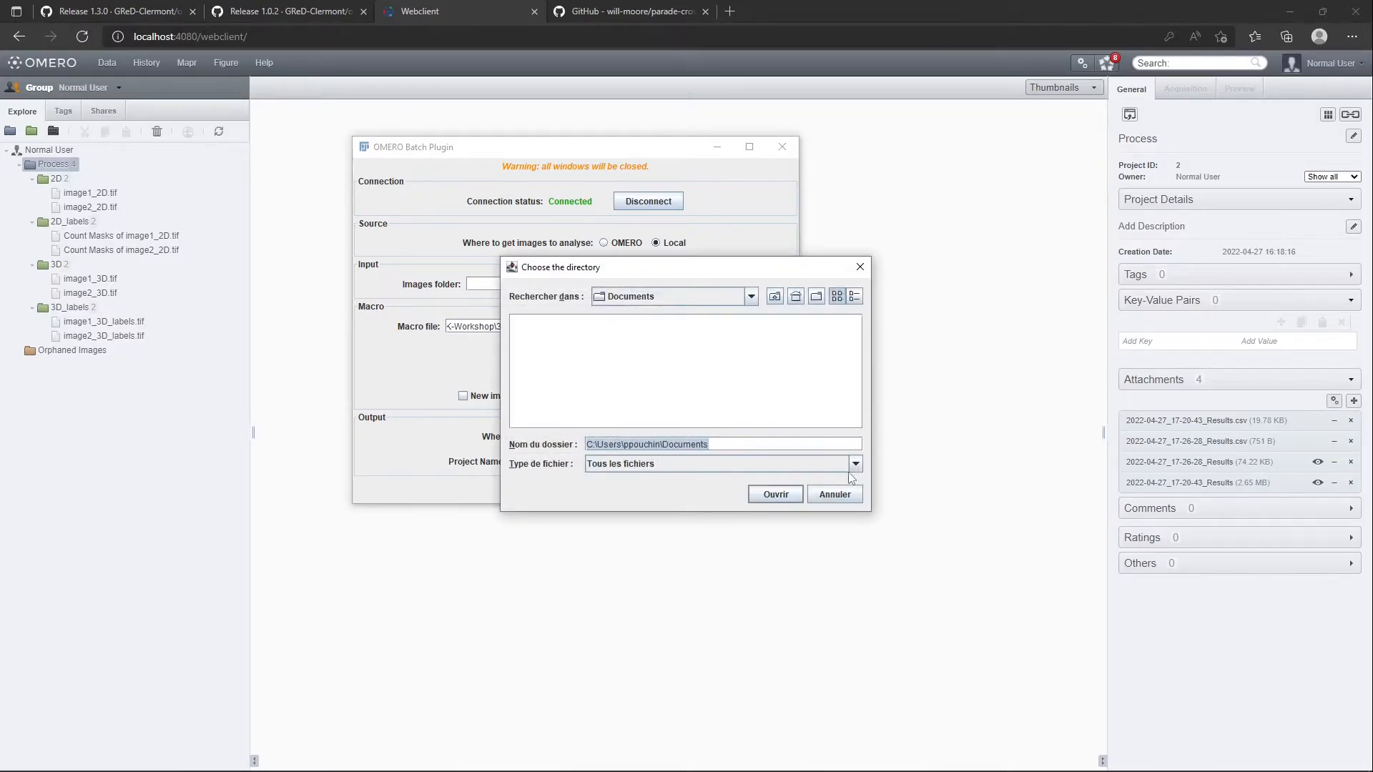
pyautogui.click(775, 494)
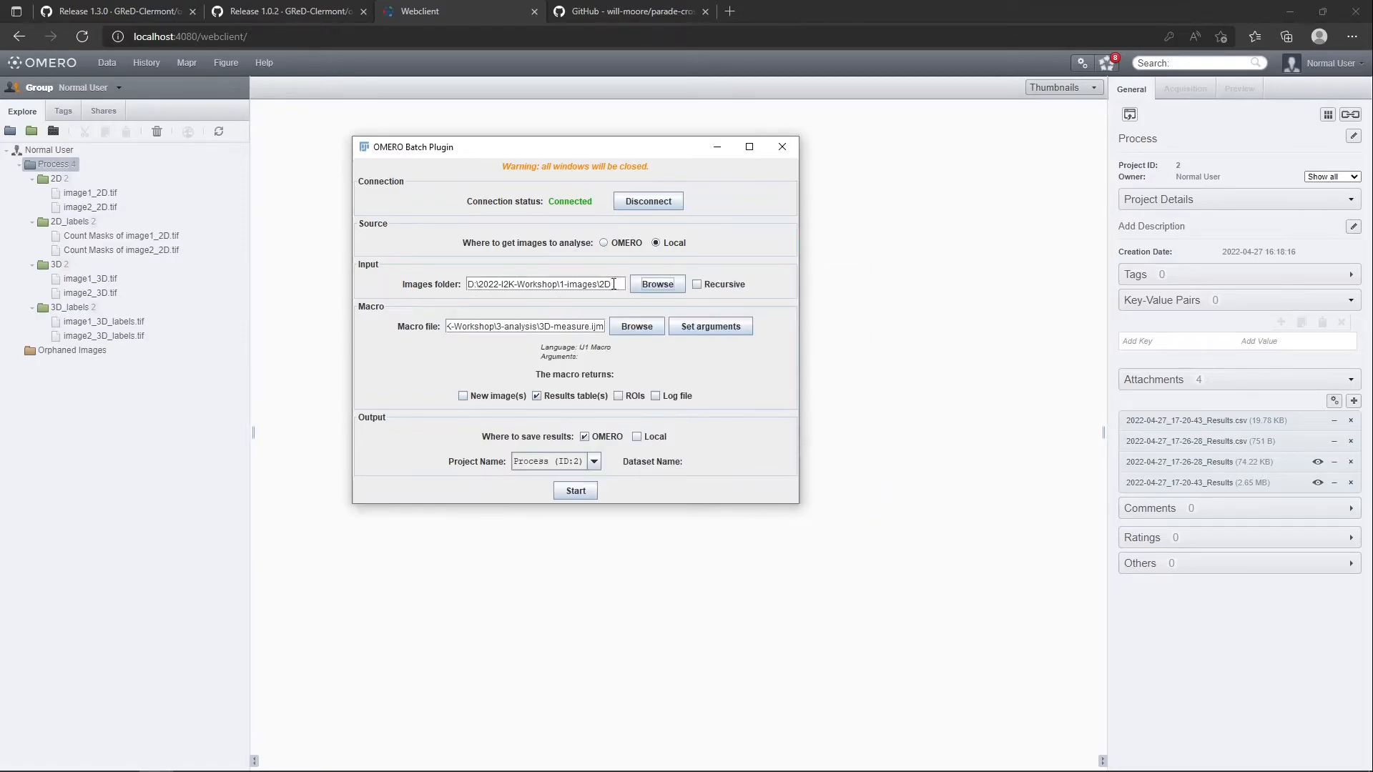
# Load the 2D-segmentation-labels.ijm macro from 2-segmentation and have it return new images instead of results tables
pyautogui.click(637, 326)
pyautogui.click(772, 296)
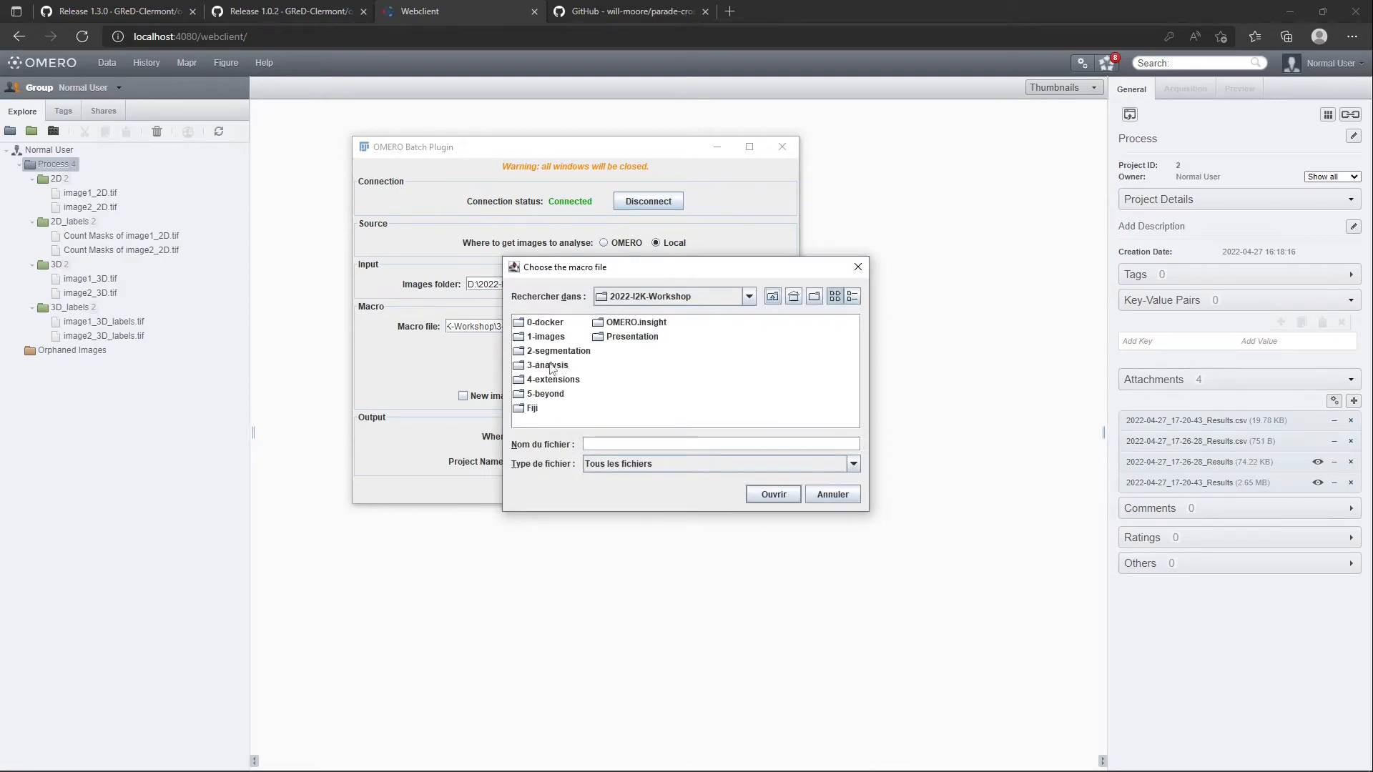
pyautogui.doubleClick(567, 354)
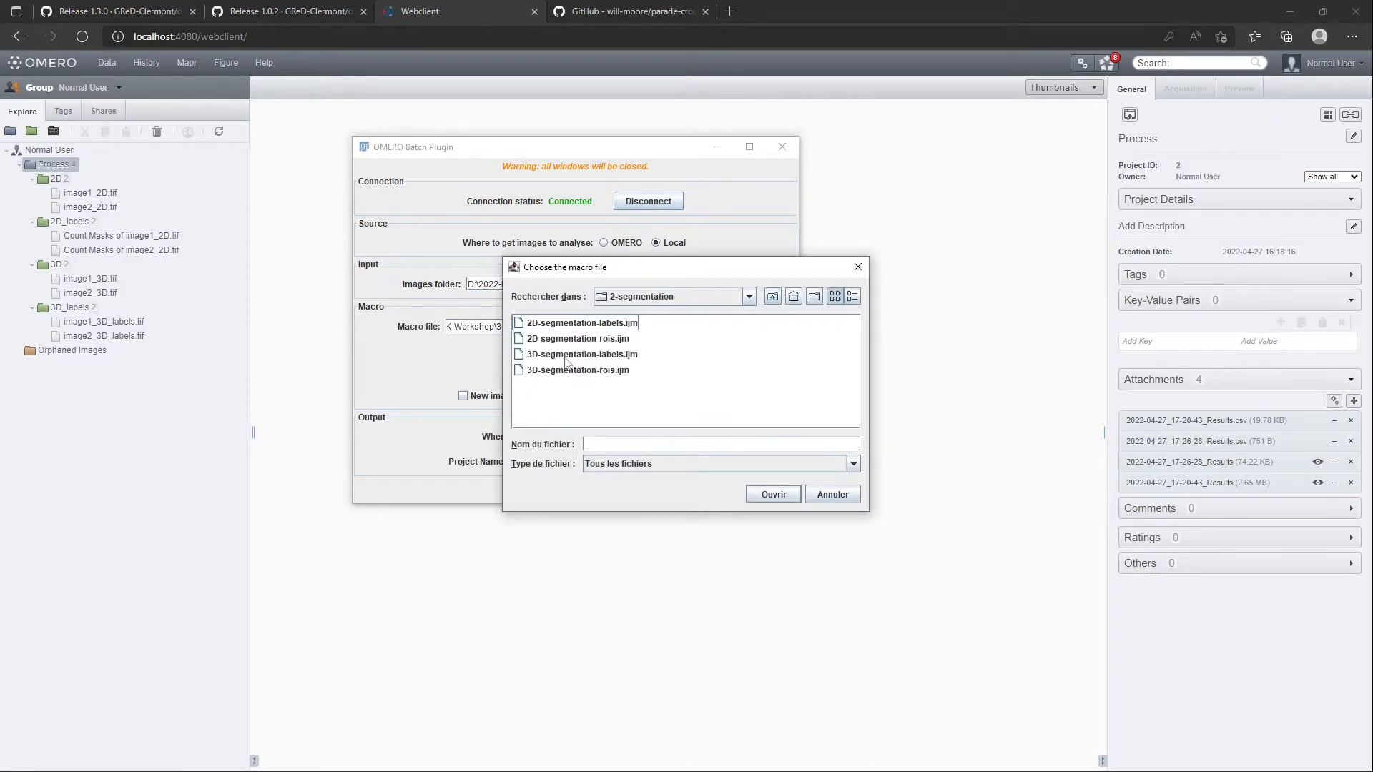
pyautogui.doubleClick(599, 326)
pyautogui.click(563, 399)
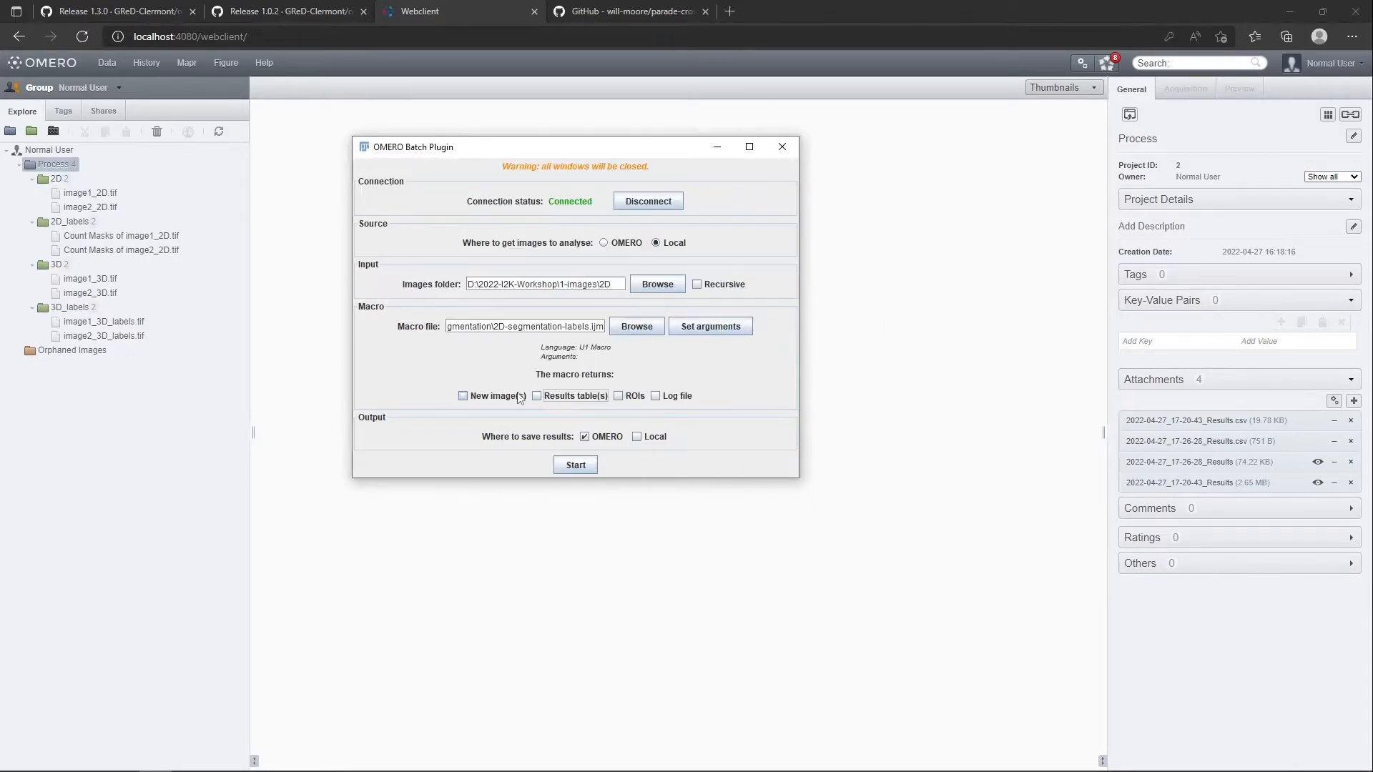
pyautogui.click(511, 397)
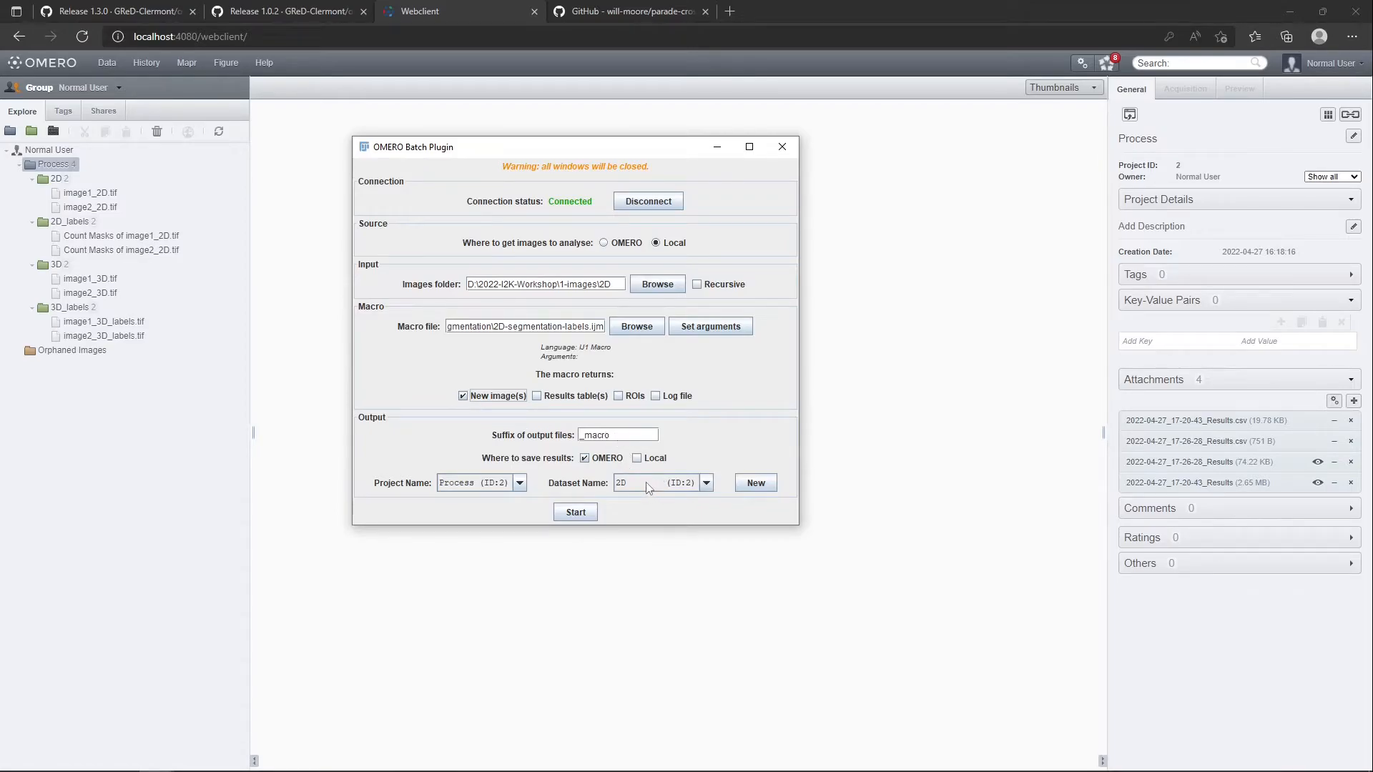
# Save results only locally, set the output folder to D:\2022-I2K-Workshop\1-images\2D_output, and try to start the batch
pyautogui.doubleClick(629, 430)
pyautogui.click(637, 457)
pyautogui.click(585, 457)
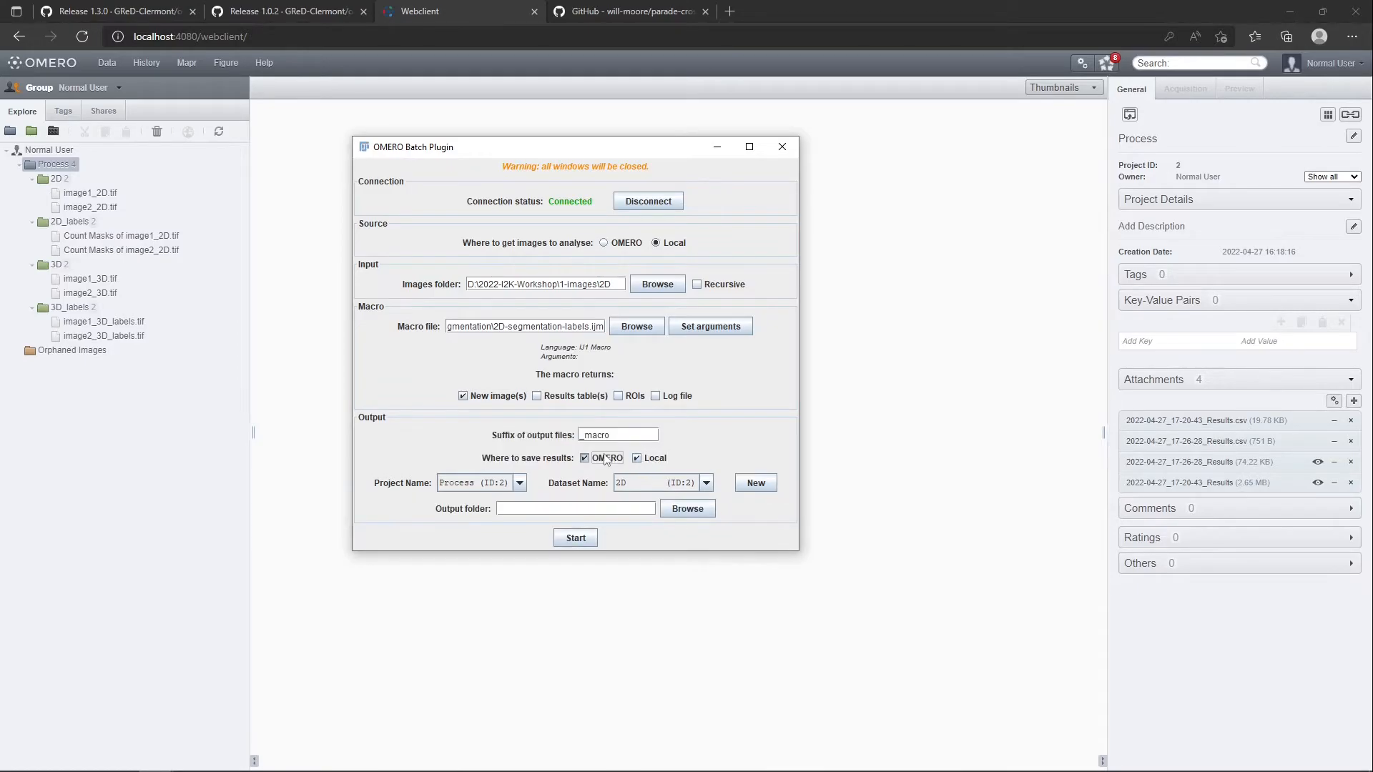
pyautogui.click(626, 482)
pyautogui.write('D:\\2022-I2K-Workshop\\1-images\\2D')
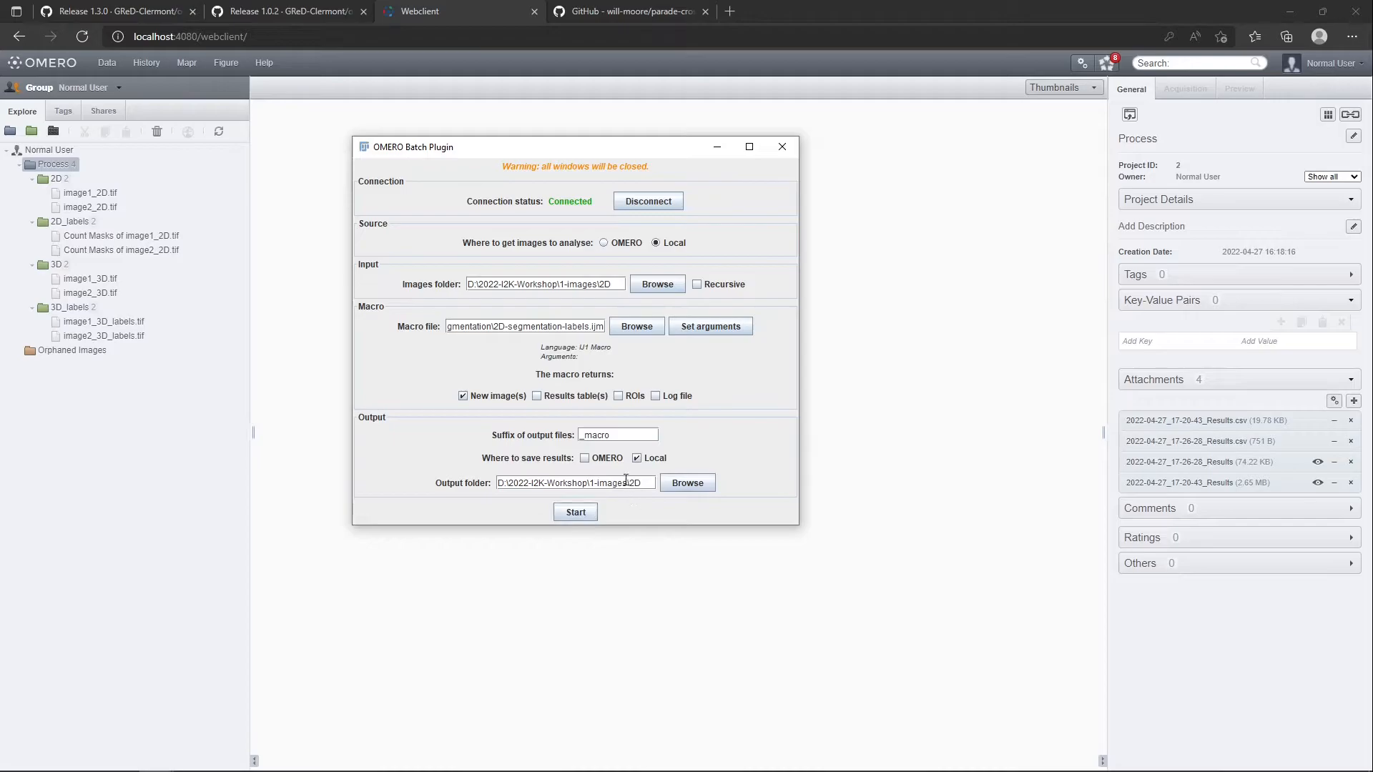
pyautogui.write('_output')
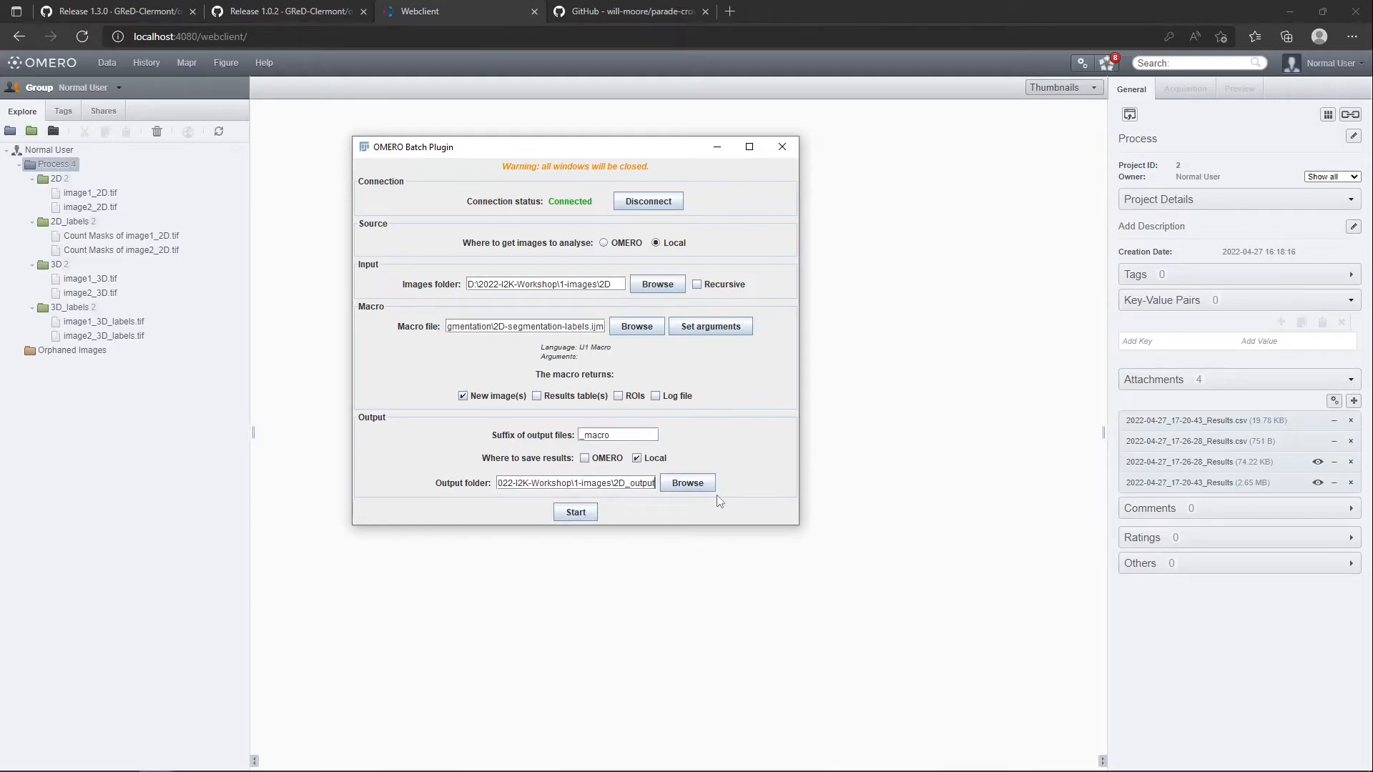
pyautogui.click(568, 513)
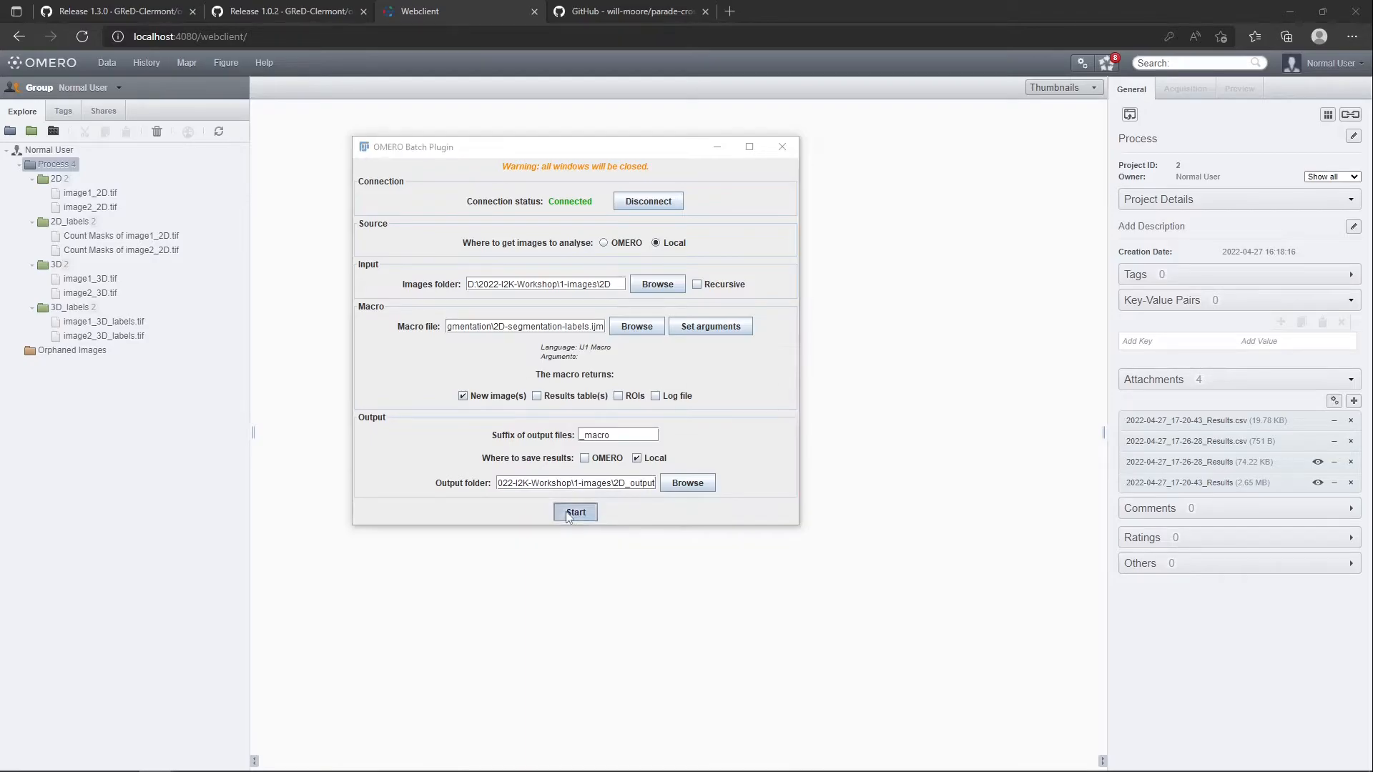
pyautogui.click(680, 408)
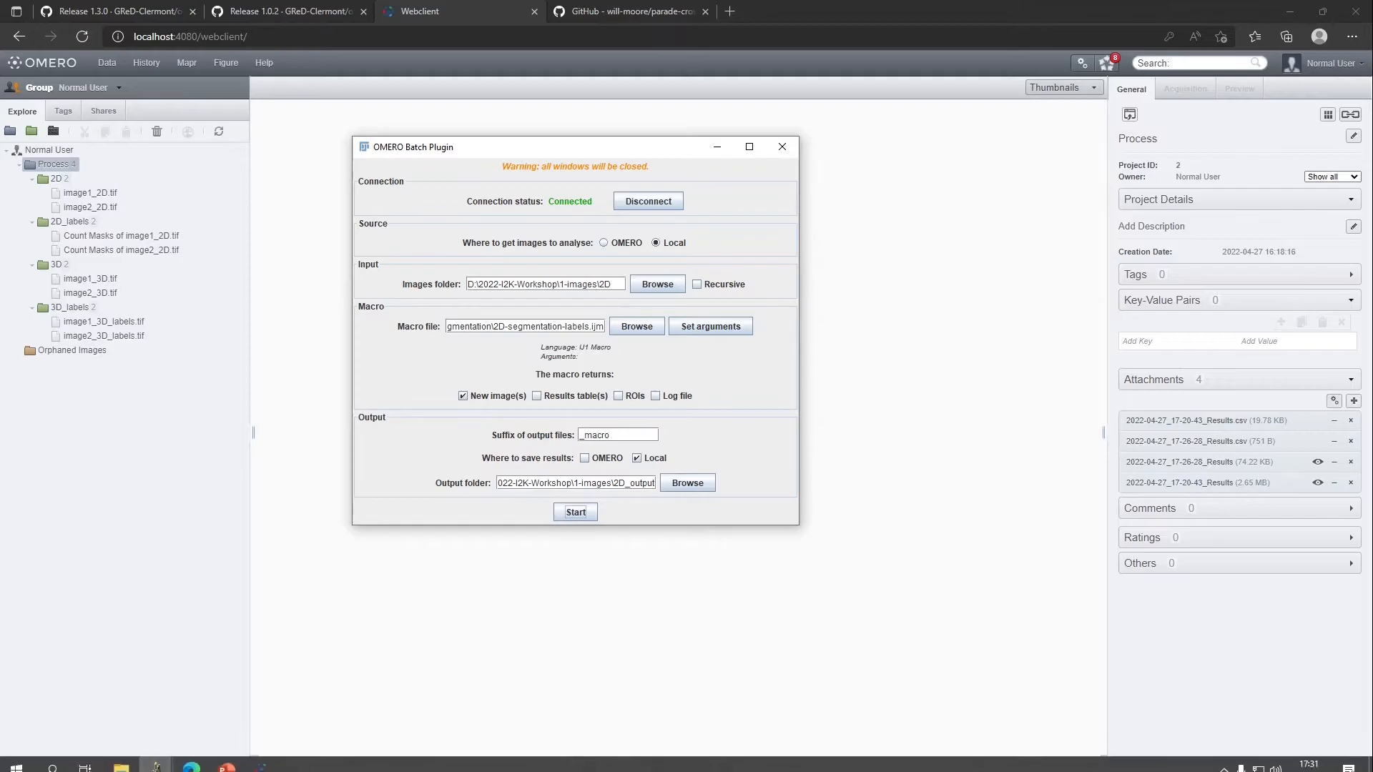
# Switch to File Explorer and create a folder named 2D_output inside 1-images
pyautogui.click(122, 760)
pyautogui.doubleClick(992, 614)
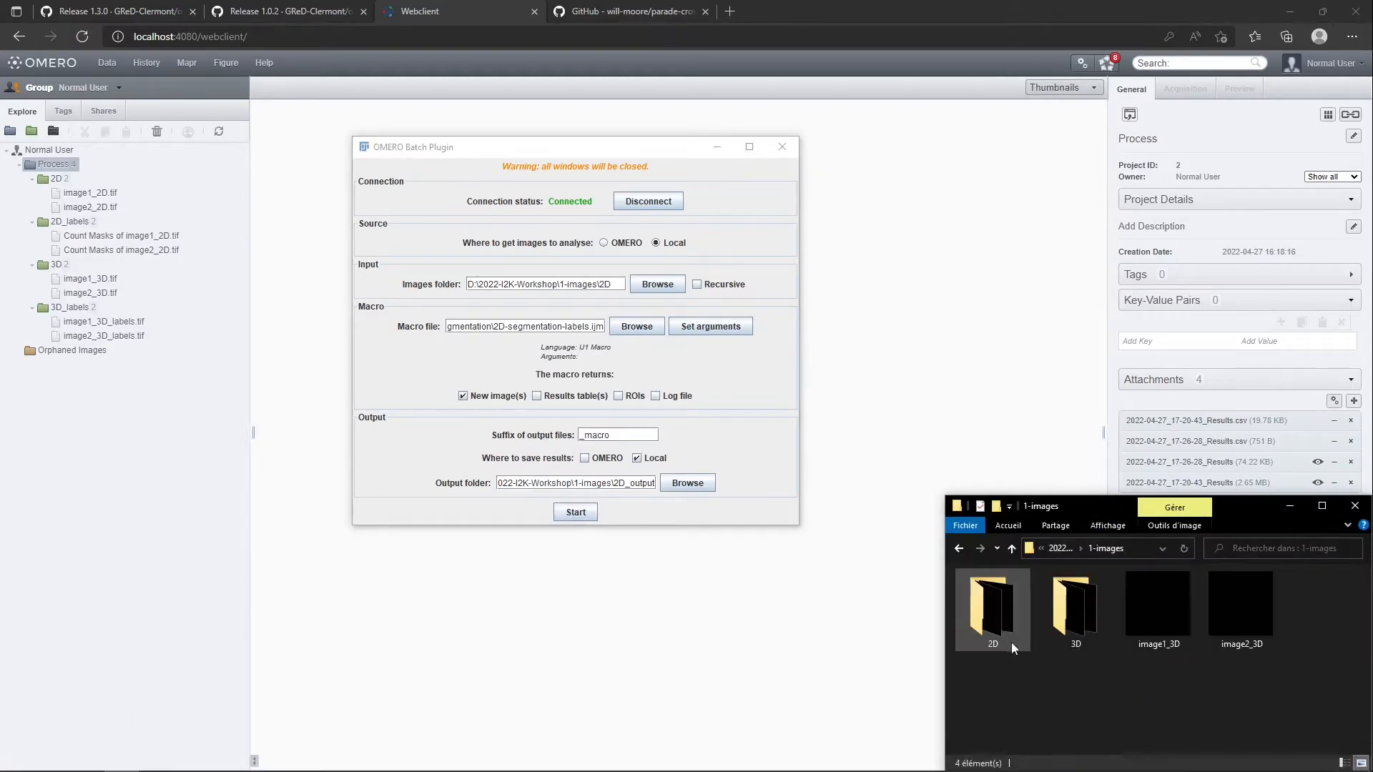
pyautogui.rightClick(1011, 672)
pyautogui.moveTo(1083, 637)
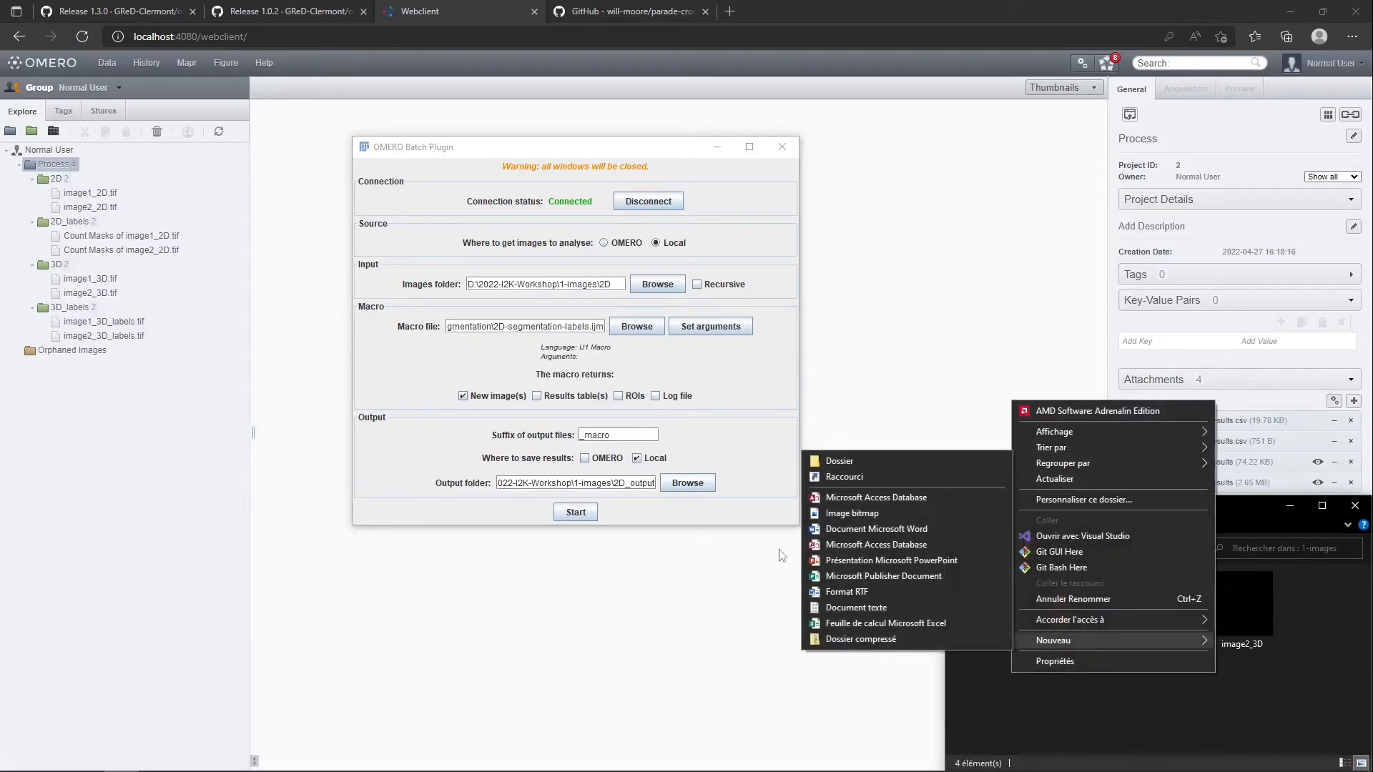
pyautogui.click(856, 461)
pyautogui.write('2D_output')
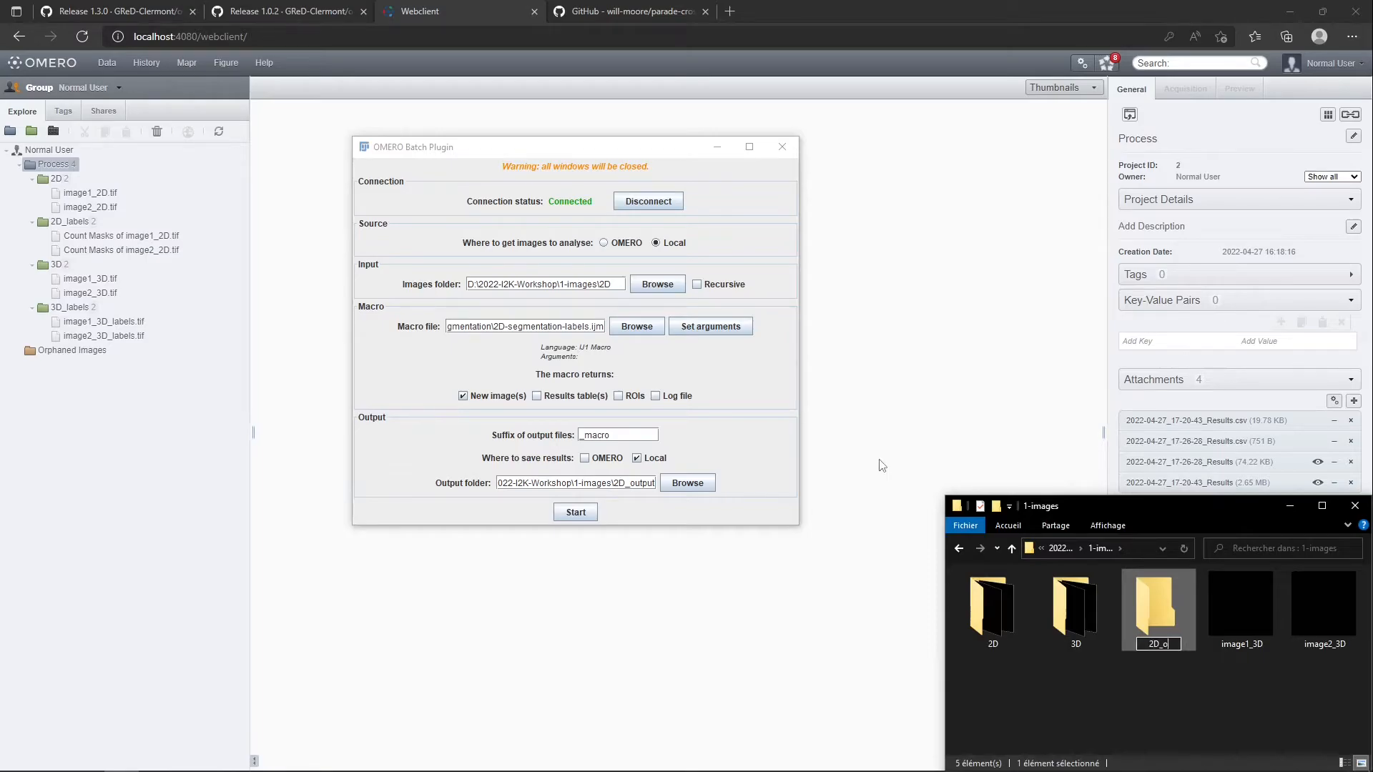
pyautogui.press('Return')
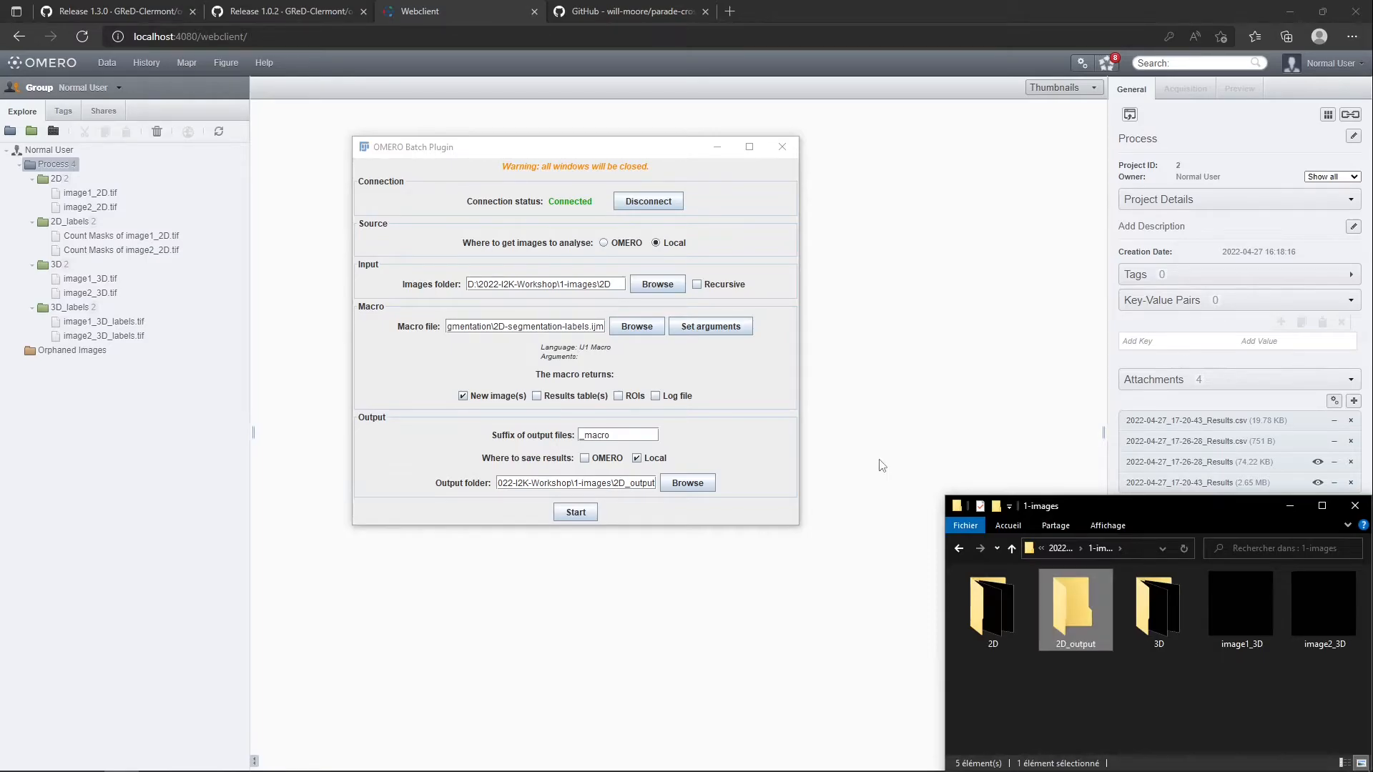
# Clear the output file suffix, run the label segmentation batch on the local 2D images and dismiss the completion dialog
pyautogui.click(579, 512)
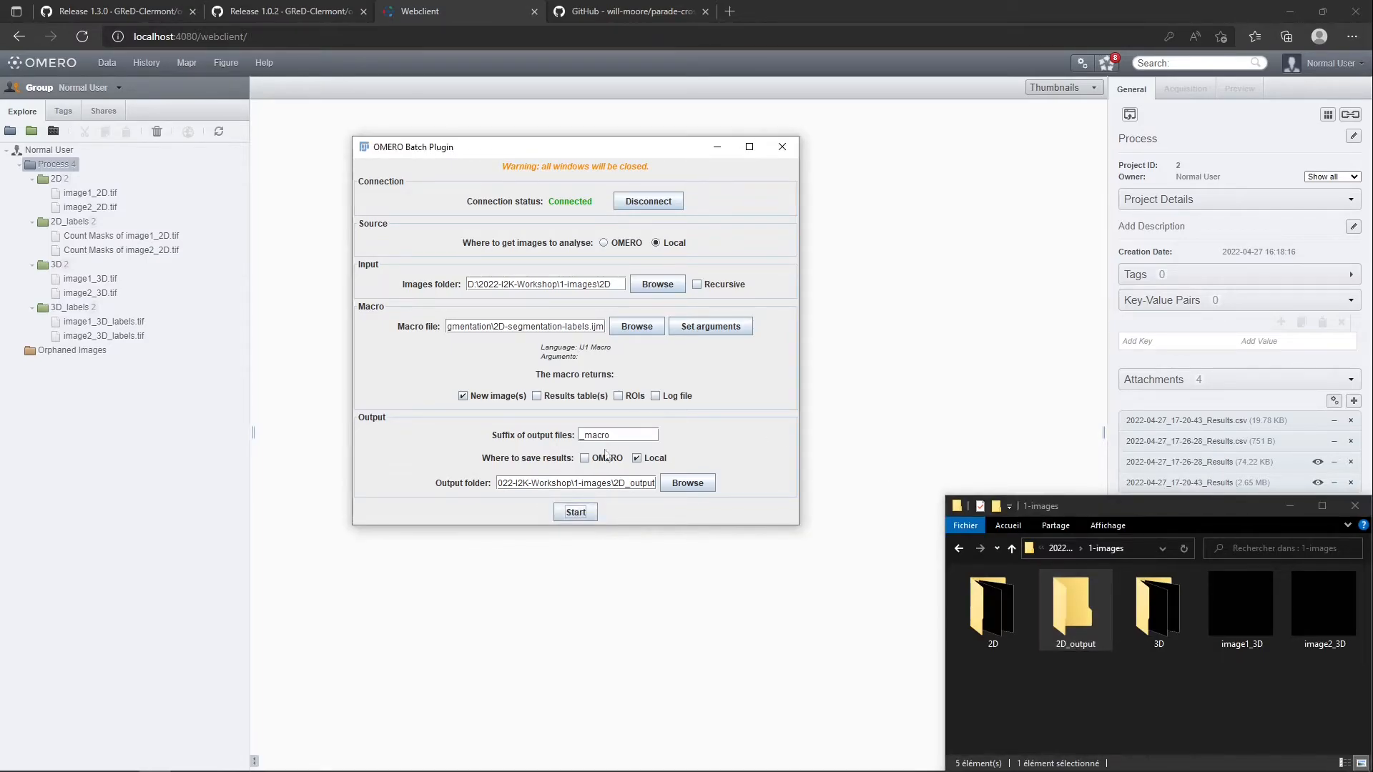
pyautogui.moveTo(610, 435); pyautogui.dragTo(587, 438)
pyautogui.press('BackSpace')
pyautogui.press('BackSpace')
pyautogui.click(575, 512)
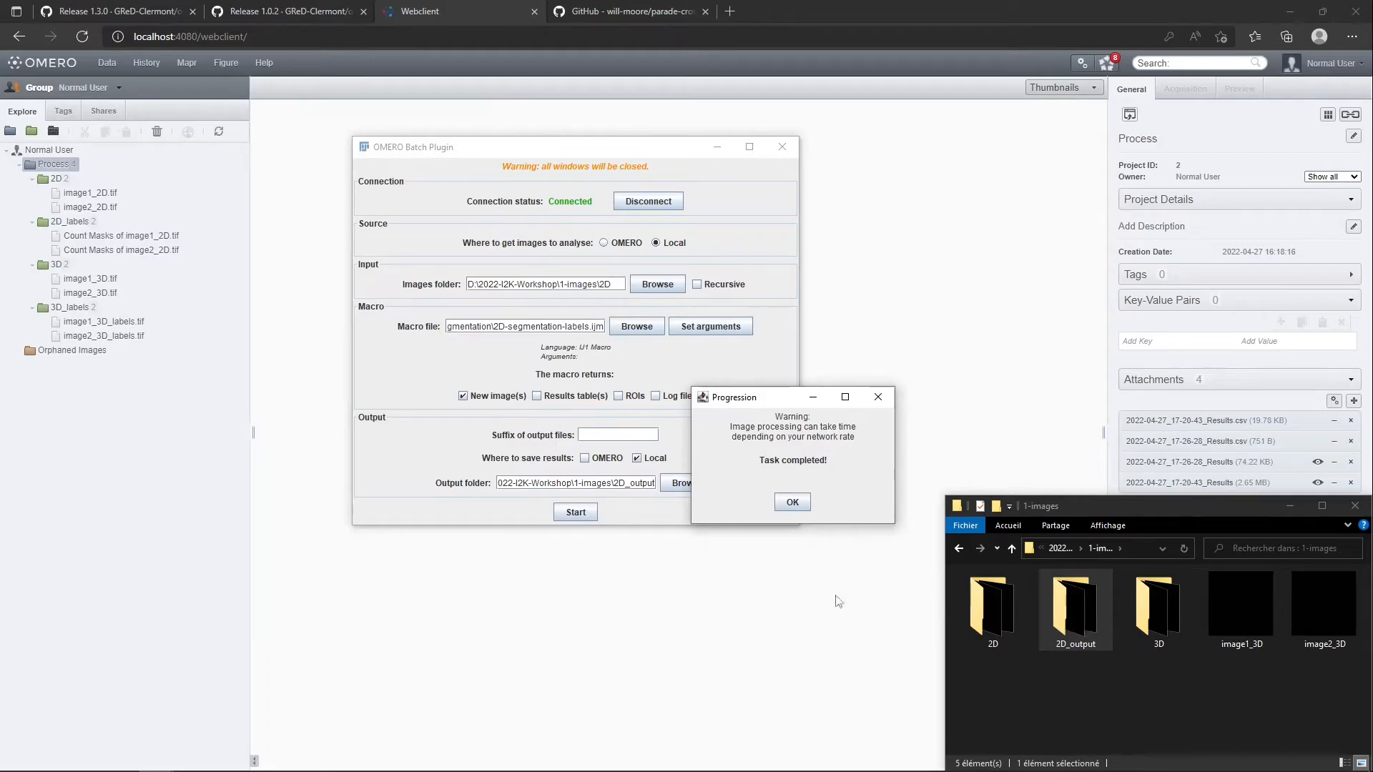
pyautogui.click(792, 502)
# Open the count mask images of image1_2D and image2_2D from the 2D_output folder in Fiji, closing each after viewing
pyautogui.doubleClick(1075, 595)
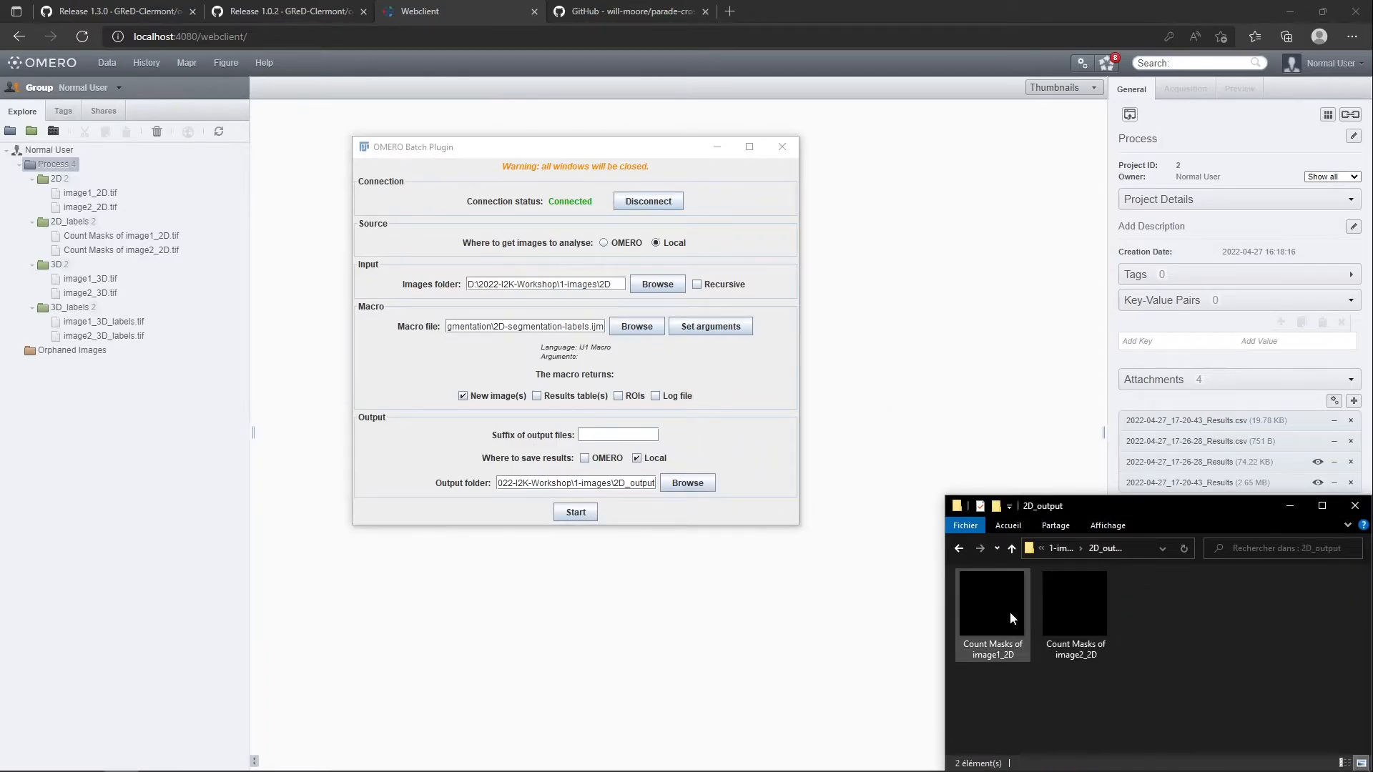
pyautogui.moveTo(336, 769)
pyautogui.click(158, 750)
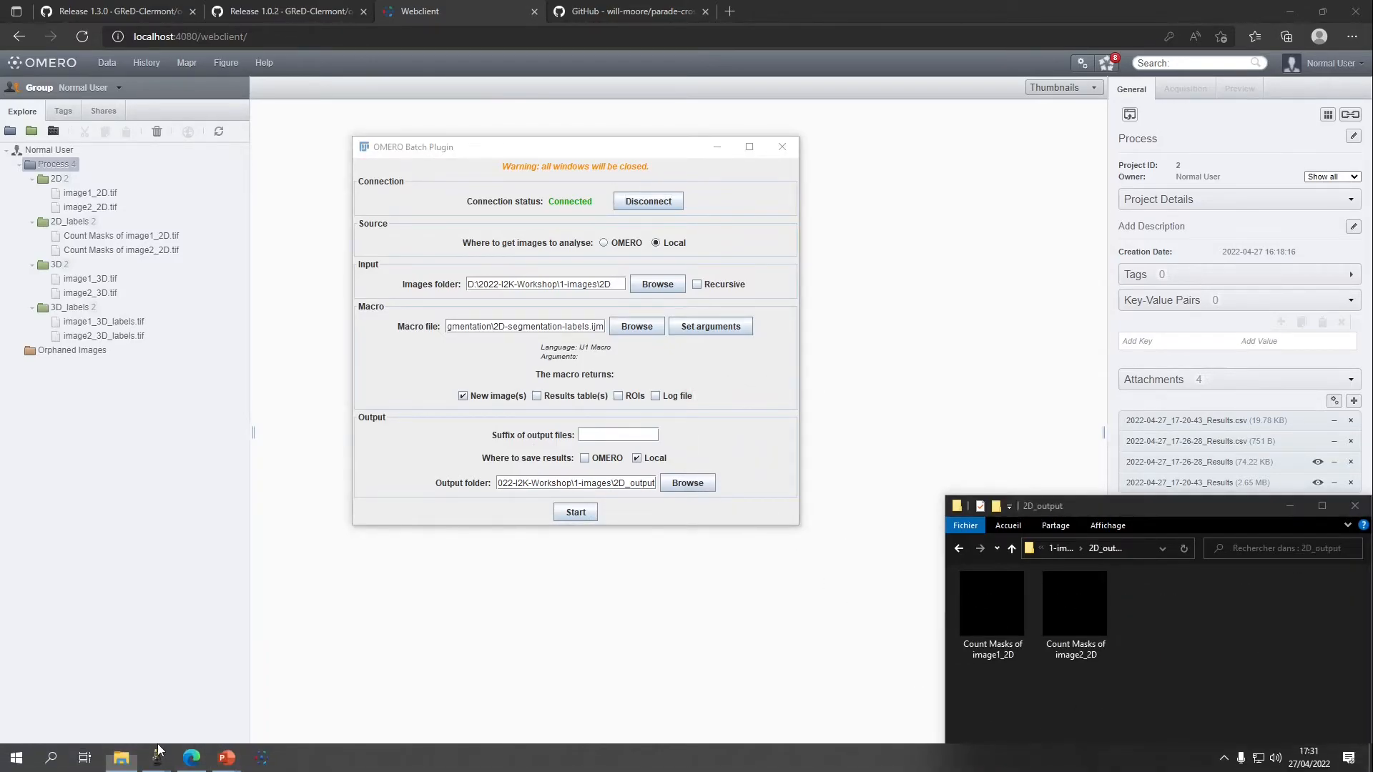
pyautogui.click(118, 697)
pyautogui.moveTo(1006, 618); pyautogui.dragTo(1028, 23)
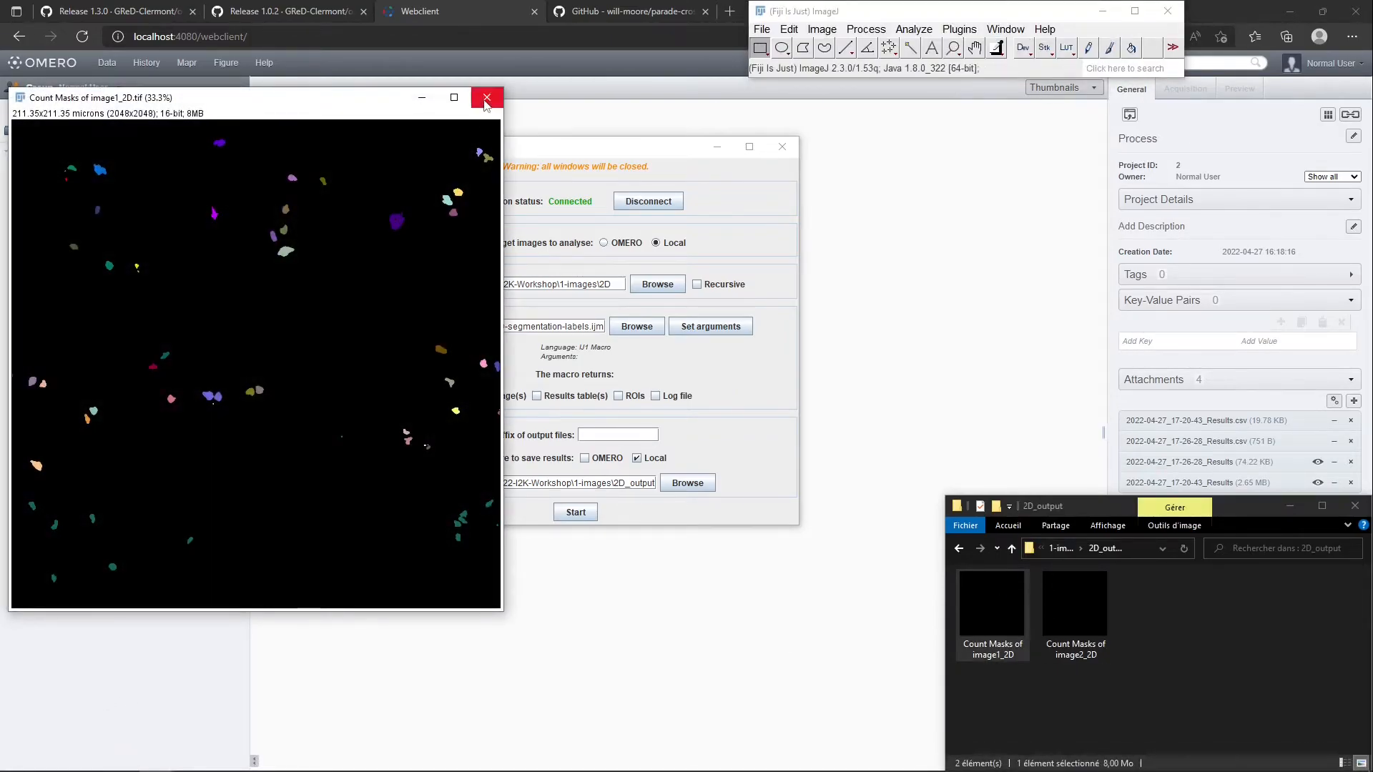
pyautogui.click(486, 100)
pyautogui.moveTo(1075, 604); pyautogui.dragTo(953, 48)
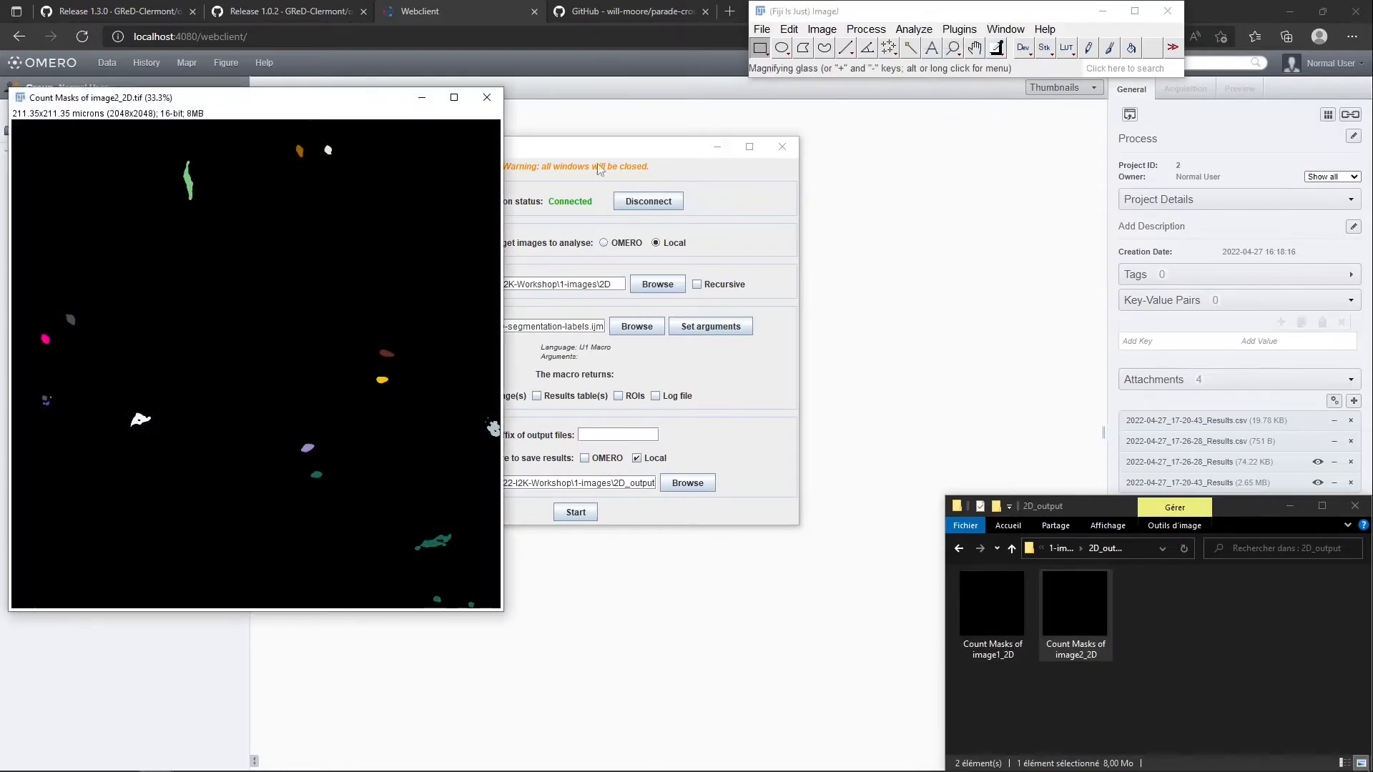
pyautogui.click(486, 97)
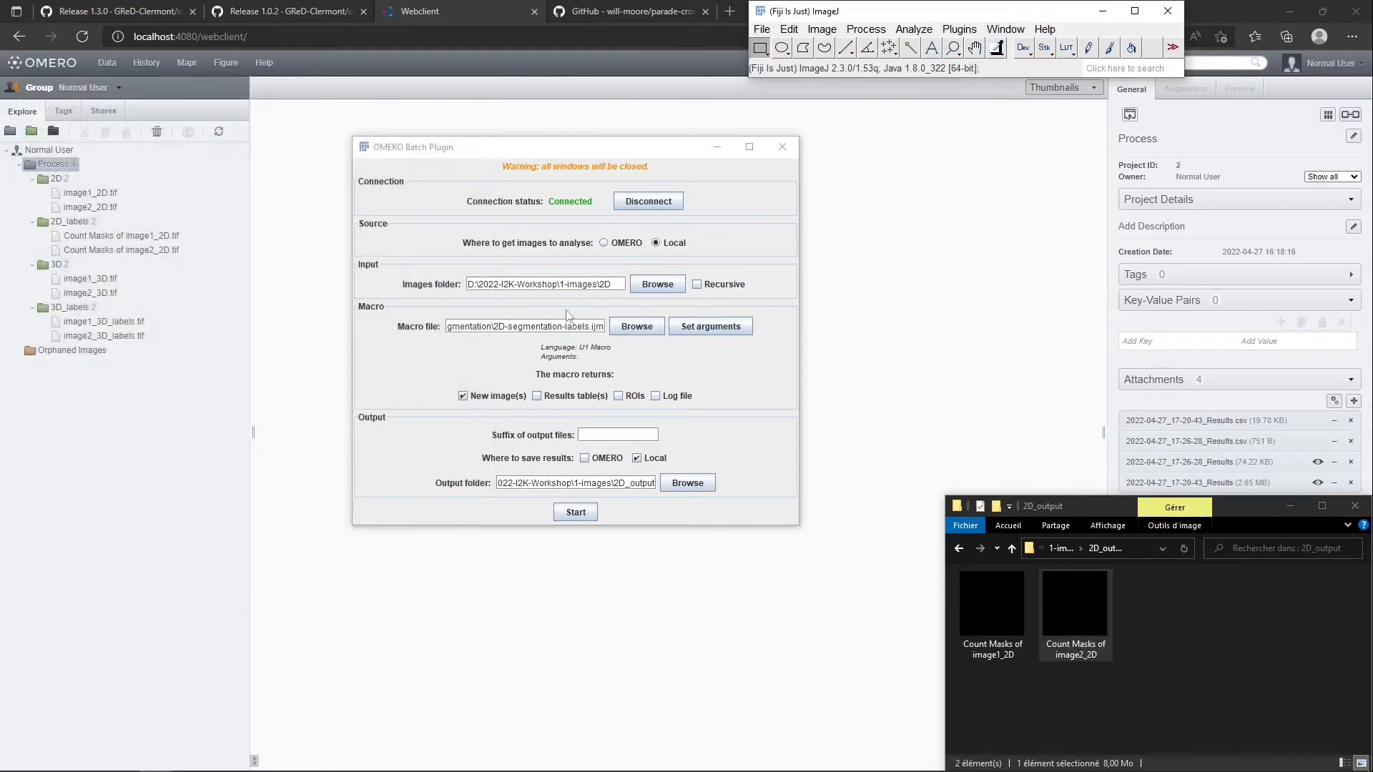
# Load the 2D-segmentation-rois.ijm macro, run the batch with new images as output, and close the completion dialog and console
pyautogui.click(629, 331)
pyautogui.doubleClick(587, 340)
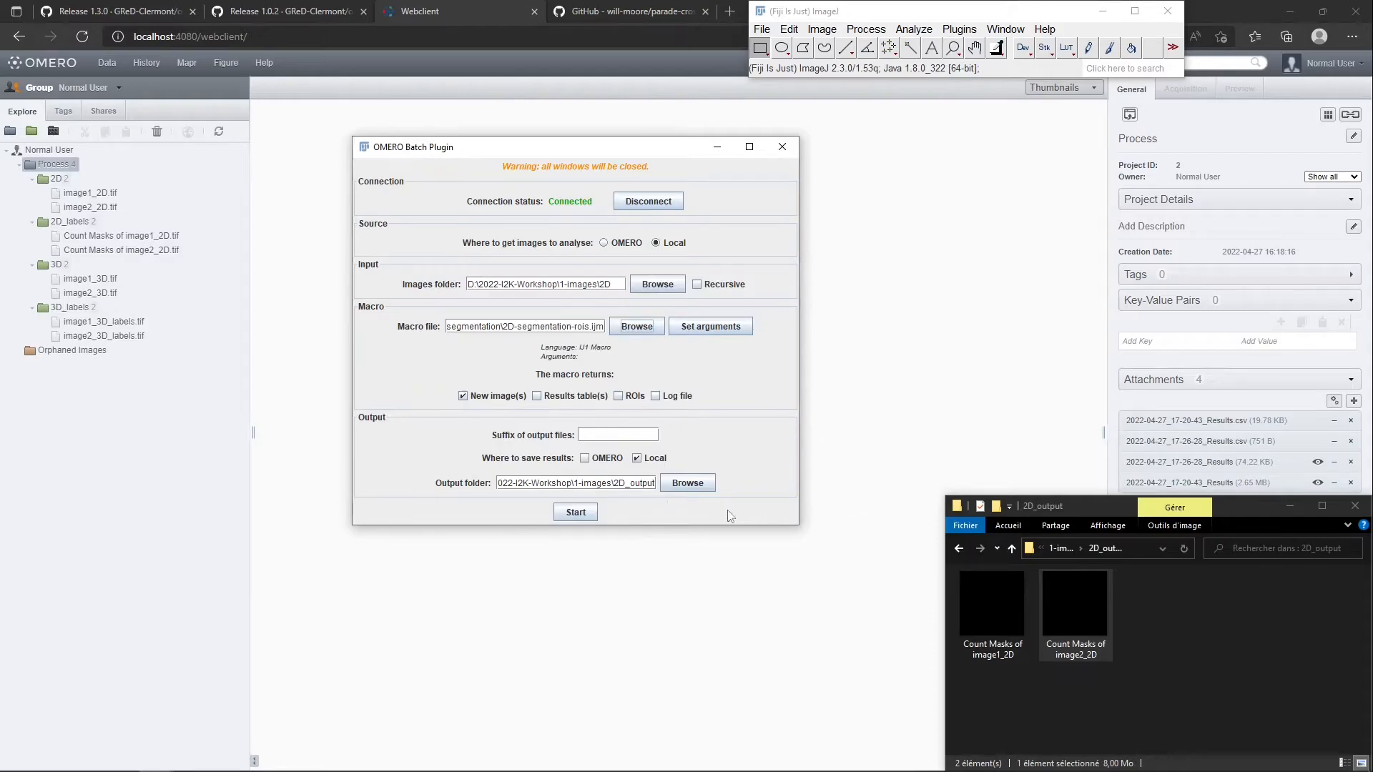
pyautogui.click(577, 515)
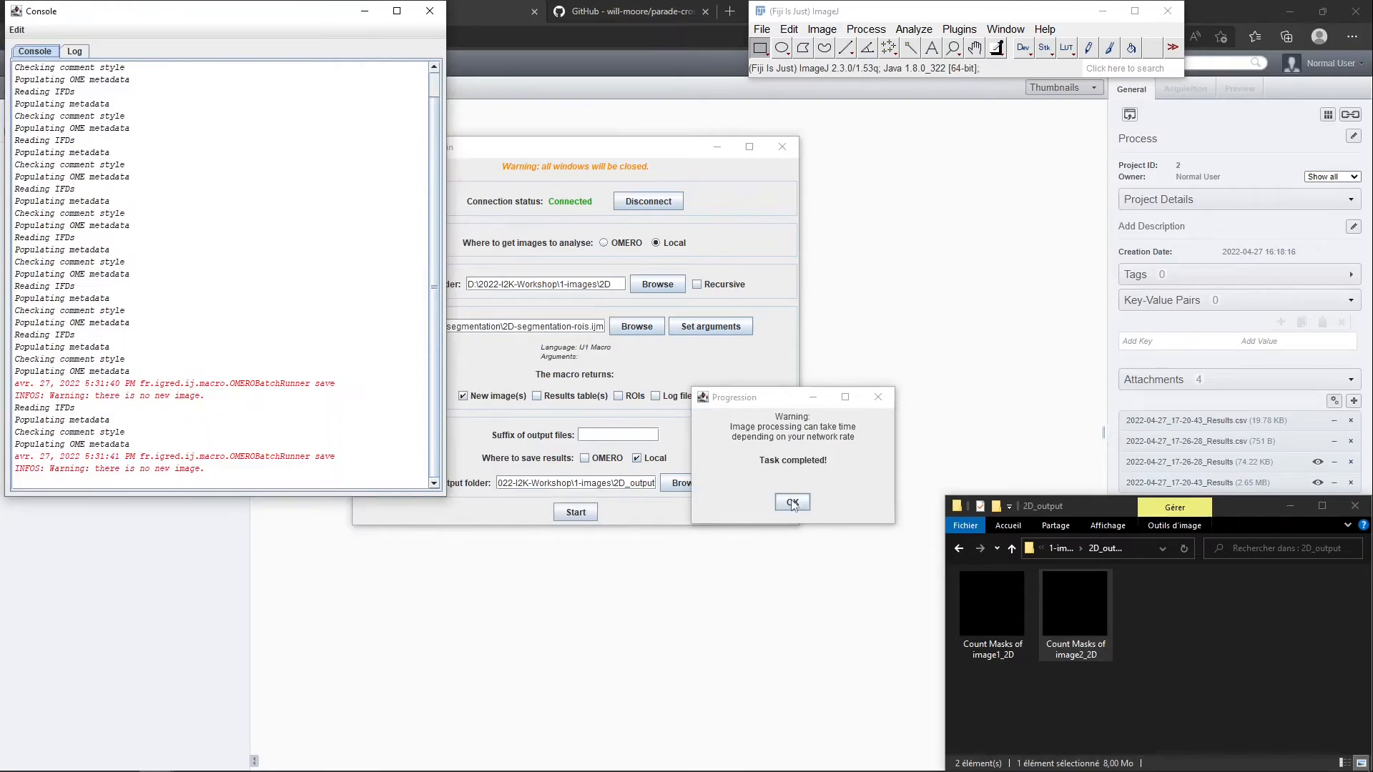
pyautogui.click(792, 502)
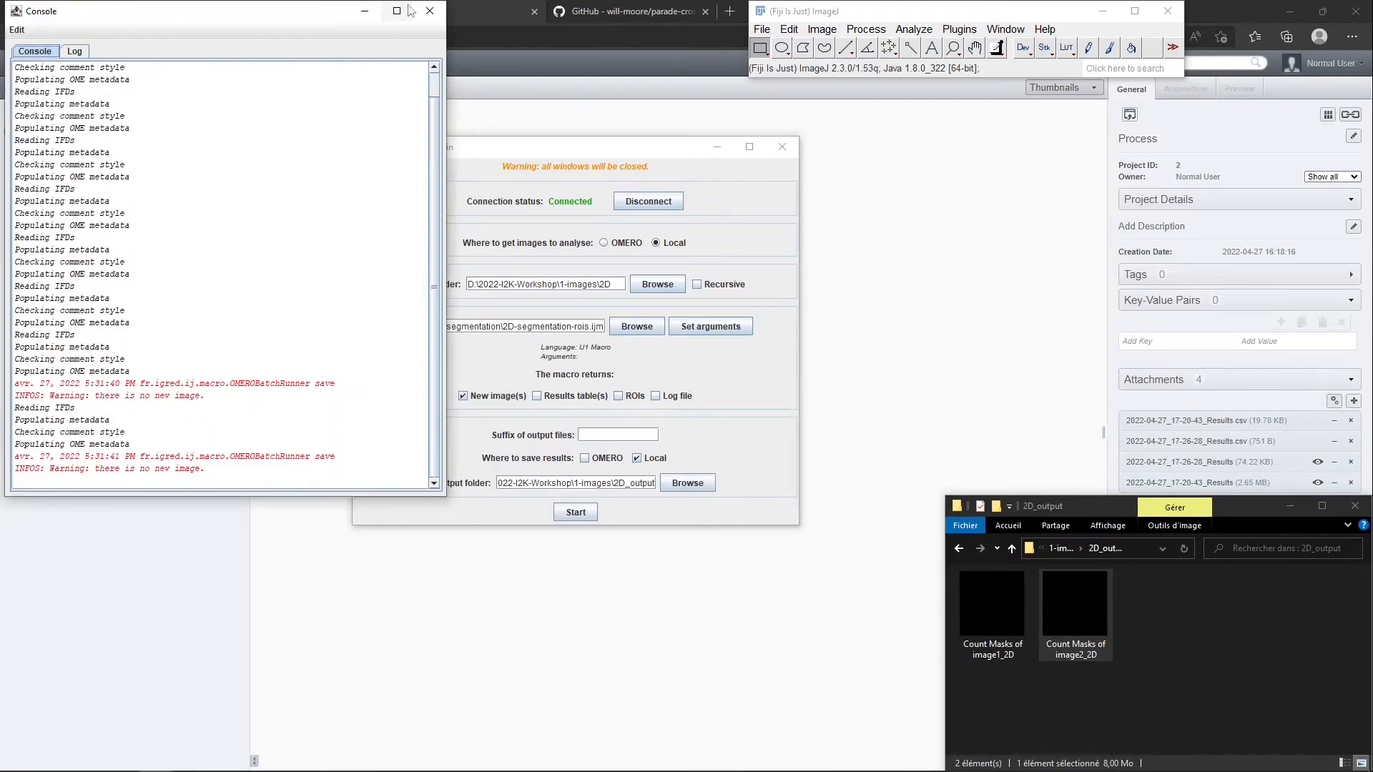
pyautogui.click(429, 11)
# Have the macro return ROIs instead of new images, rerun the local batch and dismiss the completion dialog
pyautogui.click(619, 396)
pyautogui.click(463, 396)
pyautogui.click(575, 491)
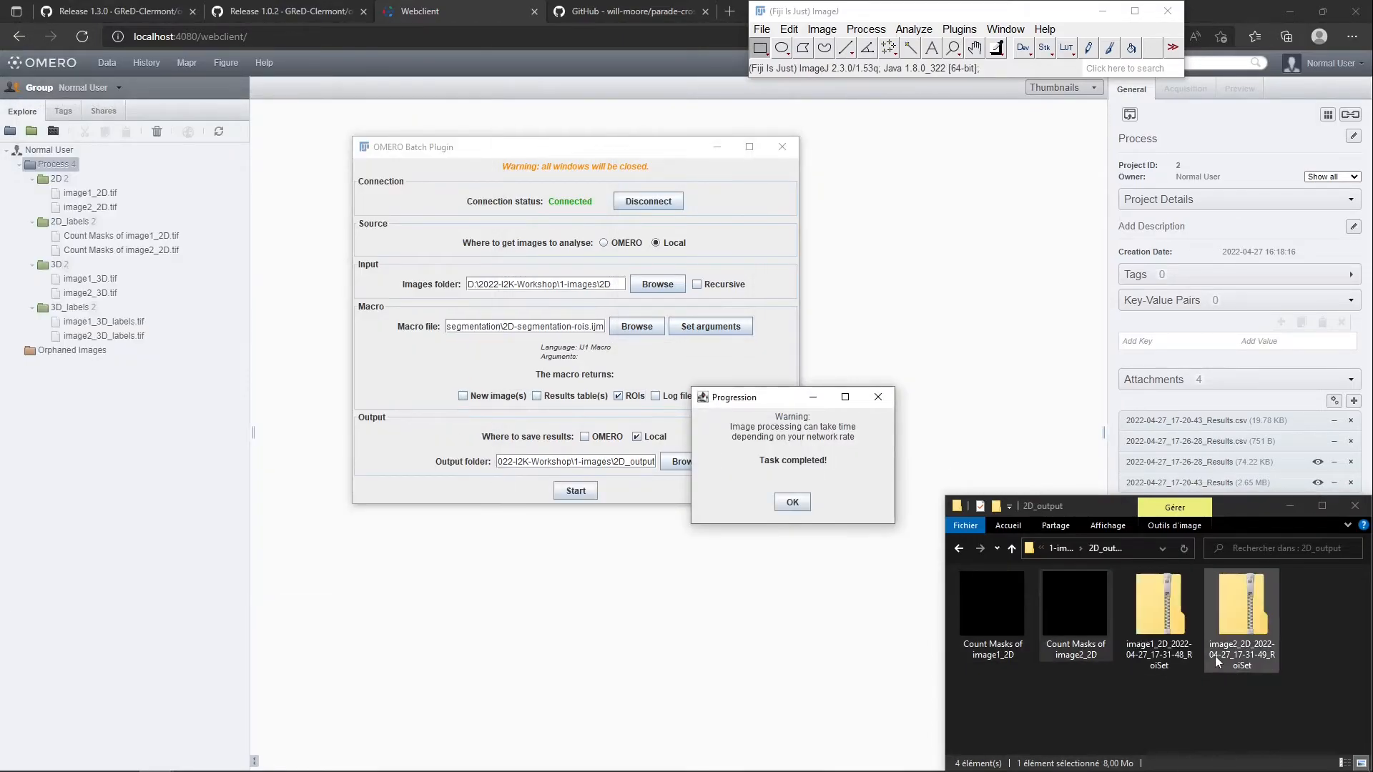
pyautogui.click(1176, 696)
pyautogui.click(780, 501)
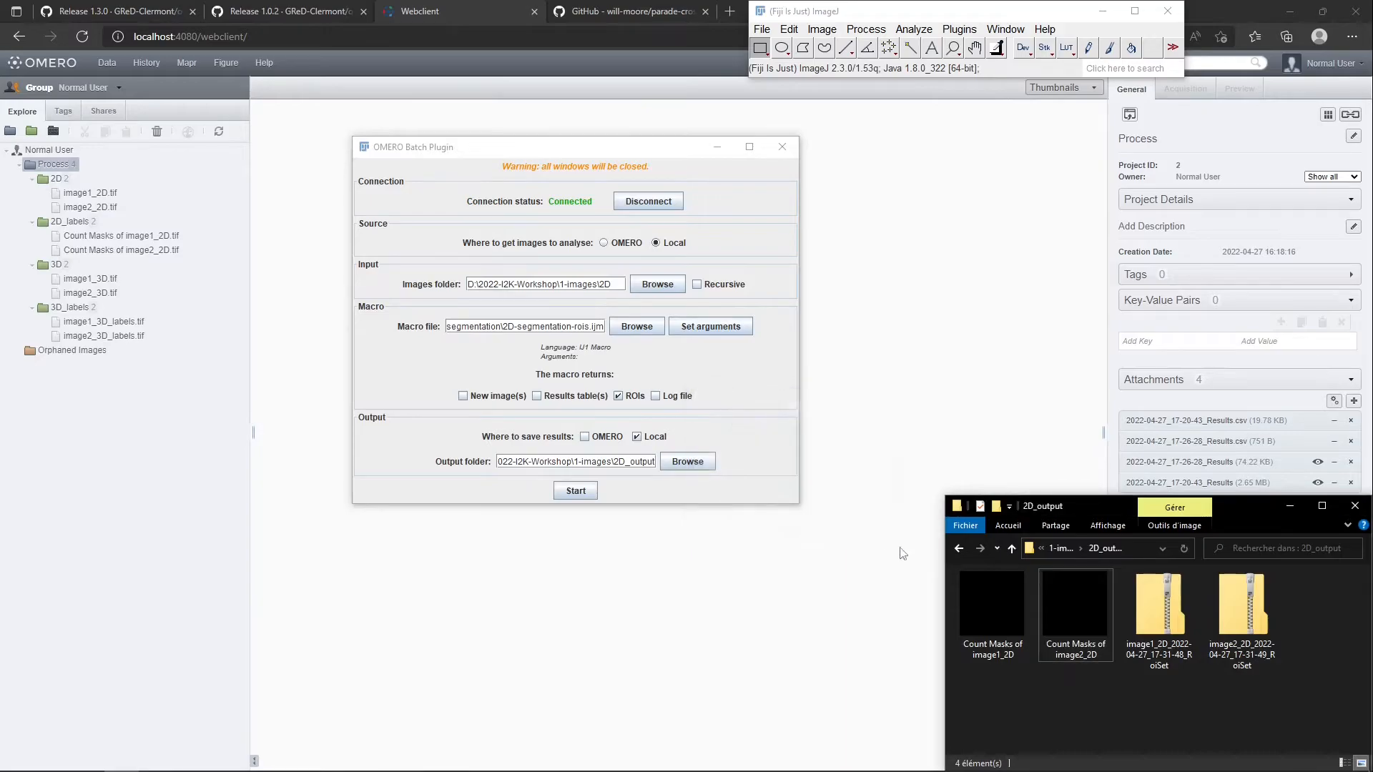
# Open the local image1_2D.tif in Fiji, load its RoiSet archive from 2D_output and show all ROIs on the image
pyautogui.click(762, 29)
pyautogui.moveTo(812, 123)
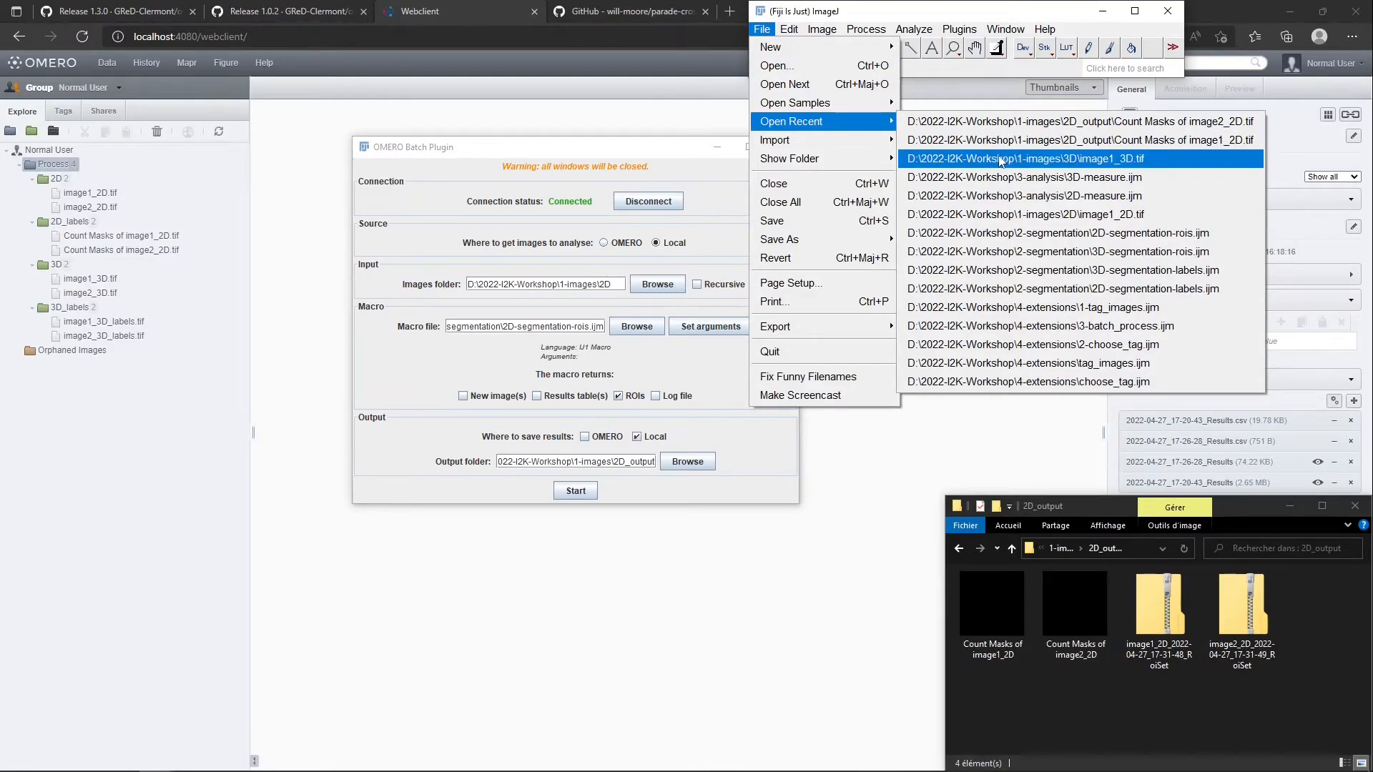
pyautogui.click(1015, 213)
pyautogui.click(1172, 625)
pyautogui.moveTo(1172, 625); pyautogui.dragTo(945, 48)
pyautogui.click(648, 171)
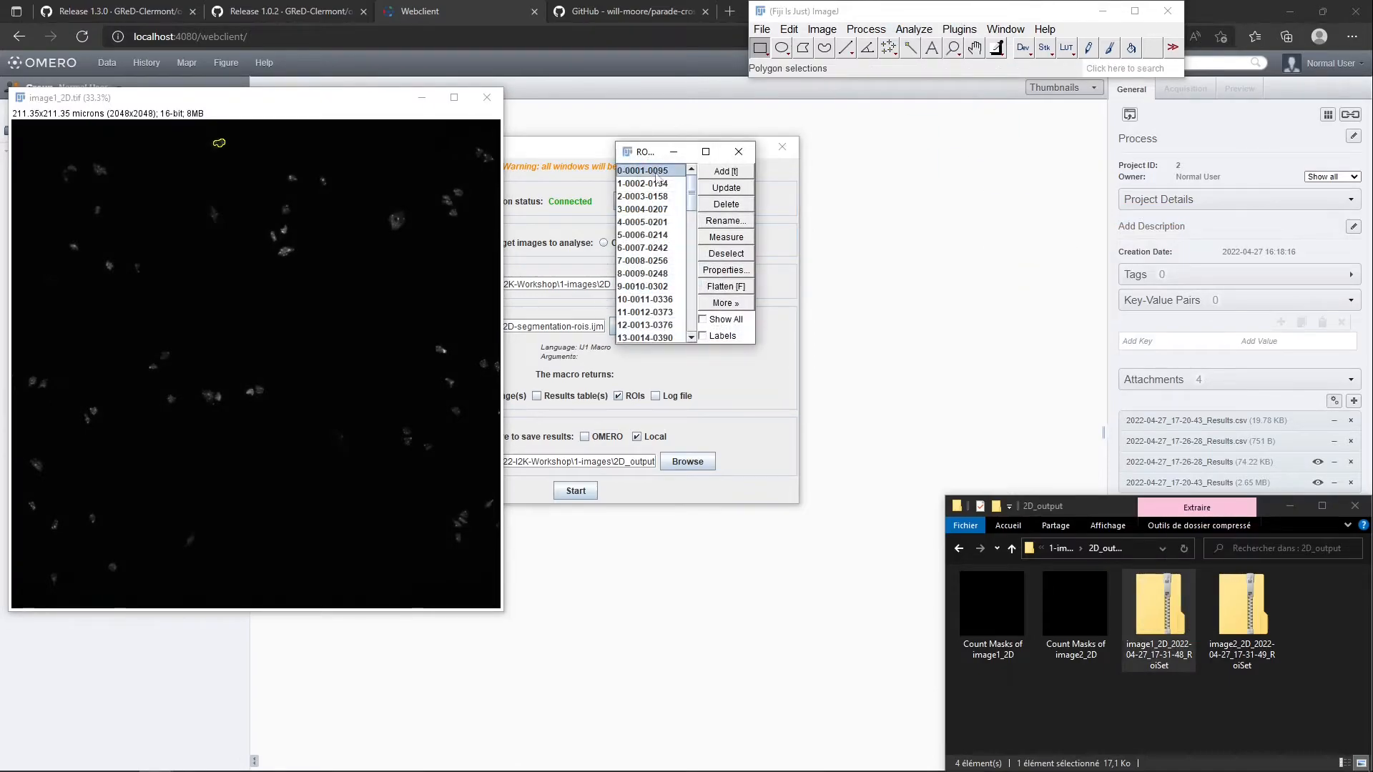
pyautogui.click(703, 319)
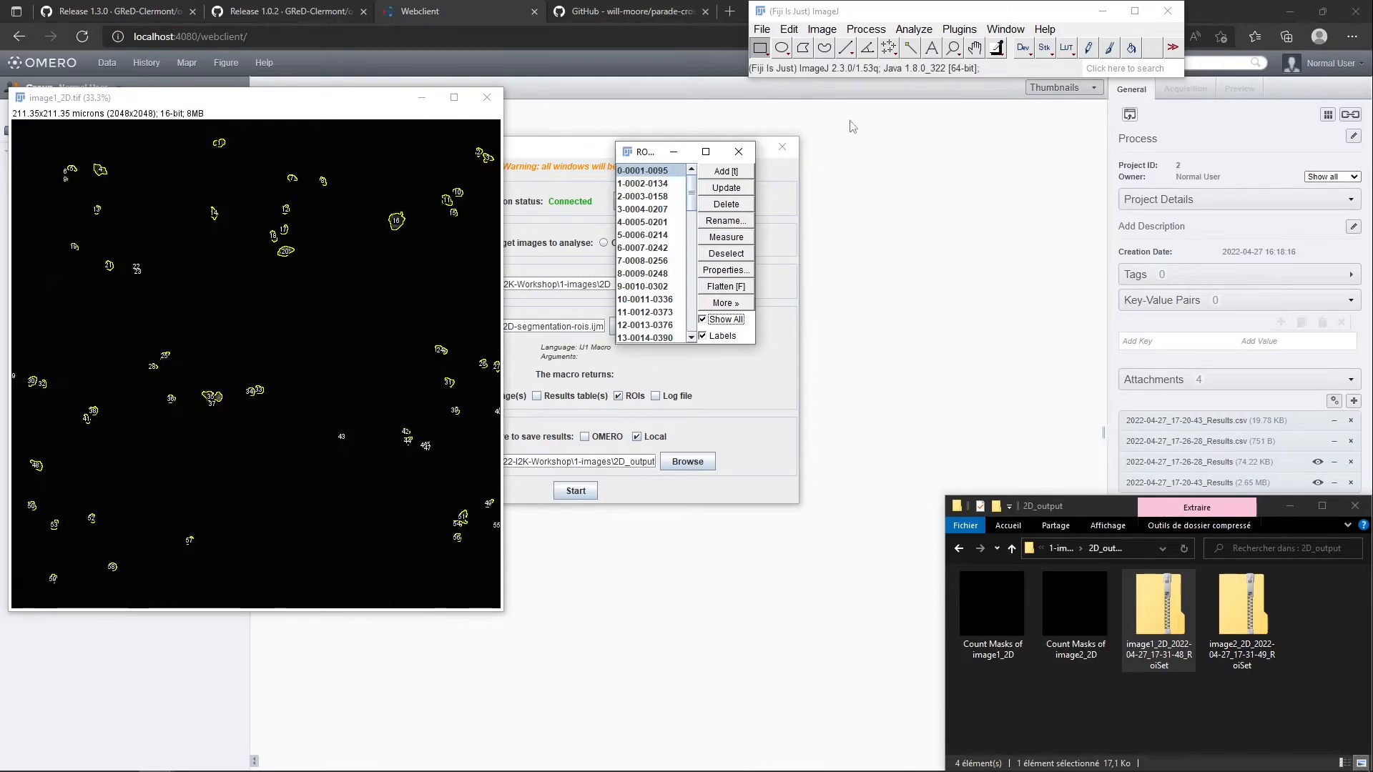
# Close the ROI Manager and the image1_2D.tif window
pyautogui.click(741, 162)
pyautogui.click(683, 242)
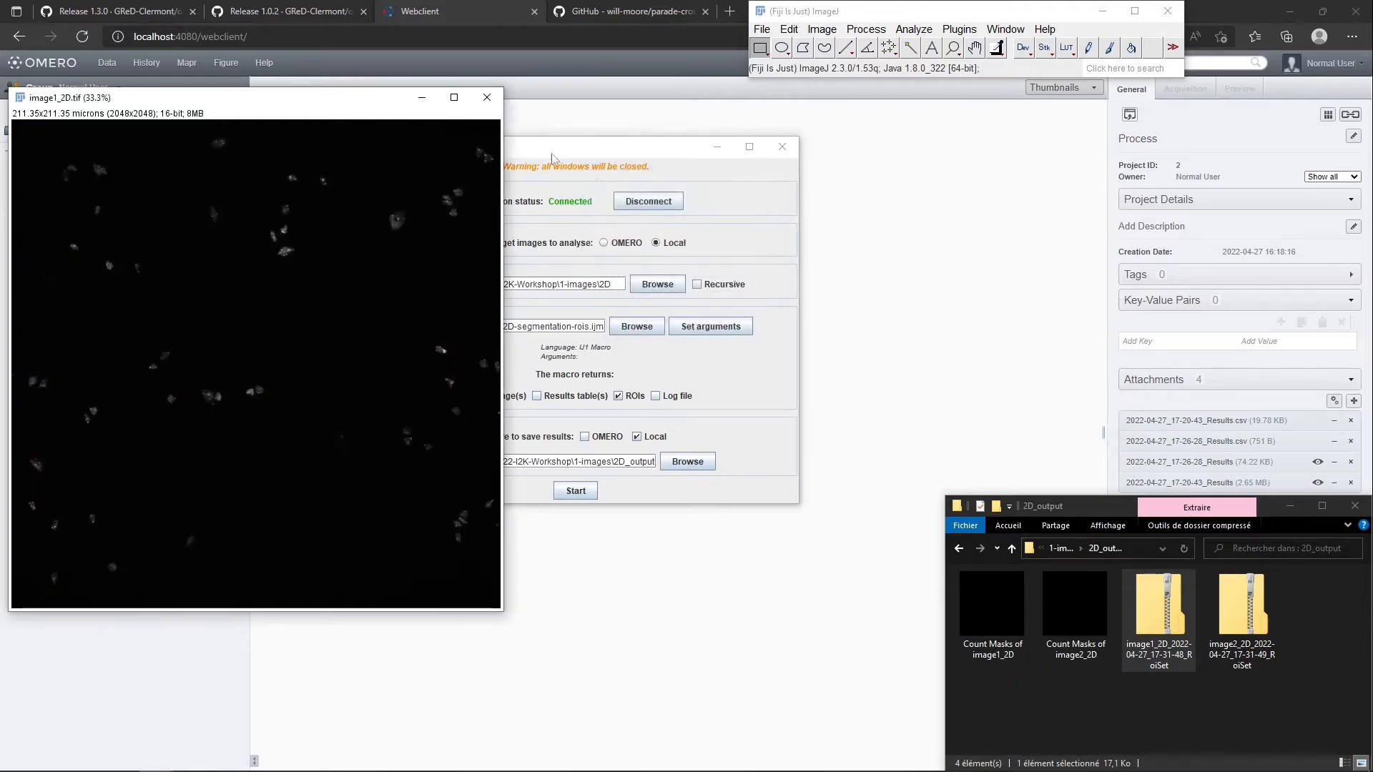
pyautogui.click(487, 98)
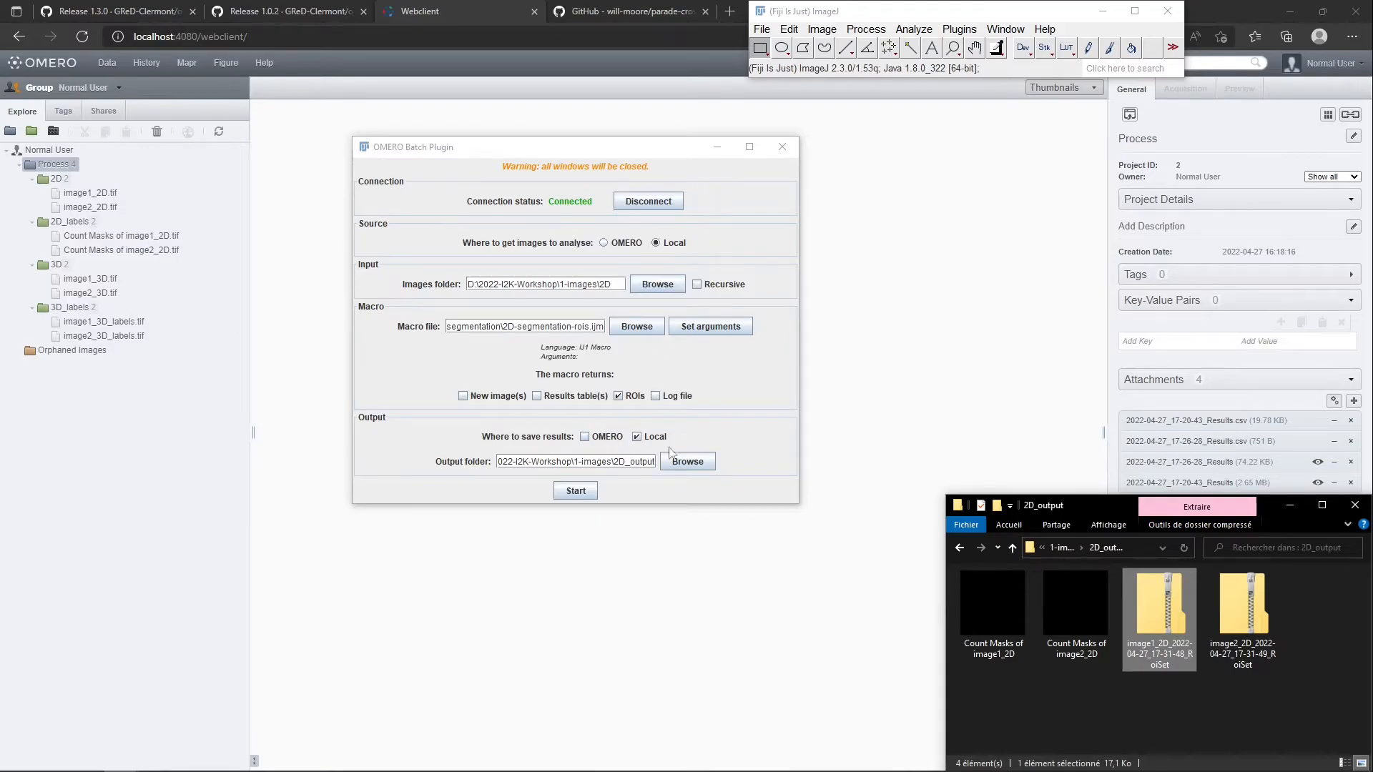
# Take the input images from OMERO with ROIs loaded, and choose the 2D-measure.ijm macro from the 3-analysis folder
pyautogui.click(601, 438)
pyautogui.click(599, 438)
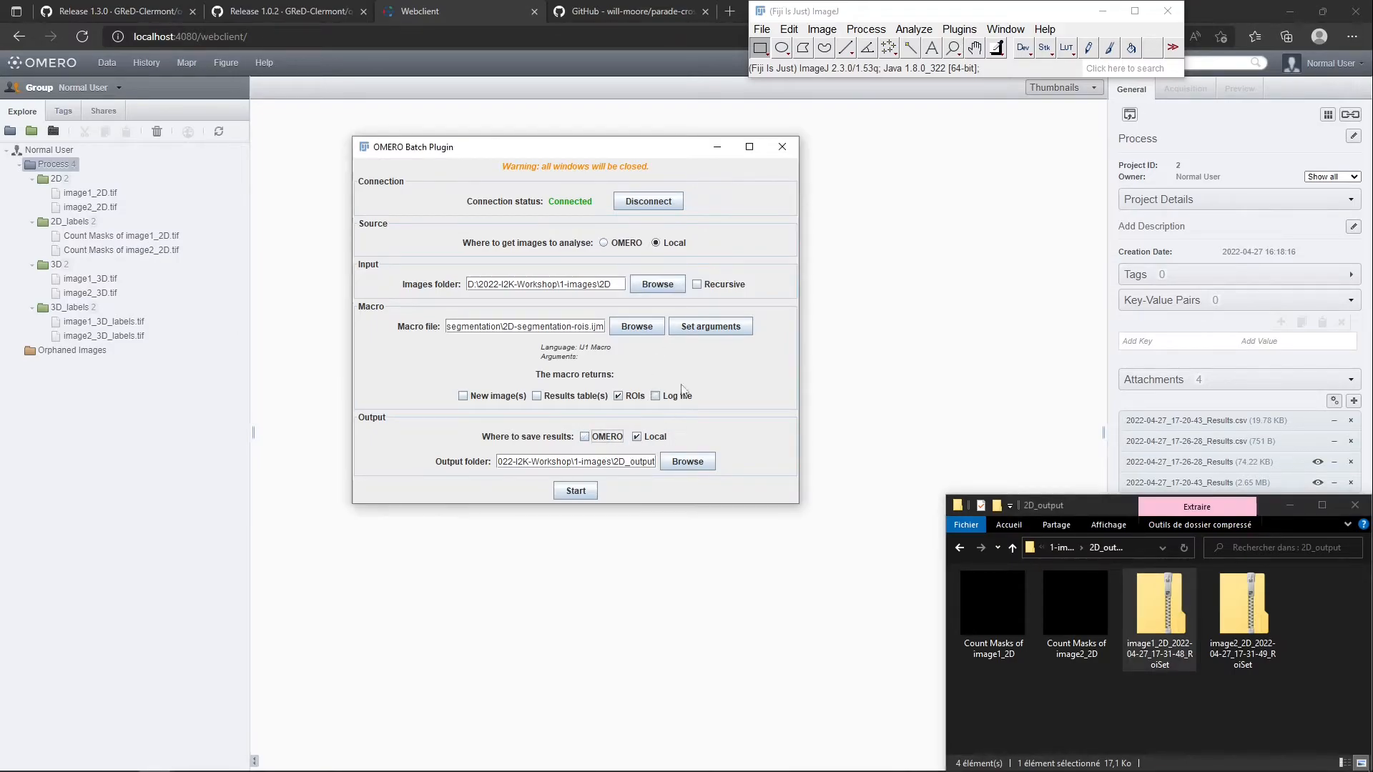
pyautogui.click(627, 246)
pyautogui.click(517, 336)
pyautogui.click(636, 376)
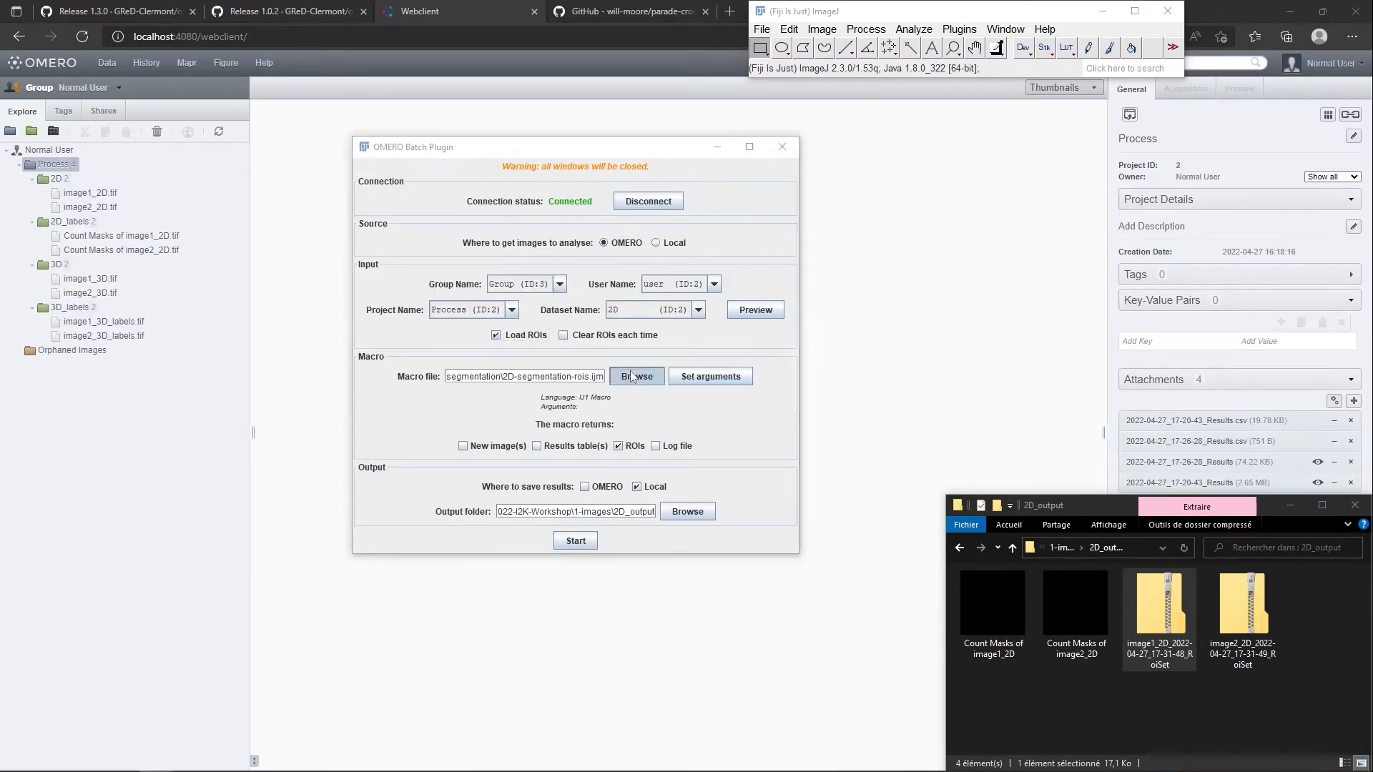
pyautogui.click(772, 296)
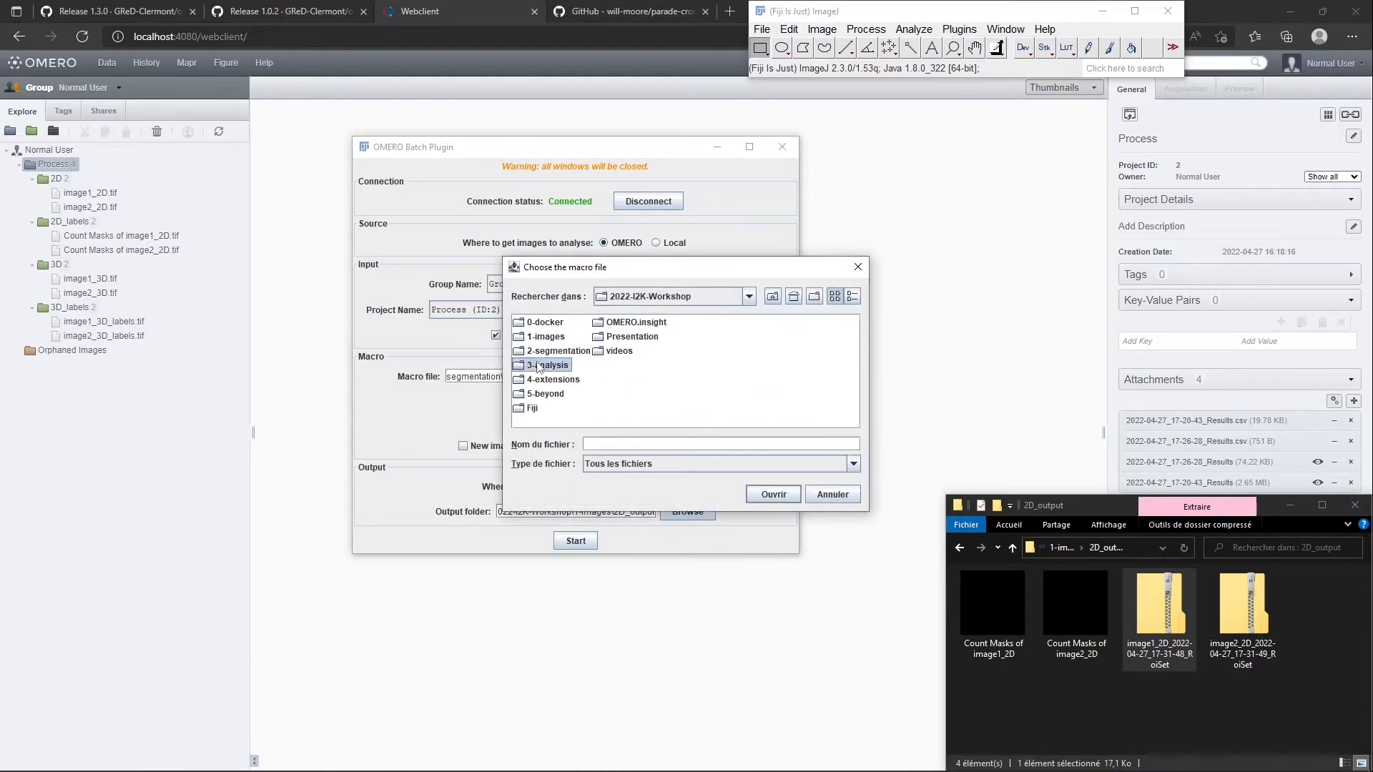
pyautogui.doubleClick(537, 364)
pyautogui.click(557, 328)
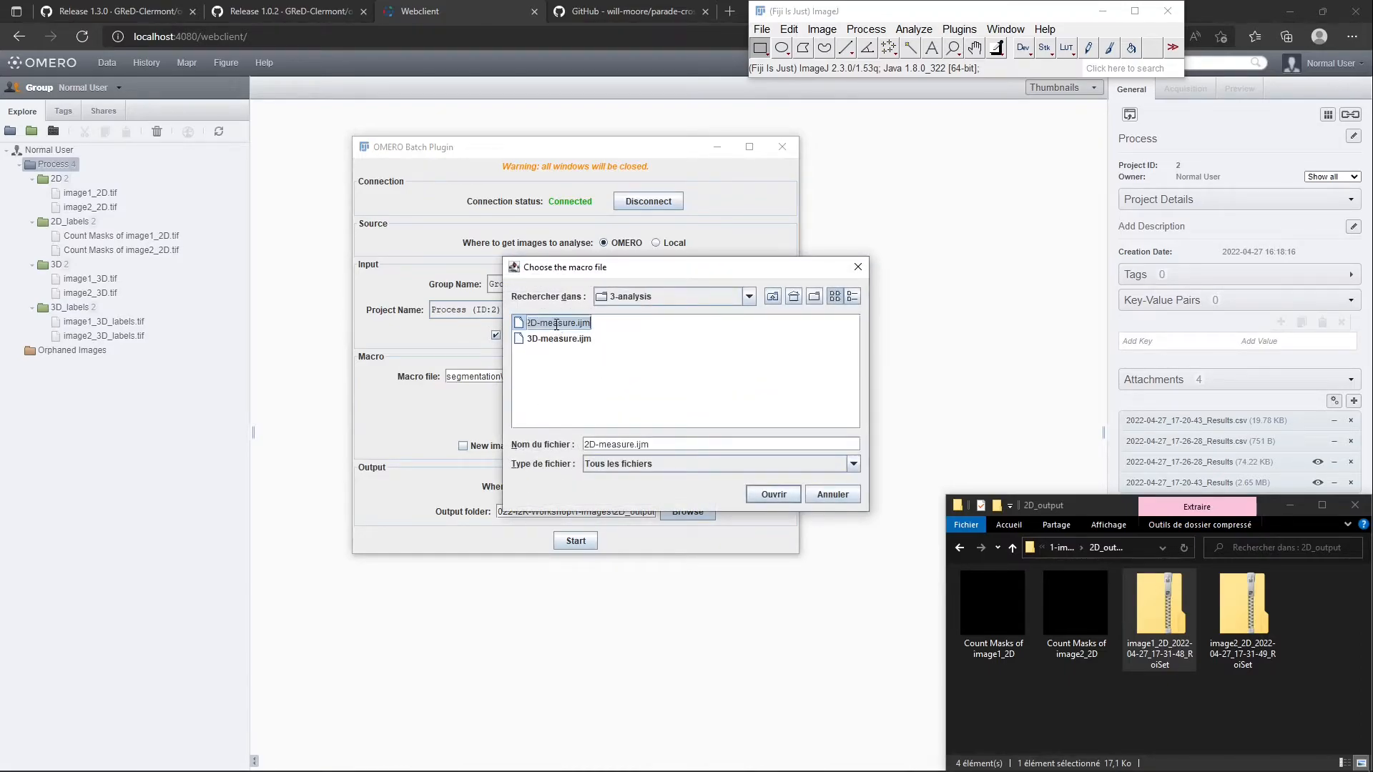
pyautogui.click(752, 501)
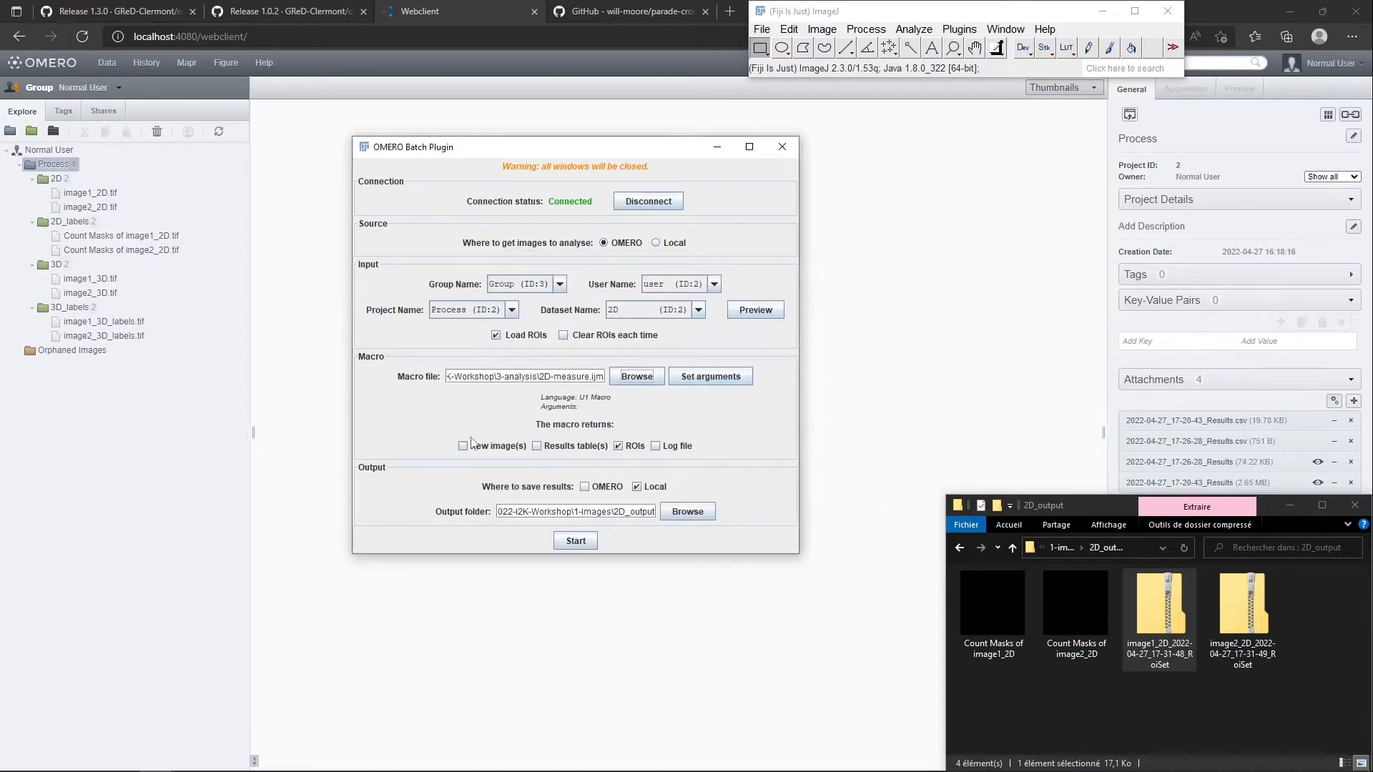
# Have the macro return results tables instead of ROIs, run the batch and dismiss the completion dialog
pyautogui.click(551, 447)
pyautogui.click(621, 447)
pyautogui.click(576, 540)
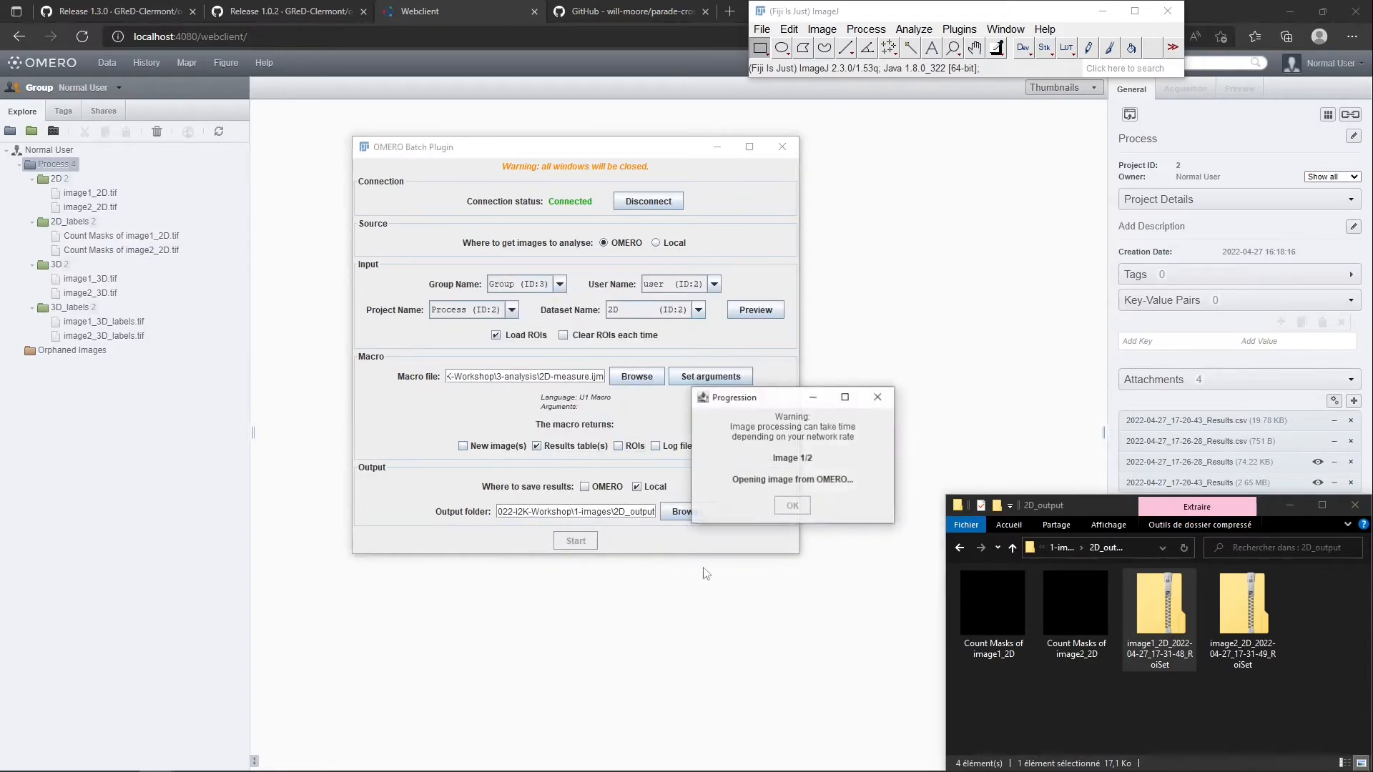
pyautogui.click(793, 506)
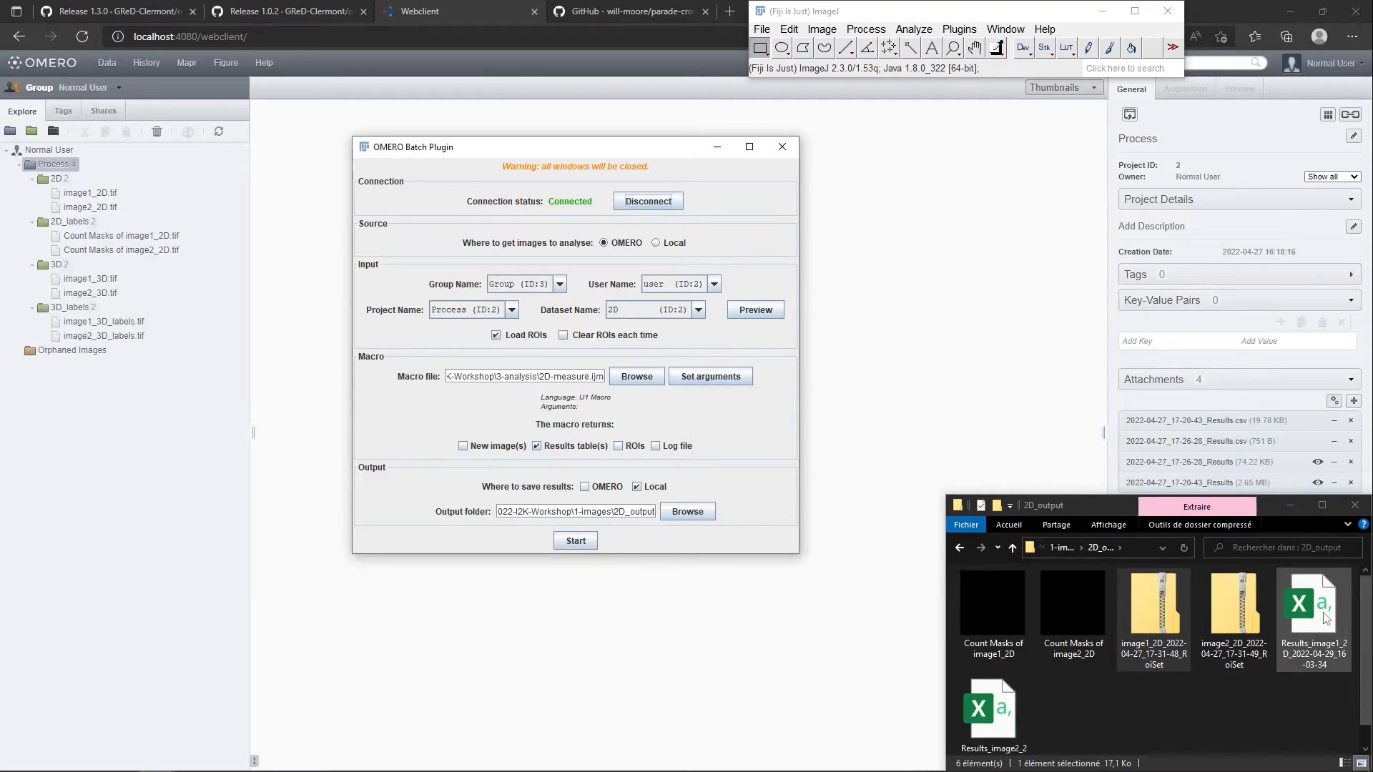
# View the image1_2D results CSV in Excel, close it, and delete both results CSV files from the 2D_output folder
pyautogui.doubleClick(1318, 635)
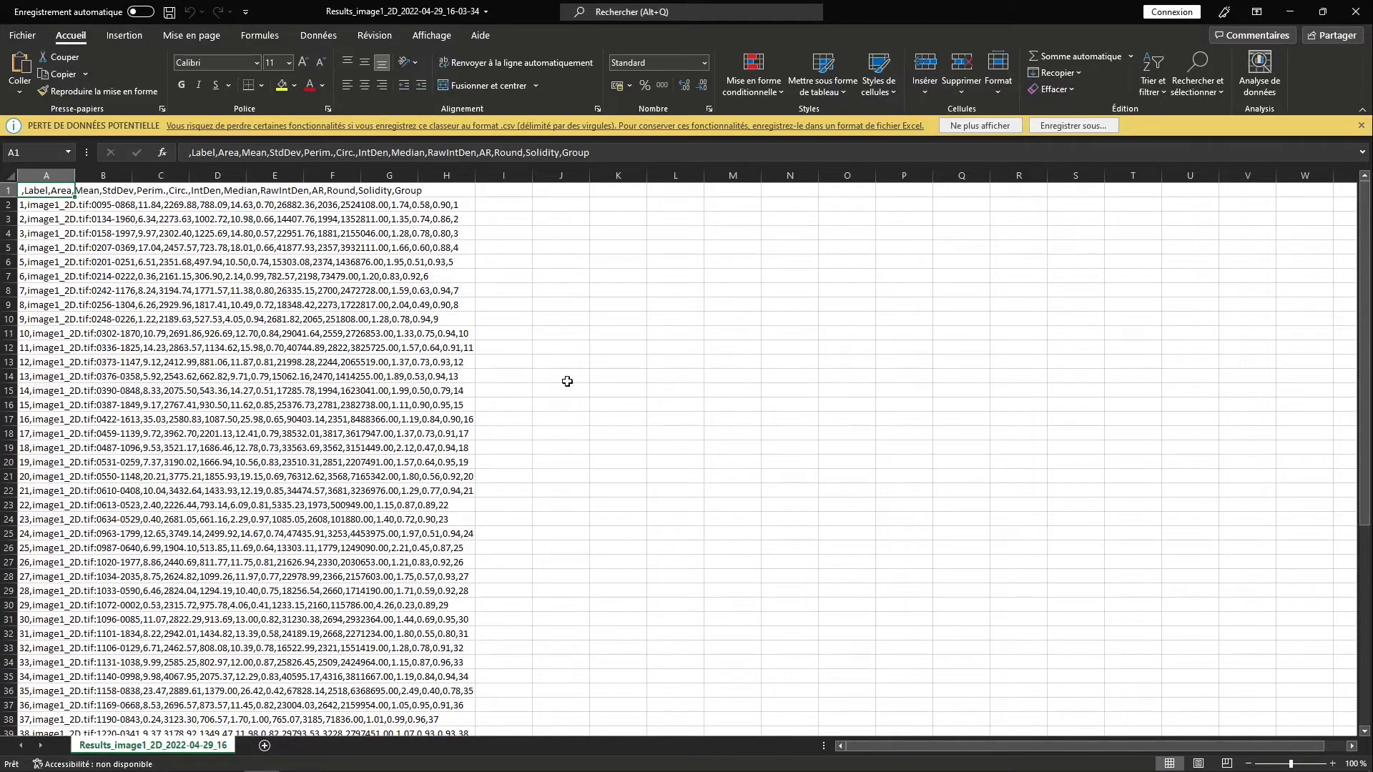
pyautogui.click(1355, 12)
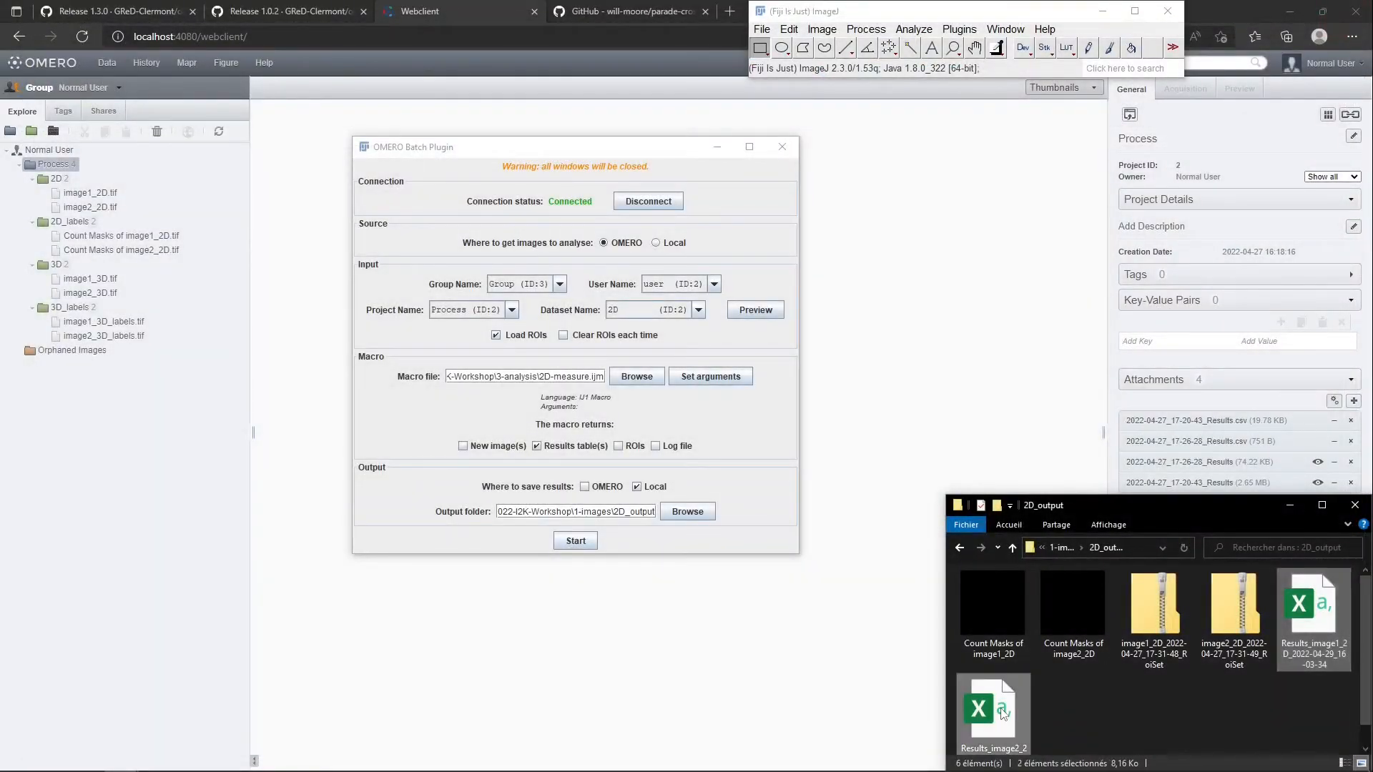
pyautogui.click(706, 421)
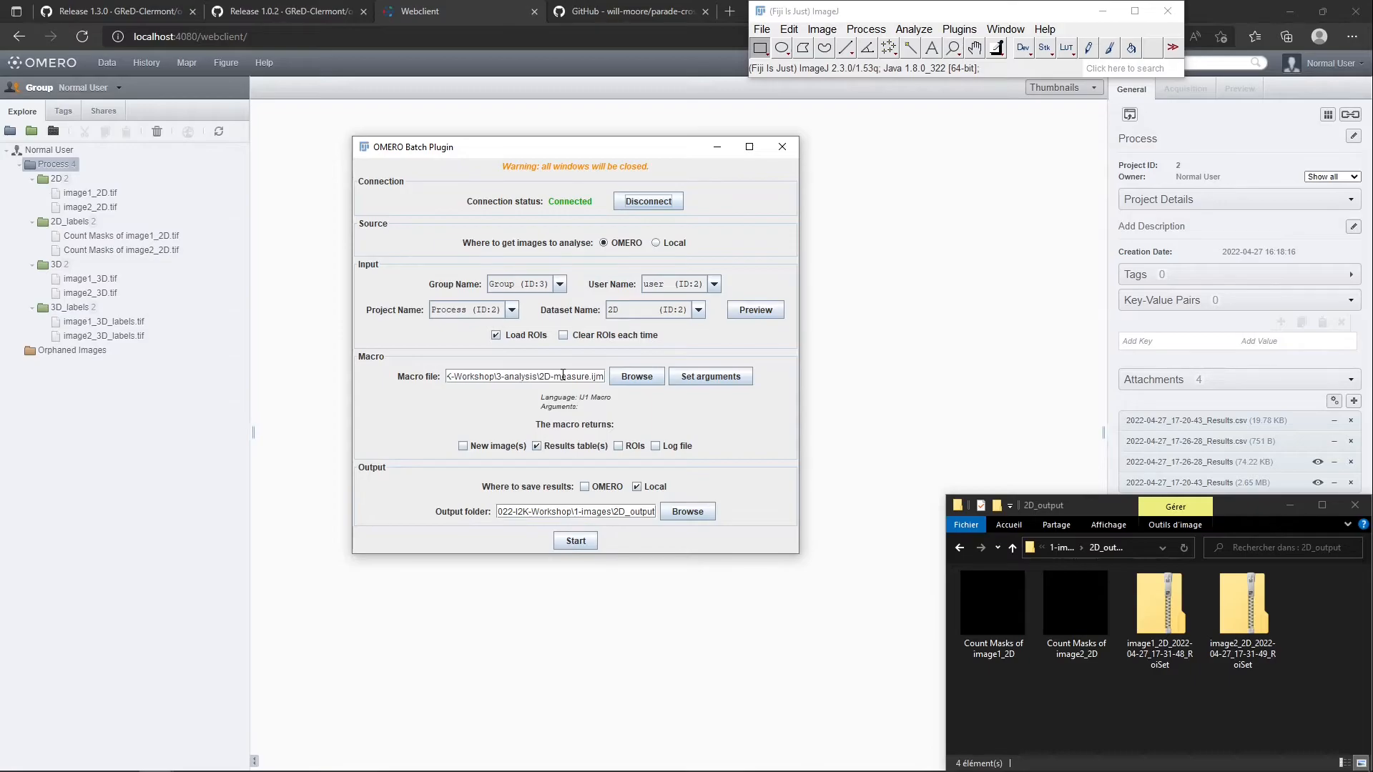
# Try the 2D-segmentation-rois.ijm macro with results tables and ROIs as returns, switching the image source to local and back to OMERO
pyautogui.click(618, 446)
pyautogui.tripleClick(582, 376)
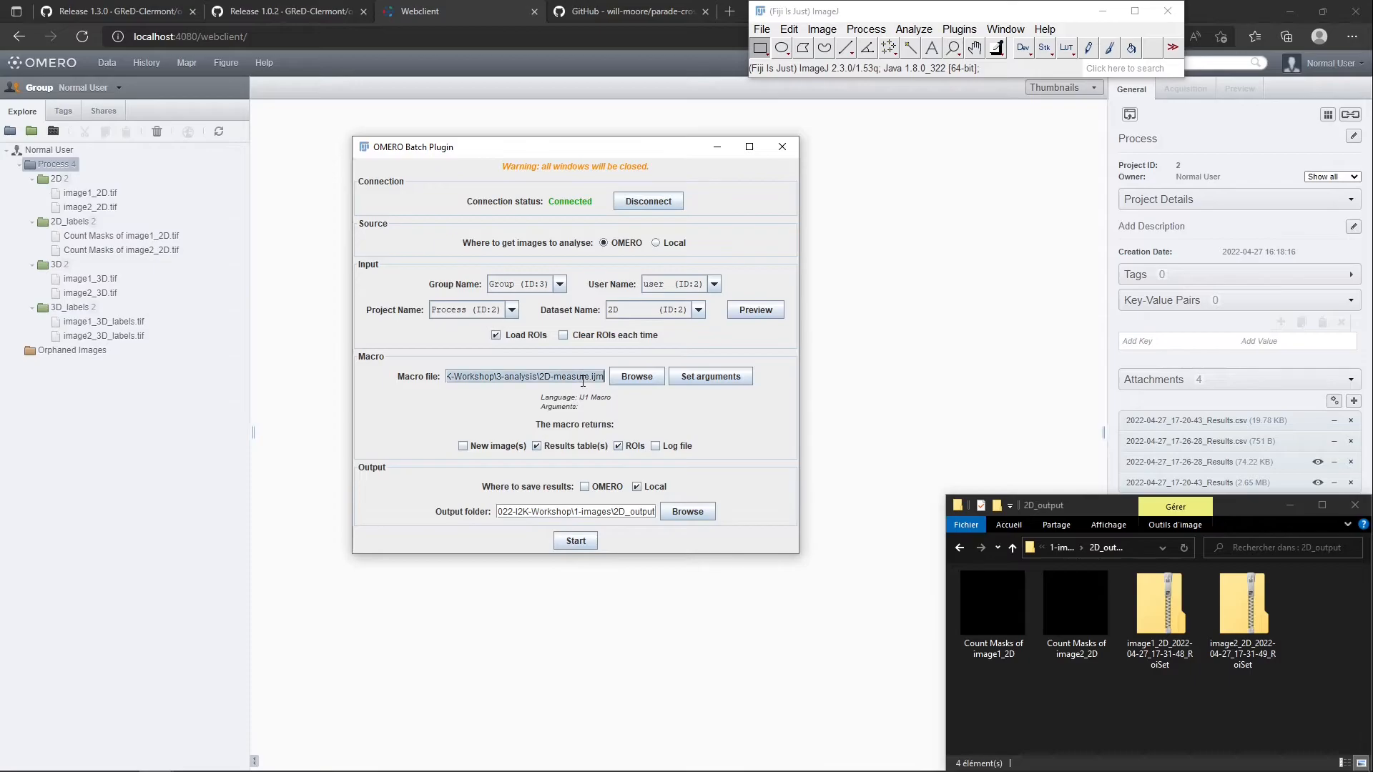
pyautogui.hotkey('ctrl', 'v')
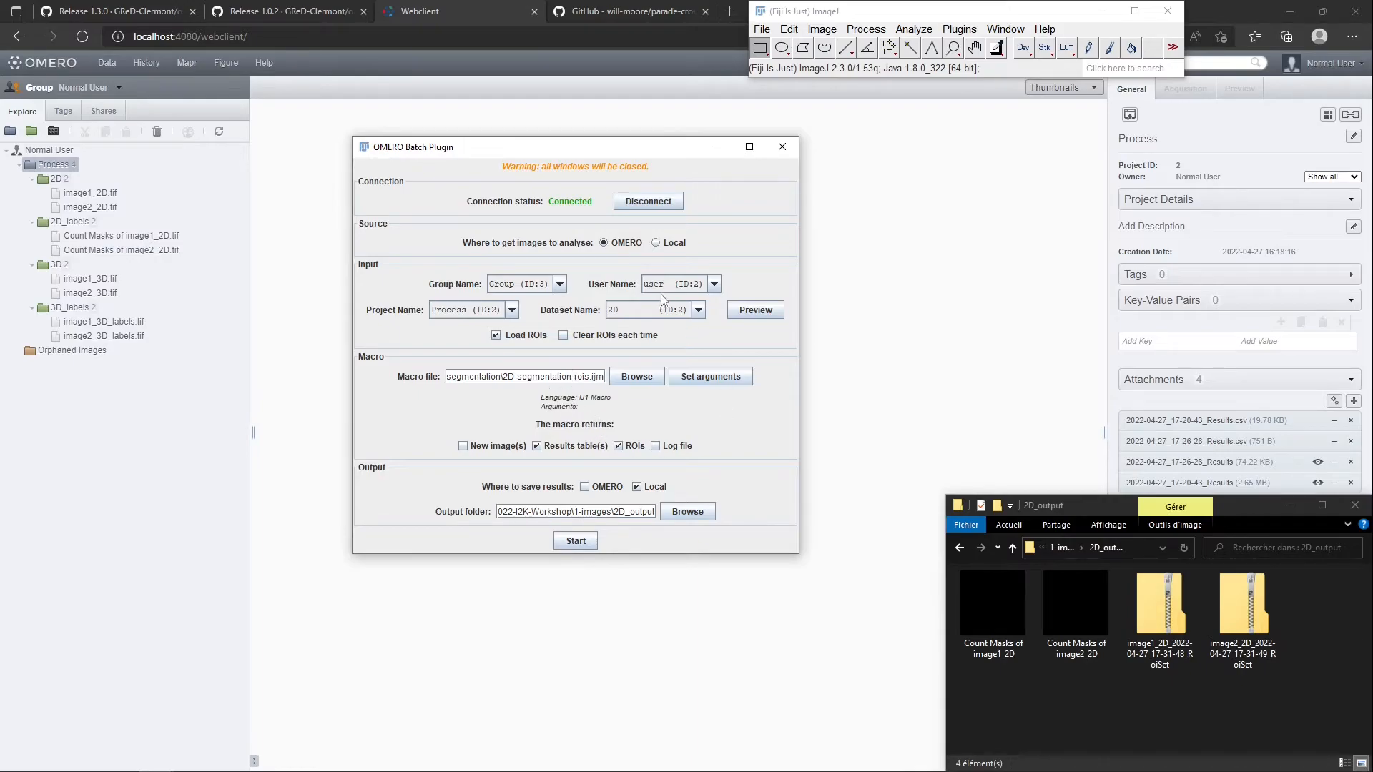
pyautogui.click(667, 243)
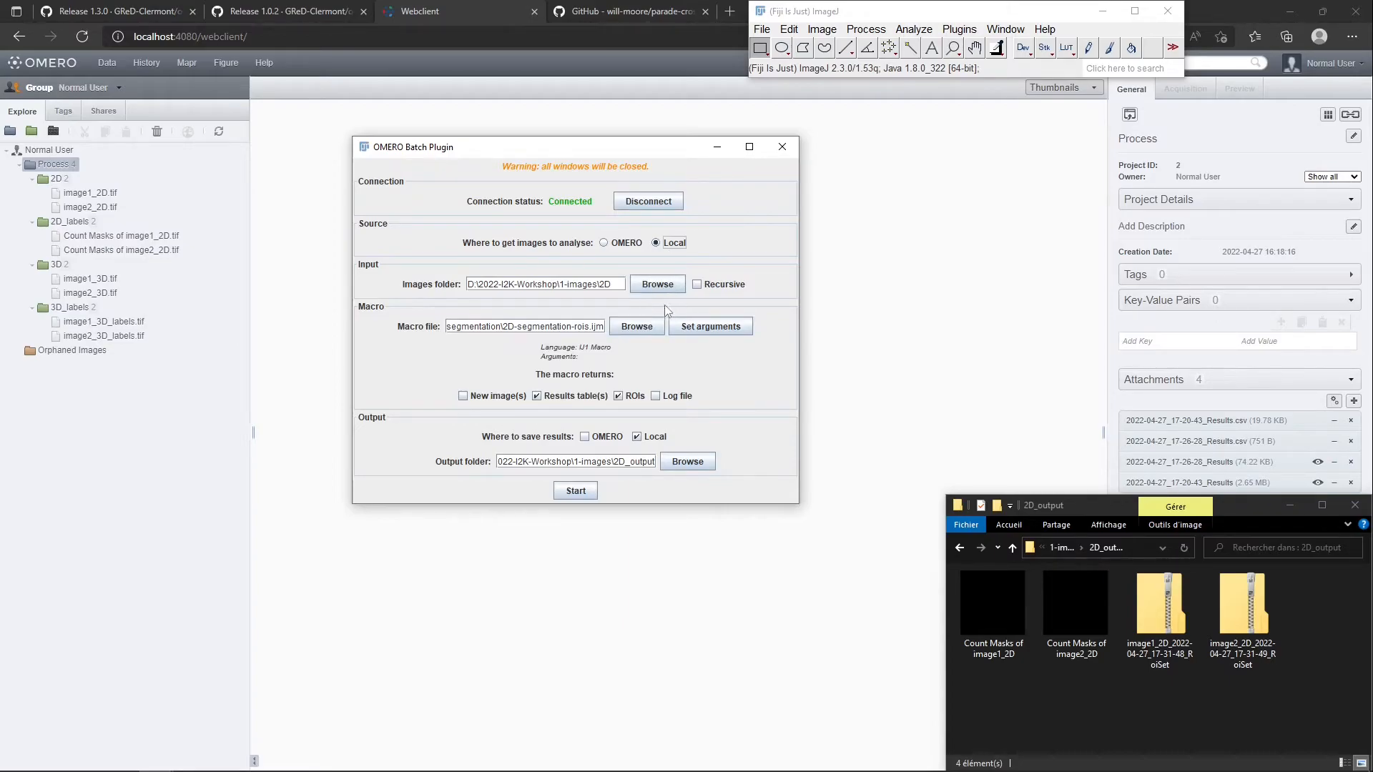
pyautogui.click(638, 398)
pyautogui.click(627, 394)
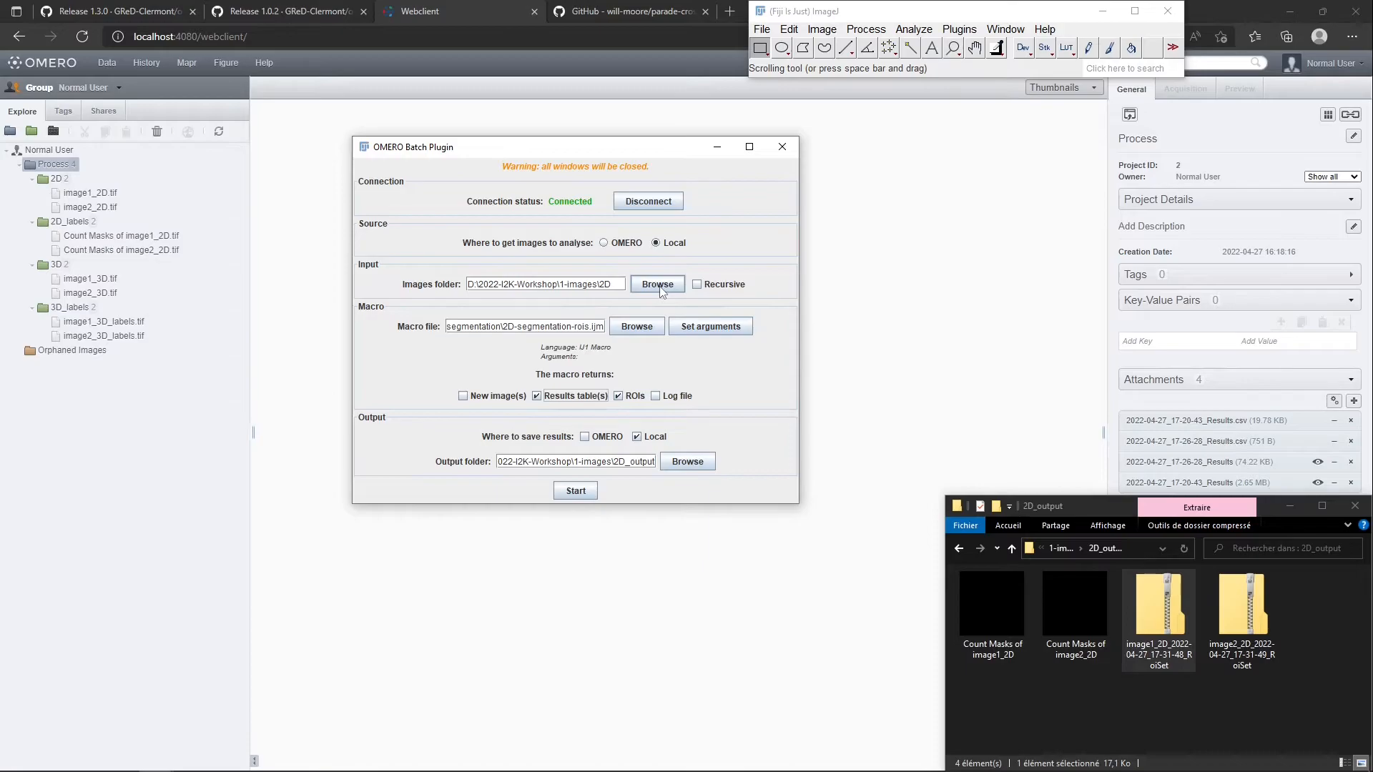
pyautogui.click(624, 245)
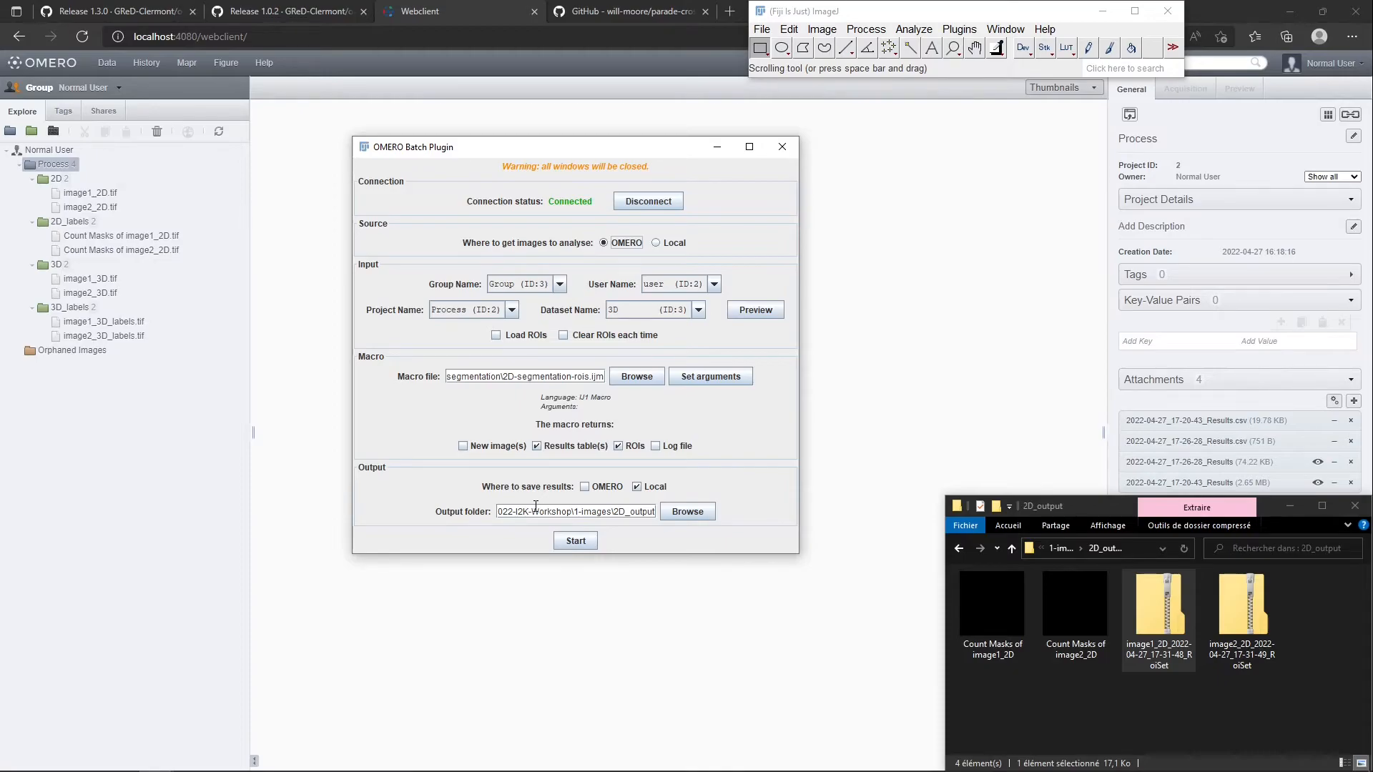
# Close the OMERO Batch Plugin and run OMERO Extensions to print its macro instructions to the Log window
pyautogui.click(783, 150)
pyautogui.click(961, 29)
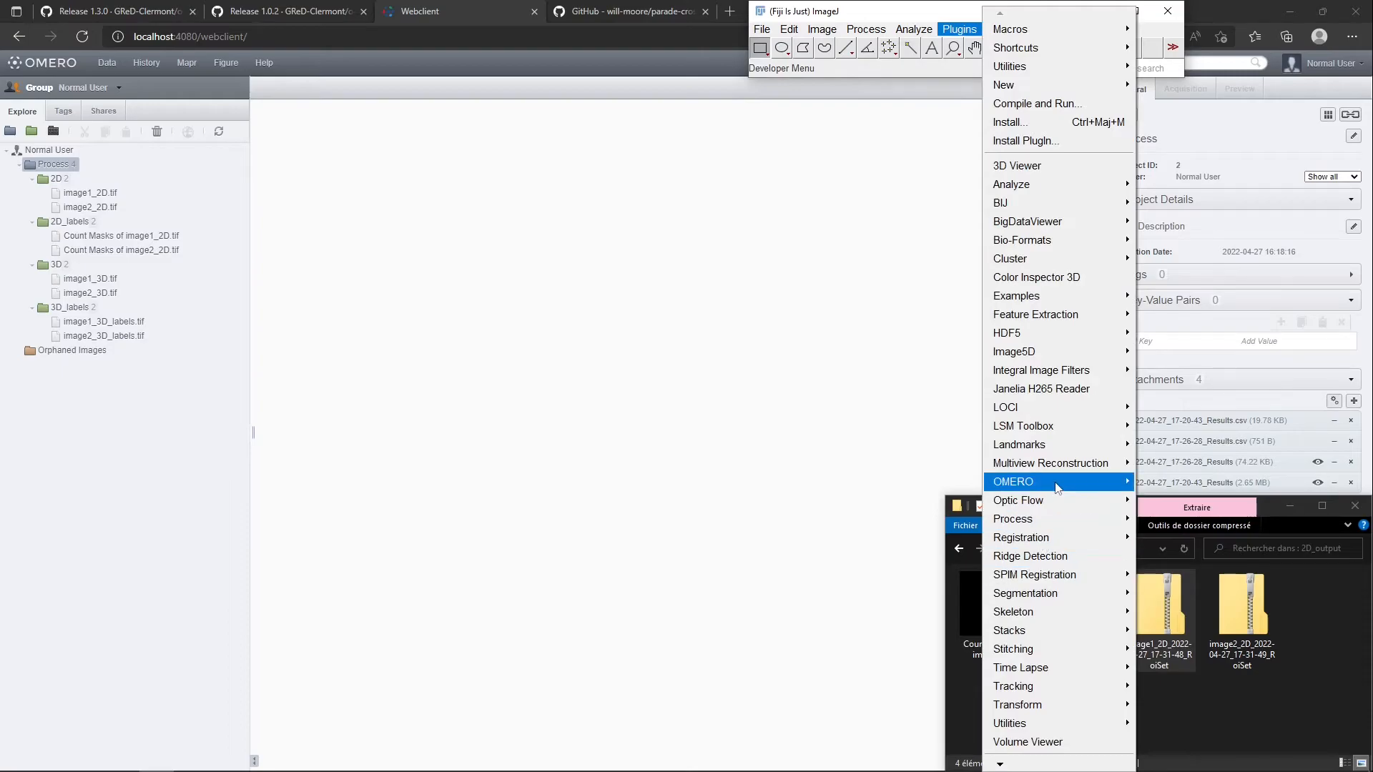
pyautogui.moveTo(1057, 485)
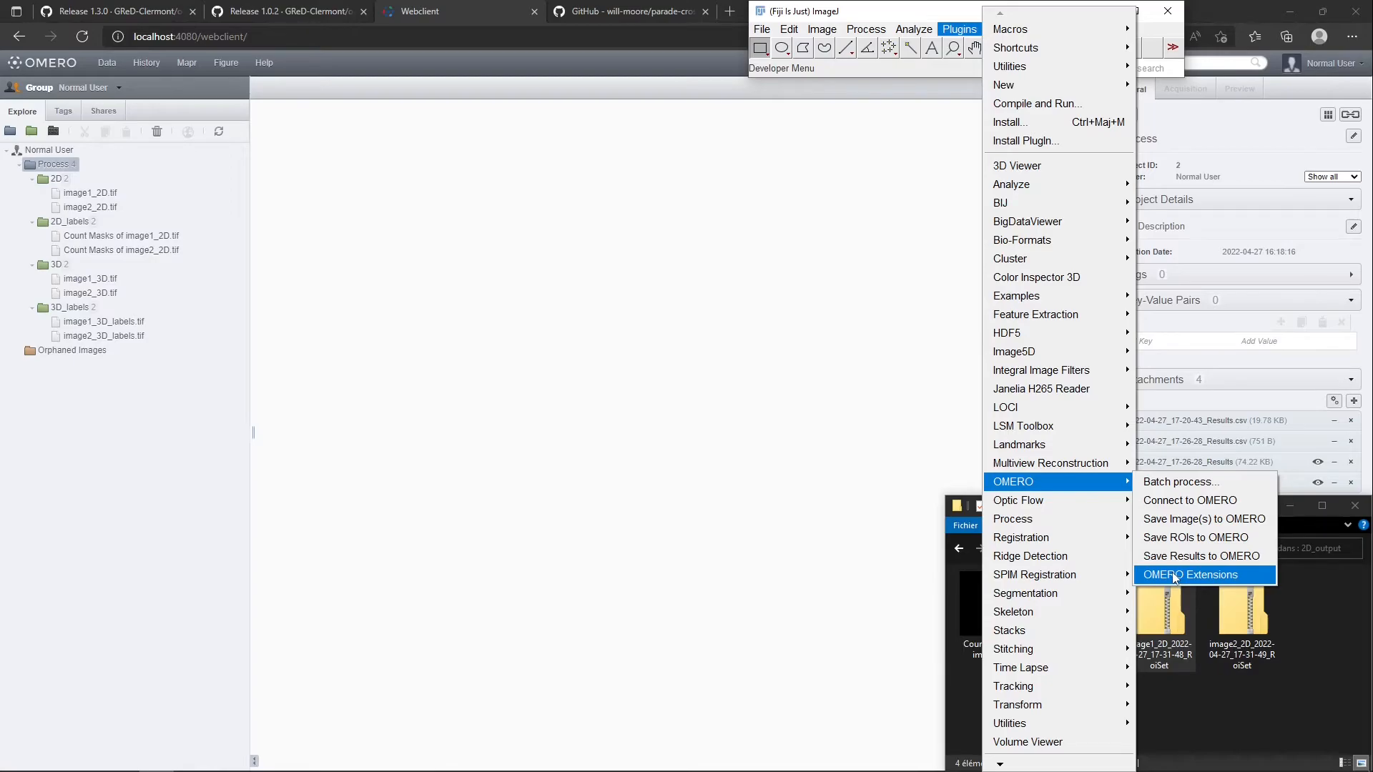
pyautogui.click(1175, 578)
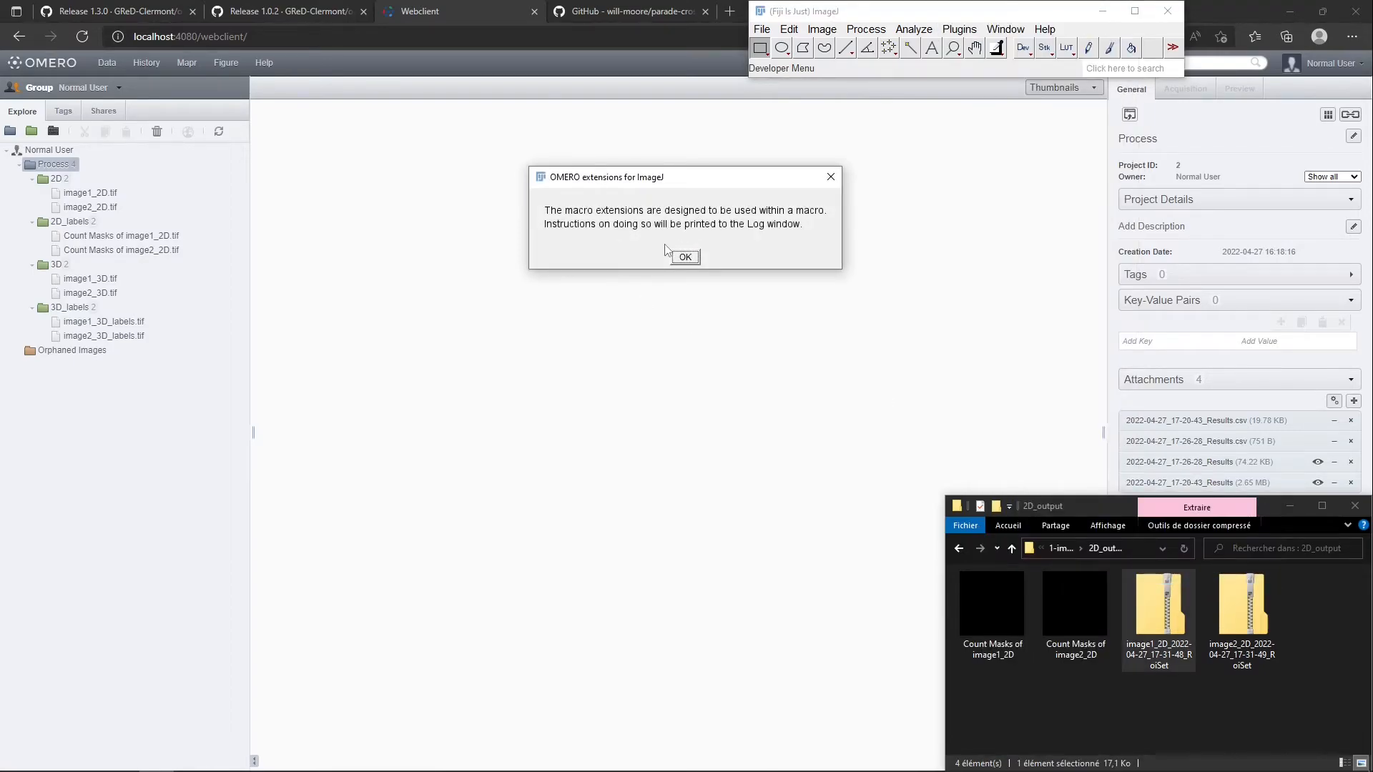
pyautogui.click(683, 256)
# Review the OMERO macro functions in the log, from connection handling to context changes and data retrieval
pyautogui.moveTo(699, 162); pyautogui.dragTo(310, 99)
pyautogui.moveTo(591, 165)
pyautogui.mouseDown()
pyautogui.moveTo(591, 356)
pyautogui.moveTo(565, 243)
pyautogui.moveTo(579, 151)
pyautogui.mouseUp()
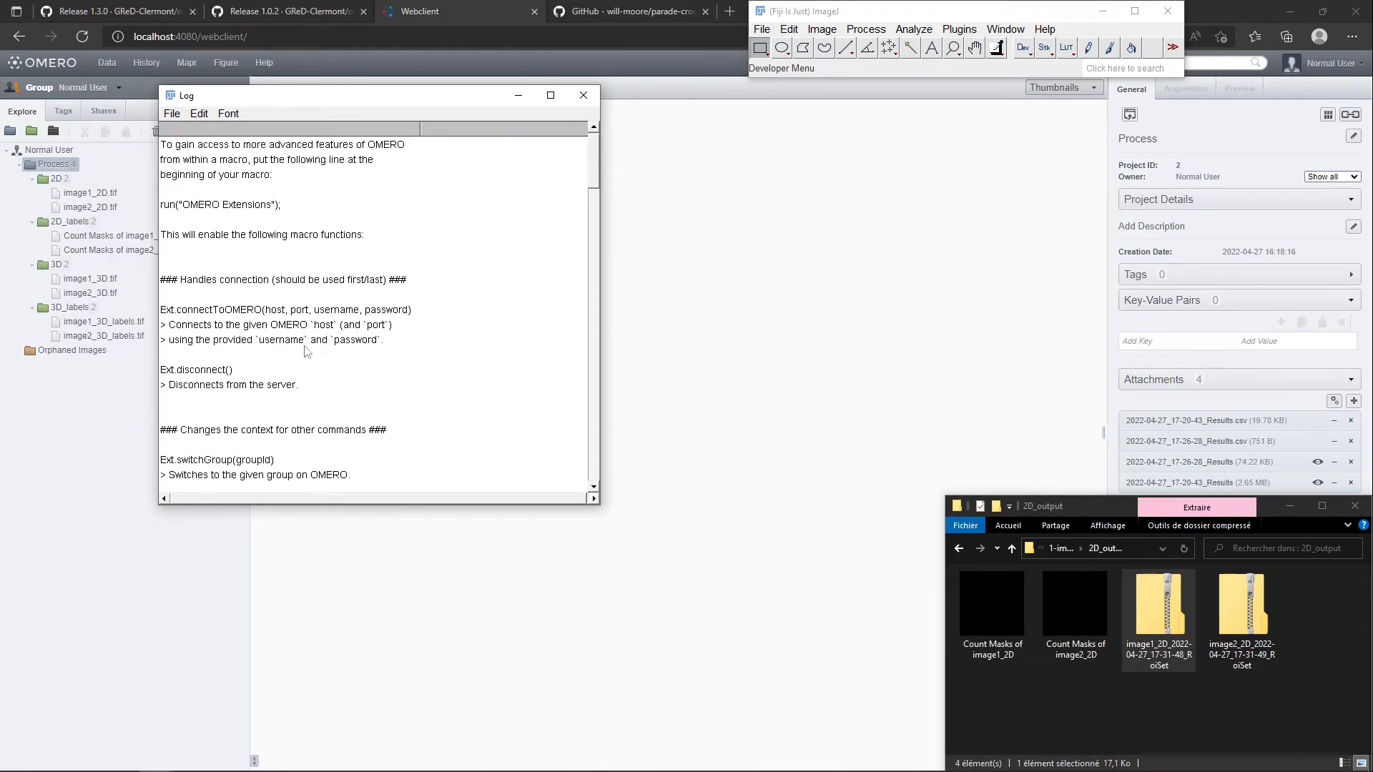
pyautogui.scroll(-2, 285, 342)
pyautogui.scroll(-5, 285, 342)
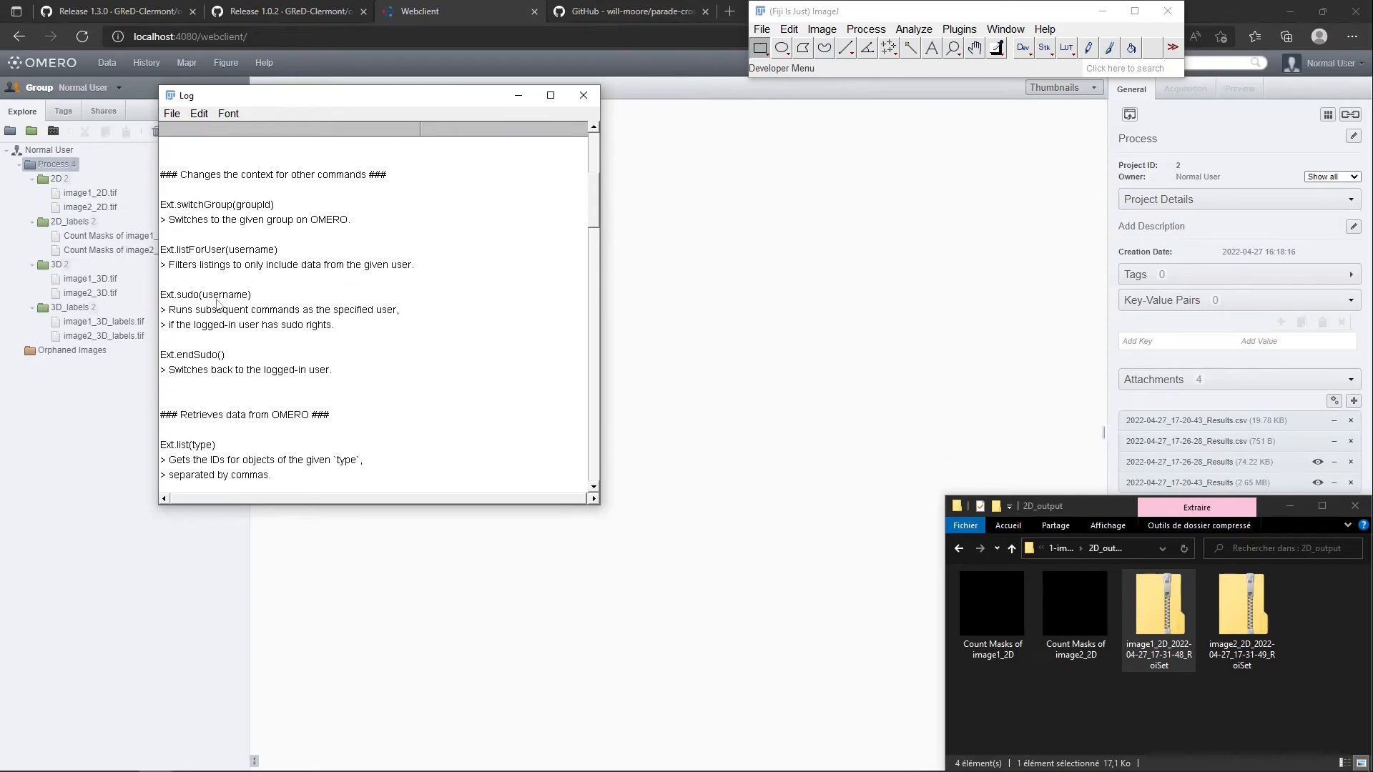
pyautogui.scroll(-1, 271, 322)
pyautogui.moveTo(588, 215); pyautogui.dragTo(586, 153)
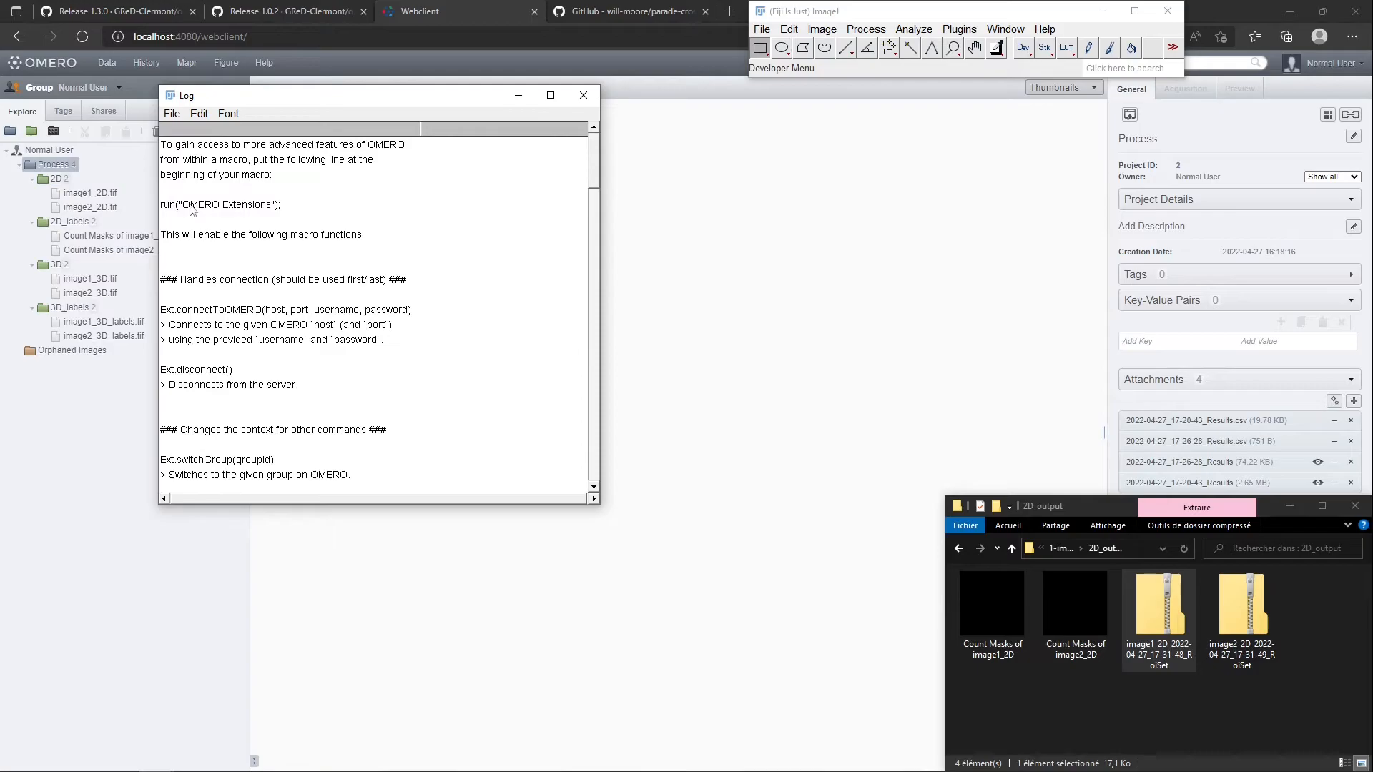
# Open 1-tag_images.ijm from the 4-extensions folder in Fiji's script editor and arrange it beside the Log window
pyautogui.click(1125, 641)
pyautogui.hotkey('alt', 'Up')
pyautogui.hotkey('alt', 'Up')
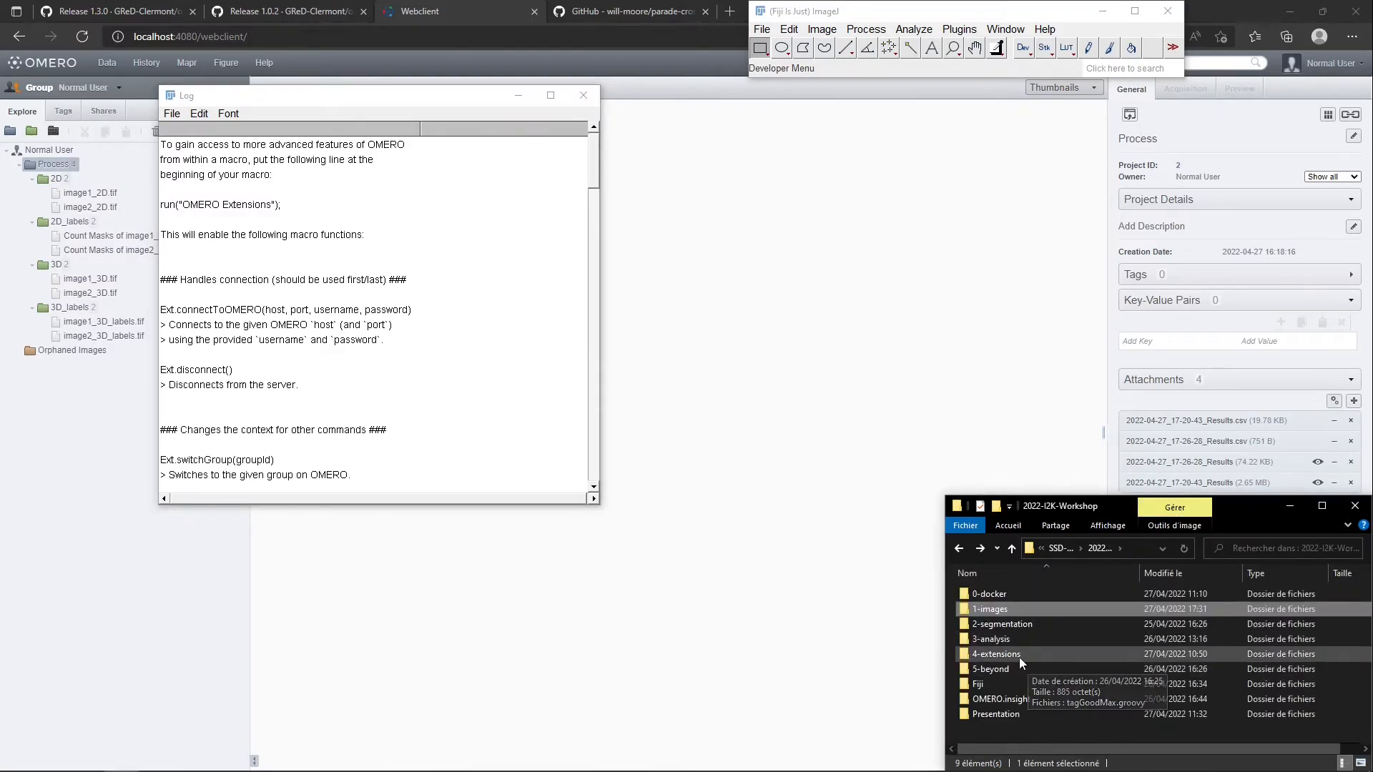
pyautogui.doubleClick(1018, 658)
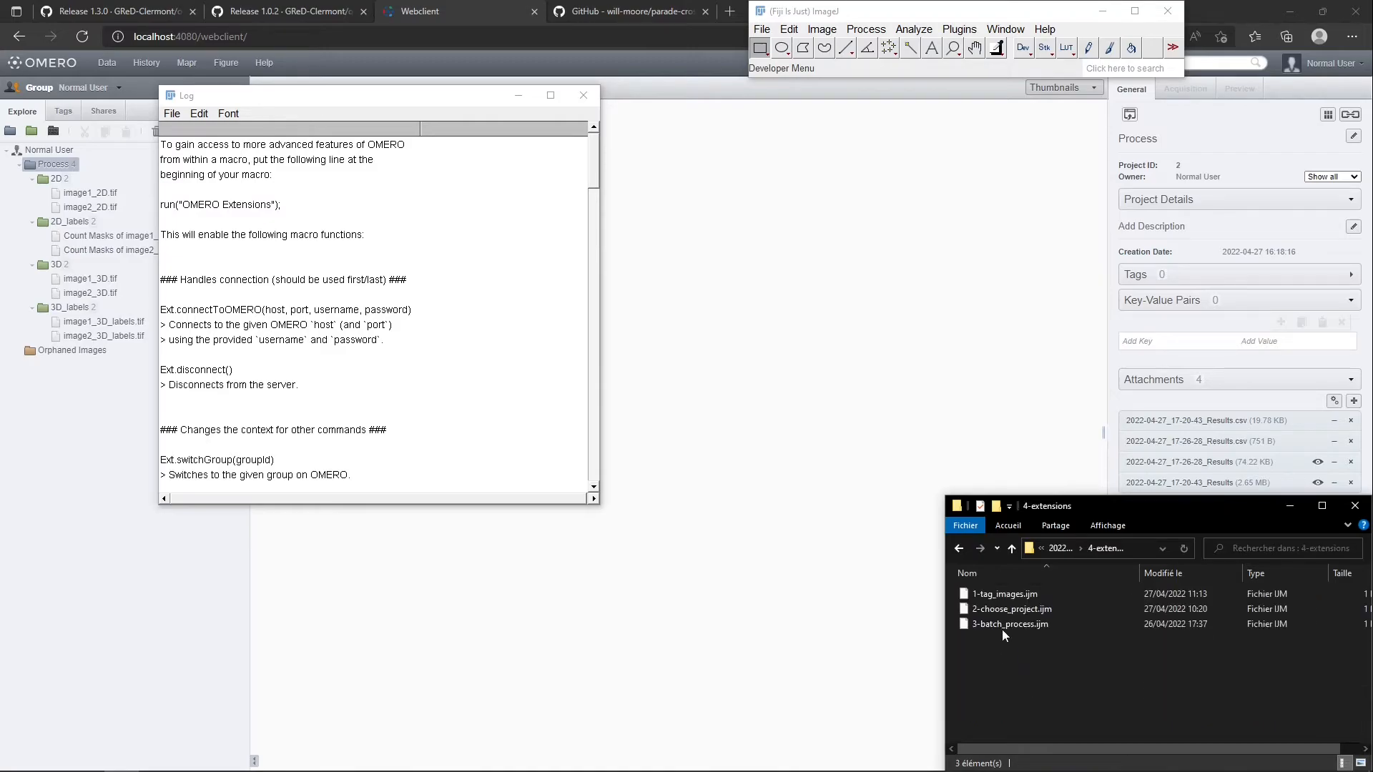
pyautogui.moveTo(988, 590); pyautogui.dragTo(933, 49)
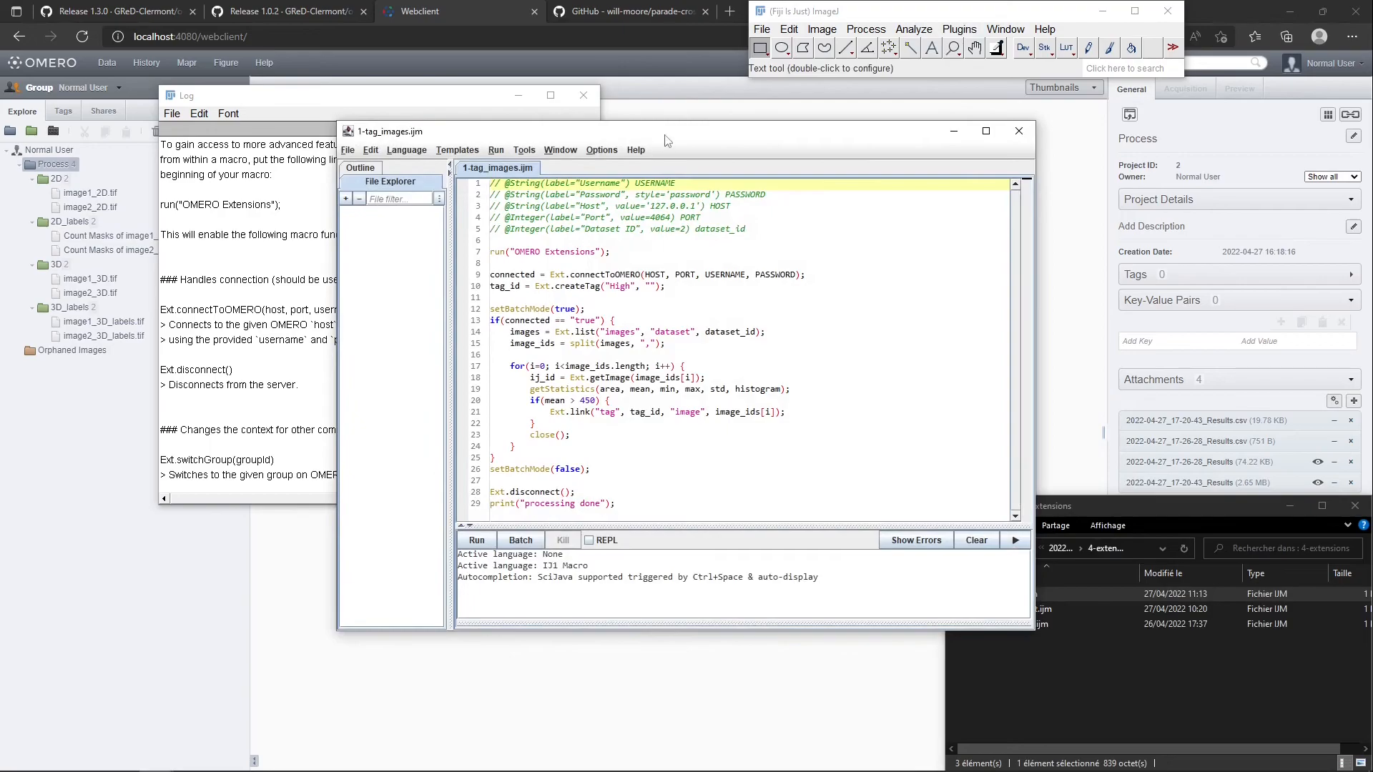
pyautogui.moveTo(953, 132); pyautogui.dragTo(943, 115)
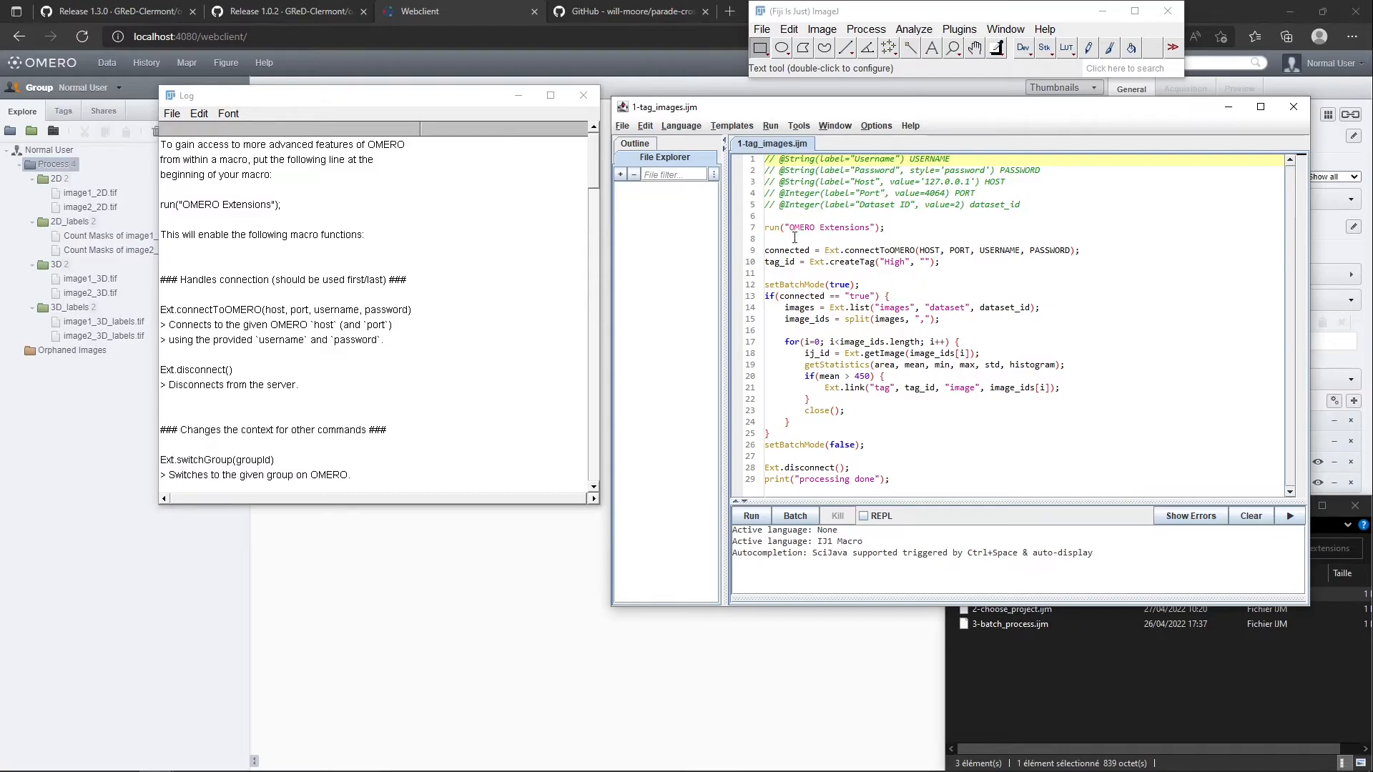
pyautogui.moveTo(286, 97); pyautogui.dragTo(283, 155)
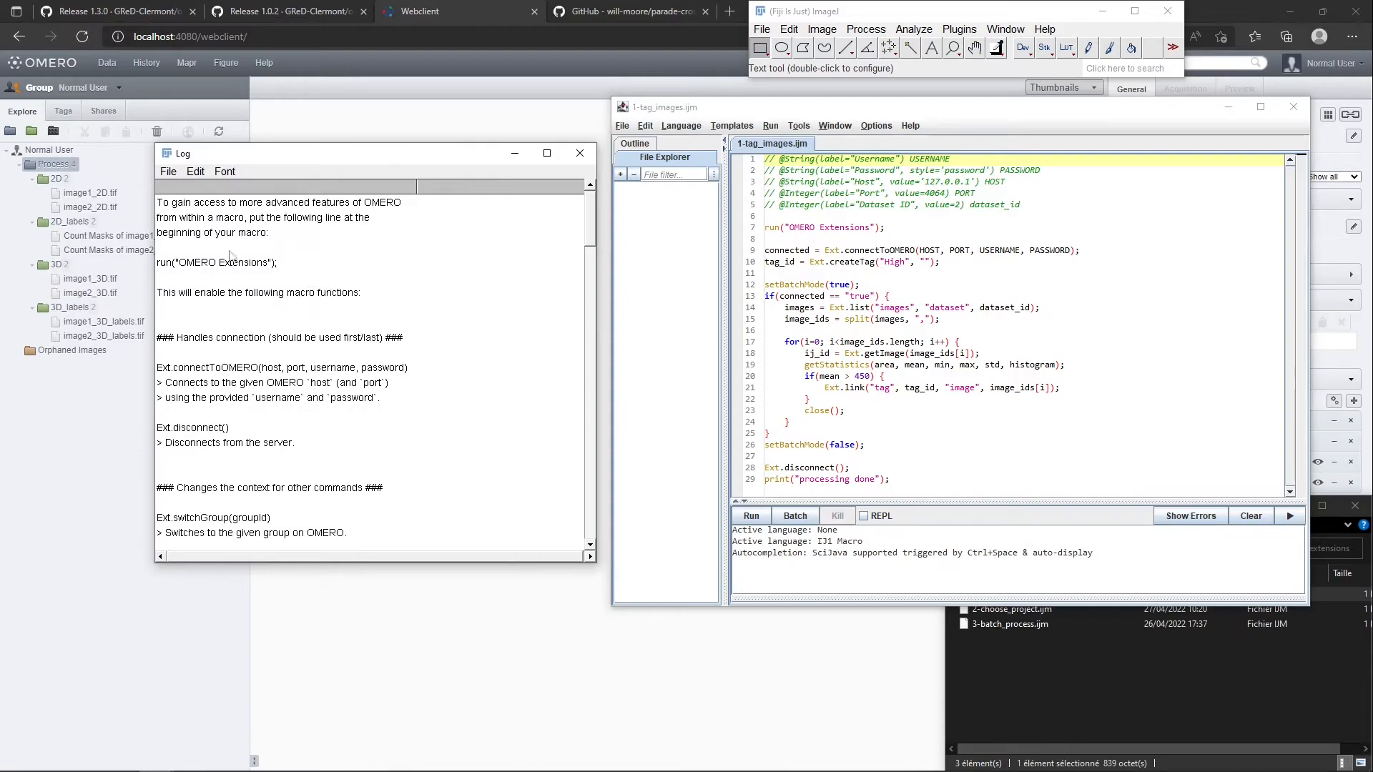
# Examine the tagging macro's extension activation, OMERO connection call, script parameters and the line creating the "High" tag
pyautogui.moveTo(885, 227); pyautogui.dragTo(761, 227)
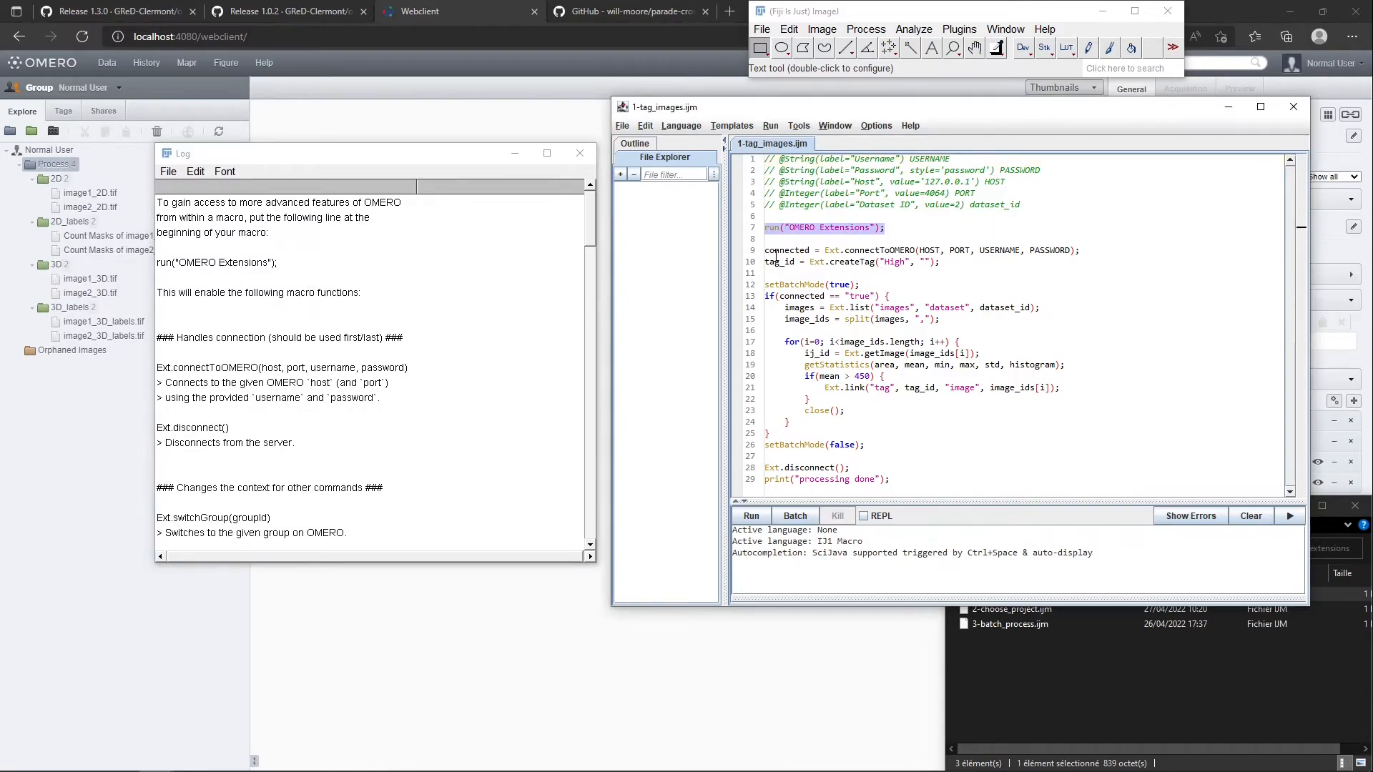
pyautogui.moveTo(765, 251); pyautogui.dragTo(902, 251)
pyautogui.click(894, 251)
pyautogui.doubleClick(877, 251)
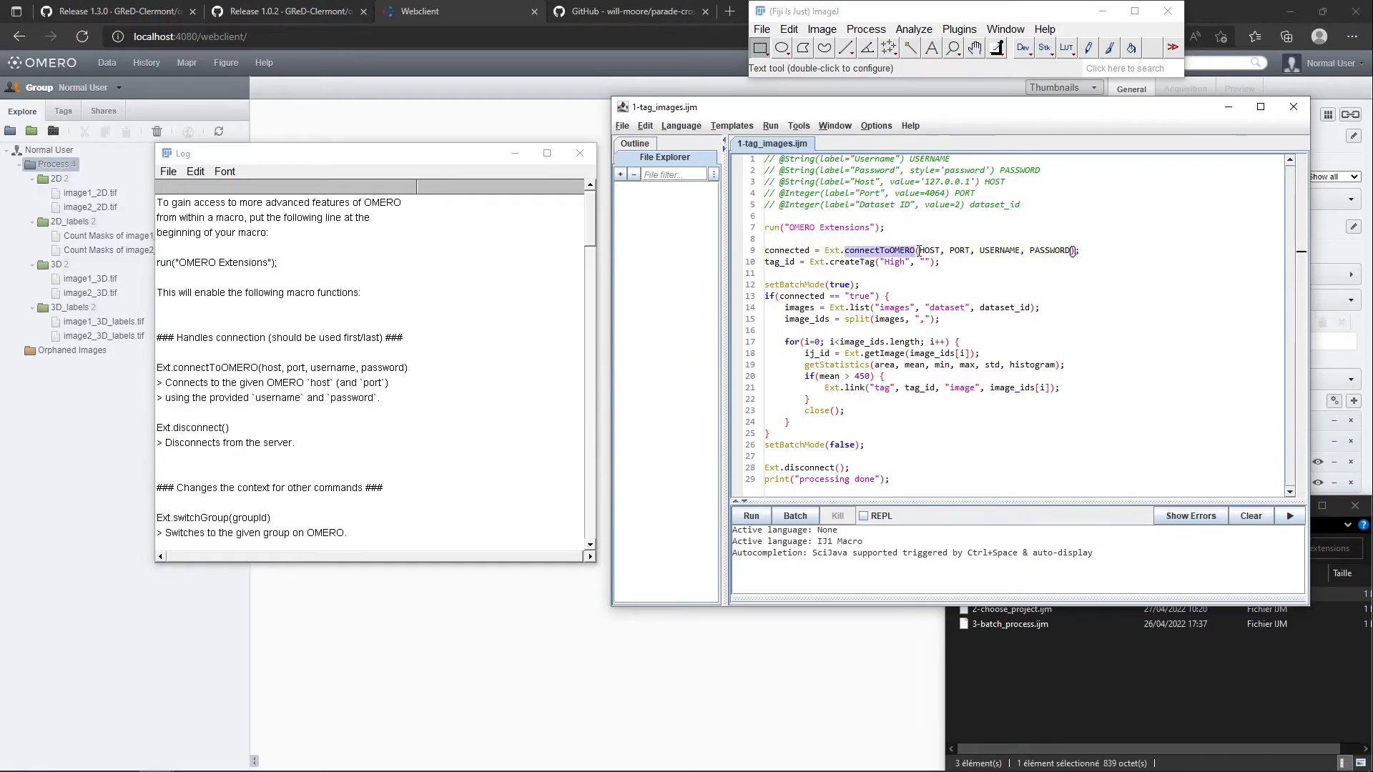
pyautogui.moveTo(1081, 250); pyautogui.dragTo(920, 251)
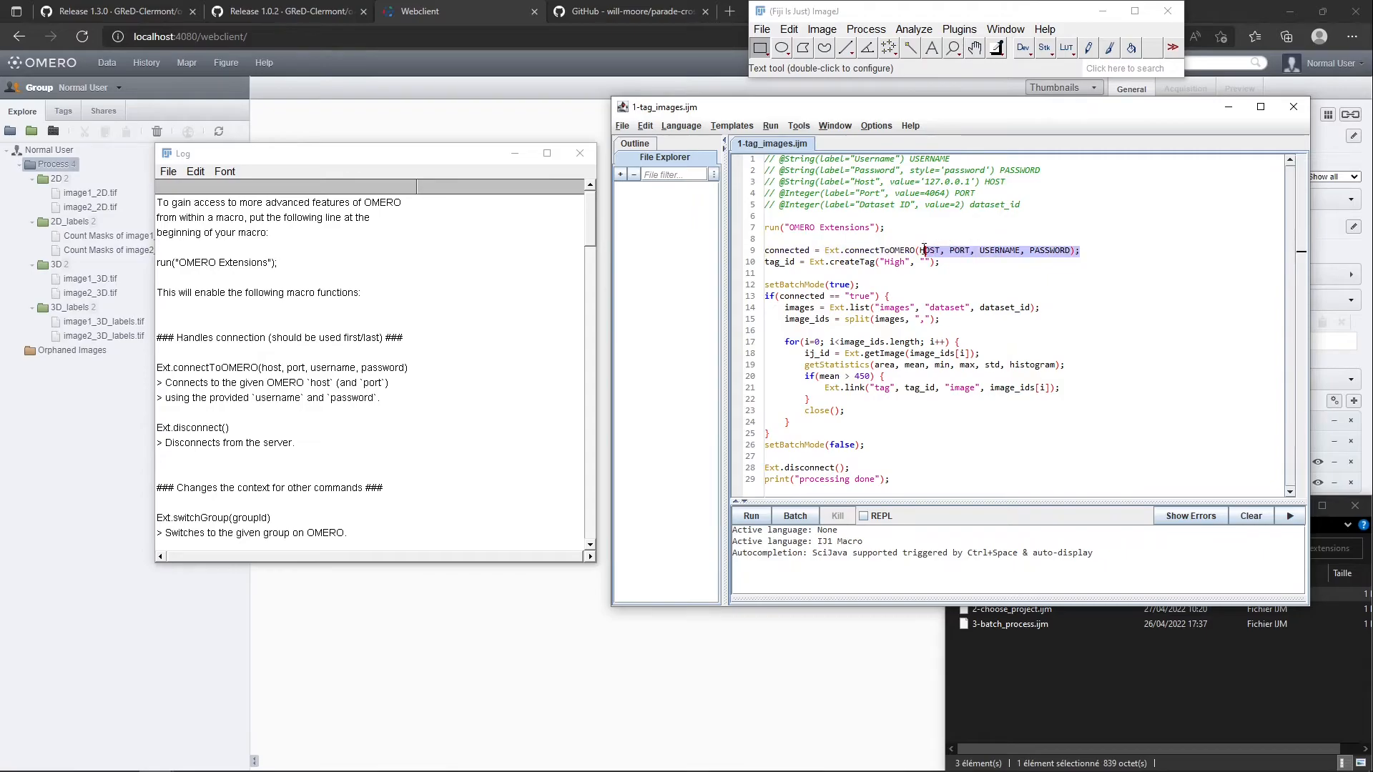
pyautogui.moveTo(1021, 207); pyautogui.dragTo(768, 146)
pyautogui.click(798, 239)
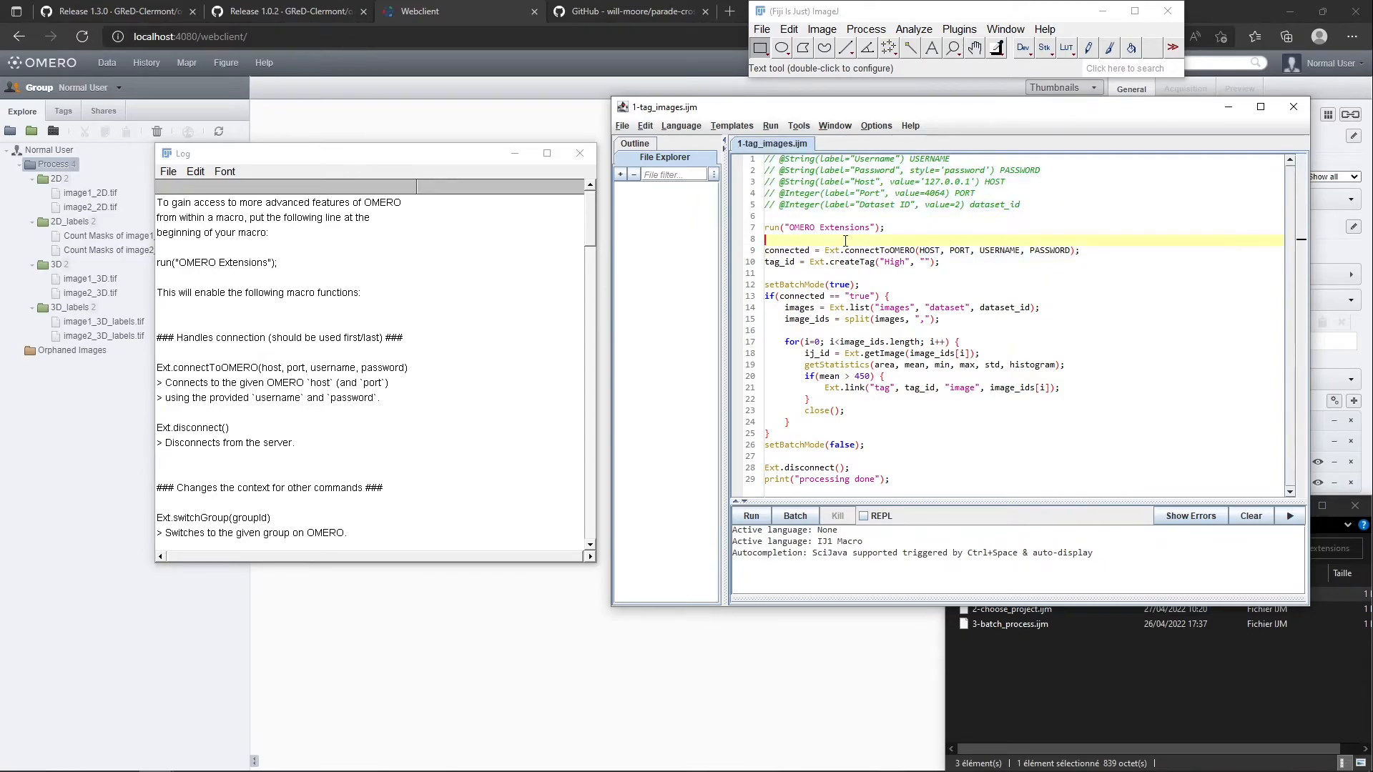
pyautogui.moveTo(764, 263); pyautogui.dragTo(937, 271)
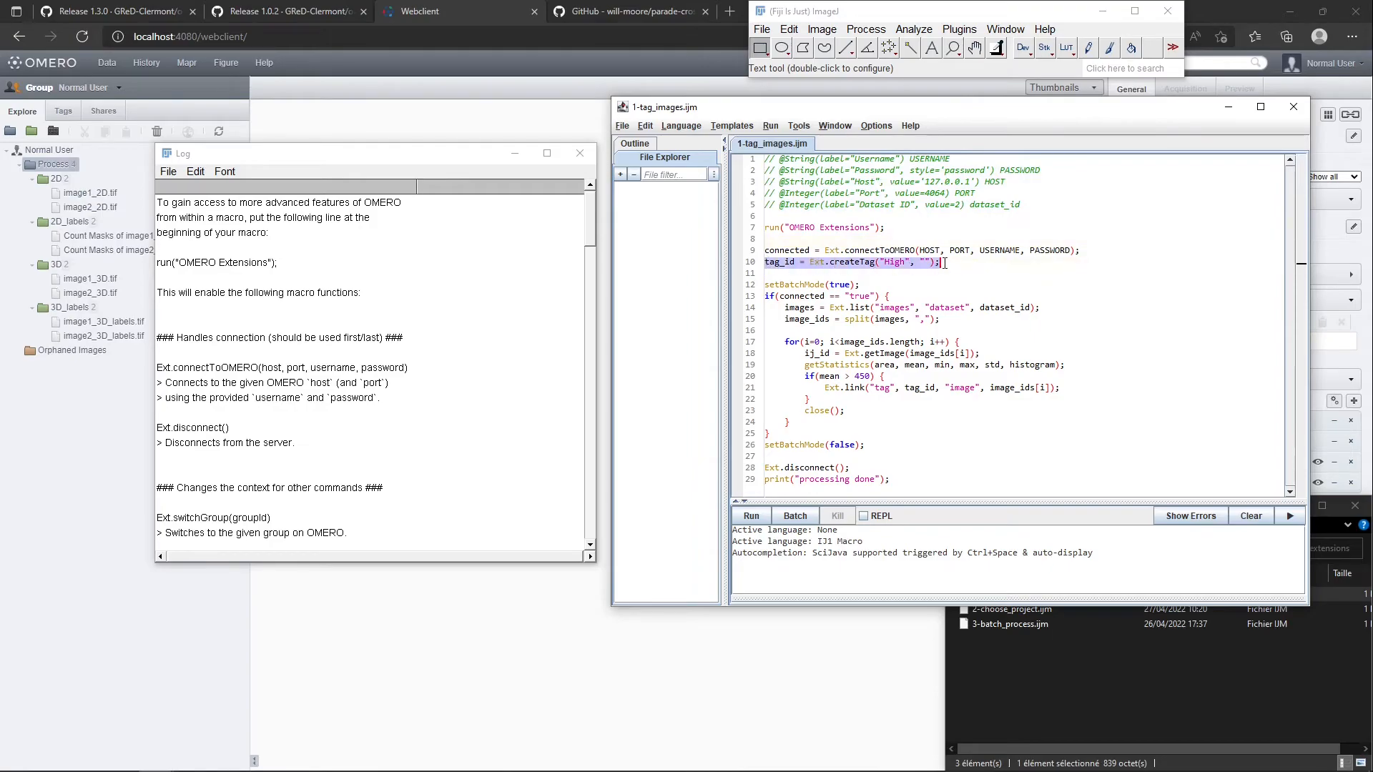
pyautogui.click(889, 262)
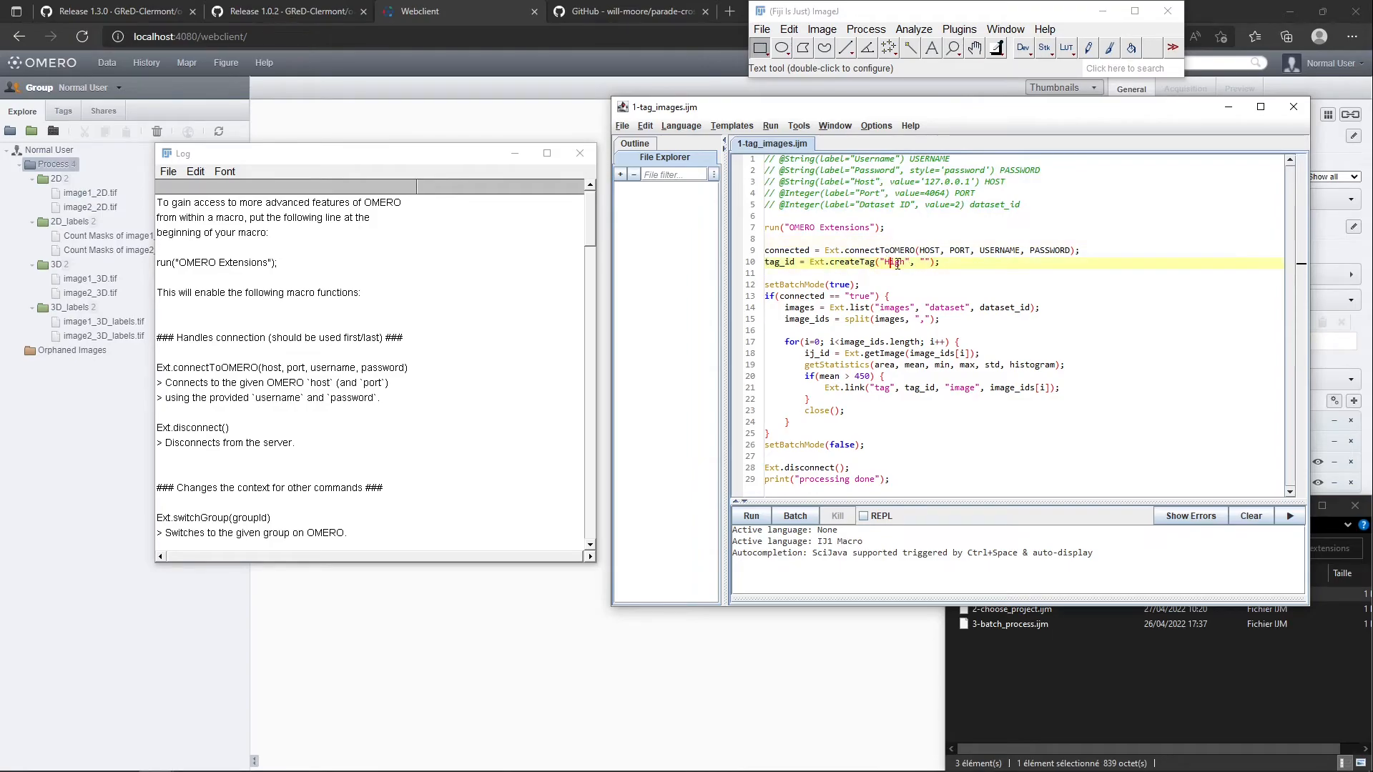
# Check the macro's "High" tag name and compare its default dataset ID with the 2D dataset's ID in OMERO web
pyautogui.doubleClick(896, 264)
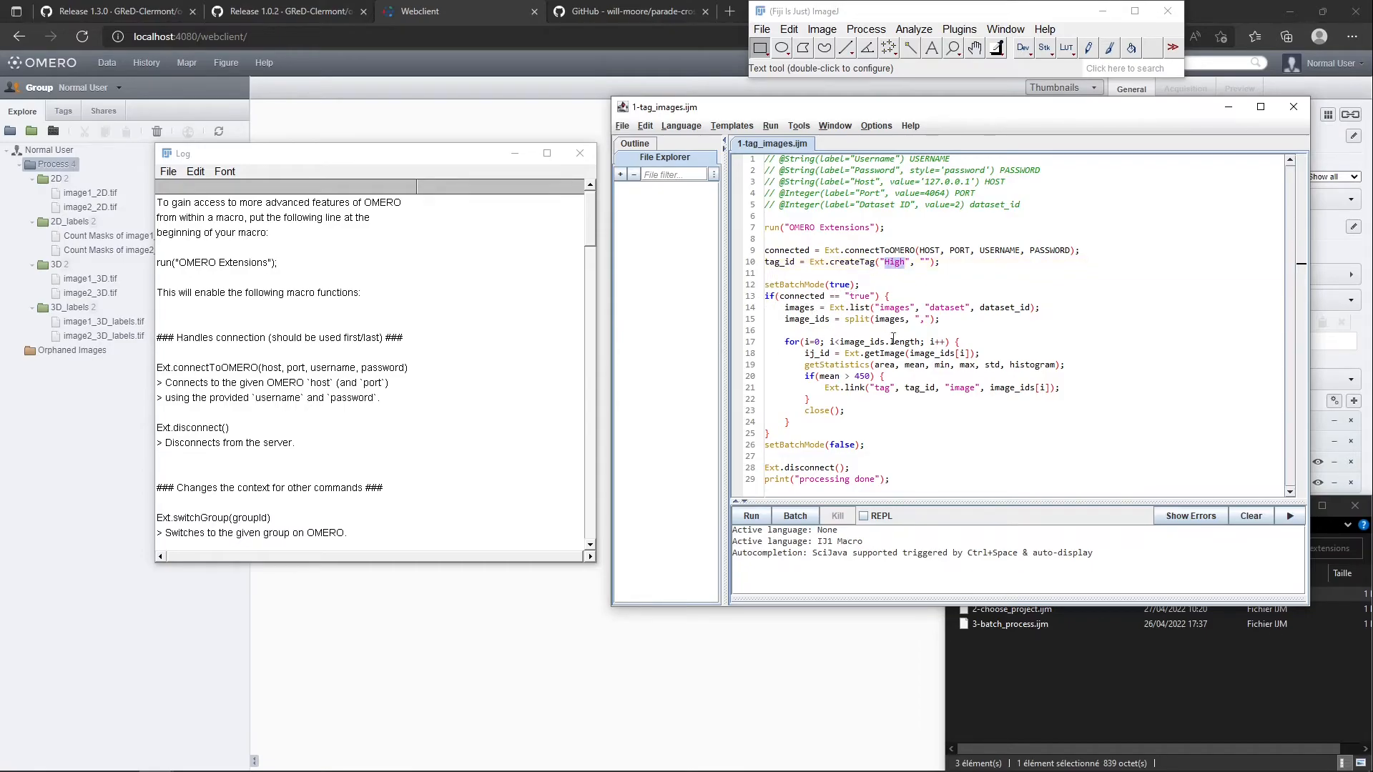
pyautogui.doubleClick(957, 205)
pyautogui.click(57, 178)
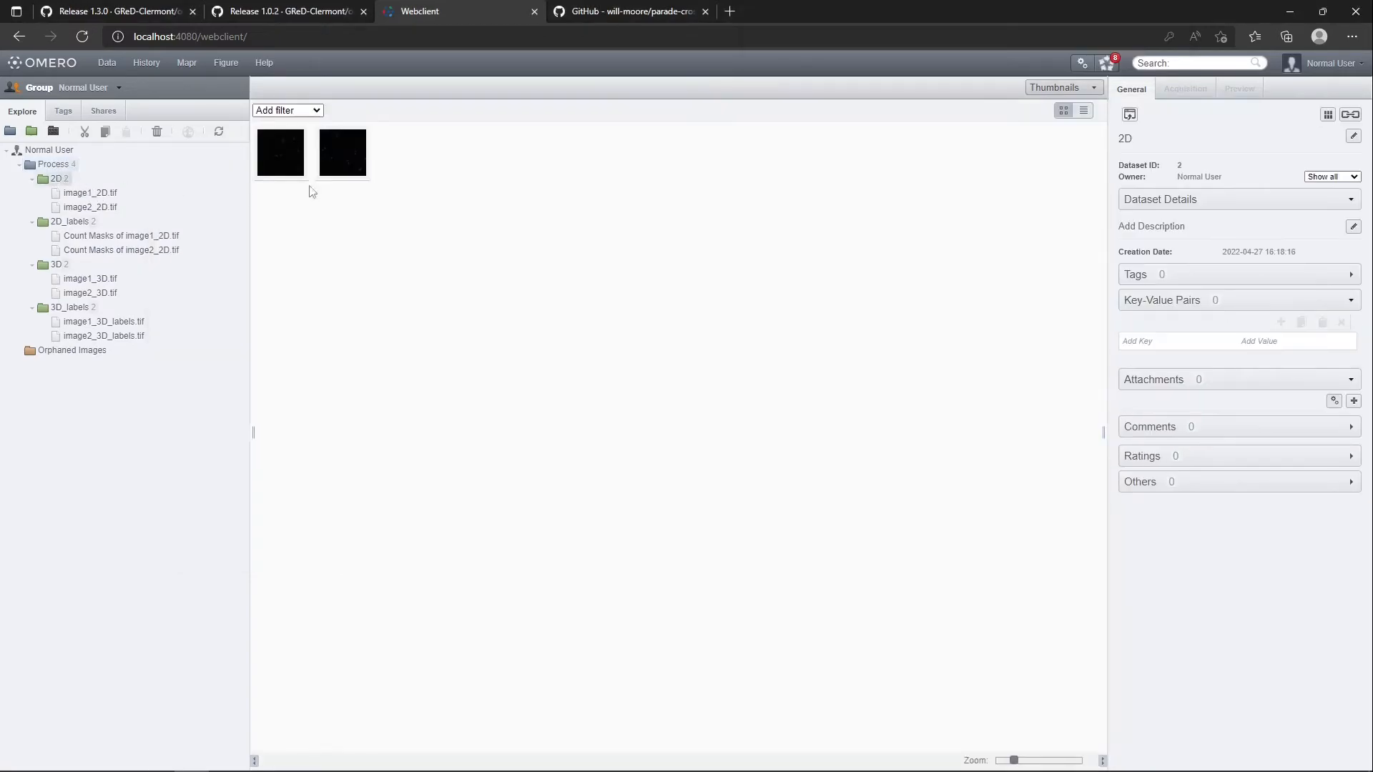
pyautogui.hotkey('alt', 'Tab')
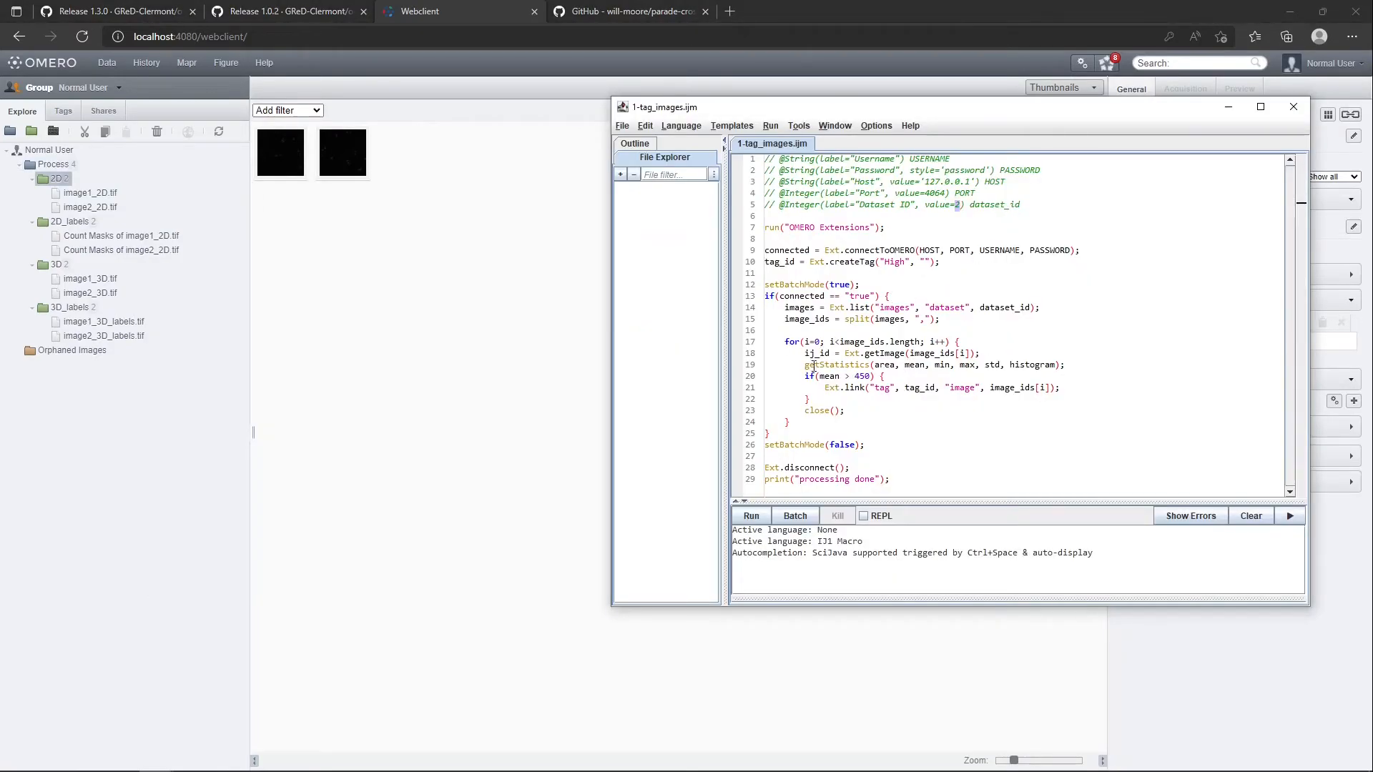
# Examine the mean intensity condition in the tagging macro's loop and the closing Ext.disconnect() line
pyautogui.click(857, 377)
pyautogui.press('BackSpace')
pyautogui.write('4')
pyautogui.moveTo(850, 469); pyautogui.dragTo(765, 468)
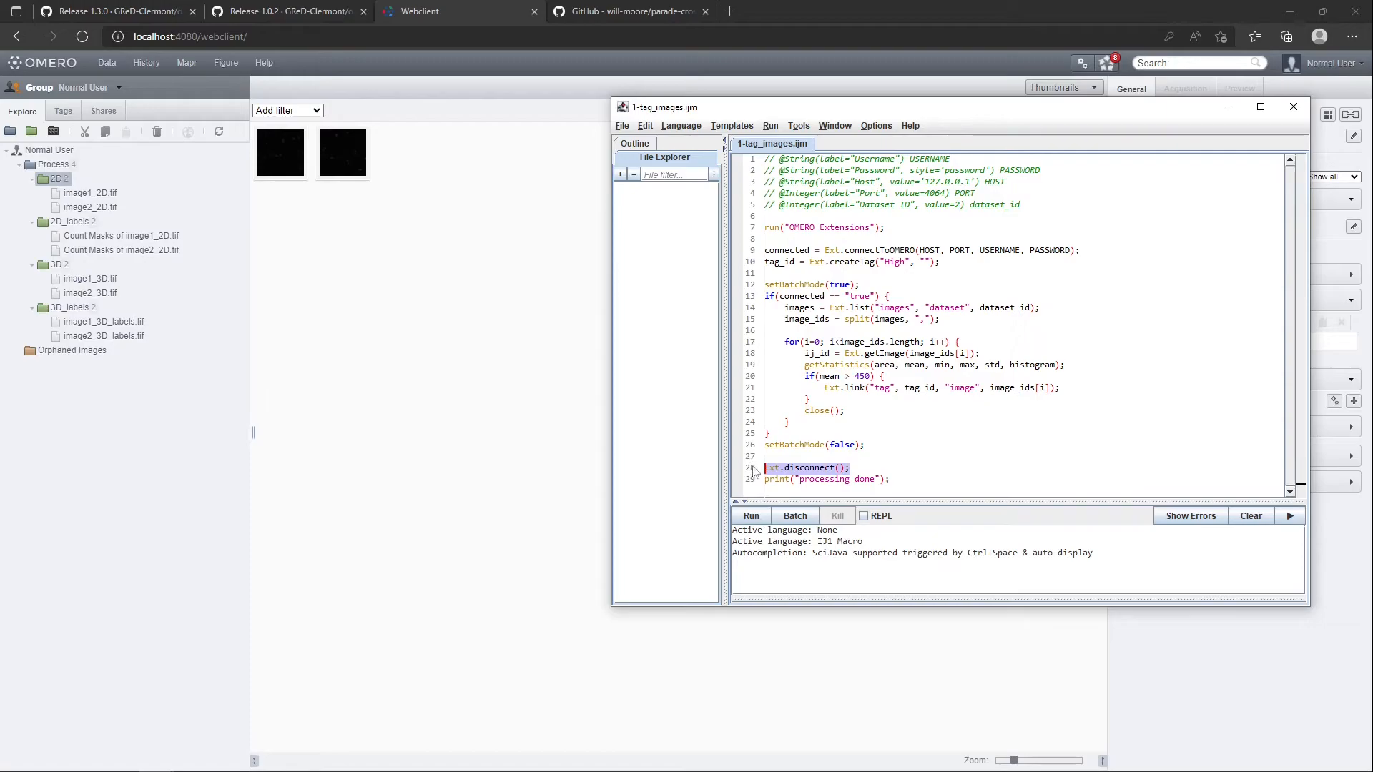
pyautogui.click(799, 469)
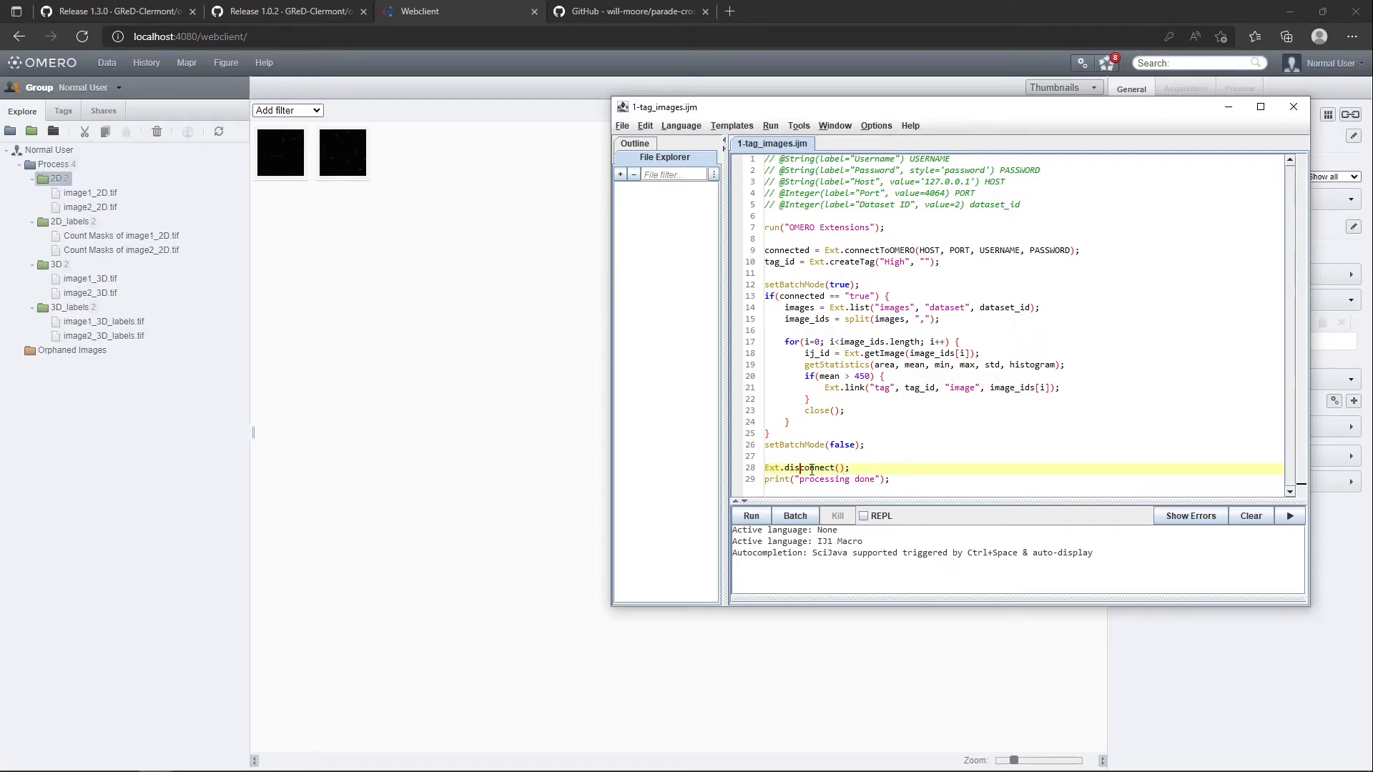
# Run 1-tag_images.ijm on dataset ID 2 with host 127.0.0.1, port 4064 and the prefilled credentials
pyautogui.click(756, 518)
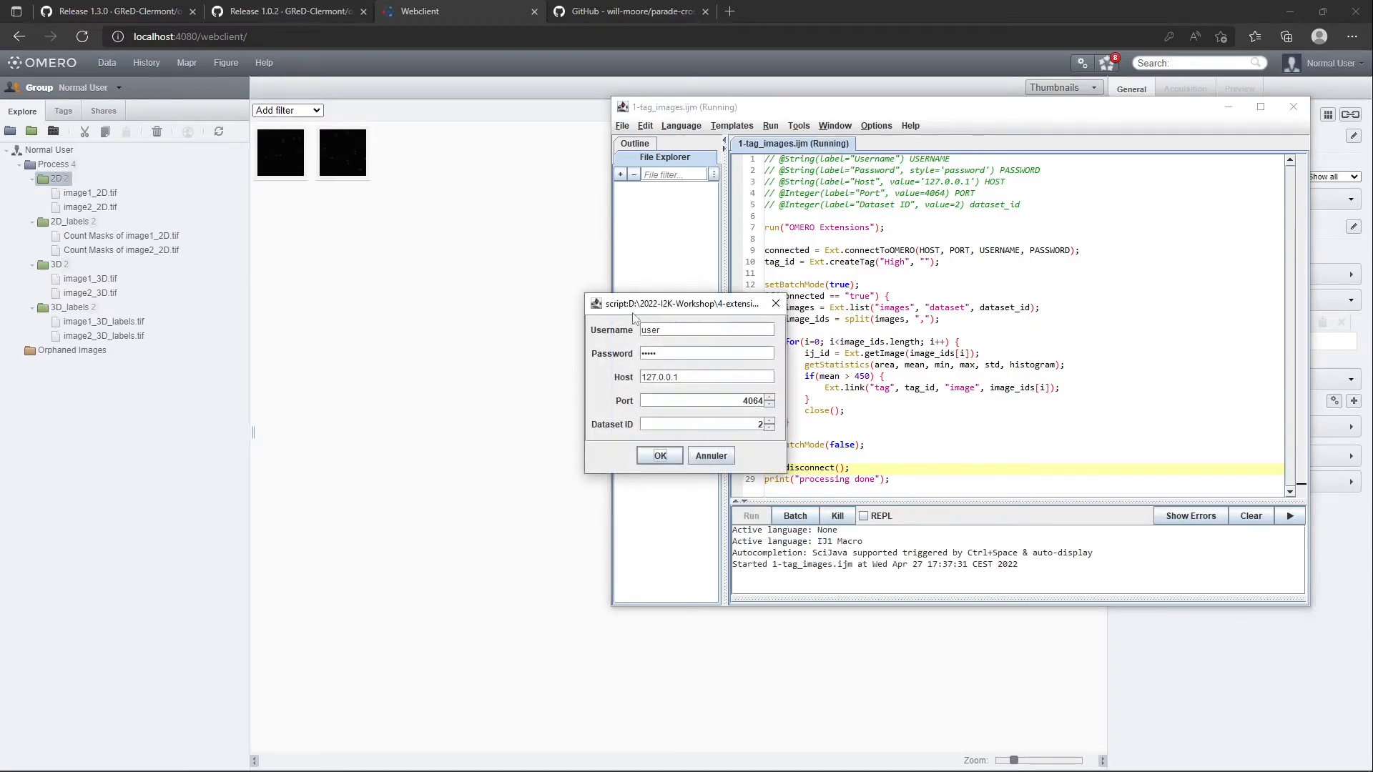
pyautogui.click(659, 457)
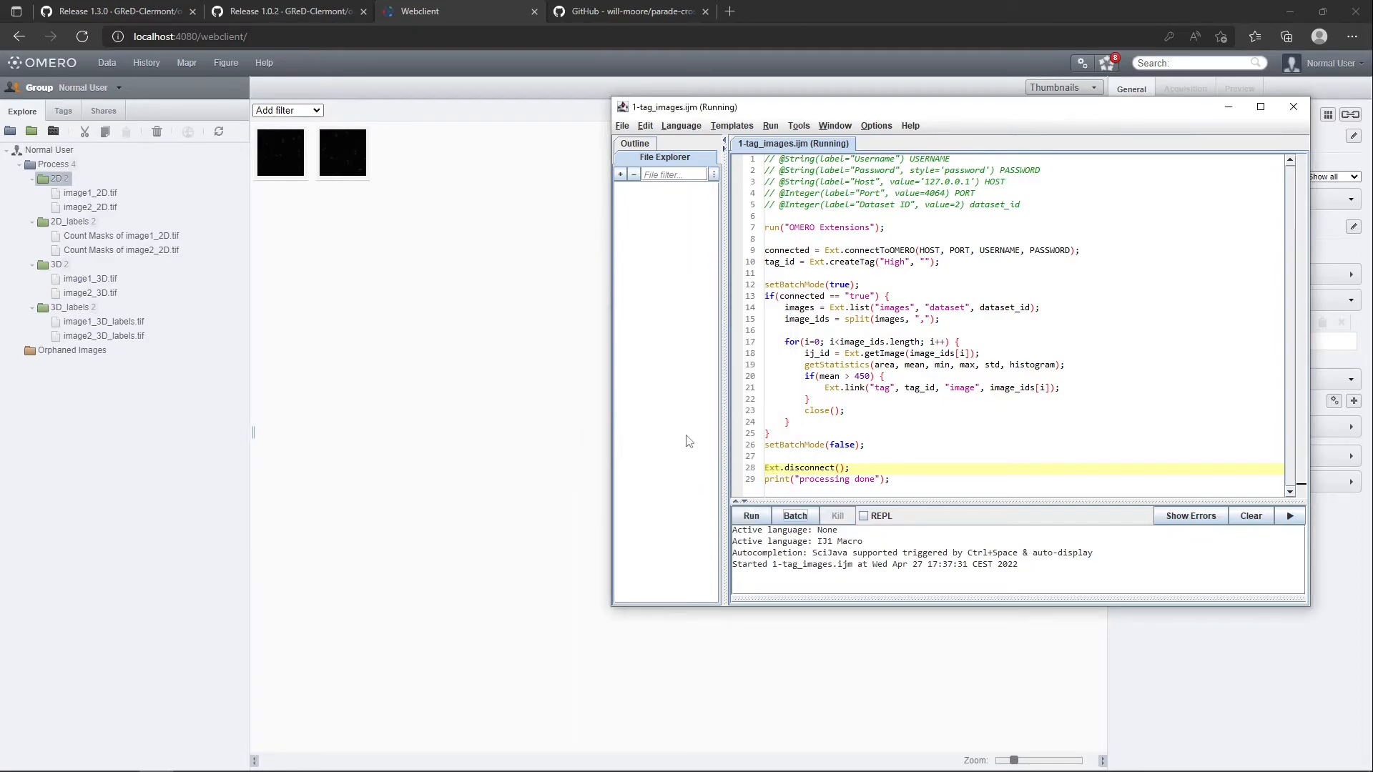
pyautogui.click(867, 276)
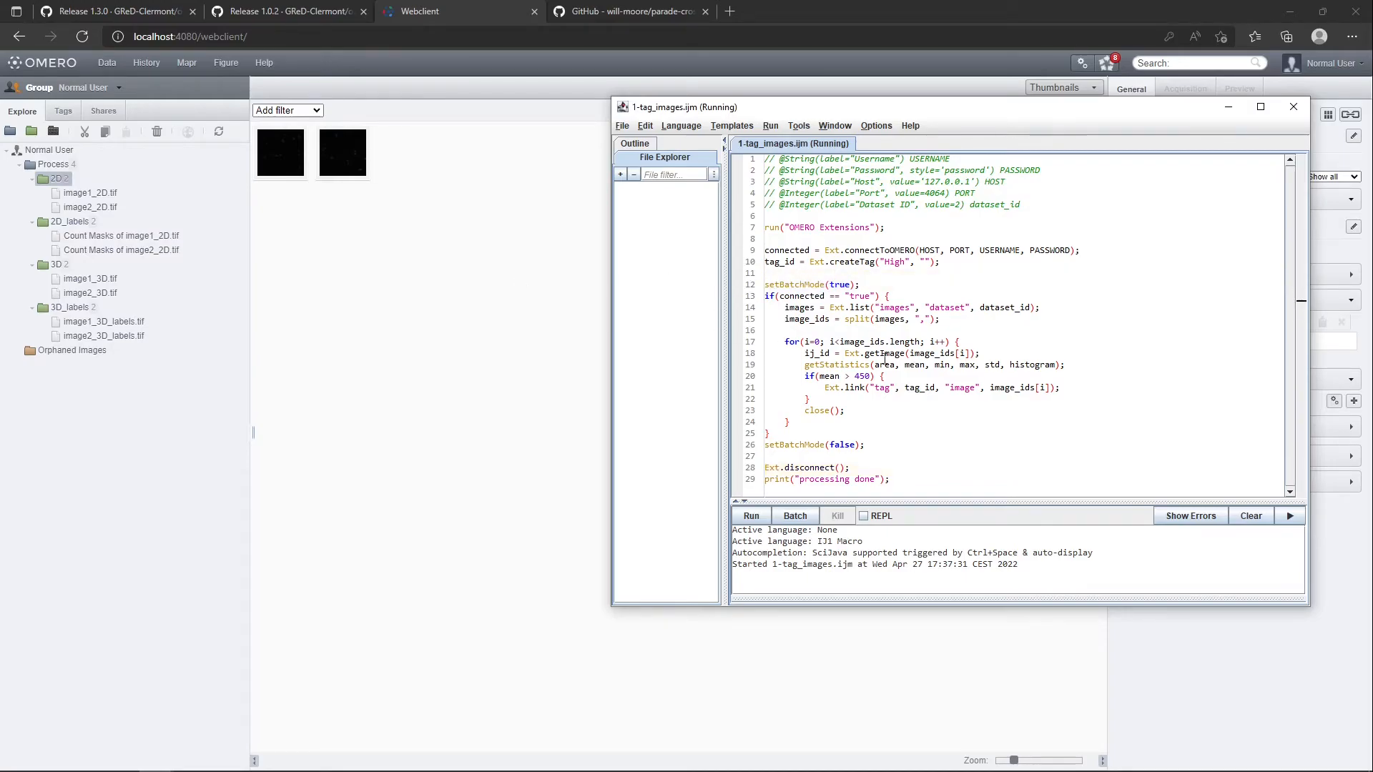
# Refresh the OMERO web data tree and filter the 2D dataset's thumbnails by the "High" tag
pyautogui.click(419, 277)
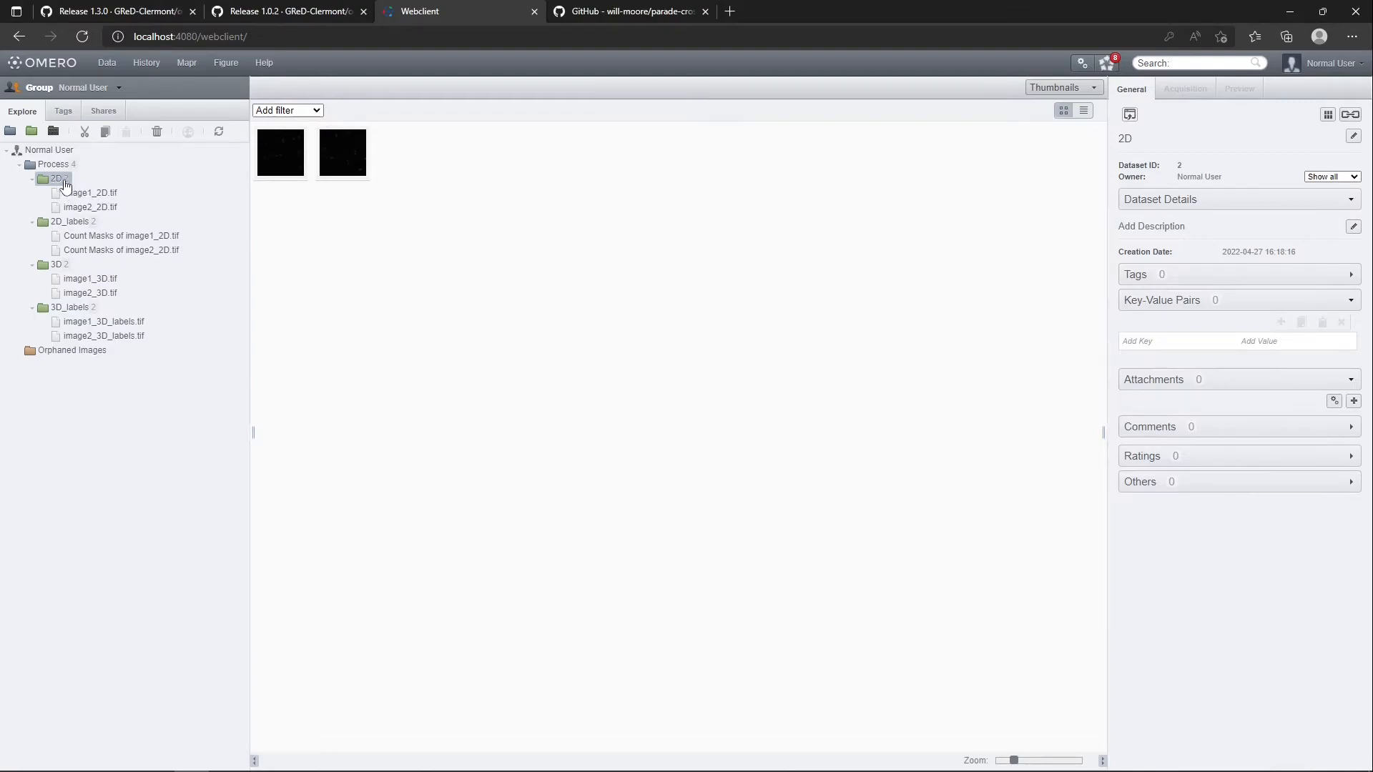
pyautogui.click(216, 133)
pyautogui.click(286, 112)
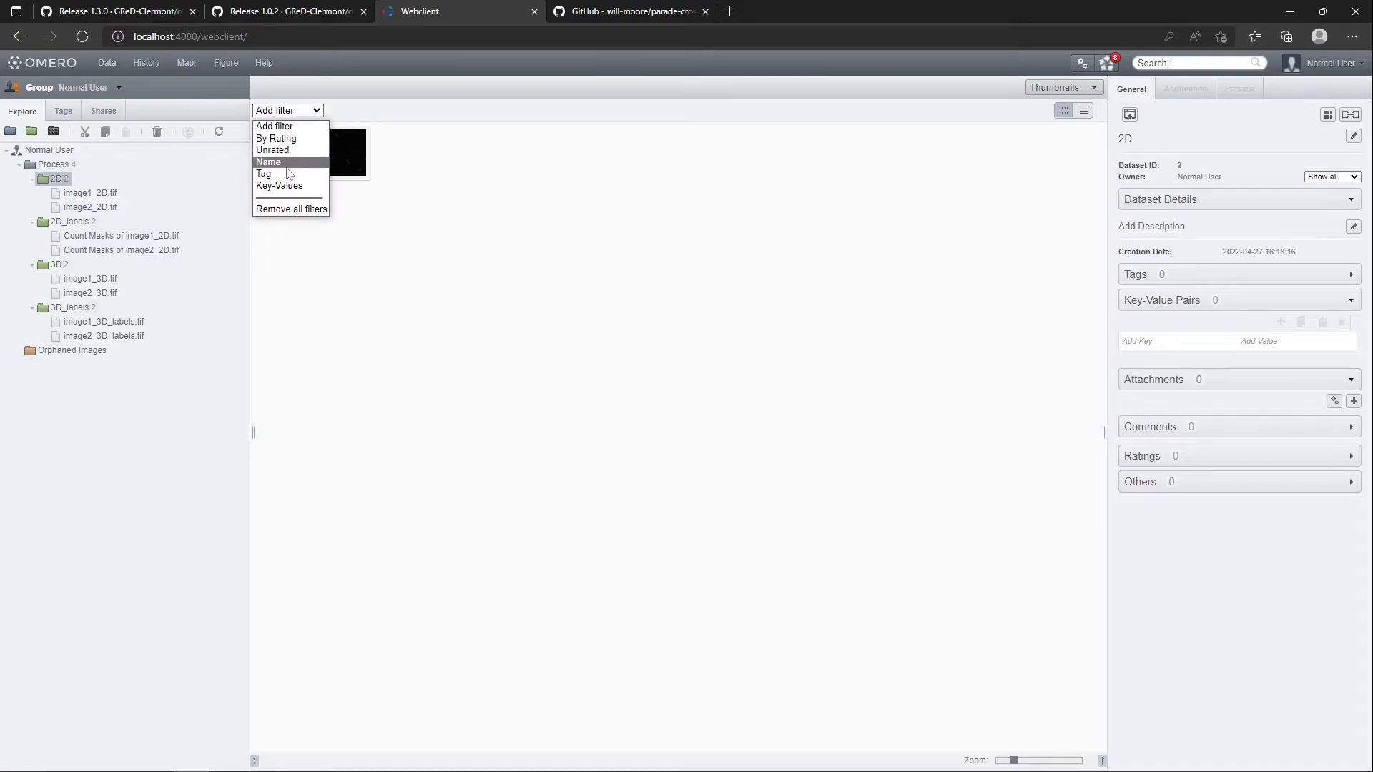
pyautogui.click(282, 173)
pyautogui.click(293, 132)
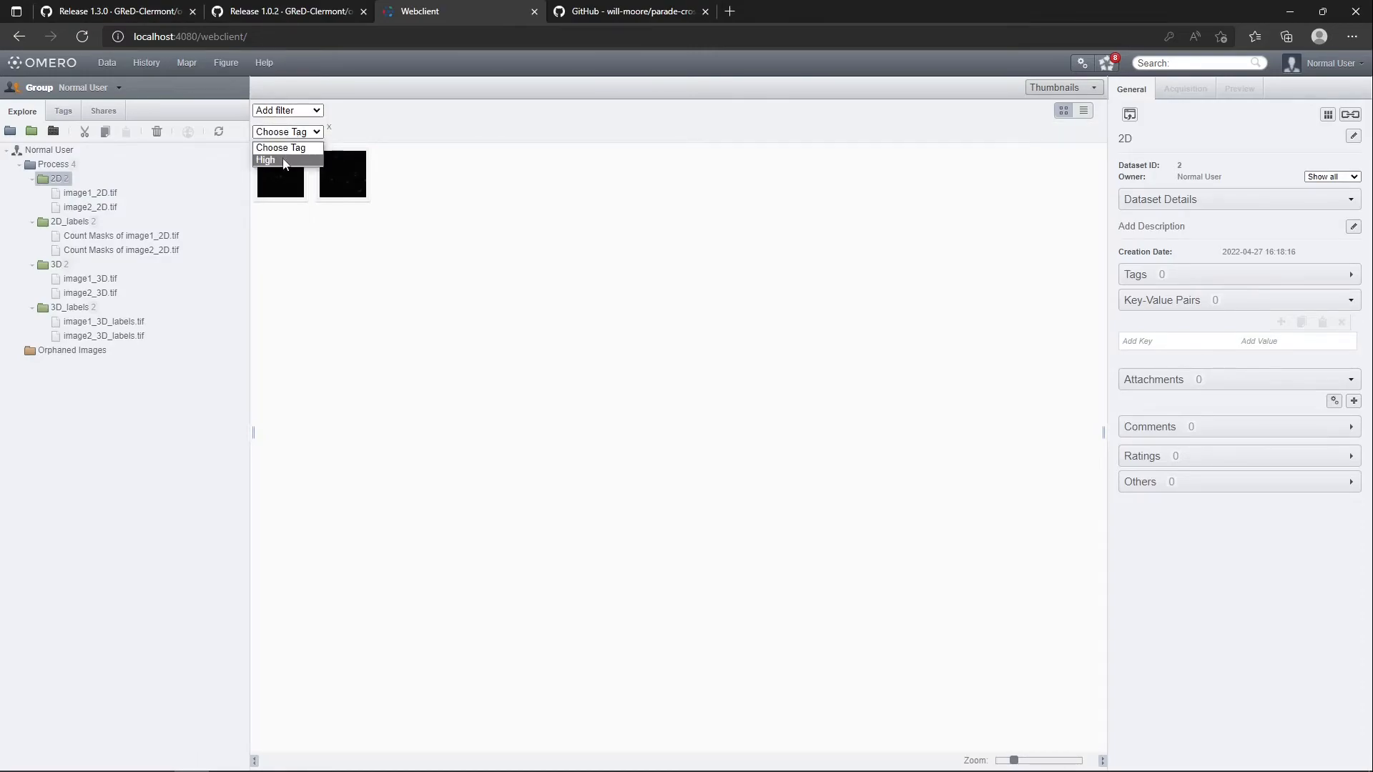
pyautogui.click(286, 158)
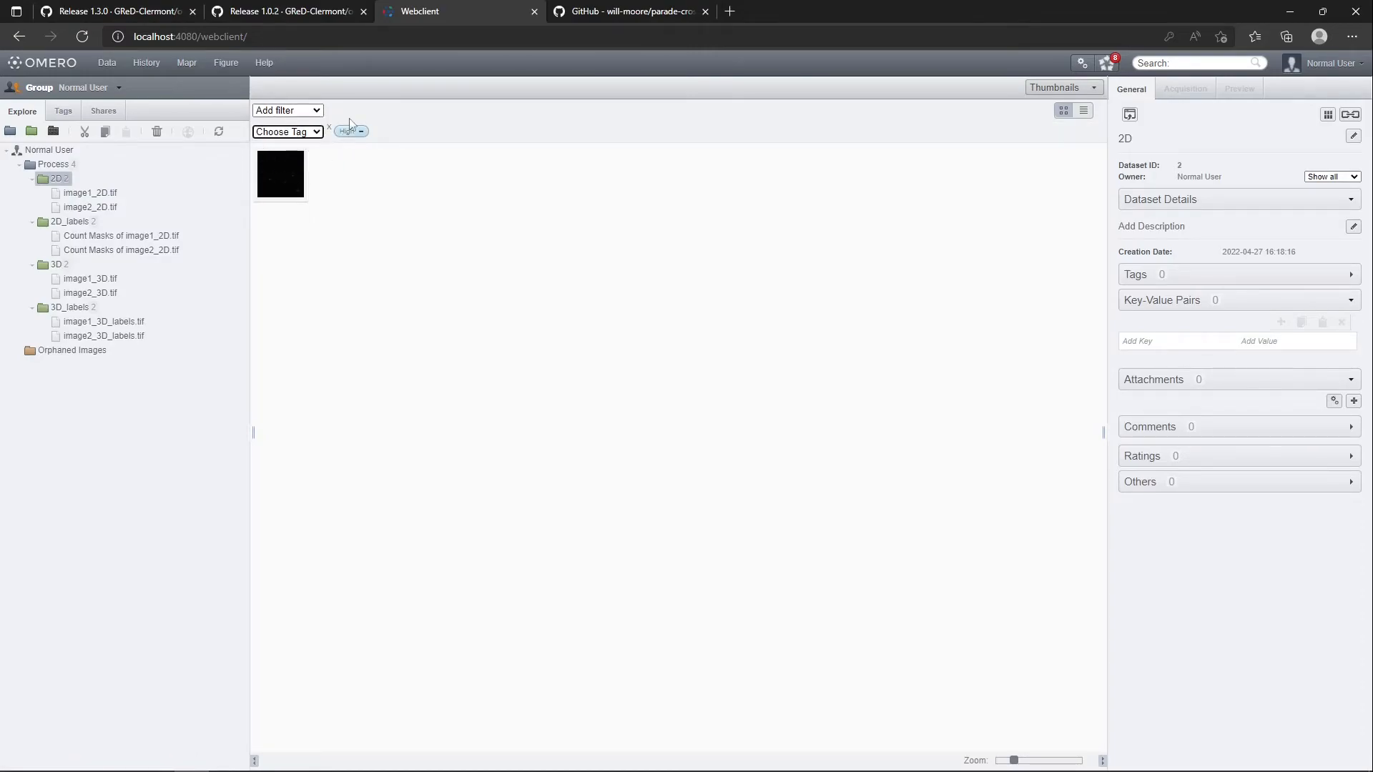
# Inspect and compare the tags attached to image1_2D.tif and image2_2D.tif in the 2D dataset
pyautogui.click(293, 166)
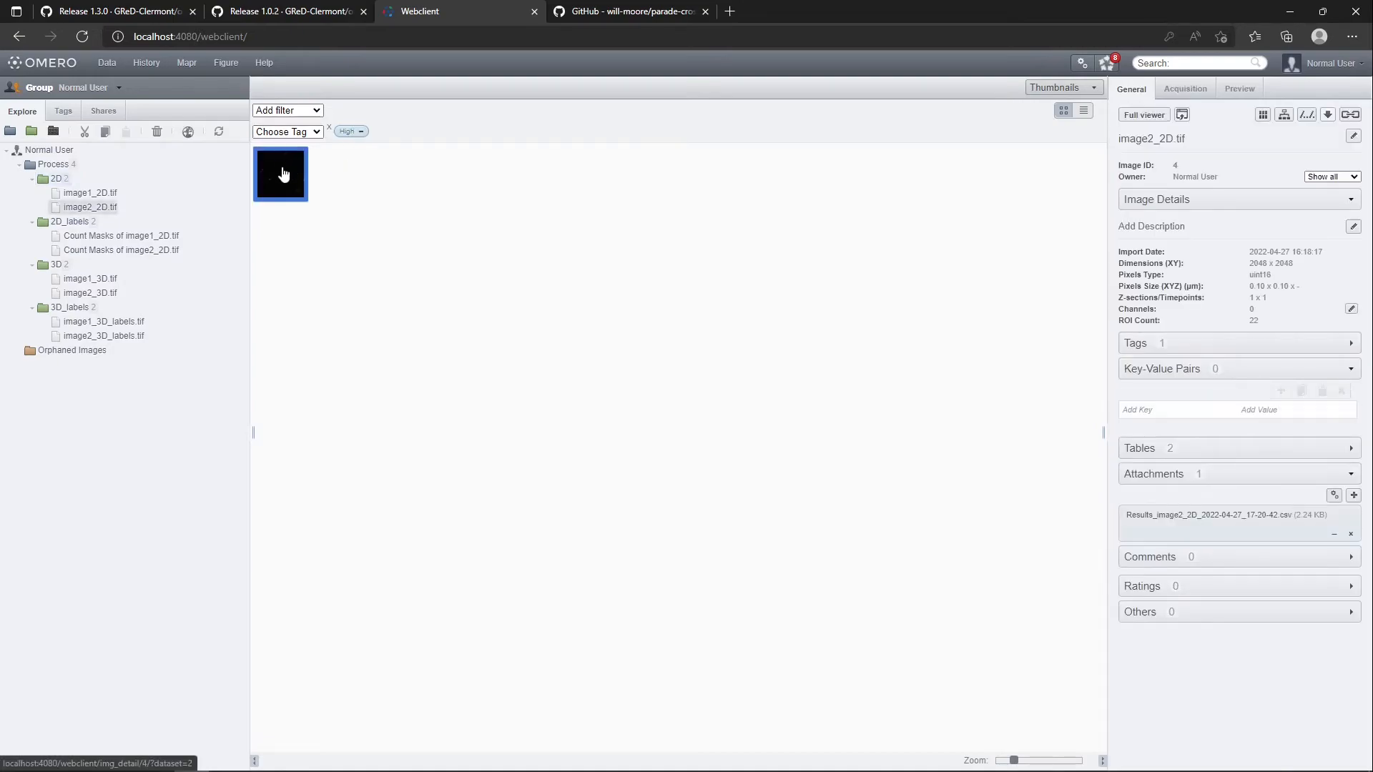
pyautogui.click(100, 193)
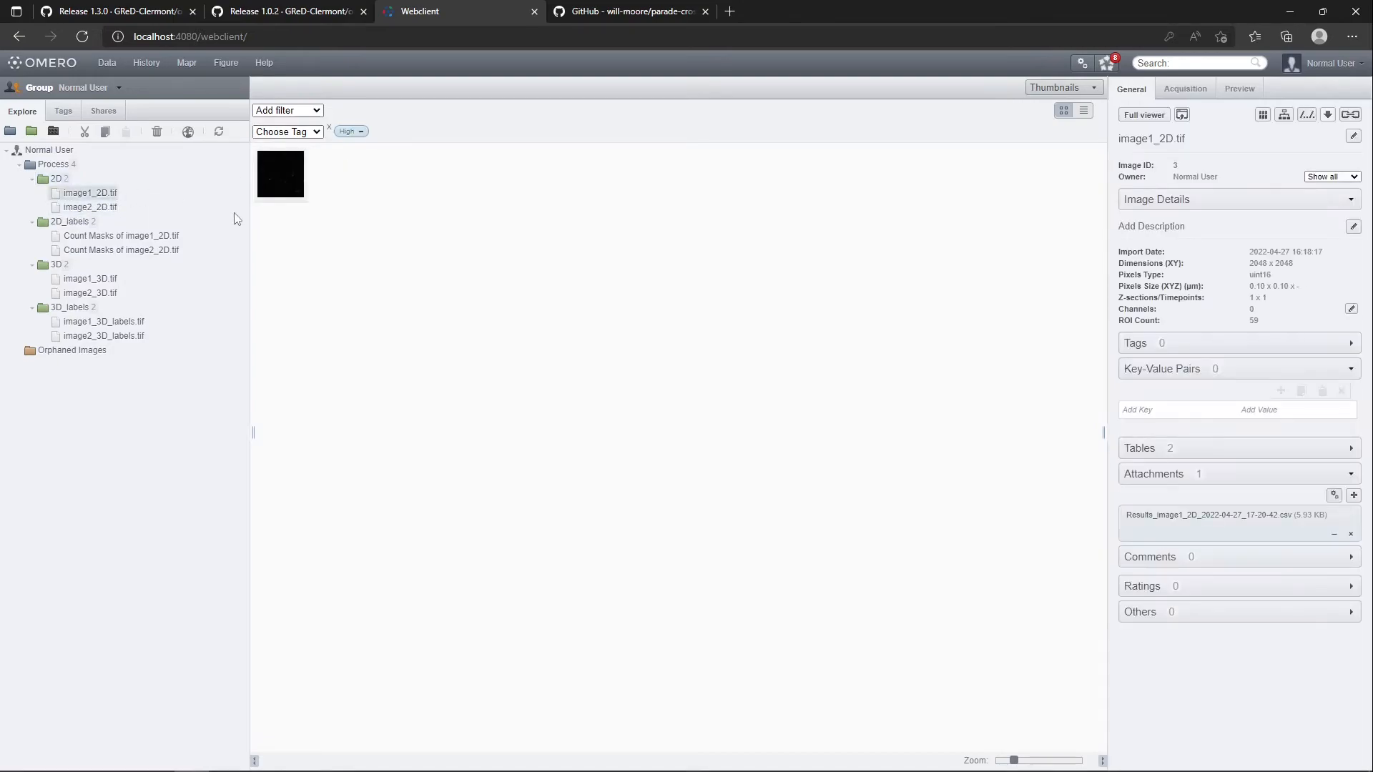
pyautogui.click(1138, 344)
pyautogui.click(100, 206)
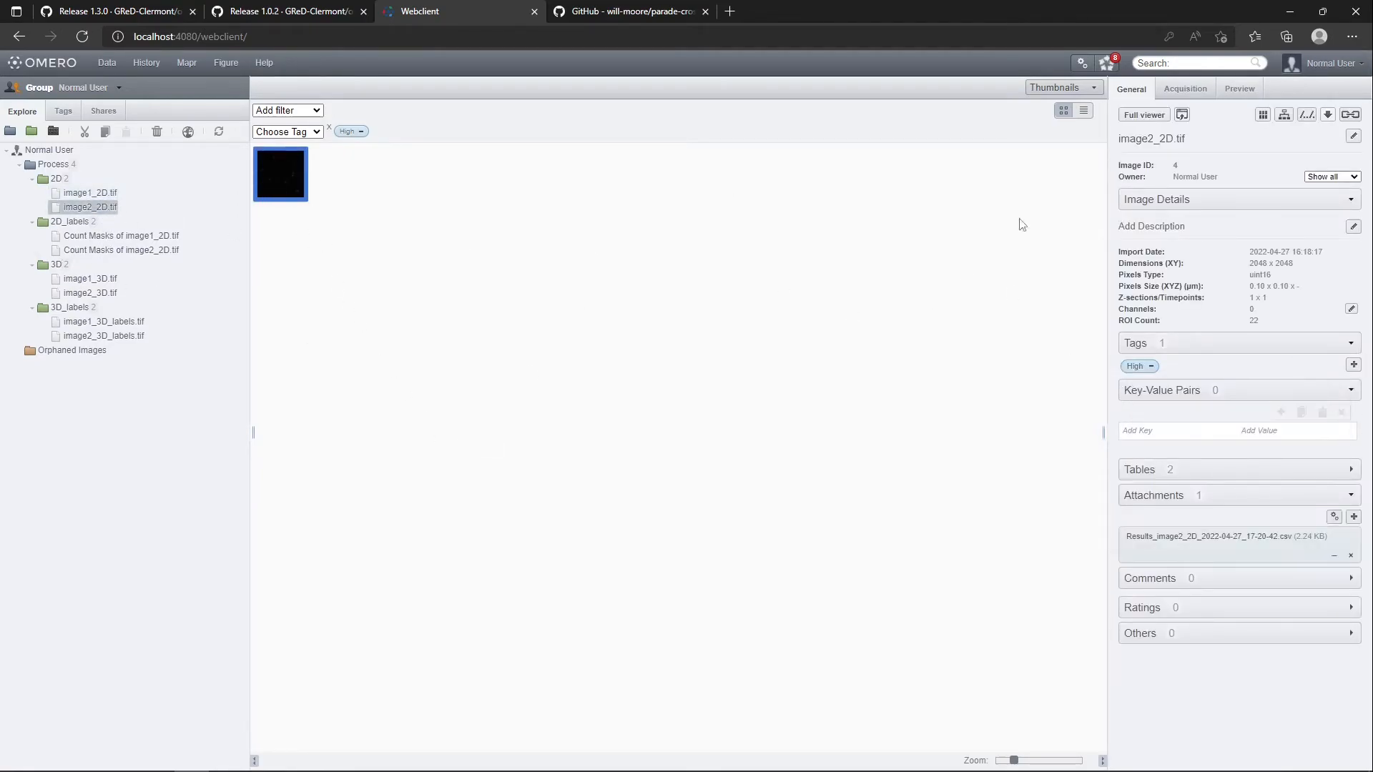
# Return to Fiji, highlight the tagging macro's processing block and open 2-choose_project.ijm from the 4-extensions folder in the script editor
pyautogui.hotkey('alt', 'Tab')
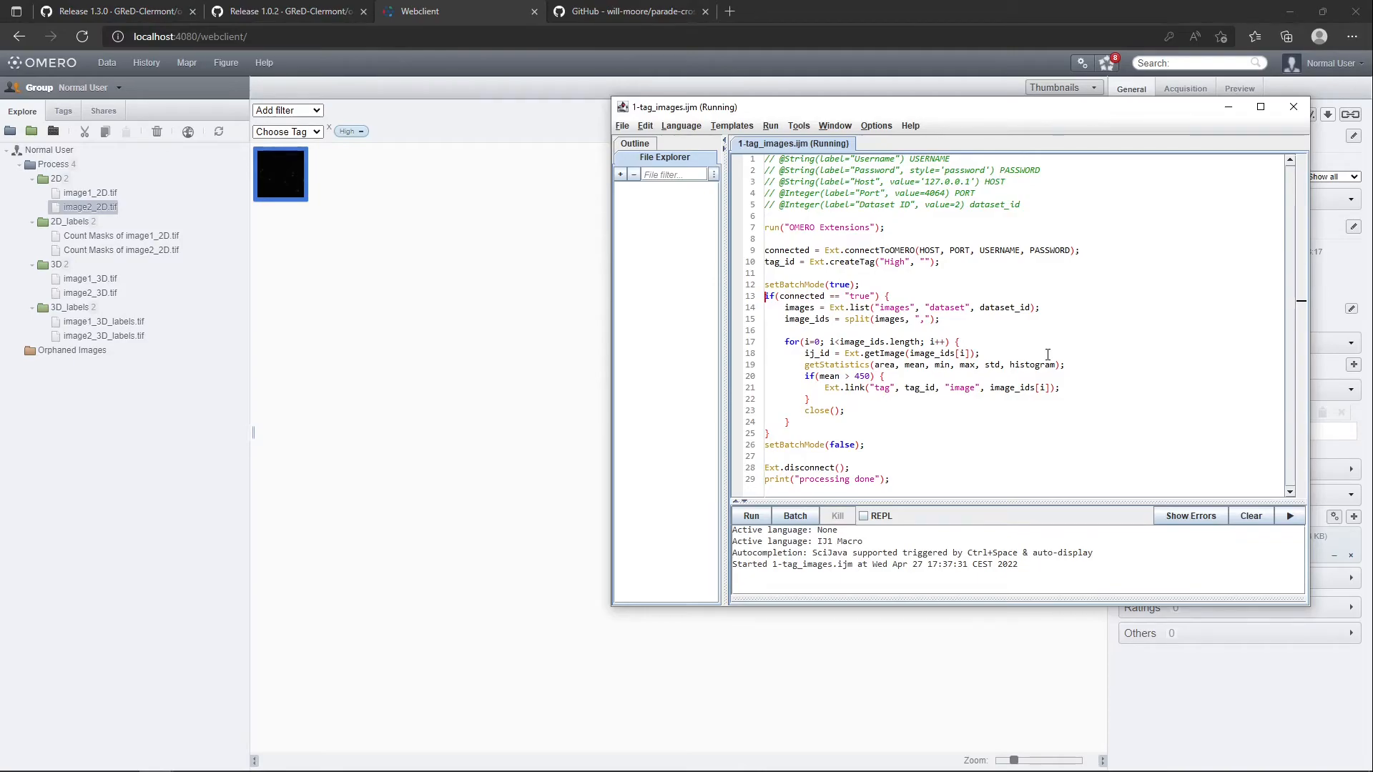
pyautogui.moveTo(883, 439); pyautogui.dragTo(806, 296)
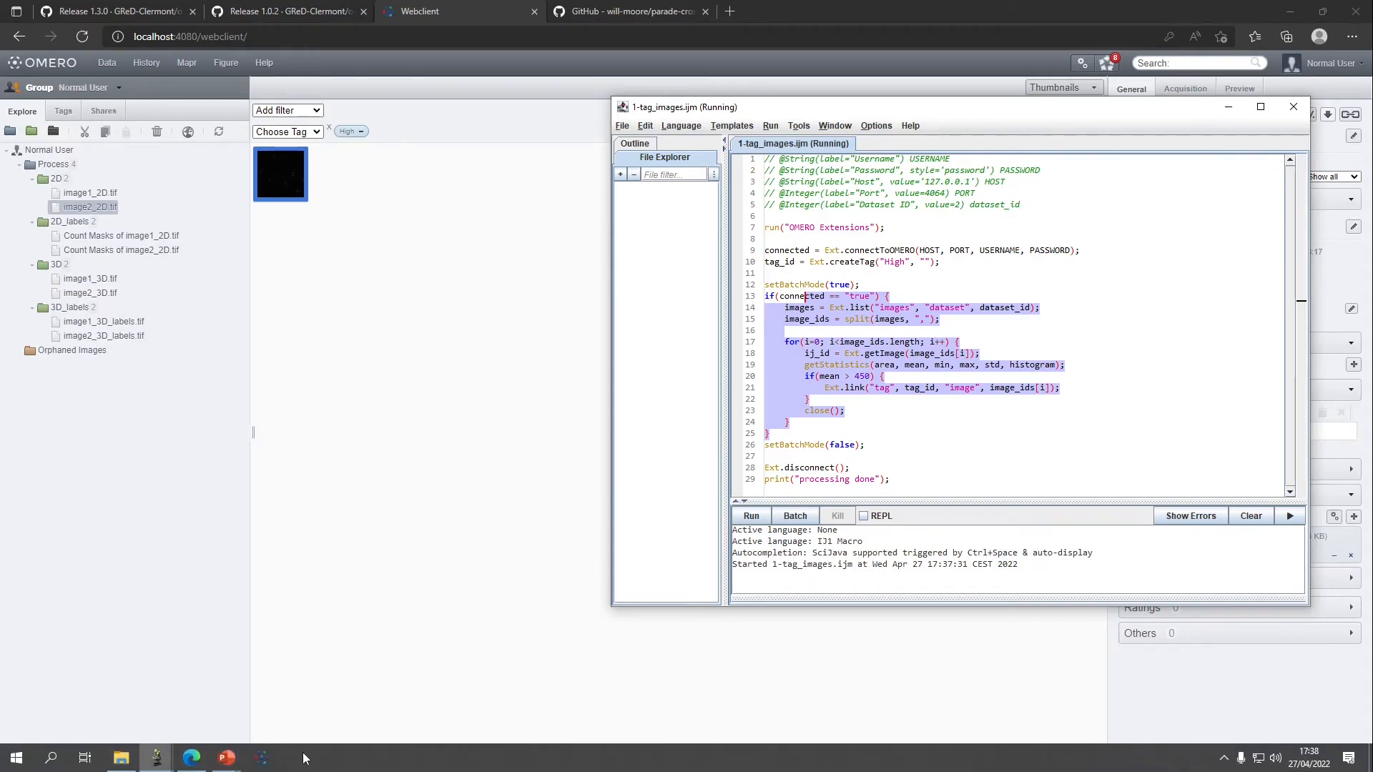
pyautogui.click(121, 757)
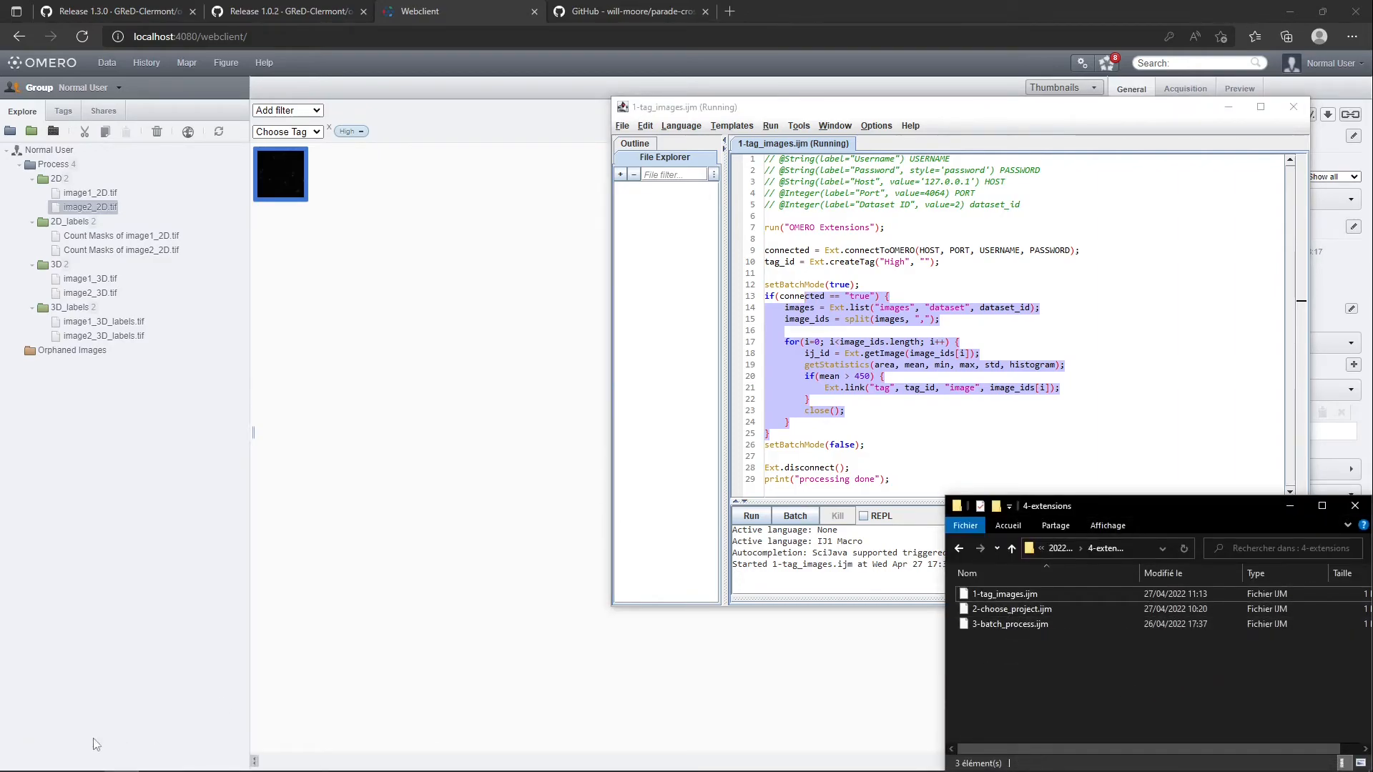
pyautogui.moveTo(173, 758)
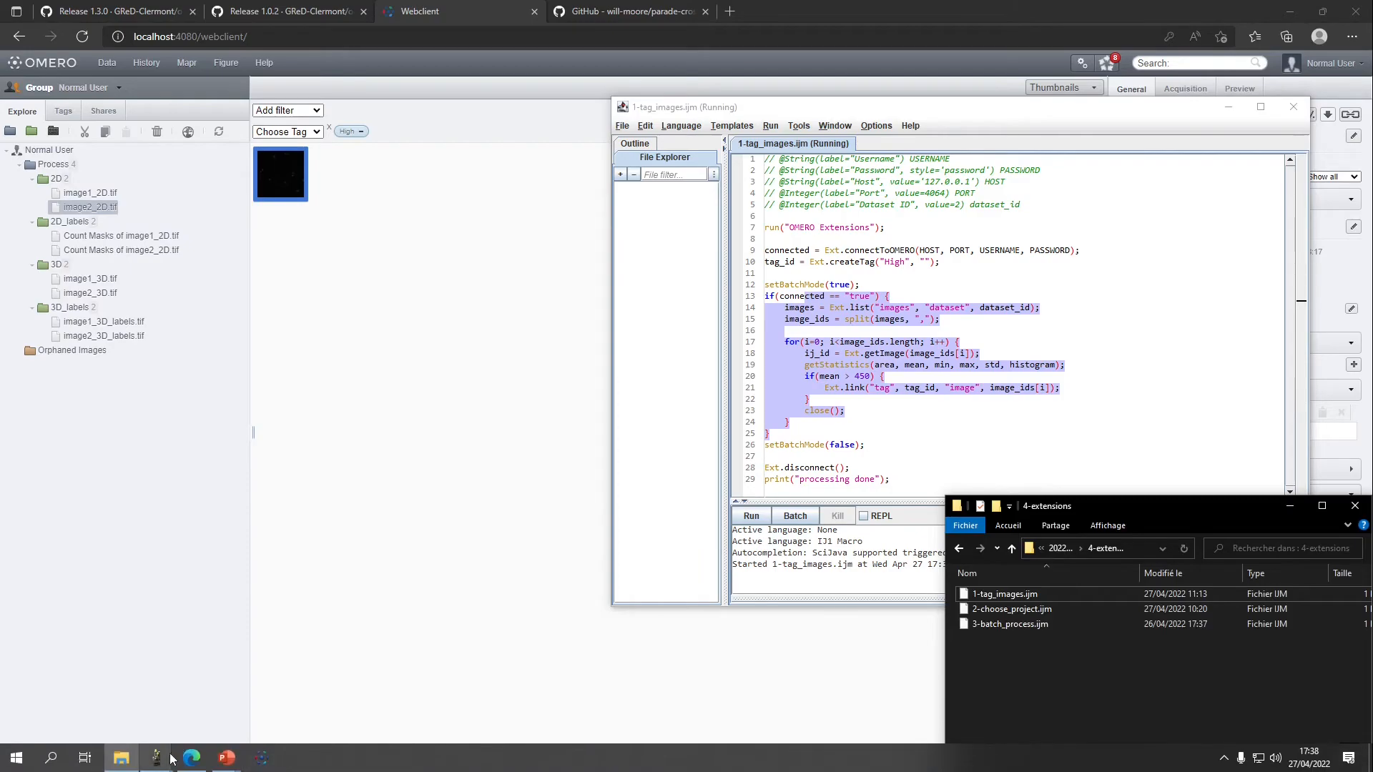
pyautogui.click(79, 705)
pyautogui.moveTo(997, 612); pyautogui.dragTo(931, 59)
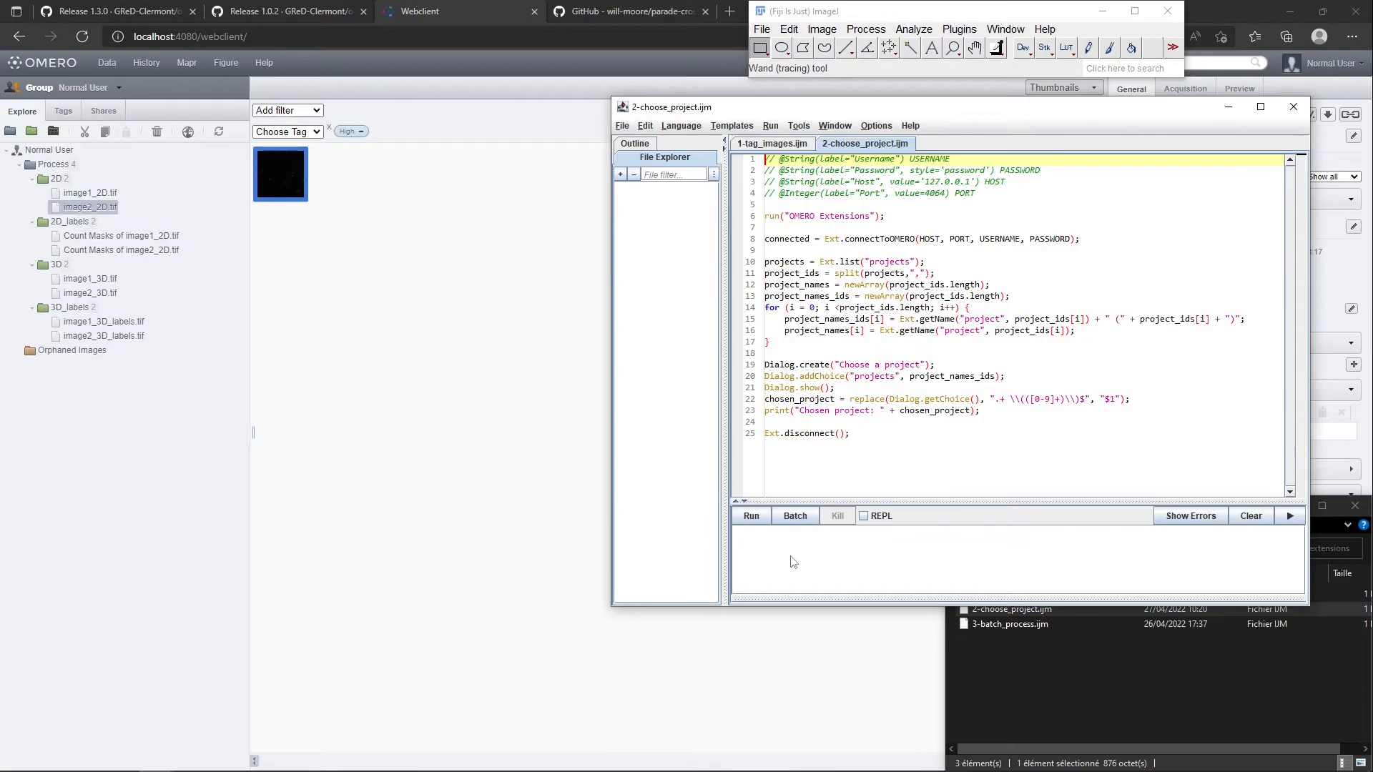
# Run 2-choose_project.ijm with host 127.0.0.1, port 4064 and the prefilled credentials, and look through the offered projects
pyautogui.moveTo(766, 366); pyautogui.dragTo(849, 417)
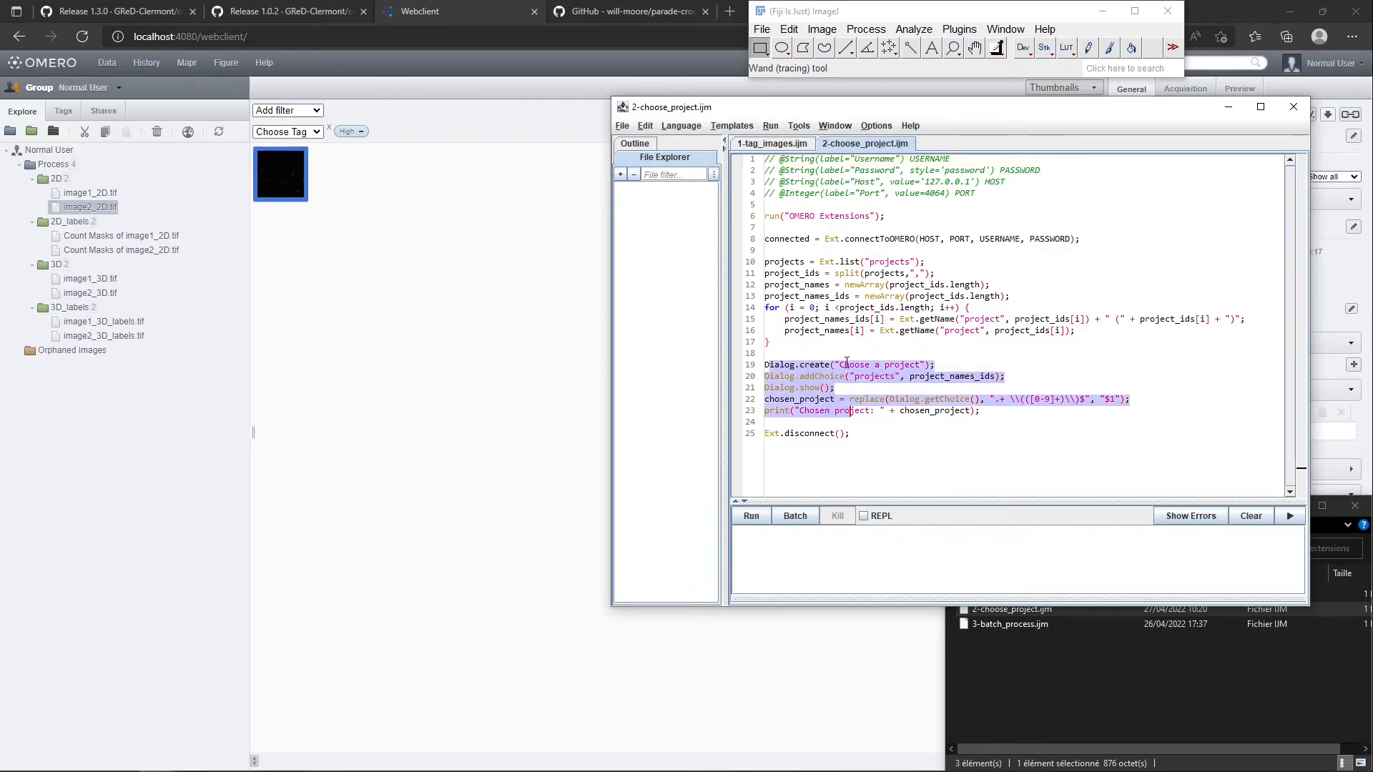
pyautogui.click(756, 517)
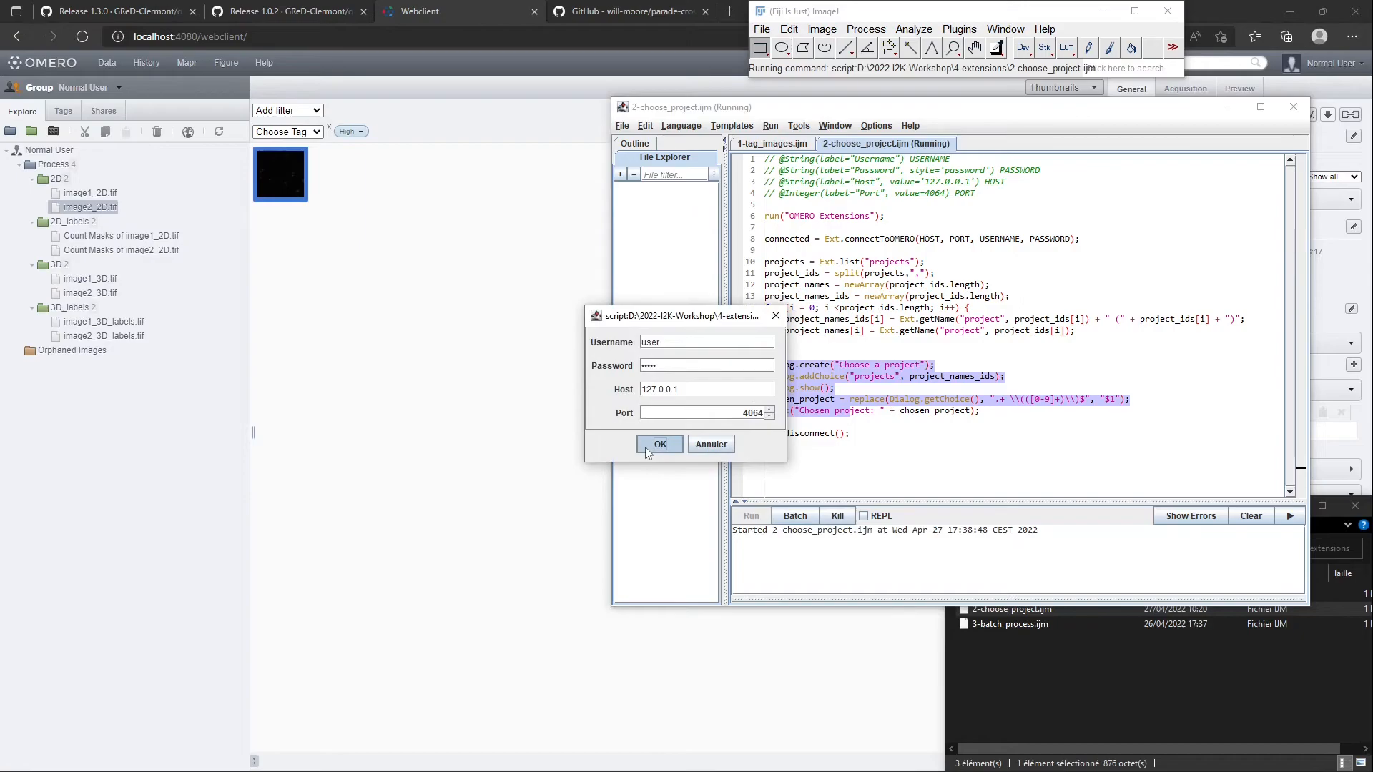
pyautogui.moveTo(703, 316); pyautogui.dragTo(532, 289)
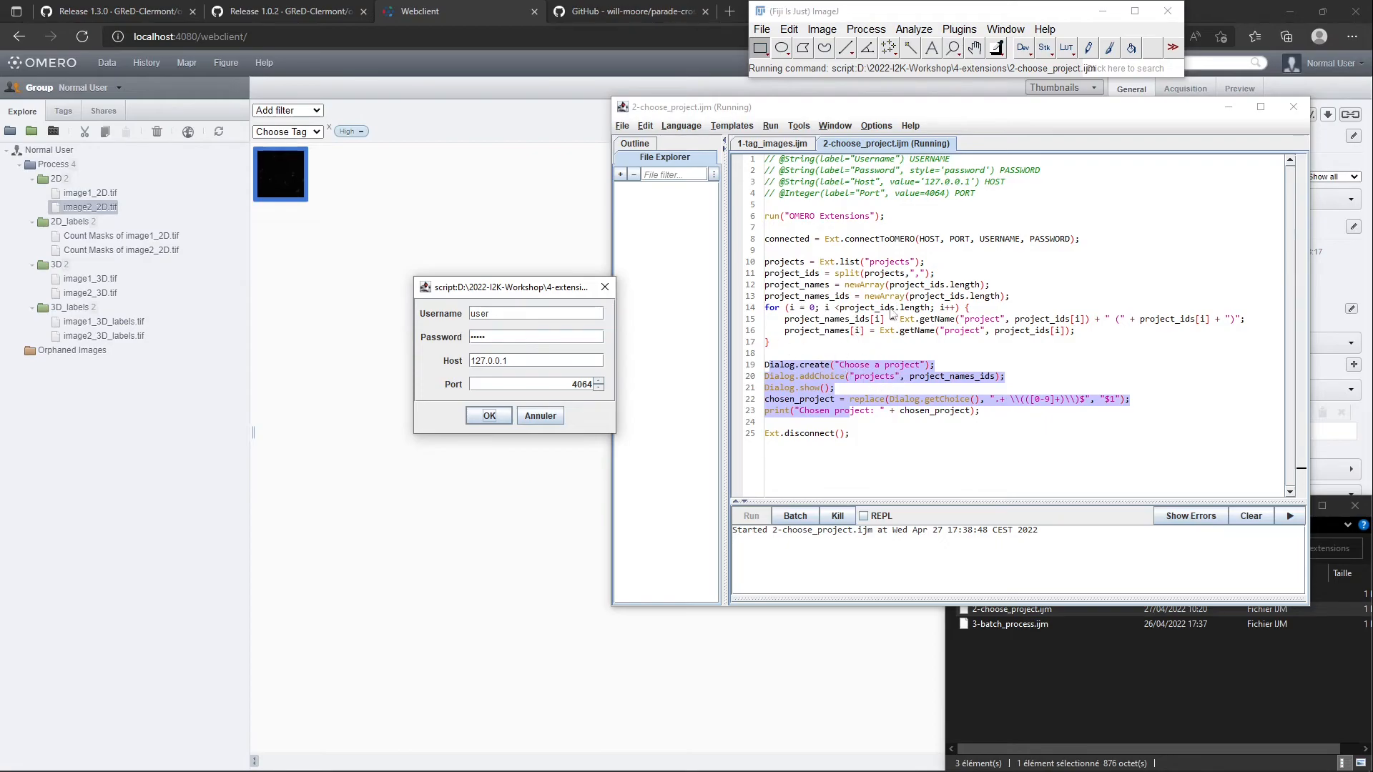
pyautogui.click(472, 417)
pyautogui.click(704, 212)
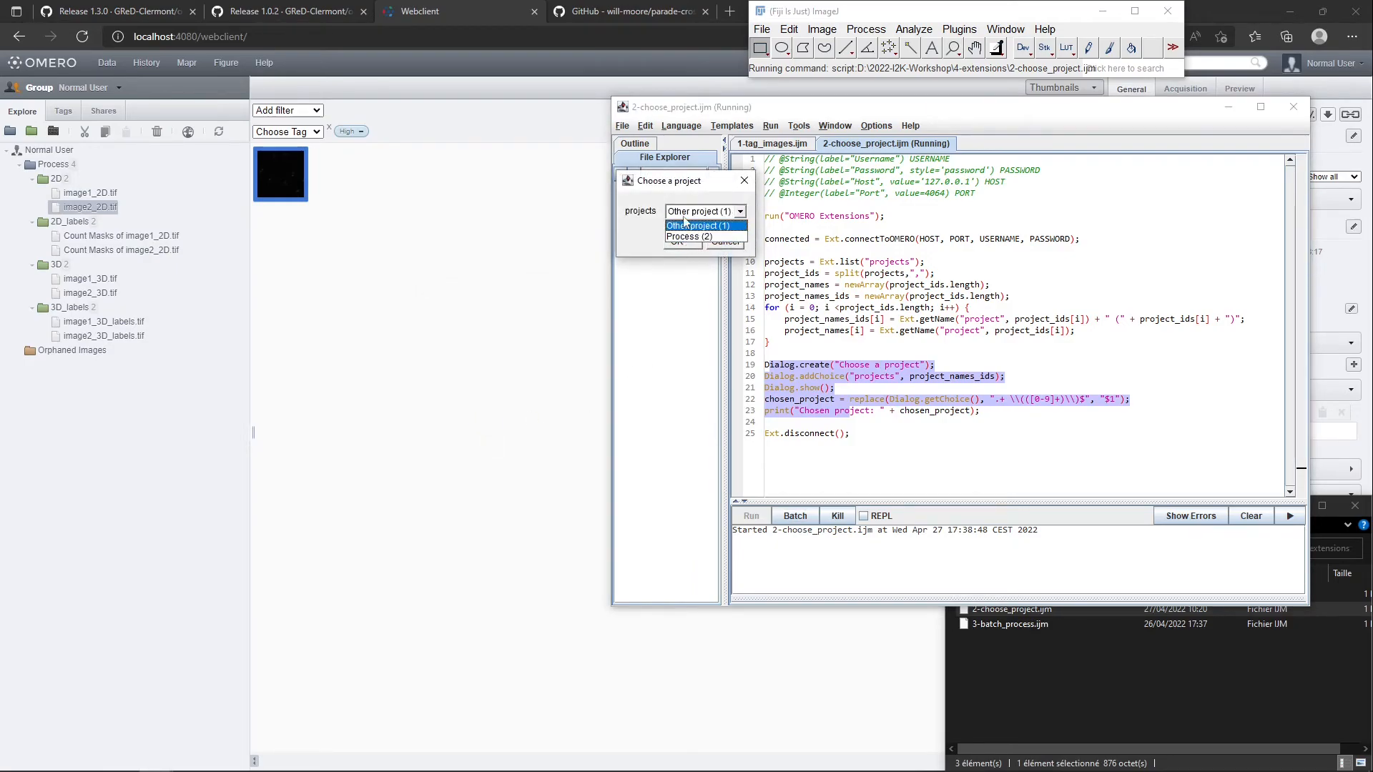
pyautogui.click(686, 225)
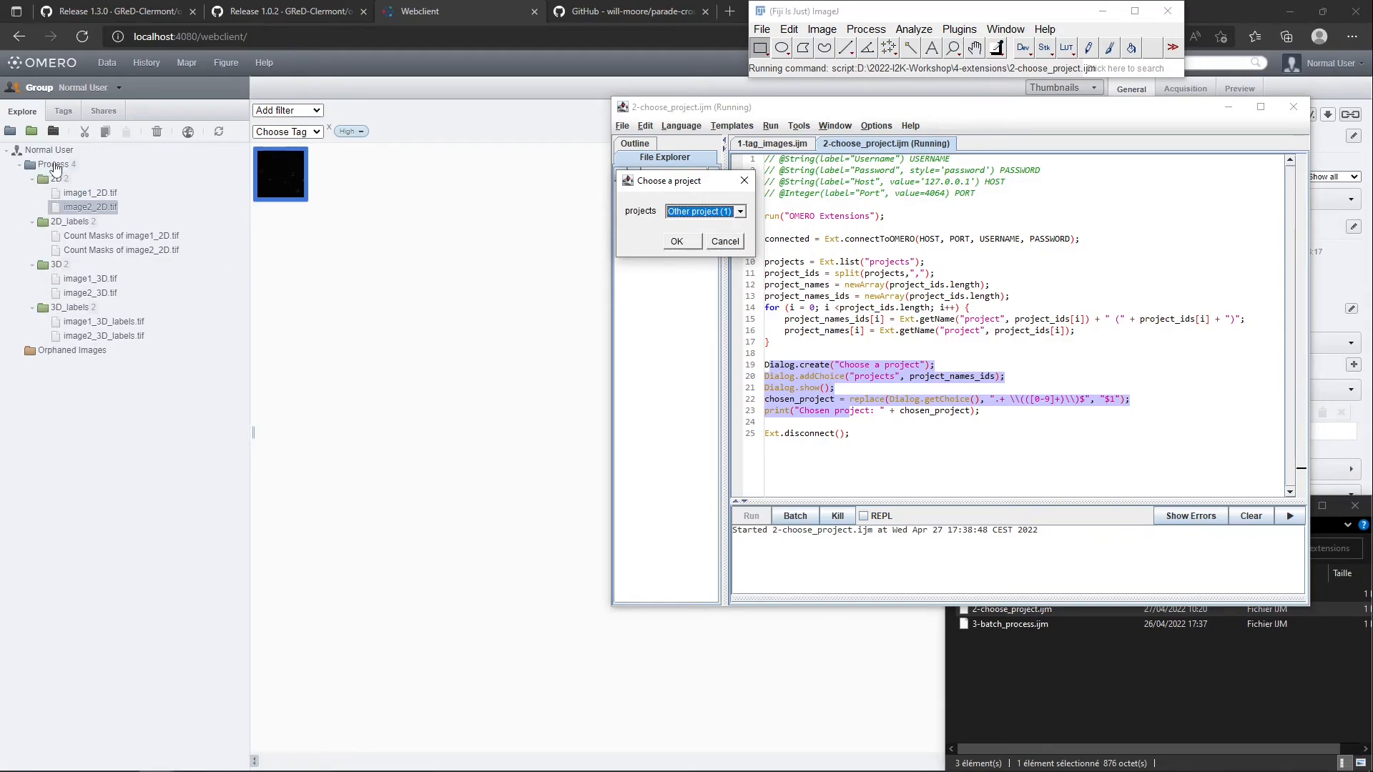
# Show the other group member's data in OMERO web, check Other project's details, and switch back to the normal user's data
pyautogui.click(80, 95)
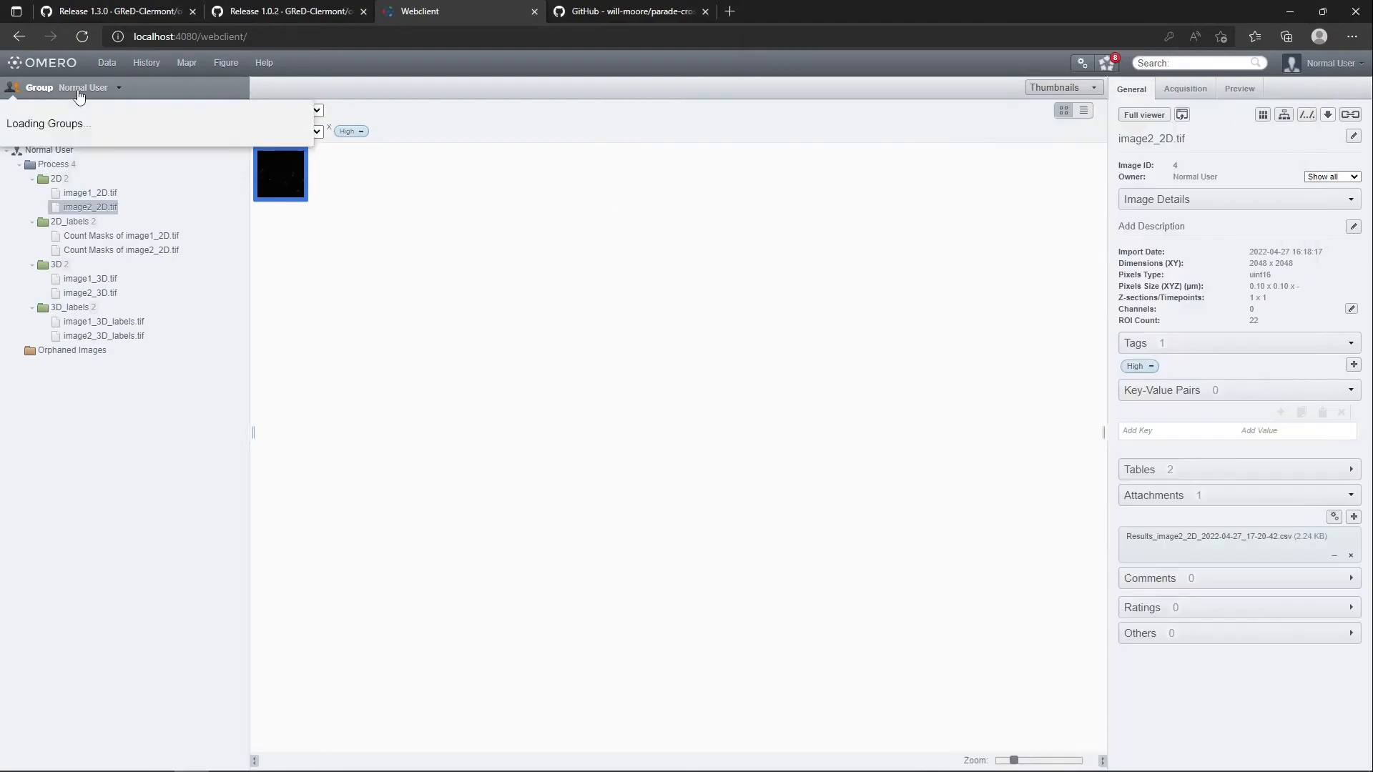
pyautogui.moveTo(81, 118)
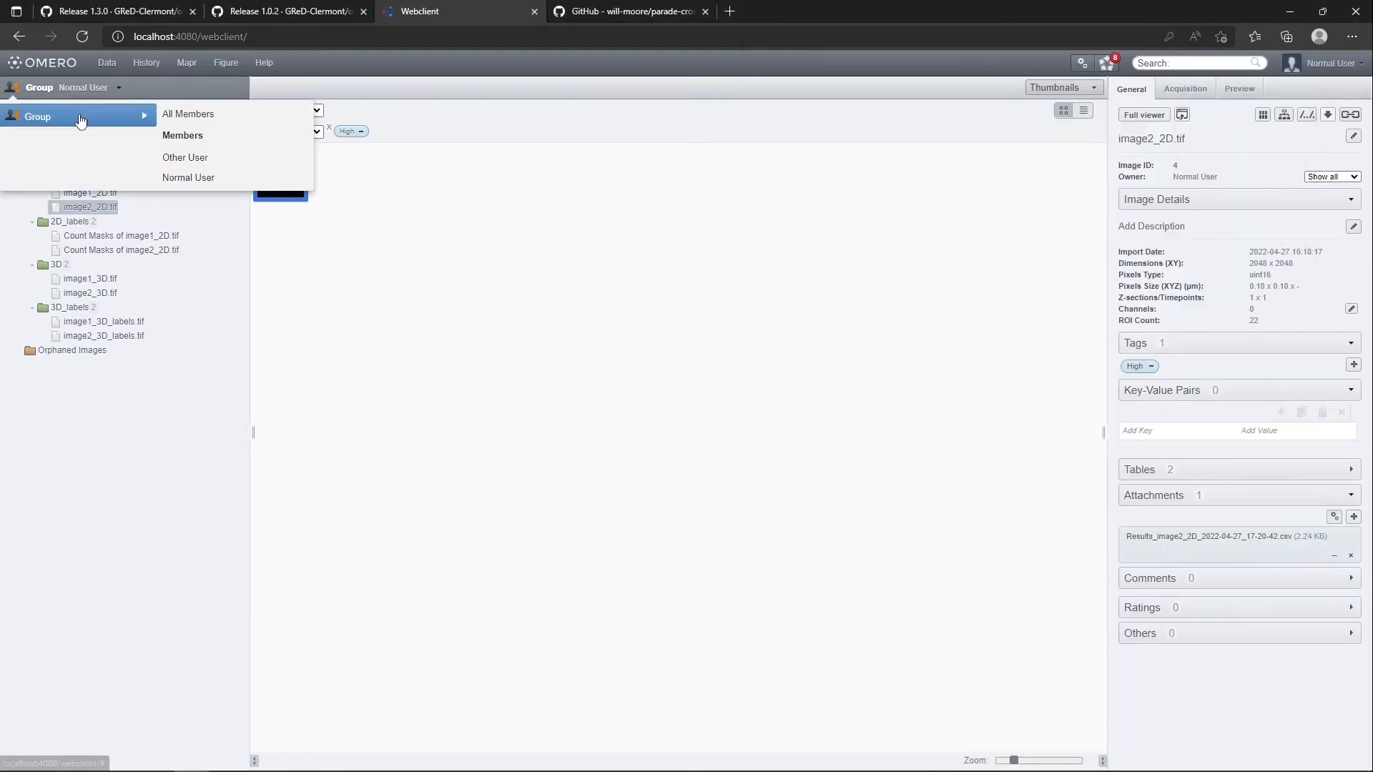
pyautogui.click(184, 163)
pyautogui.click(42, 166)
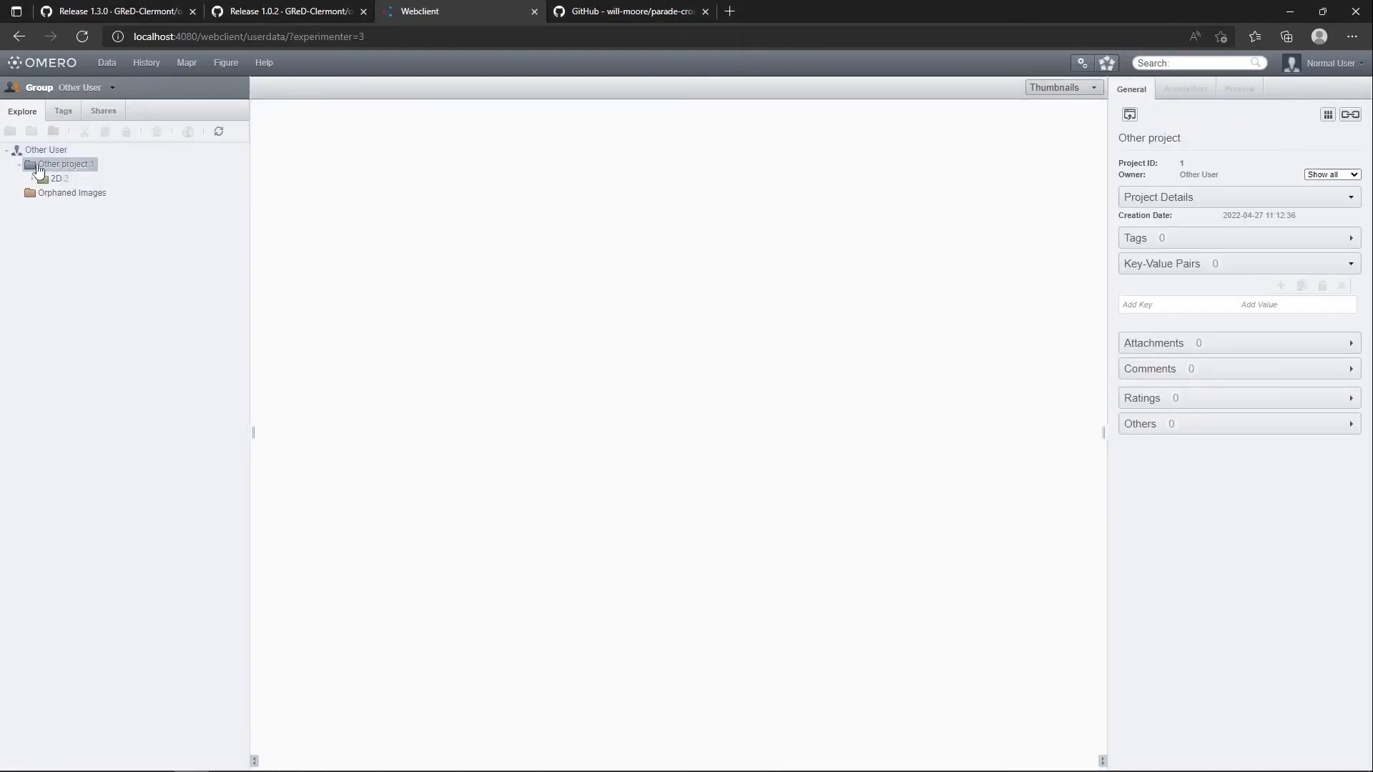
pyautogui.click(83, 91)
pyautogui.moveTo(77, 121)
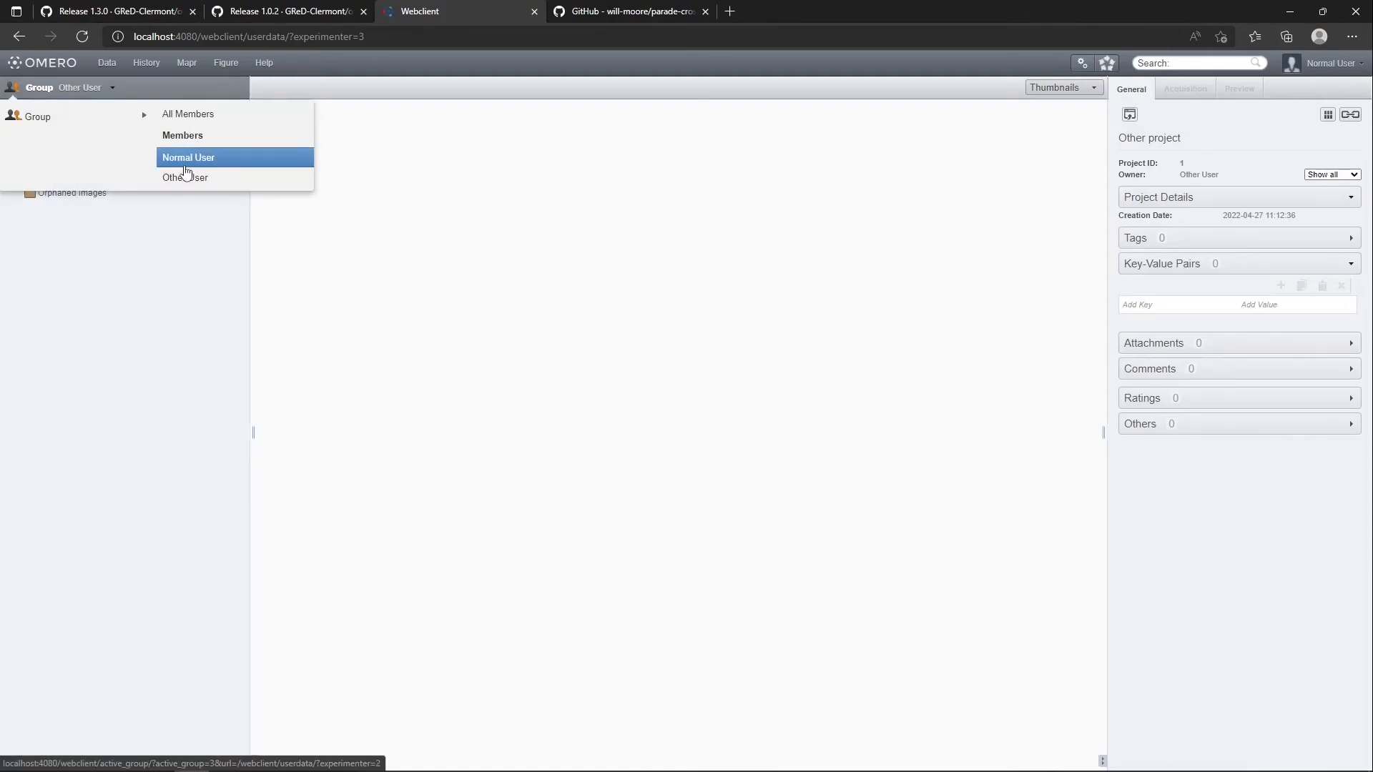
pyautogui.click(187, 161)
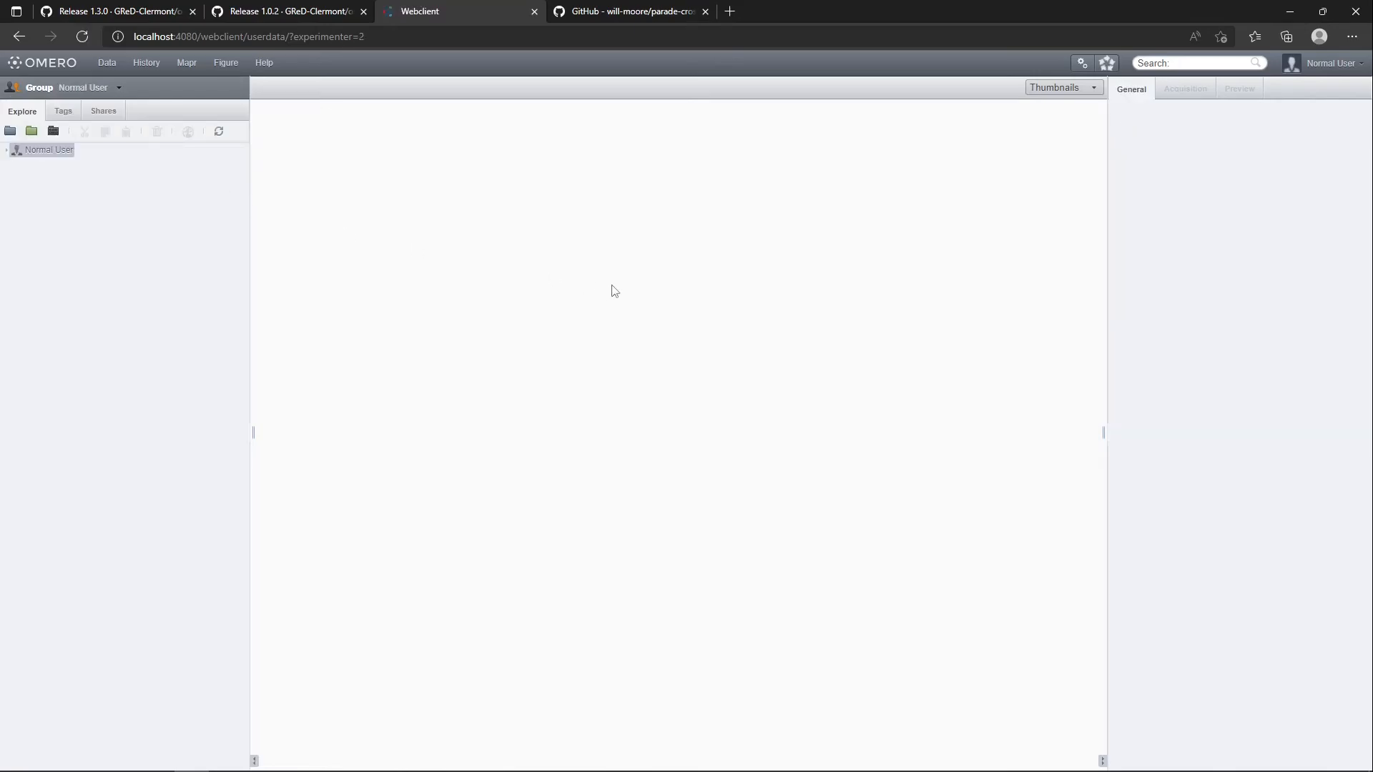
# Choose the project Process (2) in the macro's project dialog and confirm the choice
pyautogui.hotkey('alt', 'Tab')
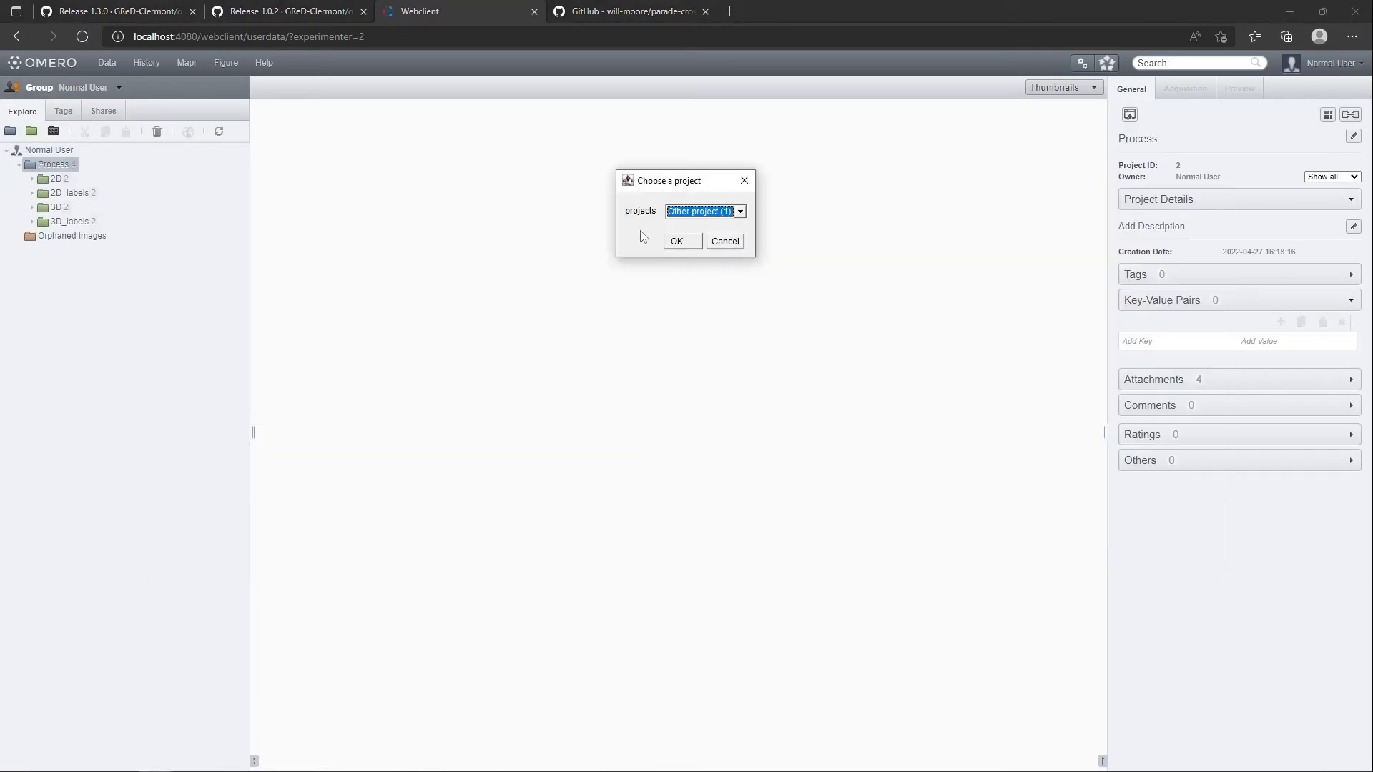
pyautogui.click(699, 211)
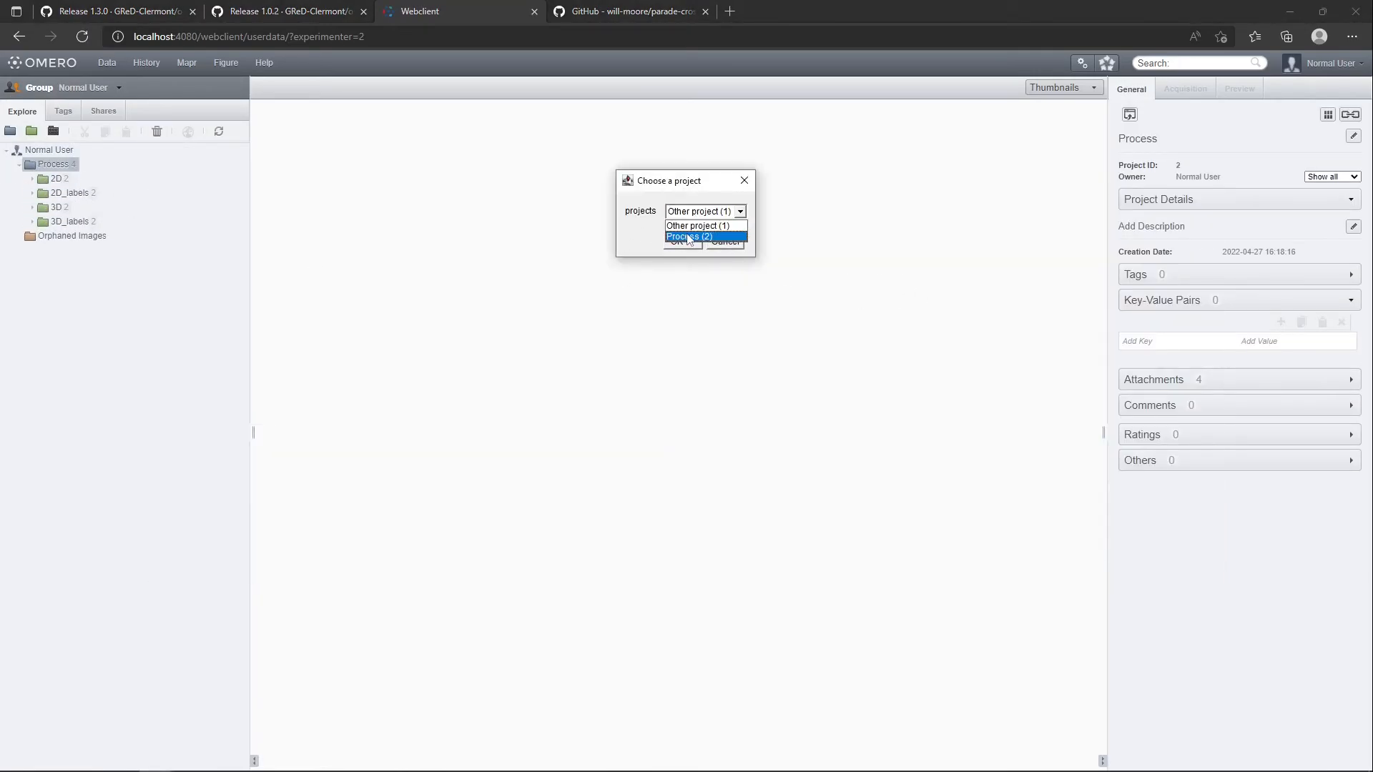
pyautogui.click(688, 237)
pyautogui.click(683, 241)
pyautogui.click(859, 447)
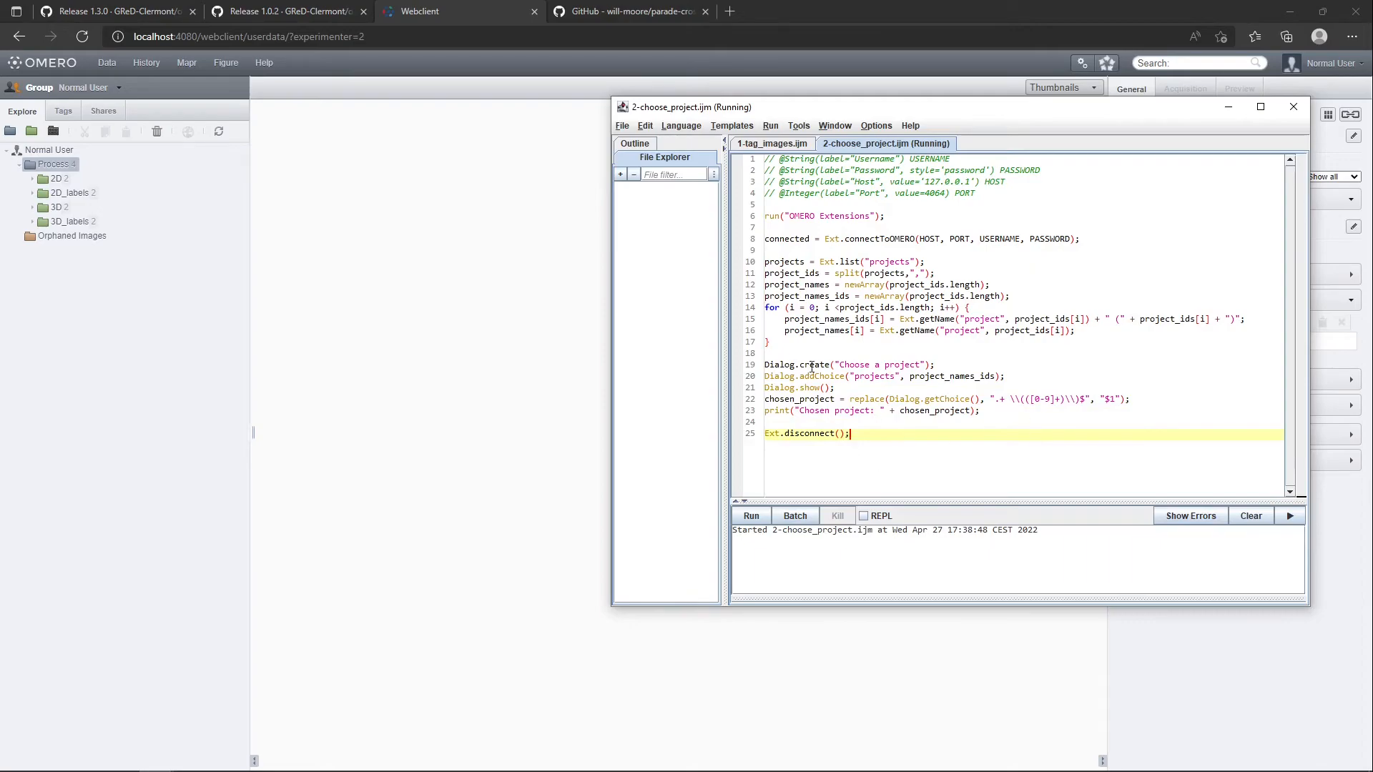
# Examine the Ext.list("projects") call and the line splitting the project IDs in 2-choose_project.ijm
pyautogui.moveTo(943, 274); pyautogui.dragTo(785, 264)
pyautogui.click(785, 266)
pyautogui.doubleClick(886, 265)
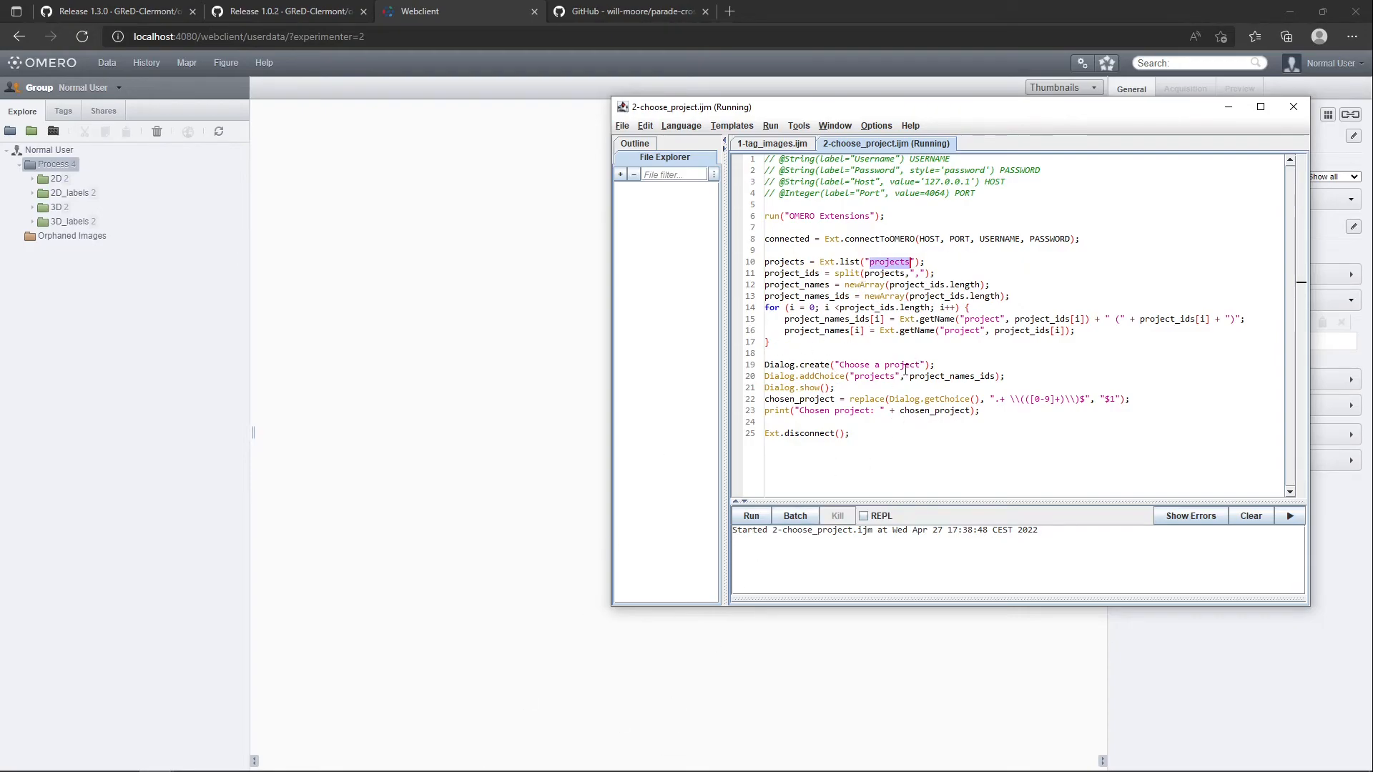
# Open the macro file 3-batch_process.ijm from the 4-extensions folder in the Fiji script editor
pyautogui.hotkey('alt', 'Tab')
pyautogui.hotkey('alt', 'Tab')
pyautogui.hotkey('alt', 'Tab')
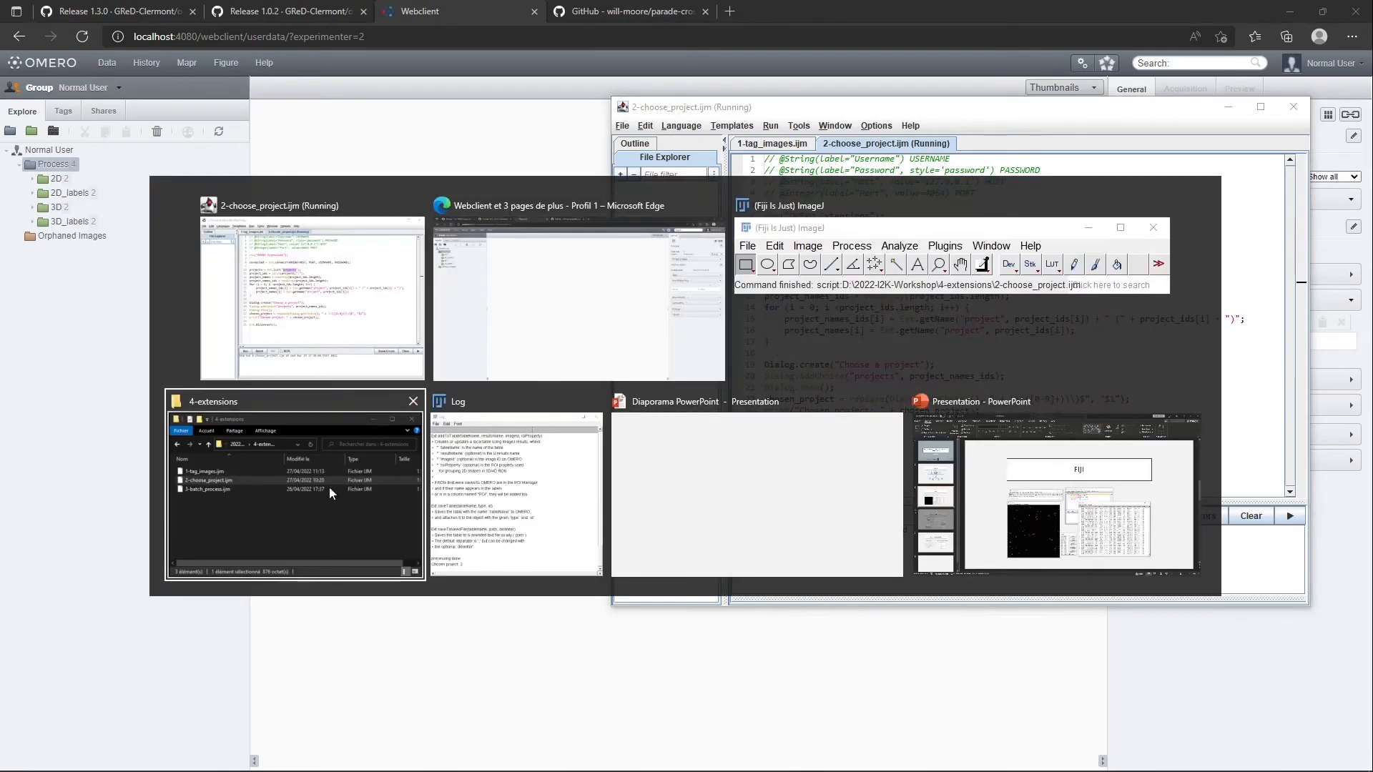
pyautogui.click(350, 482)
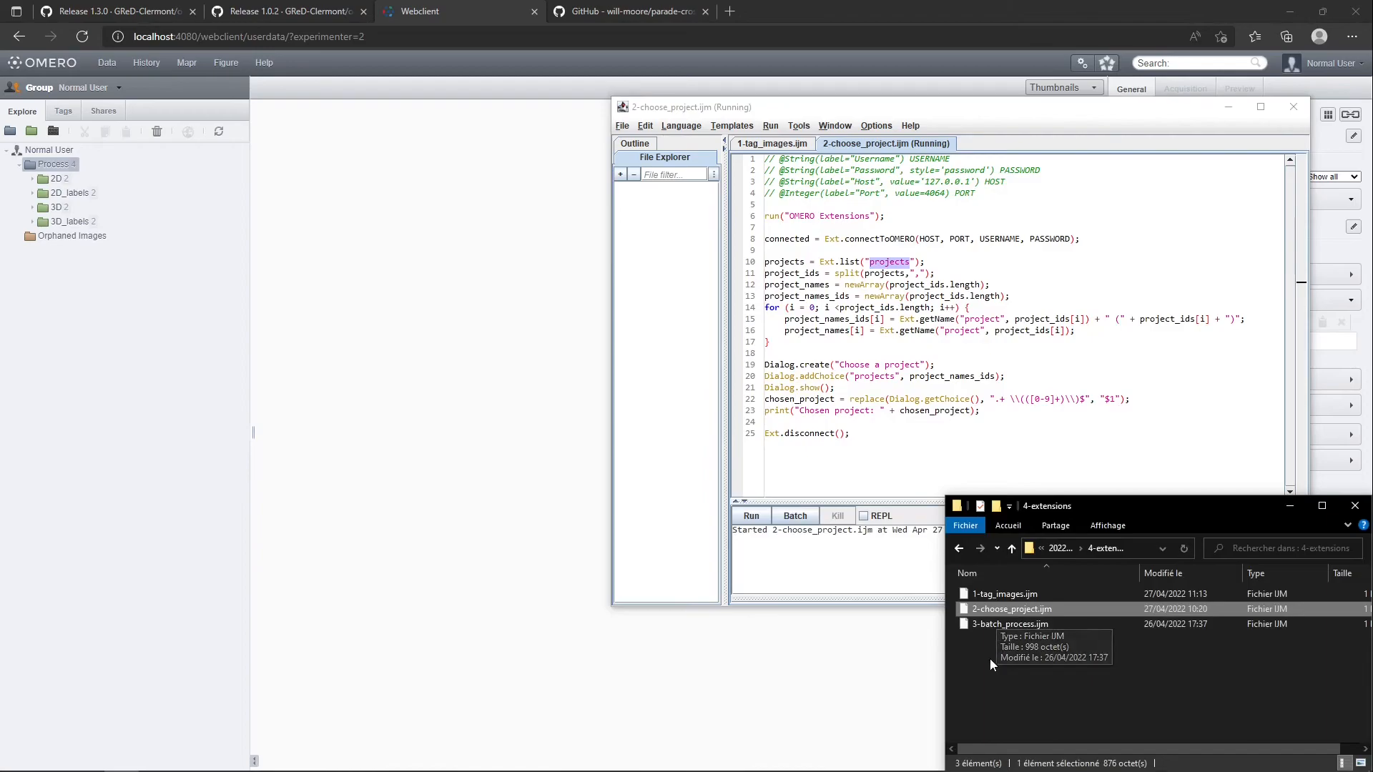
pyautogui.hotkey('alt', 'Tab')
pyautogui.hotkey('alt', 'Tab')
pyautogui.hotkey('alt', 'Tab')
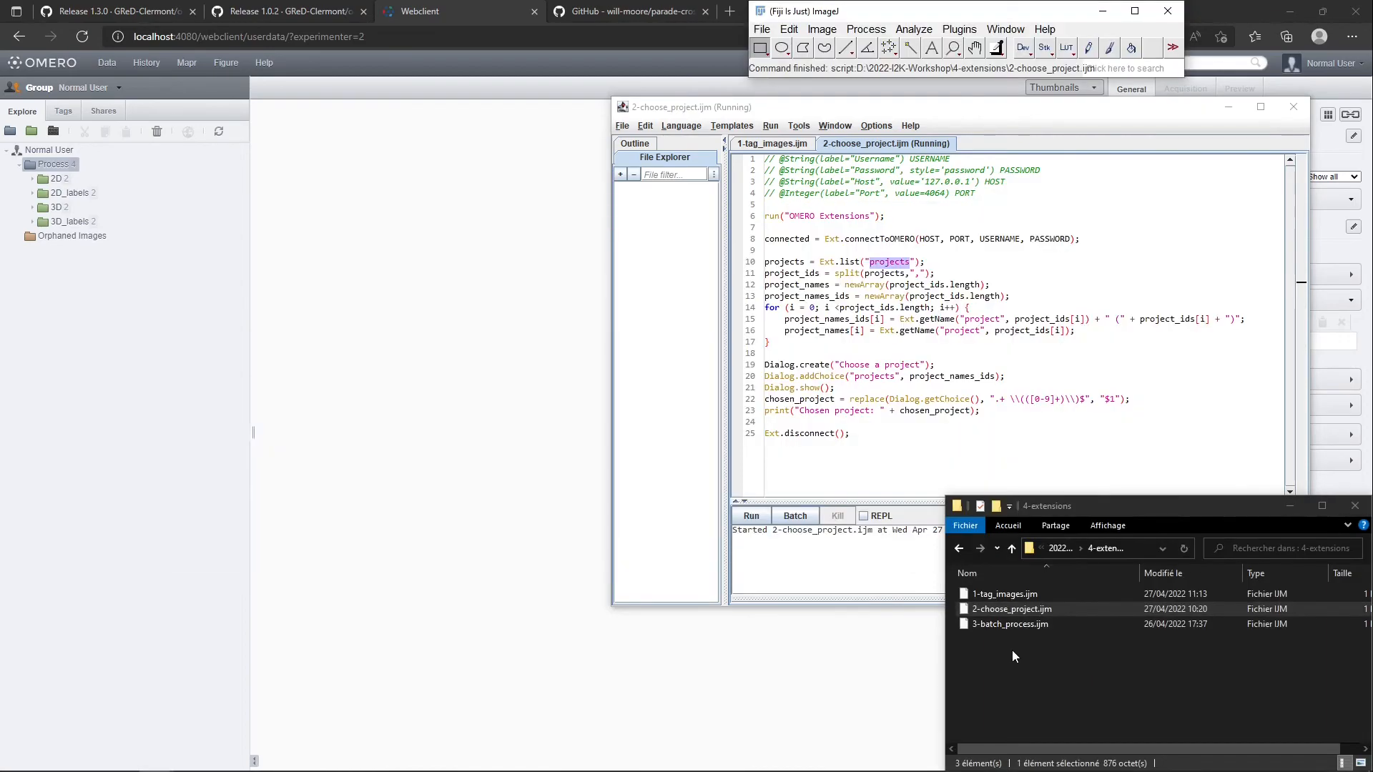
pyautogui.click(997, 635)
pyautogui.moveTo(1004, 626); pyautogui.dragTo(948, 47)
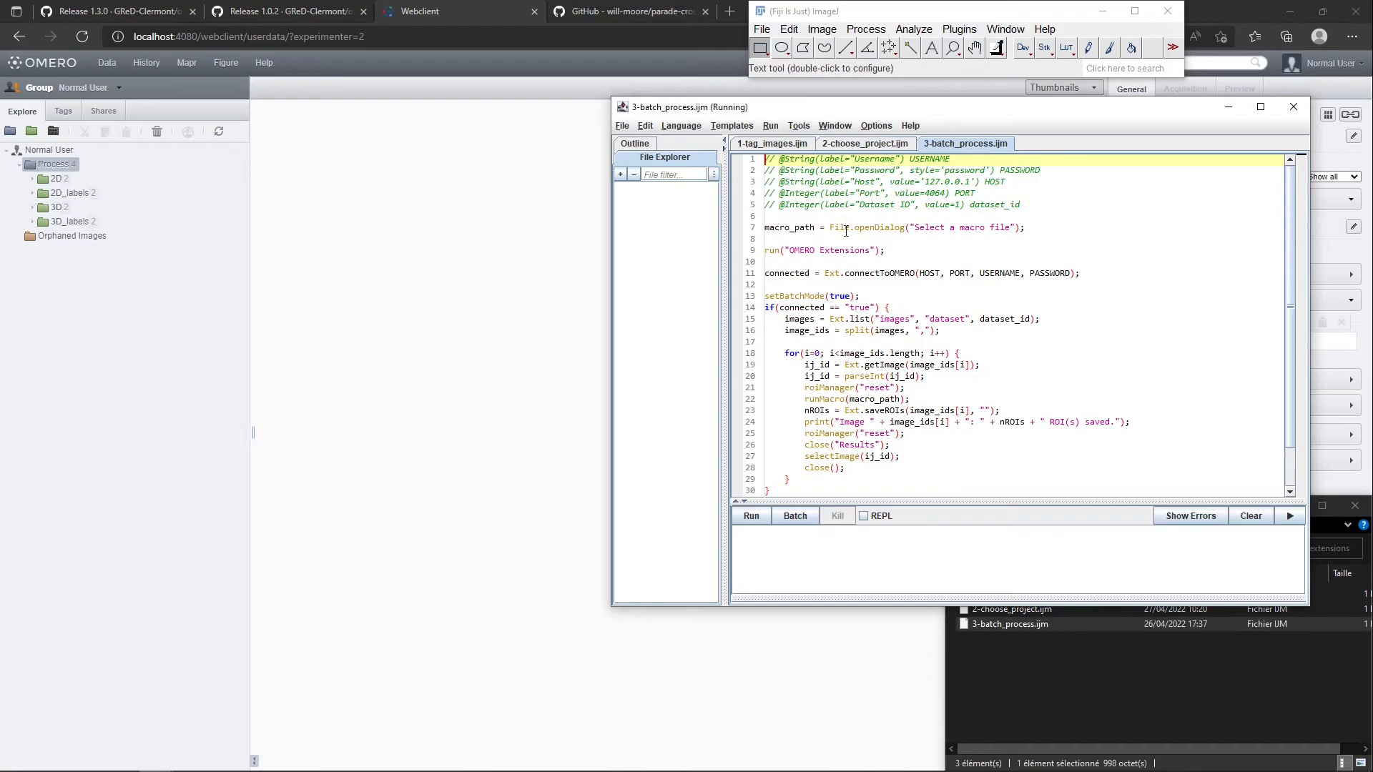
# Examine how 3-batch_process.ijm selects a macro file, connects to OMERO, lists the dataset's images, runs the macro and saves ROIs
pyautogui.moveTo(767, 229); pyautogui.dragTo(1024, 230)
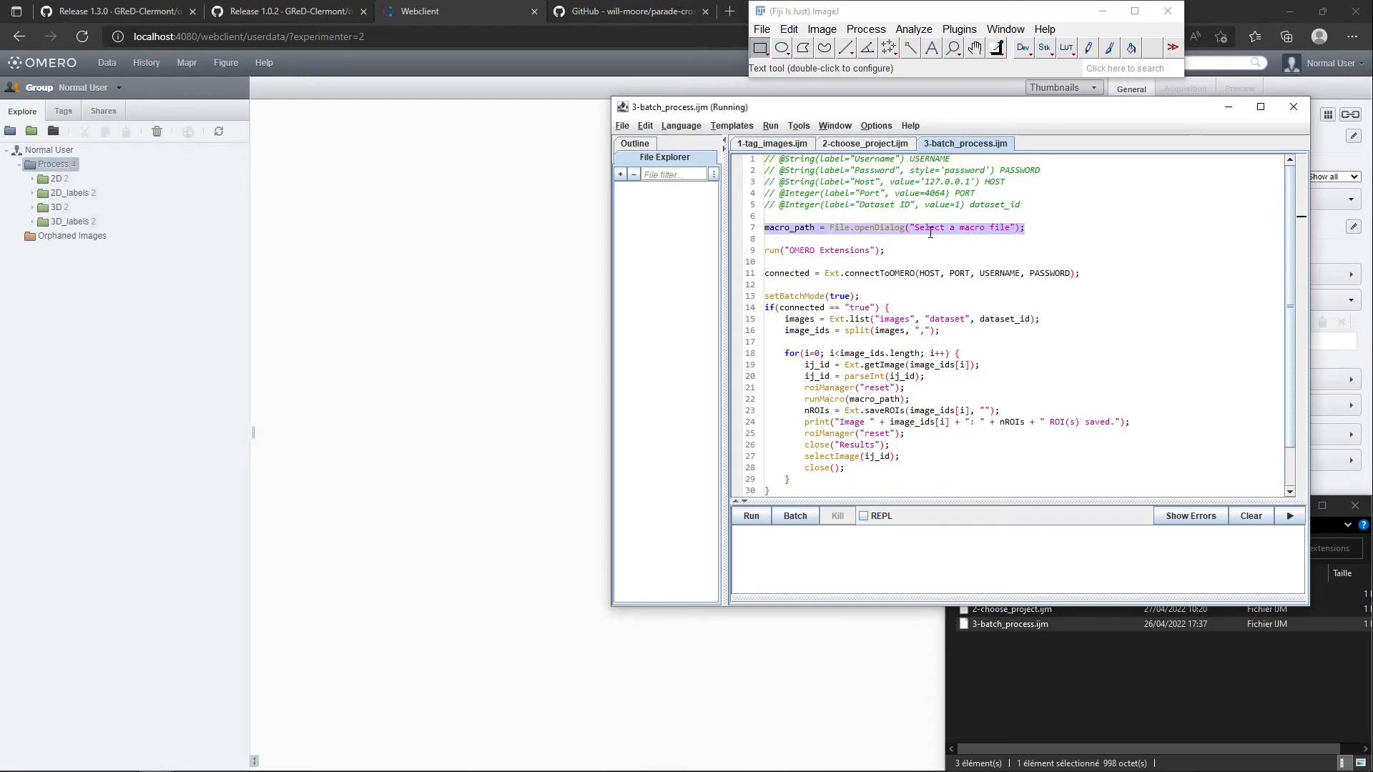
pyautogui.click(804, 254)
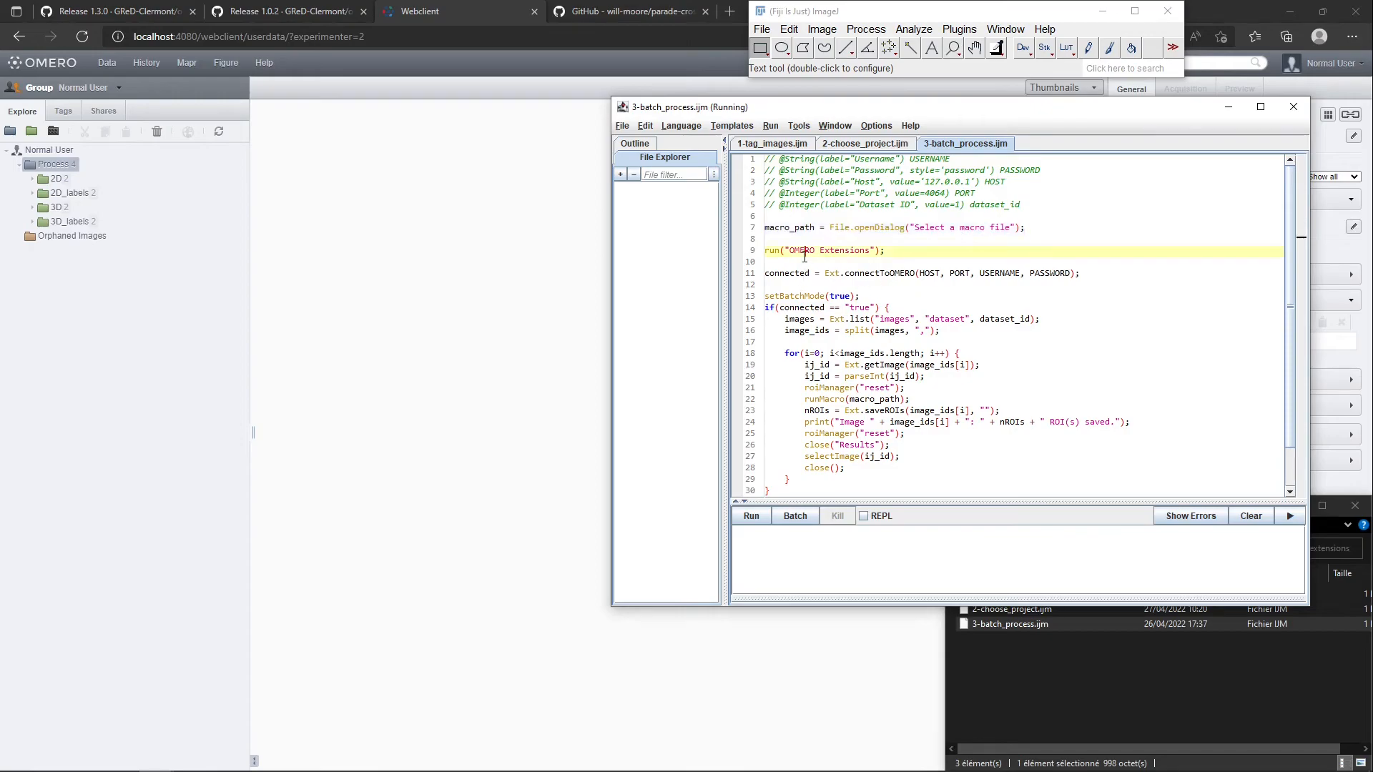
pyautogui.moveTo(768, 251); pyautogui.dragTo(1095, 273)
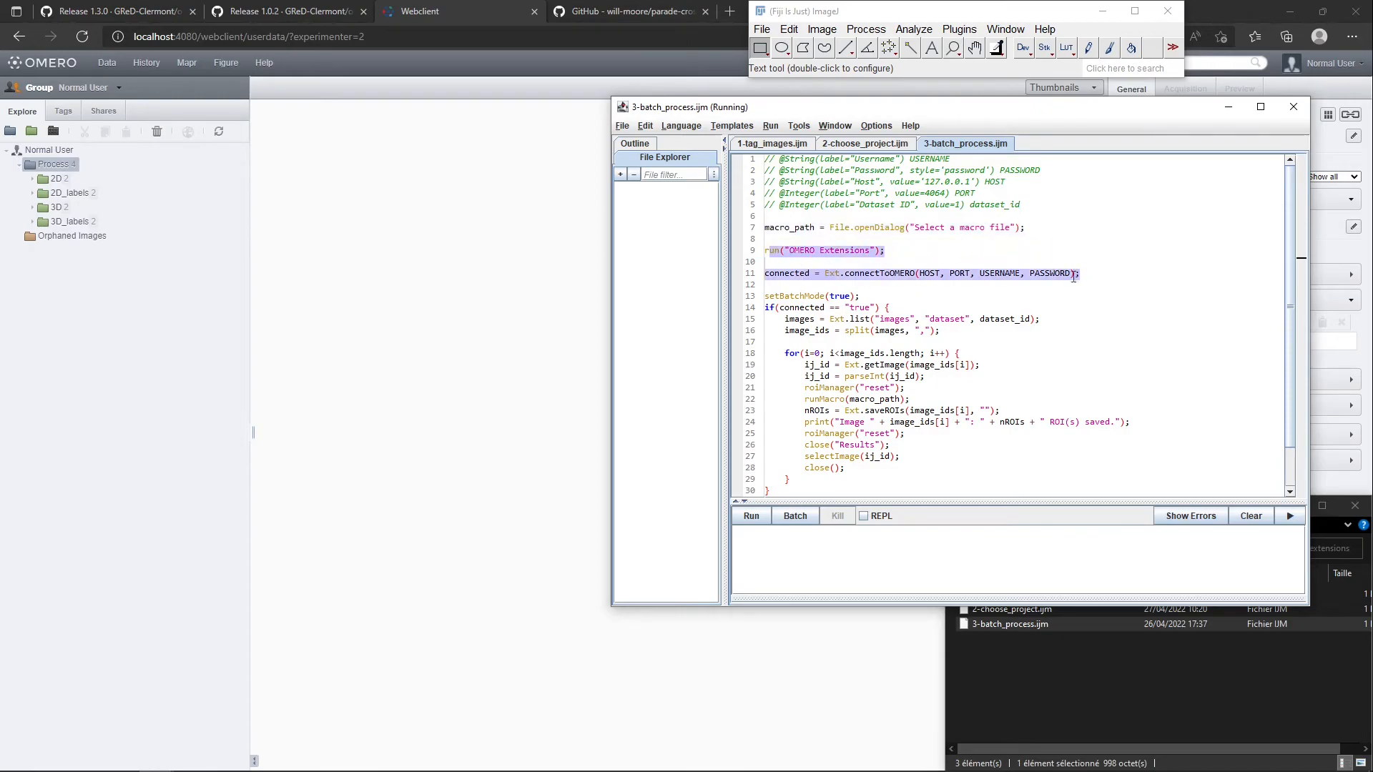
pyautogui.click(821, 319)
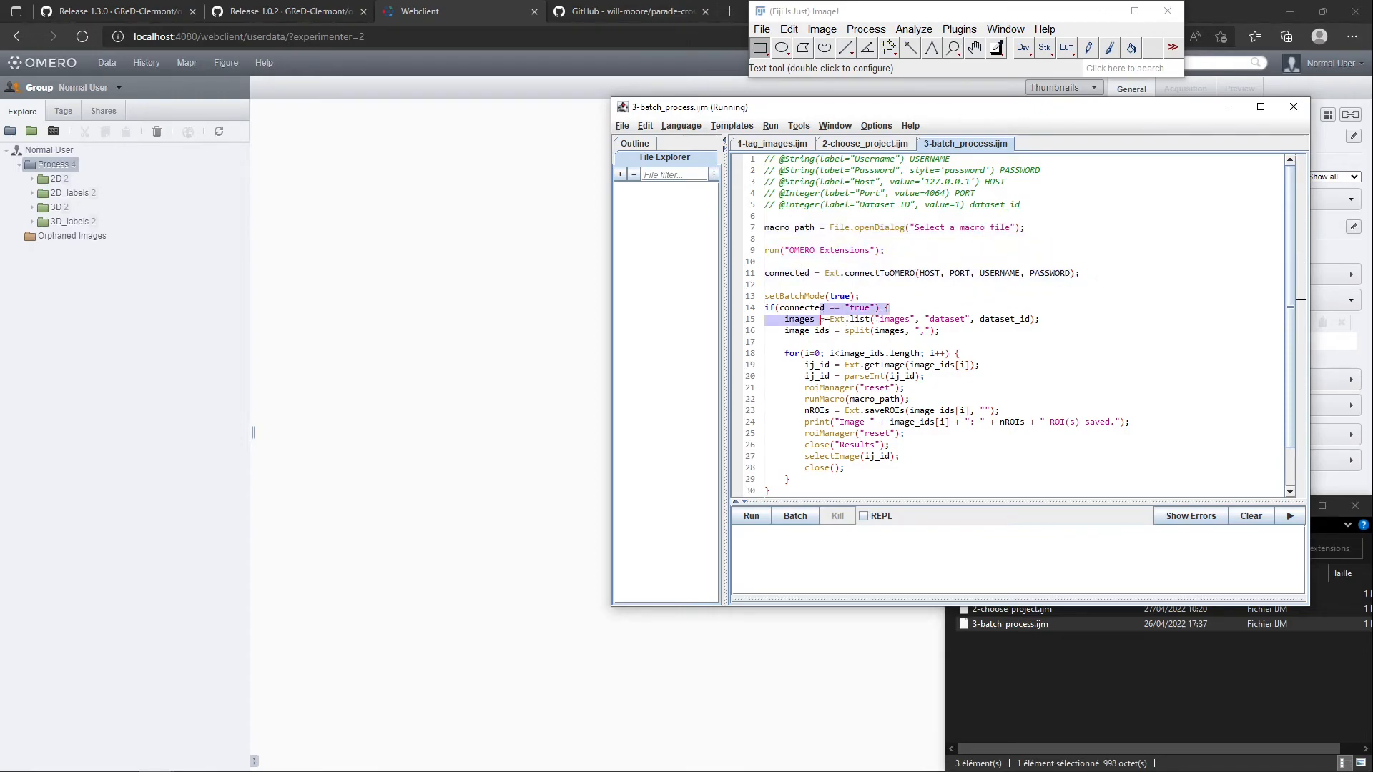
pyautogui.moveTo(786, 318); pyautogui.dragTo(1001, 319)
pyautogui.doubleClick(977, 206)
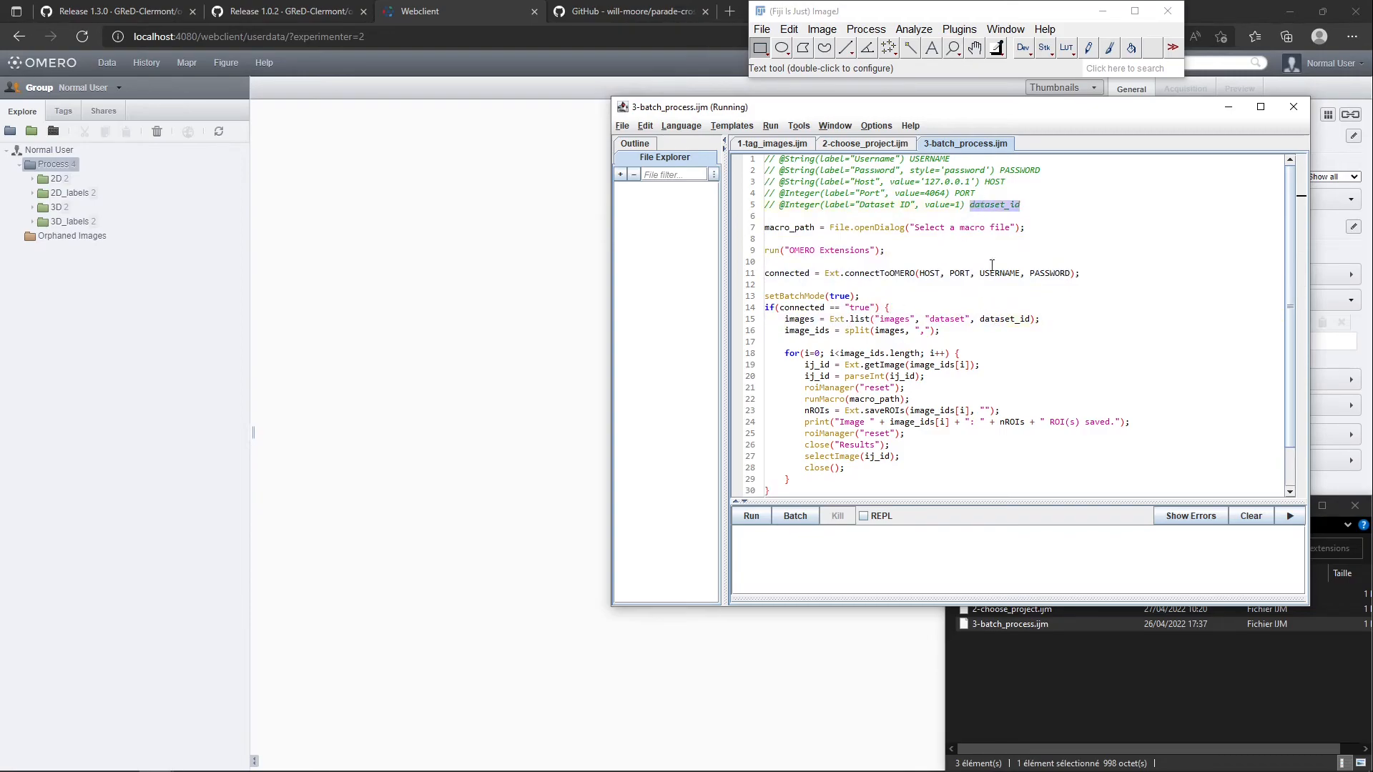
pyautogui.moveTo(784, 319); pyautogui.dragTo(1053, 327)
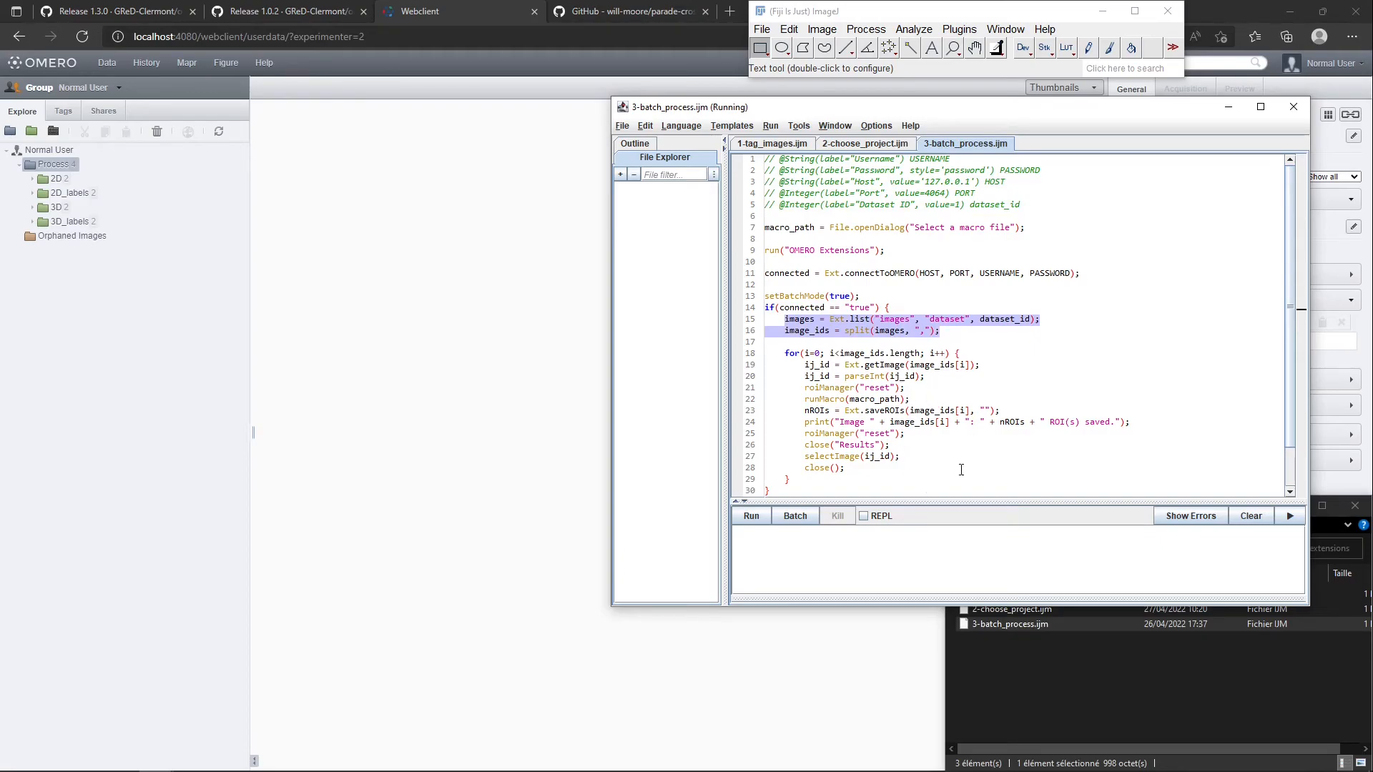
pyautogui.moveTo(802, 399); pyautogui.dragTo(906, 399)
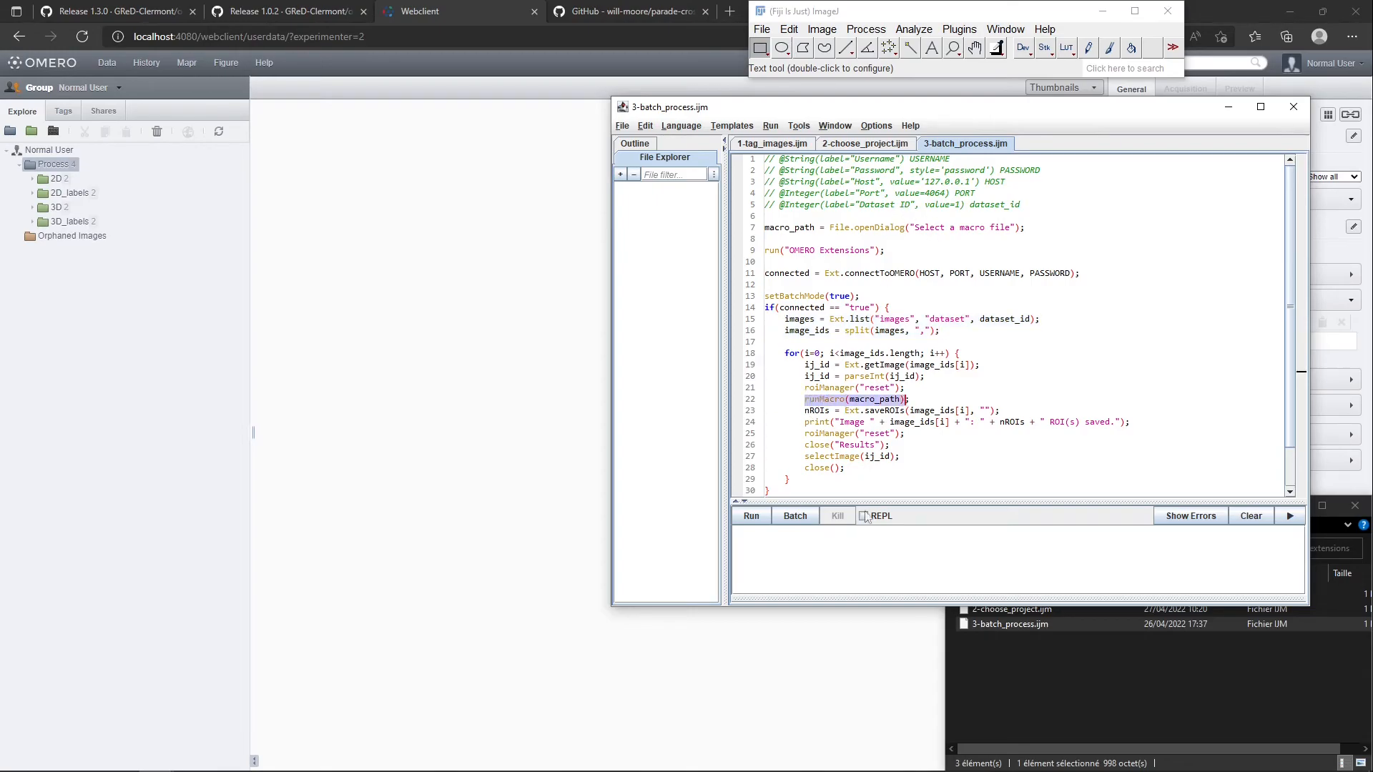
pyautogui.doubleClick(892, 411)
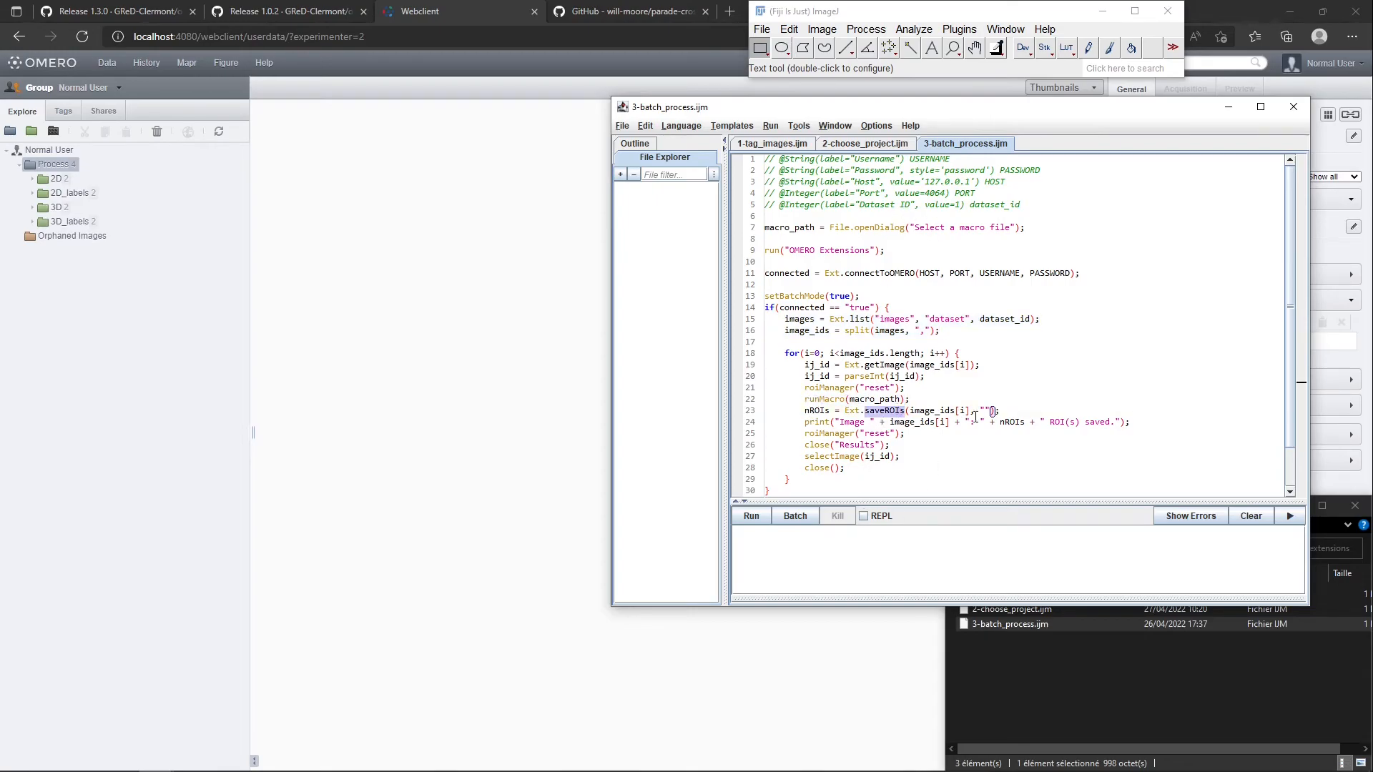
# Run 3-batch_process.ijm on dataset ID 1 with the prefilled connection settings, using 2D-segmentation-rois.ijm from the 2-segmentation folder
pyautogui.click(752, 516)
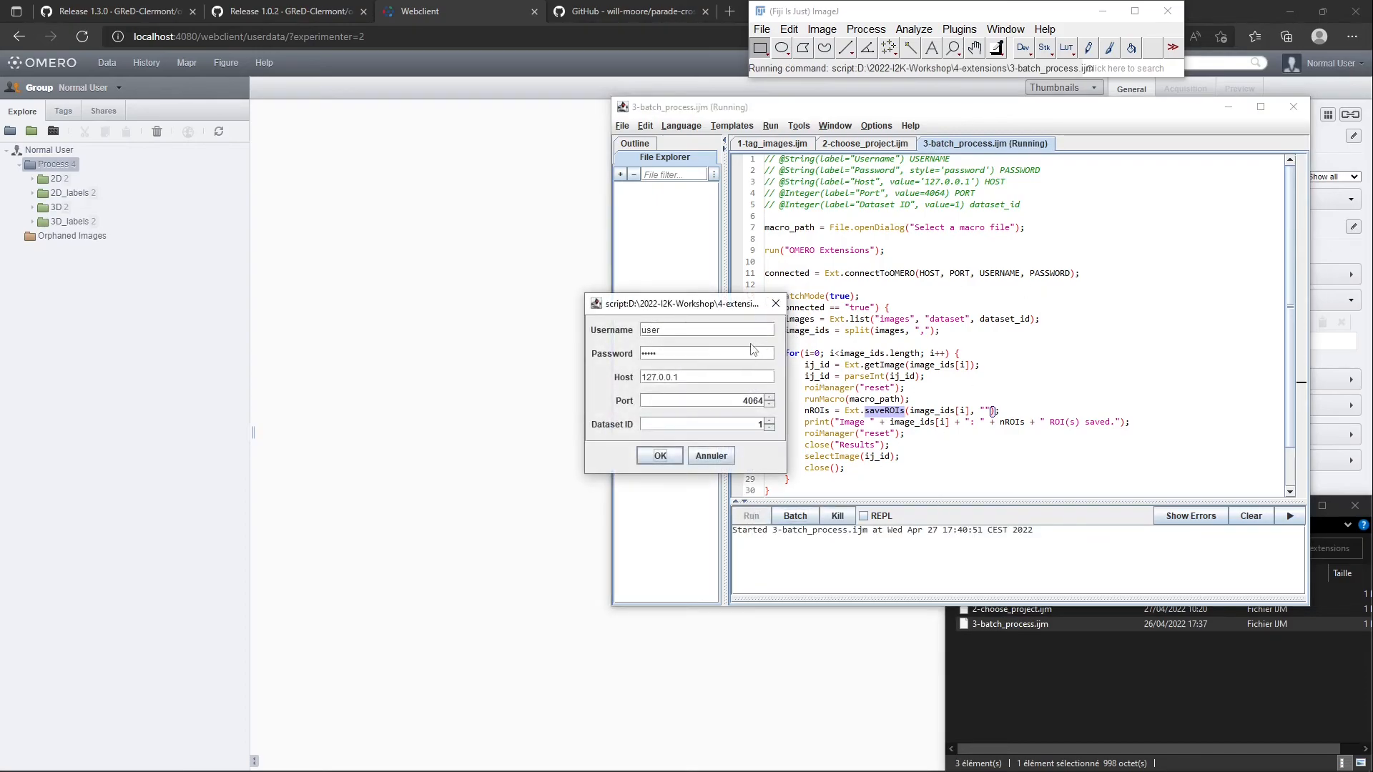
pyautogui.click(665, 459)
pyautogui.click(661, 457)
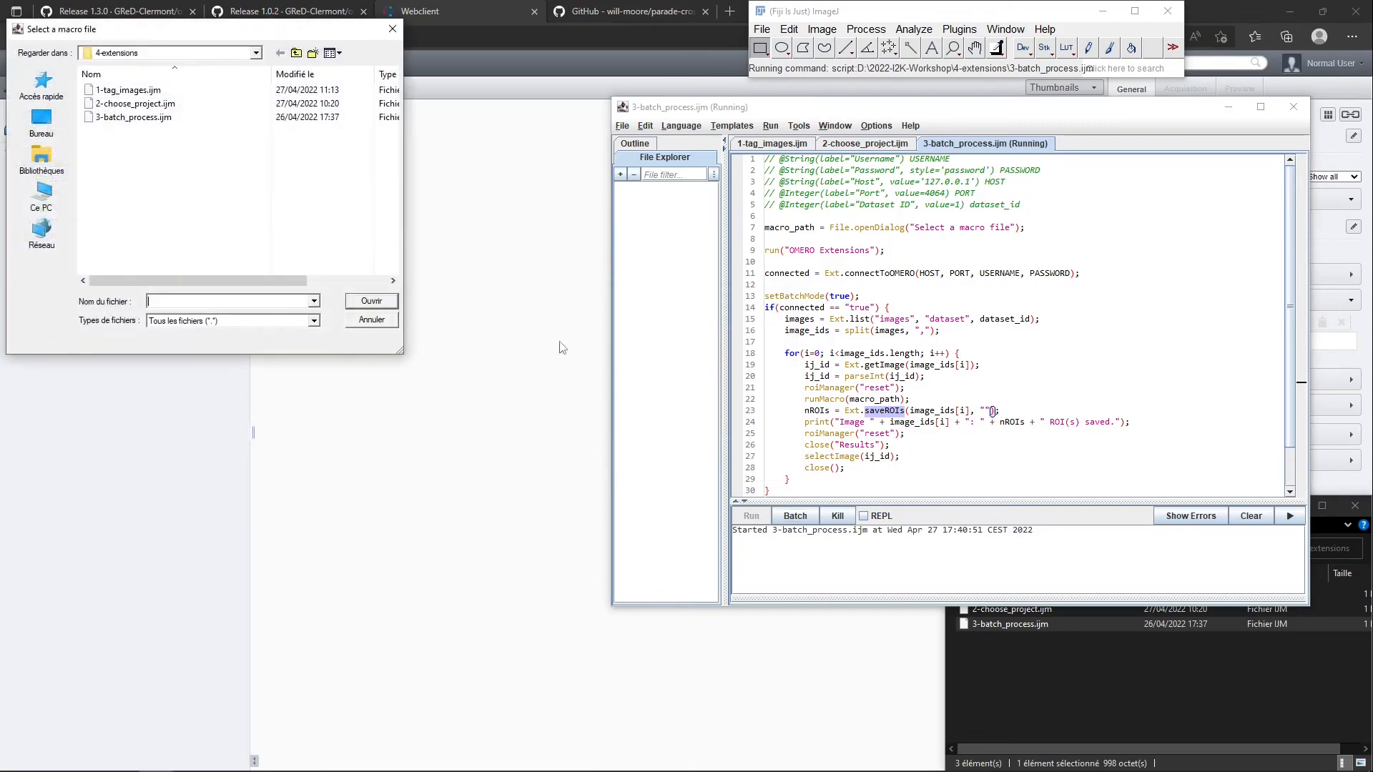
pyautogui.click(296, 52)
pyautogui.doubleClick(130, 118)
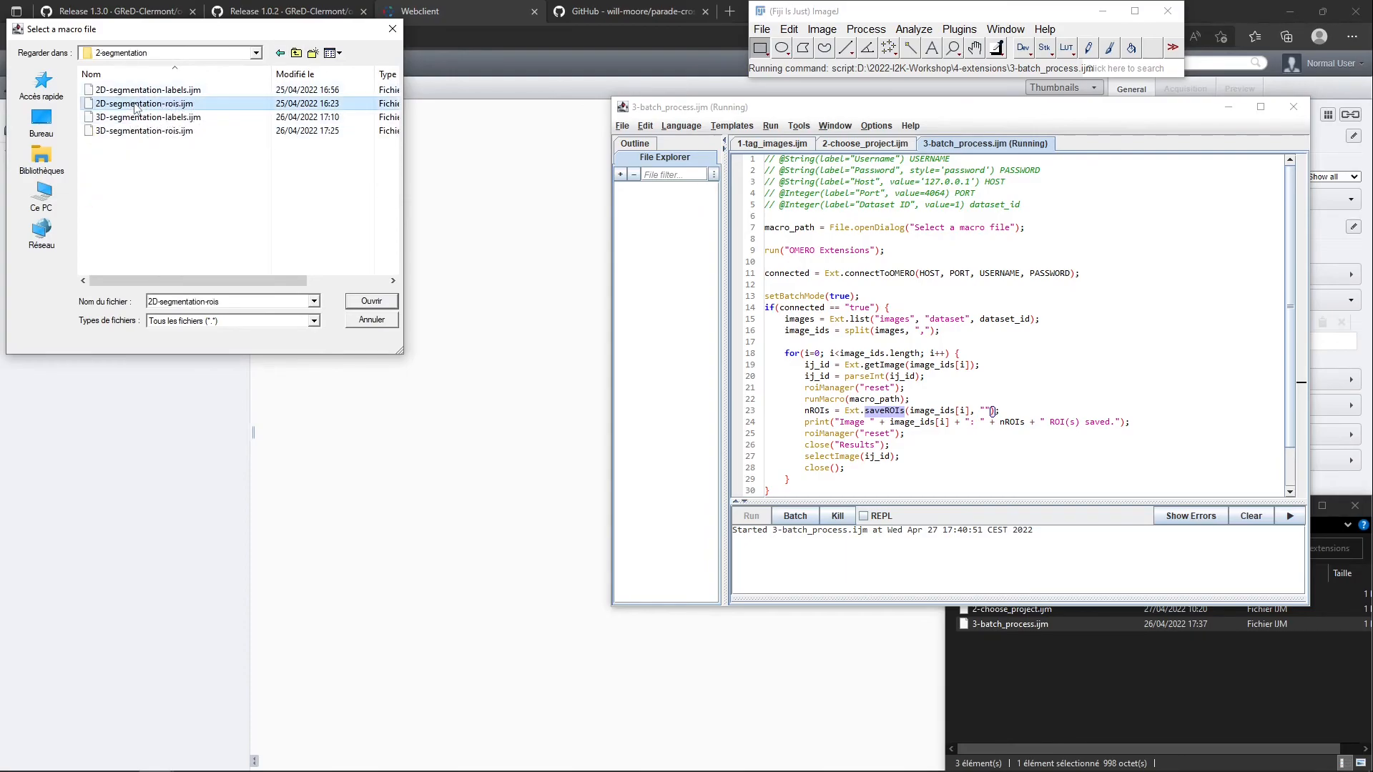
pyautogui.doubleClick(137, 104)
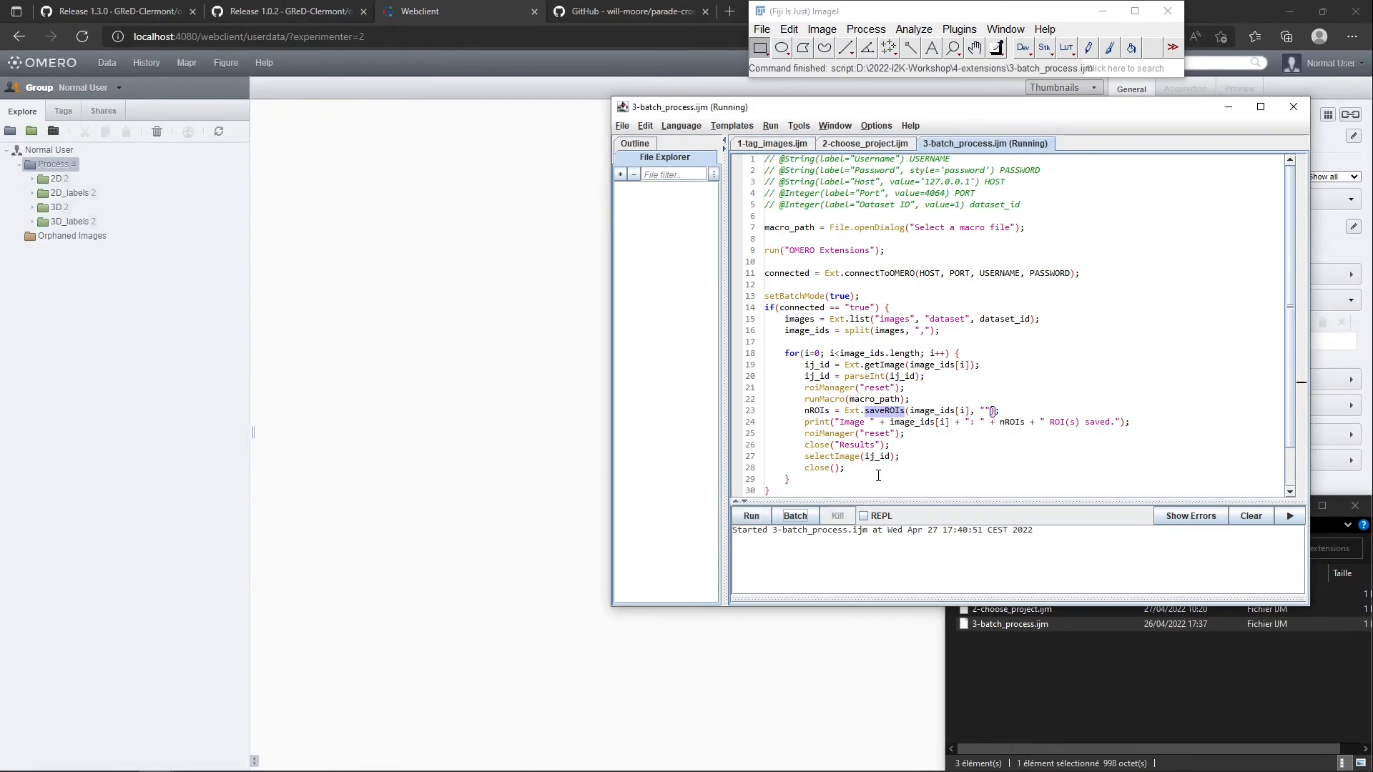
# Check image1_2D.tif and image2_2D.tif in the normal user's 2D dataset in OMERO web, and the macro's default dataset ID
pyautogui.click(221, 275)
pyautogui.doubleClick(56, 178)
pyautogui.click(86, 194)
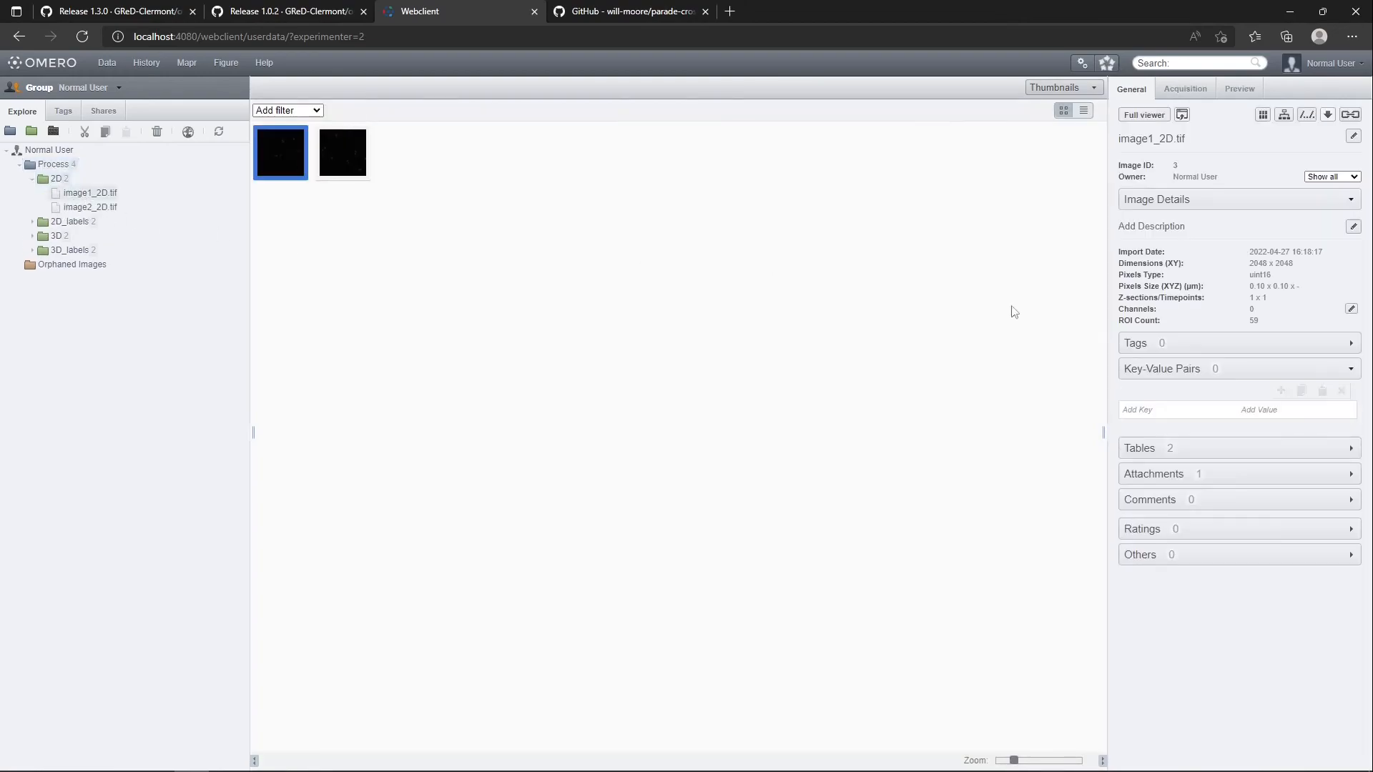
pyautogui.click(89, 208)
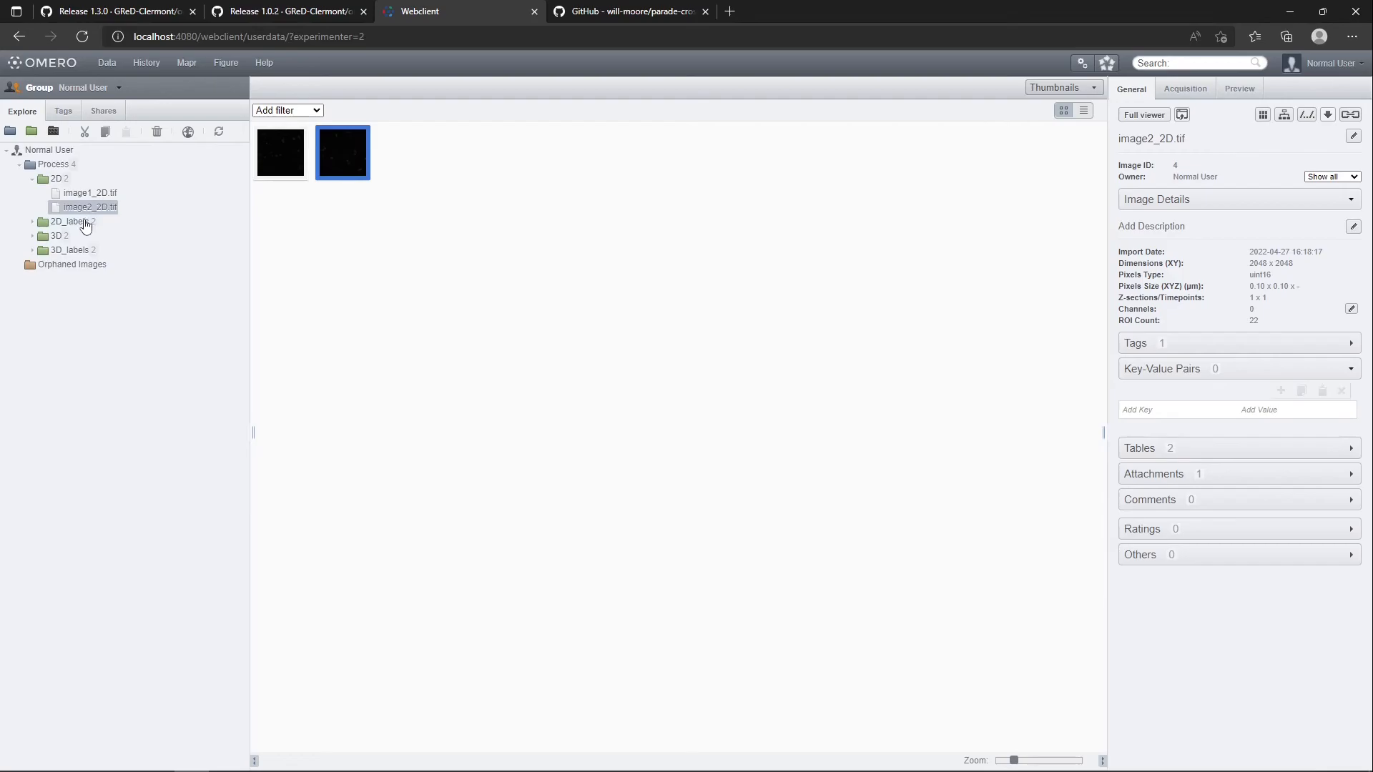
pyautogui.hotkey('alt', 'Tab')
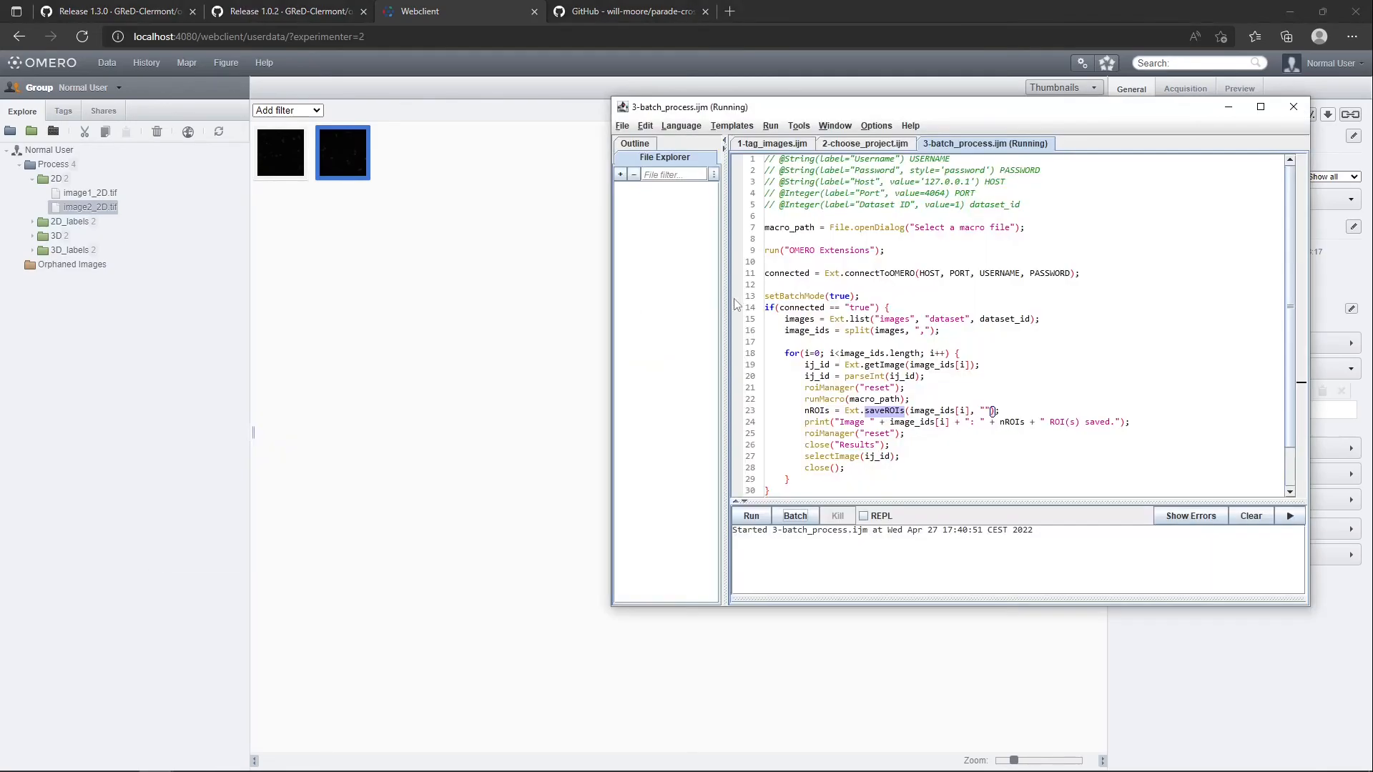
pyautogui.click(958, 205)
# Show the other group member's data in OMERO web and check the ROI count of image1_2D.tif in Other project's 2D dataset
pyautogui.click(381, 292)
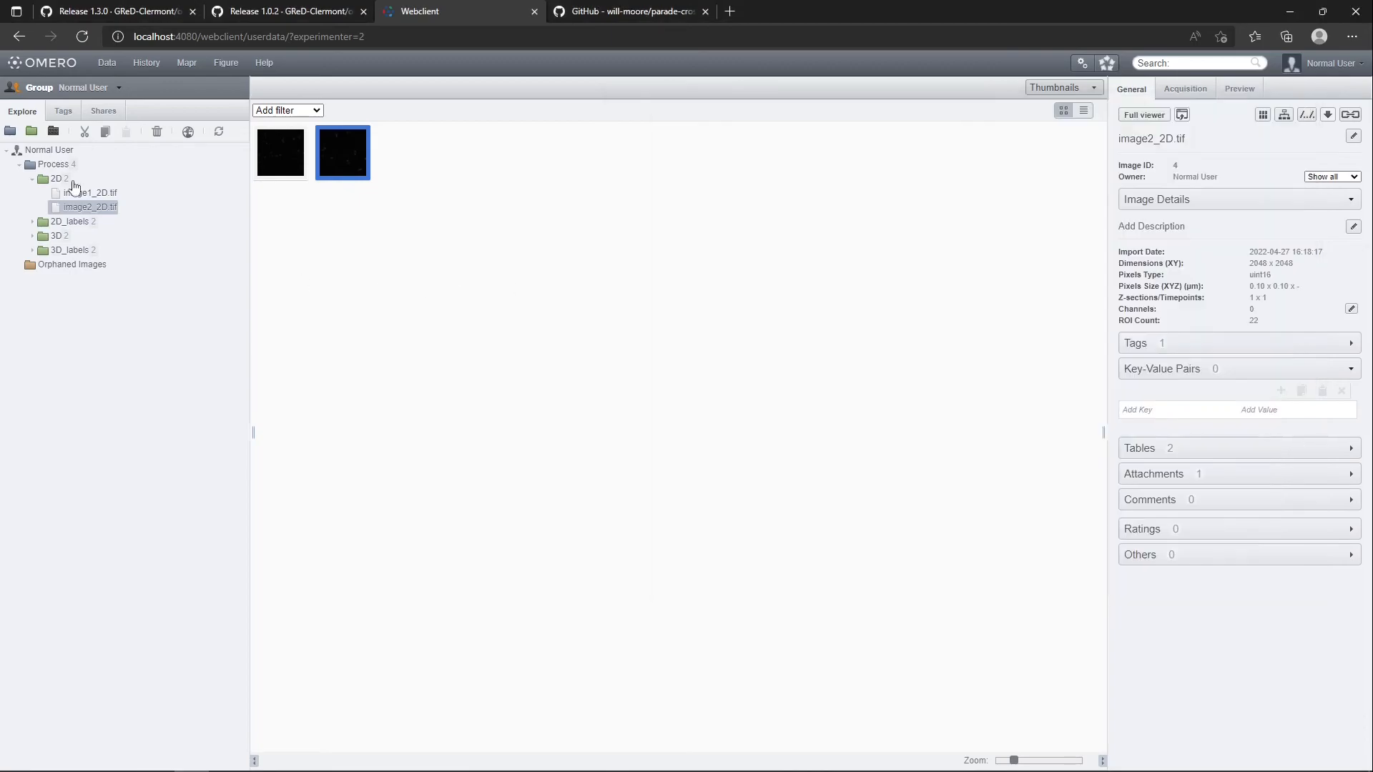
pyautogui.click(76, 90)
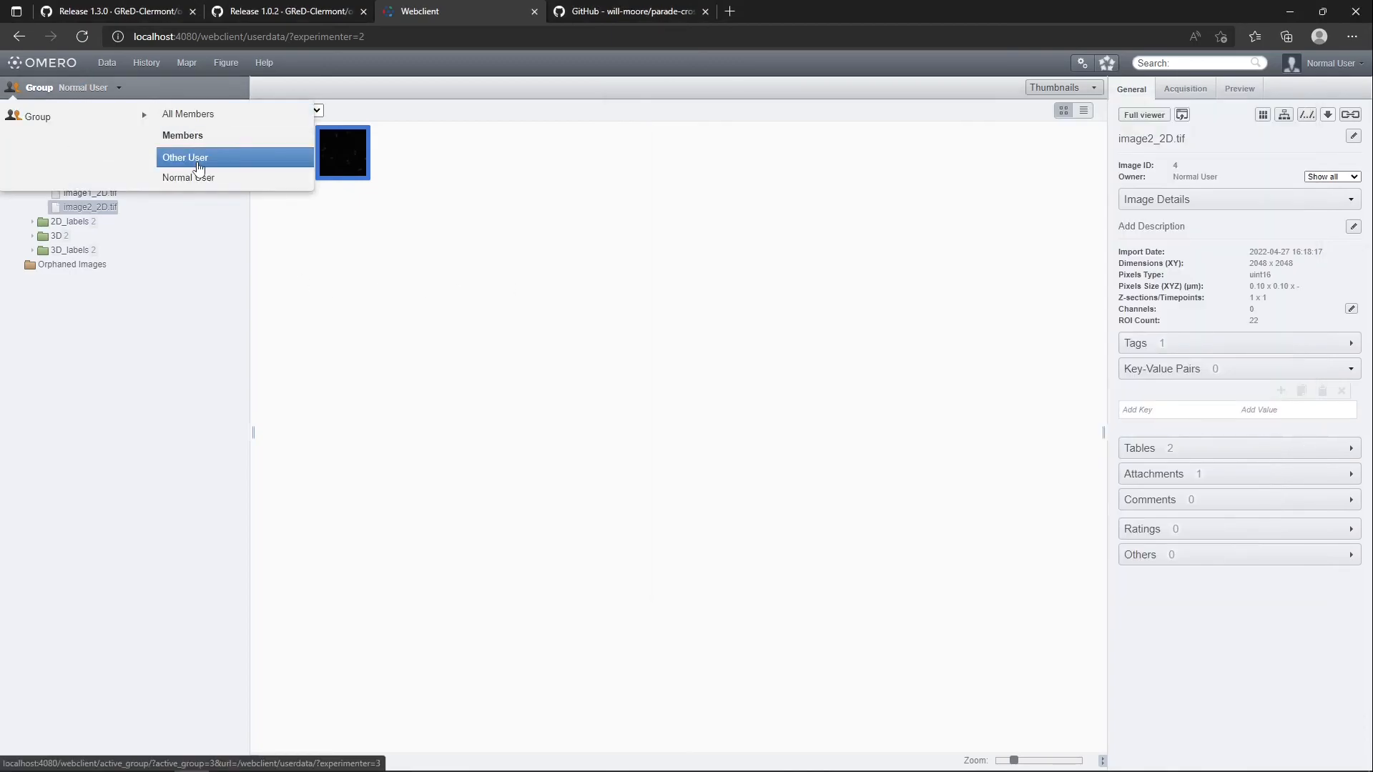
pyautogui.click(195, 157)
pyautogui.click(7, 150)
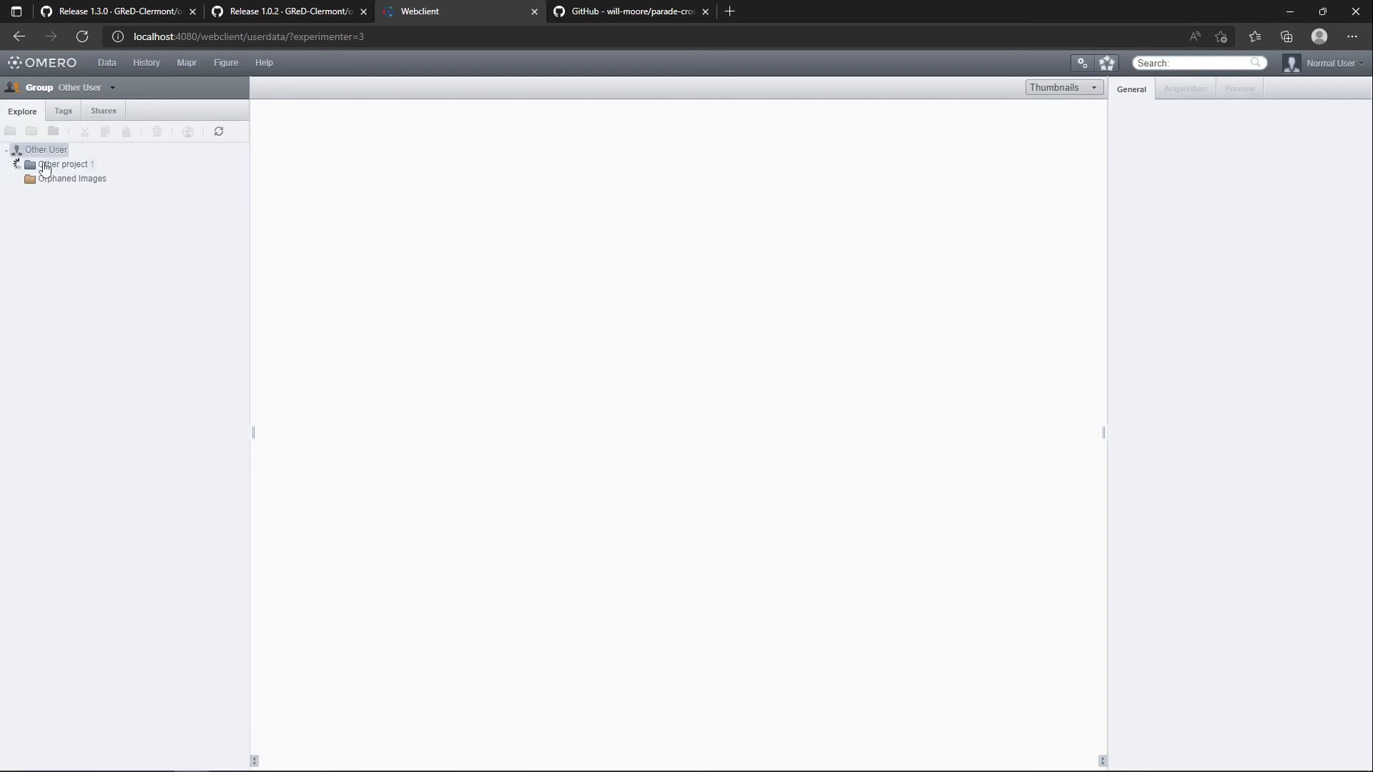
pyautogui.click(50, 164)
pyautogui.click(58, 178)
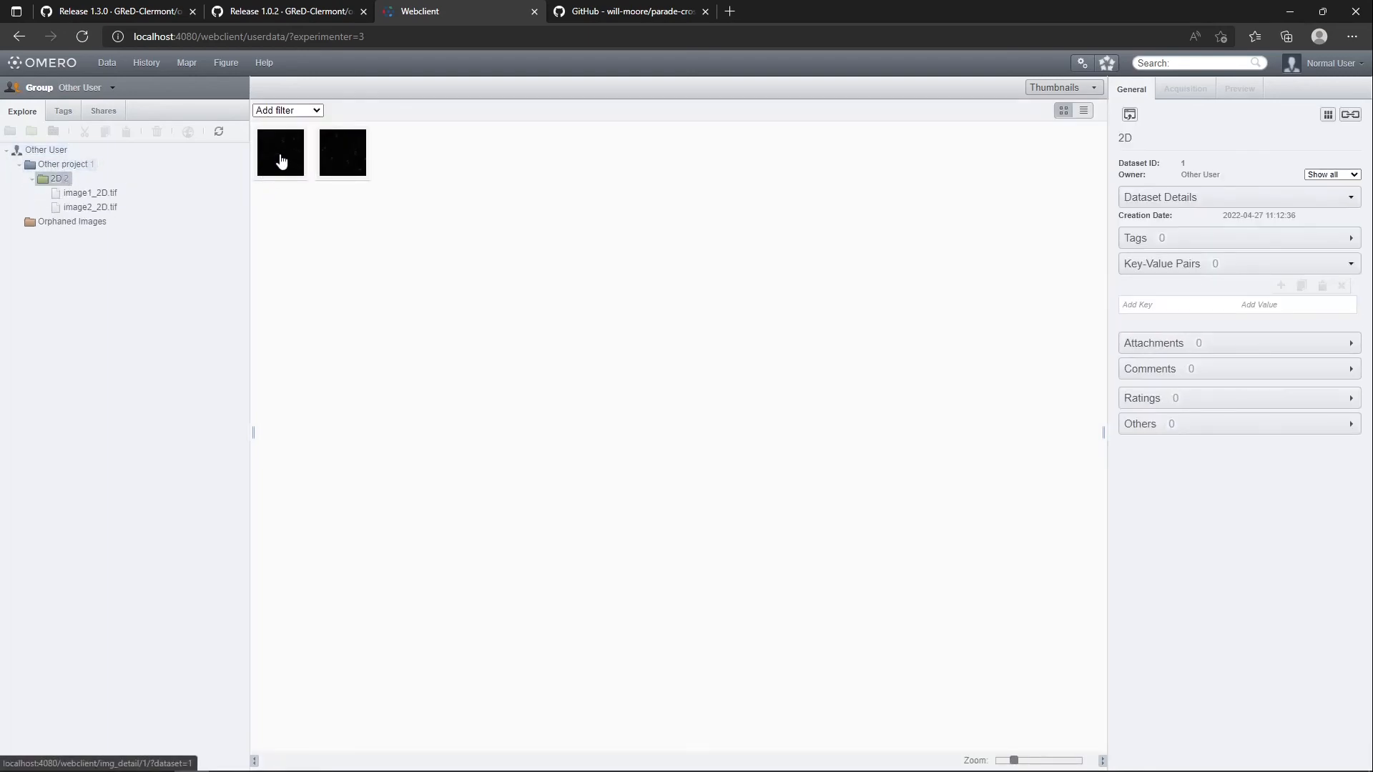
pyautogui.click(280, 156)
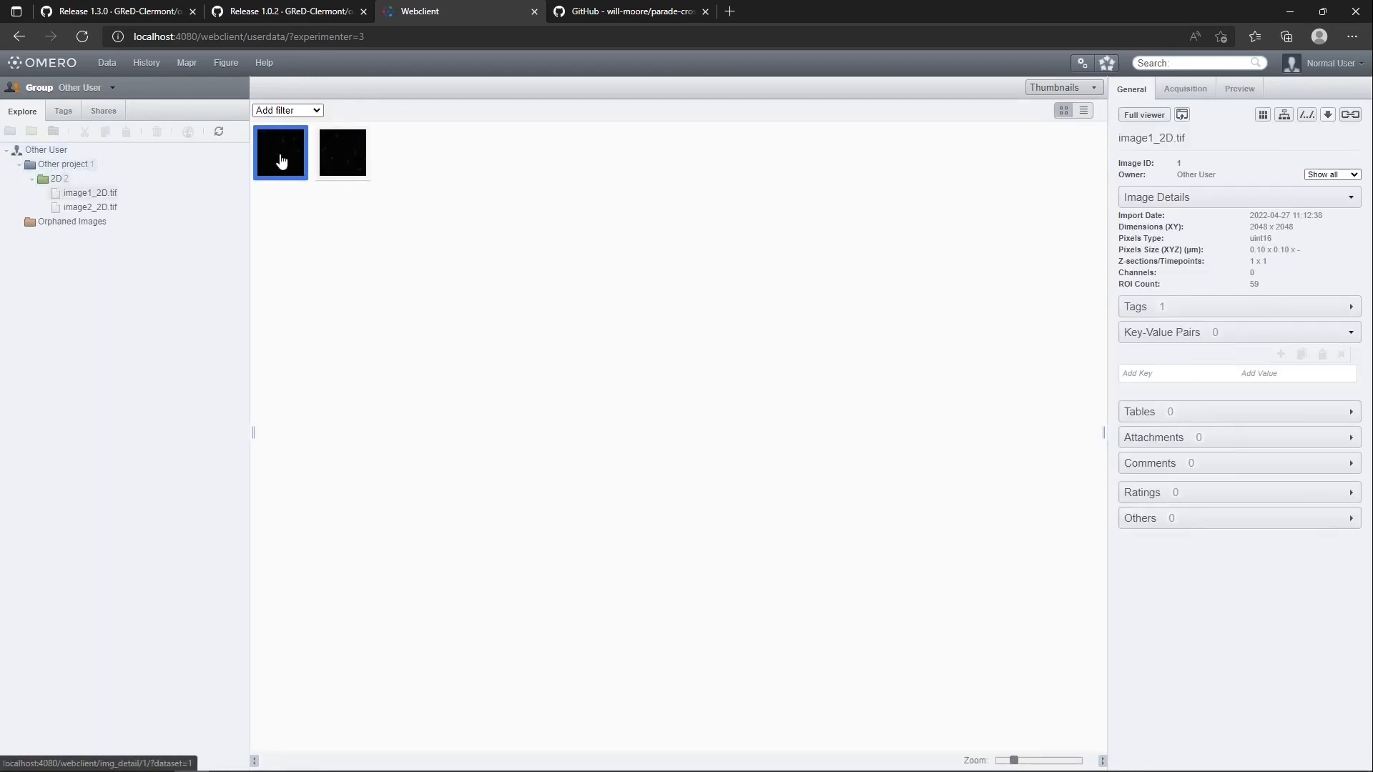
# View the ROIs of the other member's image2_2D.tif in the full image viewer and close the viewer
pyautogui.click(329, 159)
pyautogui.doubleClick(330, 159)
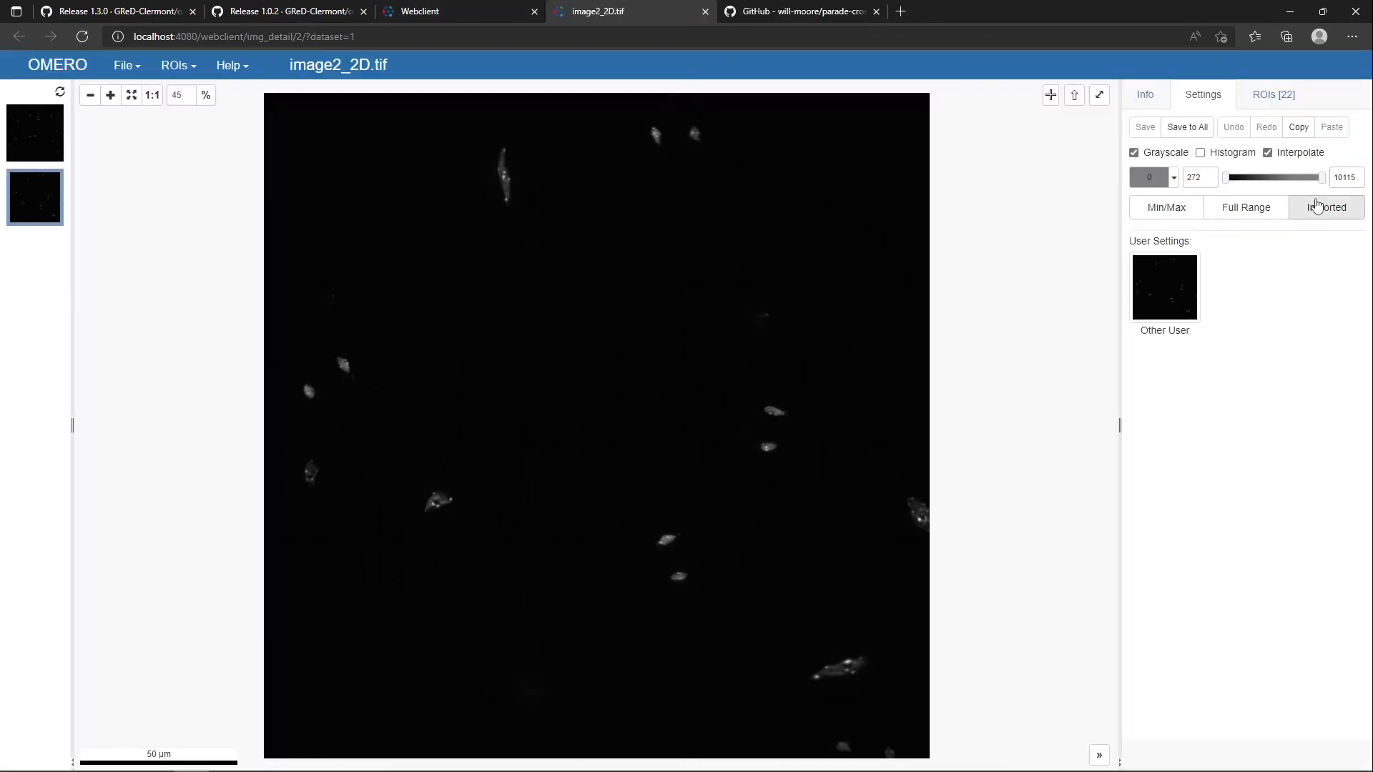
pyautogui.click(1276, 95)
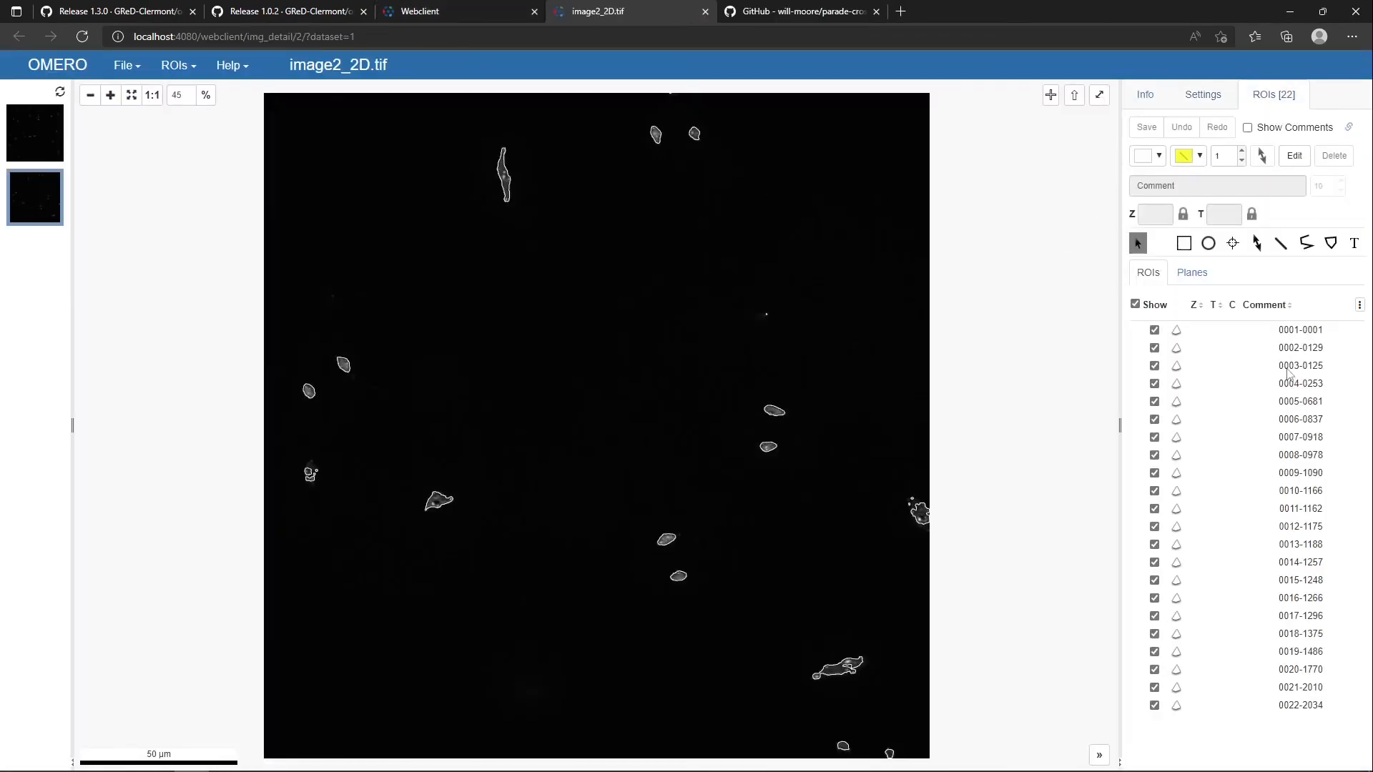
pyautogui.click(705, 12)
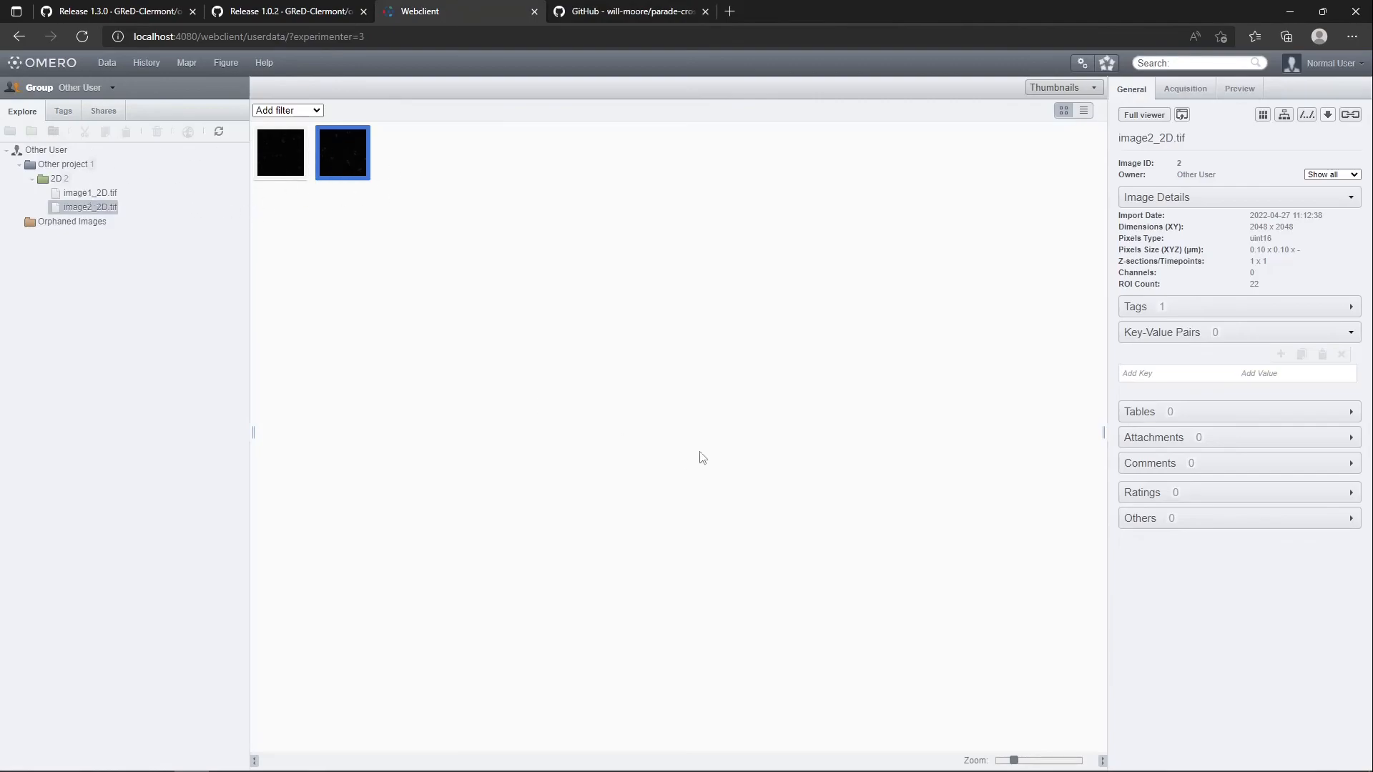
# Examine the Ext.saveROIs line in 3-batch_process.ijm and bring up Fiji's Log to read the batch run's output
pyautogui.hotkey('alt', 'Tab')
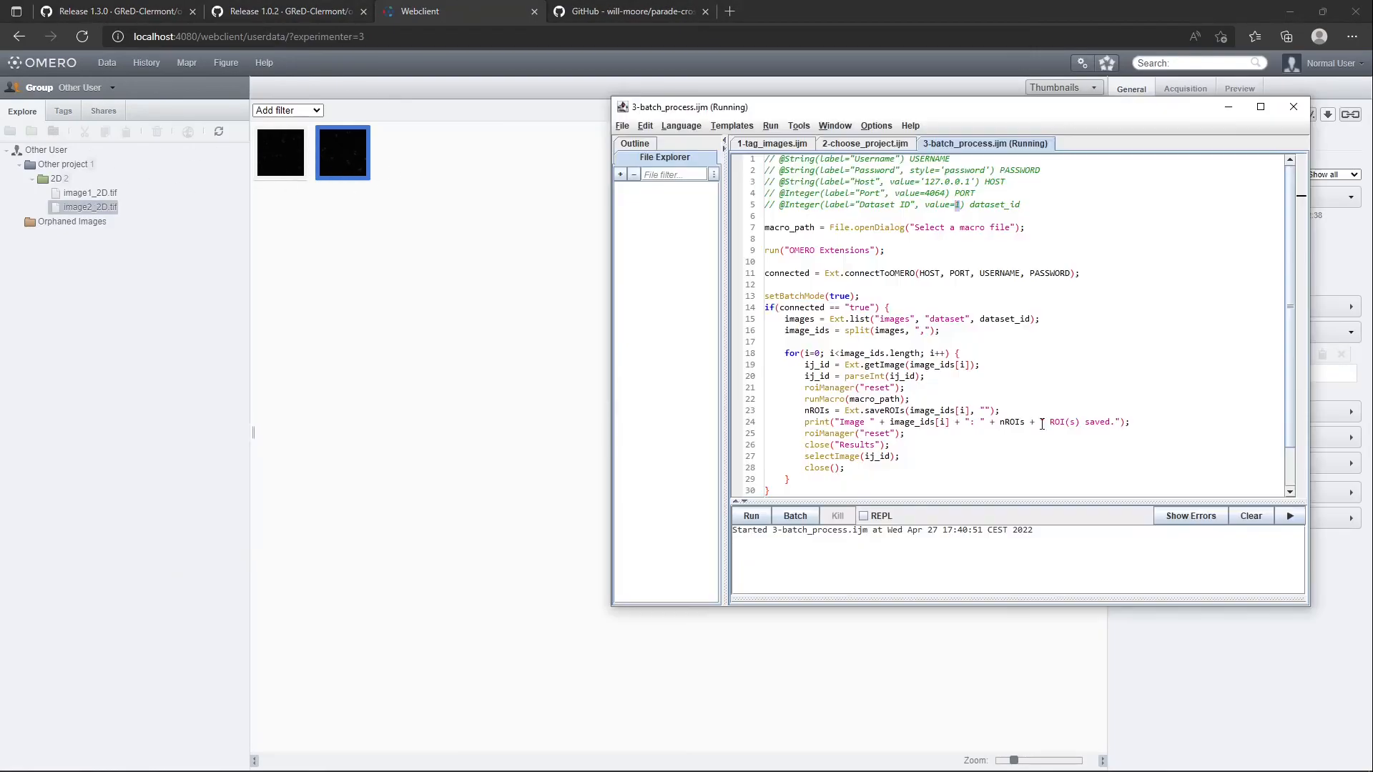
pyautogui.scroll(-1, 994, 355)
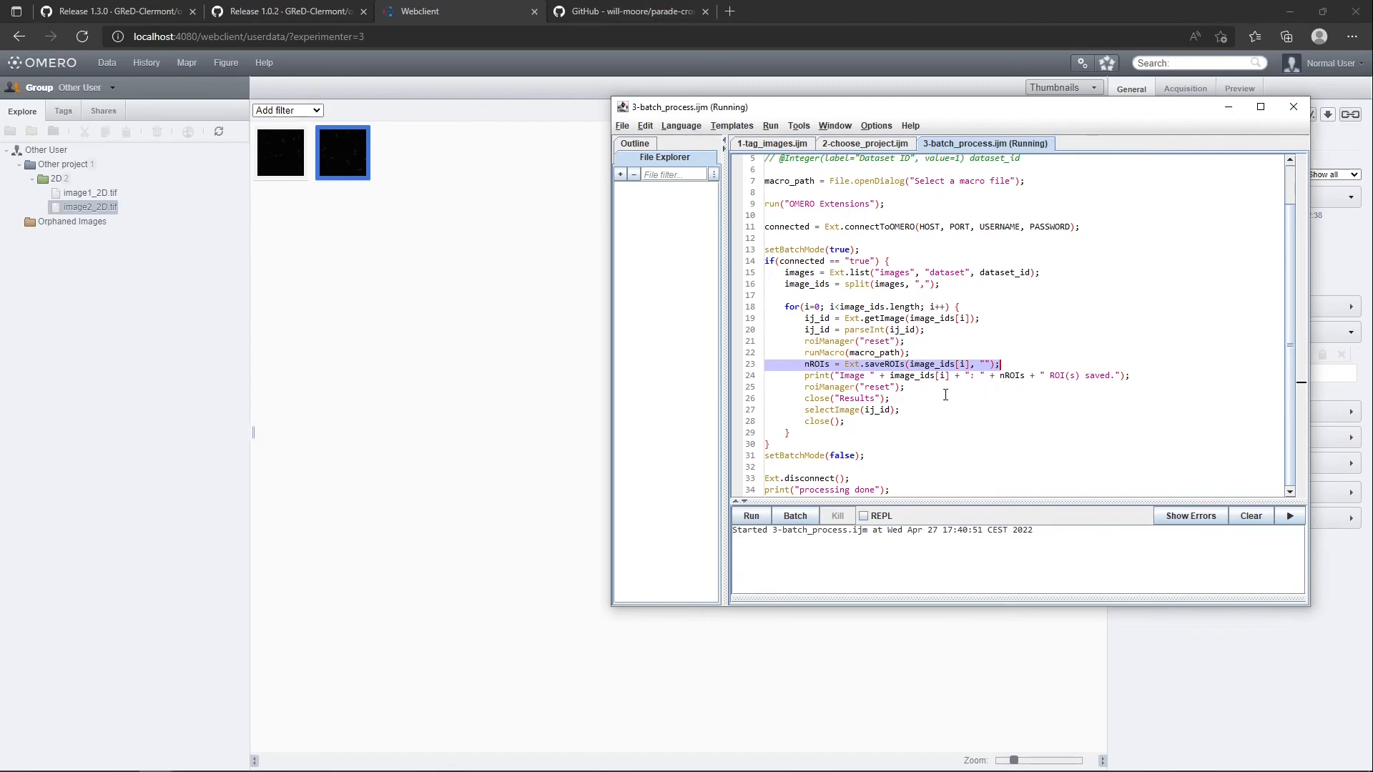
pyautogui.click(156, 757)
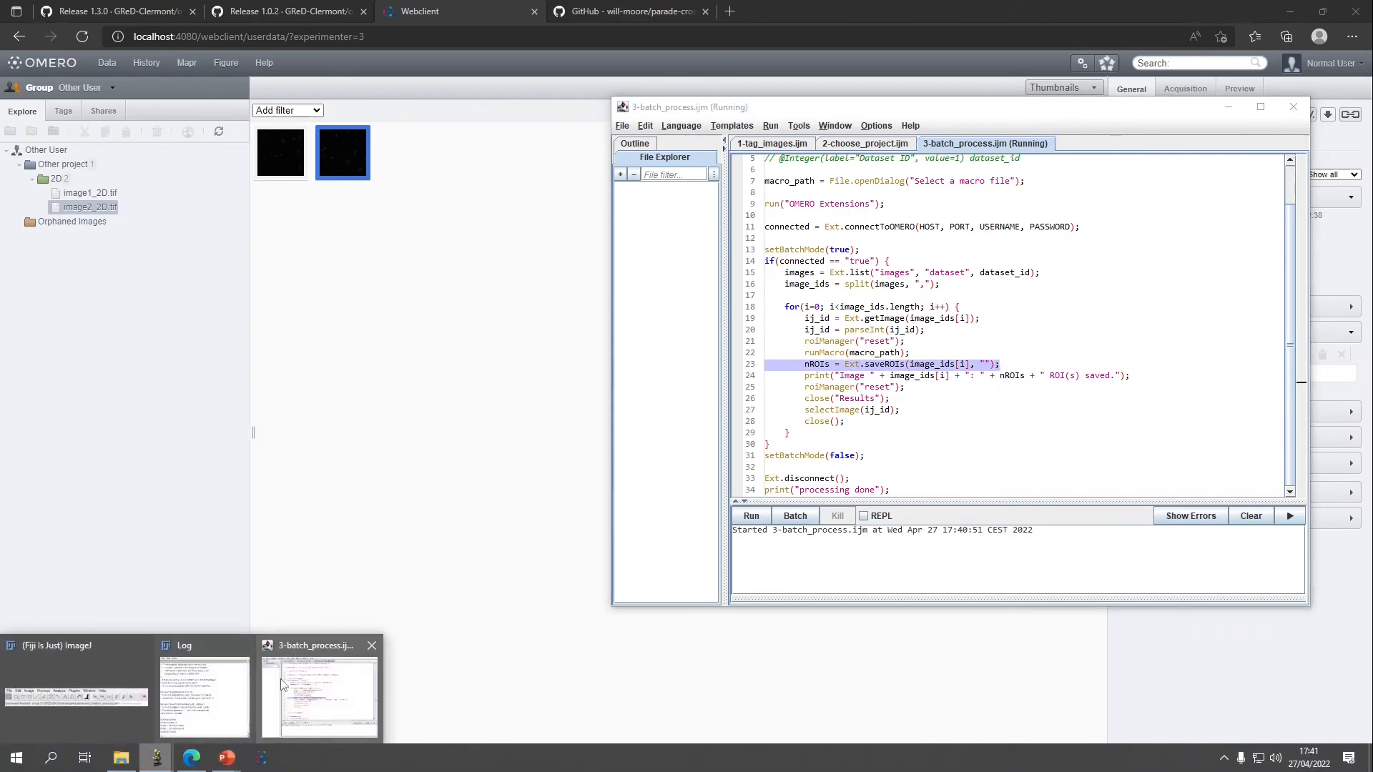
pyautogui.click(205, 694)
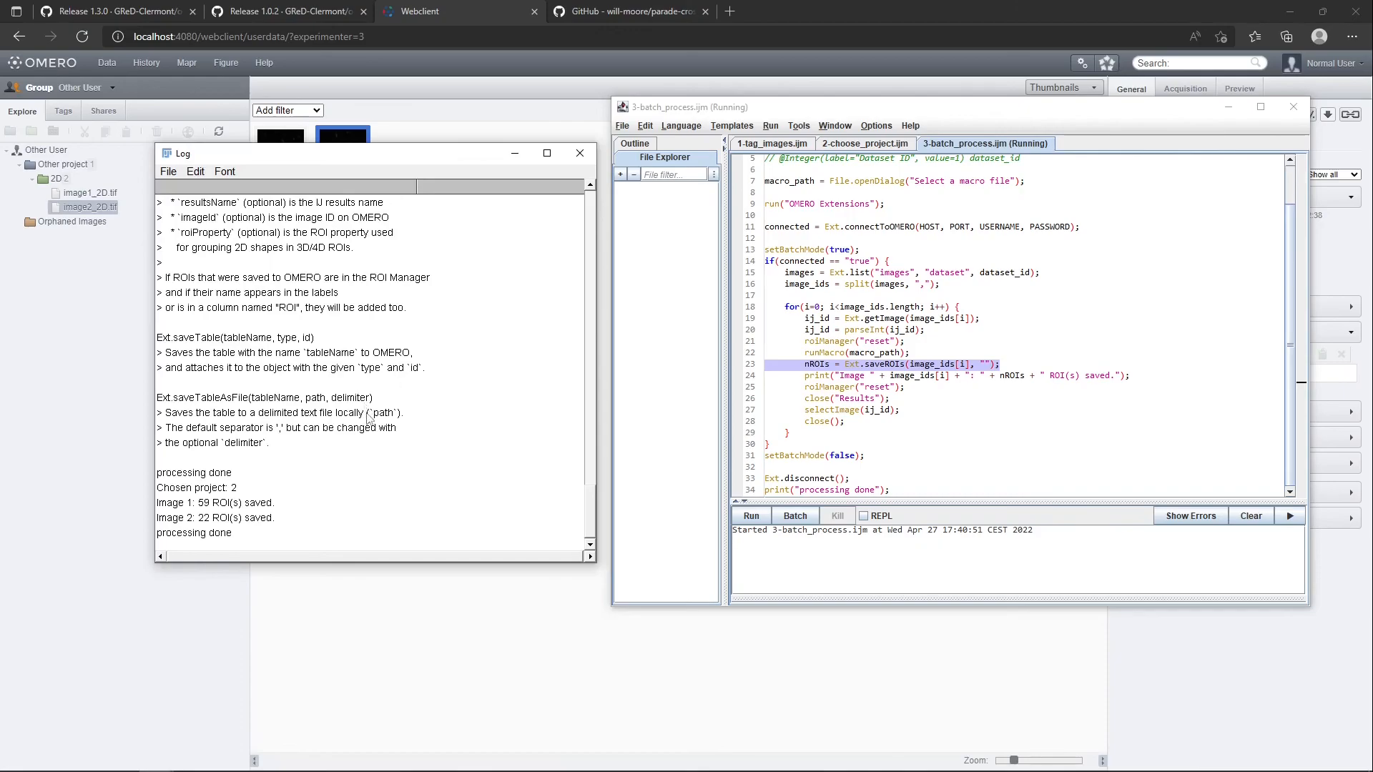
# Look through the OMERO extension function descriptions in the Log, locating Ext.importImage(datasetId), and compare with the macro's runMacro line
pyautogui.scroll(9, 368, 417)
pyautogui.scroll(10, 392, 404)
pyautogui.scroll(7, 392, 404)
pyautogui.scroll(8, 392, 404)
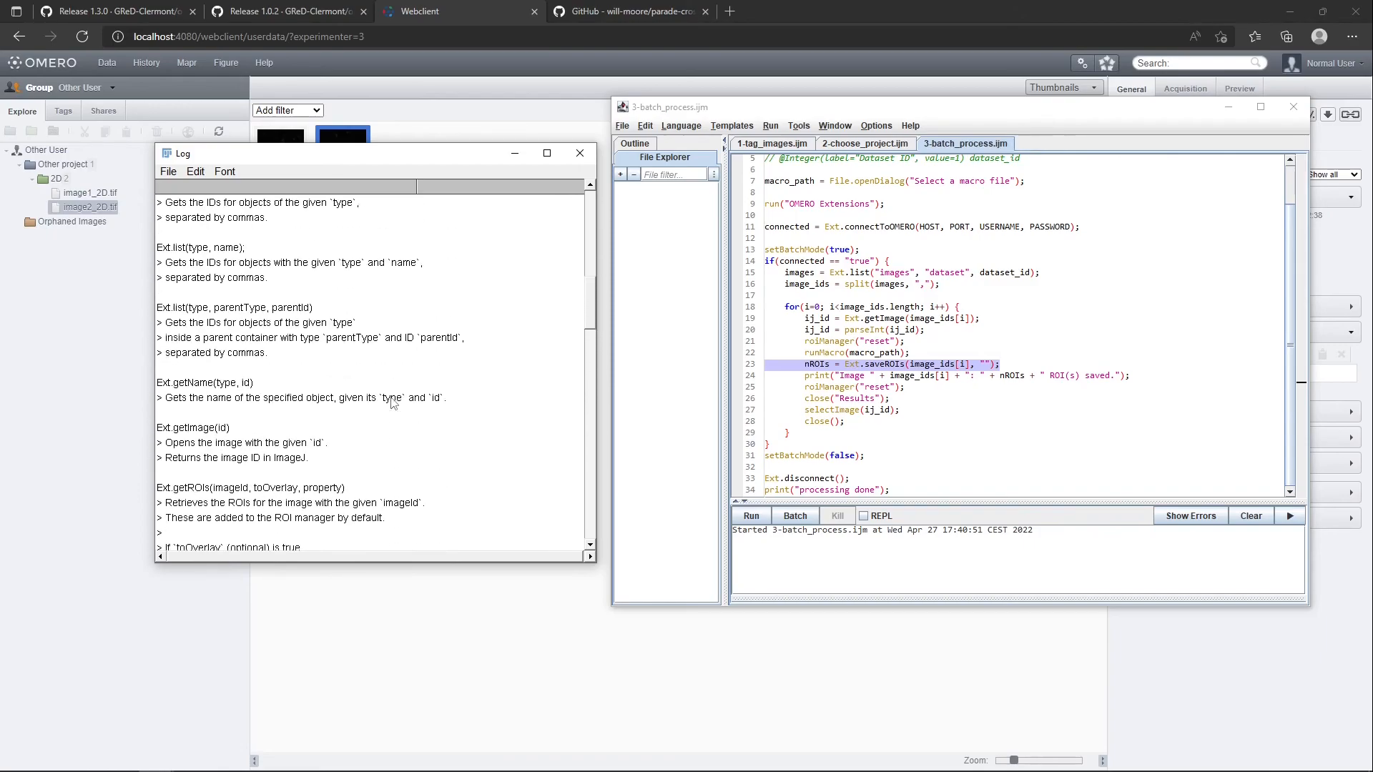
pyautogui.scroll(4, 392, 404)
pyautogui.moveTo(588, 301); pyautogui.dragTo(591, 429)
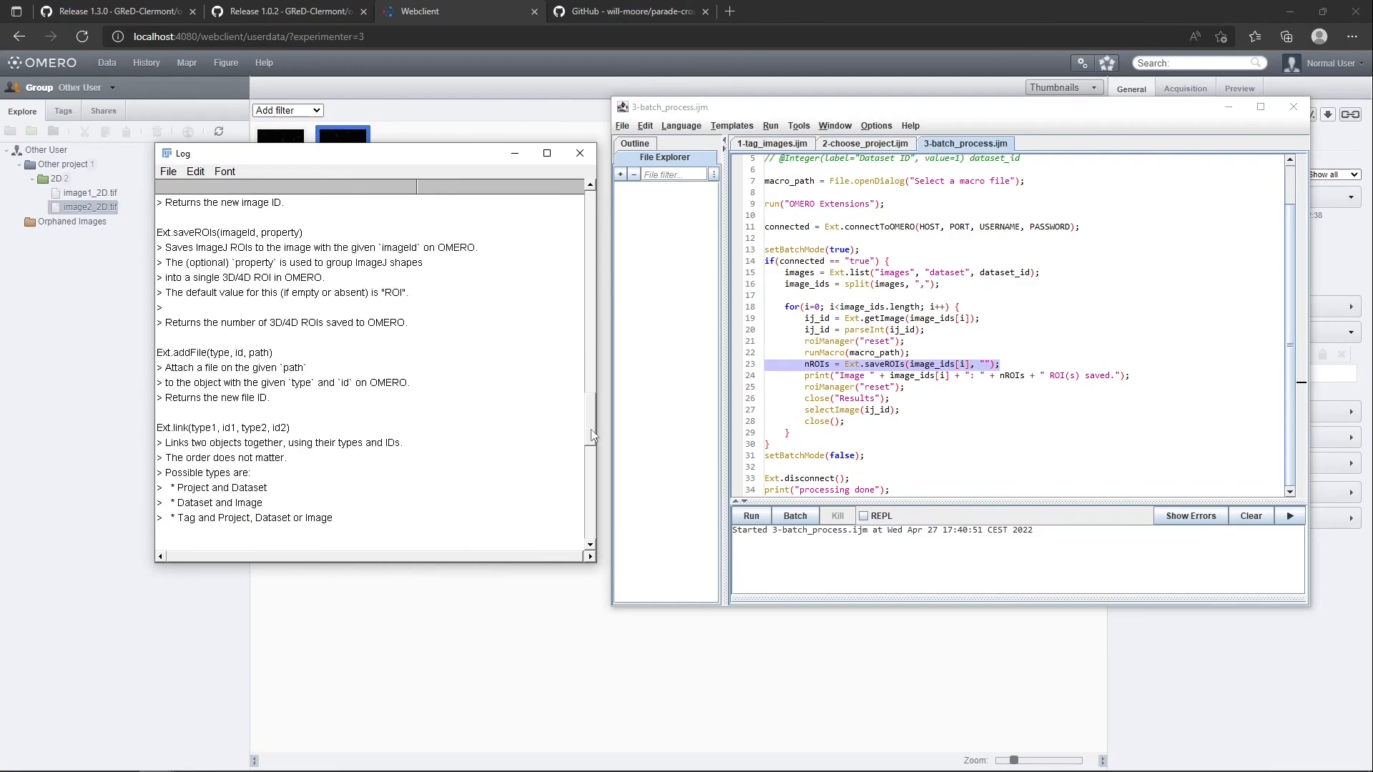
pyautogui.scroll(4, 484, 386)
pyautogui.scroll(3, 484, 386)
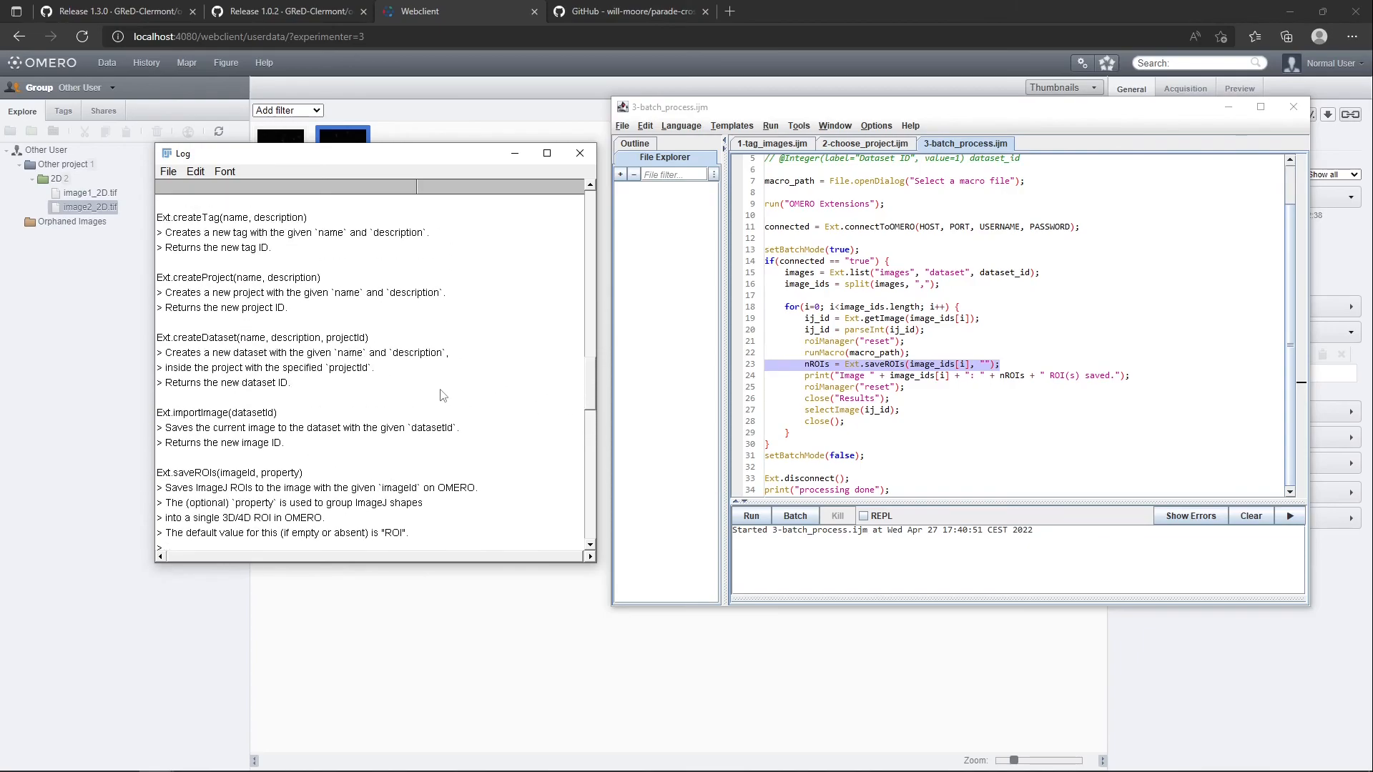
pyautogui.click(206, 415)
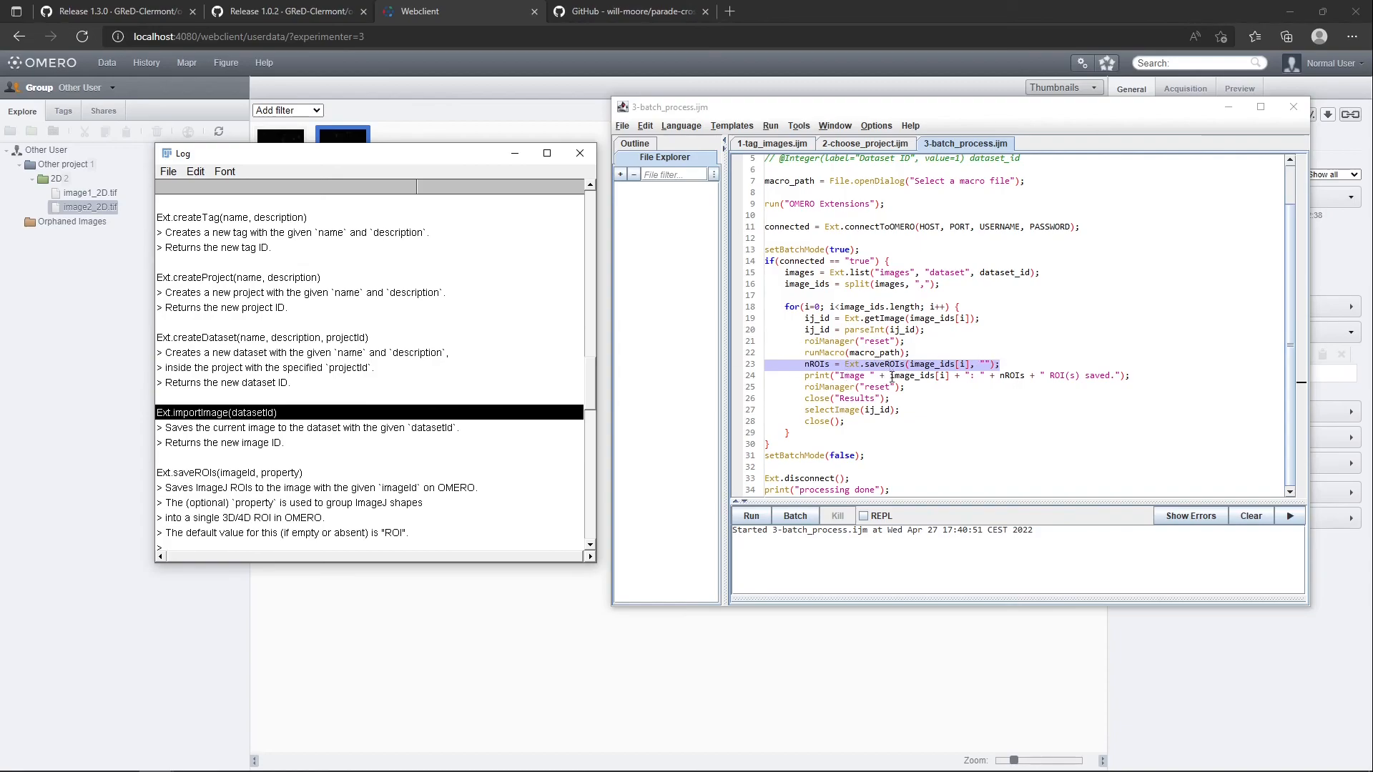
pyautogui.click(906, 354)
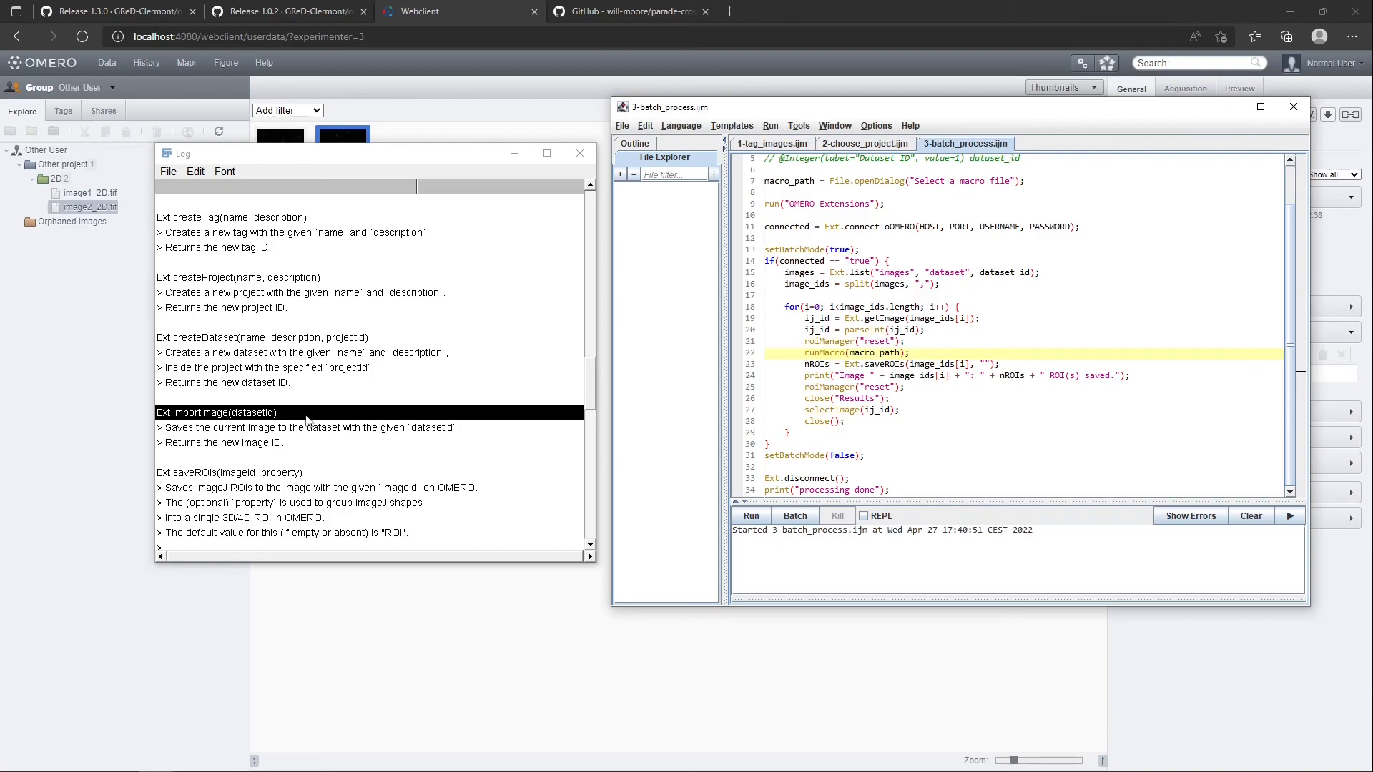
# Read the description of Ext.importImage(datasetId) in the Log and bring up the OMERO Batch Plugin window
pyautogui.click(263, 432)
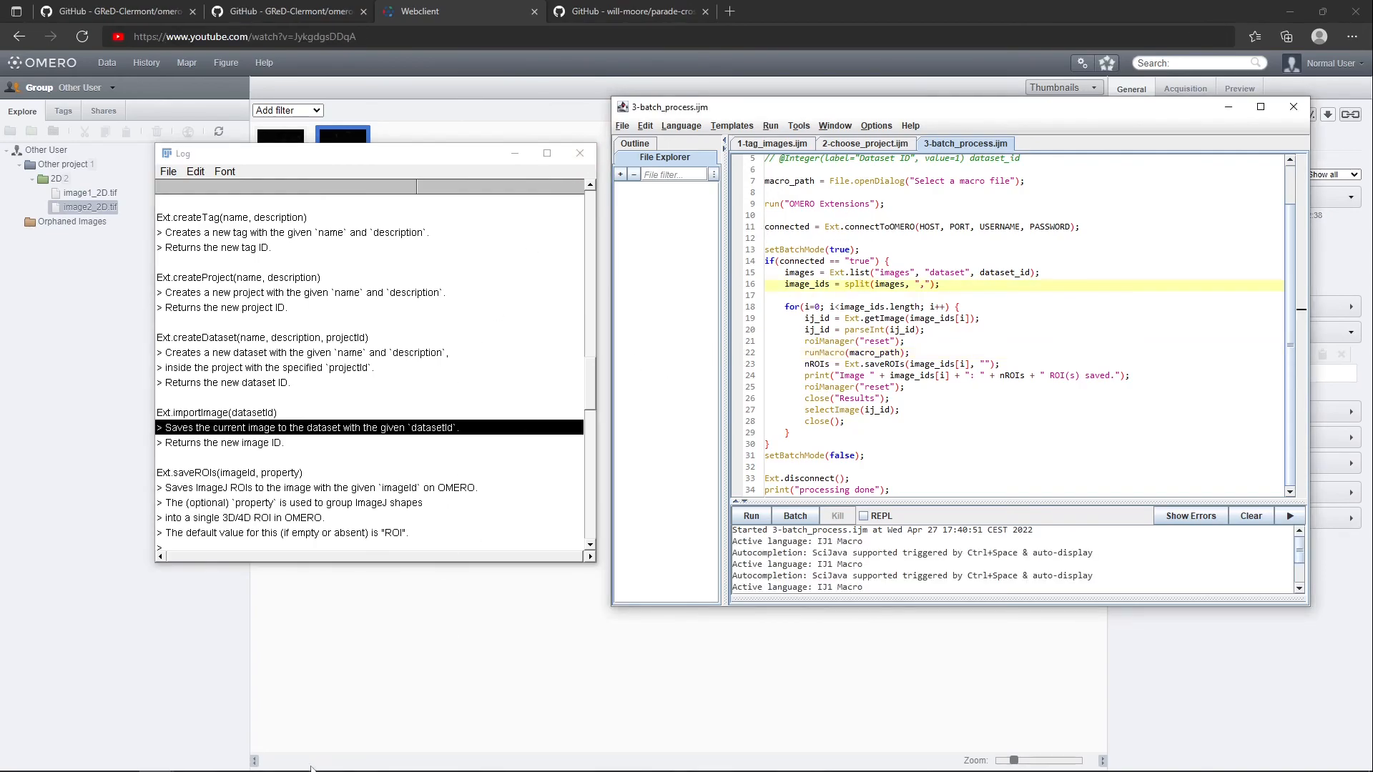
pyautogui.click(155, 758)
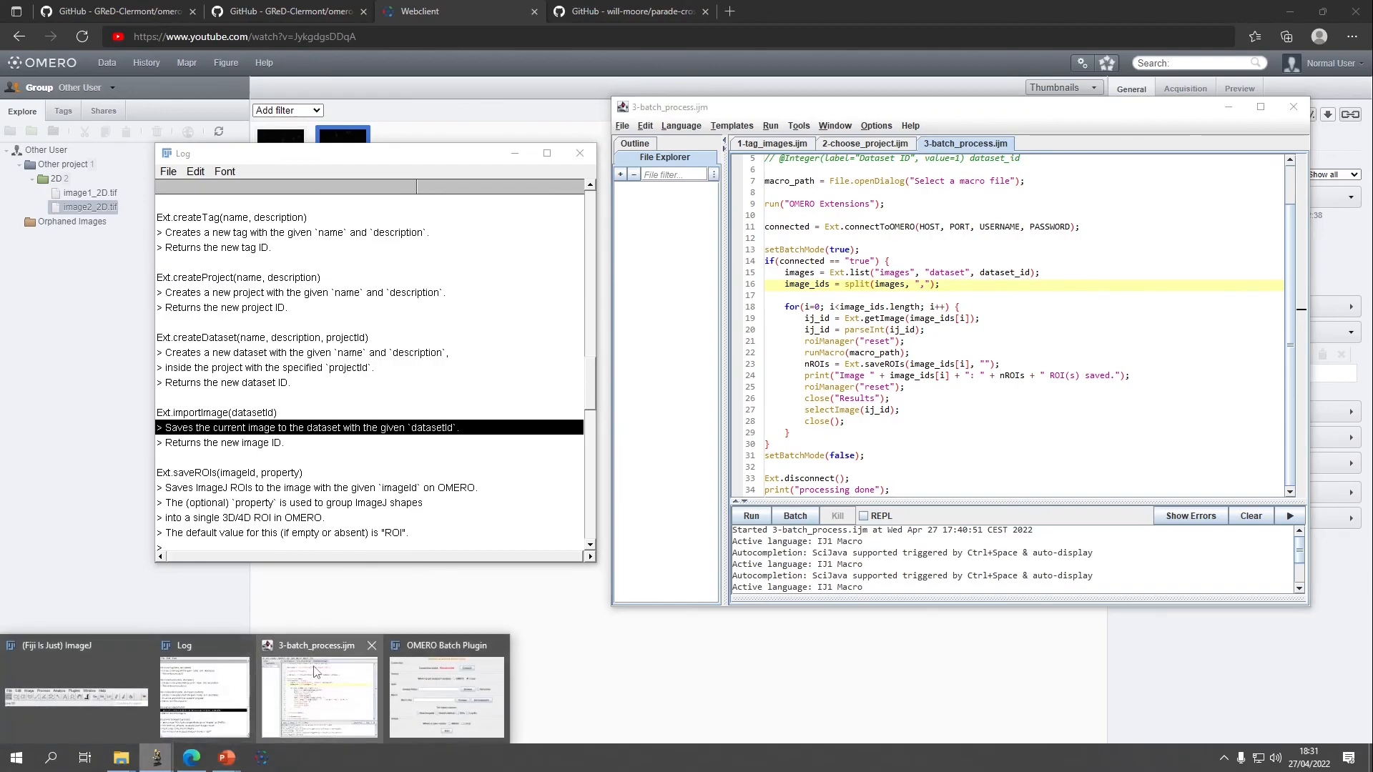
pyautogui.click(447, 694)
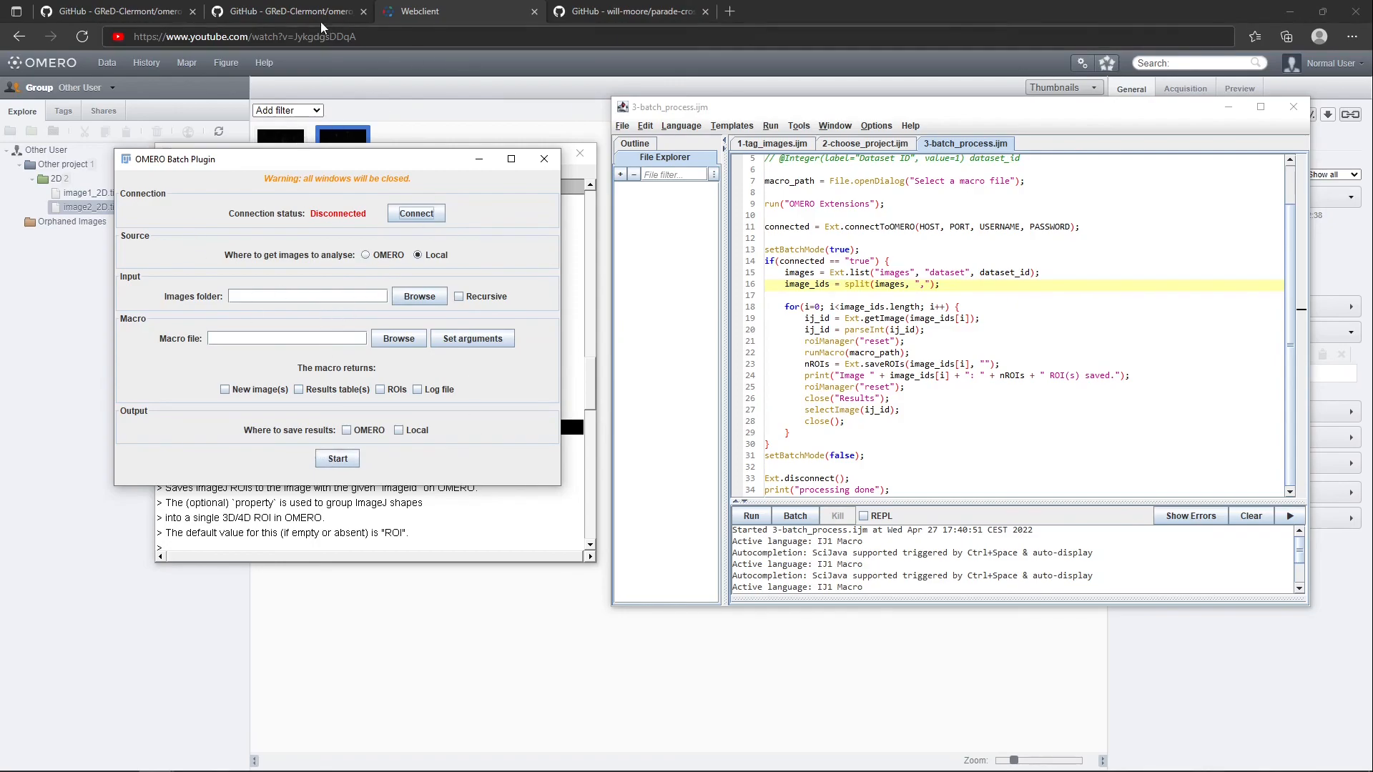
# View the omero_batch-plugin repository page on GitHub and switch to the running PowerPoint slide show
pyautogui.click(298, 10)
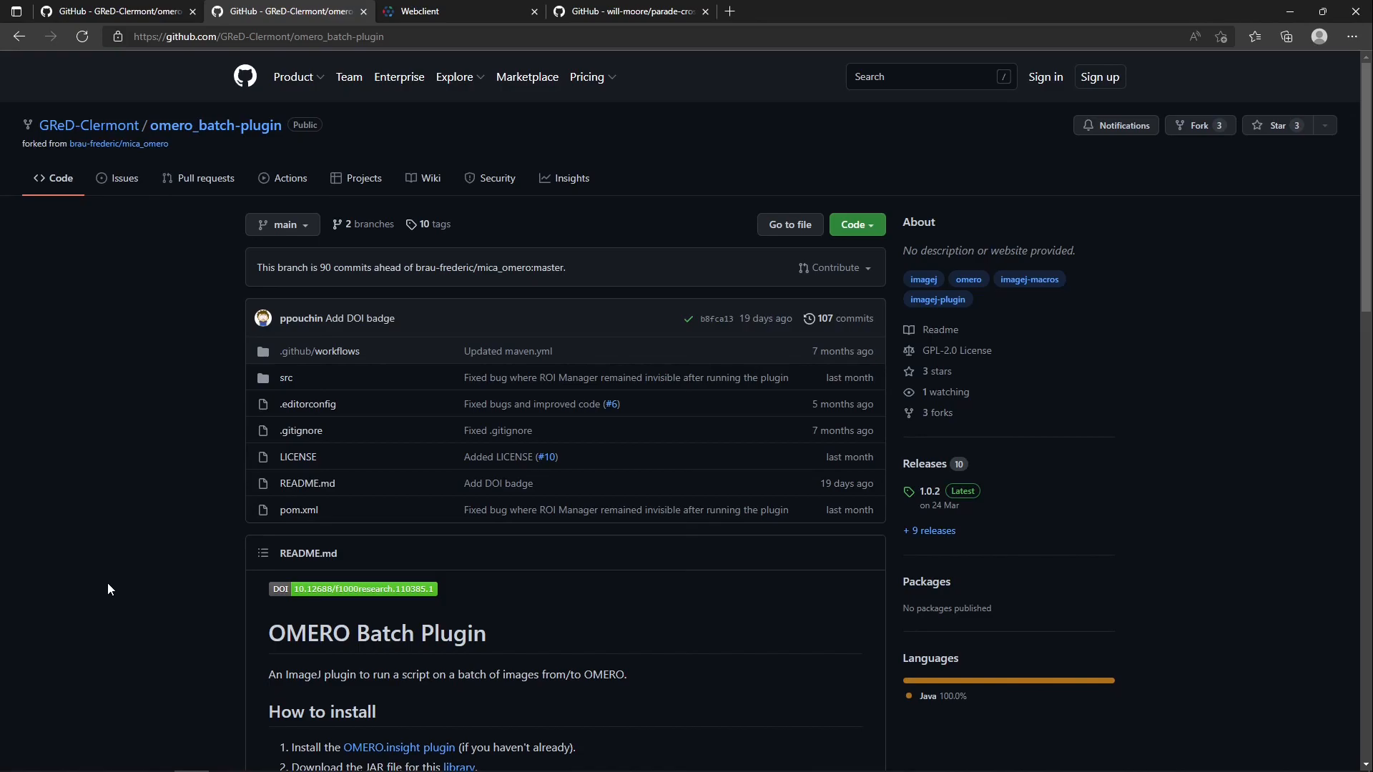
pyautogui.moveTo(226, 757)
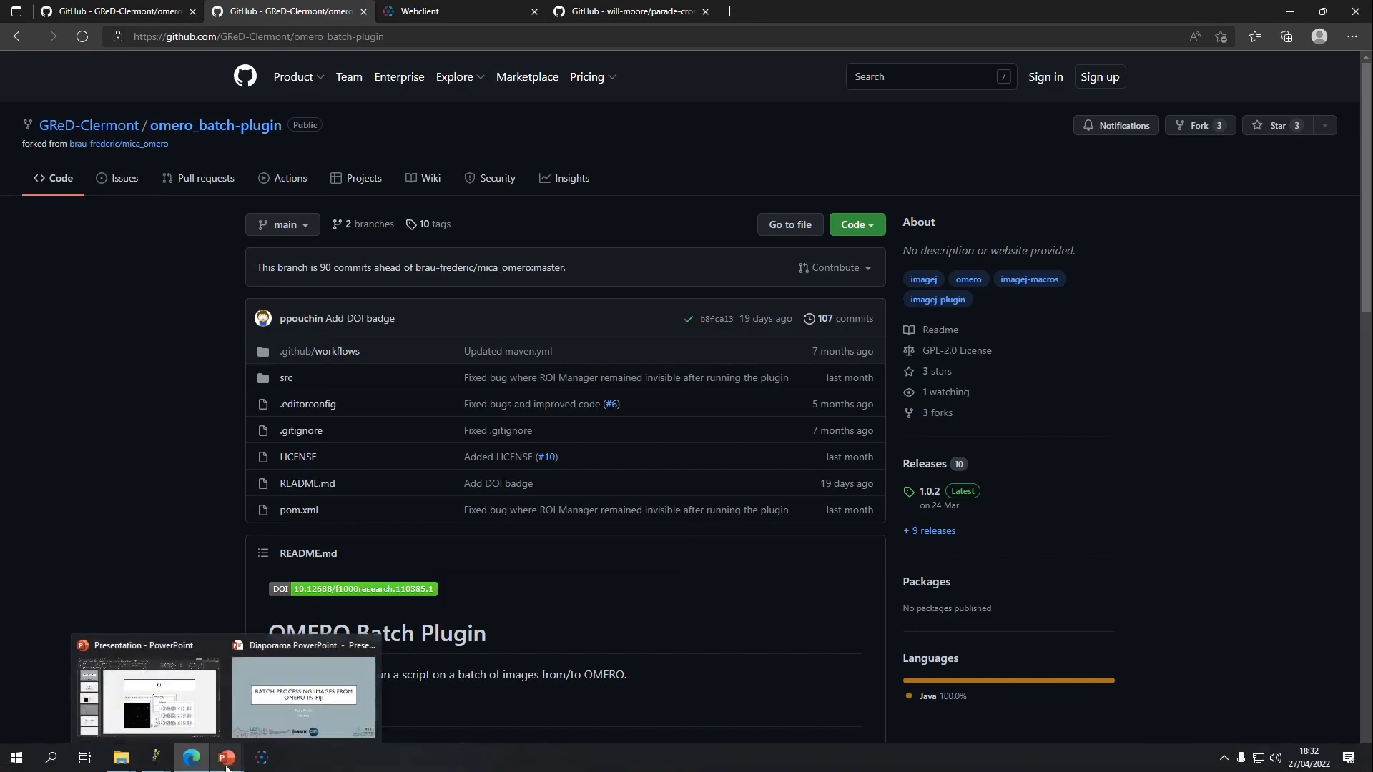
pyautogui.click(258, 716)
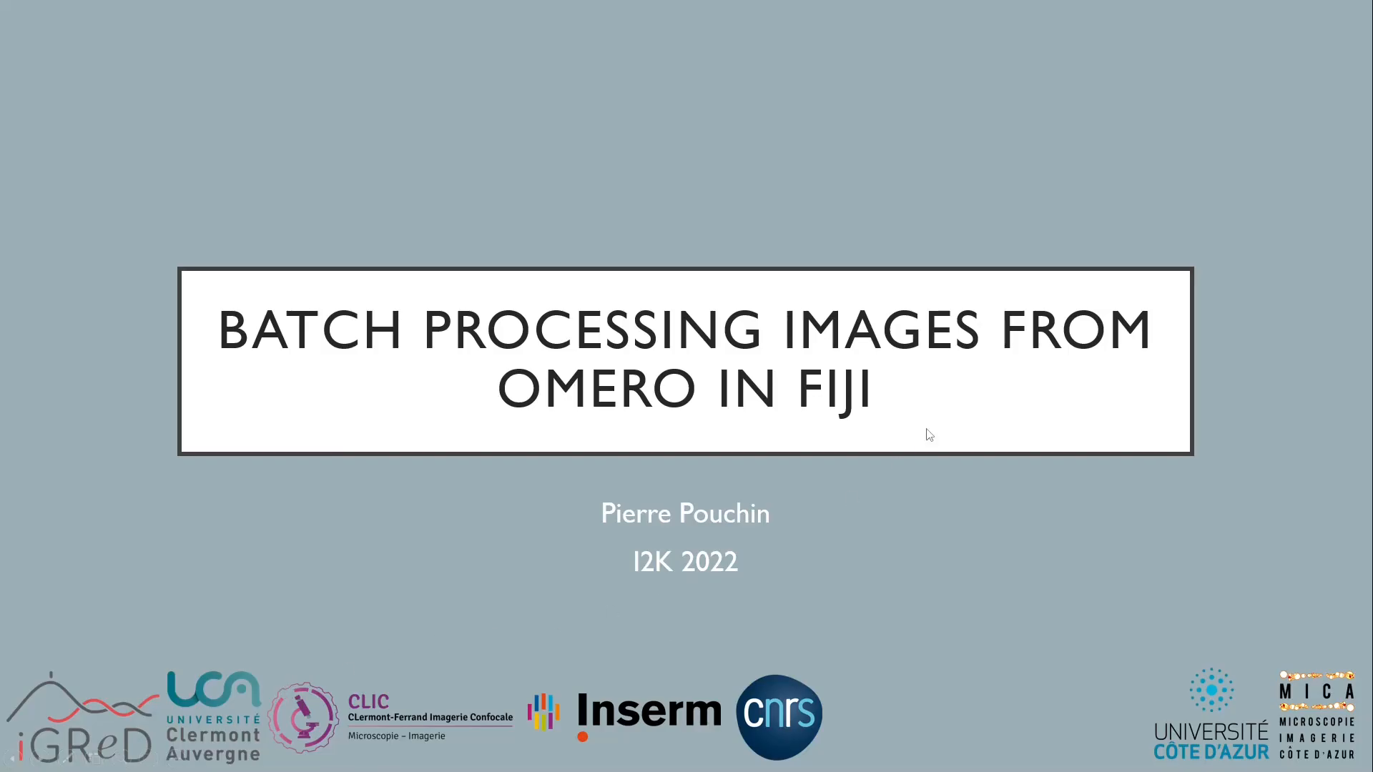